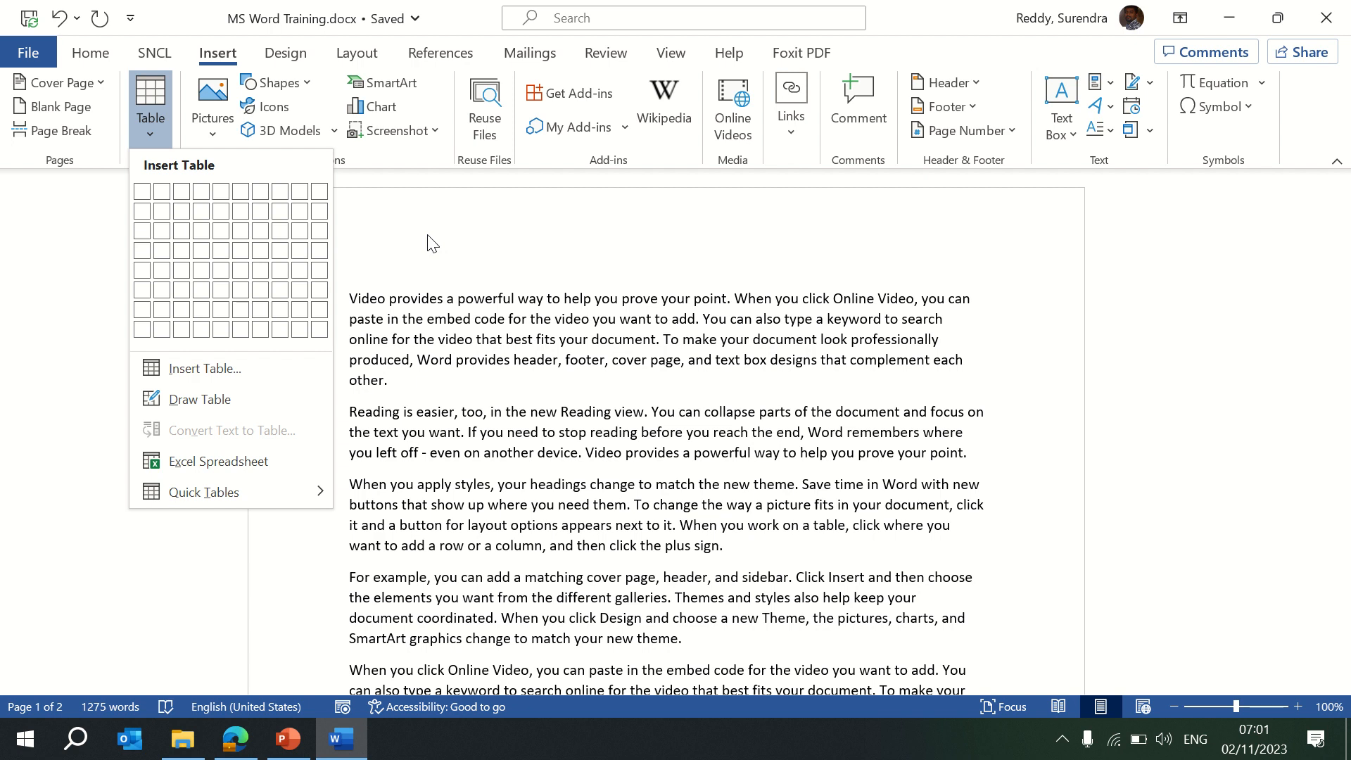
Add a blank paragraph after 'other.' at the end of the first paragraph.
left_click(429, 235)
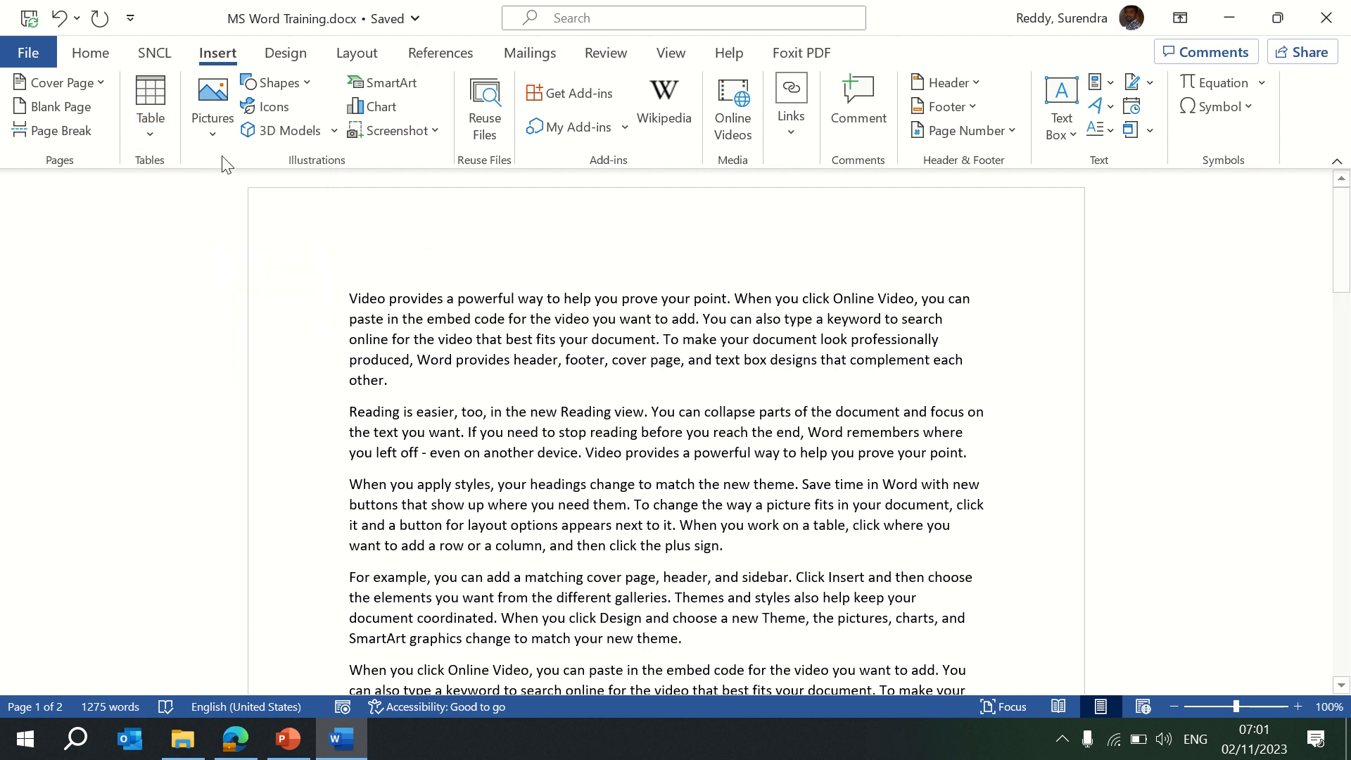
left_click(218, 134)
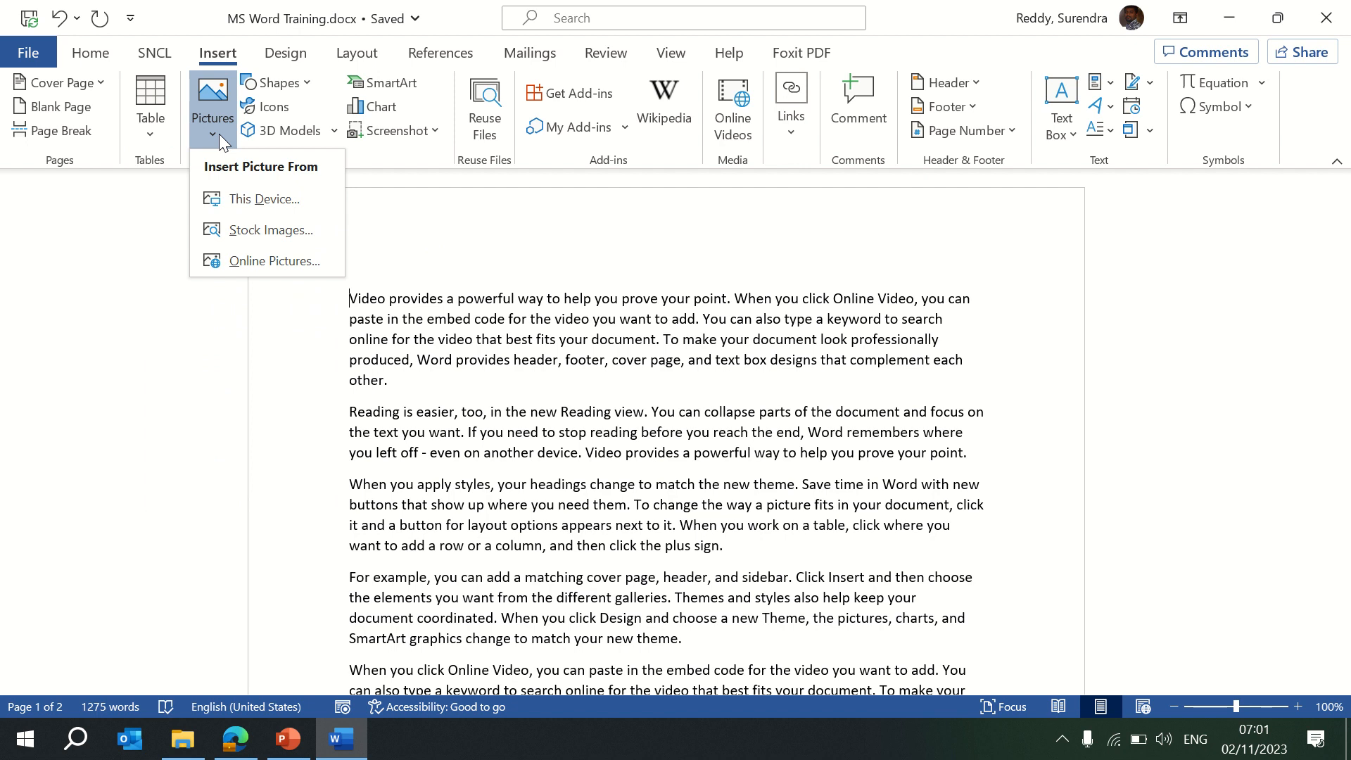
left_click(488, 273)
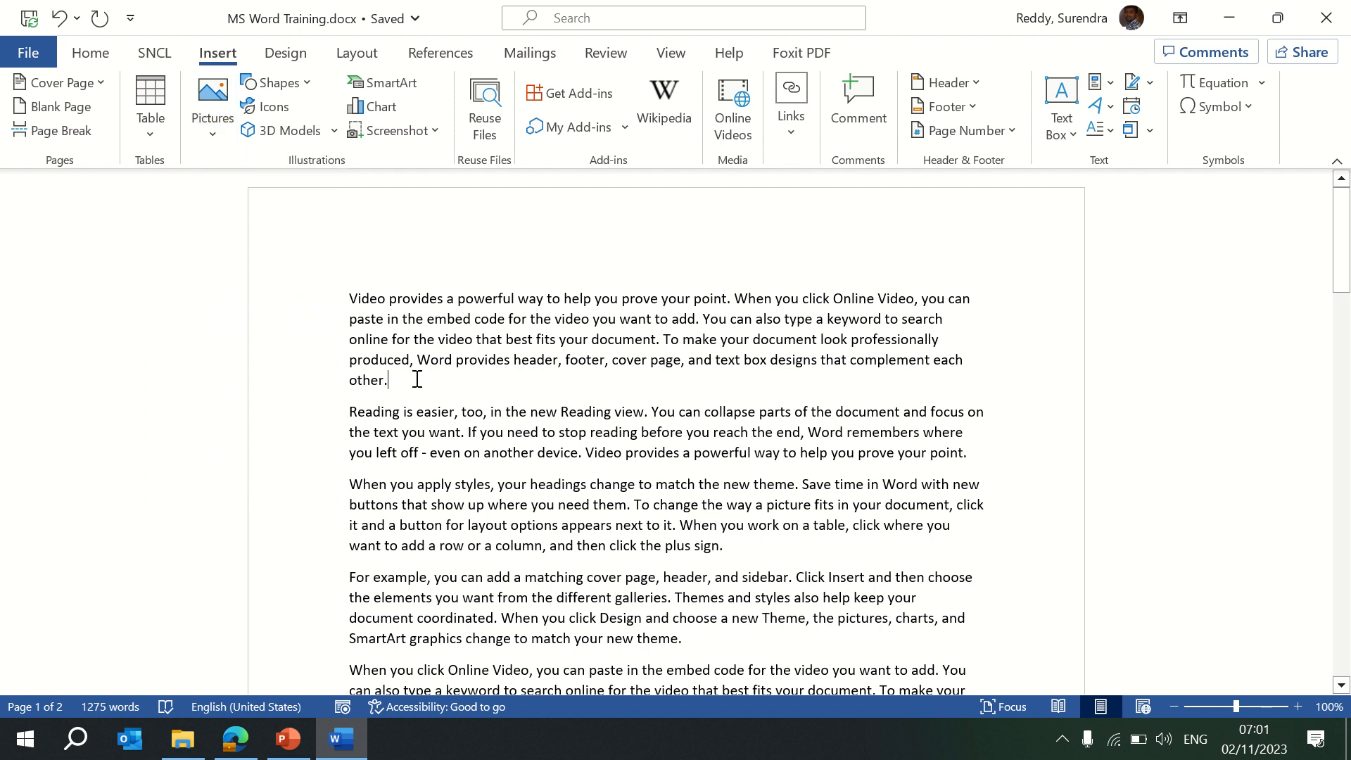
key("Return")
left_click(232, 742)
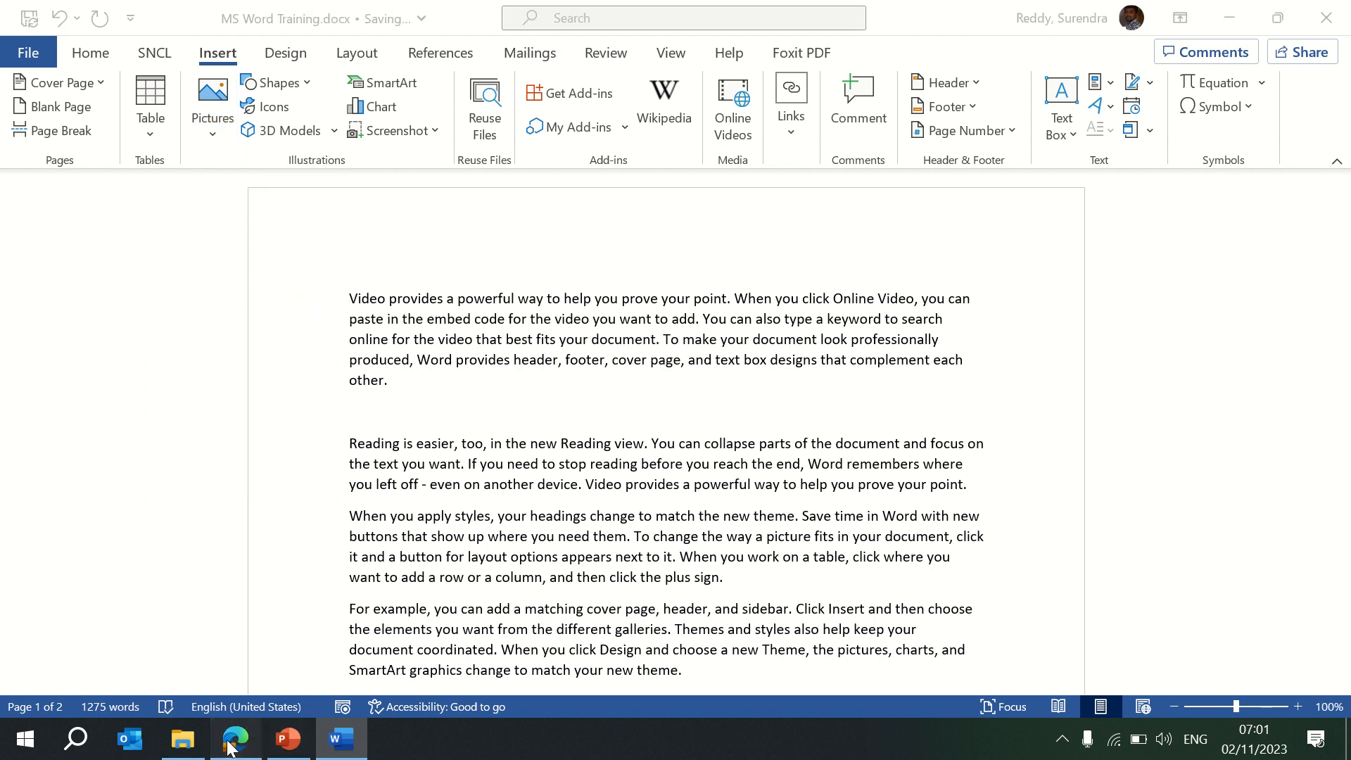
Open google.co.in in a new Edge tab.
left_click(642, 15)
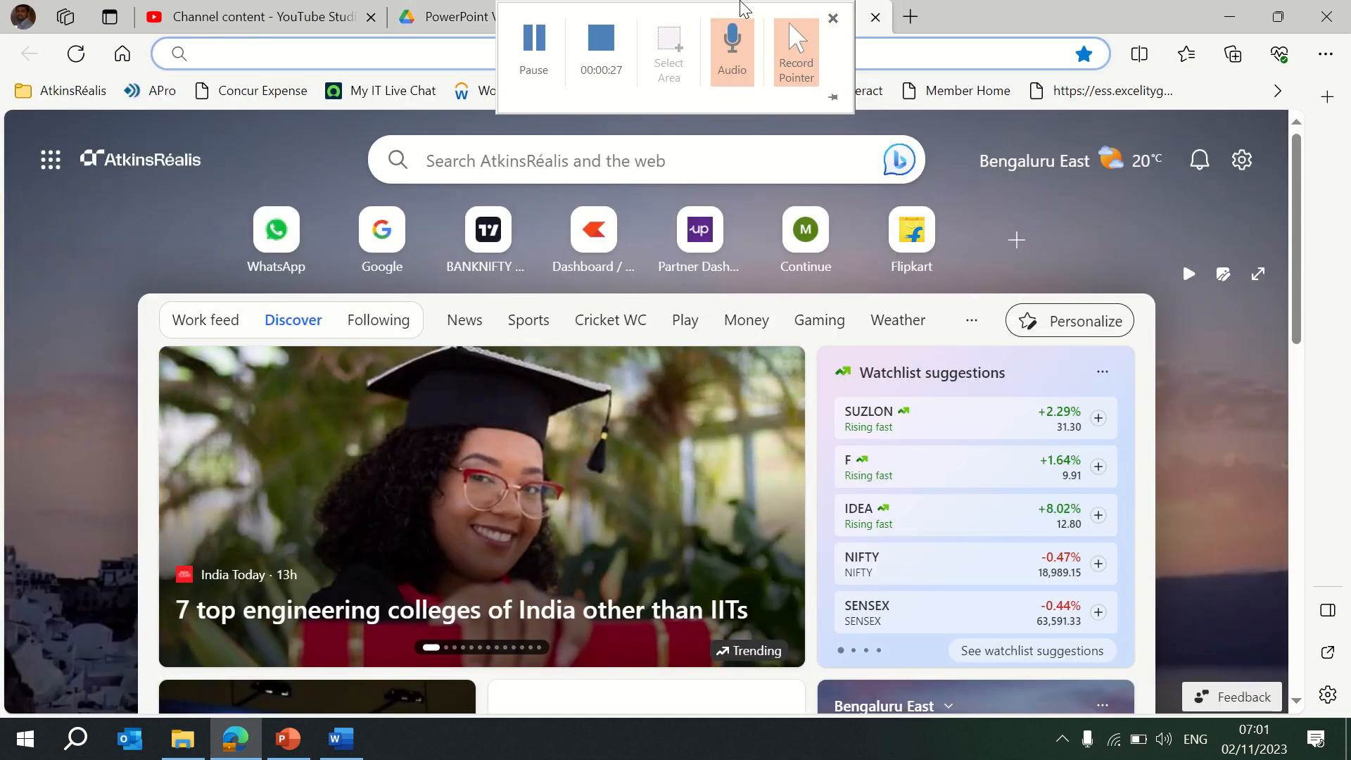
left_click(949, 51)
type("google.co.in")
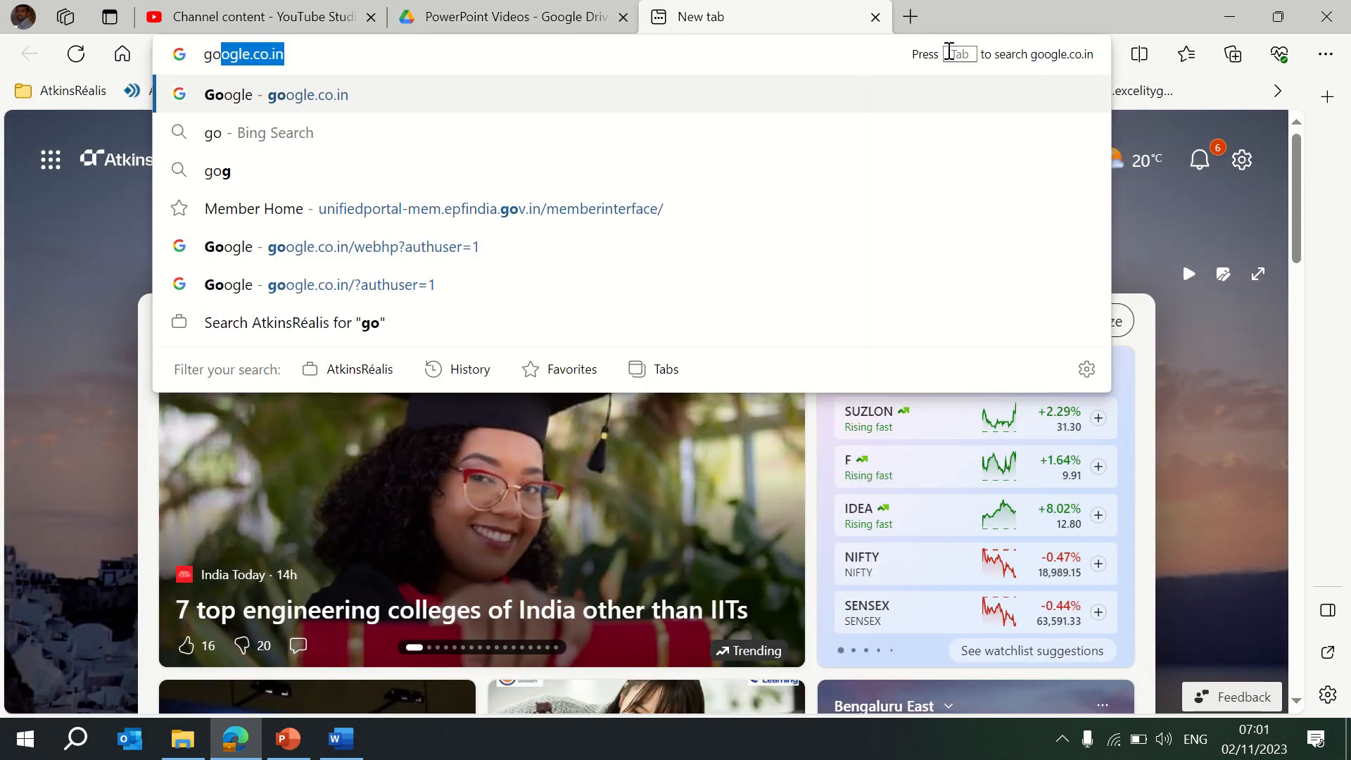
key("Return")
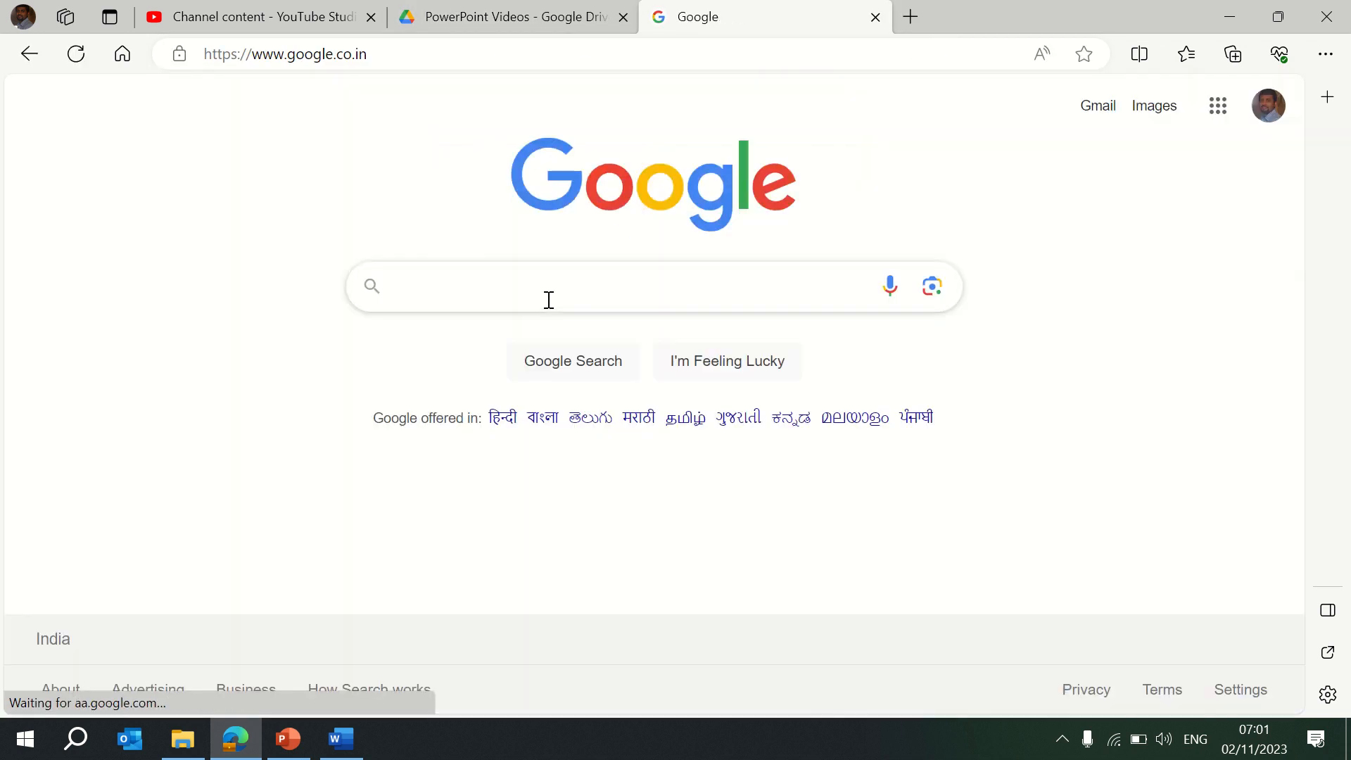
Search Google for infosys and show the image results.
type("in")
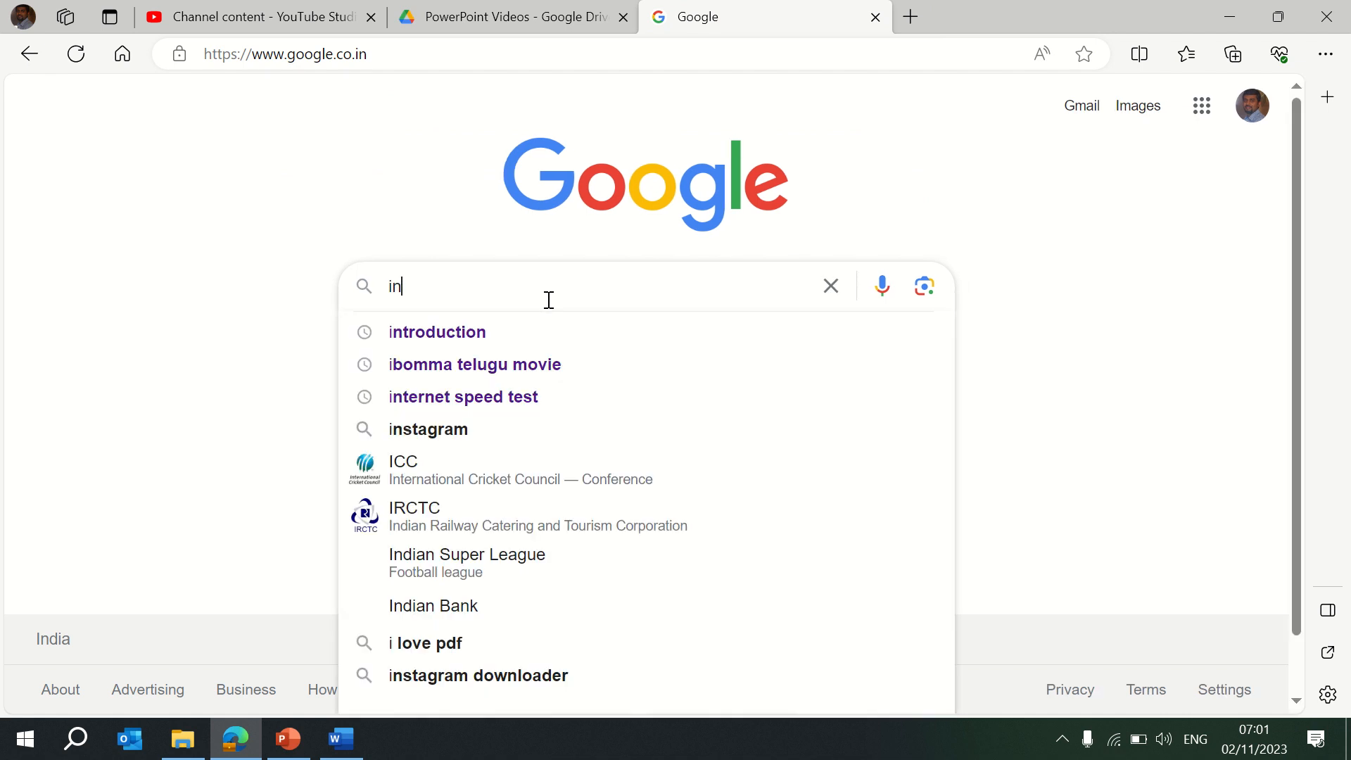
type("fysys")
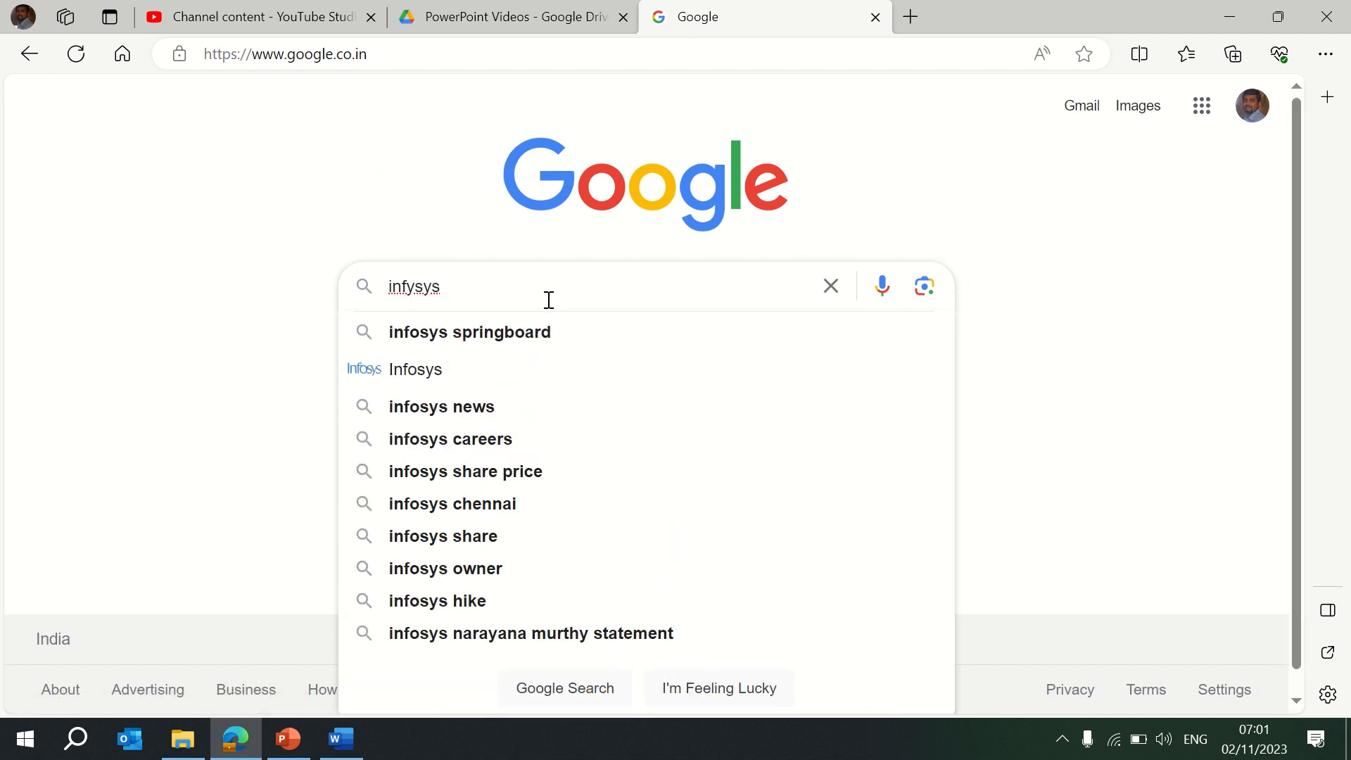
left_click(435, 383)
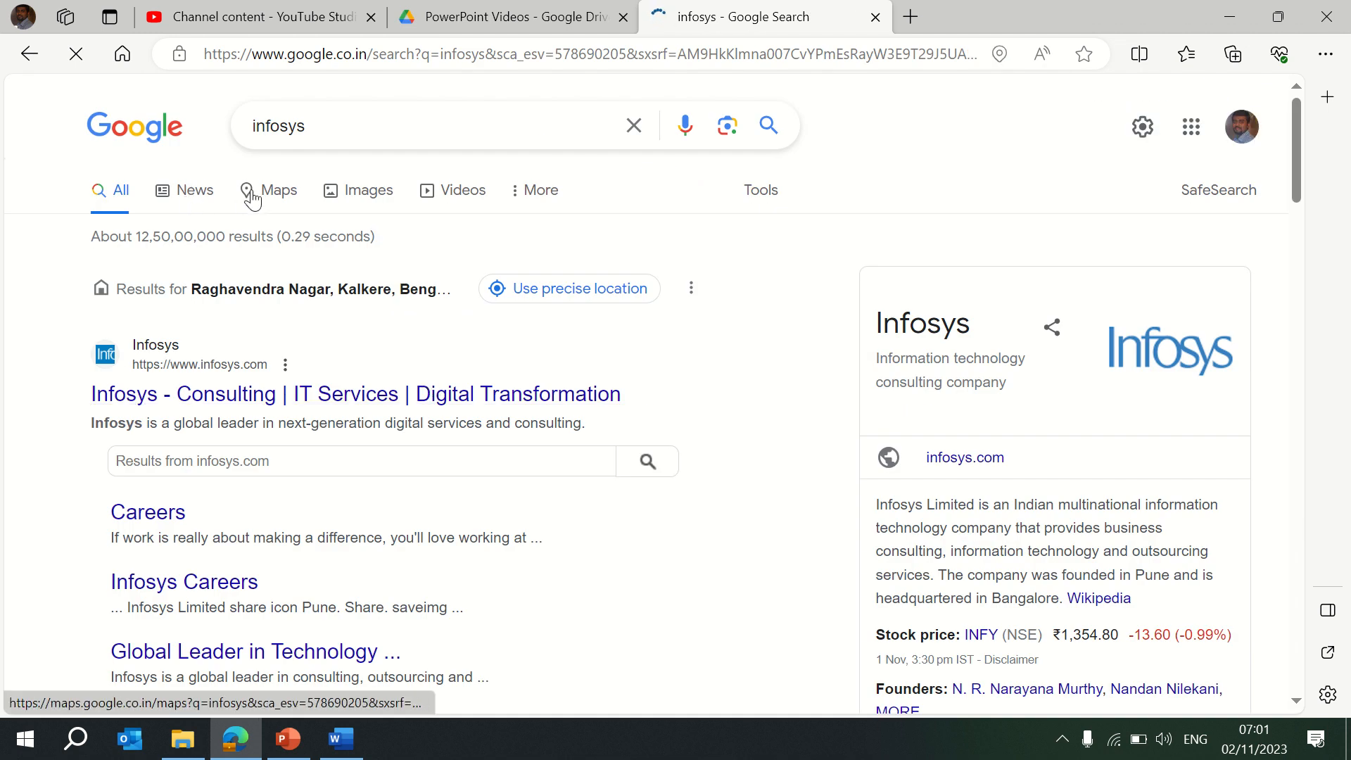
left_click(369, 196)
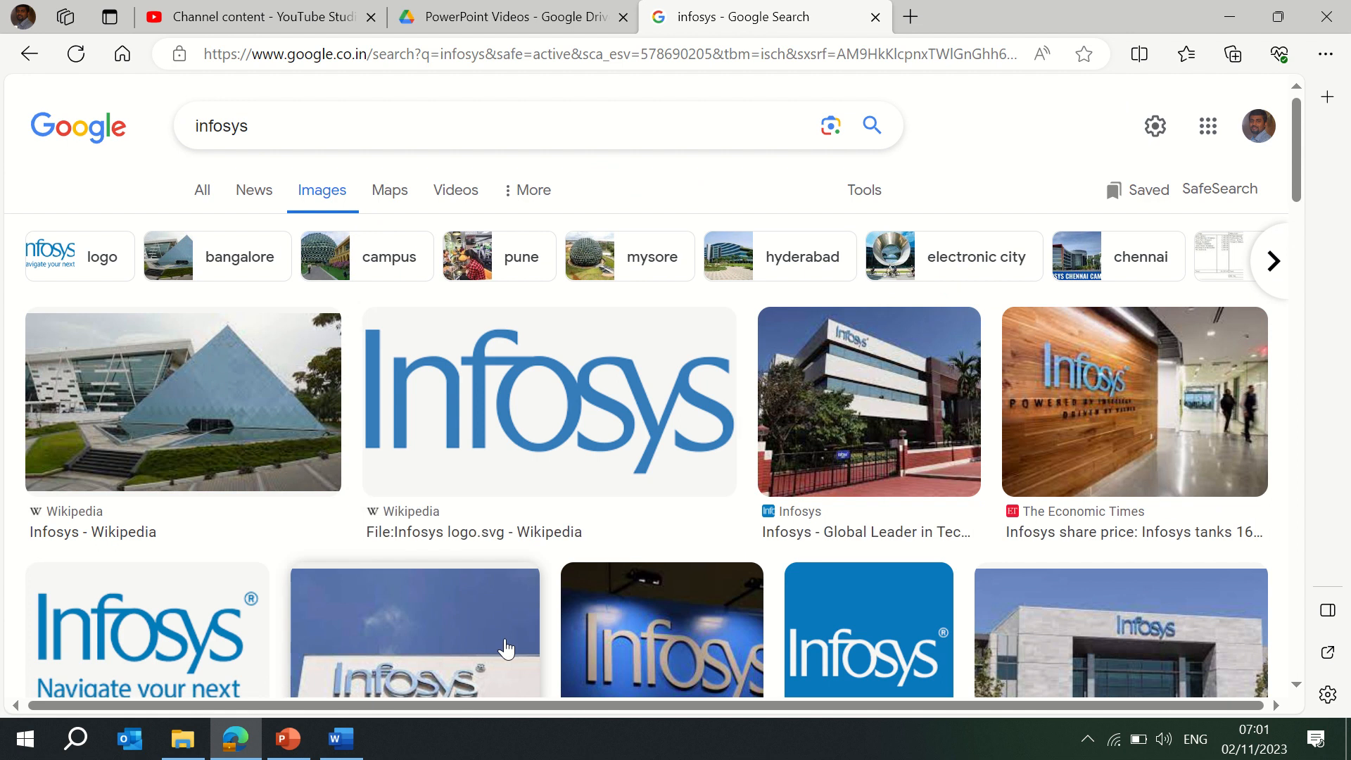
left_click(79, 738)
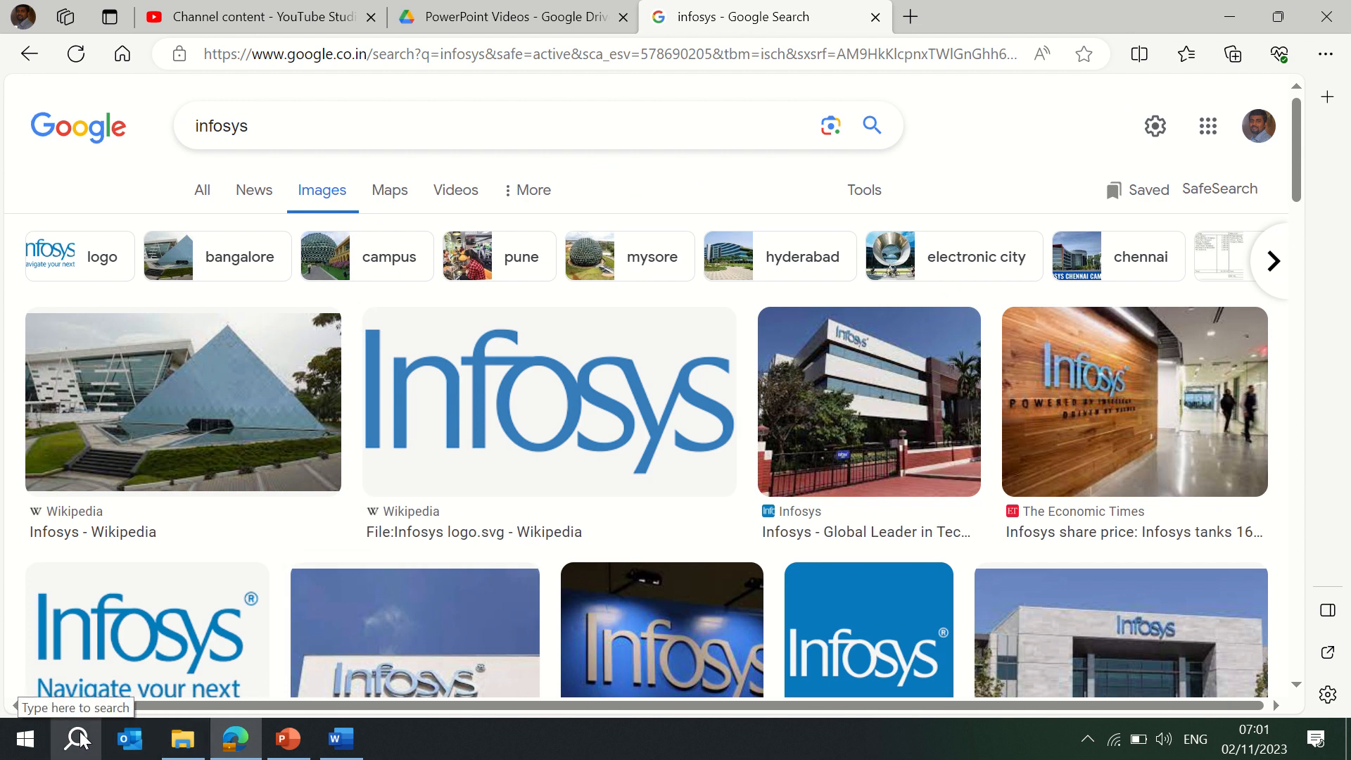
Capture the large Infosys logo from the image results with Snipping Tool.
type("sni")
key("Return")
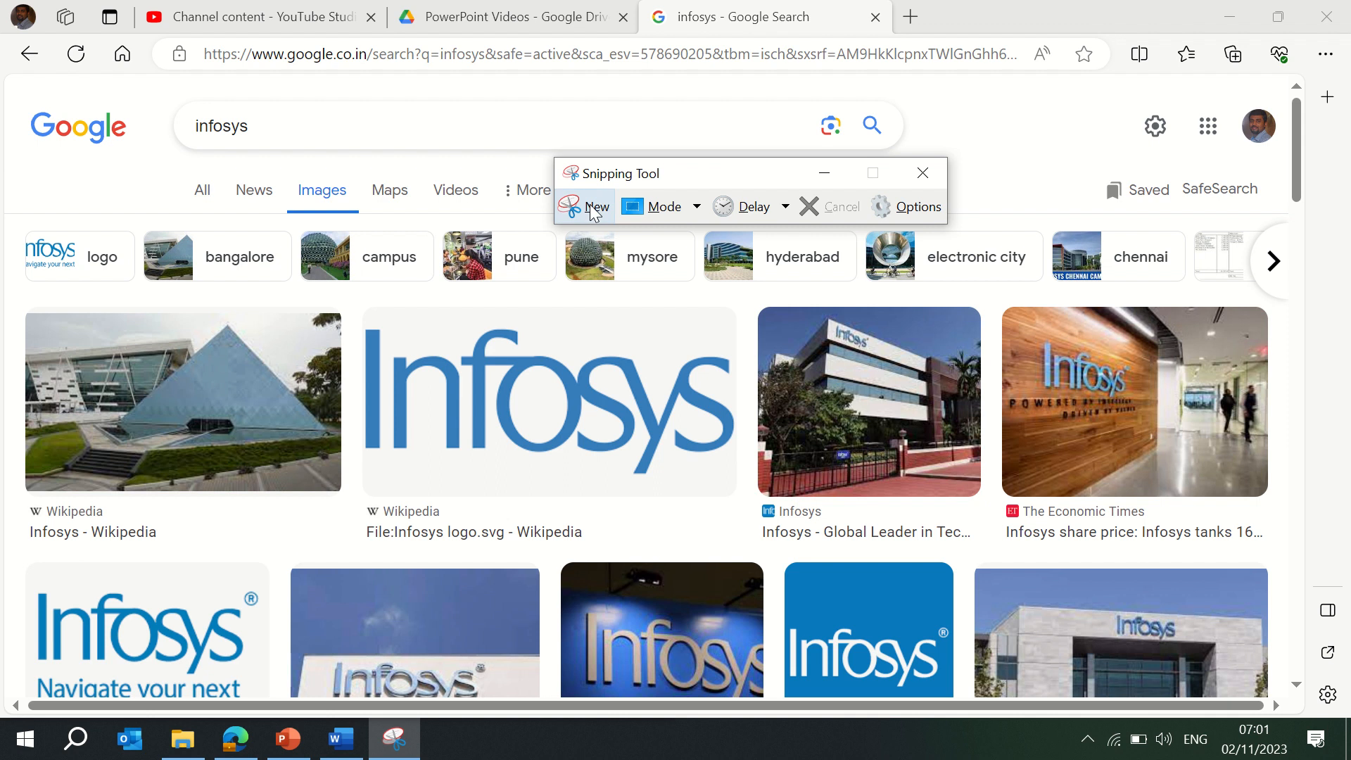
left_click(573, 206)
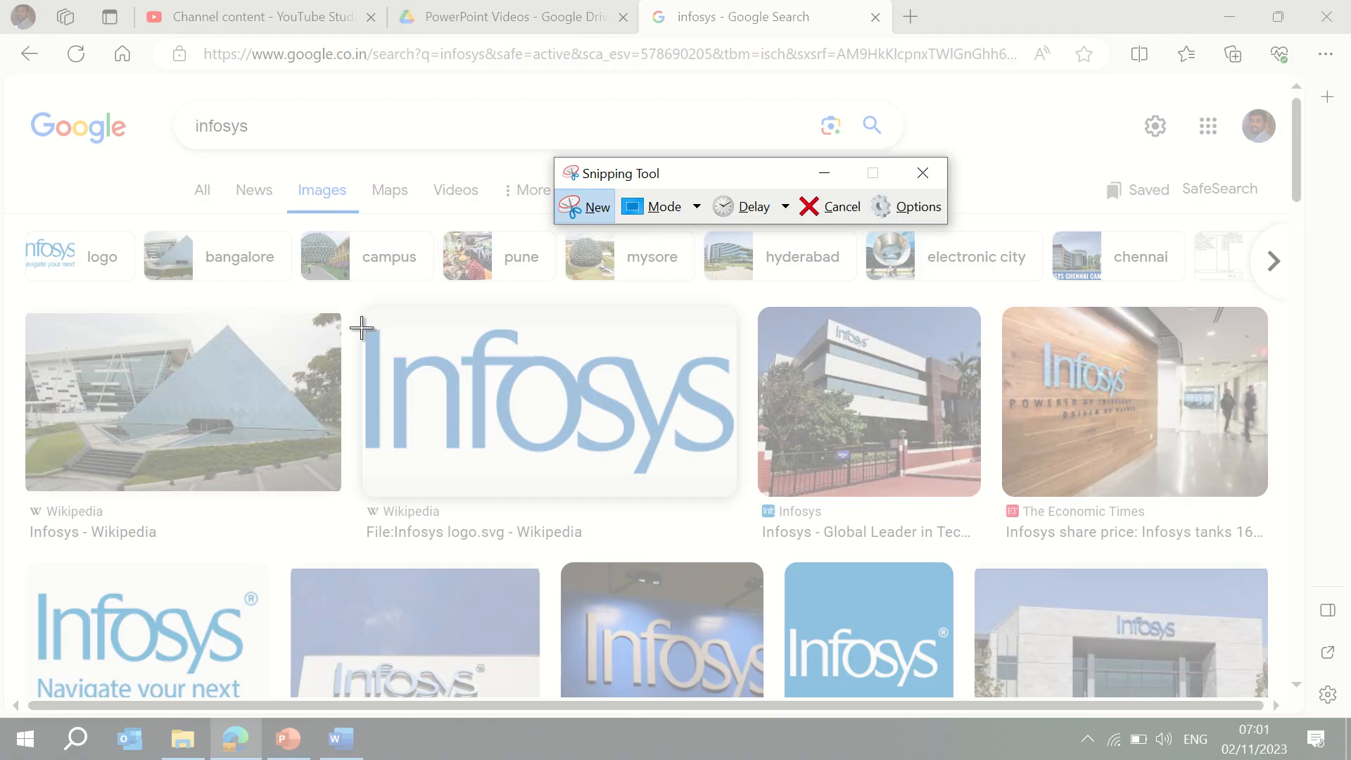
left_click_drag(361, 325, 738, 484)
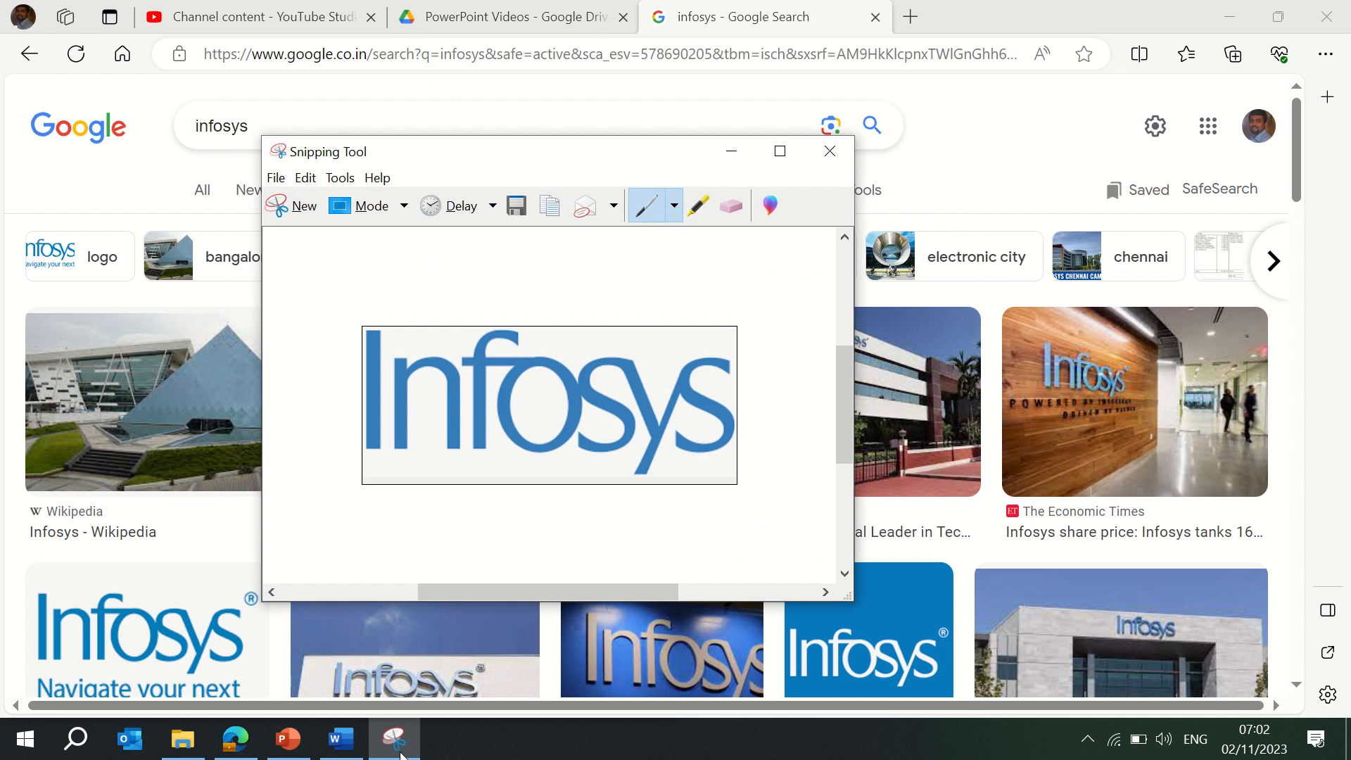
Add a new line in Word, paste the captured logo, then delete it again.
left_click(338, 740)
left_click(567, 426)
type(".")
key("Return")
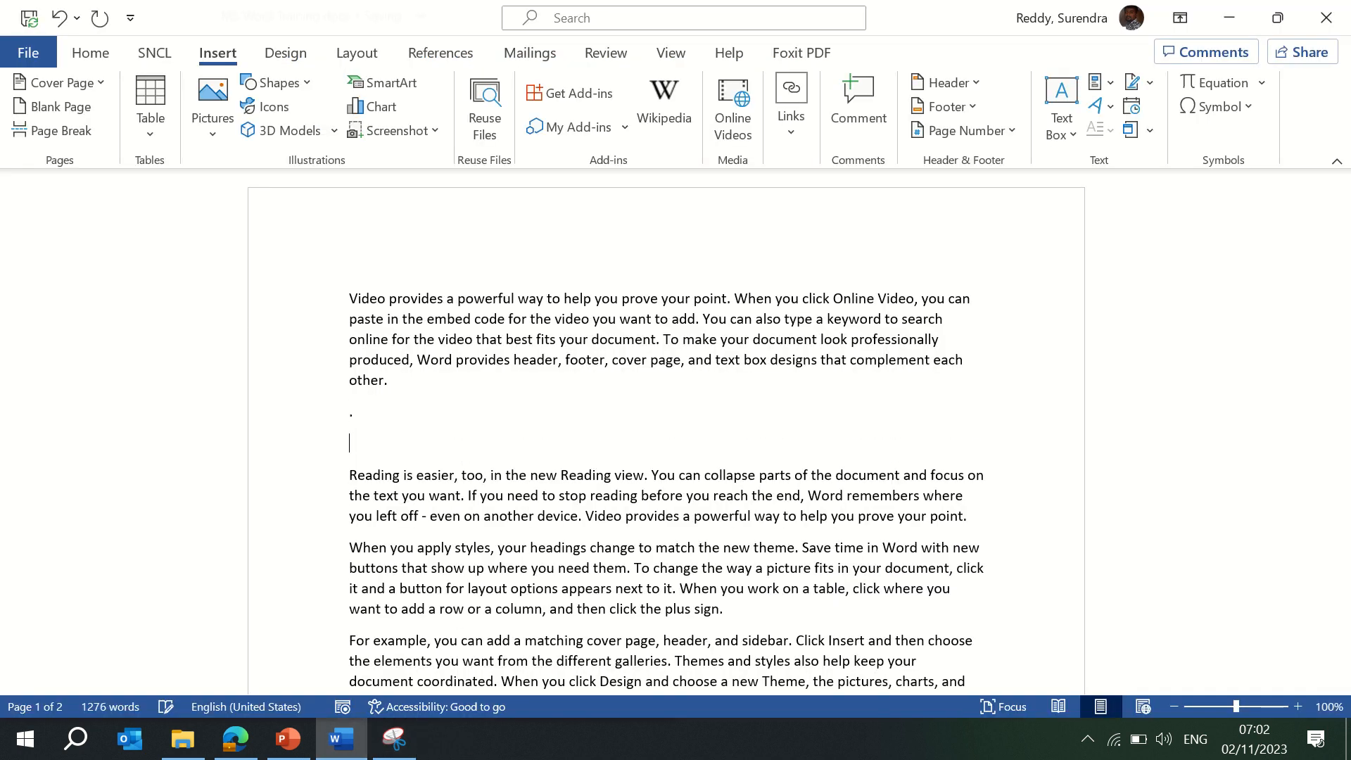
key("ctrl+v")
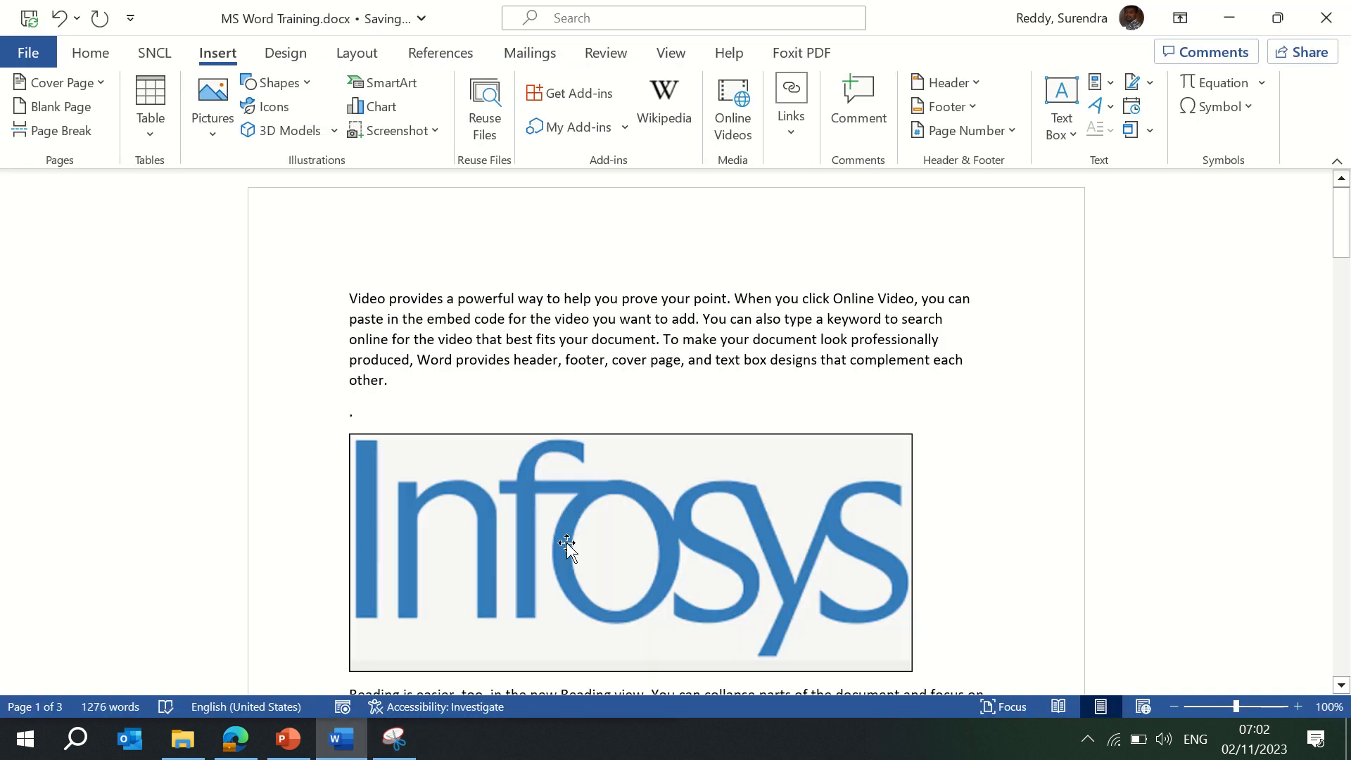
left_click(567, 545)
key("Delete")
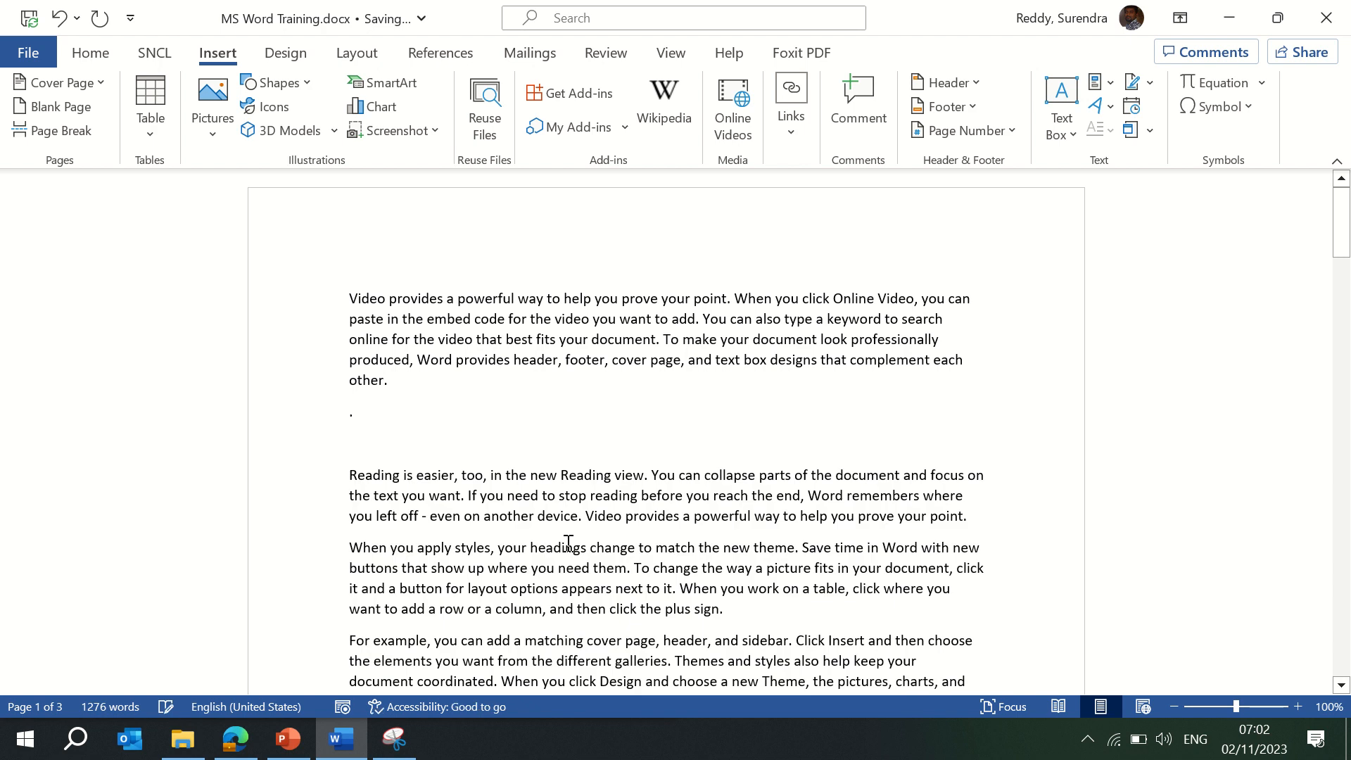
Save the capture as Co Logo in Desktop > MS Word and close Snipping Tool.
left_click(394, 739)
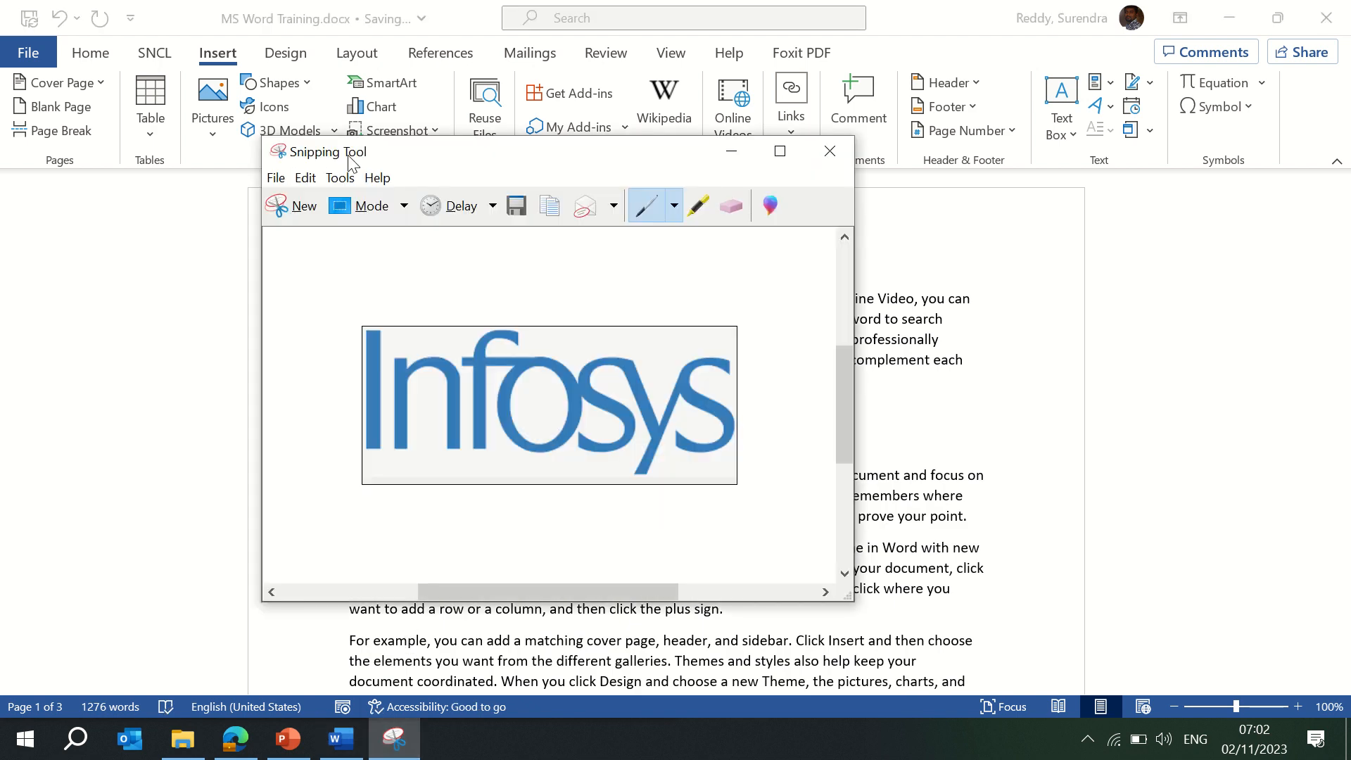
left_click(273, 178)
left_click(310, 224)
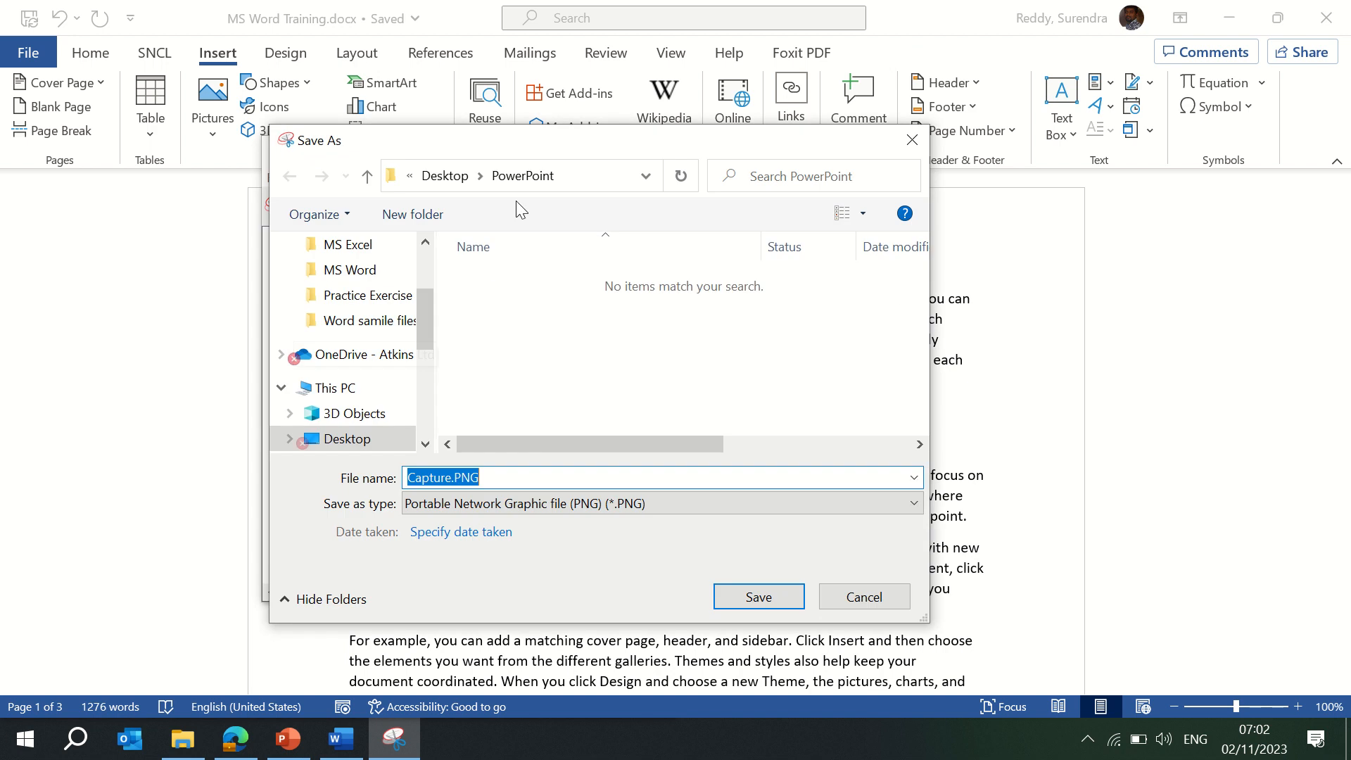
left_click(462, 182)
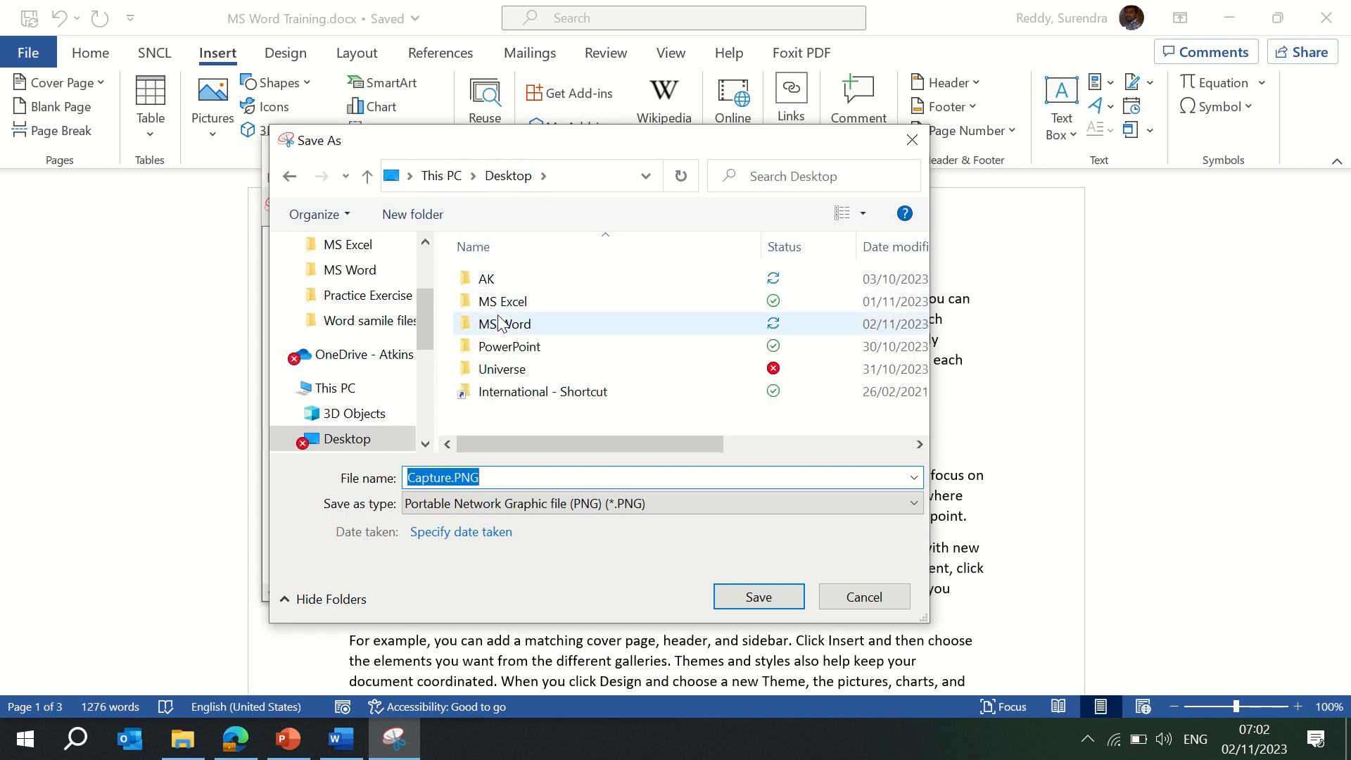
double_click(527, 328)
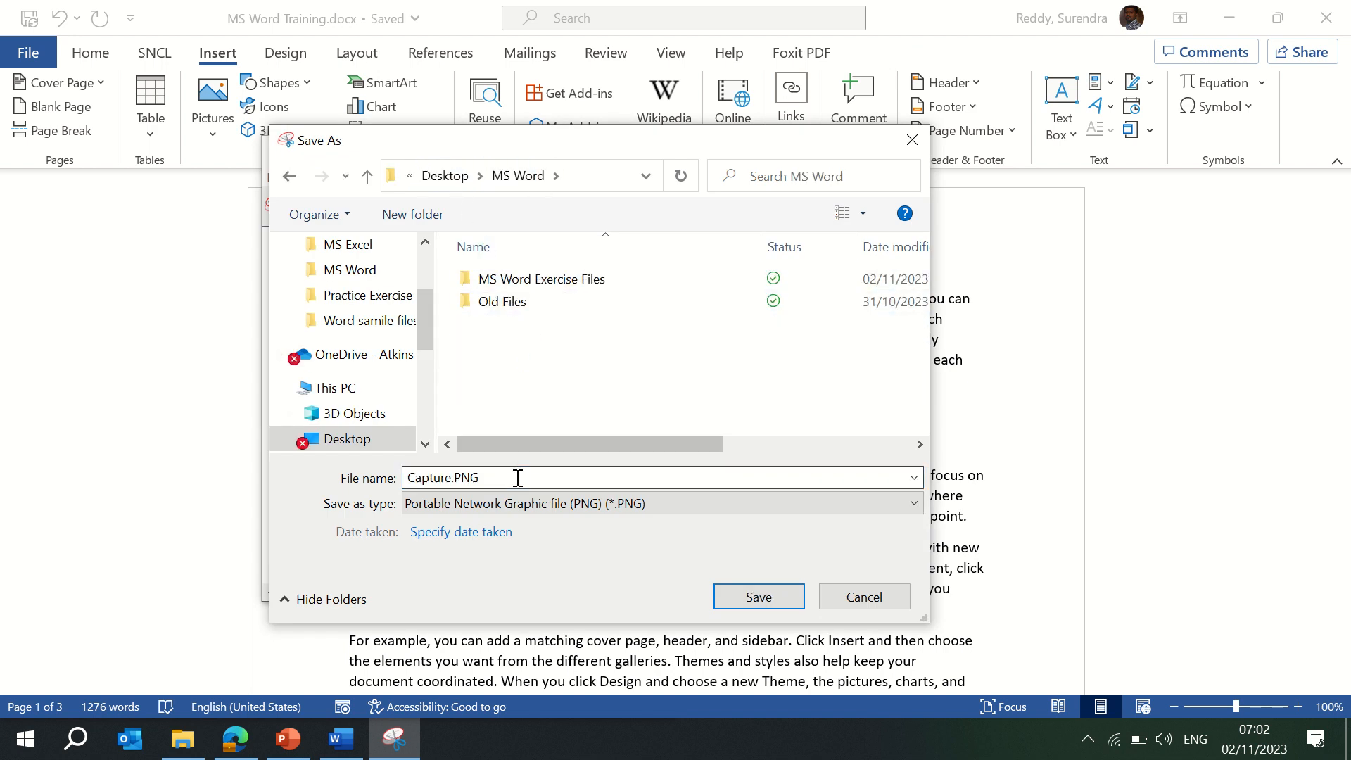
type("Co Logo")
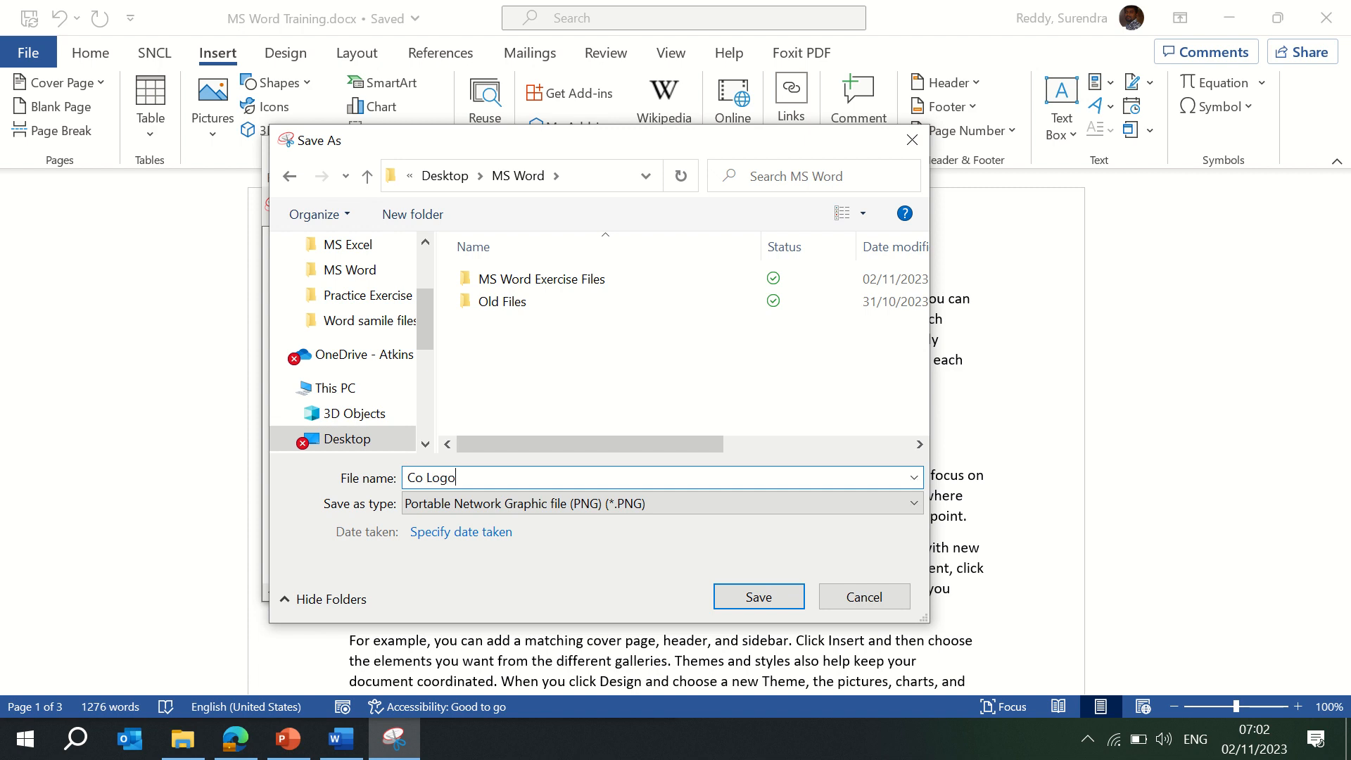
key("Return")
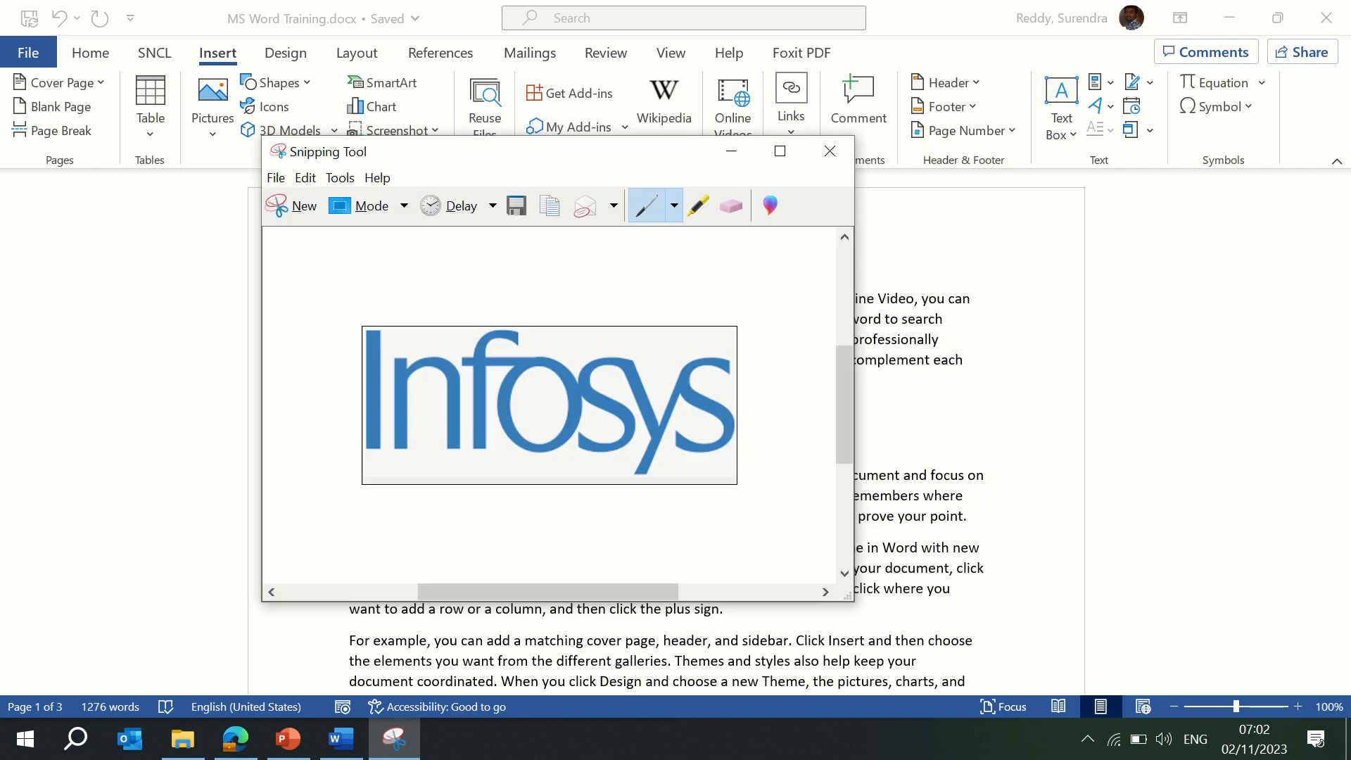
left_click(833, 152)
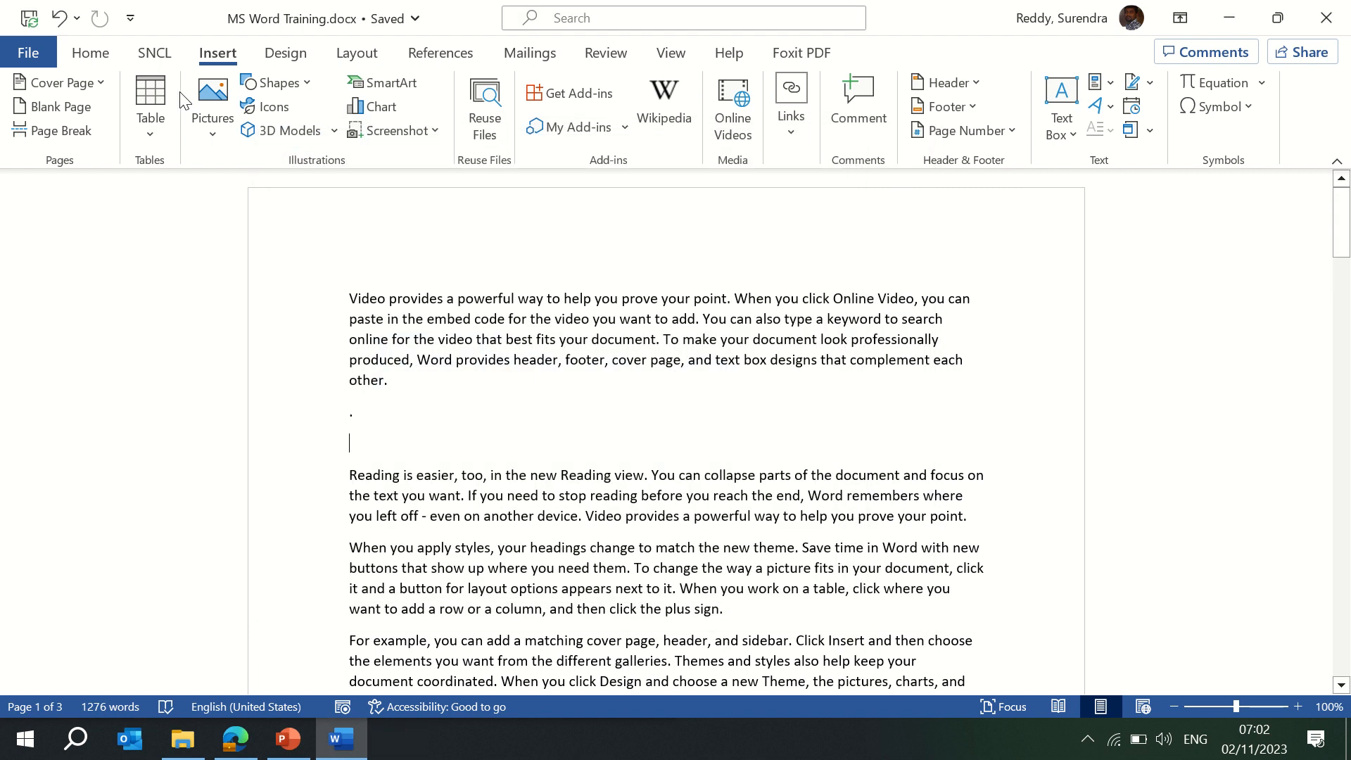
Insert Co Logo.PNG from Desktop > MS Word as a picture below the first paragraph.
left_click(214, 130)
left_click(257, 206)
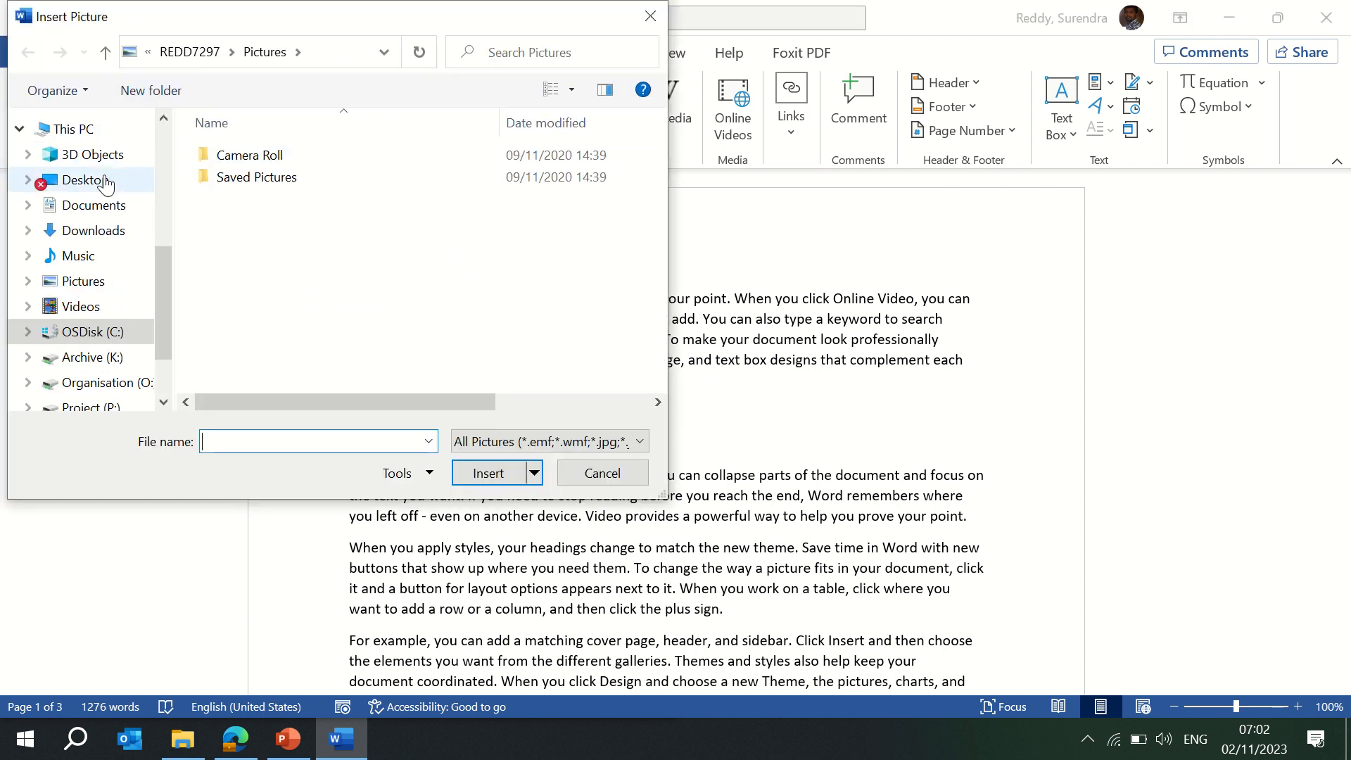
left_click(104, 184)
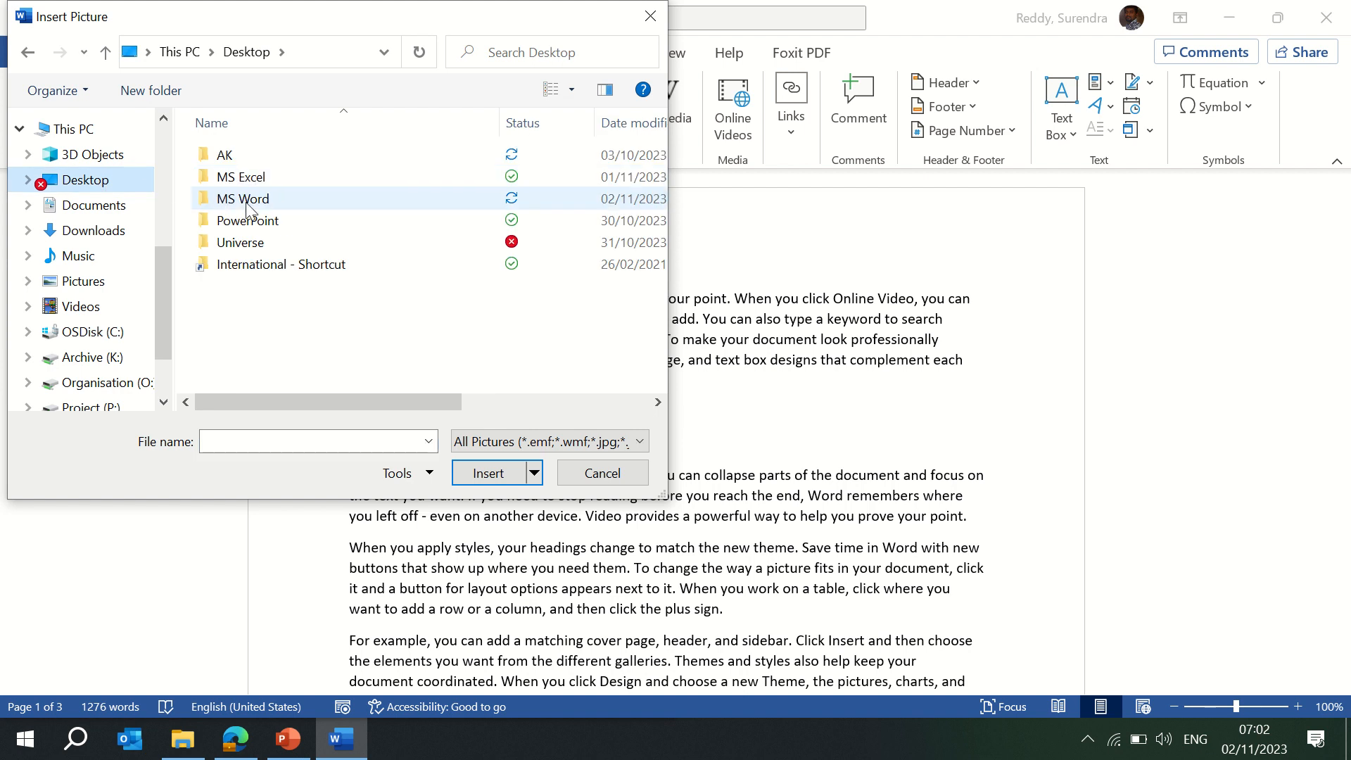
double_click(246, 200)
left_click(247, 200)
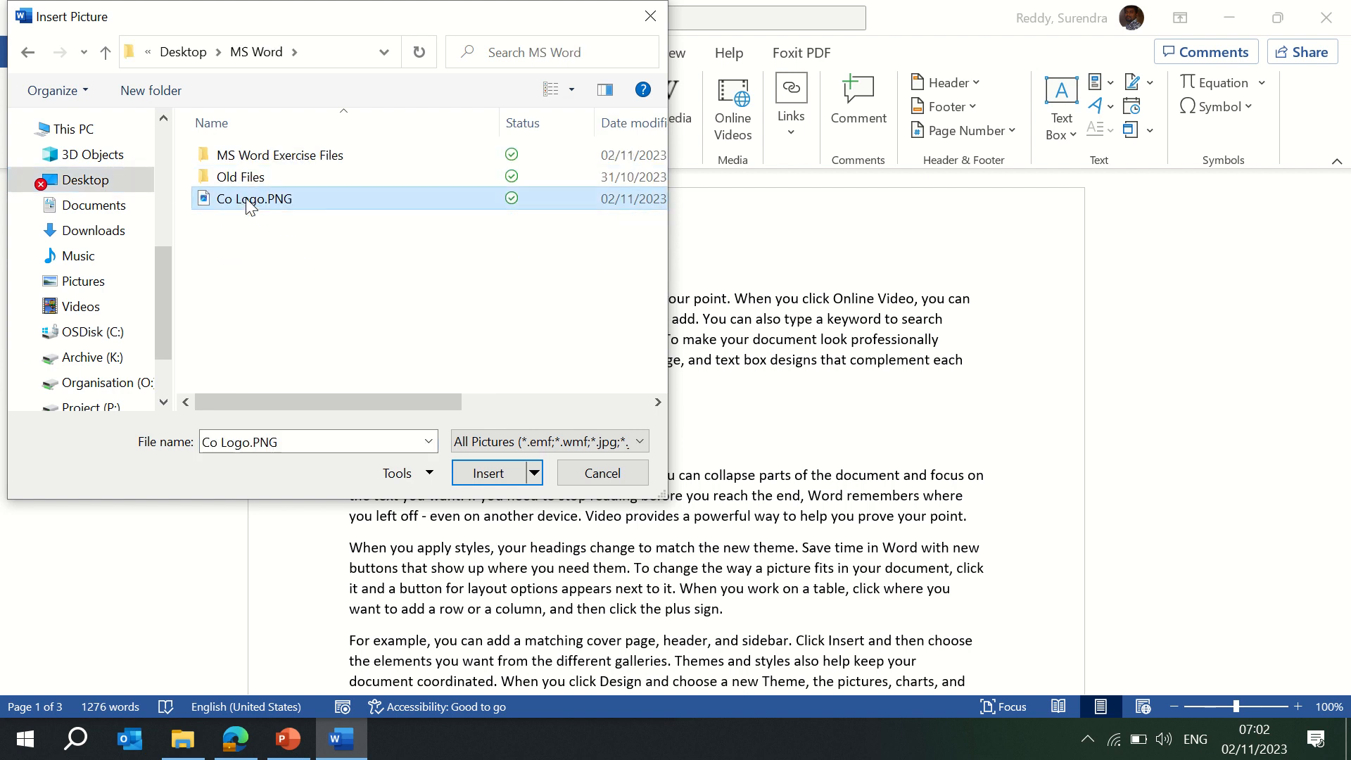
left_click(481, 473)
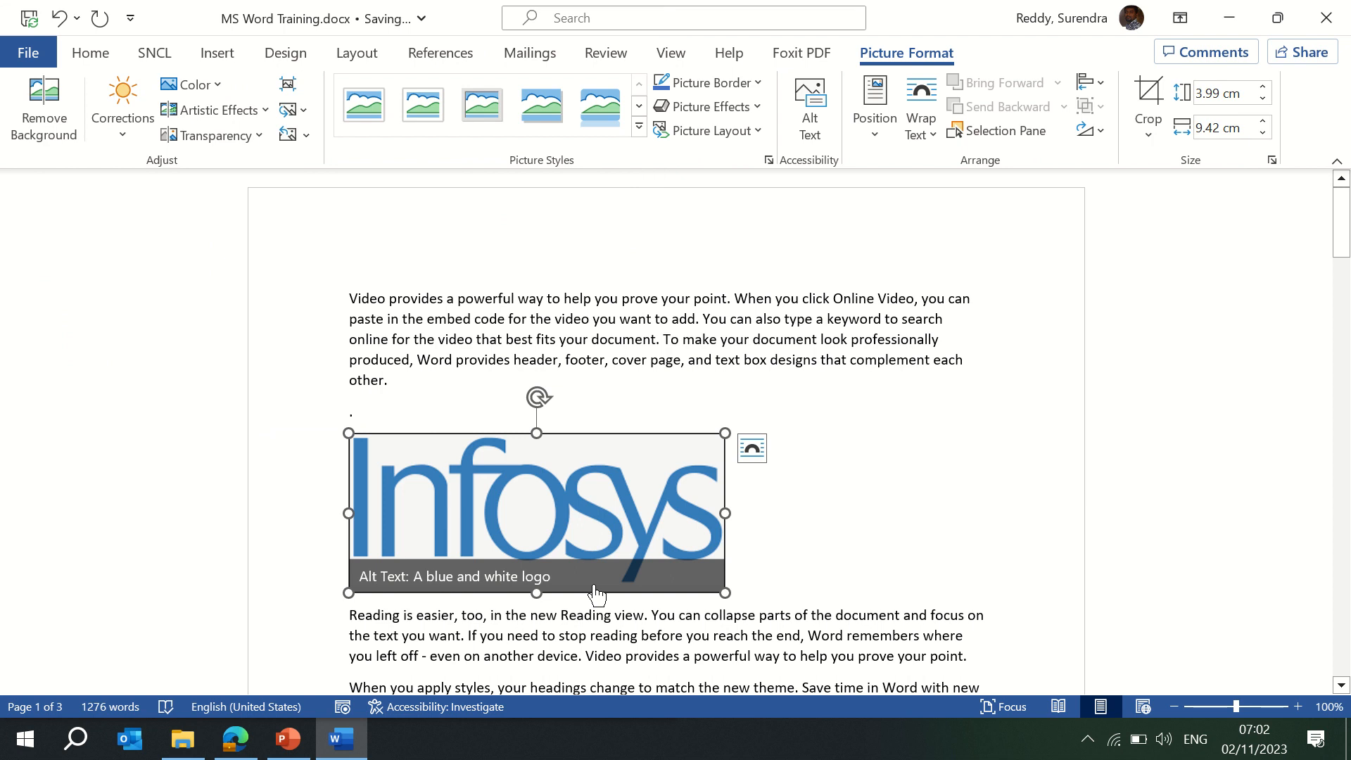
Select the Infosys logo, rotate it, then turn it back upright.
left_click(783, 555)
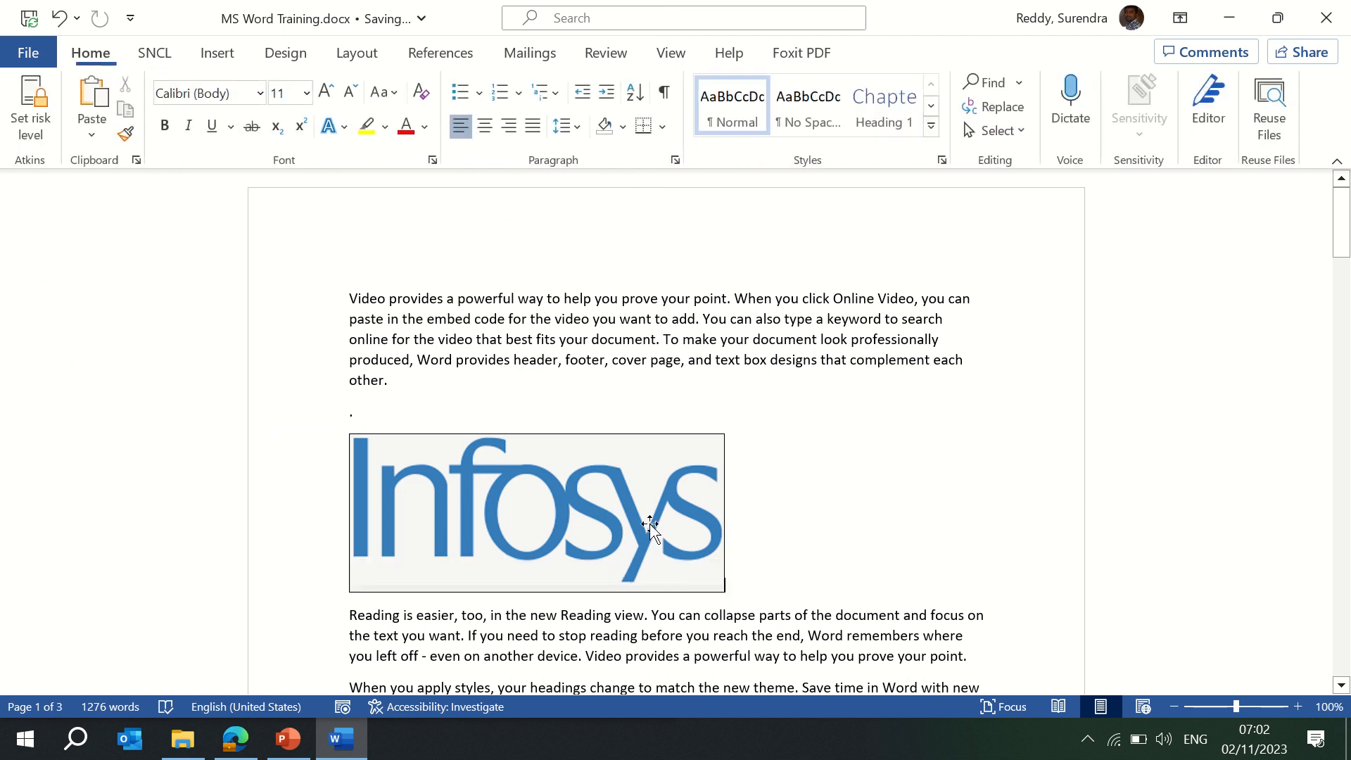
left_click(576, 481)
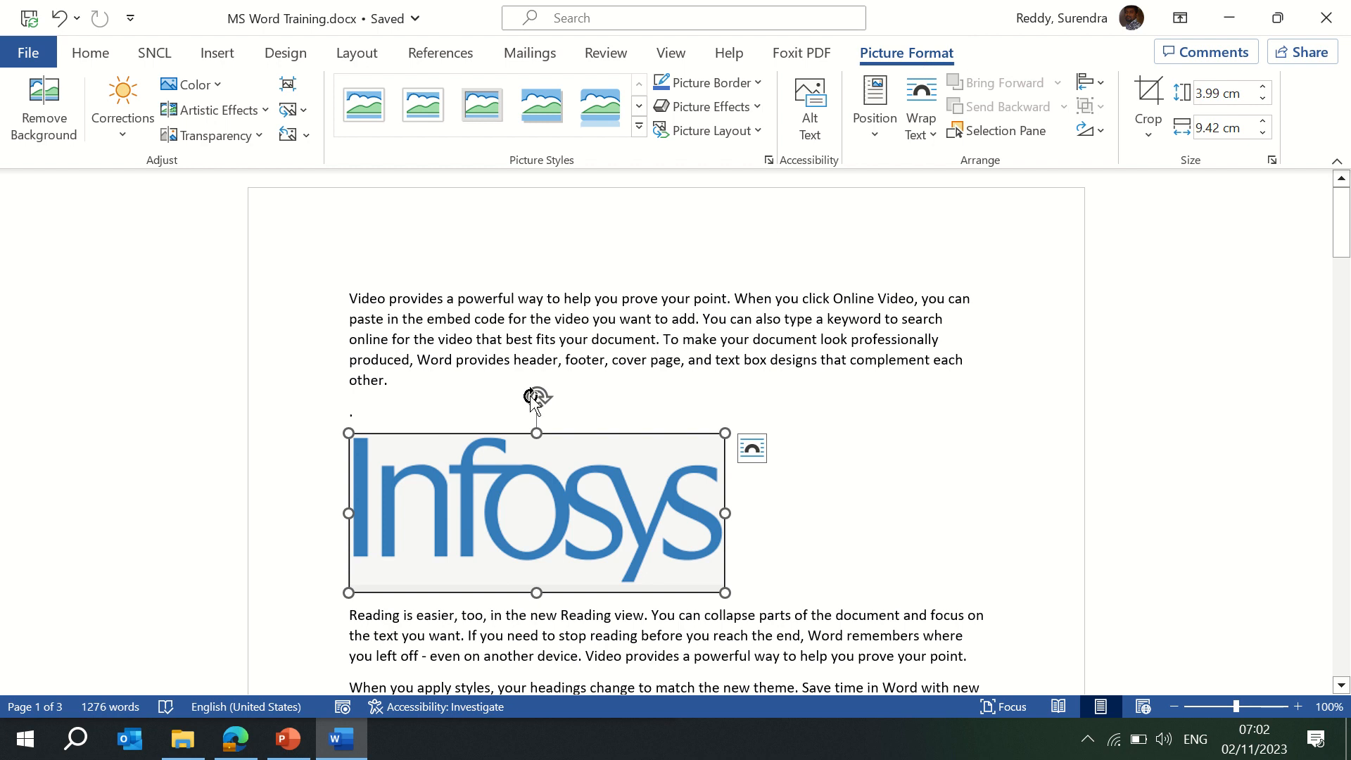
left_click_drag(532, 397, 530, 487)
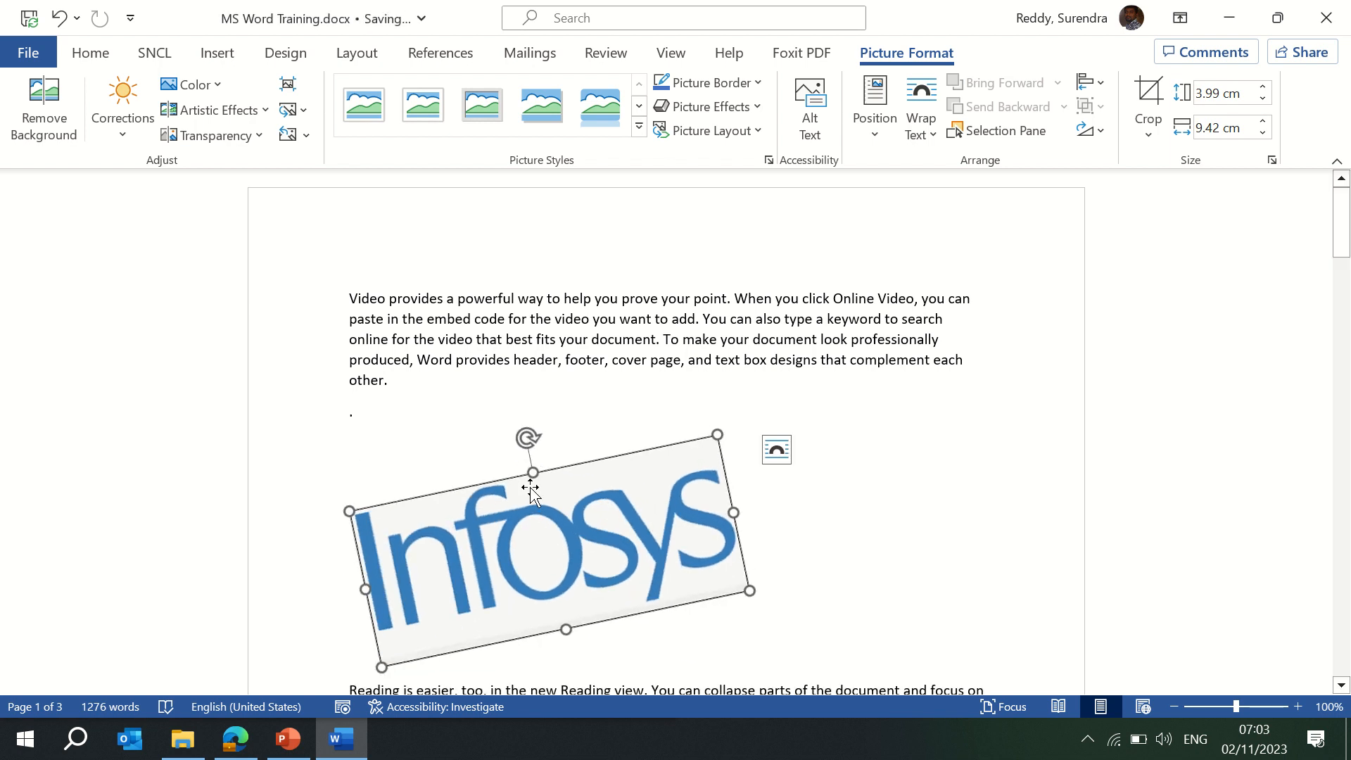
left_click_drag(529, 443, 554, 458)
Browse Picture Styles without applying one, then start Remove Background on the logo.
left_click(653, 399)
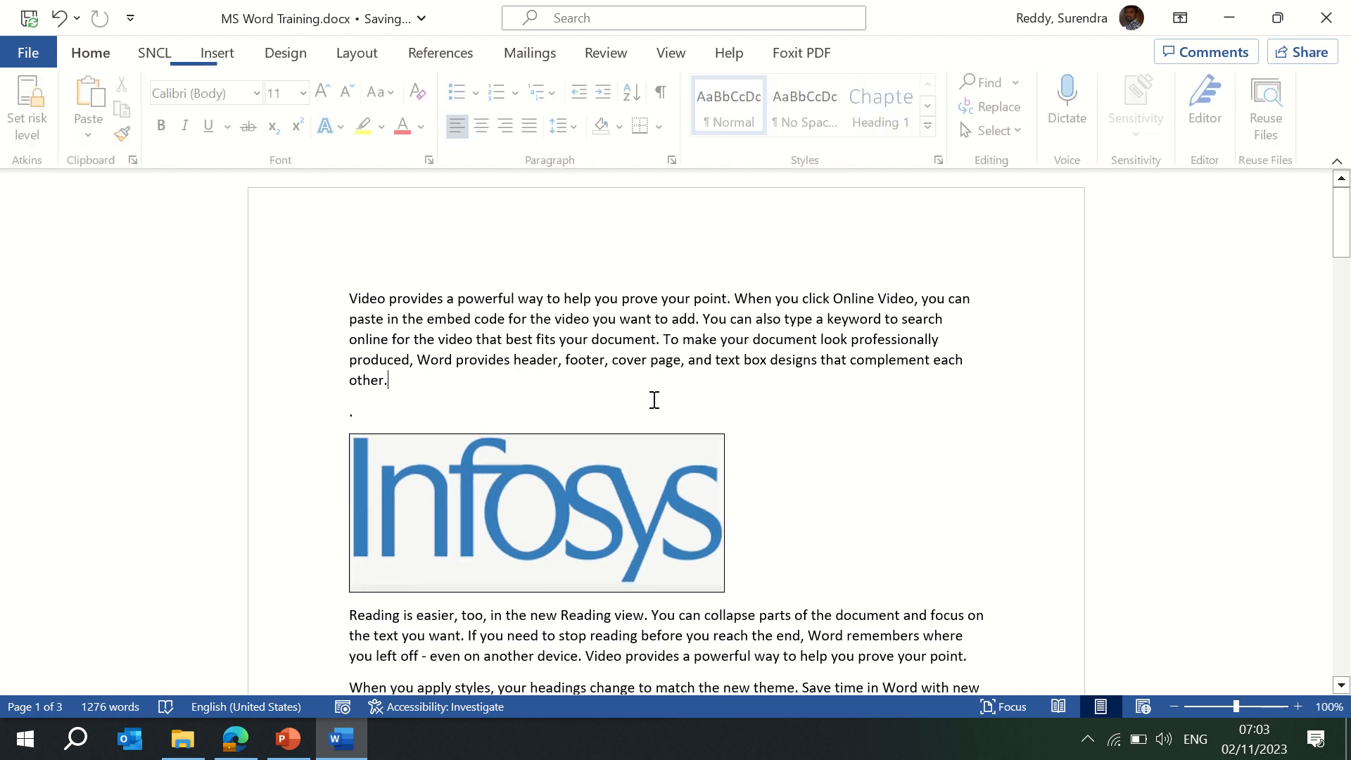
left_click(574, 517)
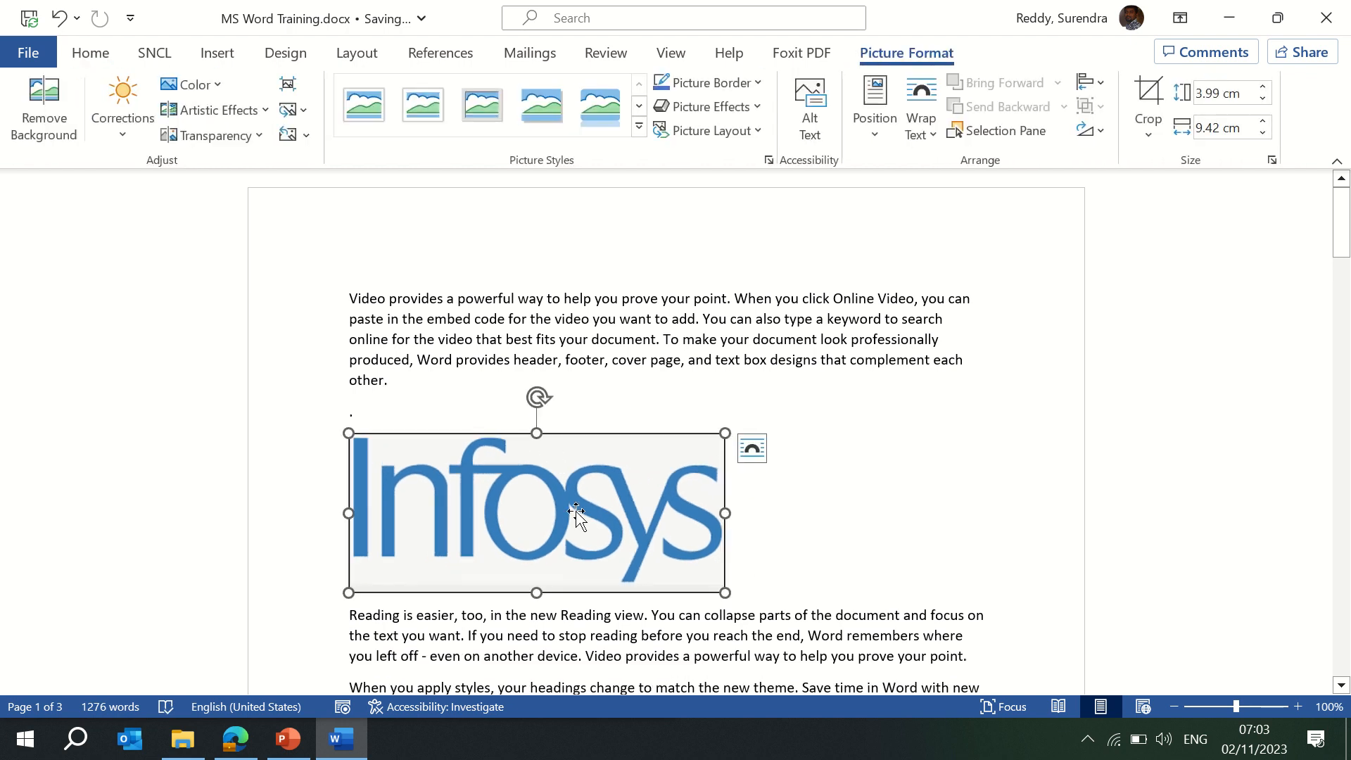
left_click(638, 127)
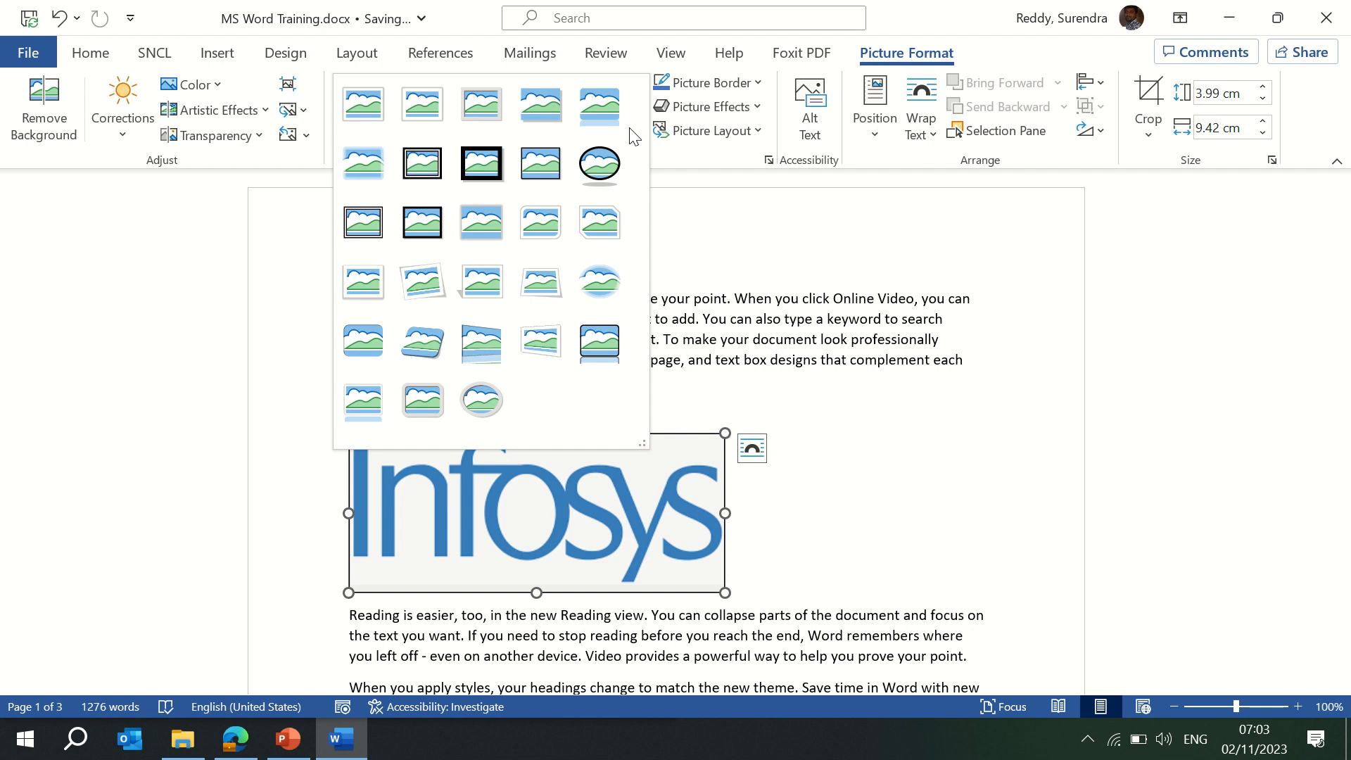
left_click(287, 403)
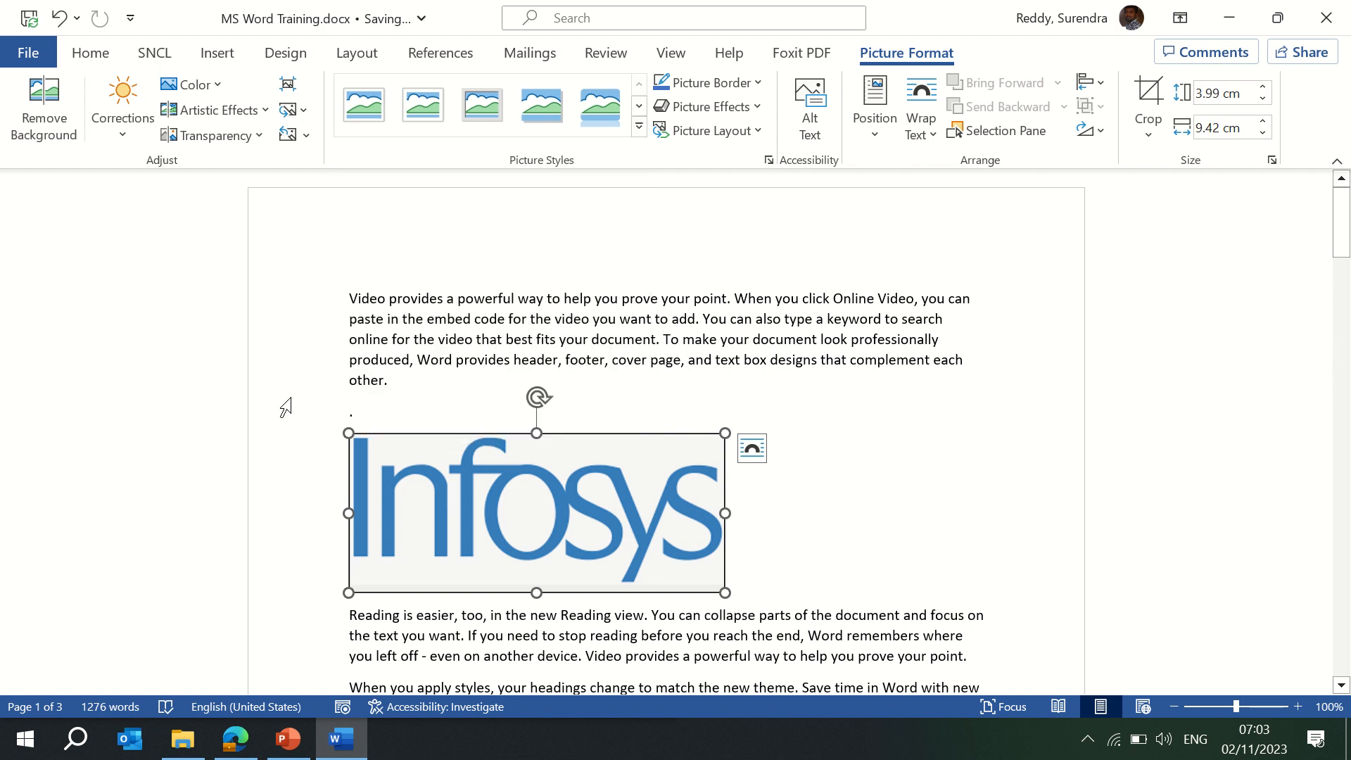
left_click(43, 78)
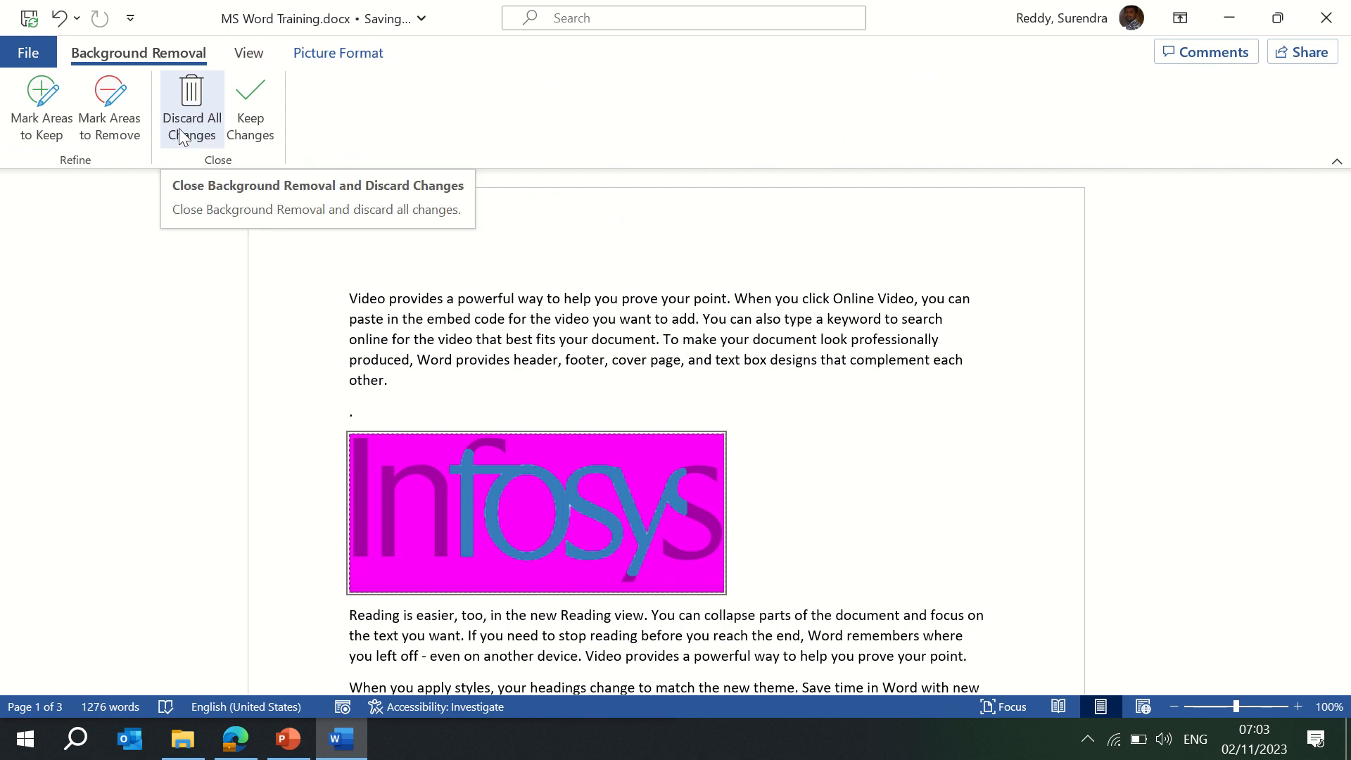
Discard the background removal, restart it, and glance at the View options.
left_click(181, 130)
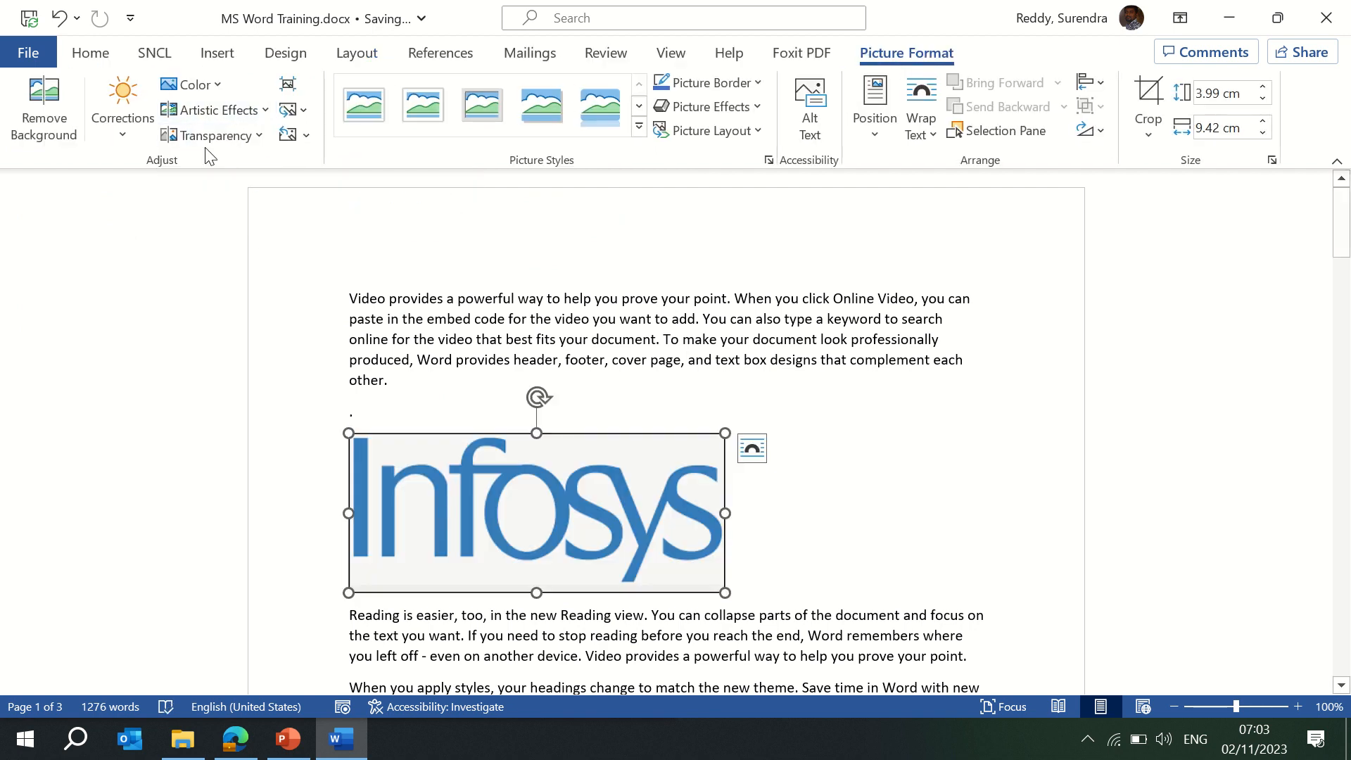
left_click(45, 119)
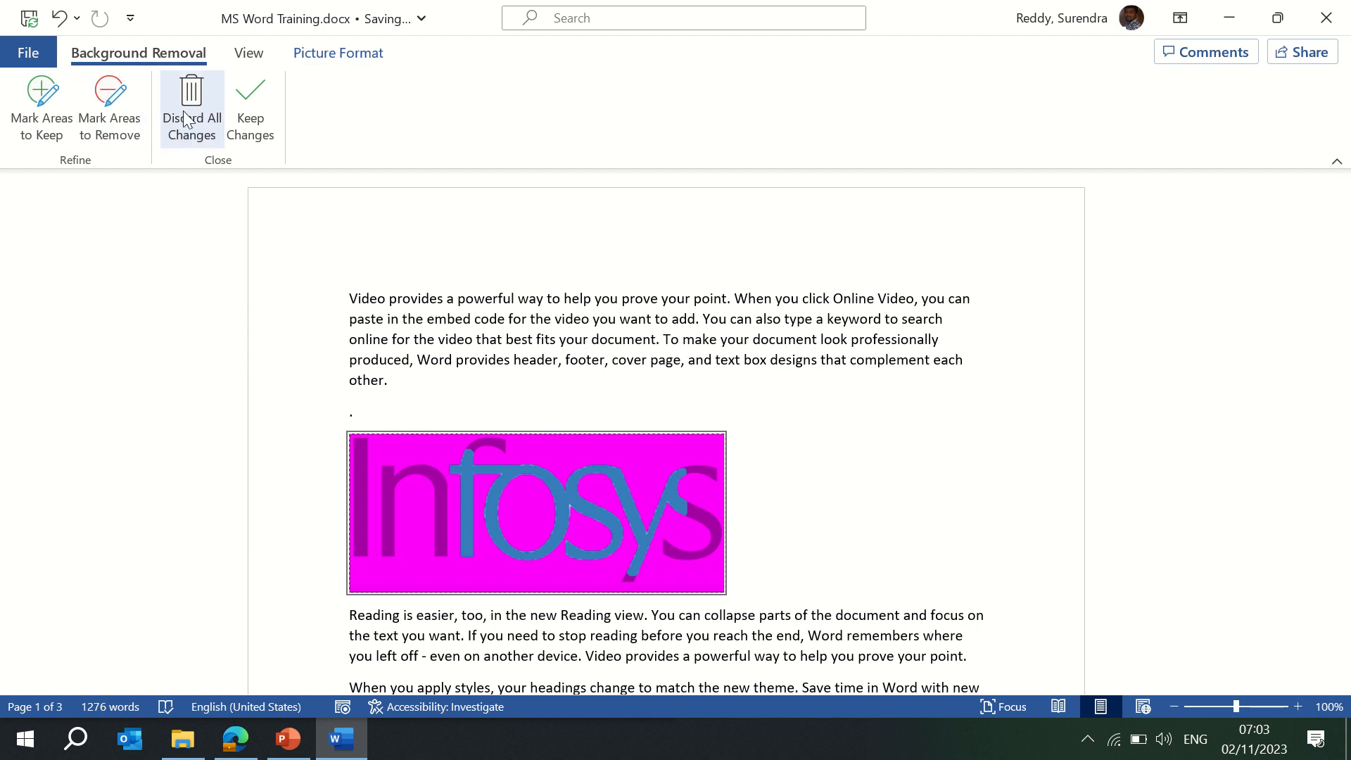
left_click(246, 56)
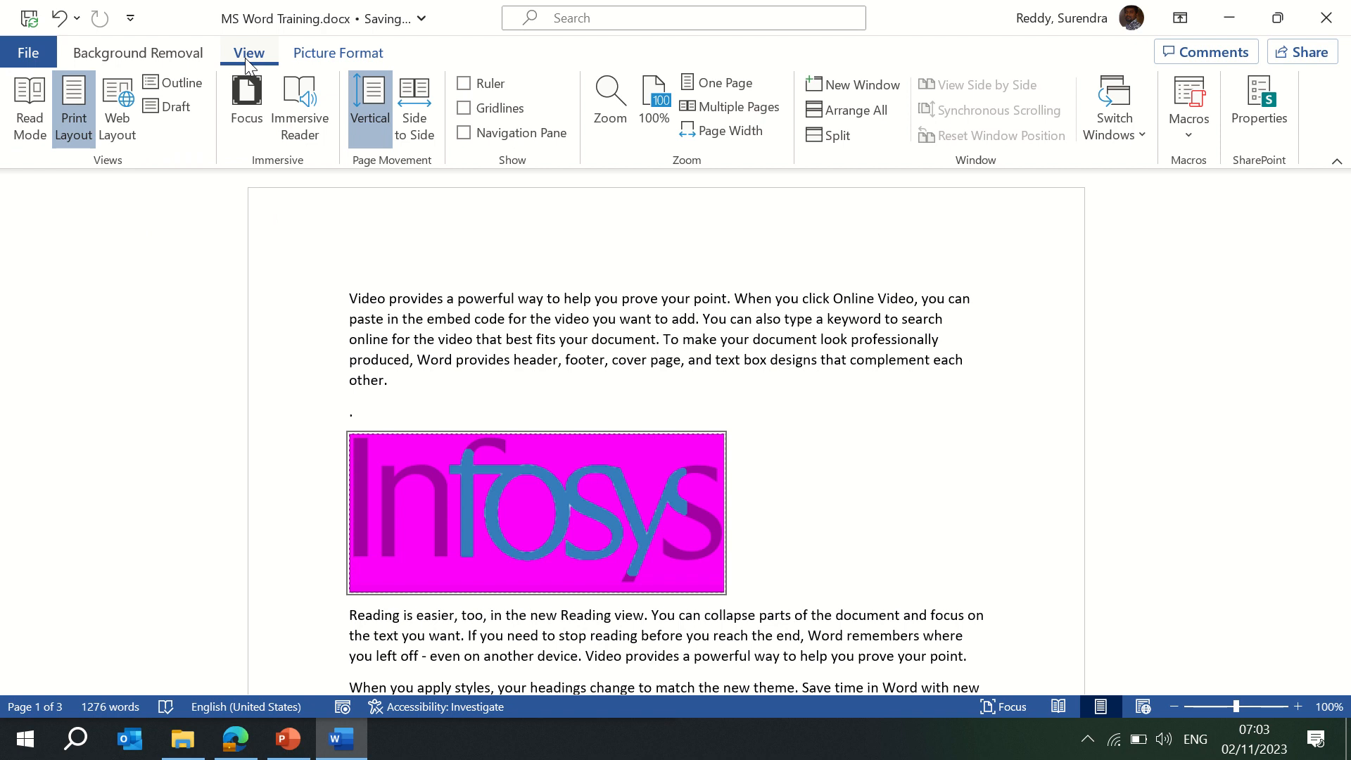
left_click(315, 59)
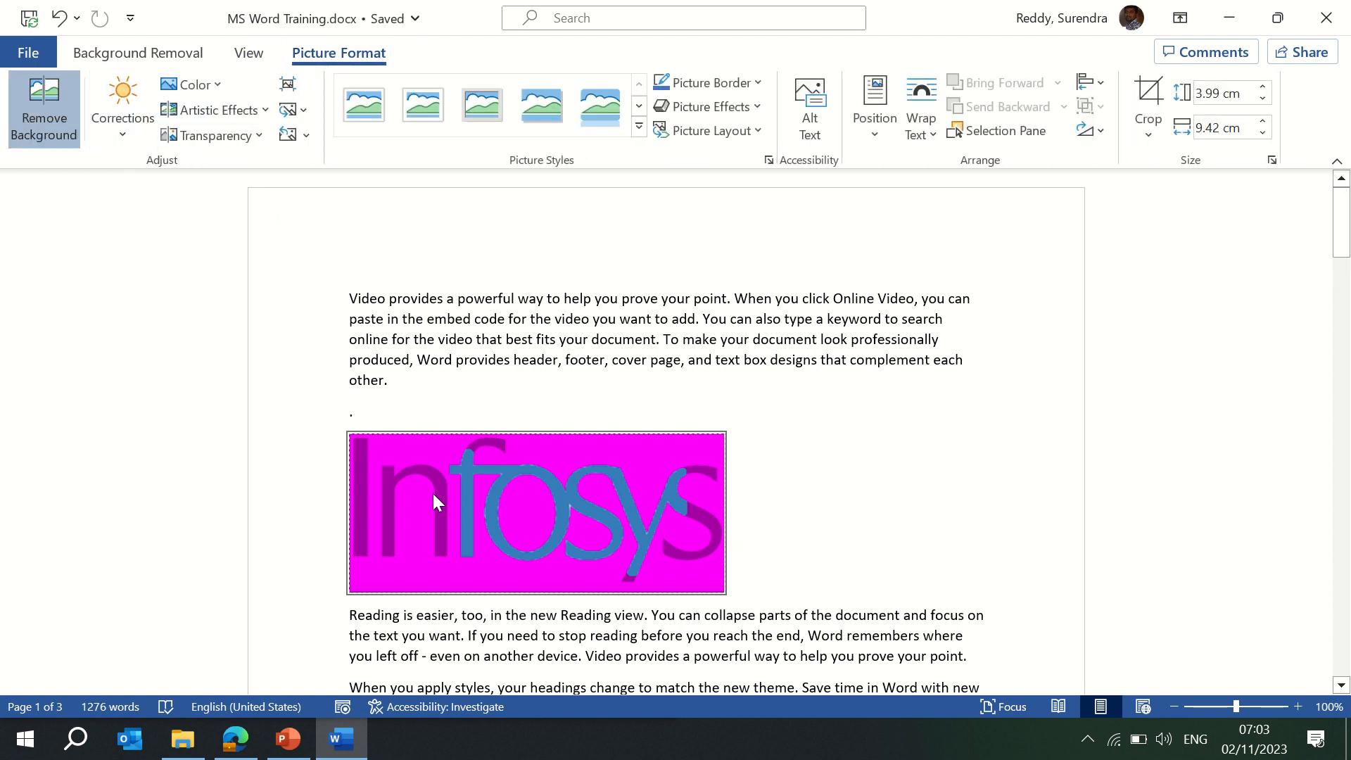
Reapply background removal, undo it with Ctrl+Z, and bring up the Corrections presets.
left_click(44, 119)
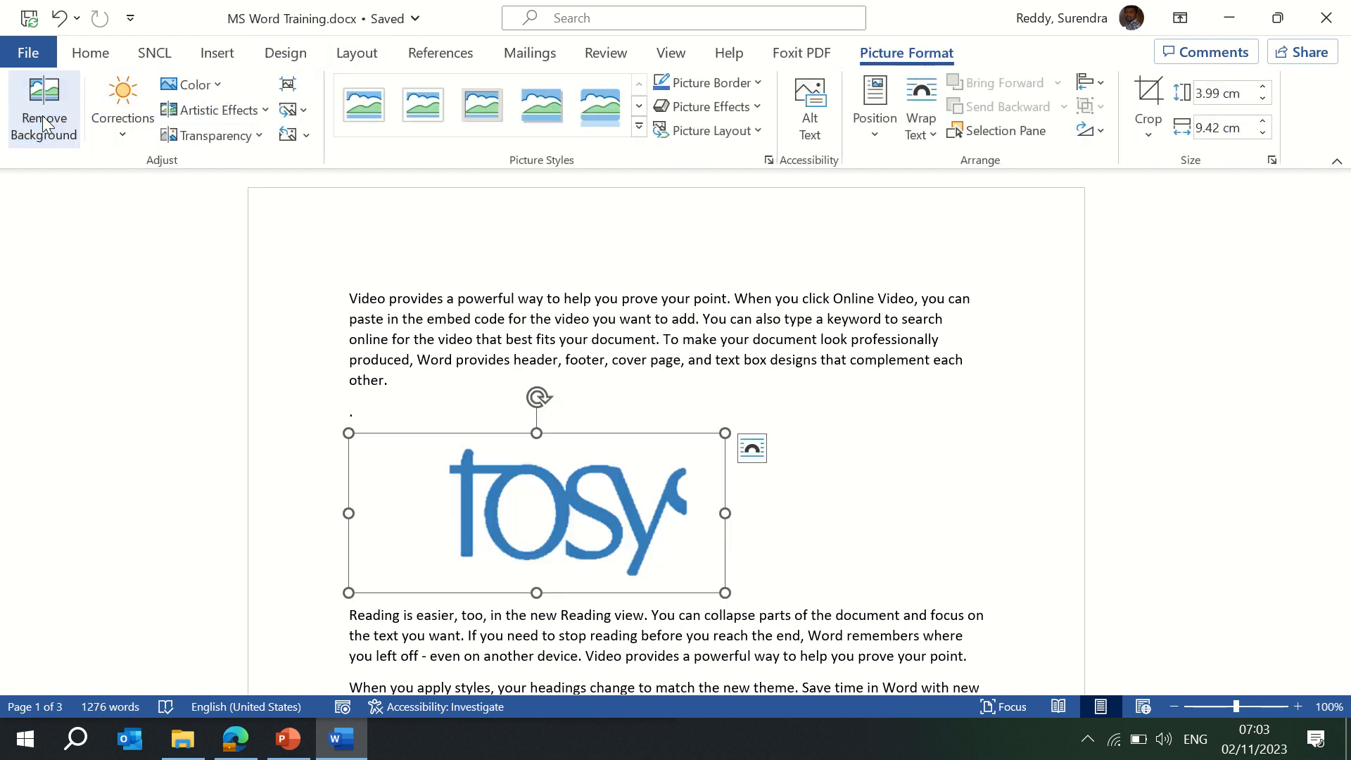
left_click(44, 120)
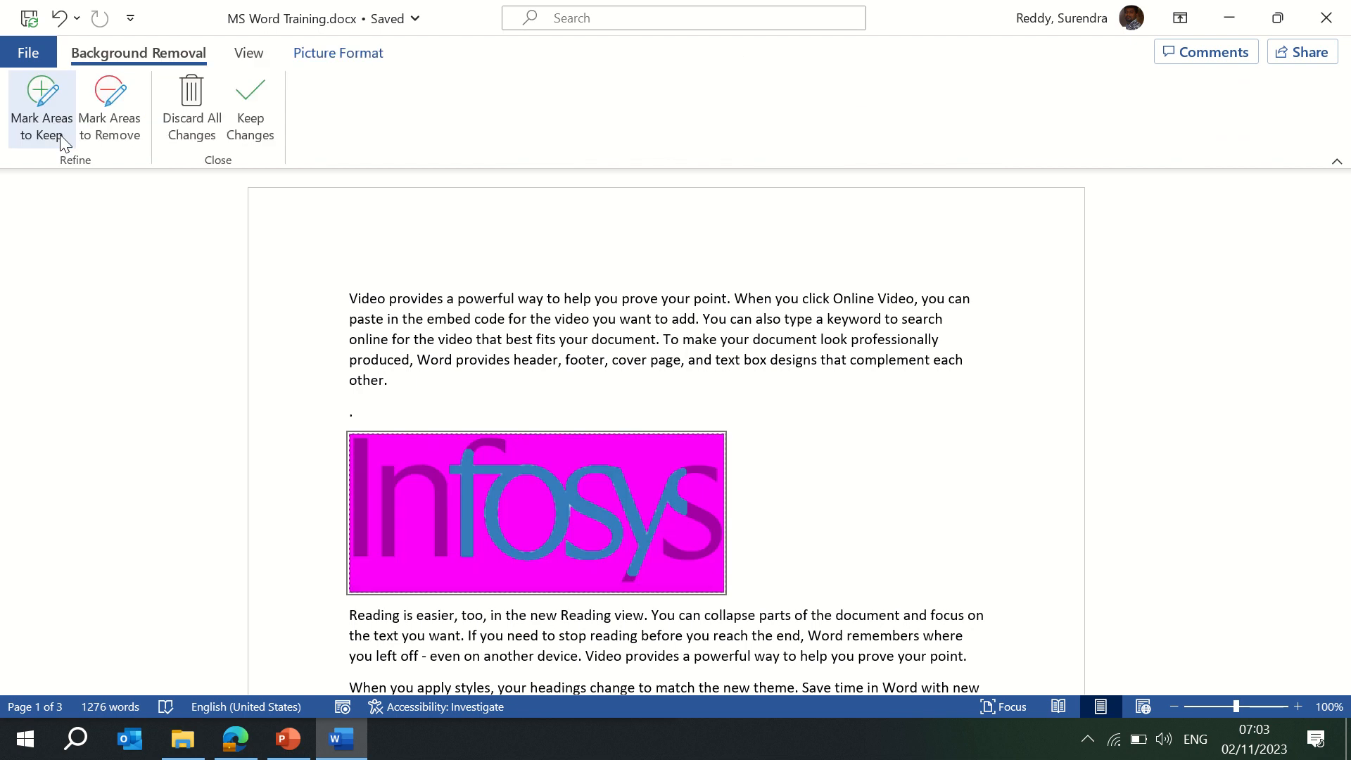
key("ctrl+z")
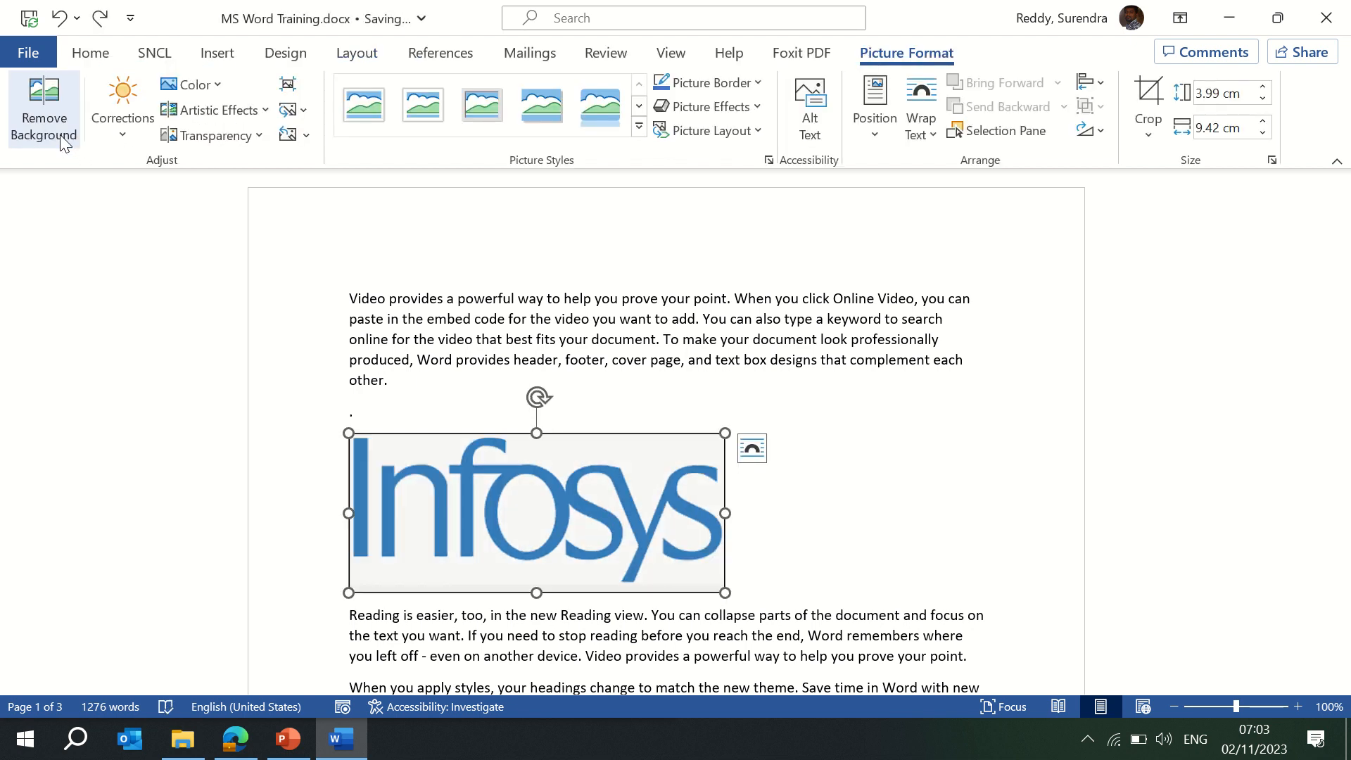
left_click(121, 134)
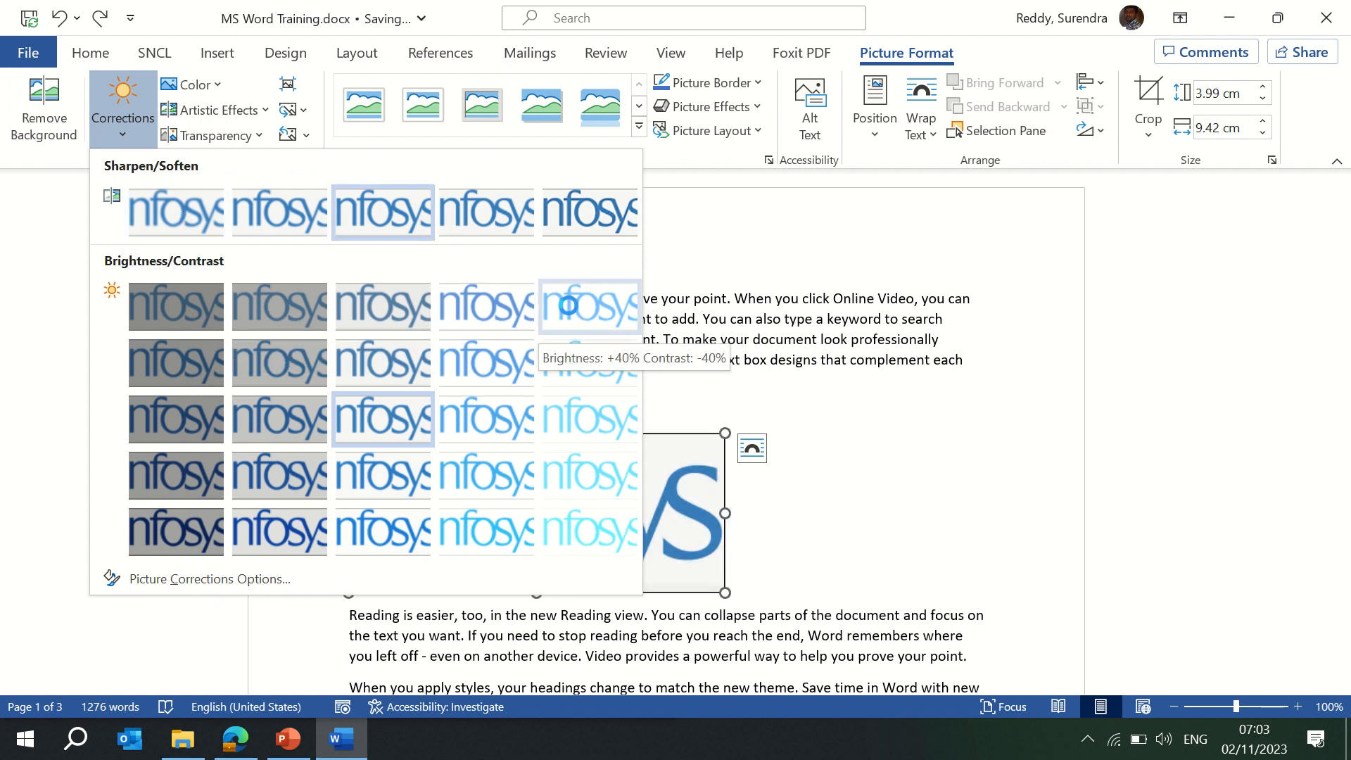
Open Picture Corrections Options to show sharpness, brightness and contrast in the Format Picture pane.
left_click(203, 585)
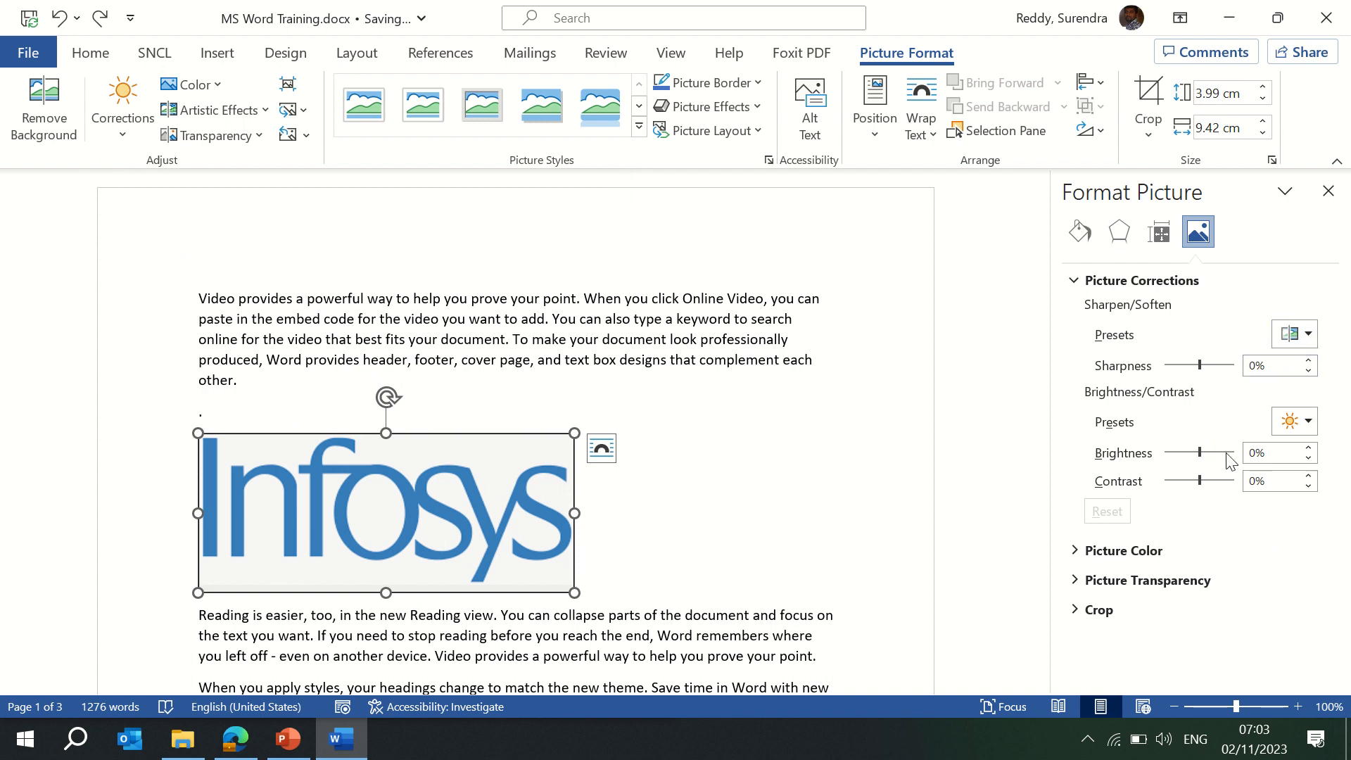
Apply the Brightness +20% Contrast 0% correction preset to the Infosys logo.
mouse_move(1199, 451)
left_mouse_down()
mouse_move(1214, 452)
mouse_move(1163, 457)
mouse_move(1200, 458)
left_mouse_up()
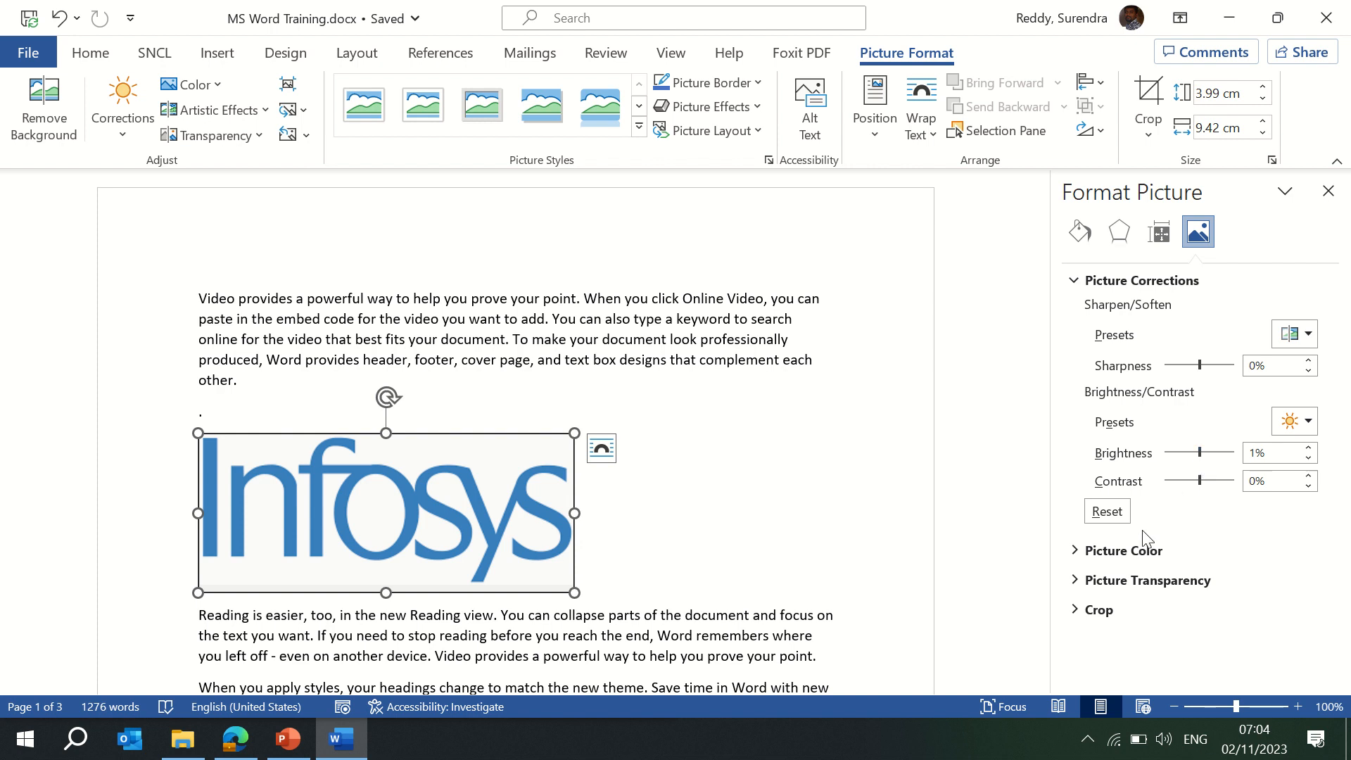
left_click(1080, 556)
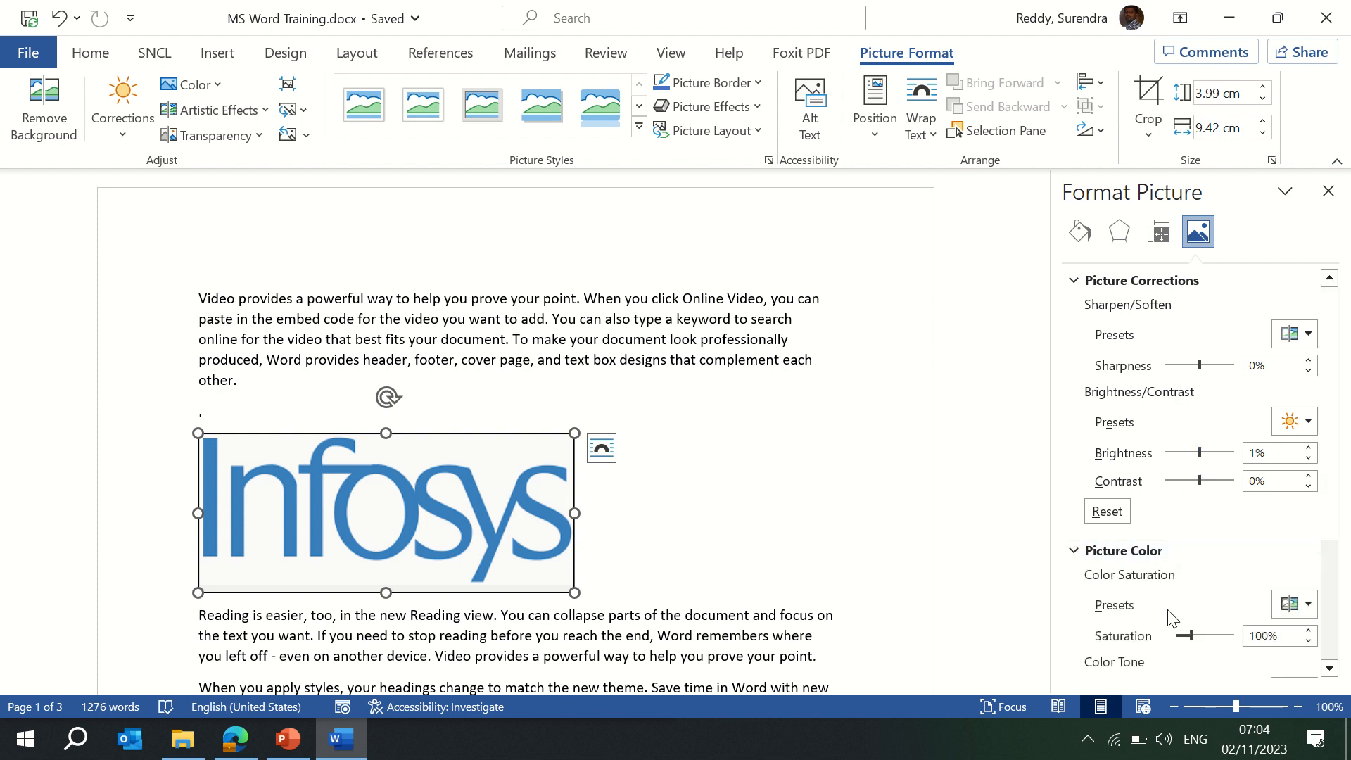
left_click(125, 141)
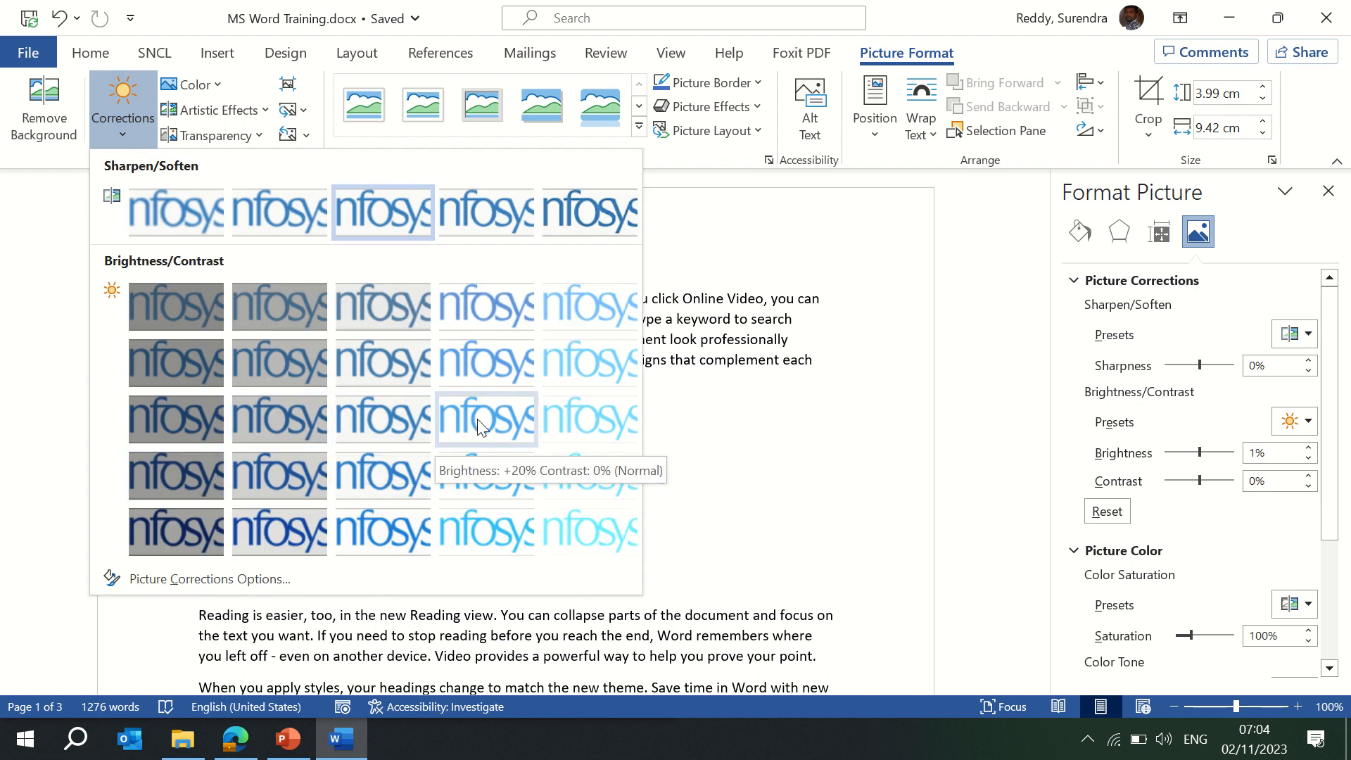
left_click(450, 430)
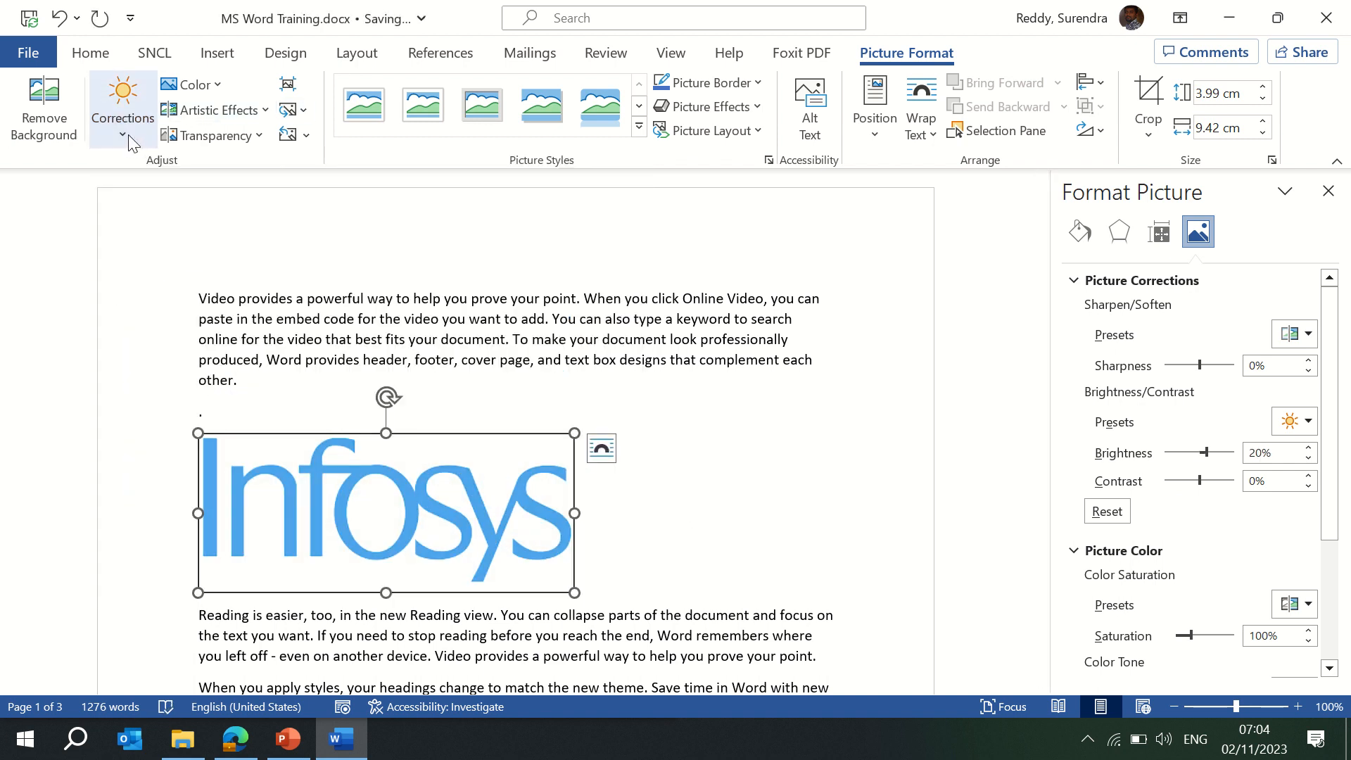
left_click(215, 84)
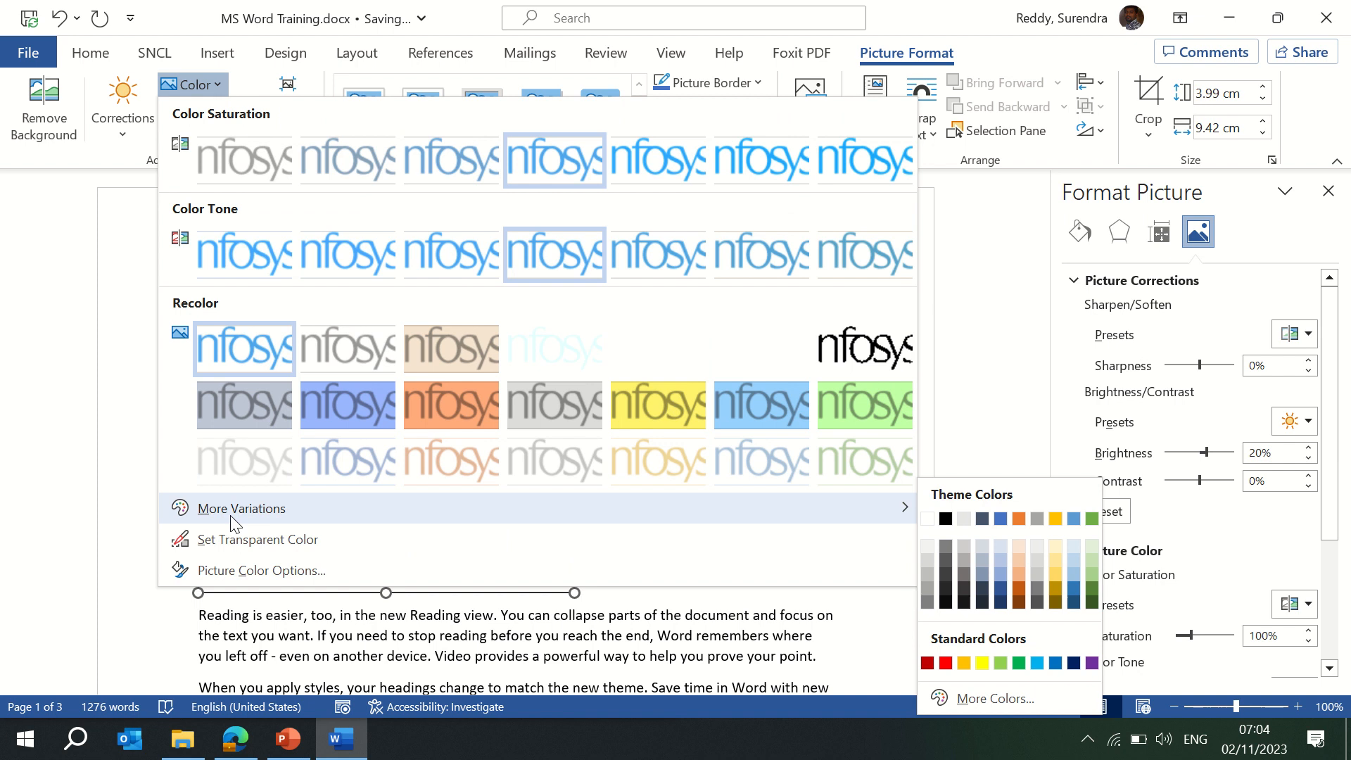
Try recolouring the logo: original colours, then orange, then yellow.
left_click(249, 347)
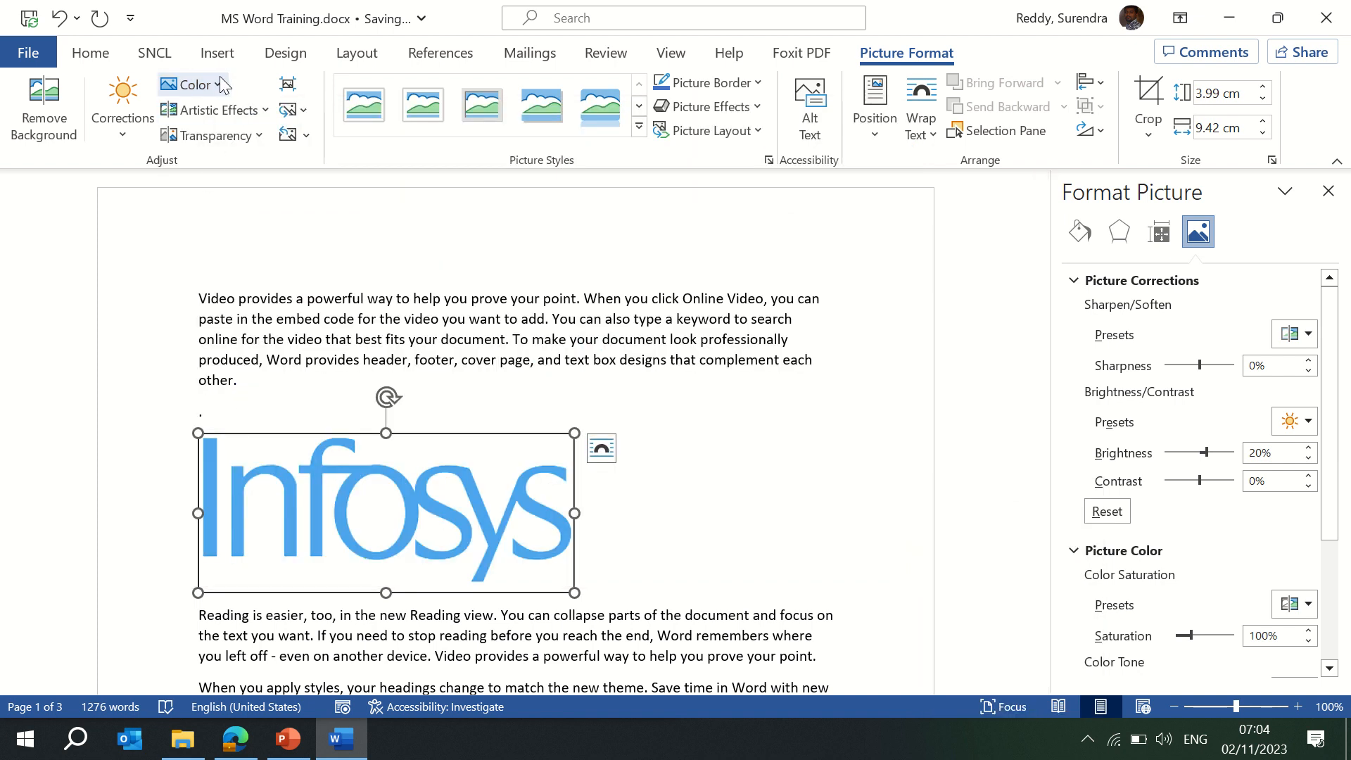
left_click(217, 78)
left_click(434, 408)
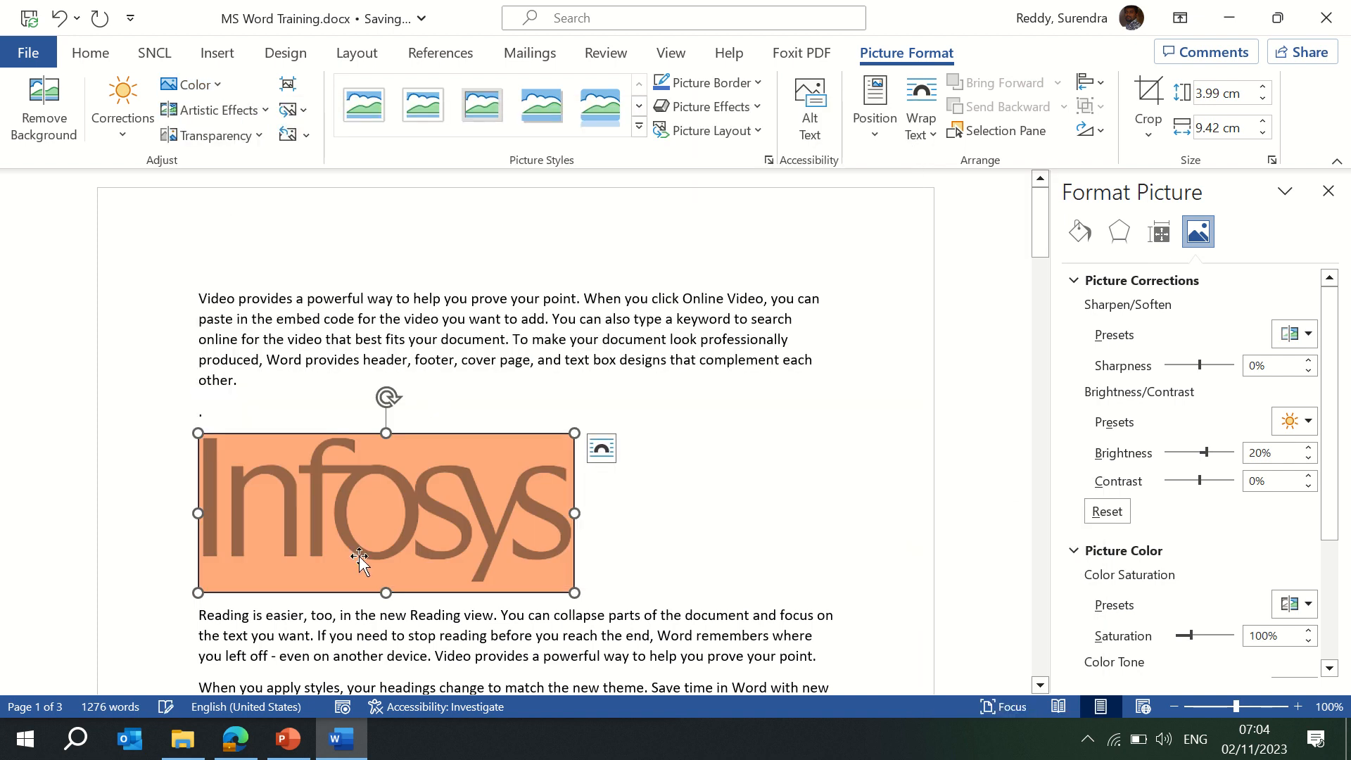
left_click(661, 495)
left_click(389, 486)
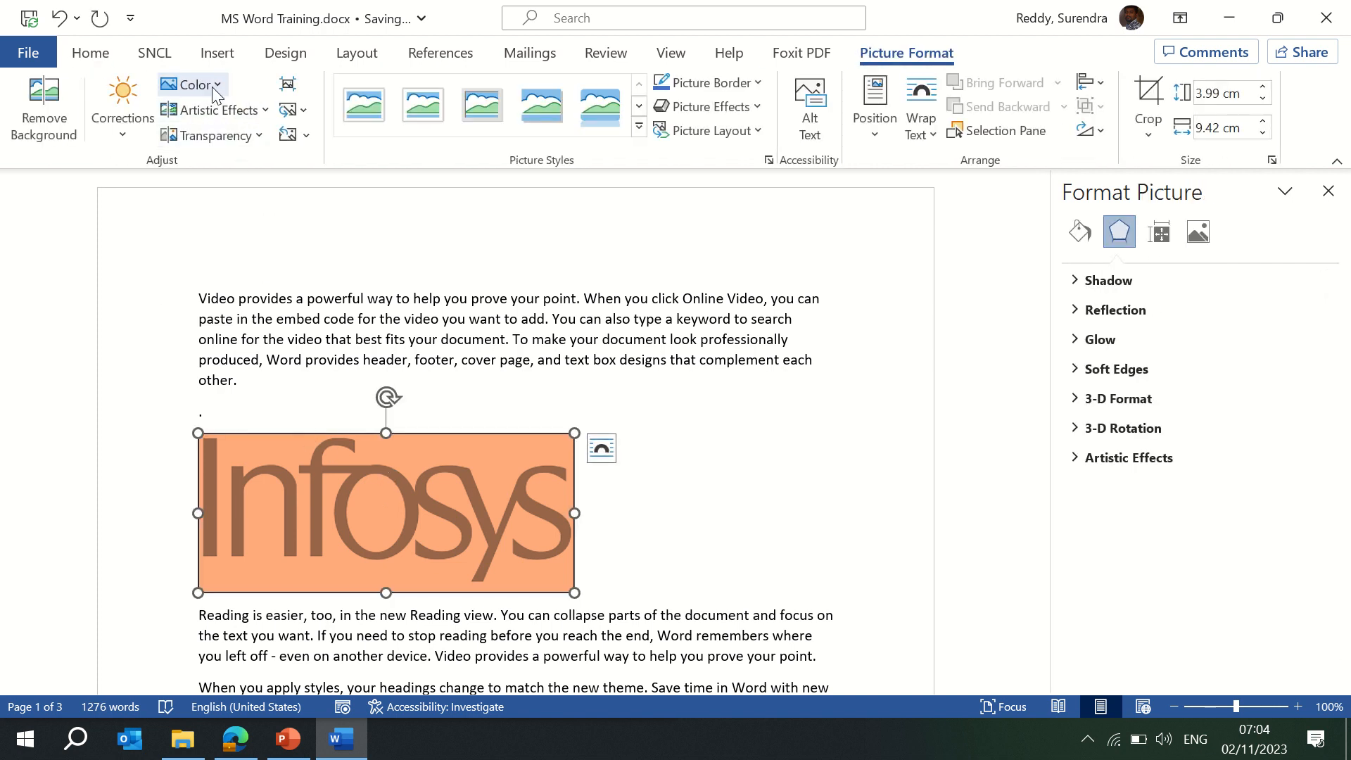
left_click(213, 86)
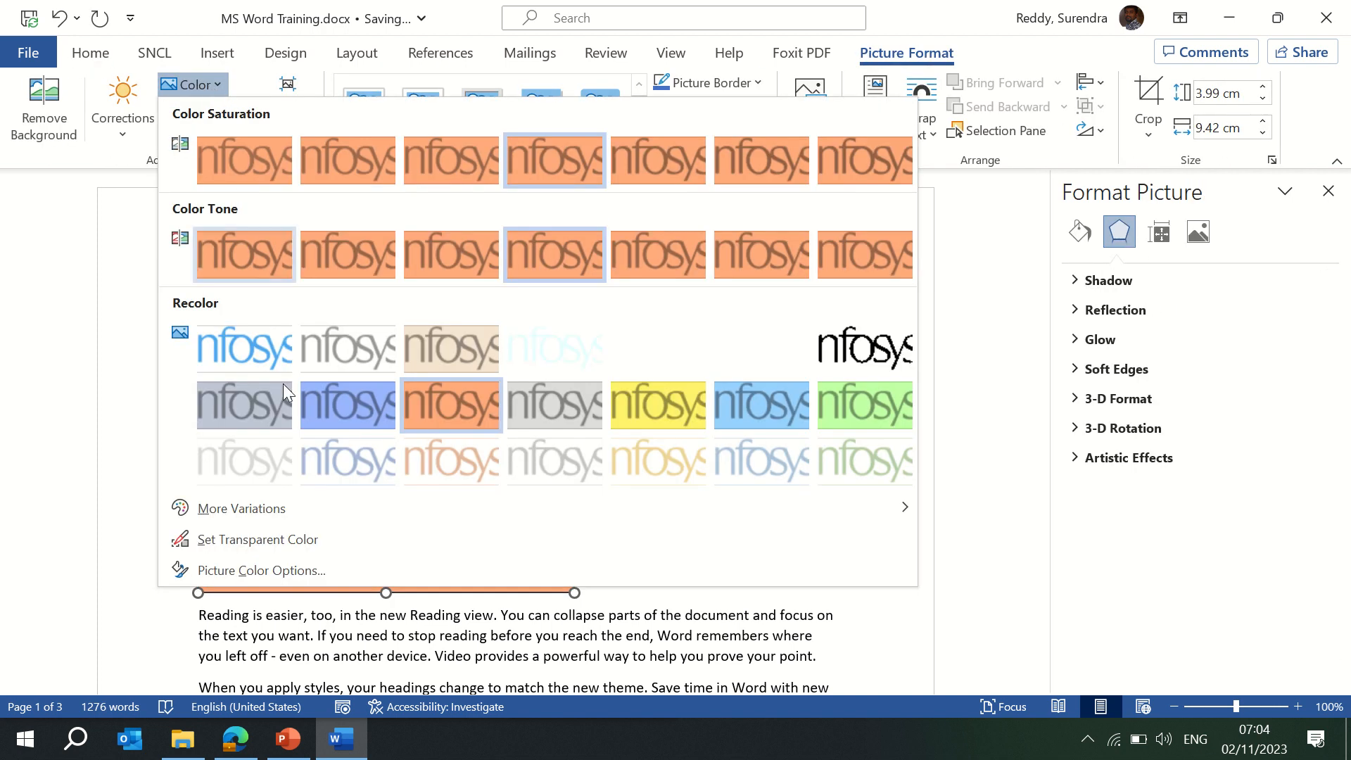
mouse_move(229, 519)
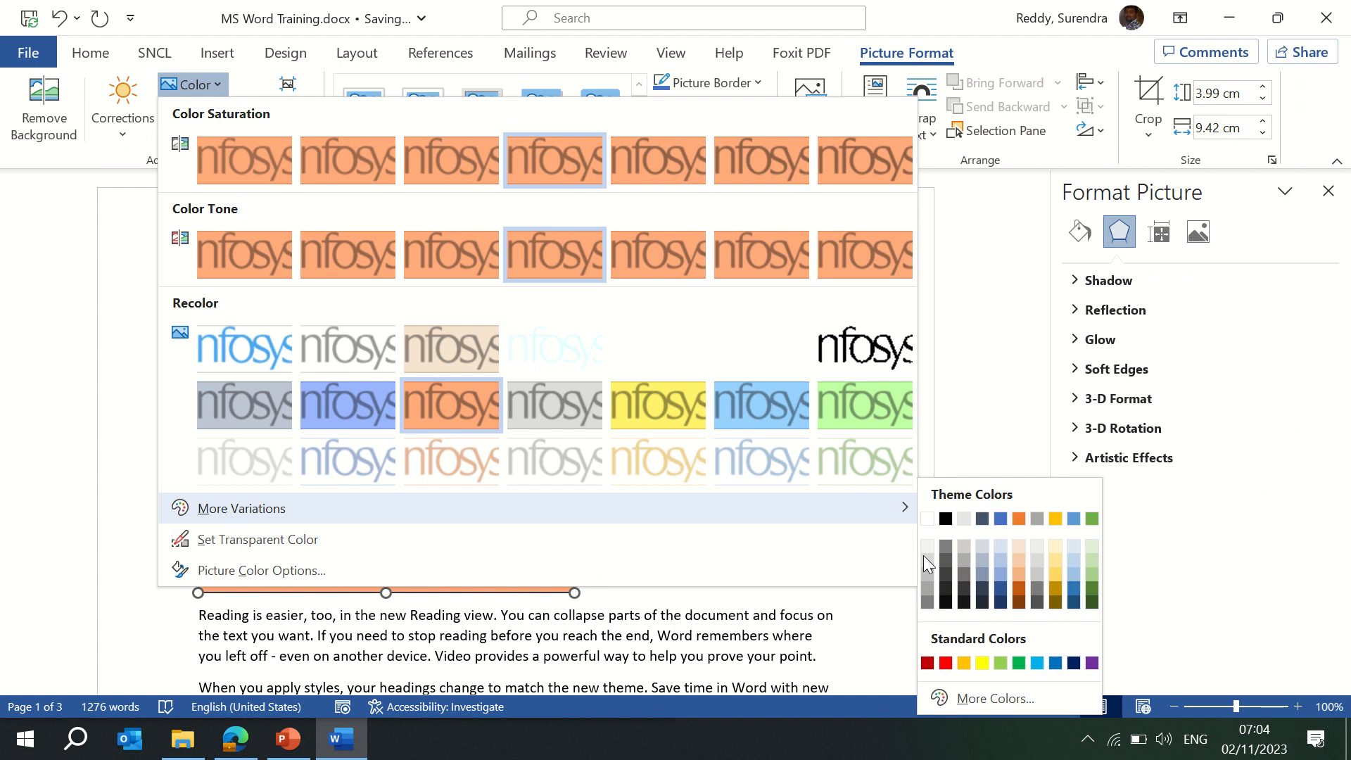
left_click(1056, 519)
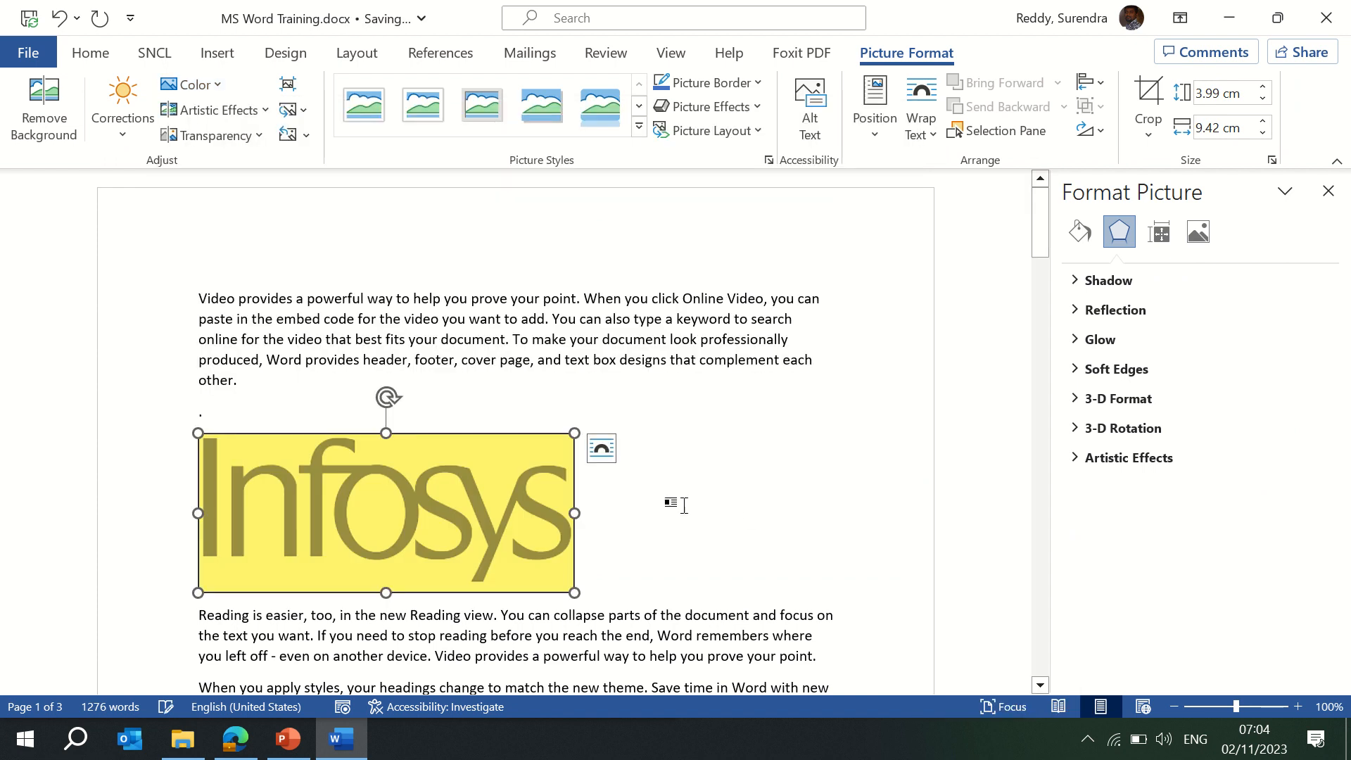
Make the logo's yellow background transparent and open Picture Color Options.
left_click(214, 86)
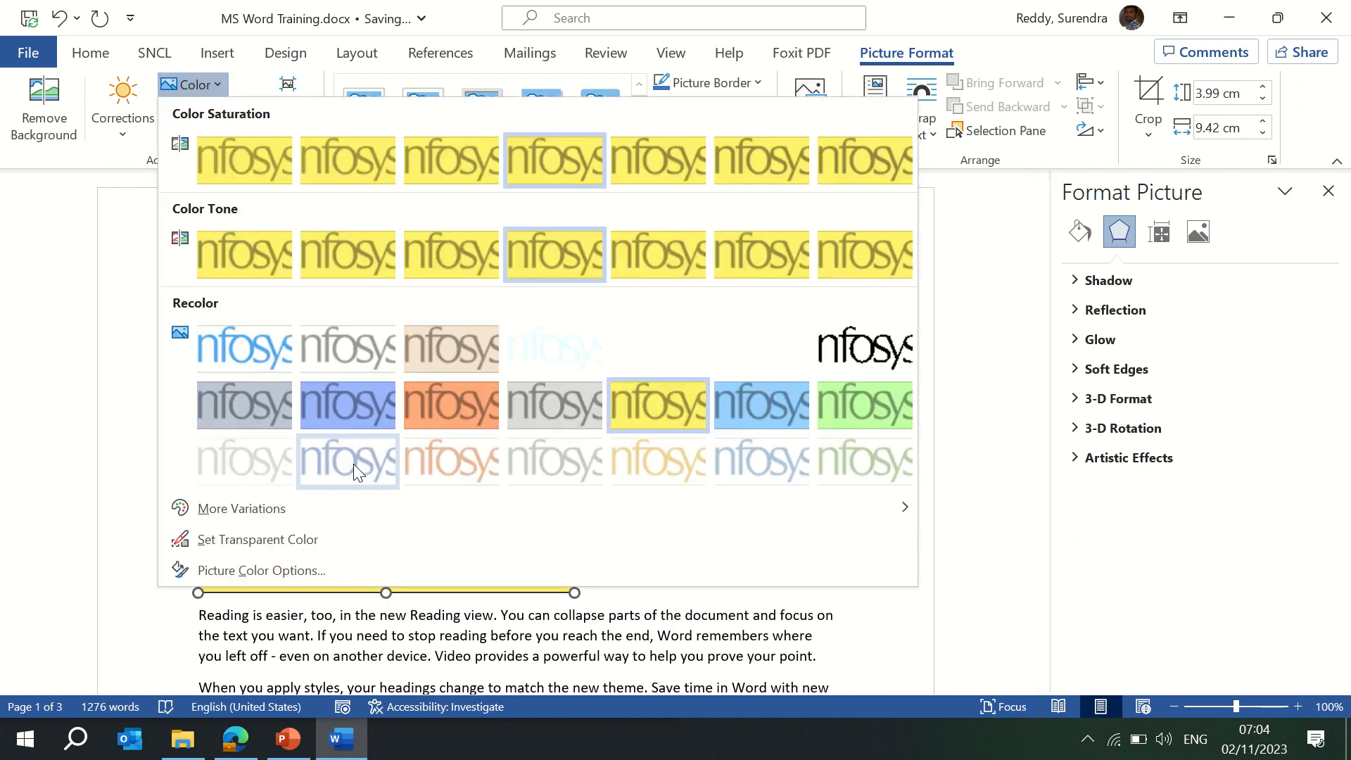
left_click(272, 542)
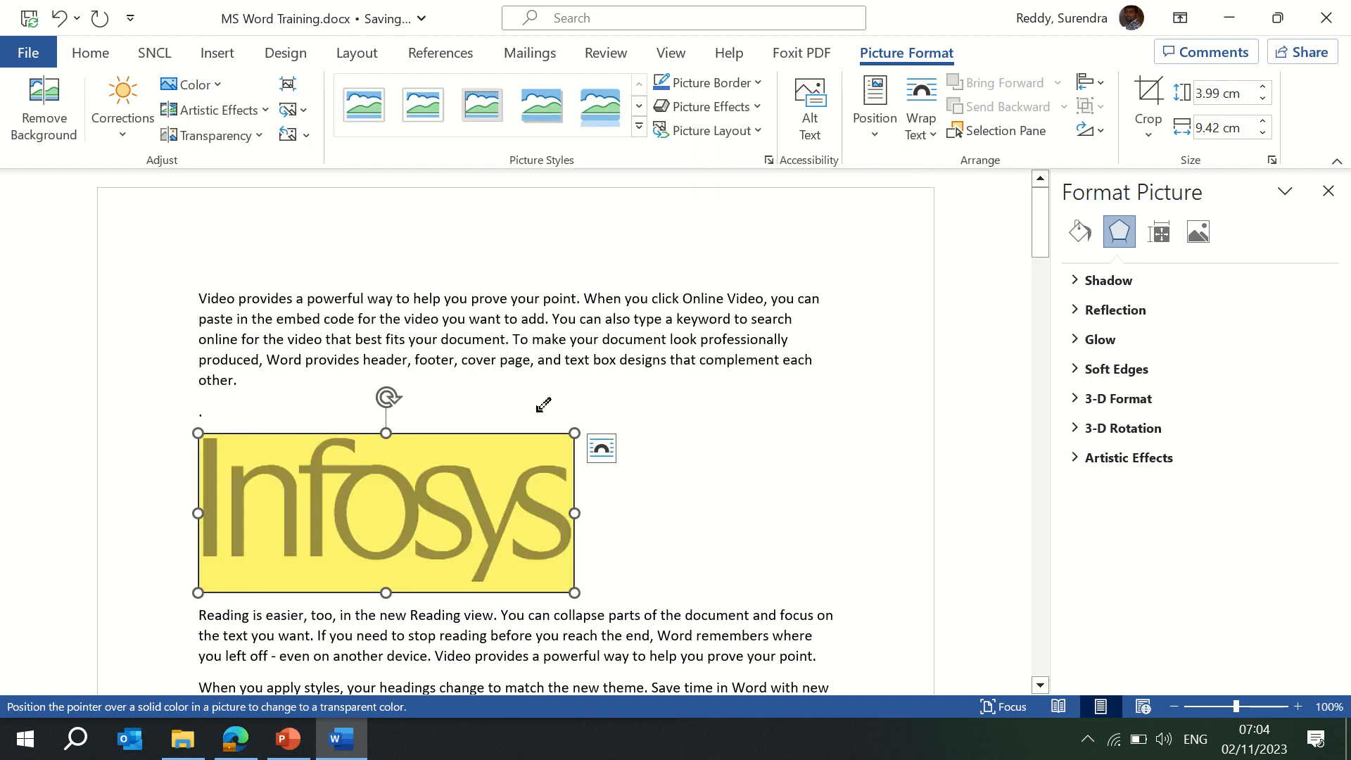
left_click(459, 454)
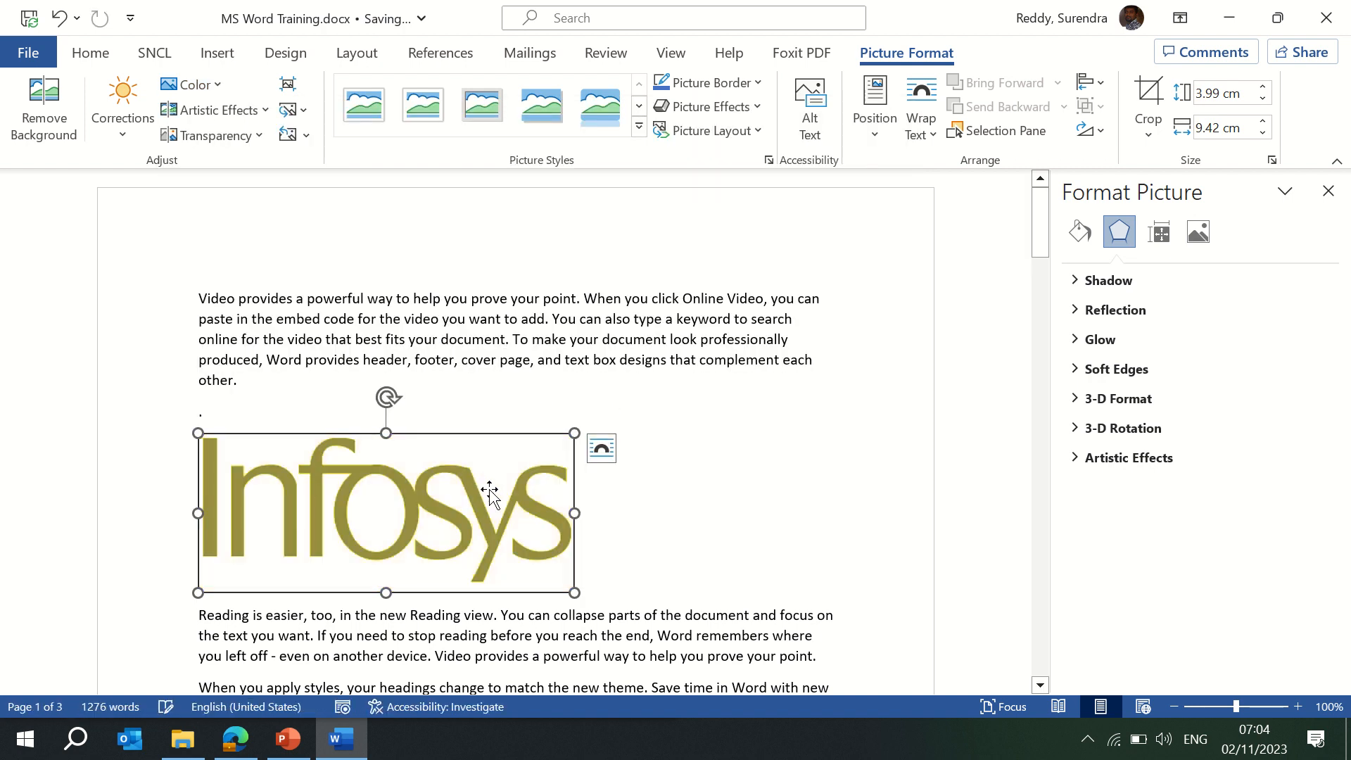
left_click(215, 82)
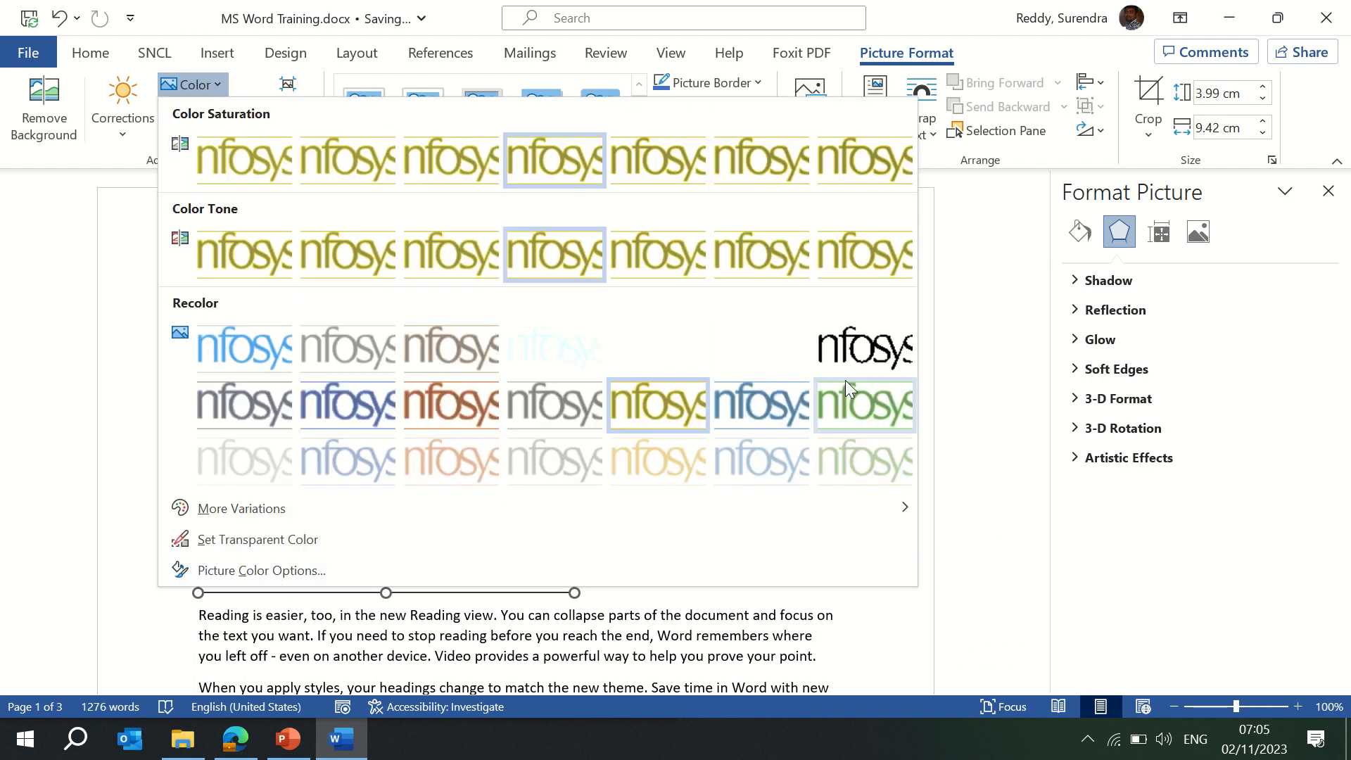
left_click(280, 570)
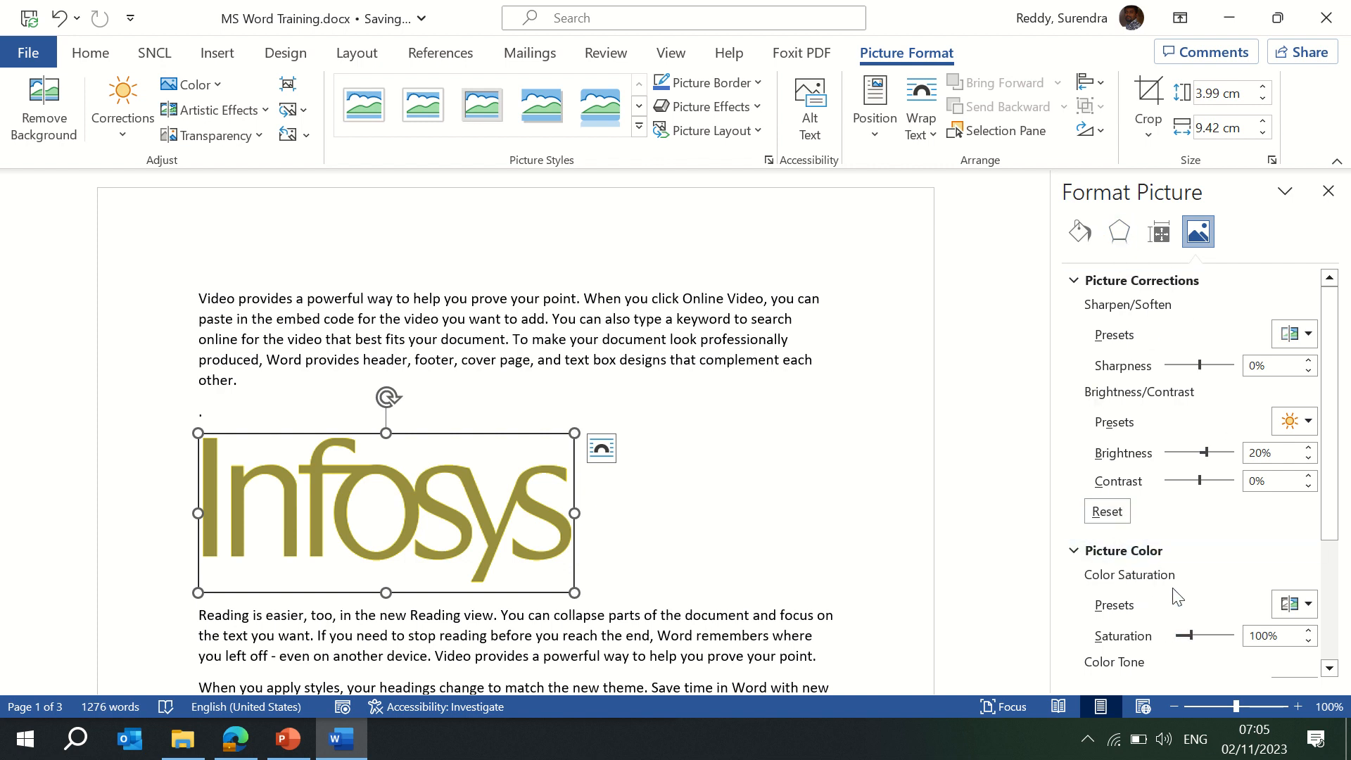
Check saturation and tone presets, recolour the logo blue-grey, and close the Format Picture pane.
left_click_drag(1329, 477, 1337, 537)
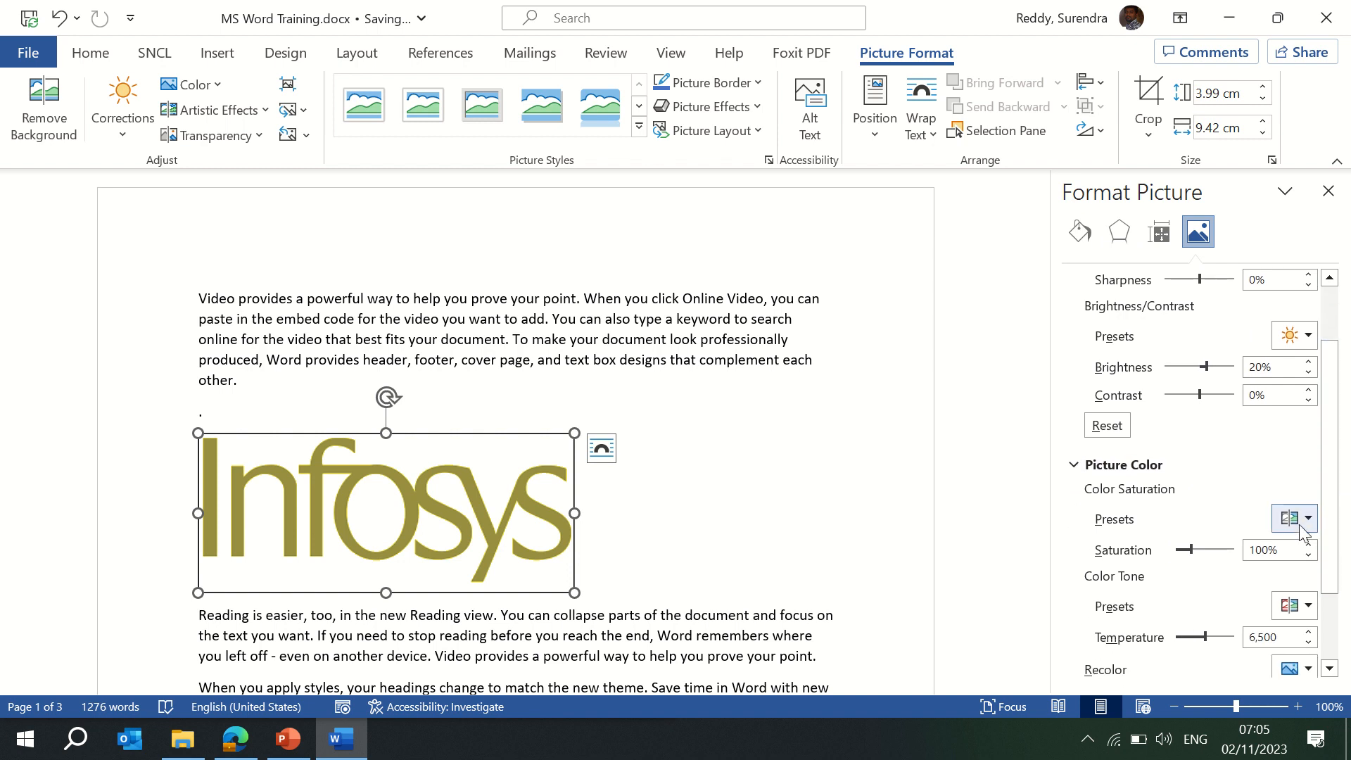
left_click(1306, 522)
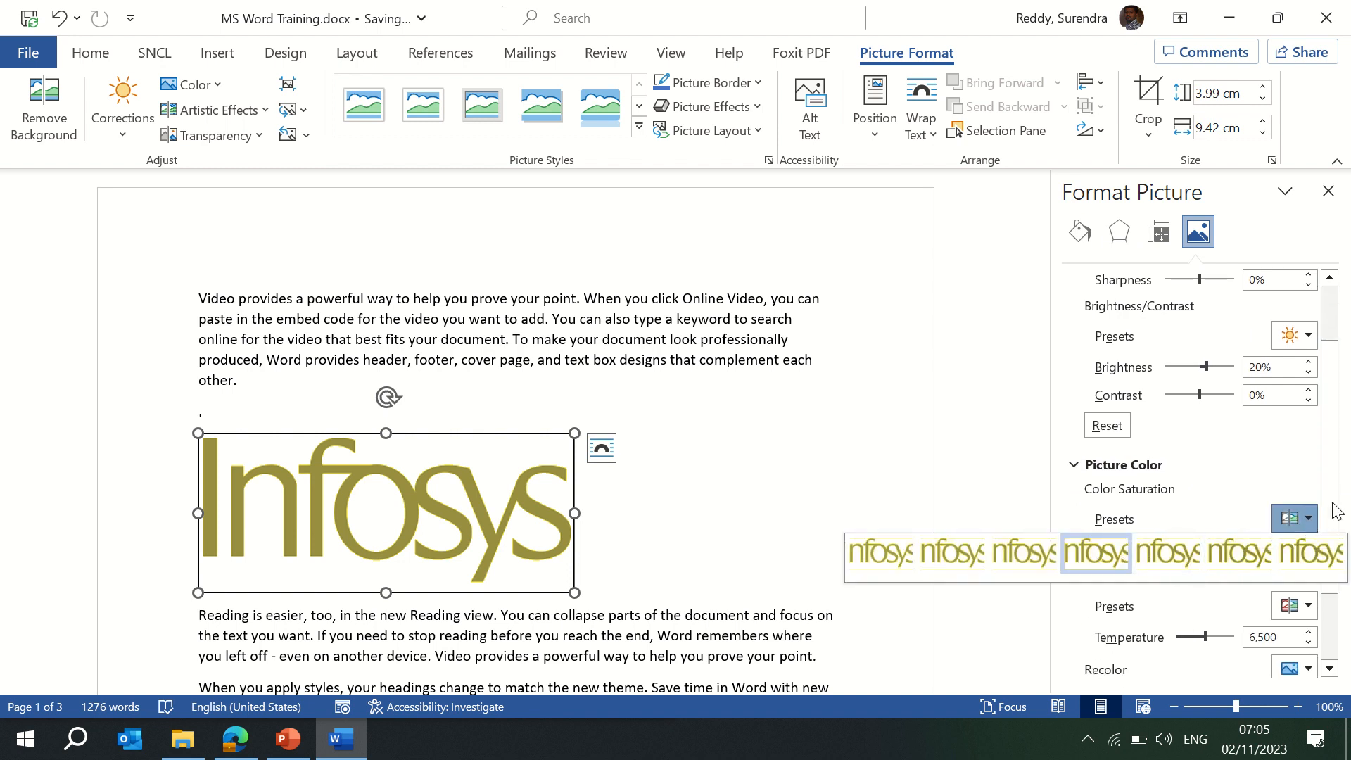
left_click(1307, 522)
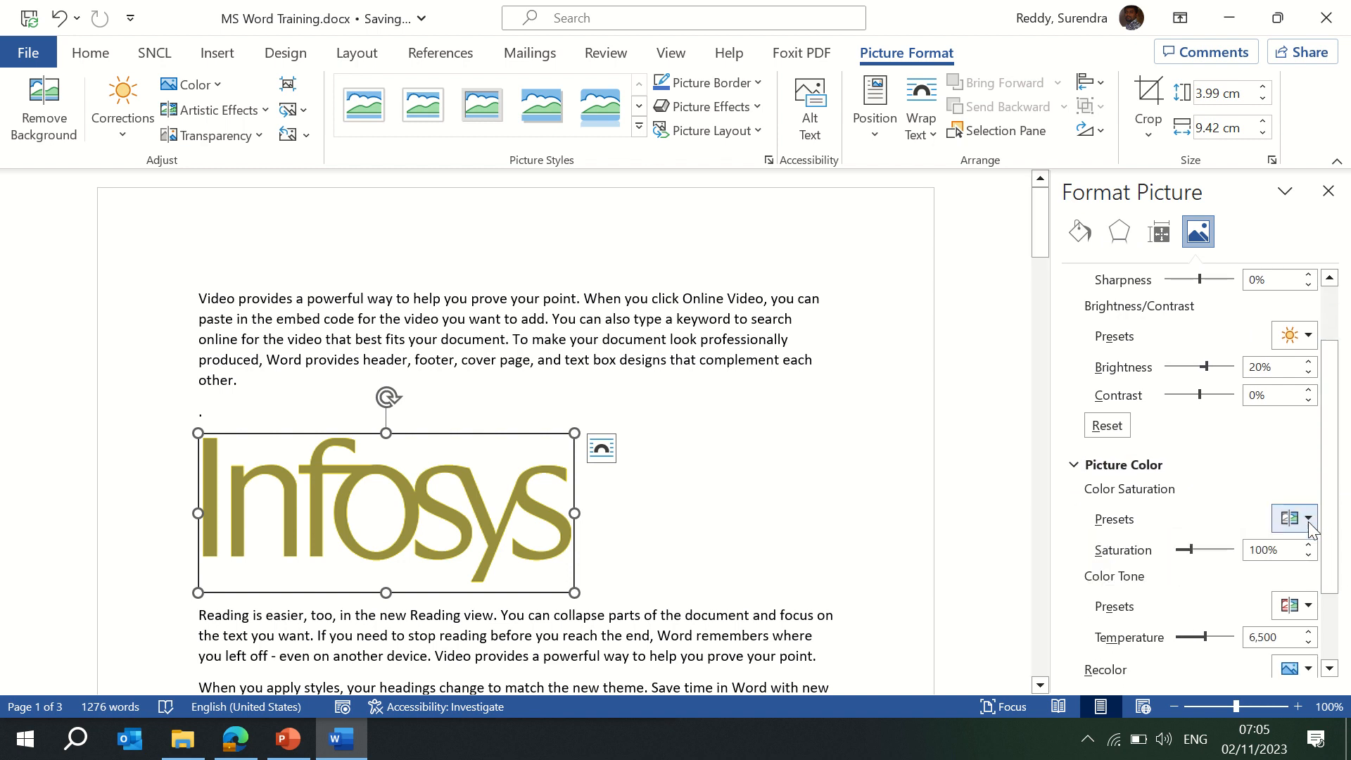
left_click(1306, 615)
left_click_drag(1336, 565, 1337, 629)
left_click(1308, 573)
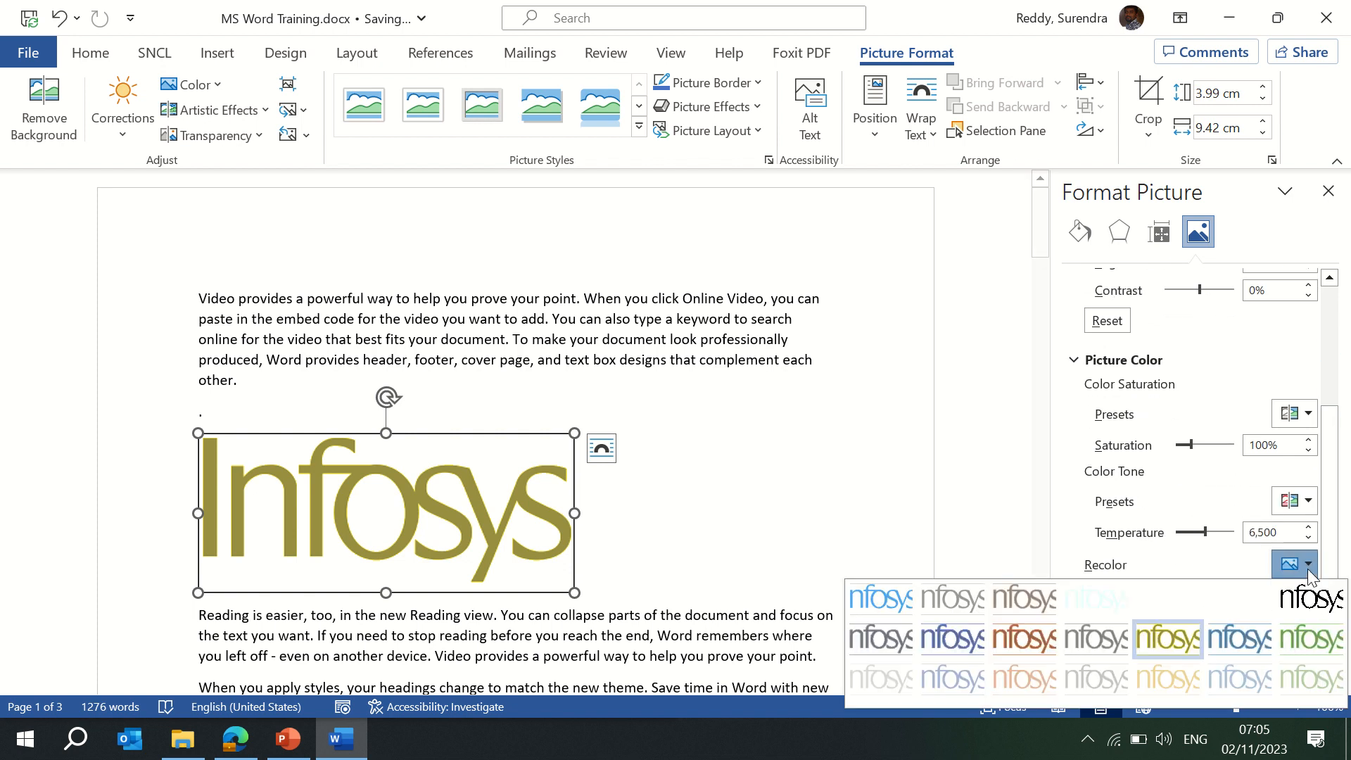
left_click(1240, 641)
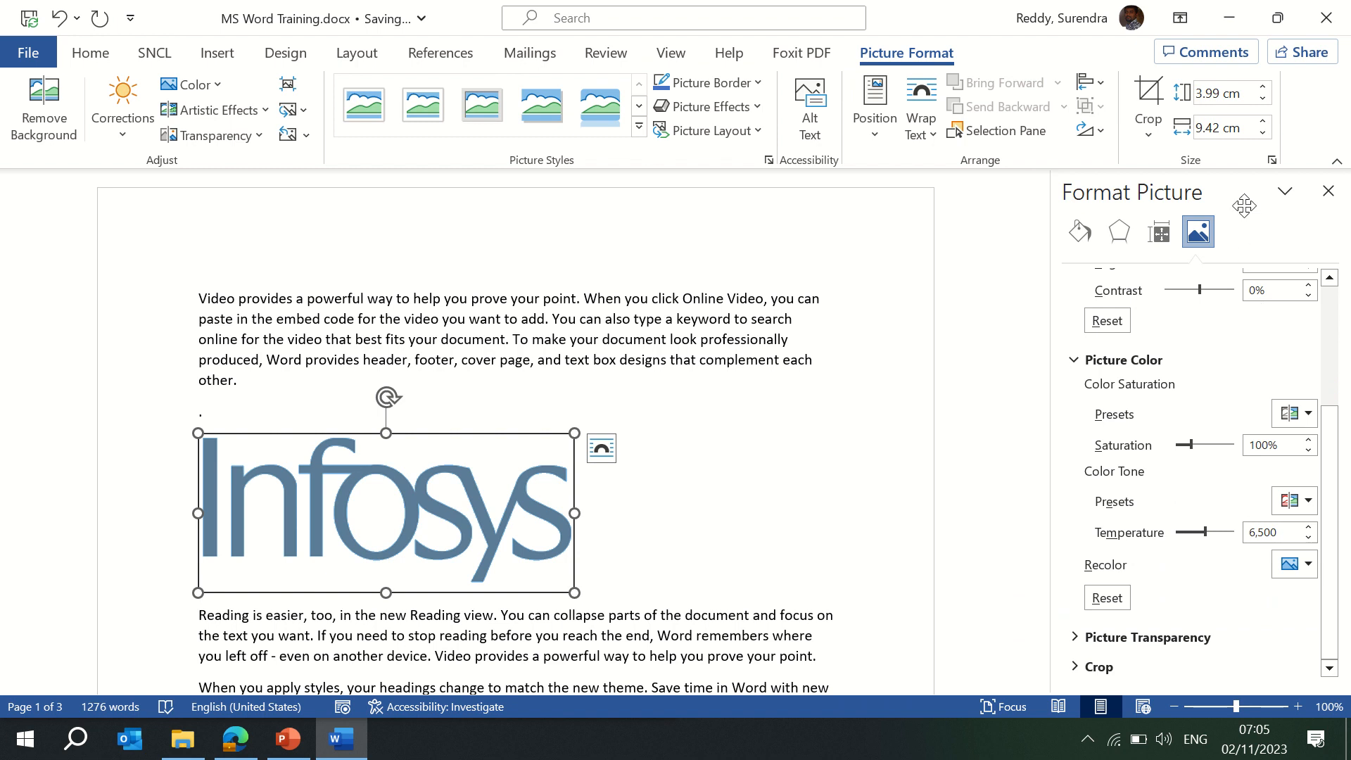
left_click(1327, 191)
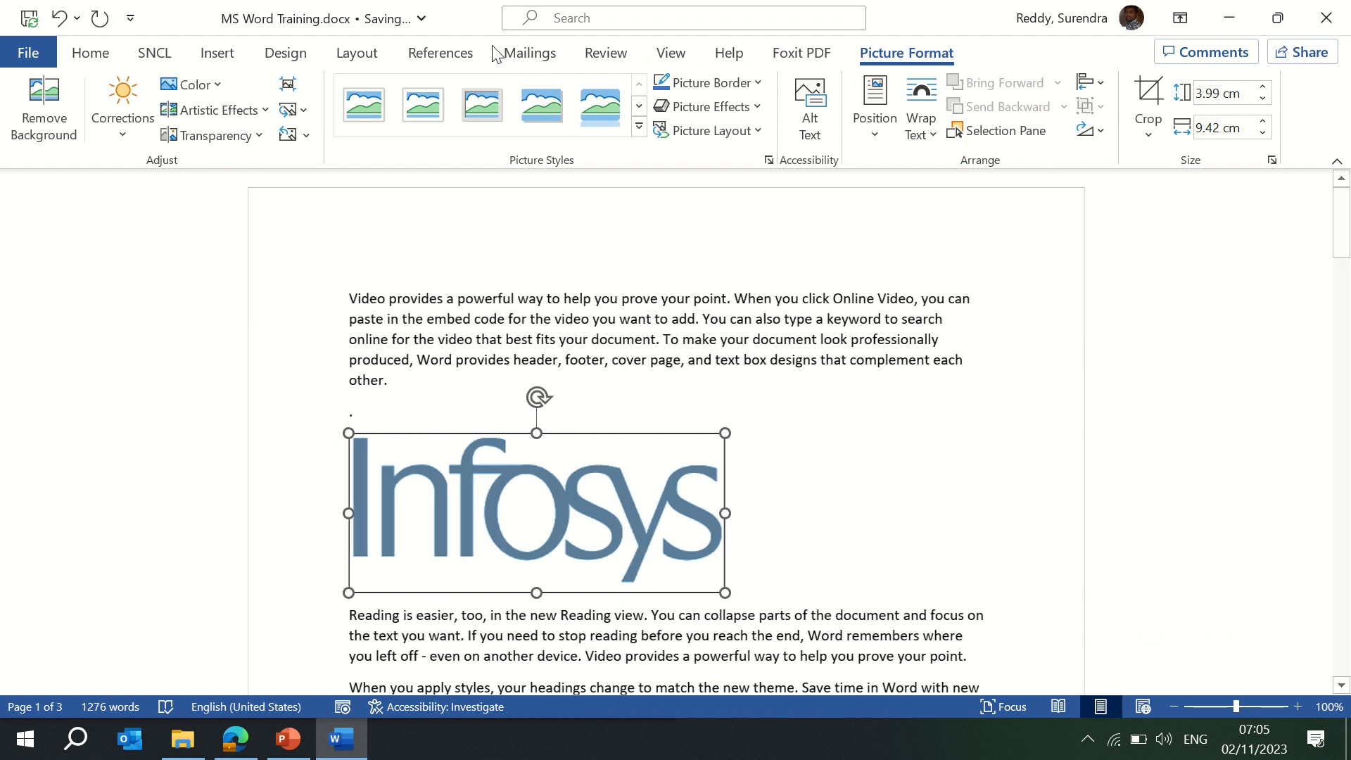
left_click(258, 136)
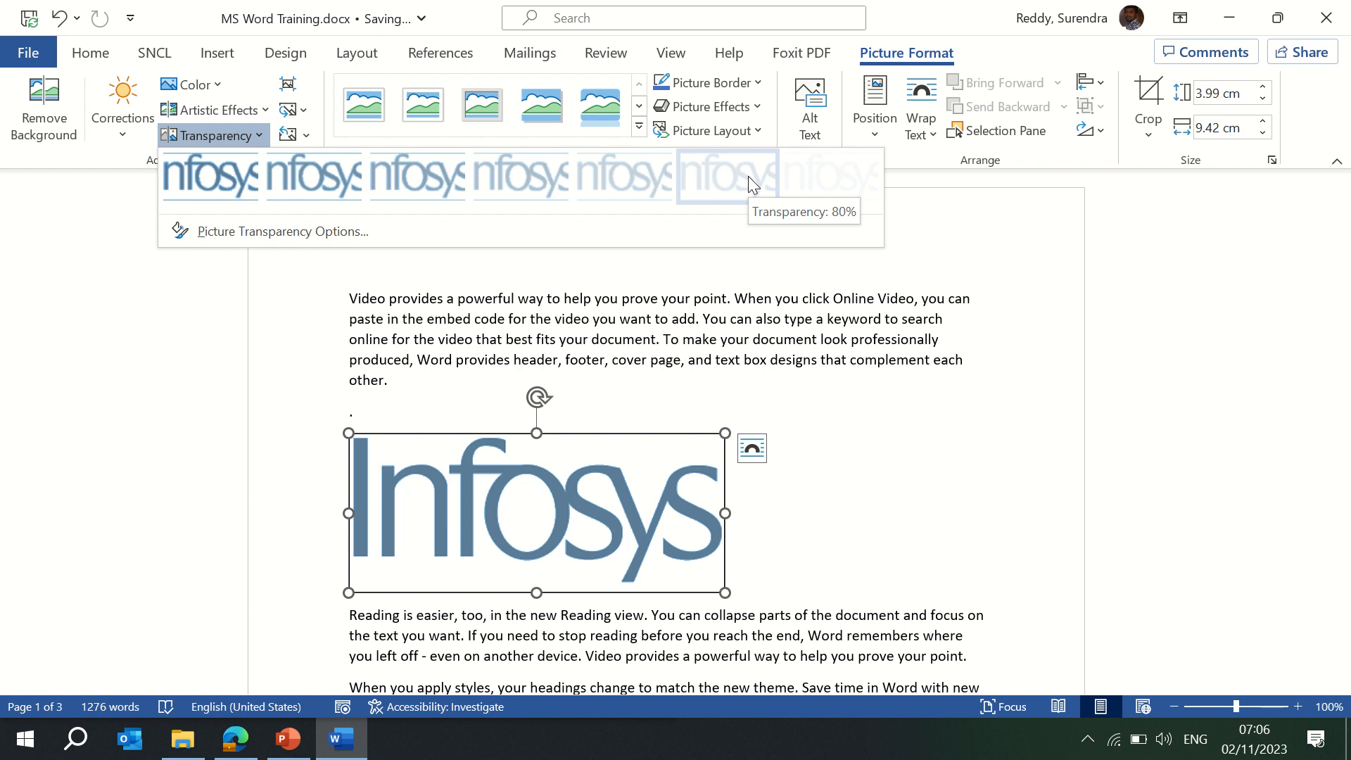
left_click(840, 524)
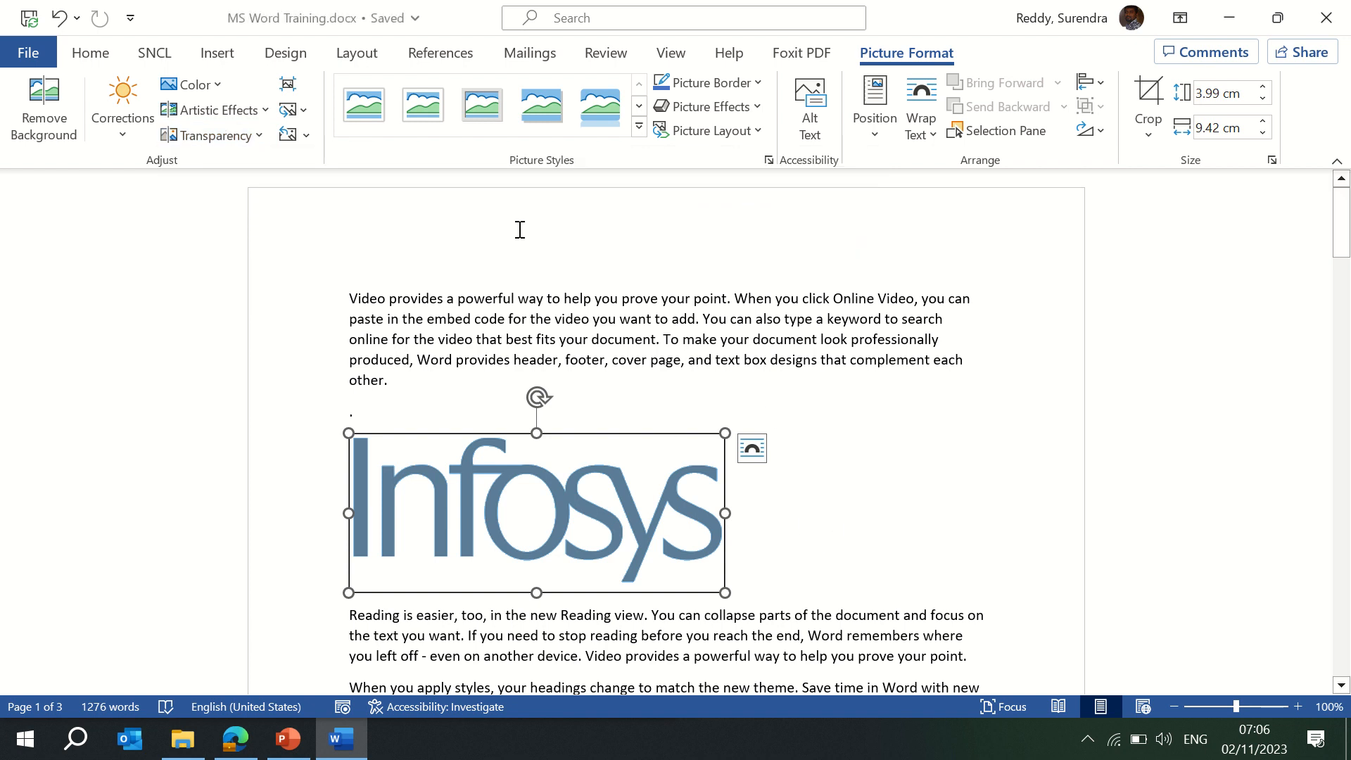
Dismiss Compress Pictures, then choose Change Picture > This Device to browse for a replacement logo.
left_click(293, 89)
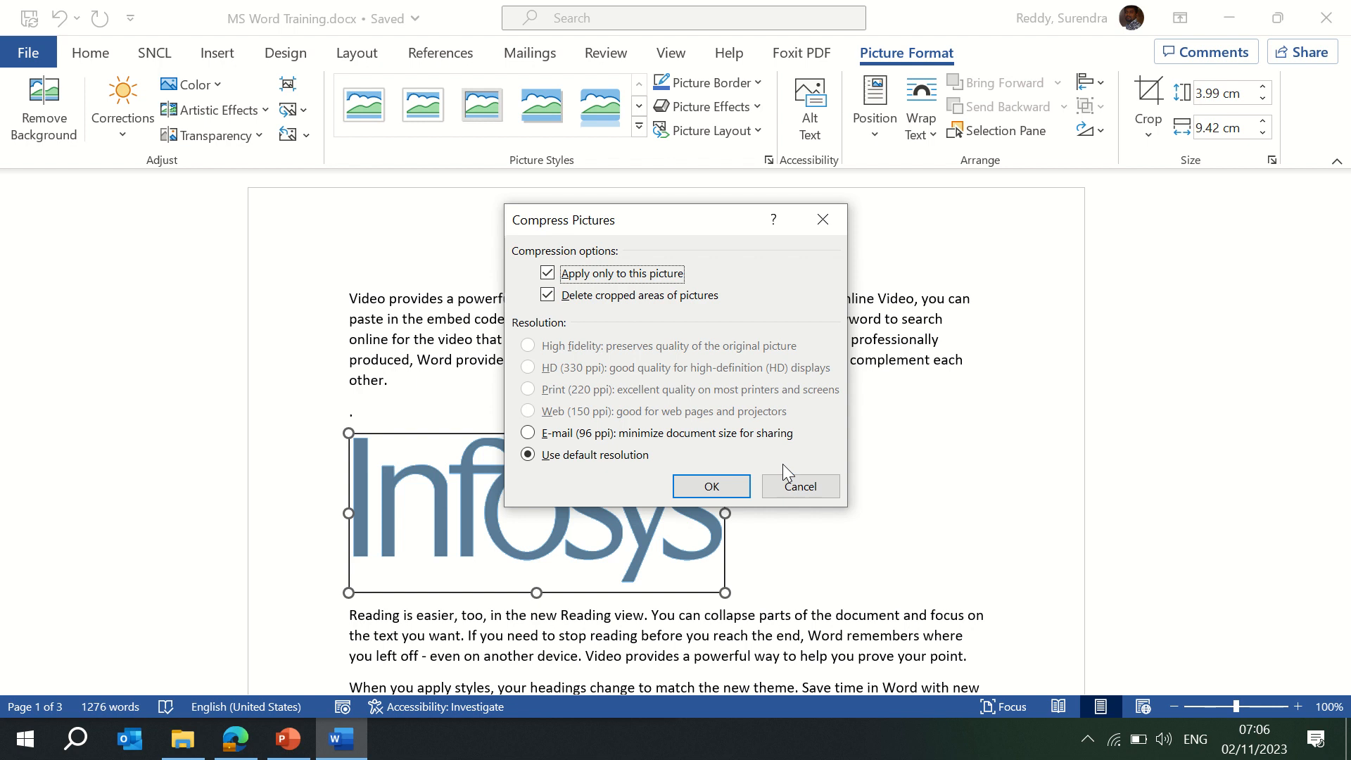
left_click(796, 493)
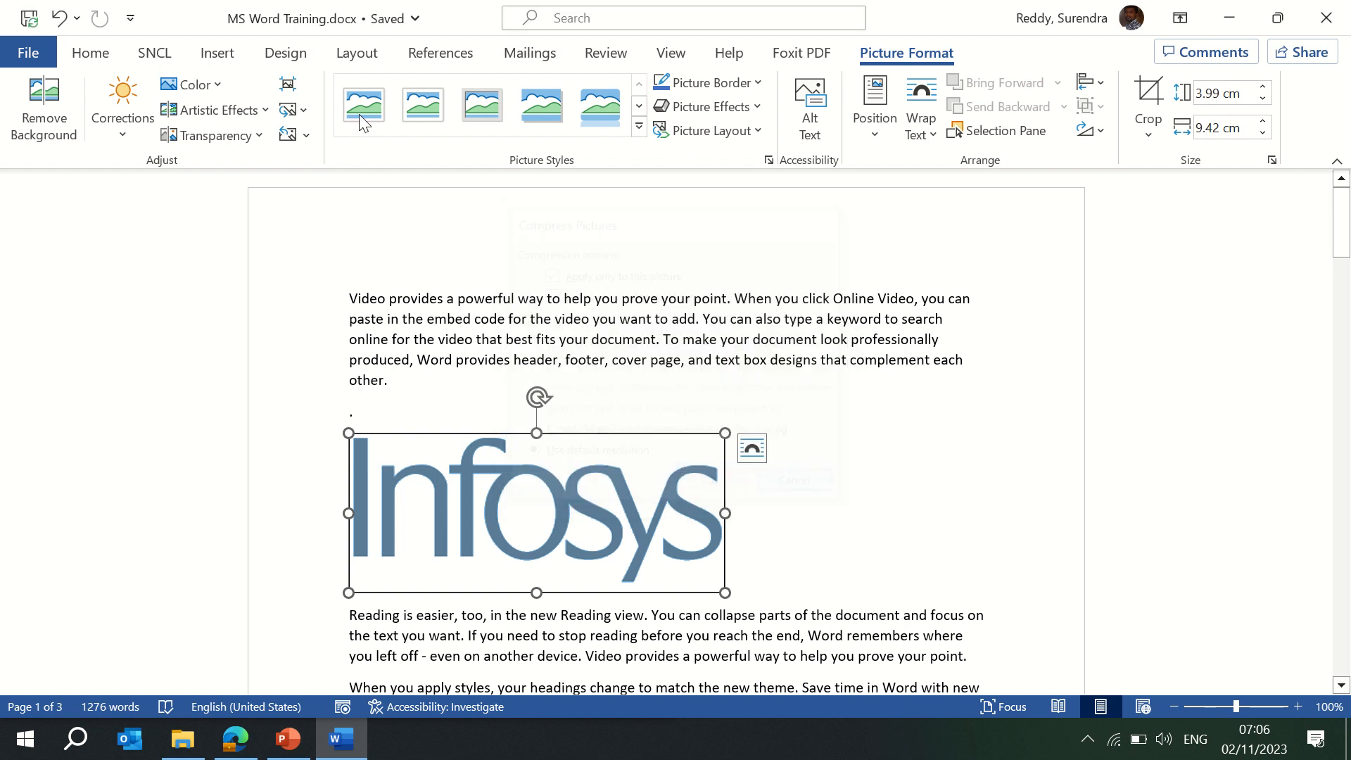
left_click(303, 110)
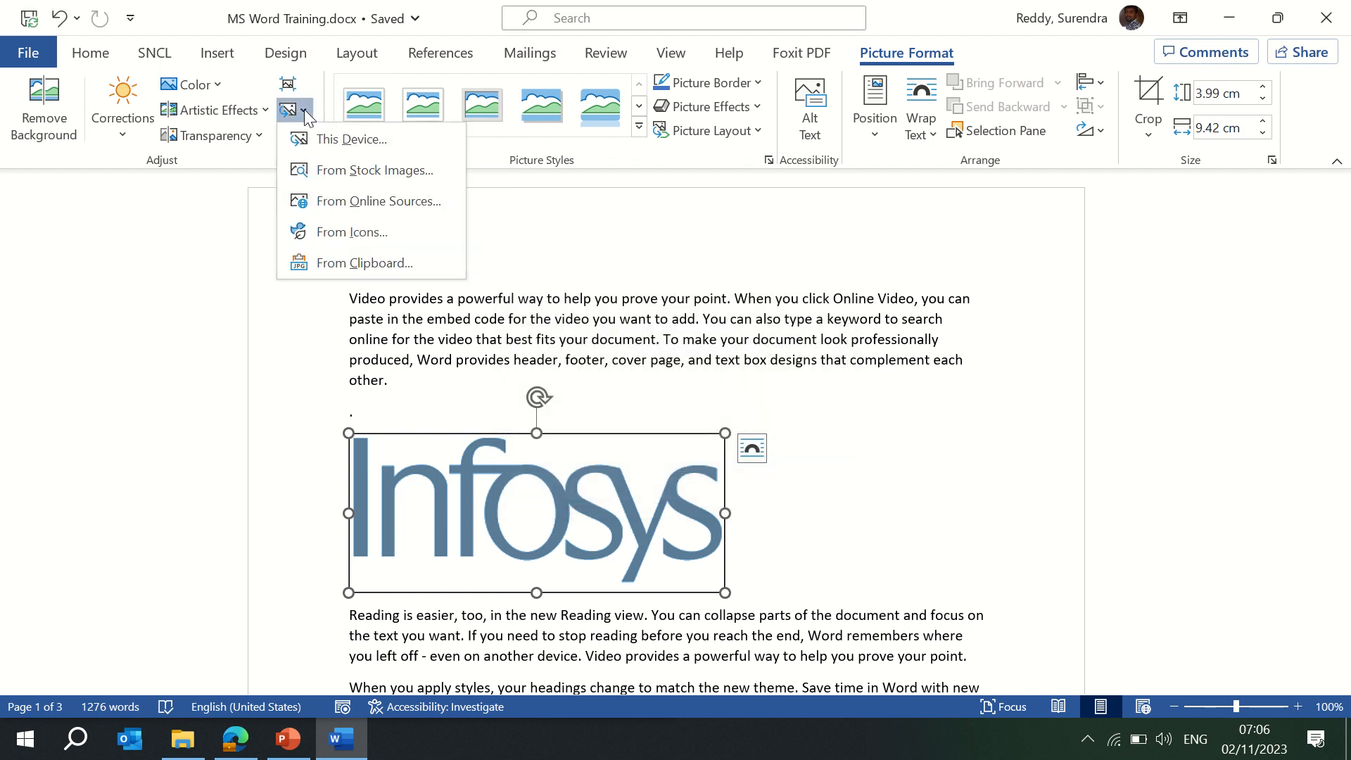
left_click(336, 144)
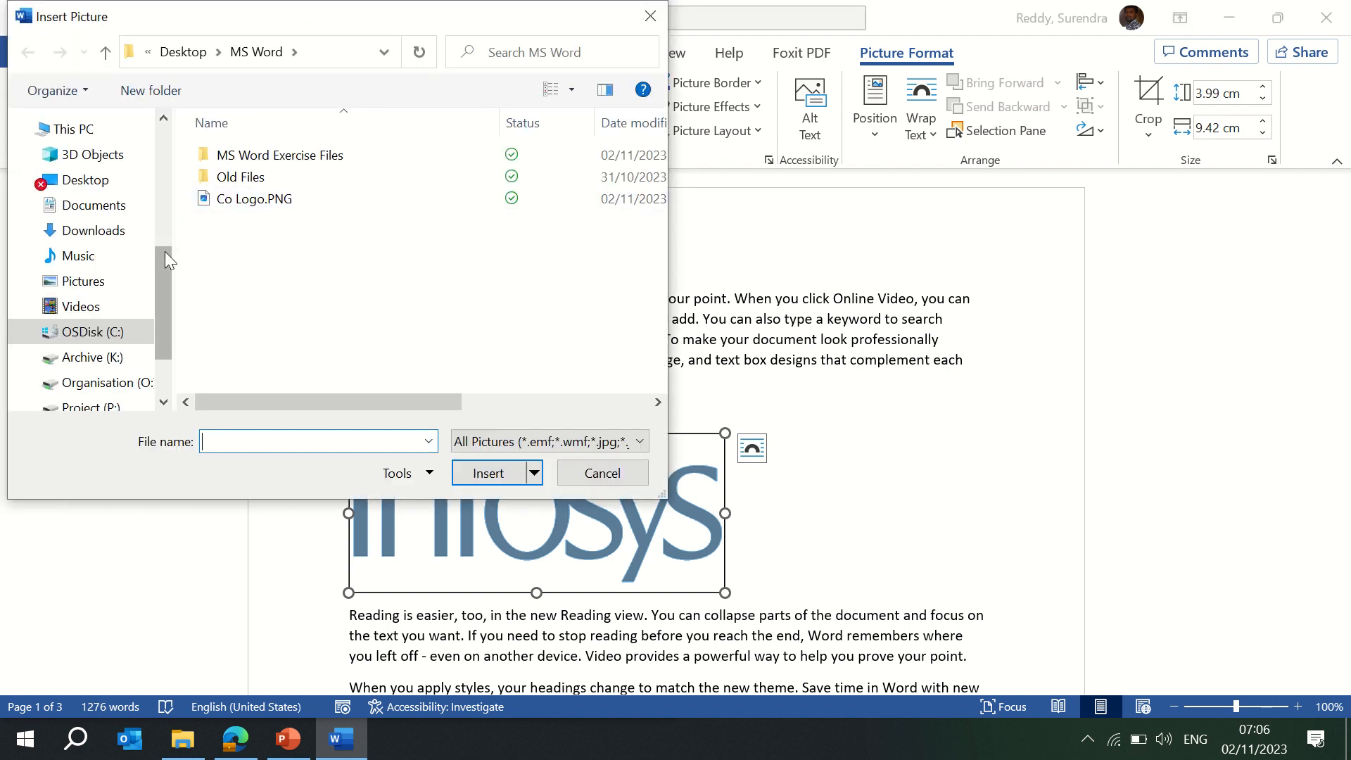
Search the Desktop's Universe, SugiTeq and Quatation folders for the photo.
left_click(92, 180)
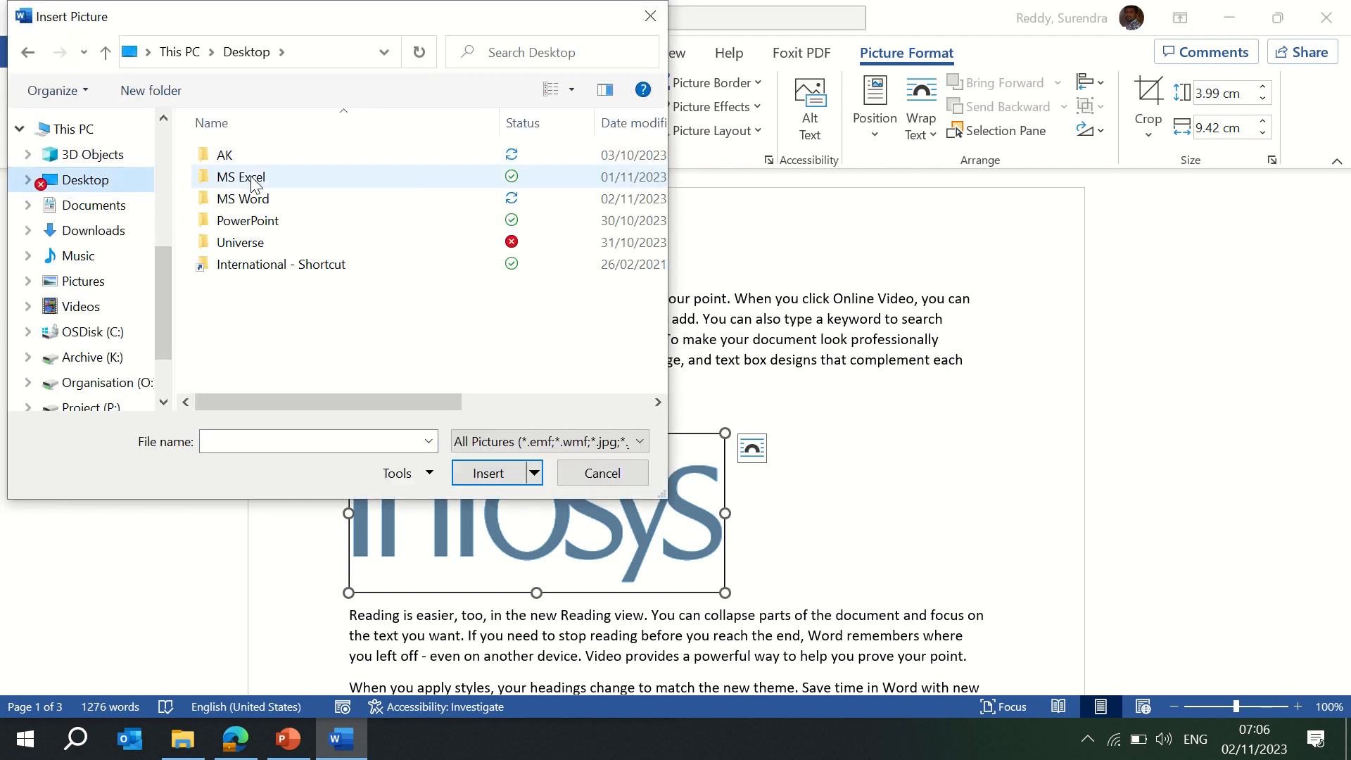
double_click(252, 245)
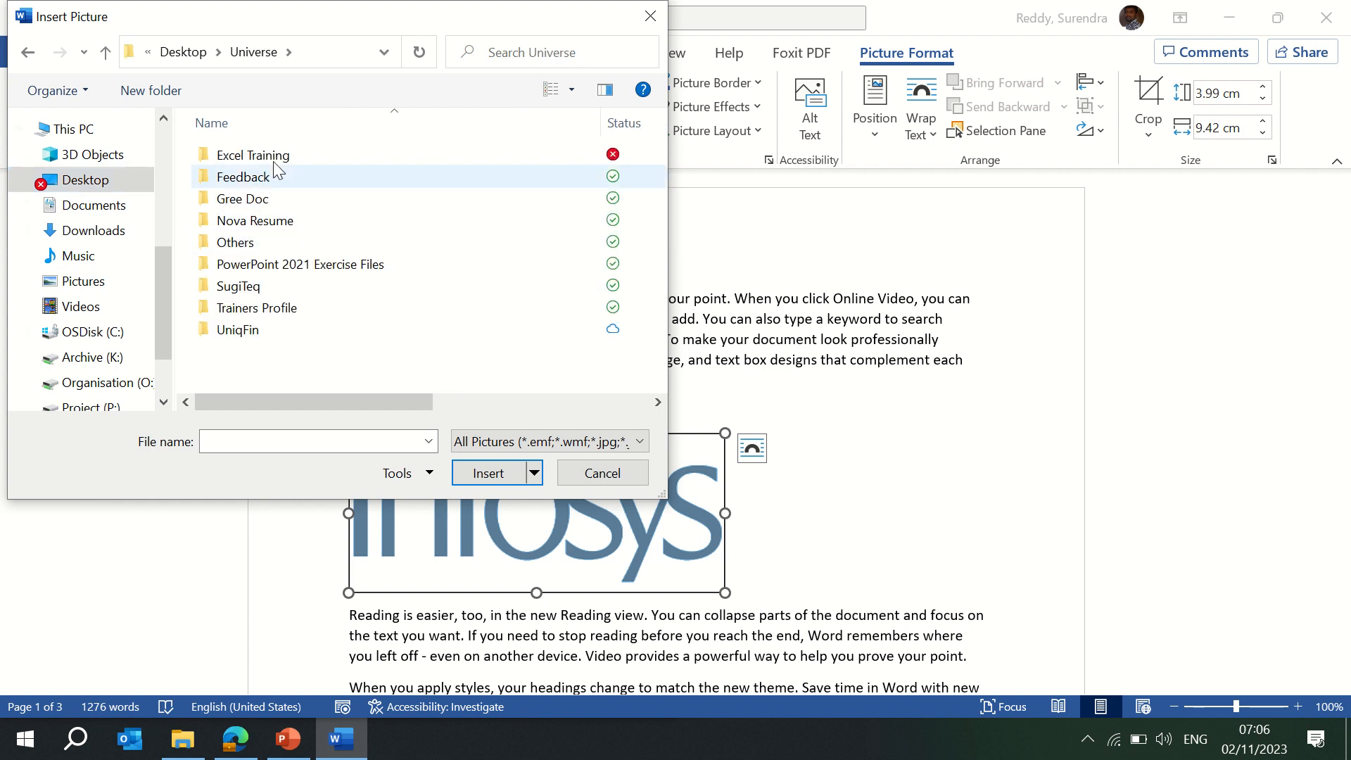
double_click(241, 285)
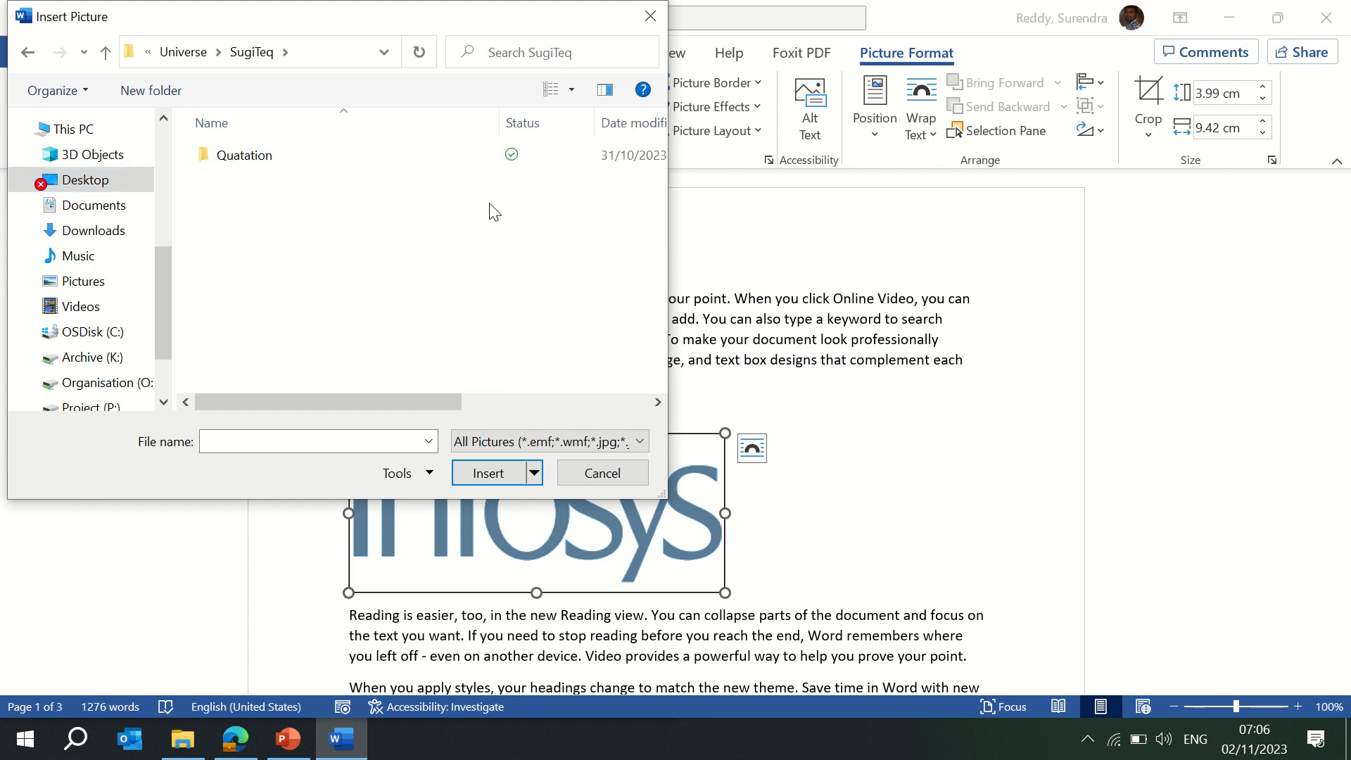
double_click(259, 155)
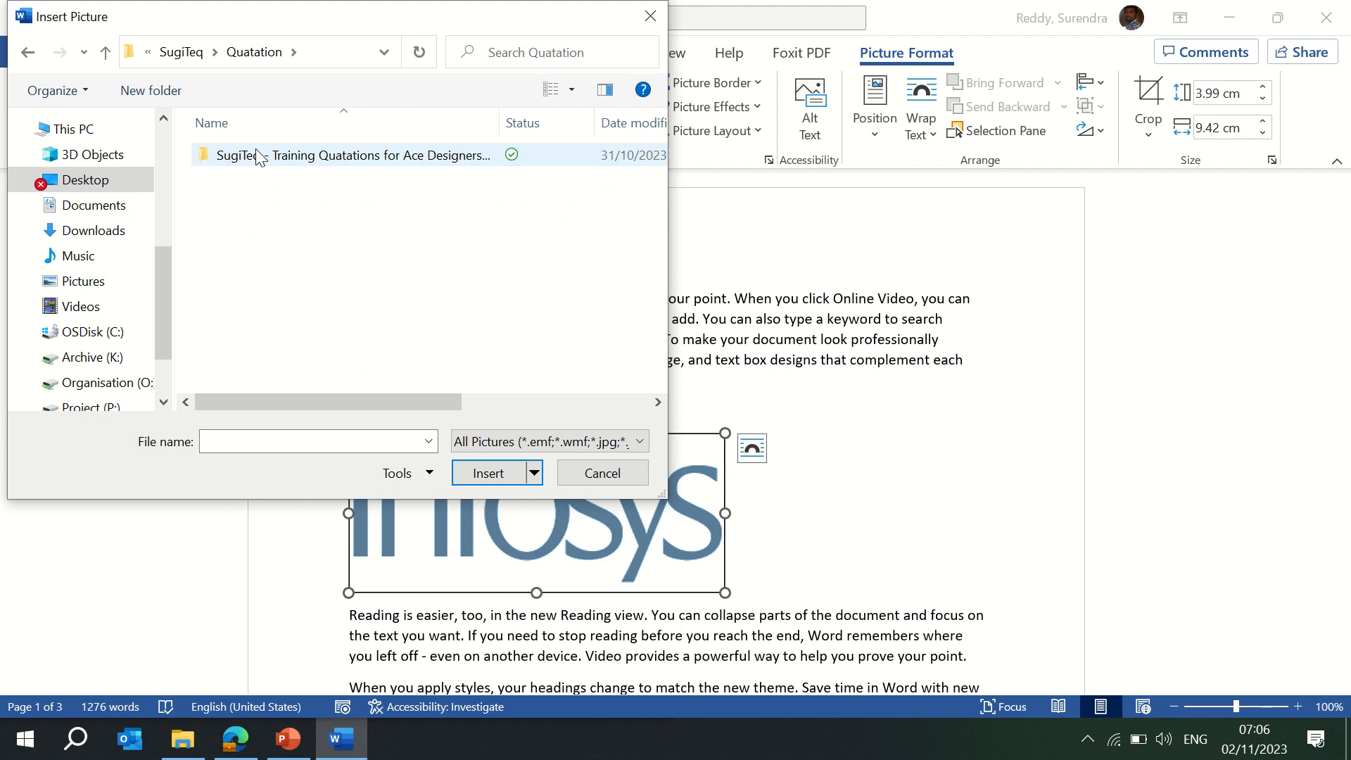
double_click(259, 155)
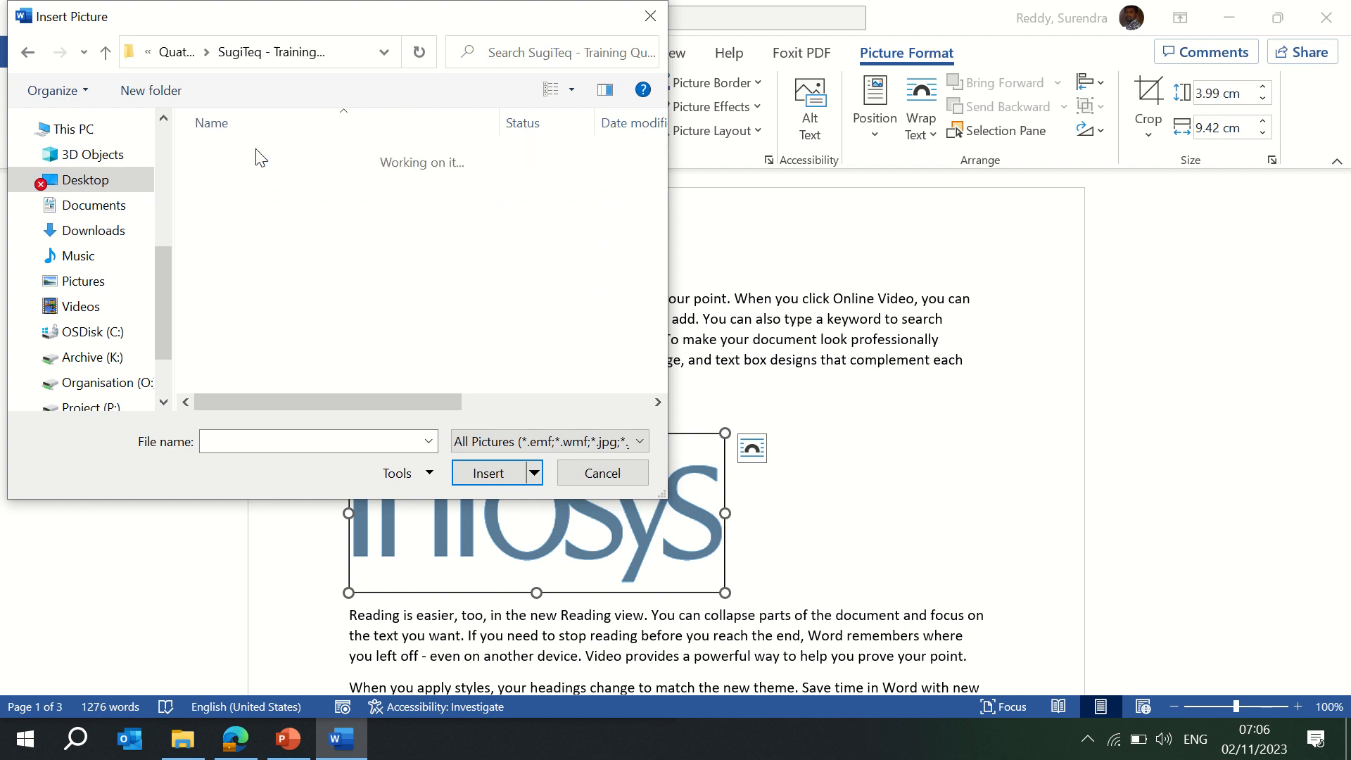
left_click(165, 56)
left_click(176, 52)
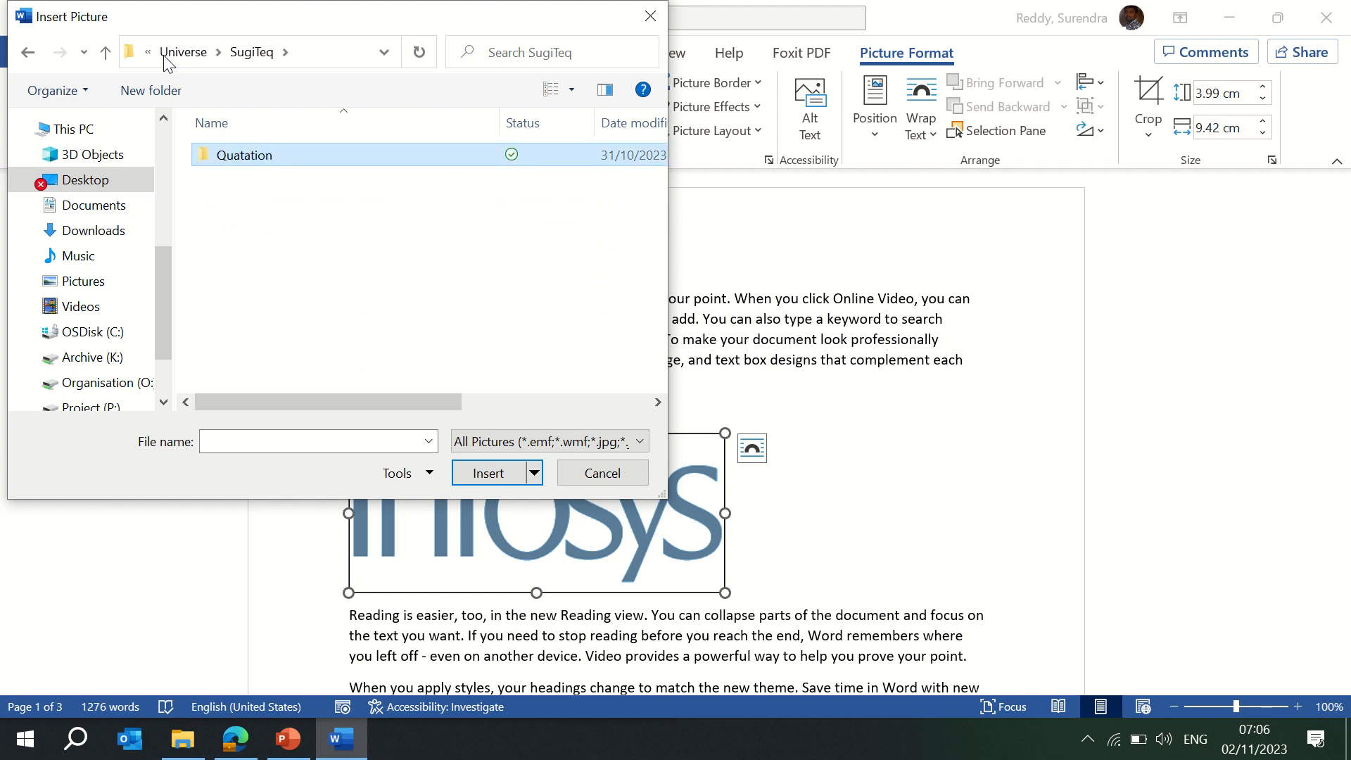
left_click(76, 184)
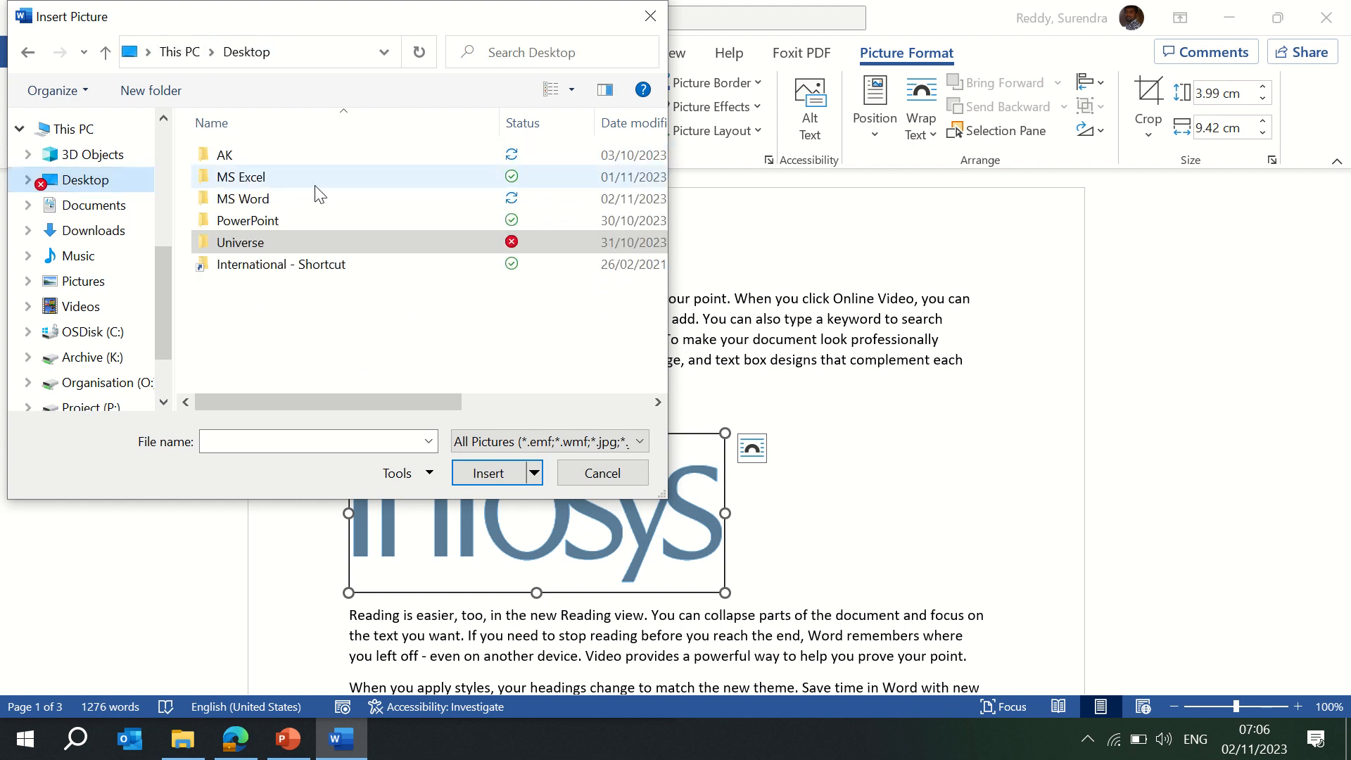
double_click(238, 241)
double_click(239, 287)
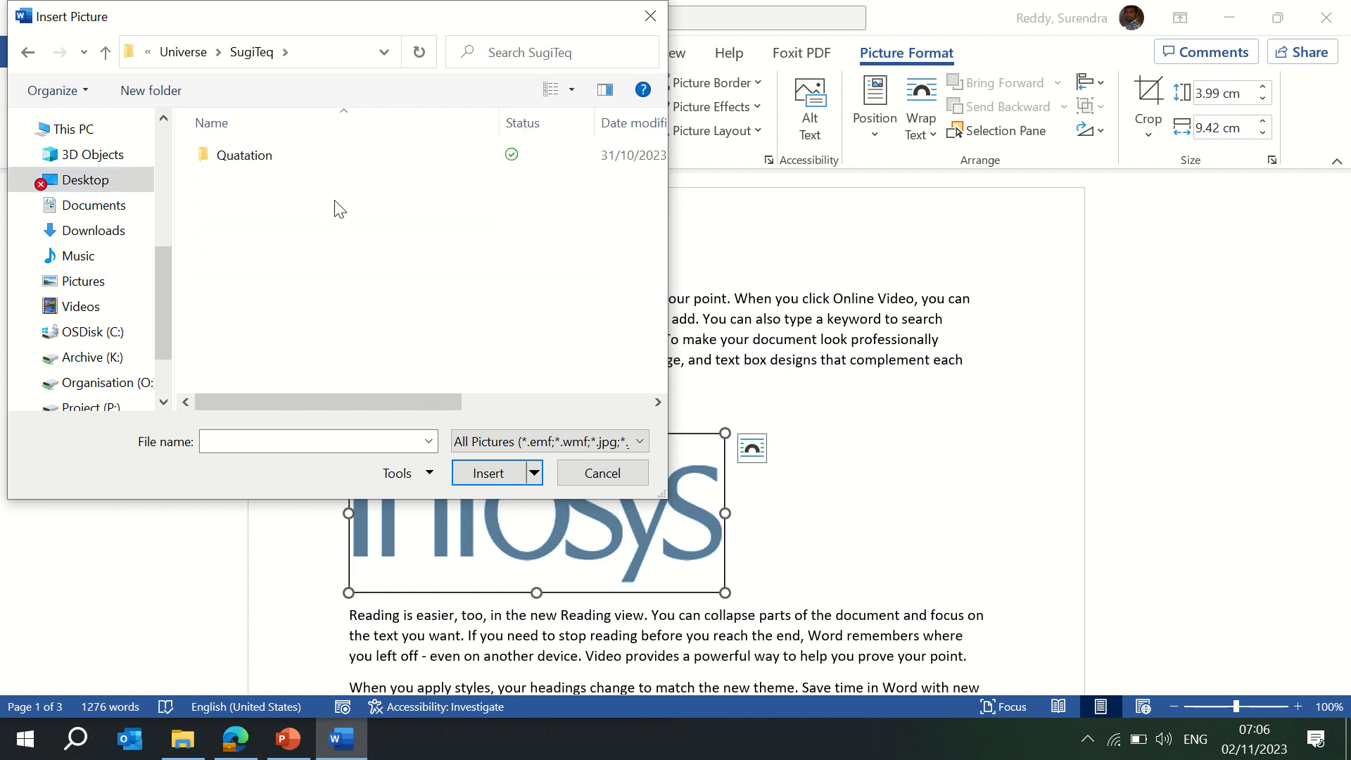
left_click(187, 50)
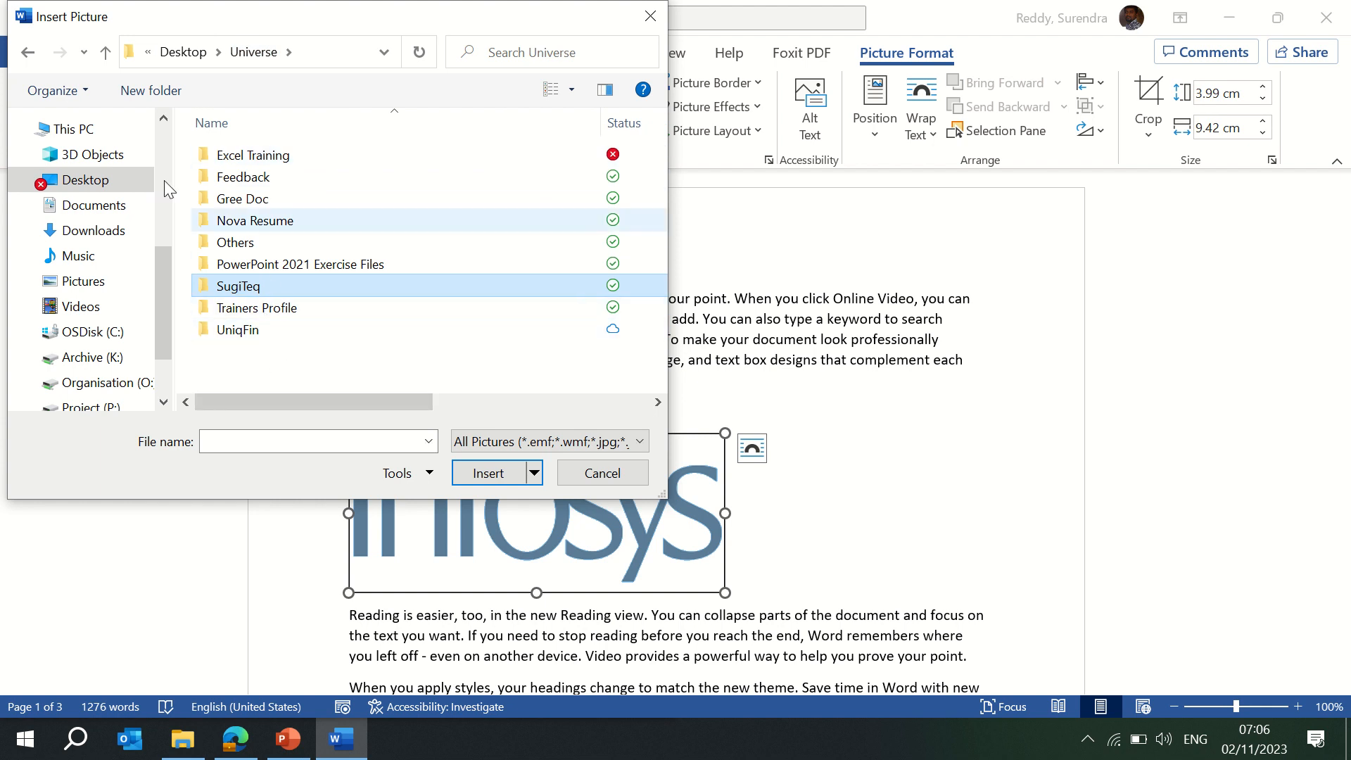
Insert the portrait photo from the Pictures folder in place of the logo.
left_click(83, 284)
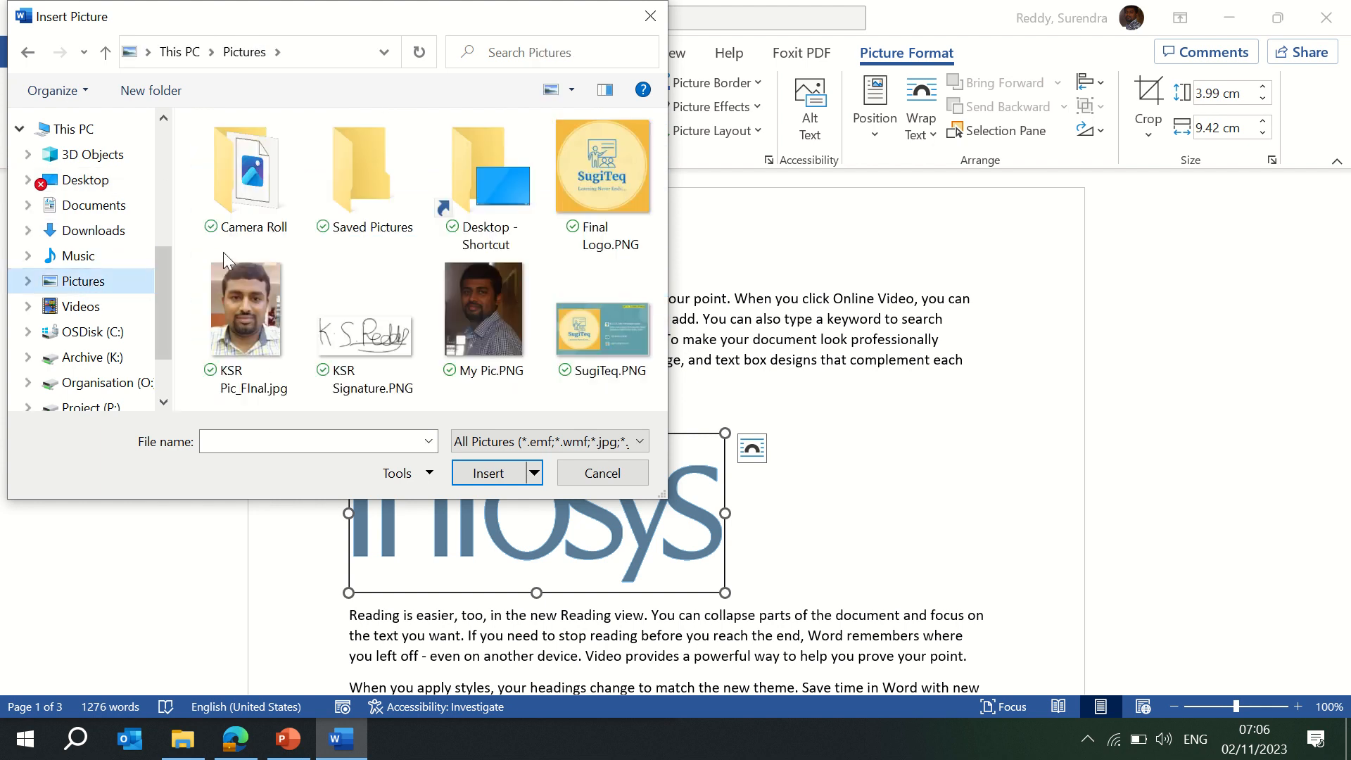
left_click(268, 324)
left_click(496, 479)
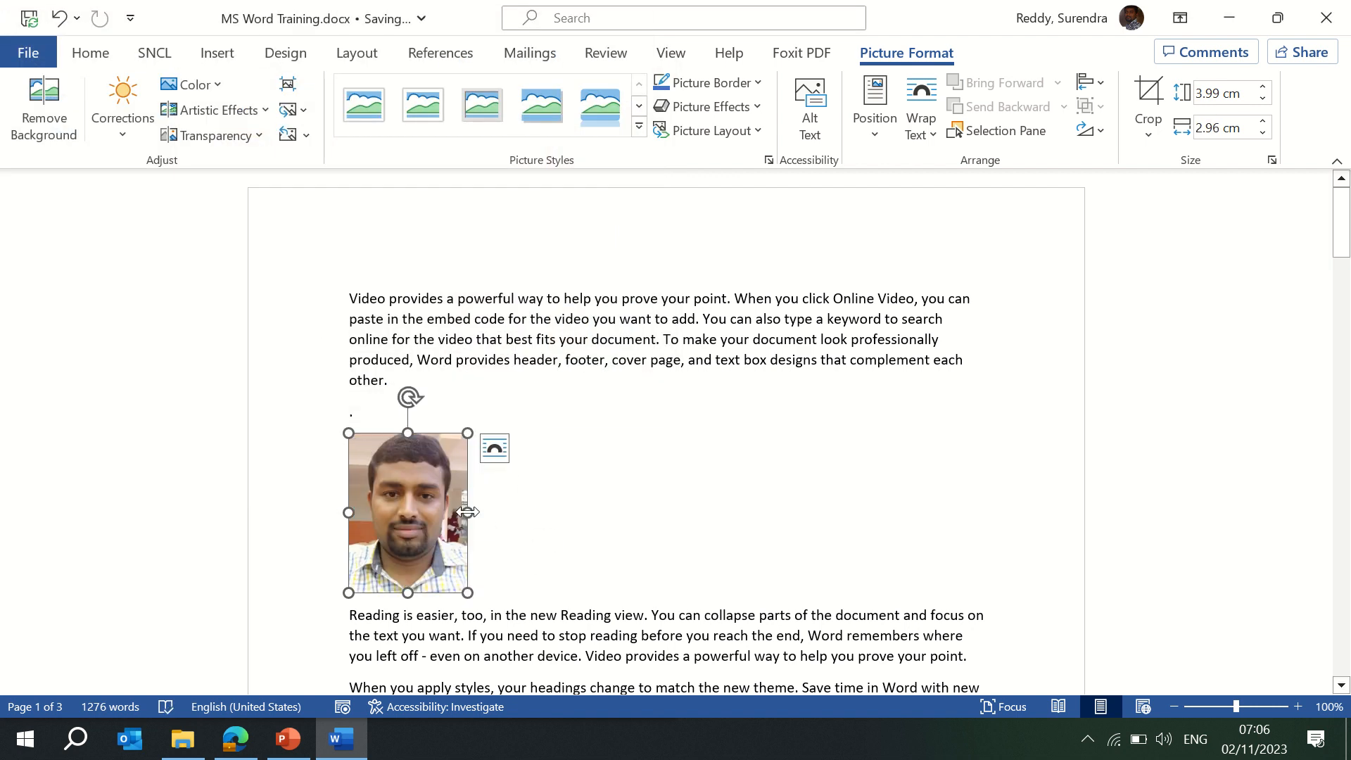
Widen the photo, then reset its adjustments and restore its original size.
left_click_drag(467, 513, 518, 503)
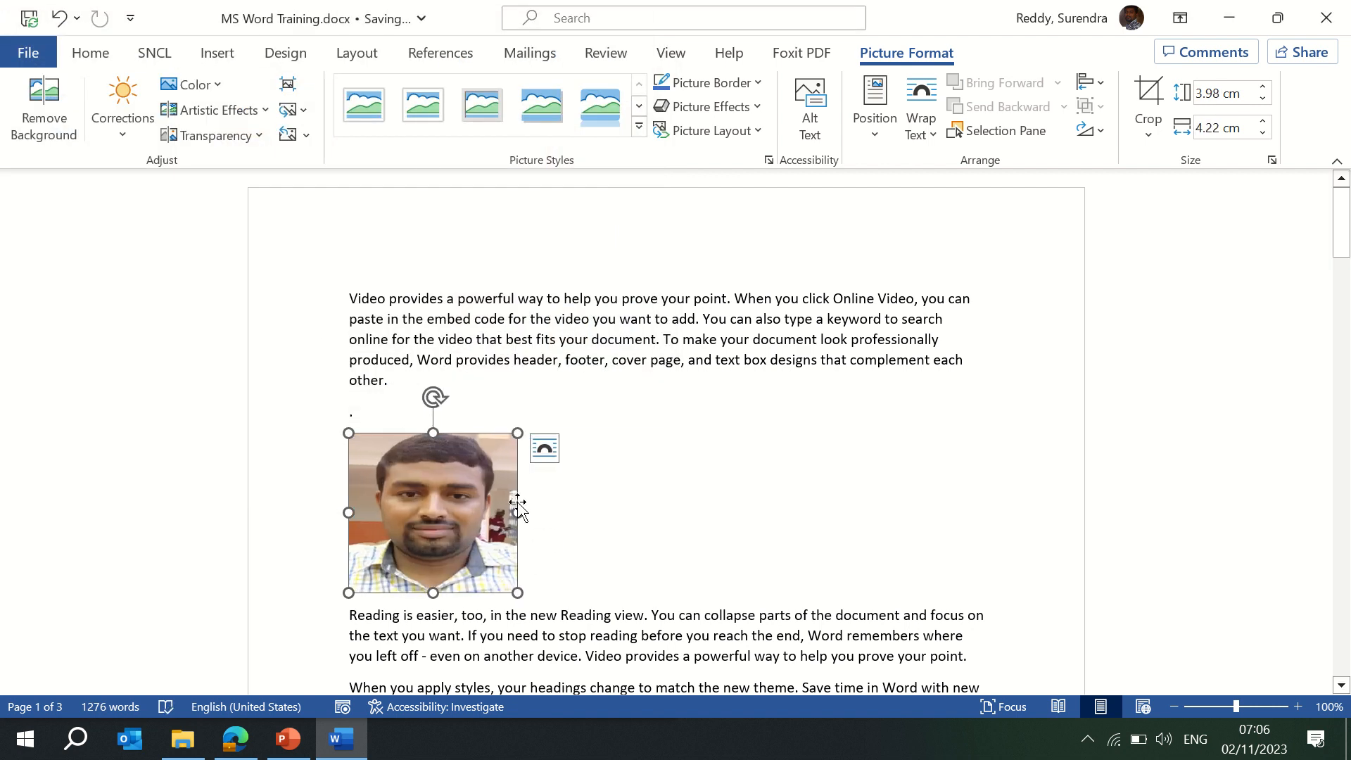
left_click(305, 138)
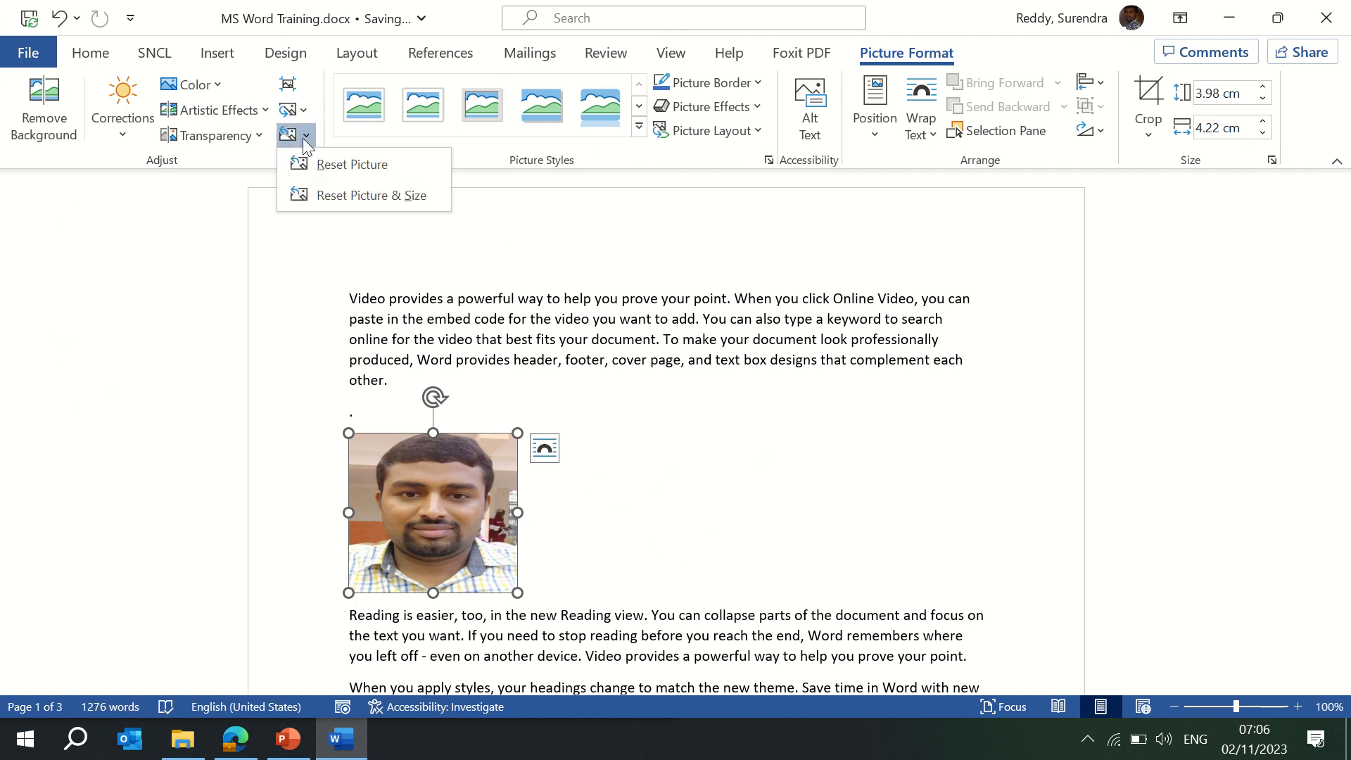
left_click(341, 169)
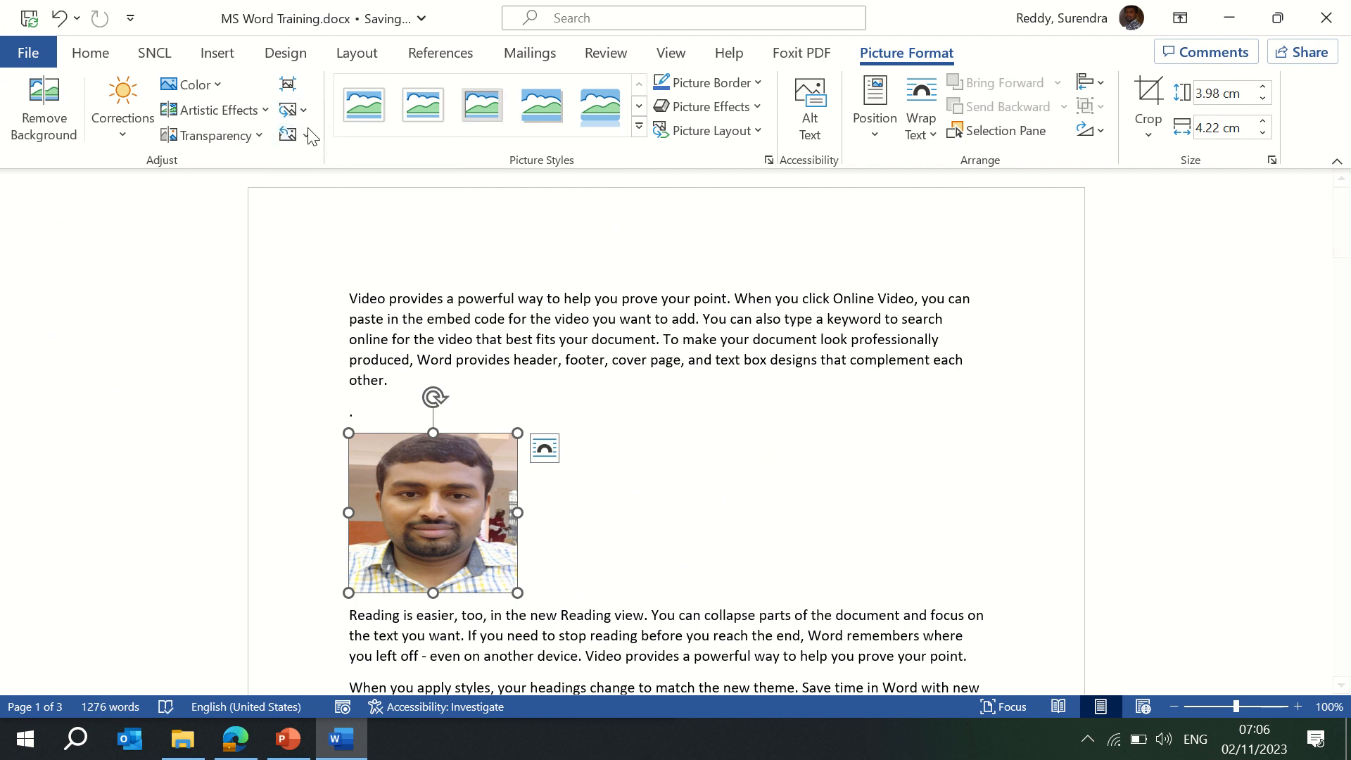
left_click(307, 135)
left_click(351, 196)
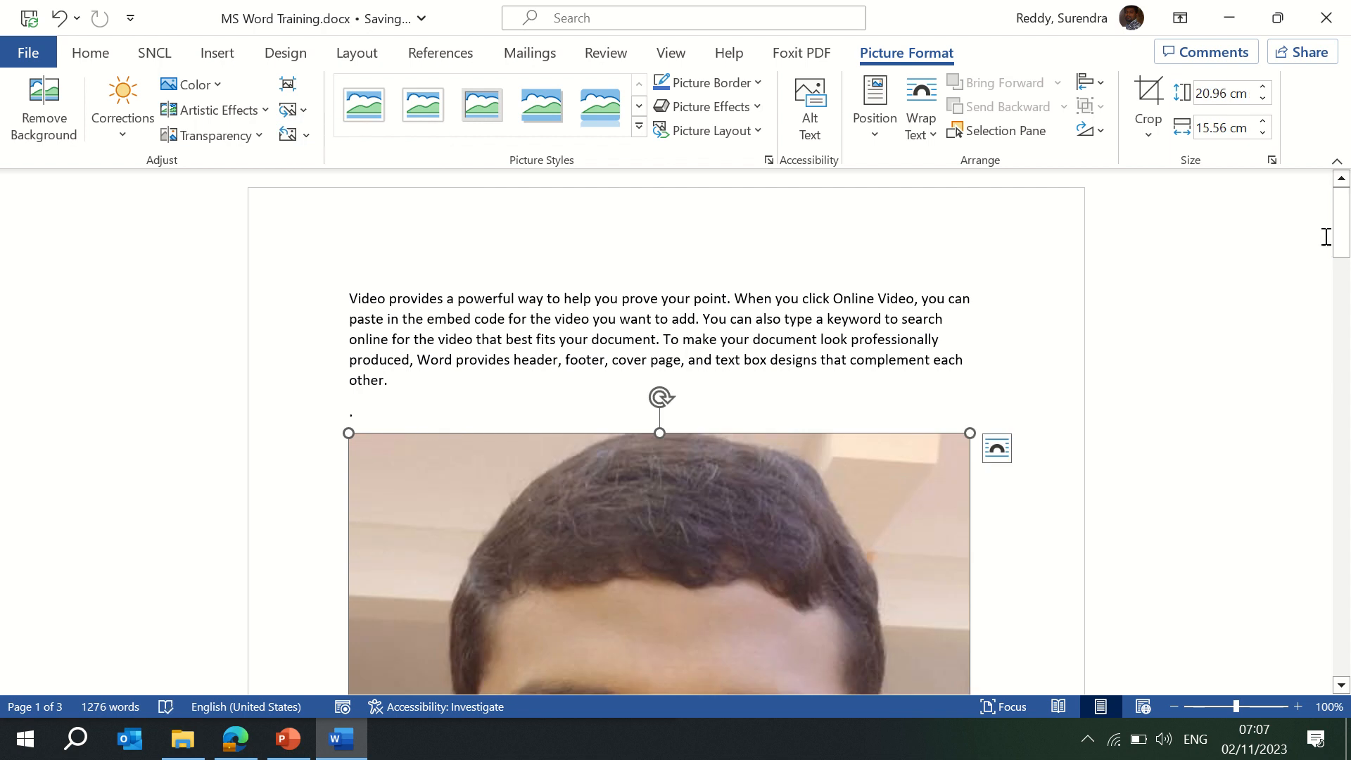
Drag the sizing handles inward until the photo measures 5.02 × 4.36 cm.
mouse_move(1341, 240)
left_mouse_down()
mouse_move(1347, 379)
mouse_move(1347, 253)
left_mouse_up()
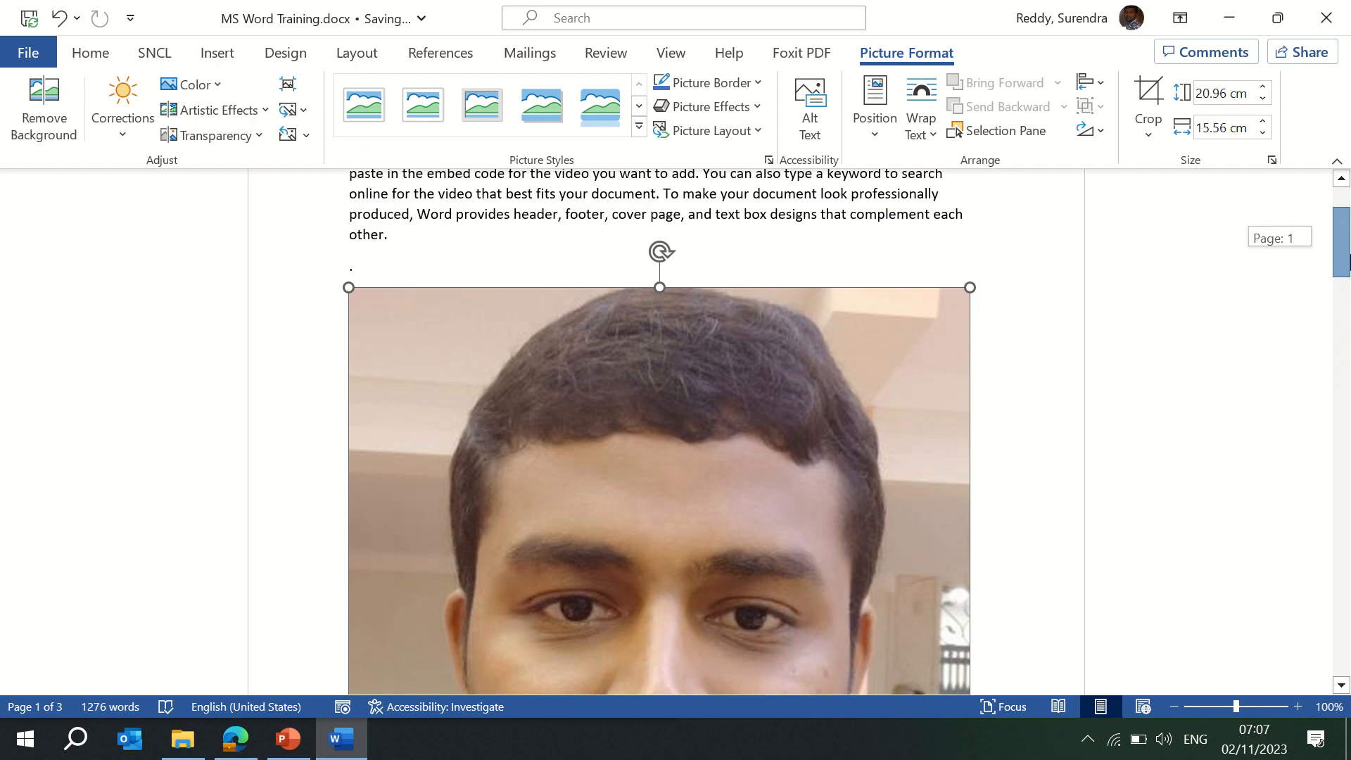
left_click_drag(971, 288, 940, 310)
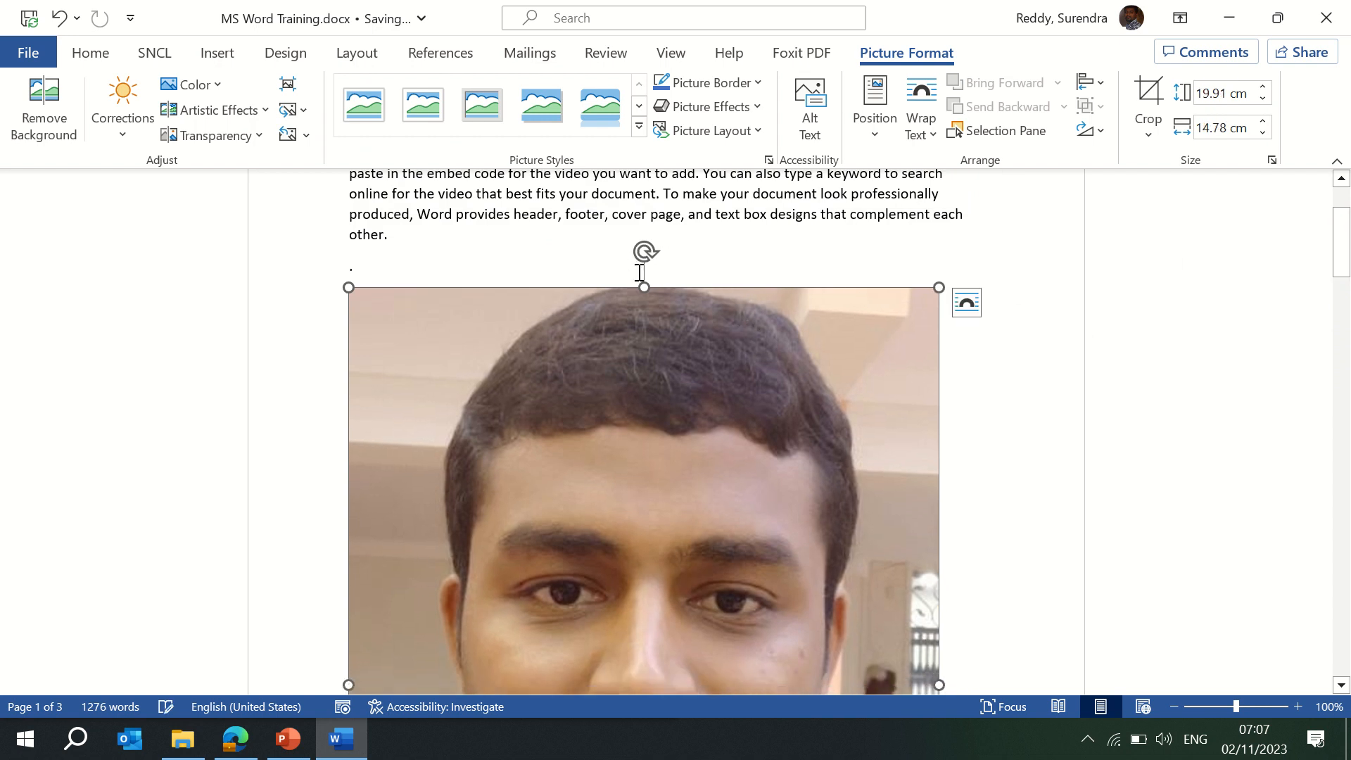
left_click_drag(642, 252, 654, 587)
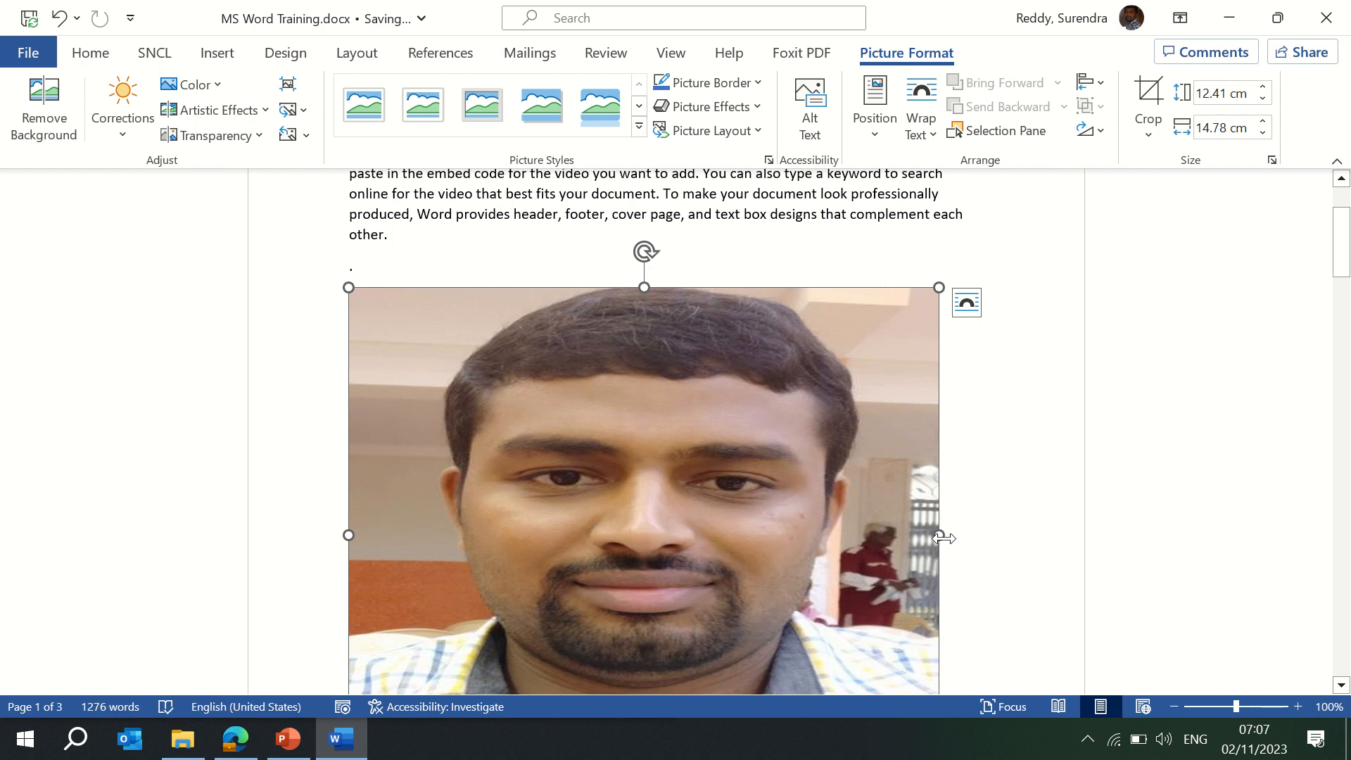
left_click_drag(940, 535, 582, 535)
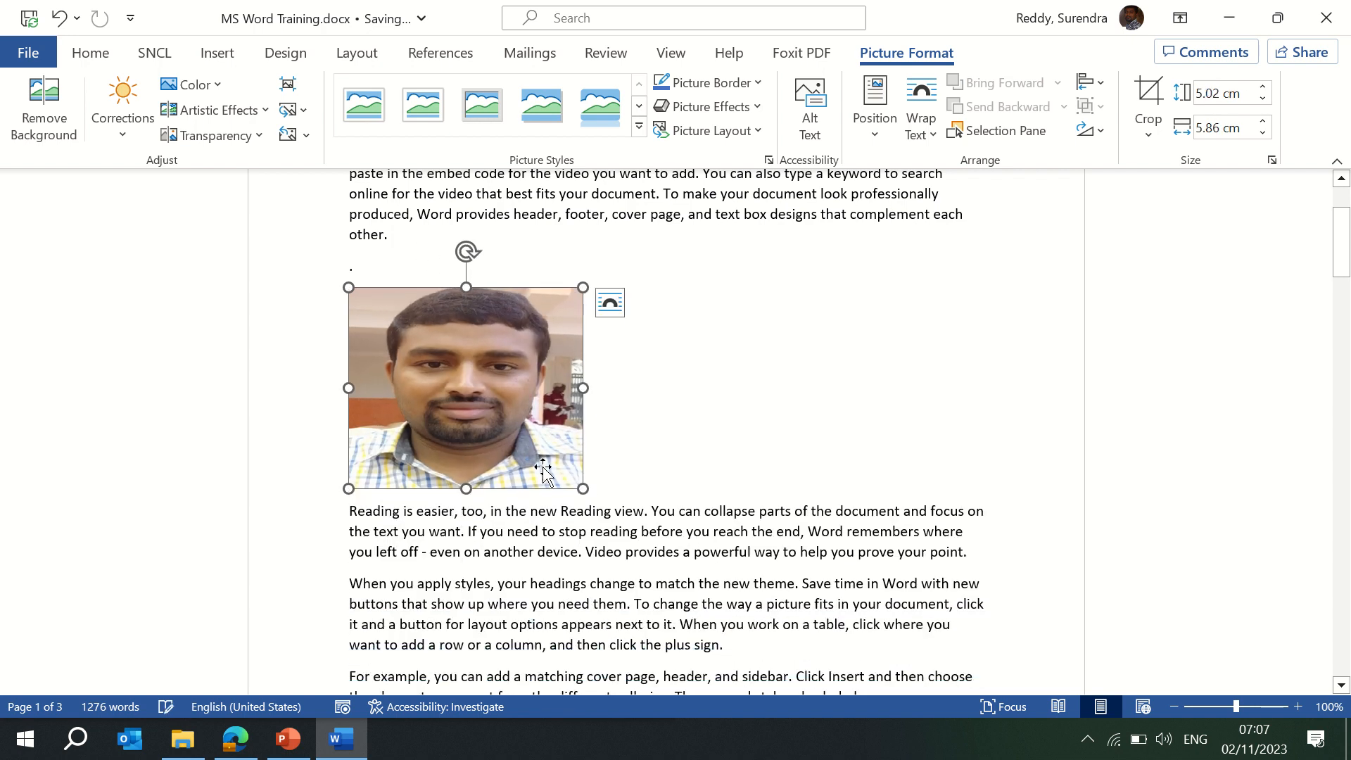
left_click_drag(587, 391, 523, 391)
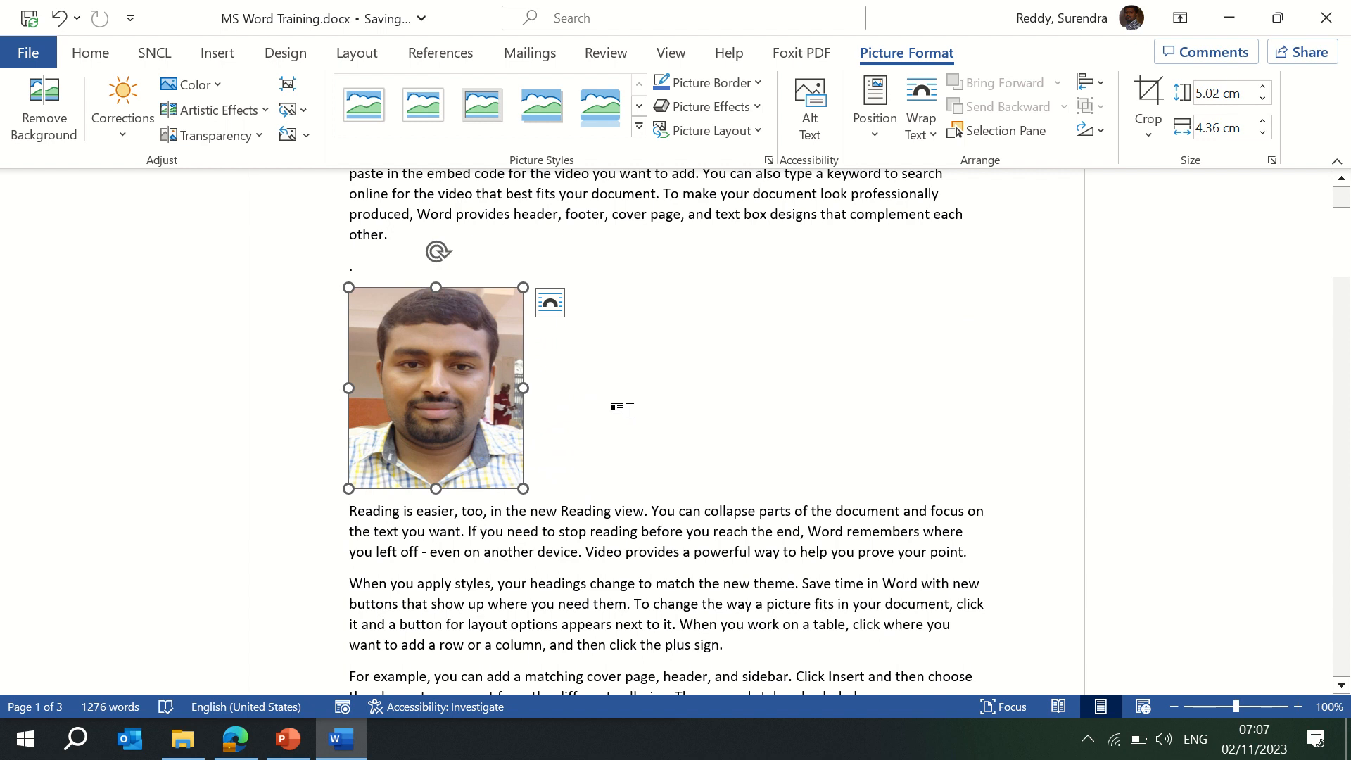
left_click_drag(1345, 243, 1347, 224)
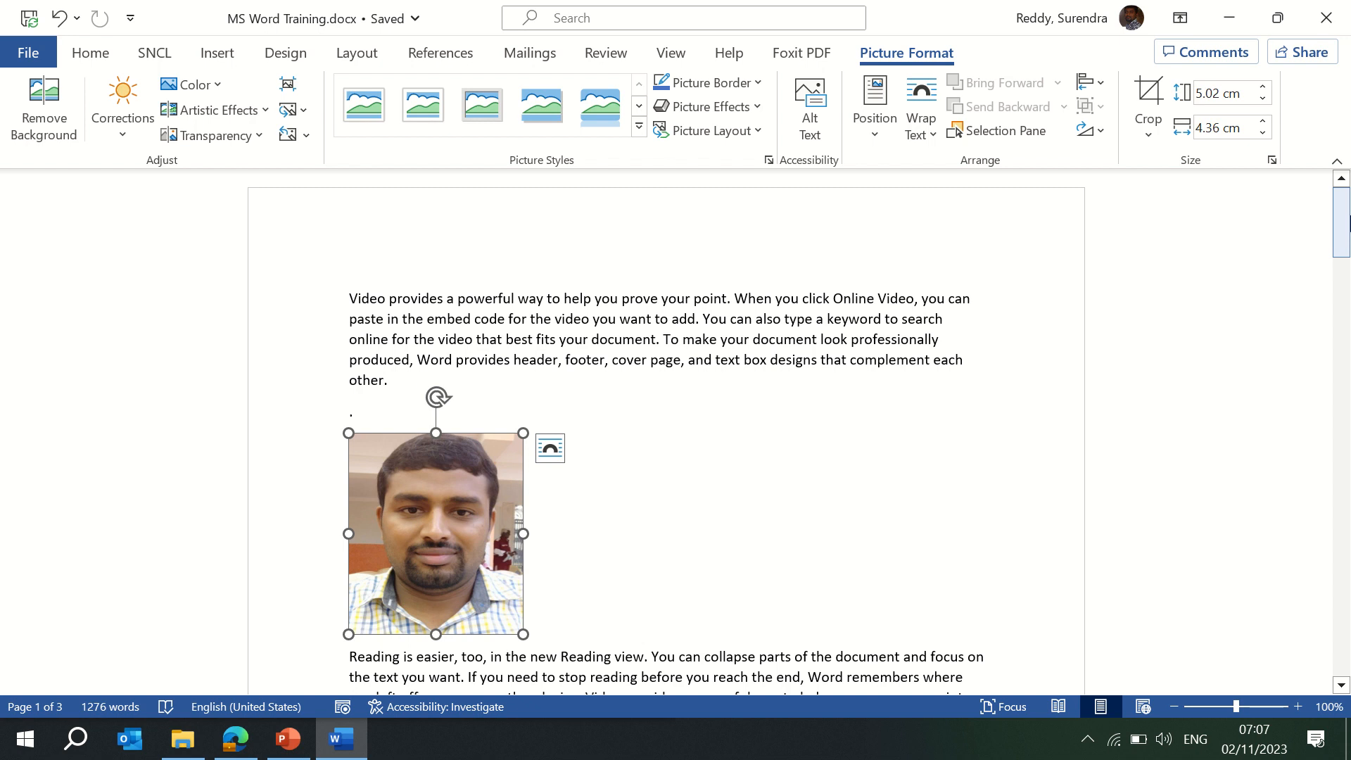
Apply the oval picture style and give the photo an orange border.
left_click(640, 126)
left_click(599, 163)
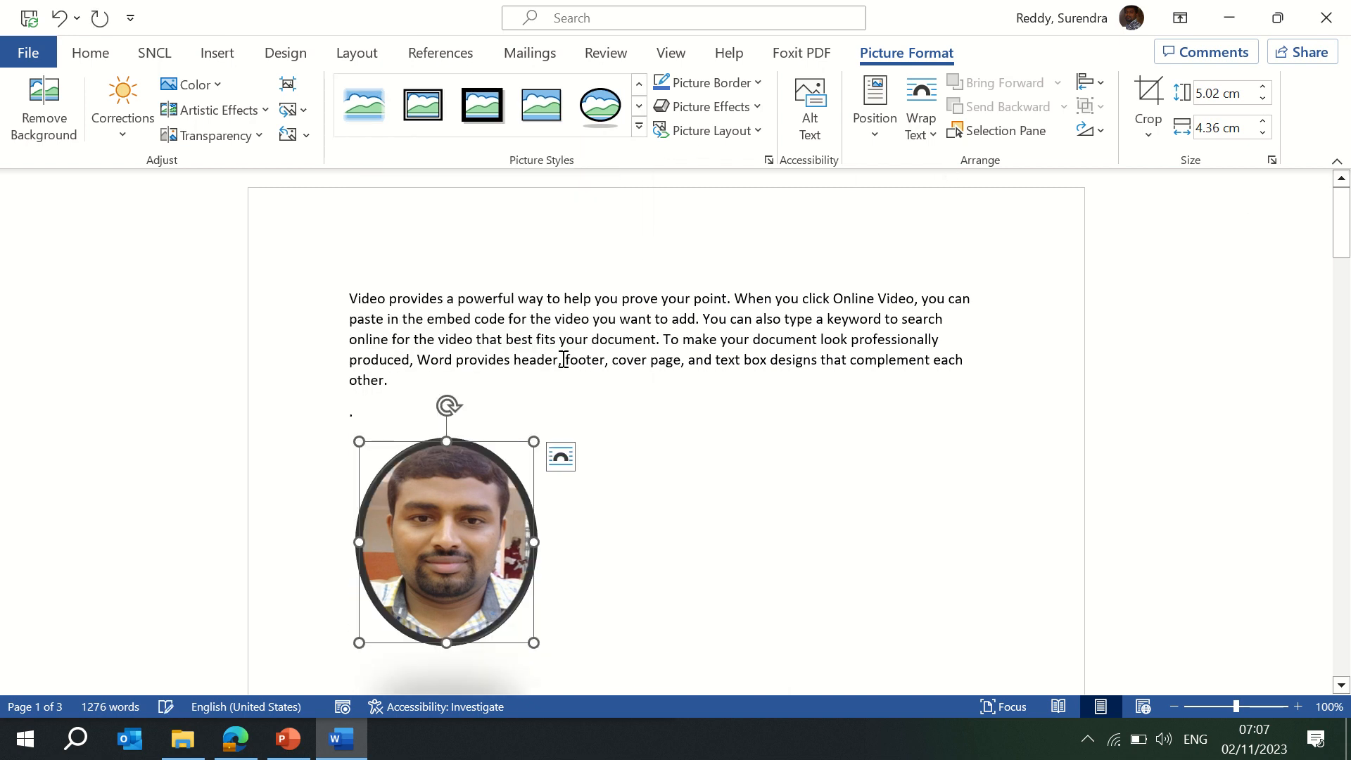
left_click(645, 503)
left_click(486, 475)
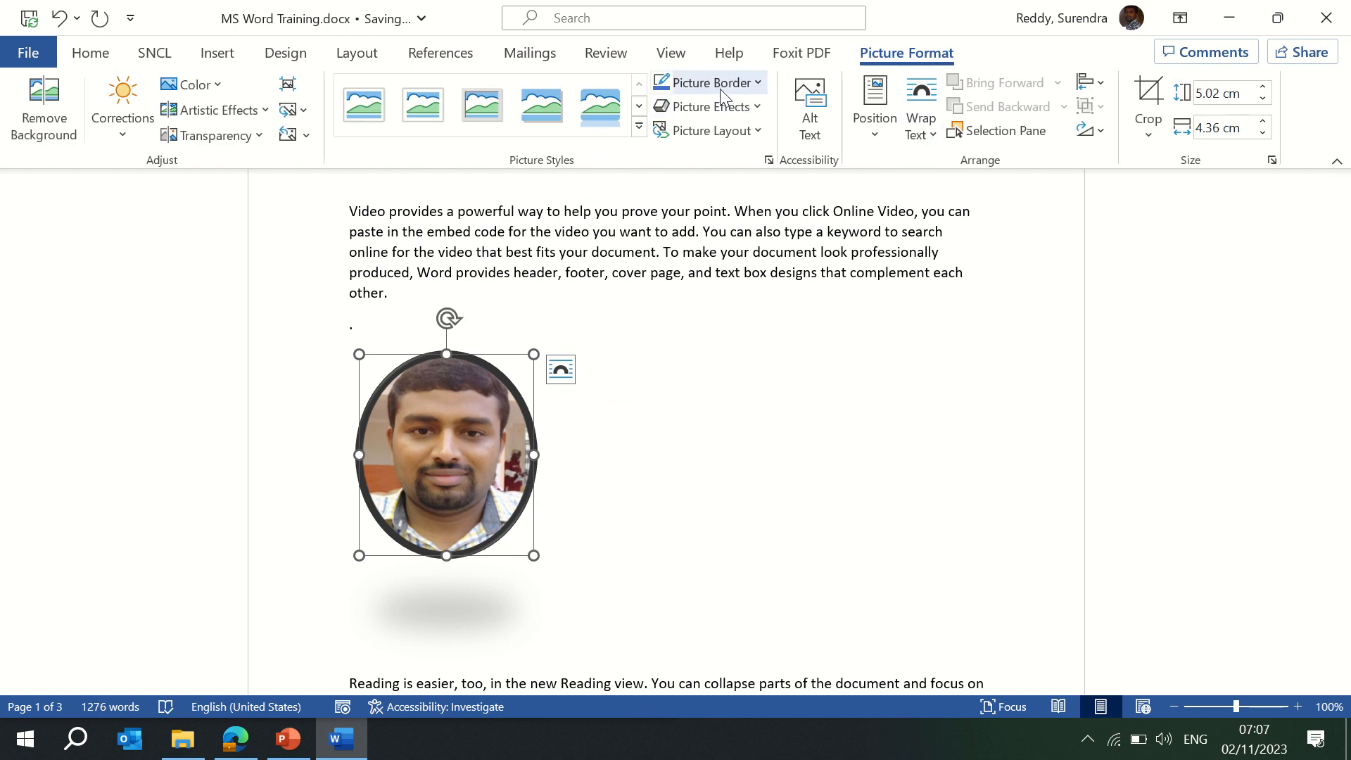
left_click(757, 83)
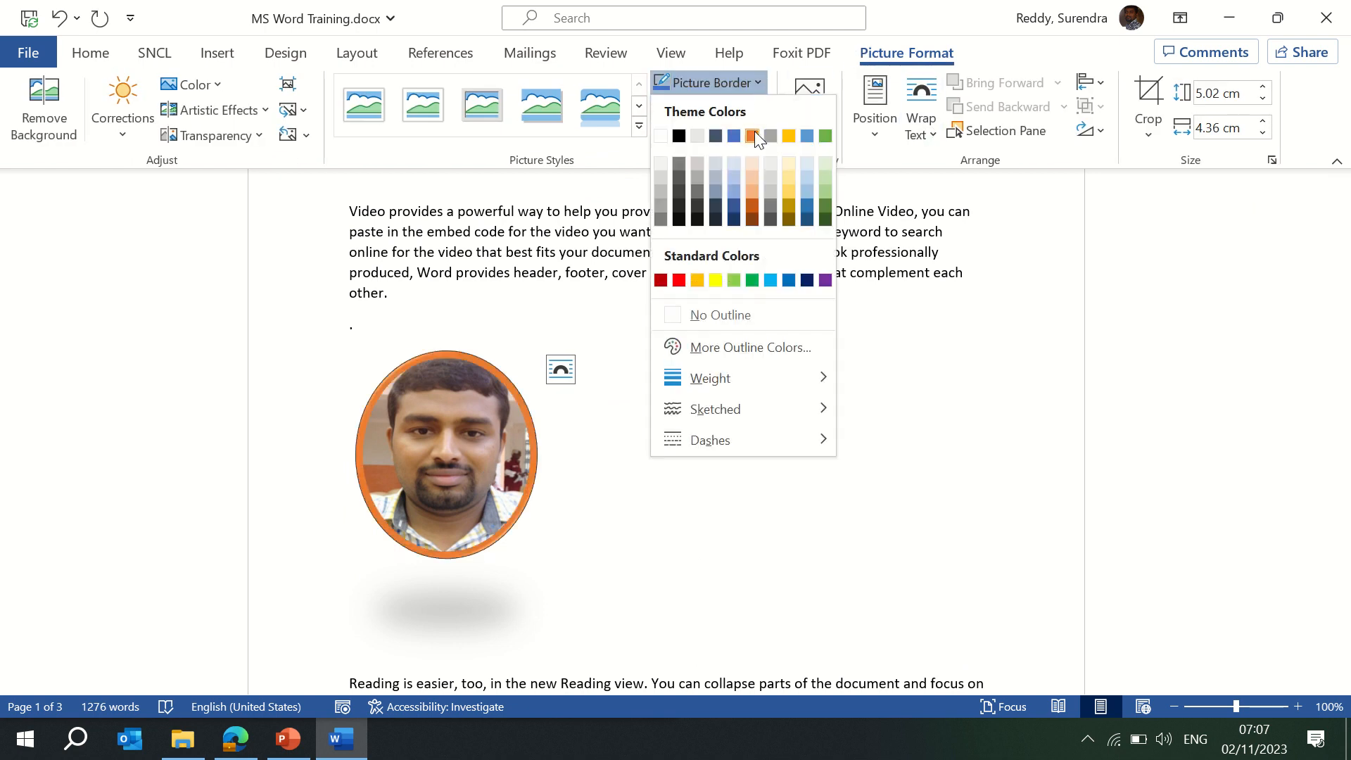
left_click(754, 131)
Add a Picture Effects preset and a Soft Edges variation to the photo.
left_click(756, 107)
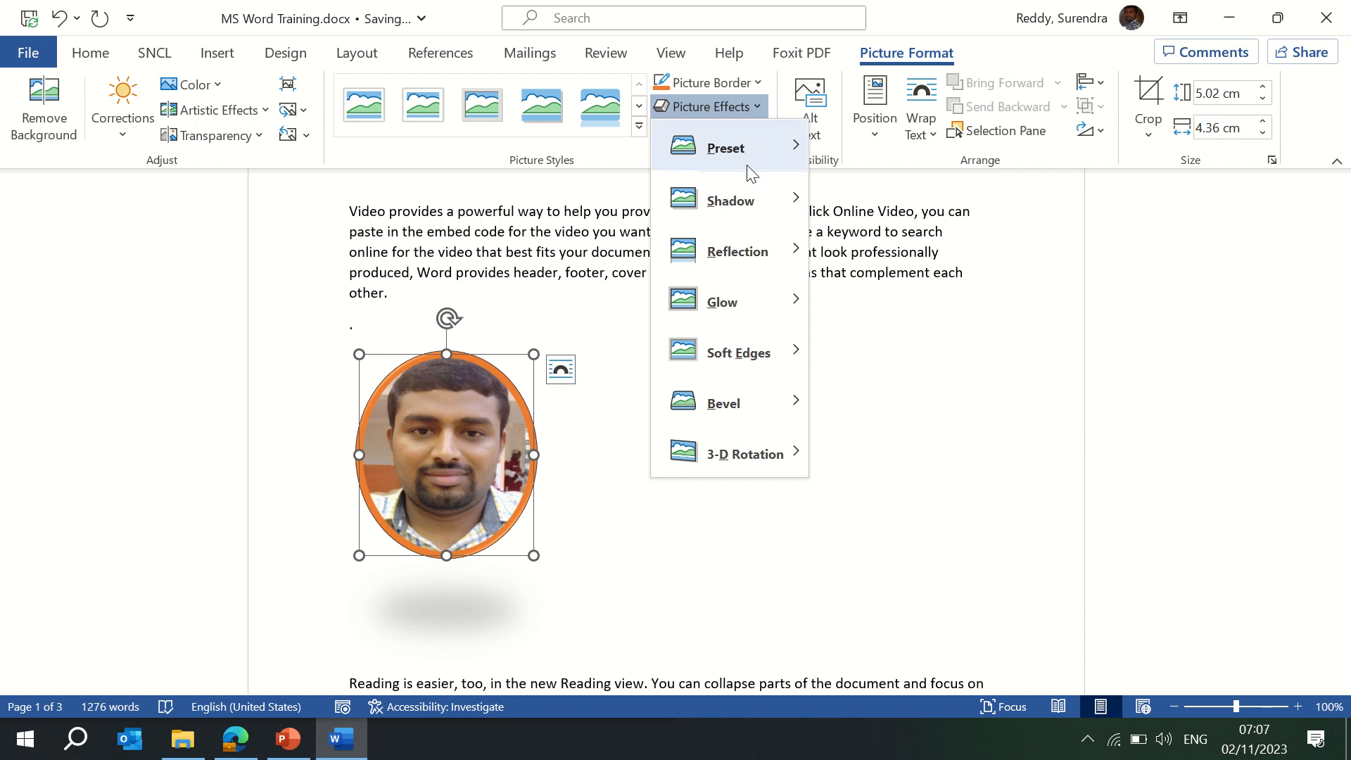
mouse_move(748, 199)
left_click(897, 297)
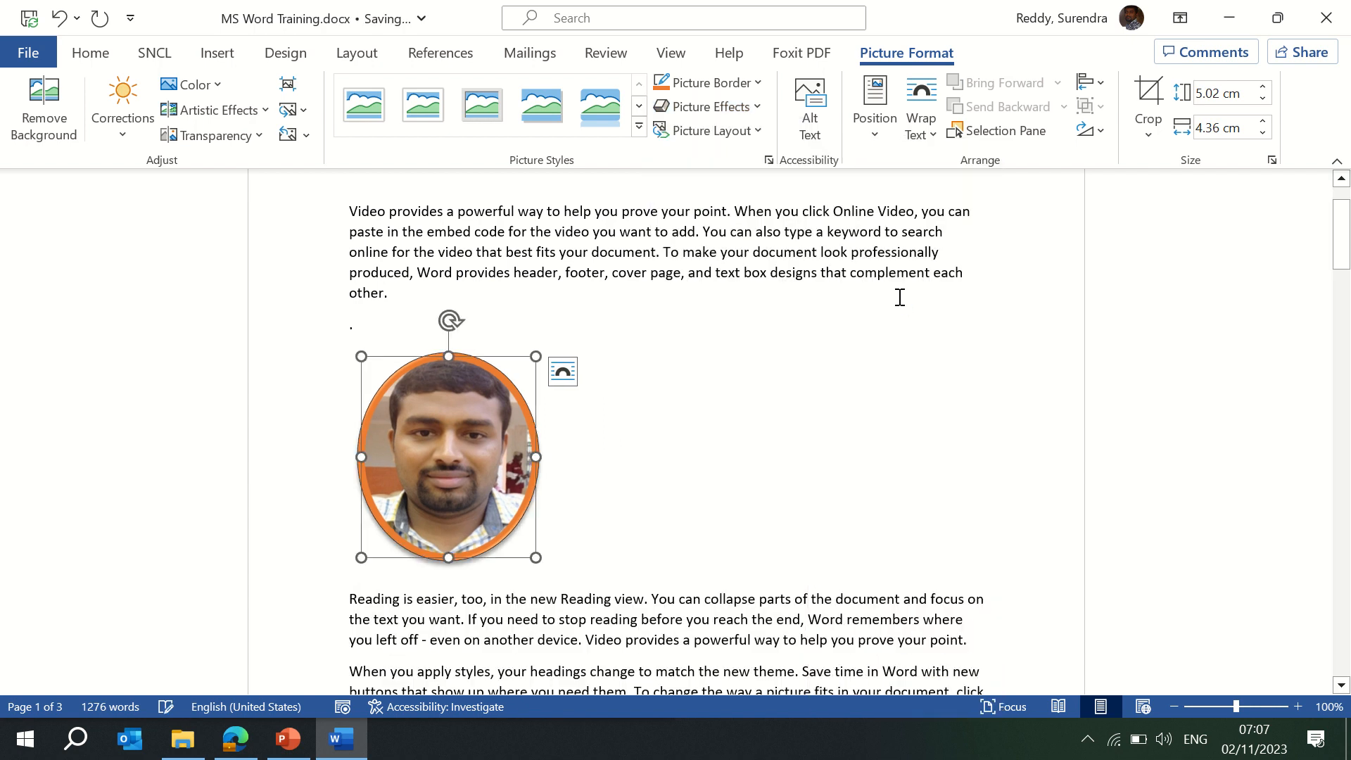
left_click(754, 109)
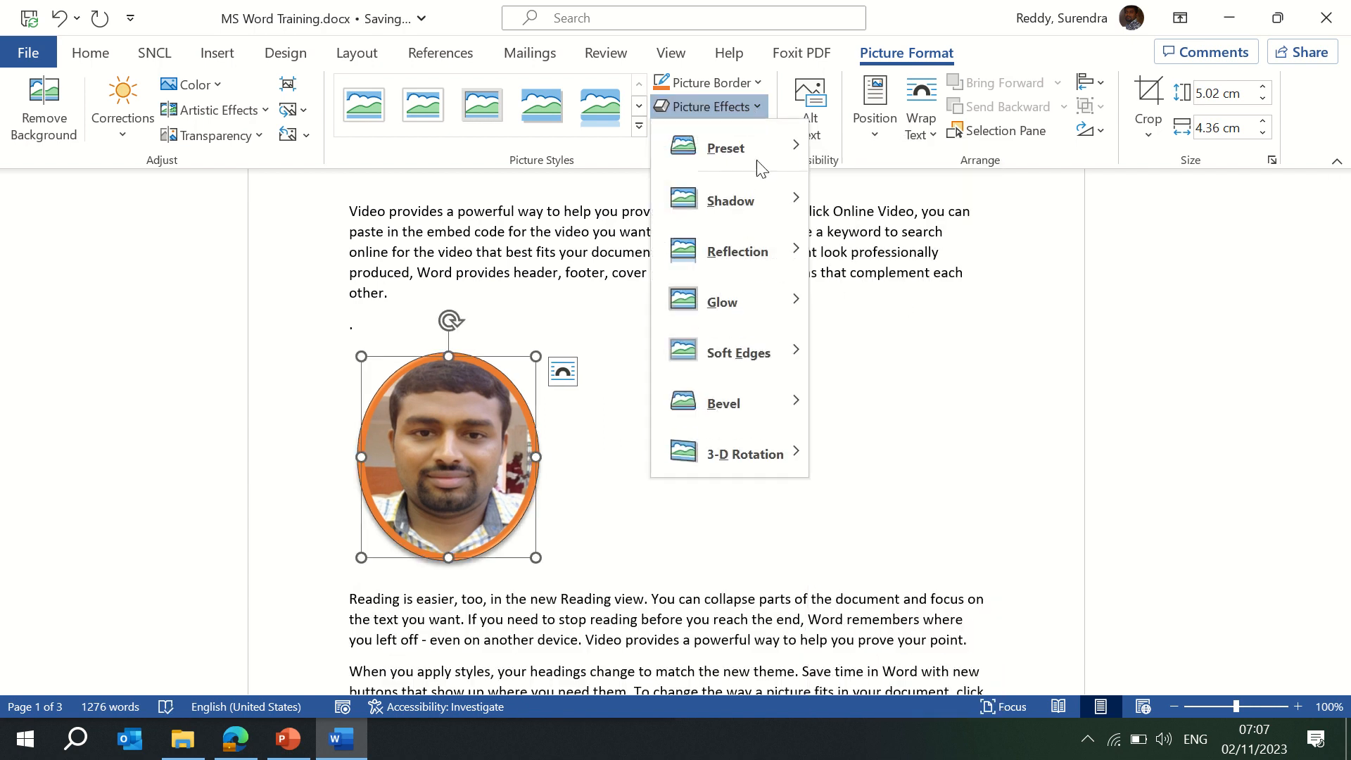
mouse_move(748, 352)
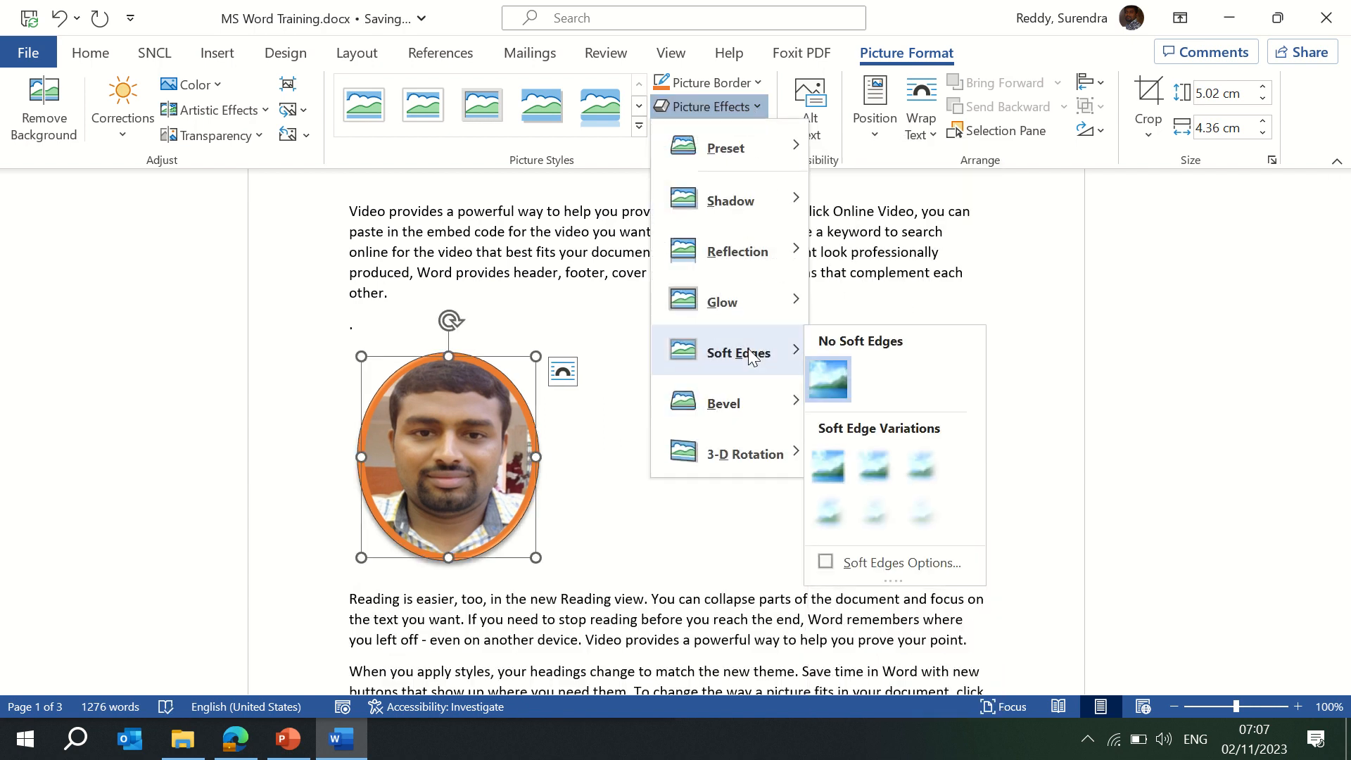
left_click(875, 466)
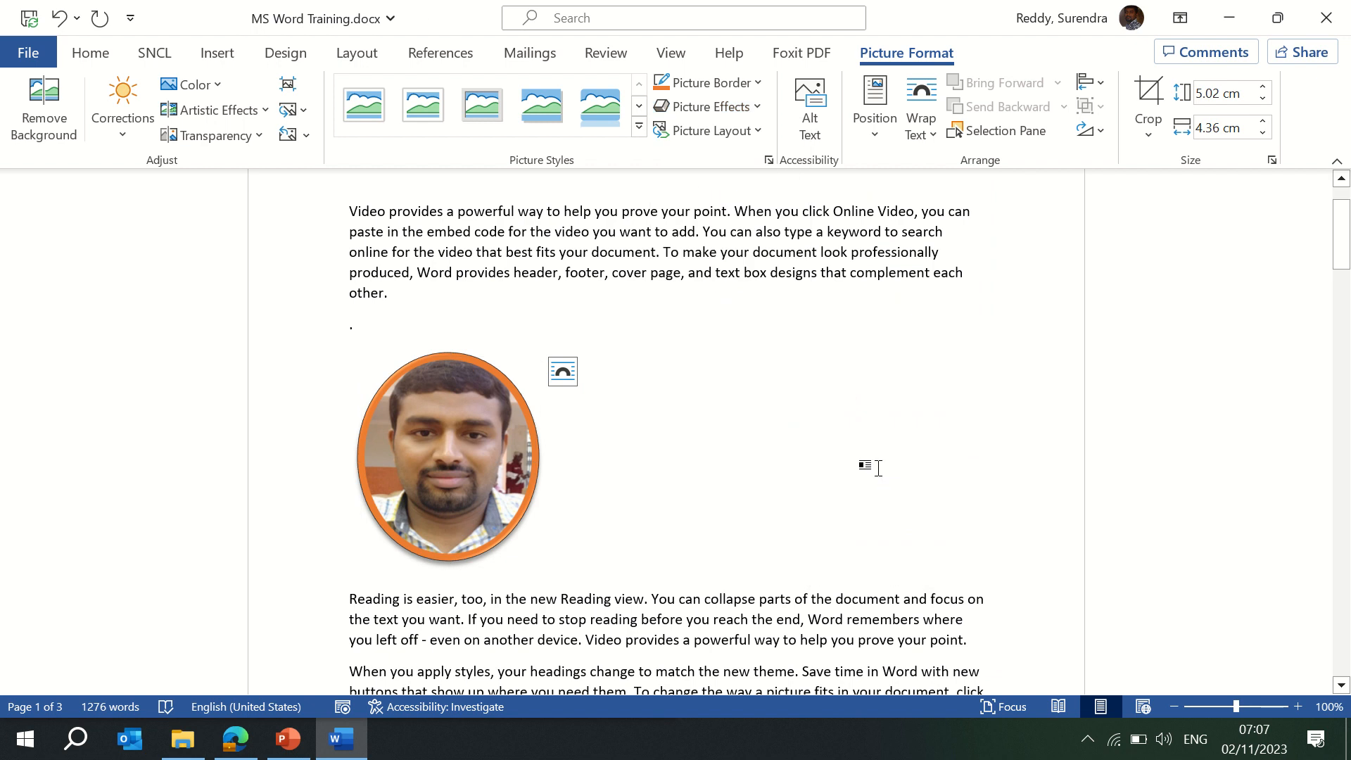
left_click(758, 131)
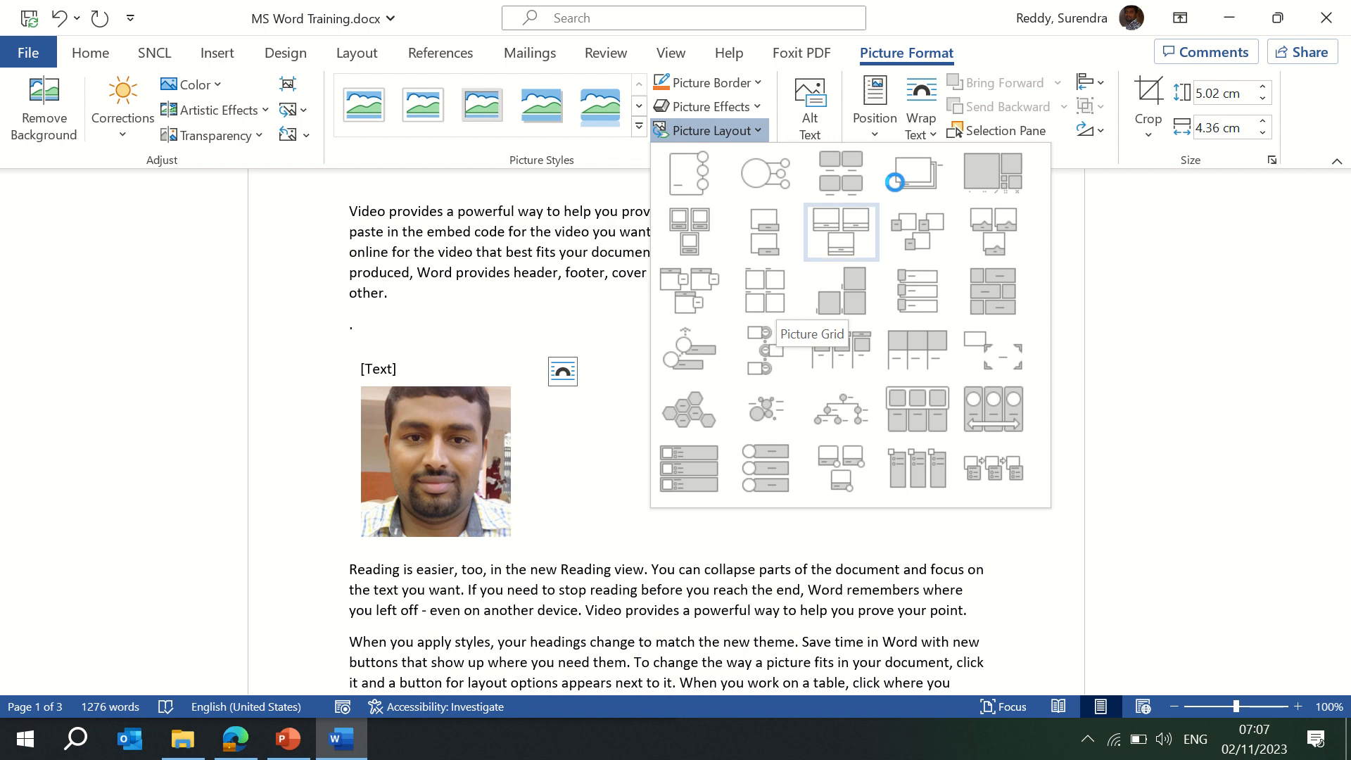
Convert the photo to an Accented Picture layout and type the person's full name as caption.
left_click(690, 180)
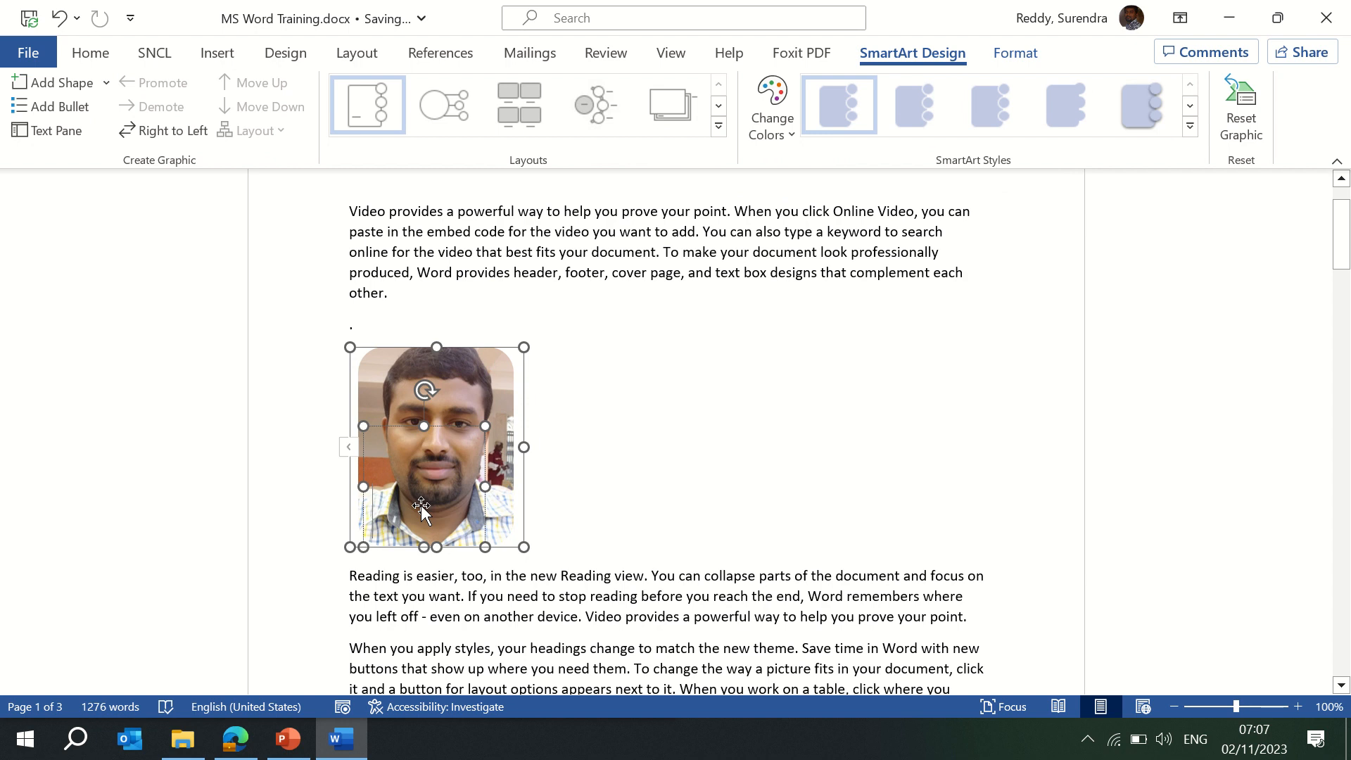
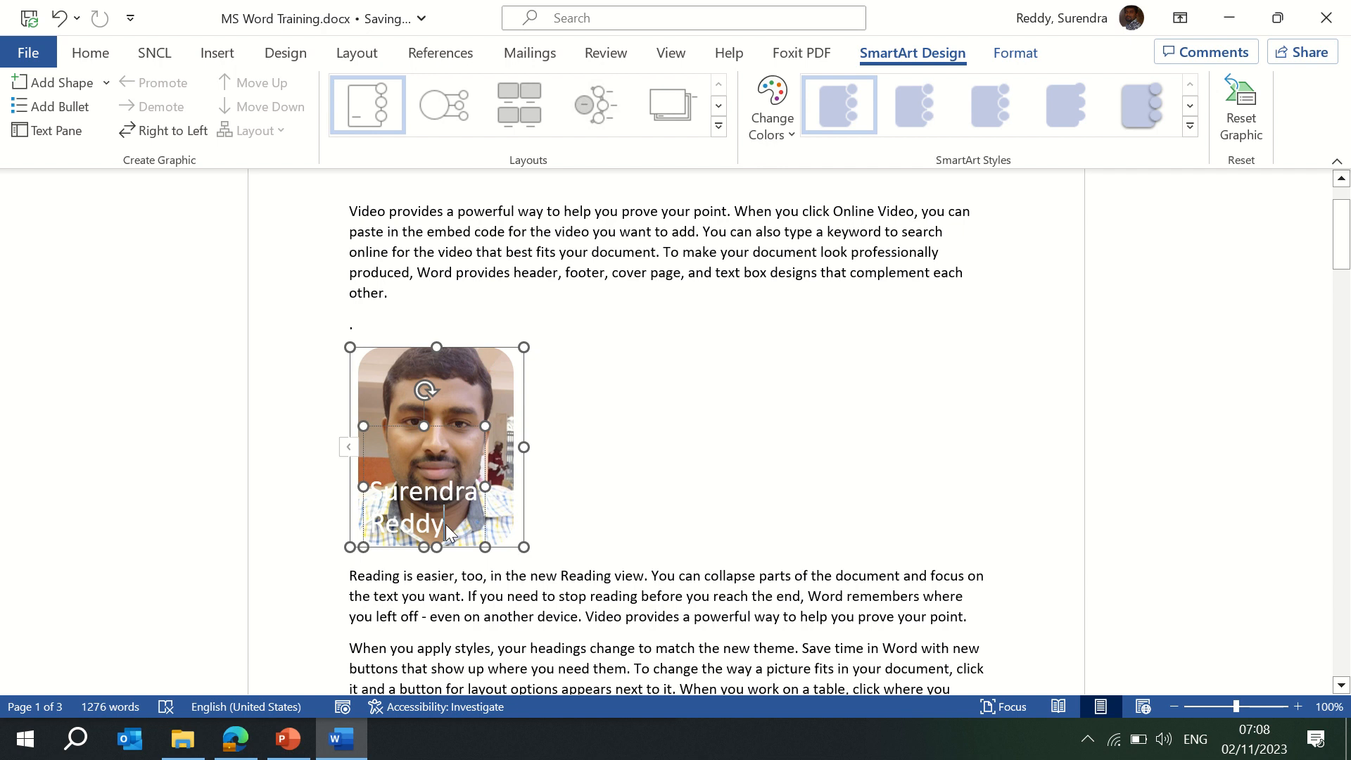
key("ctrl+a")
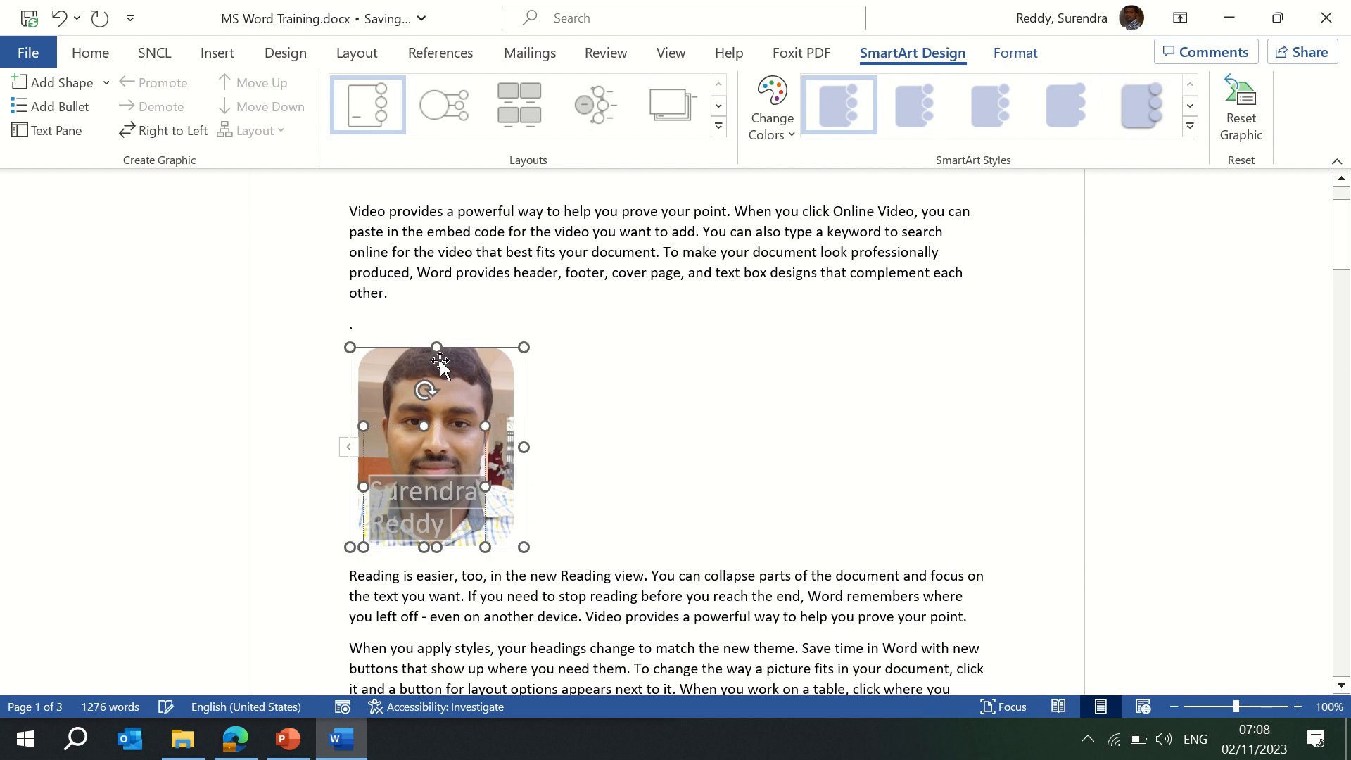
left_click(458, 519)
Set the caption text to font size 9.
triple_click(428, 512)
left_click(90, 53)
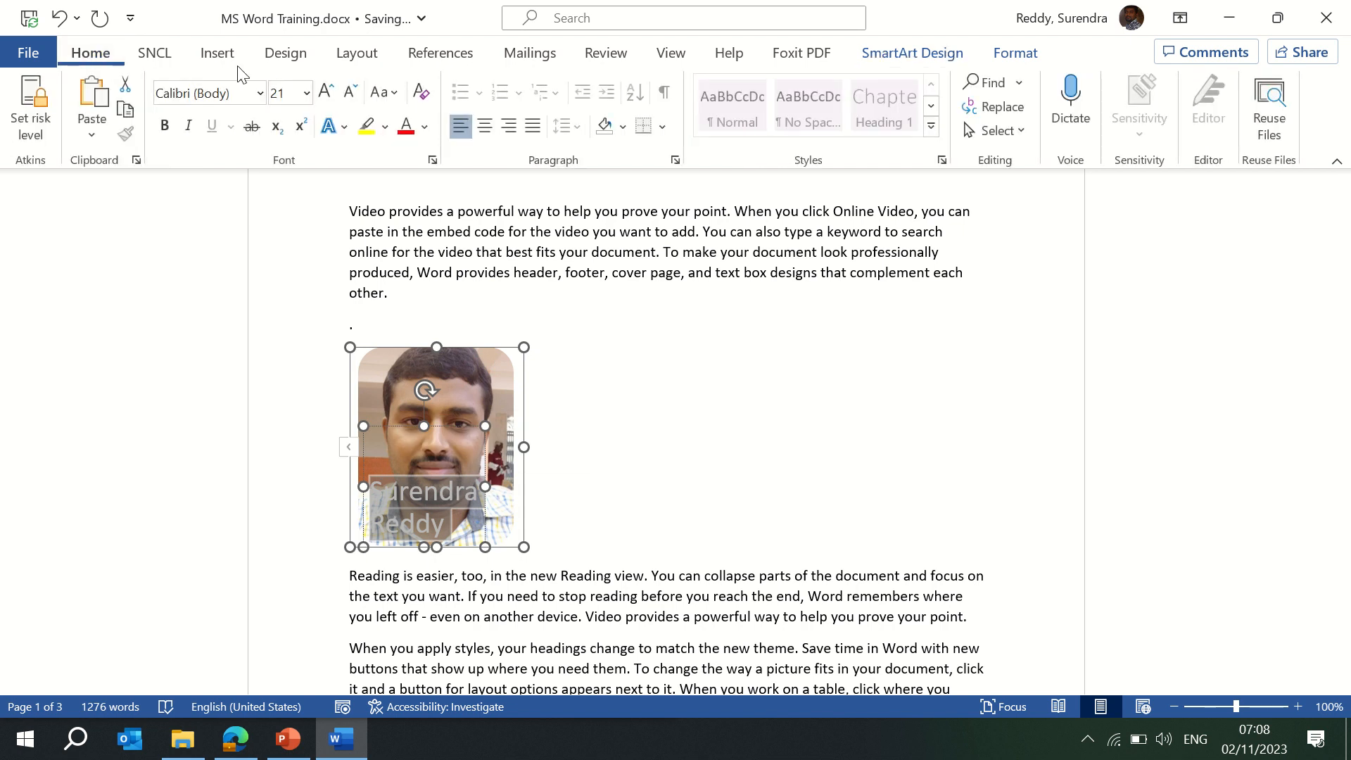
left_click(306, 93)
left_click(289, 147)
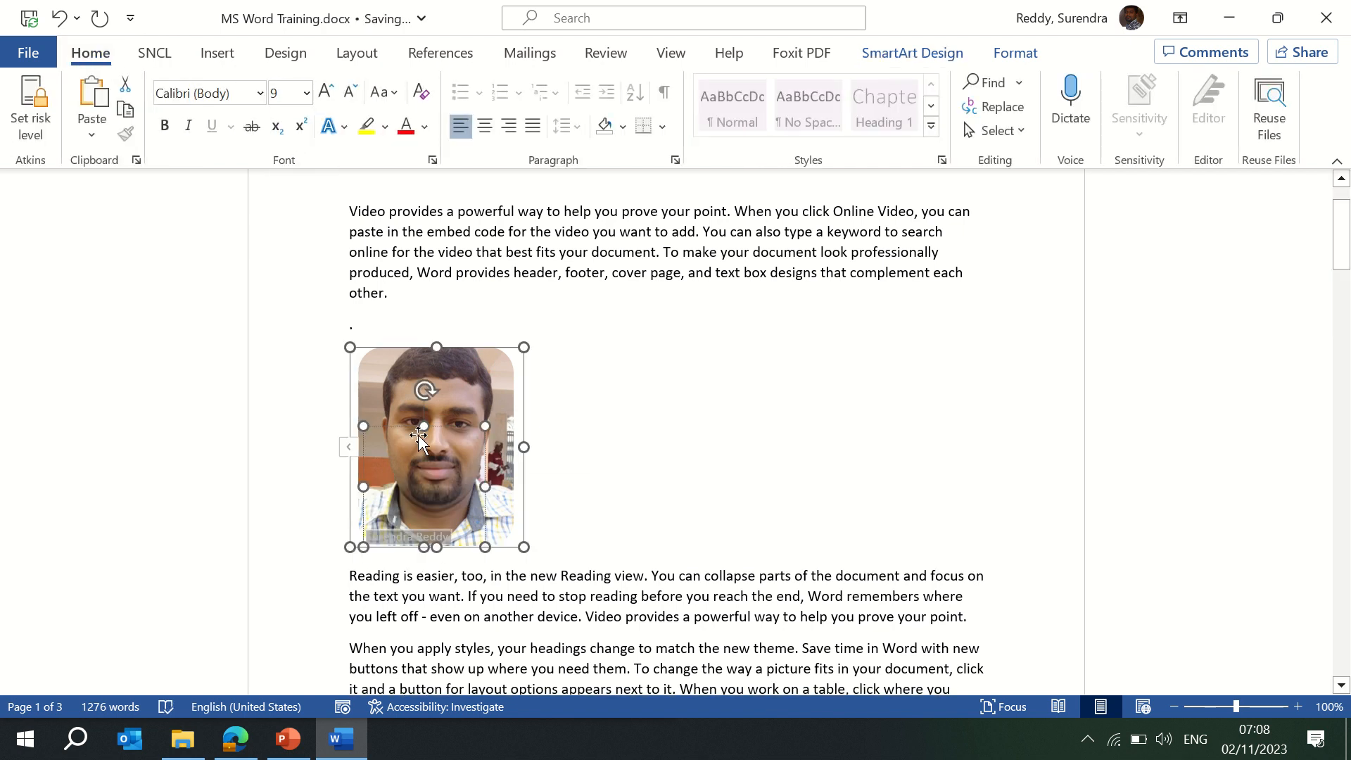
Nudge the graphic slightly right and check its placement by deselecting and reselecting it.
left_click_drag(418, 435, 468, 433)
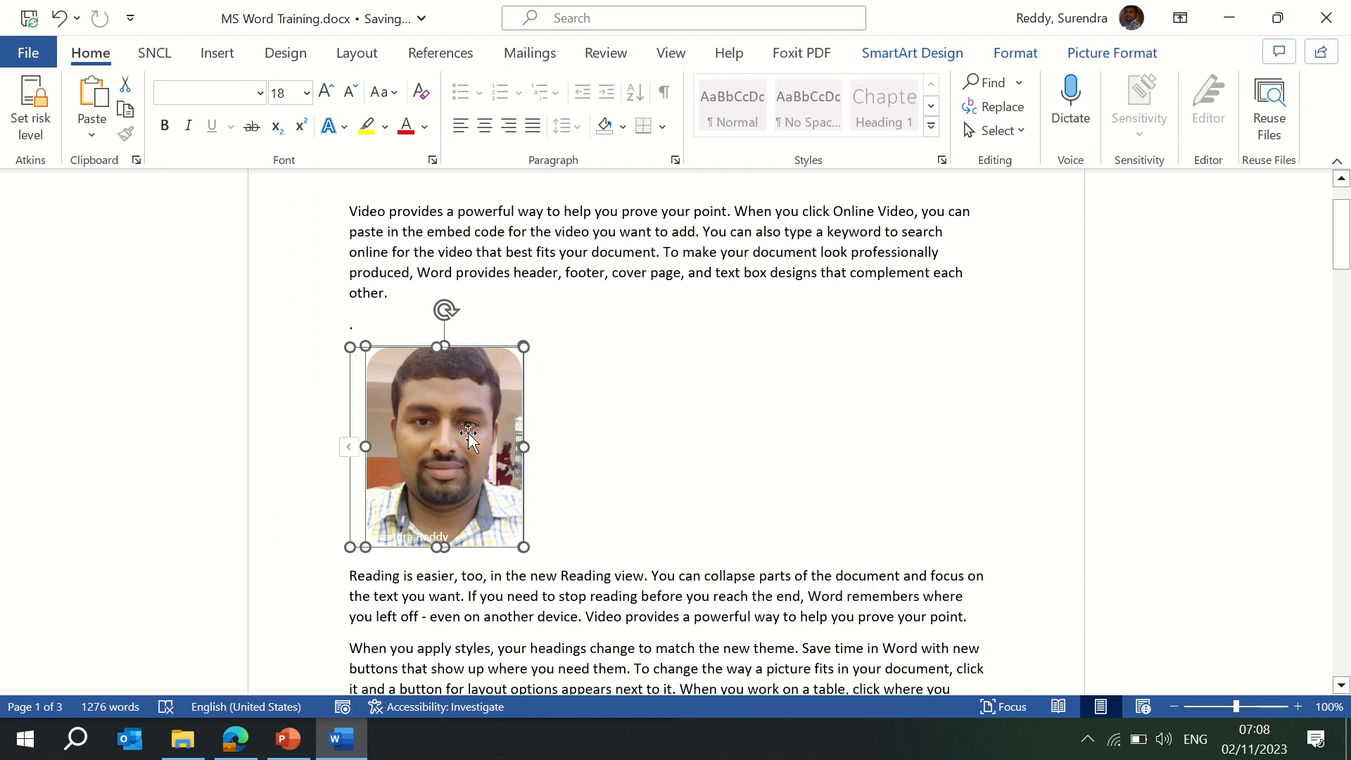
left_click(603, 385)
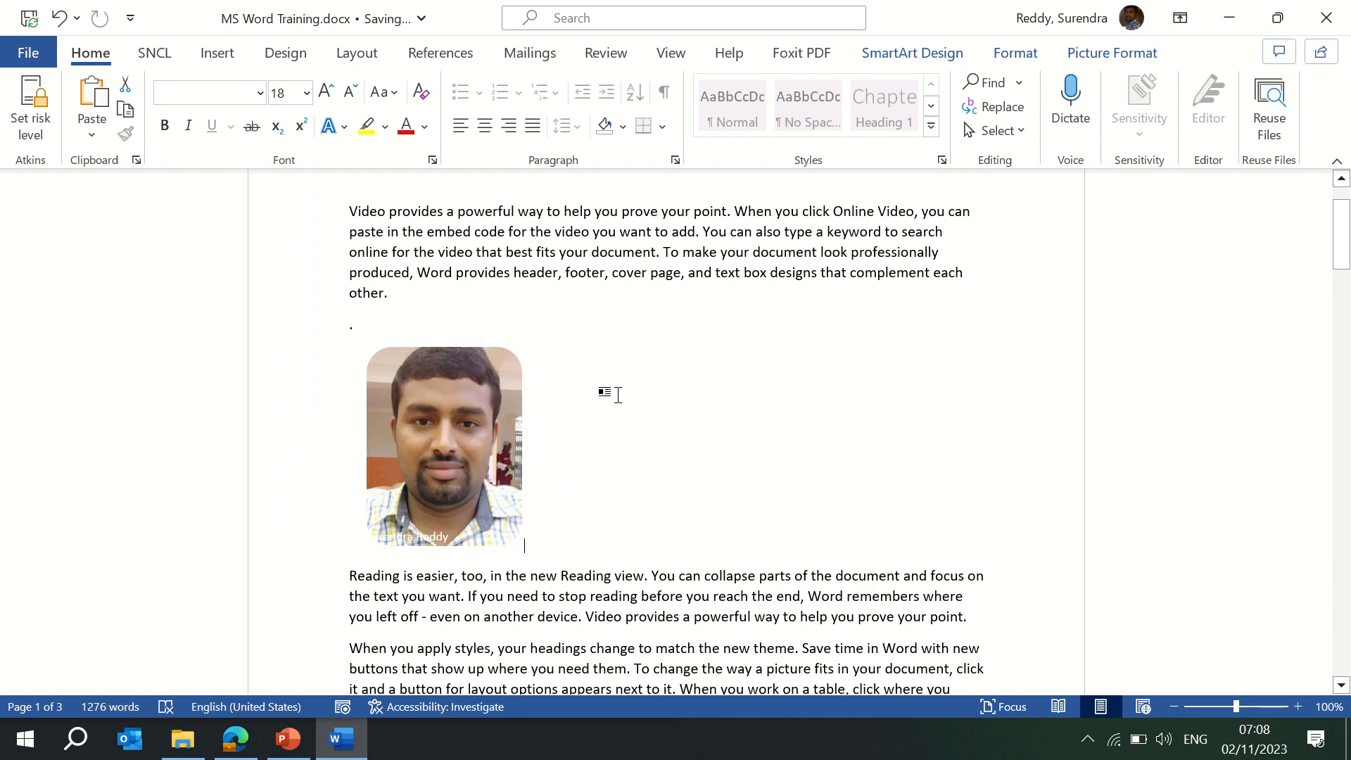
left_click(422, 542)
left_click(670, 425)
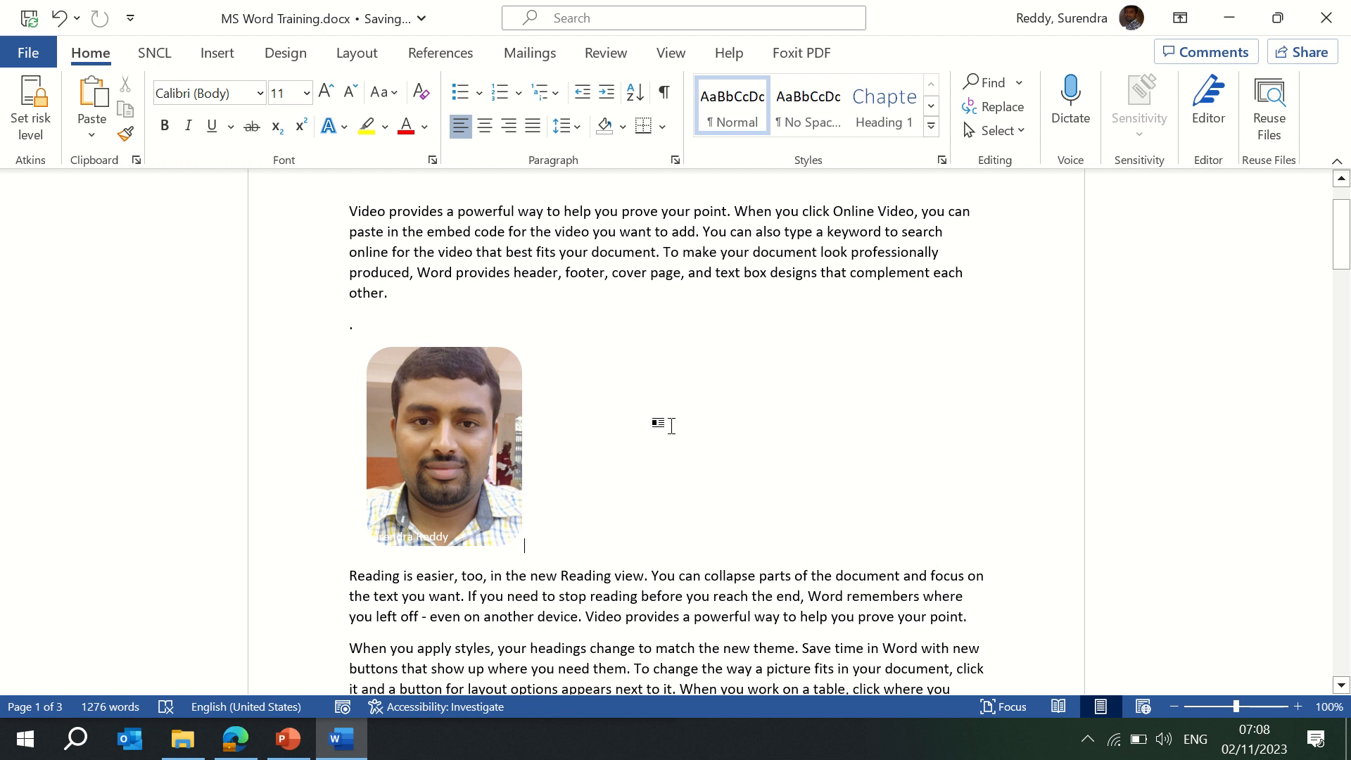
left_click(493, 362)
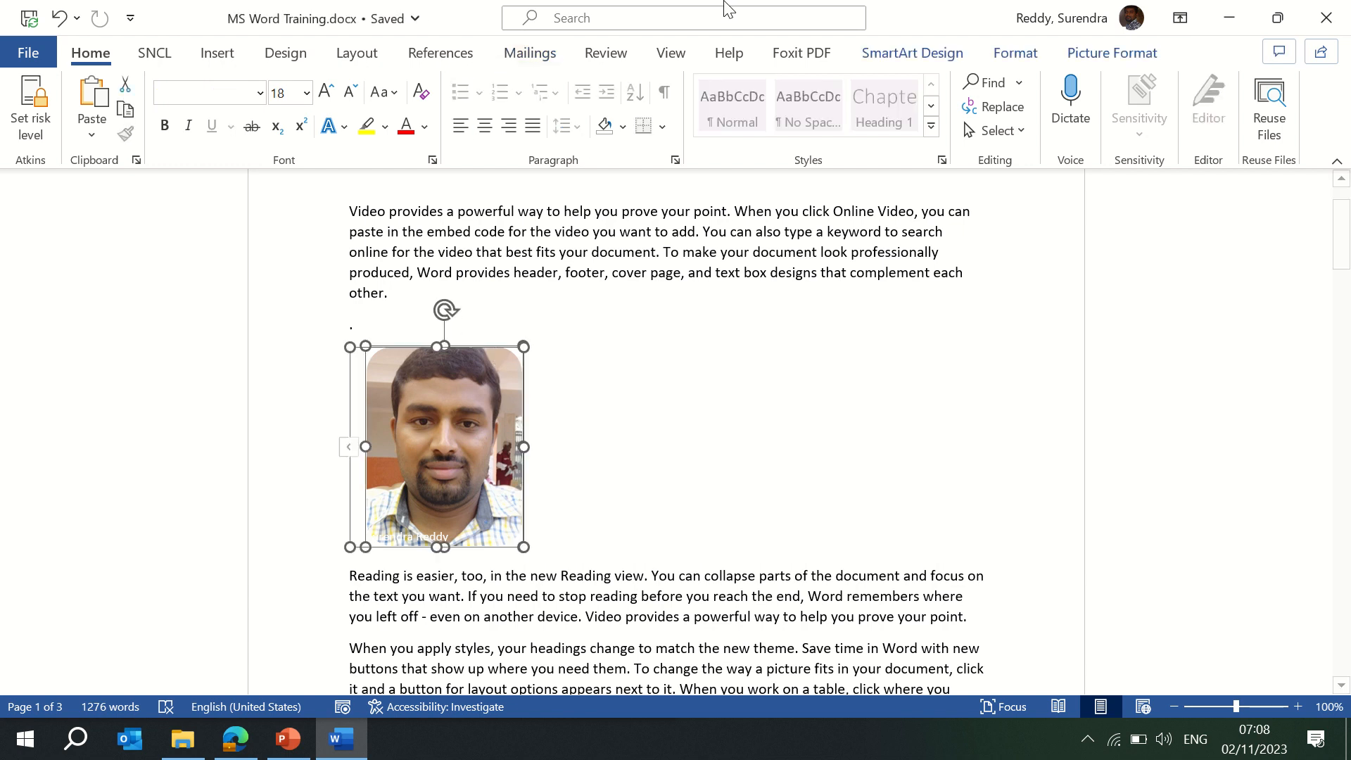
left_click(1084, 55)
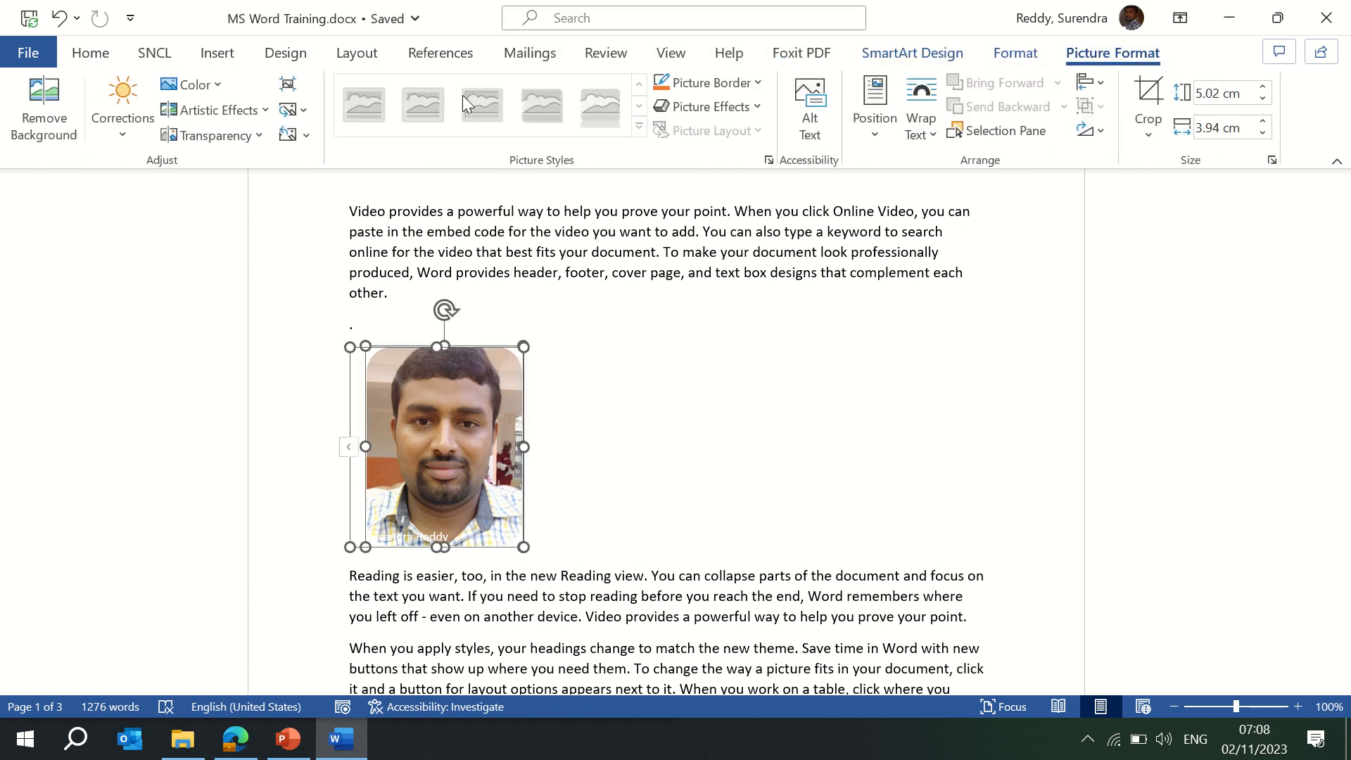
left_click(648, 384)
left_click(397, 372)
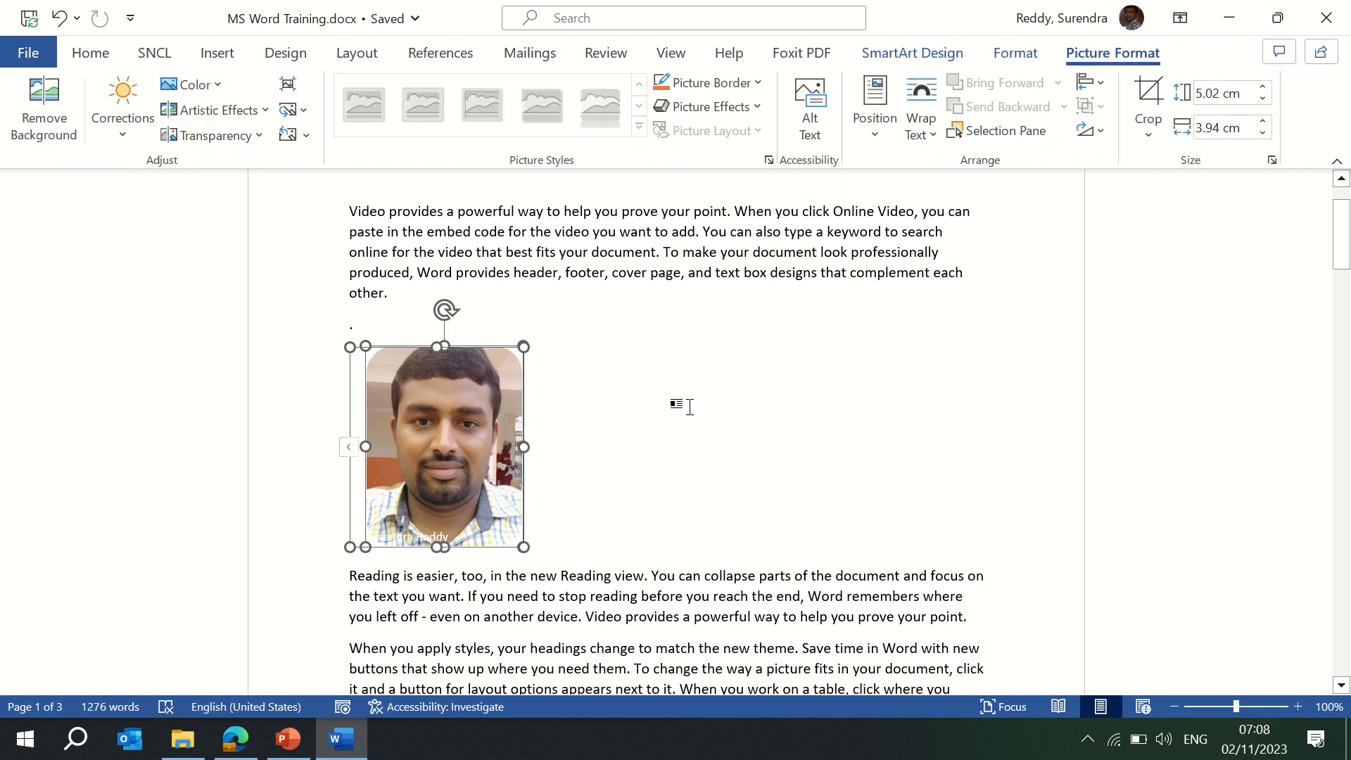
left_click(719, 417)
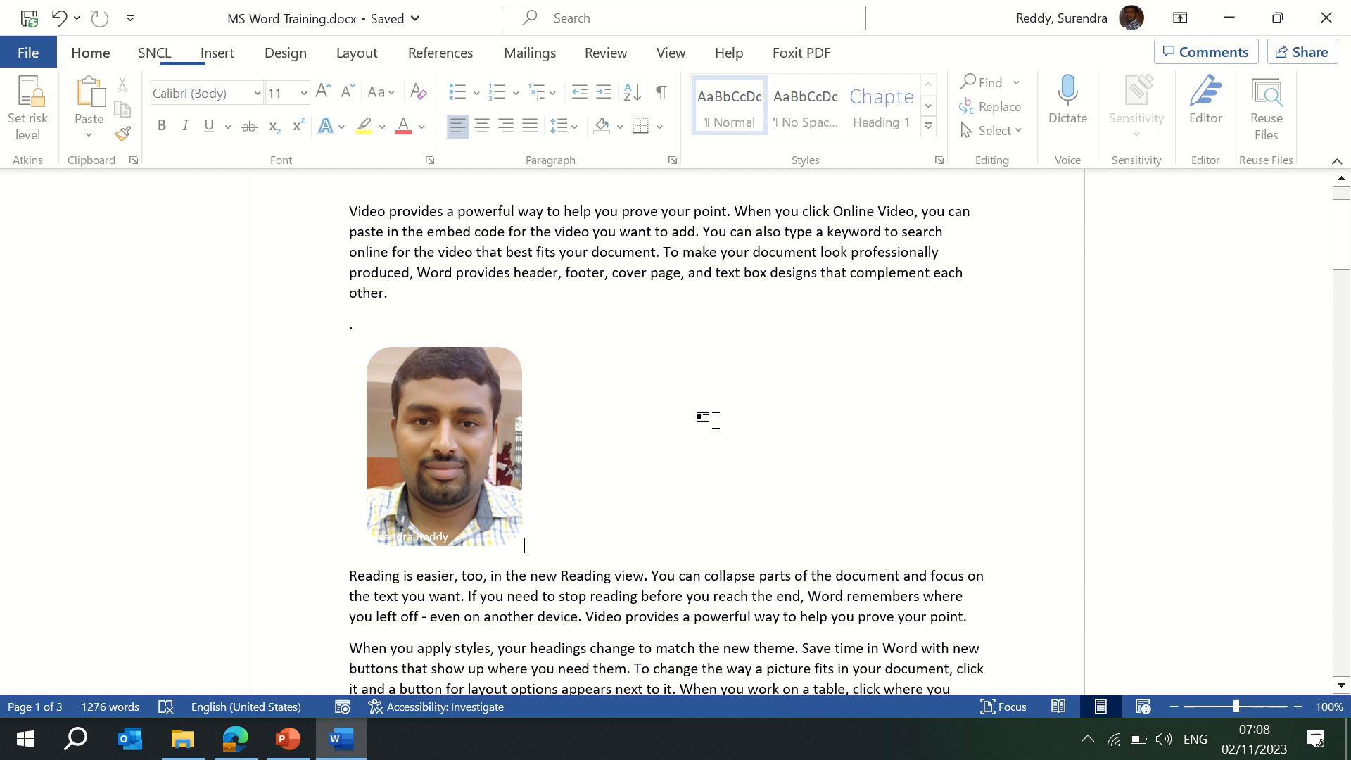
left_click(470, 473)
Open and close the Alt Text pane, then undo back to the orange-bordered oval photo.
left_click(808, 109)
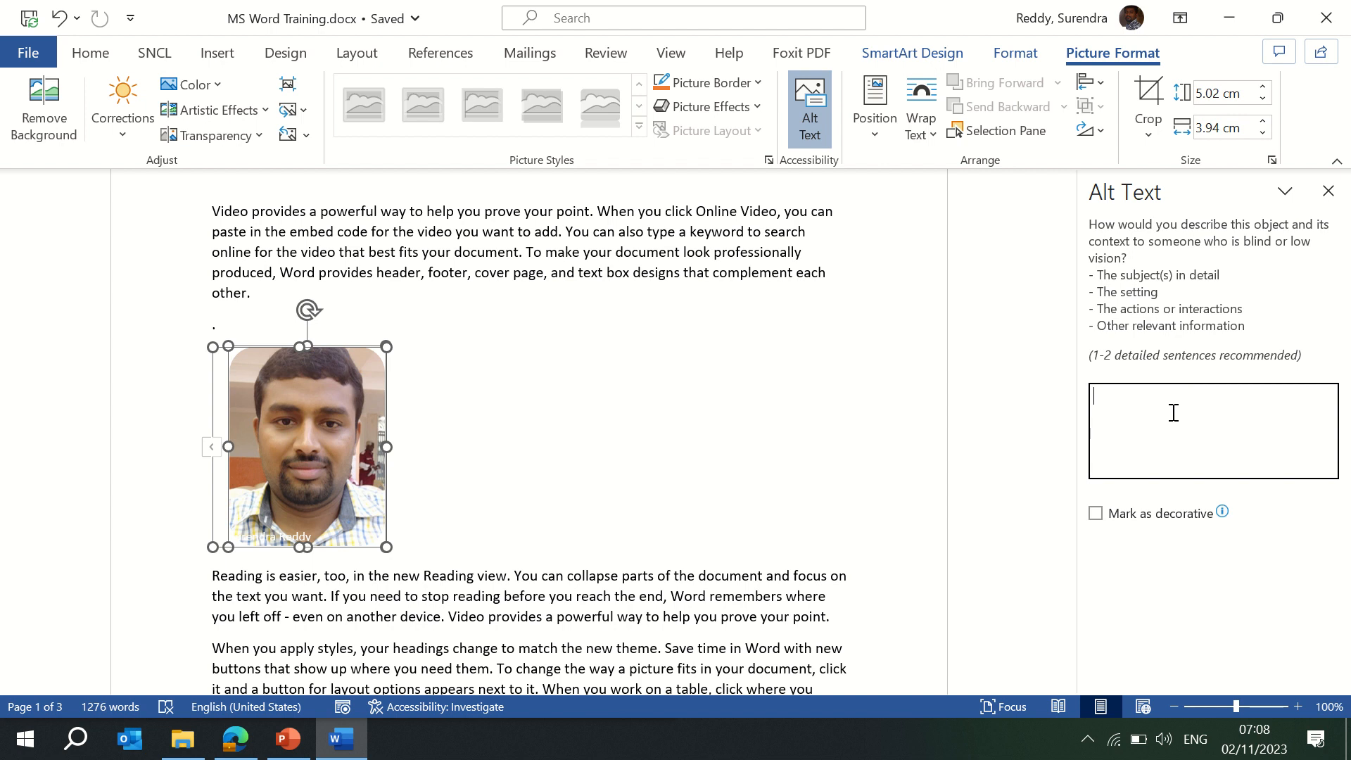
left_click(1328, 191)
left_click(684, 437)
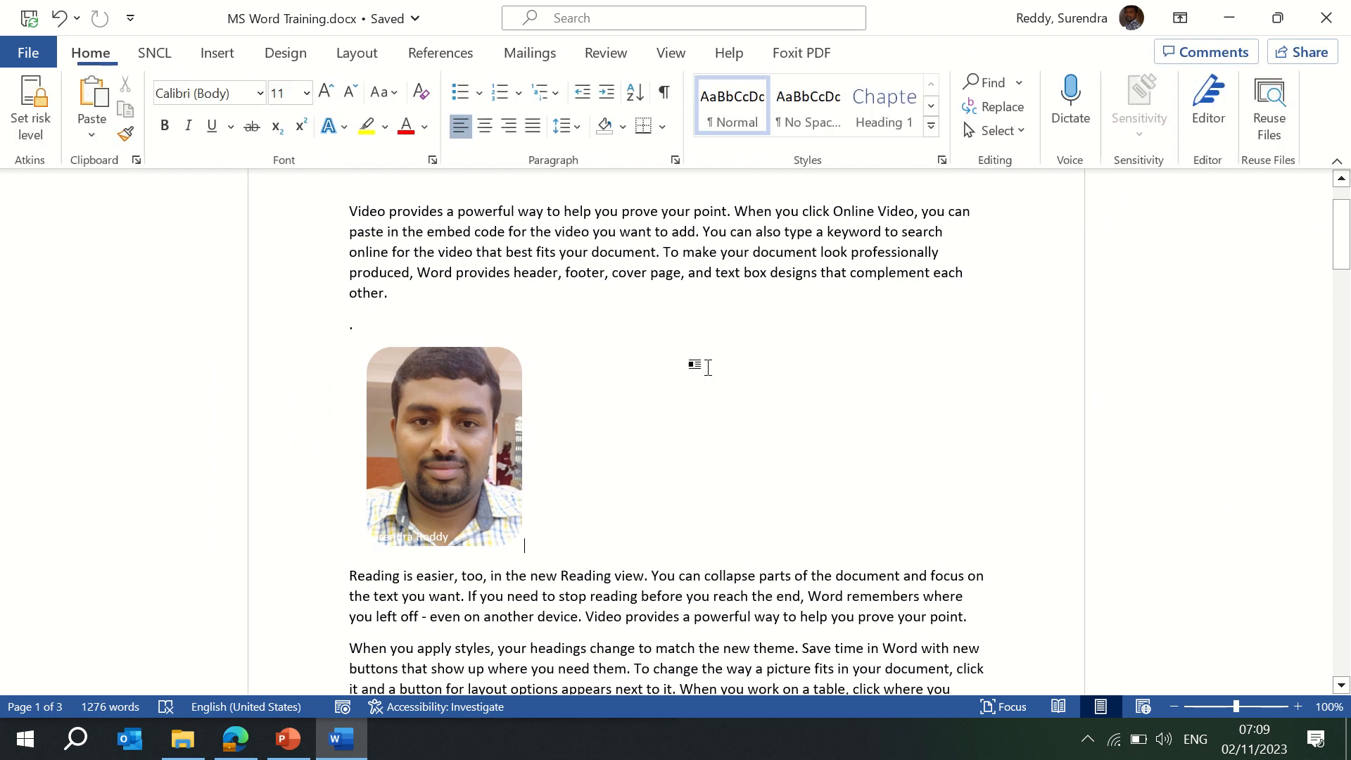
left_click(502, 424)
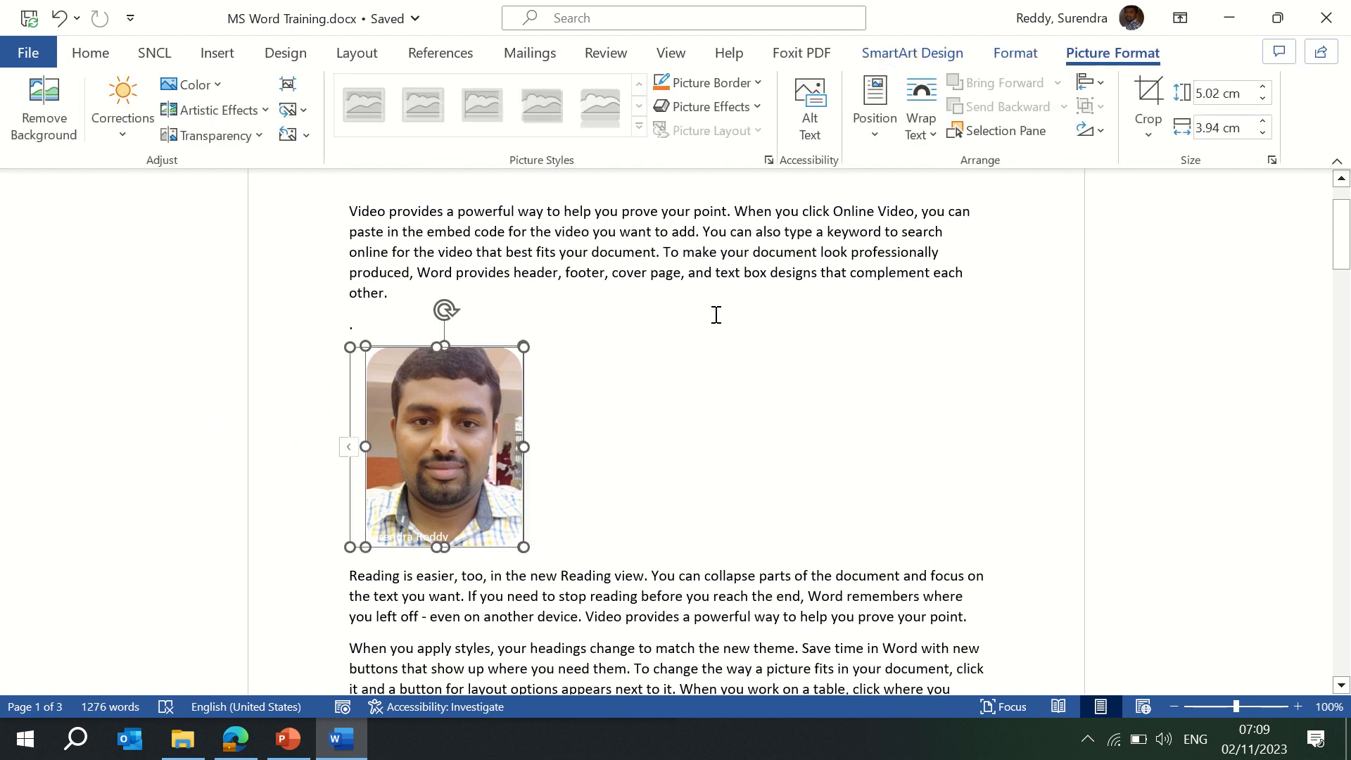
key("ctrl+z")
key("ctrl+z")
key("ctrl+z")
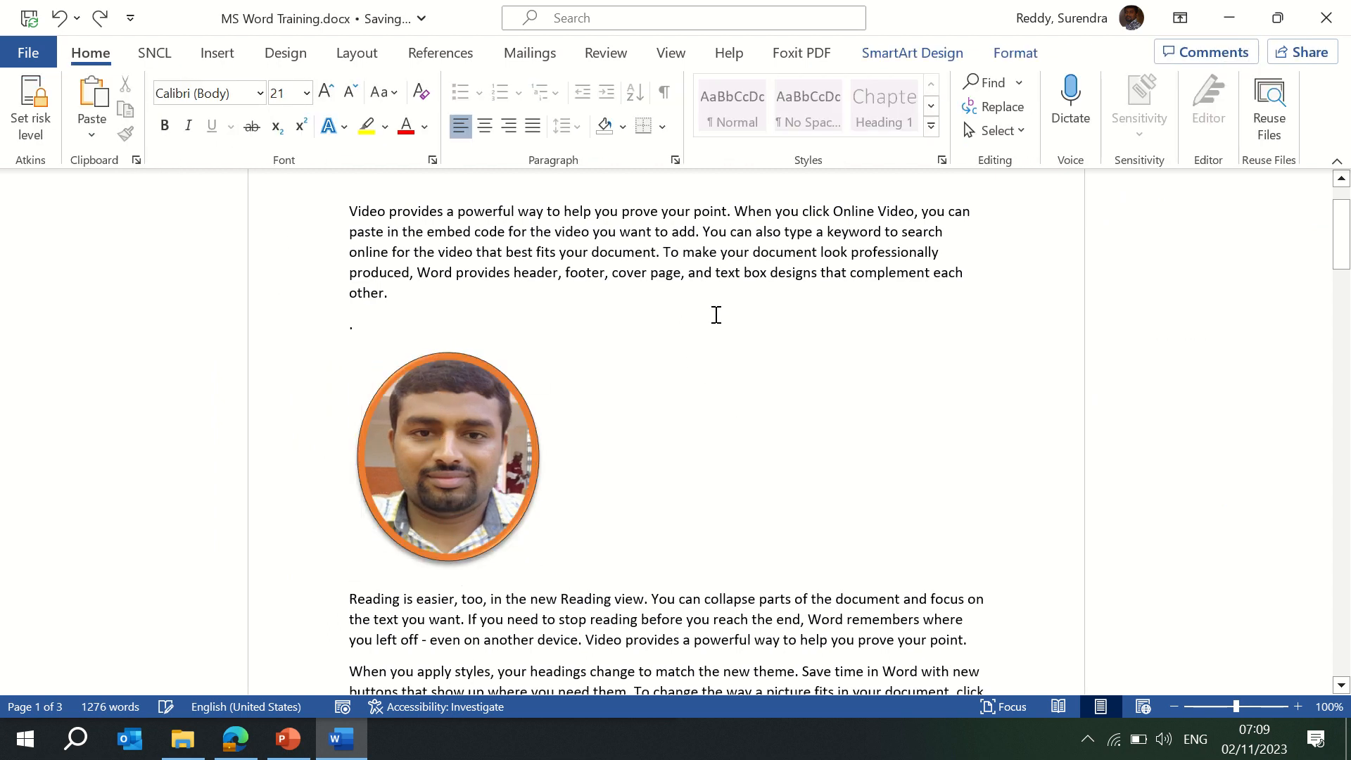
Select the round photo and open Wrap Text > More Layout Options in the Layout dialog.
left_click(692, 378)
left_click(529, 391)
left_click(519, 350)
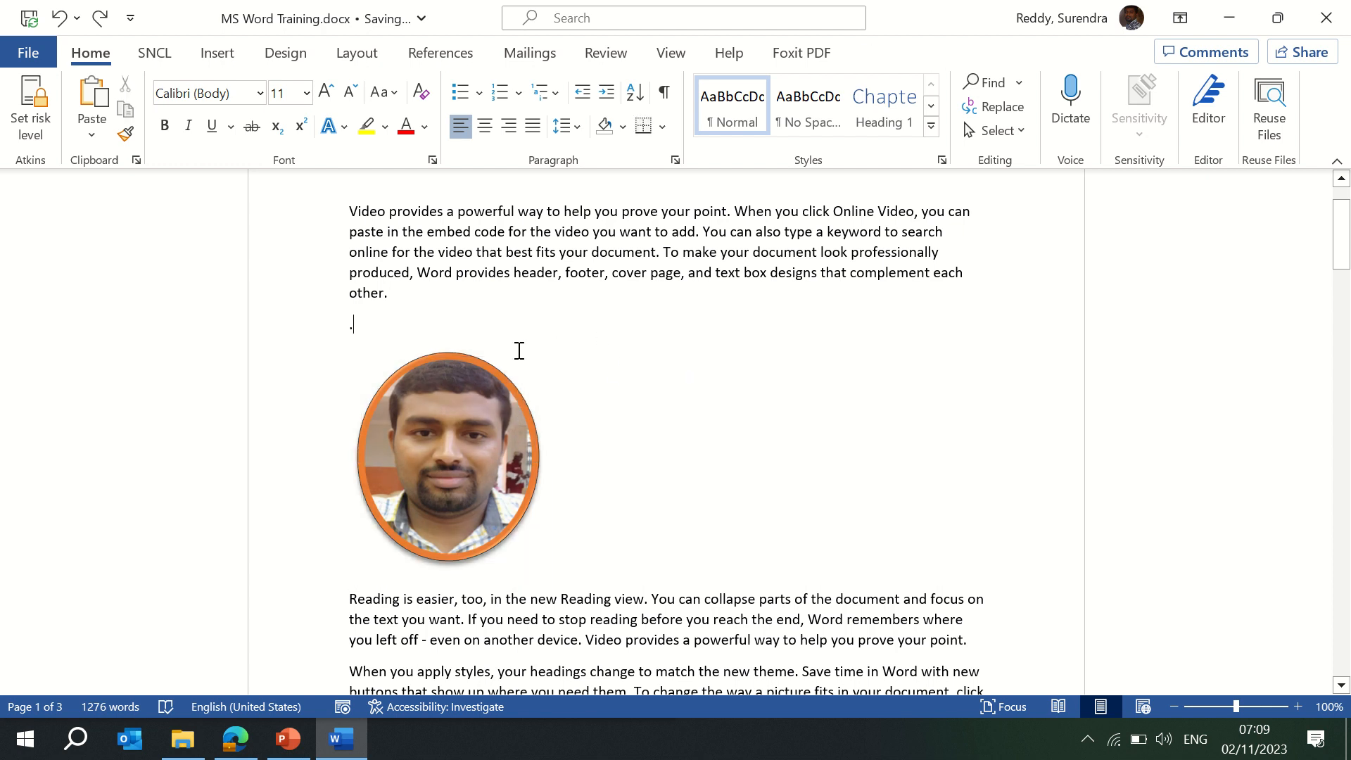
left_click(486, 363)
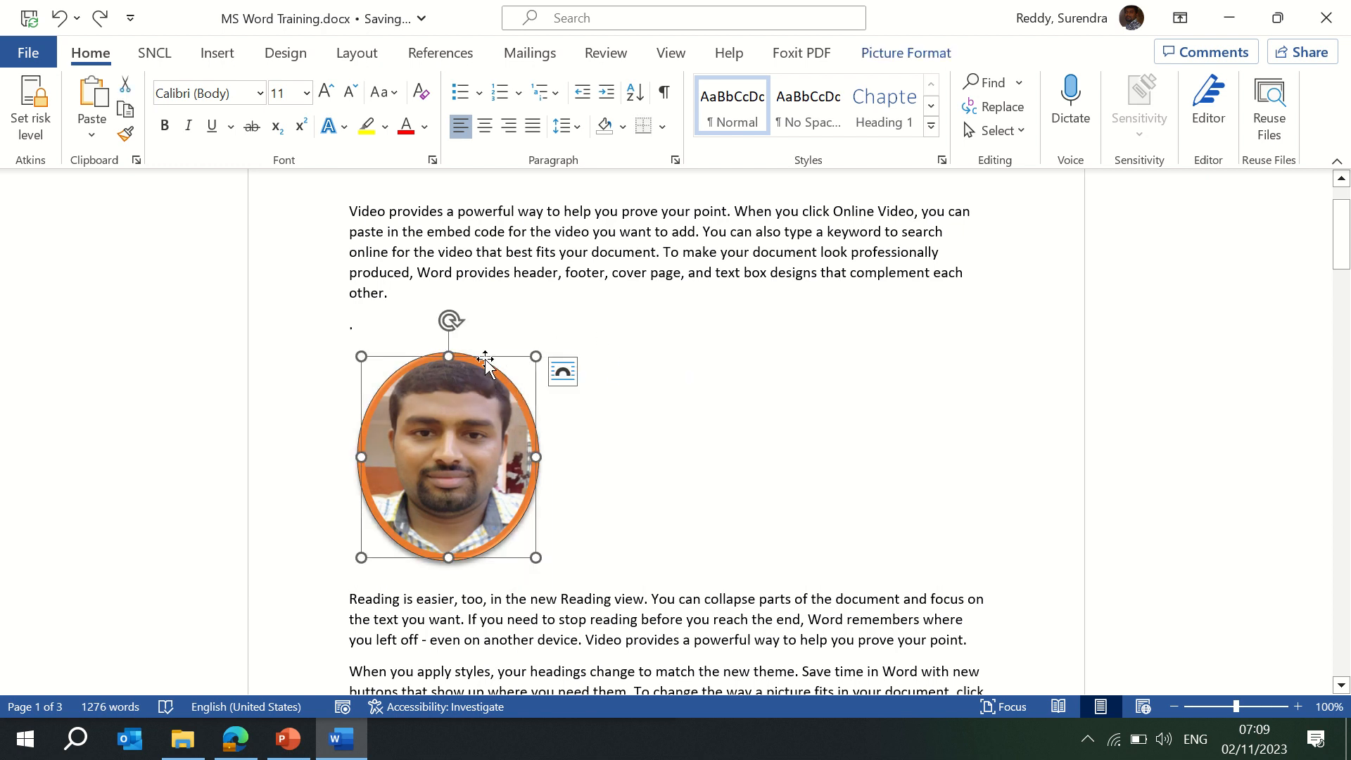
left_click(888, 55)
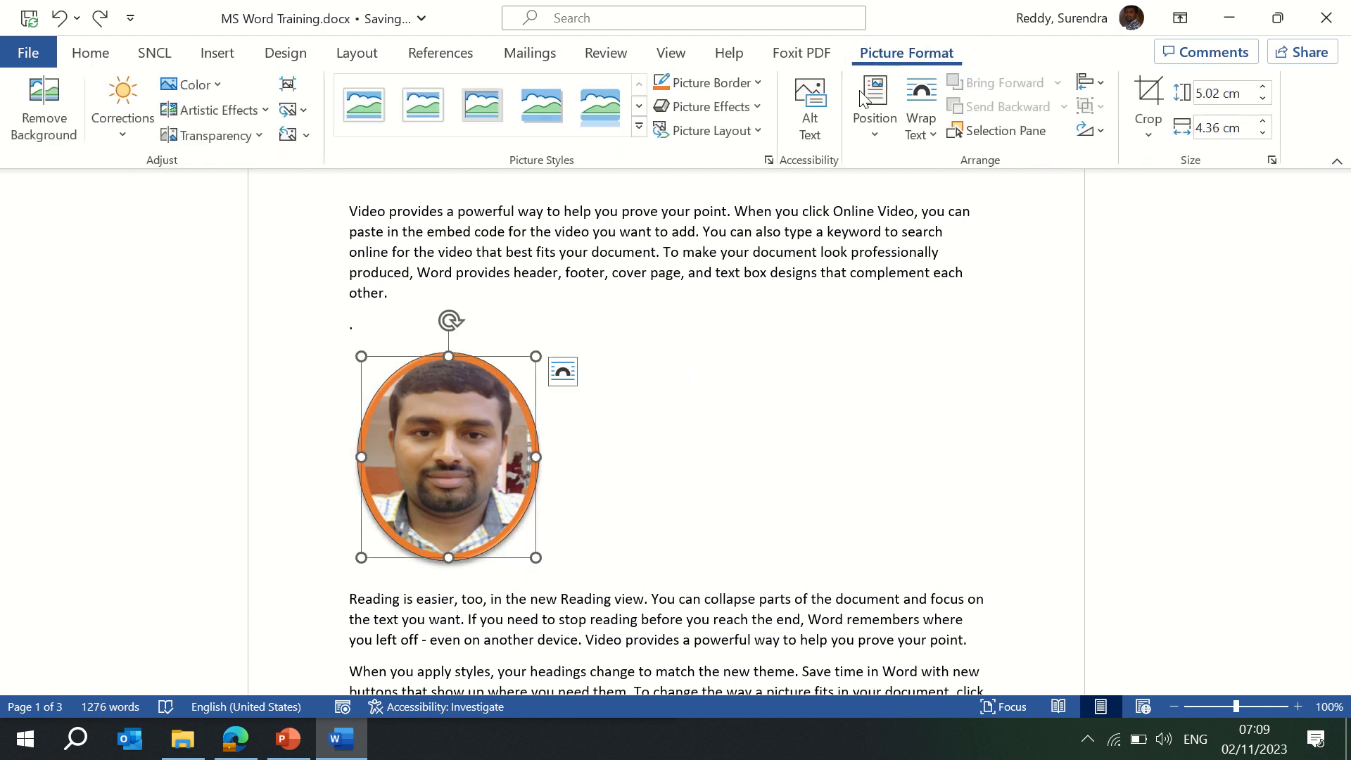
left_click(872, 134)
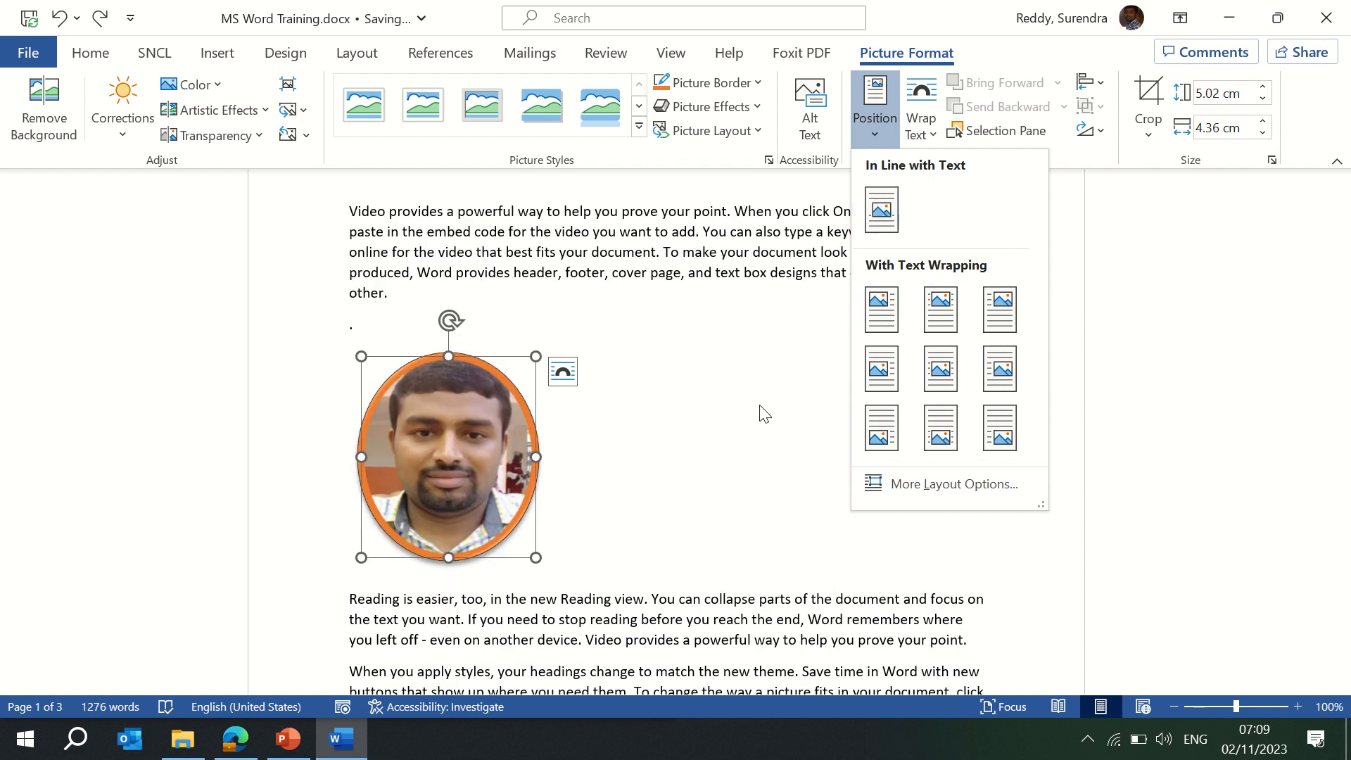
left_click(759, 403)
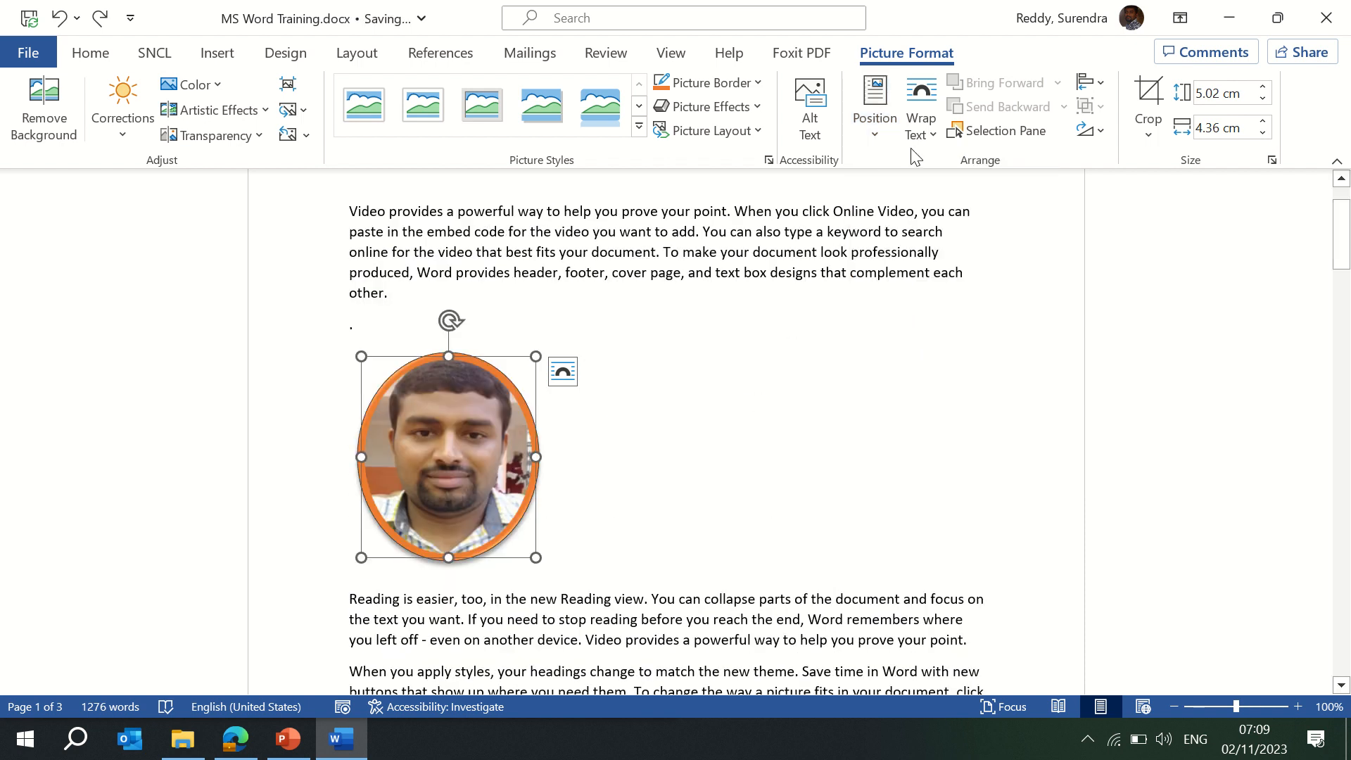
left_click(936, 127)
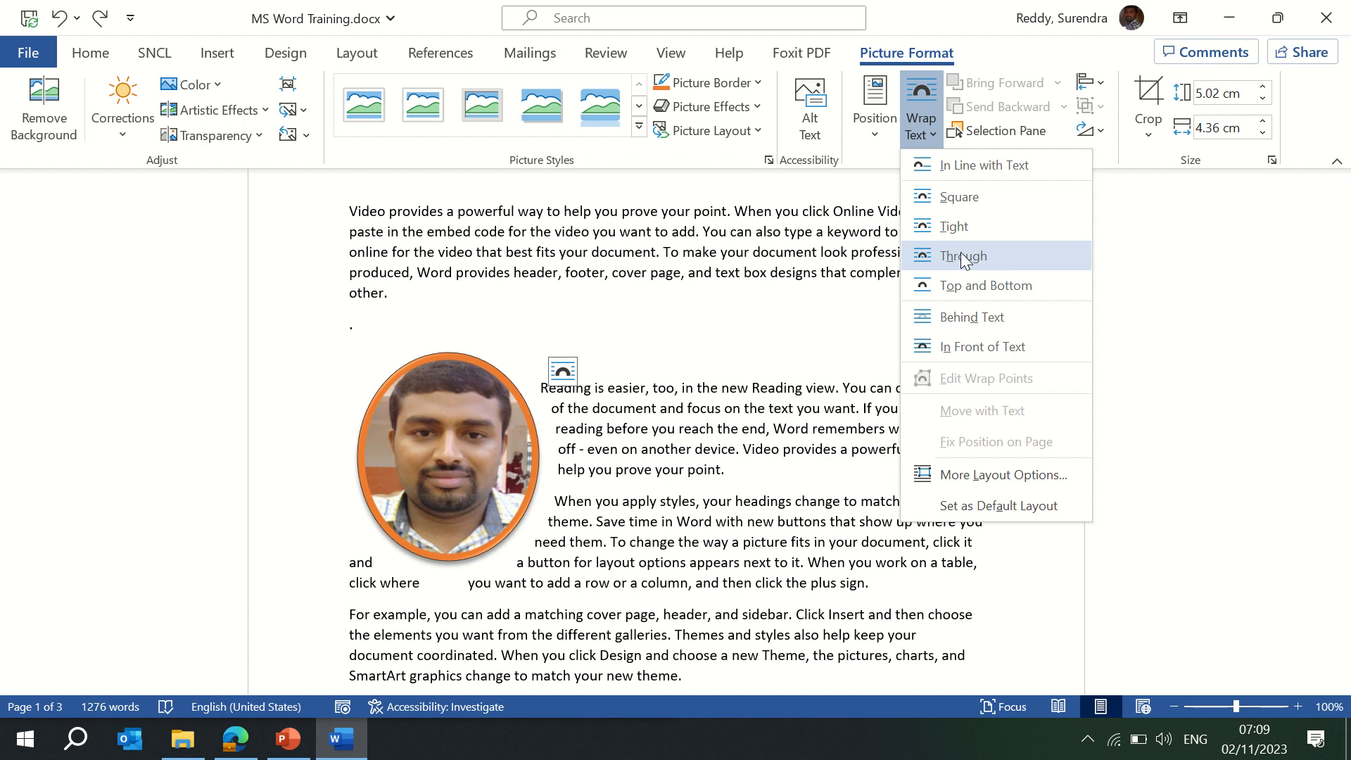
left_click(977, 476)
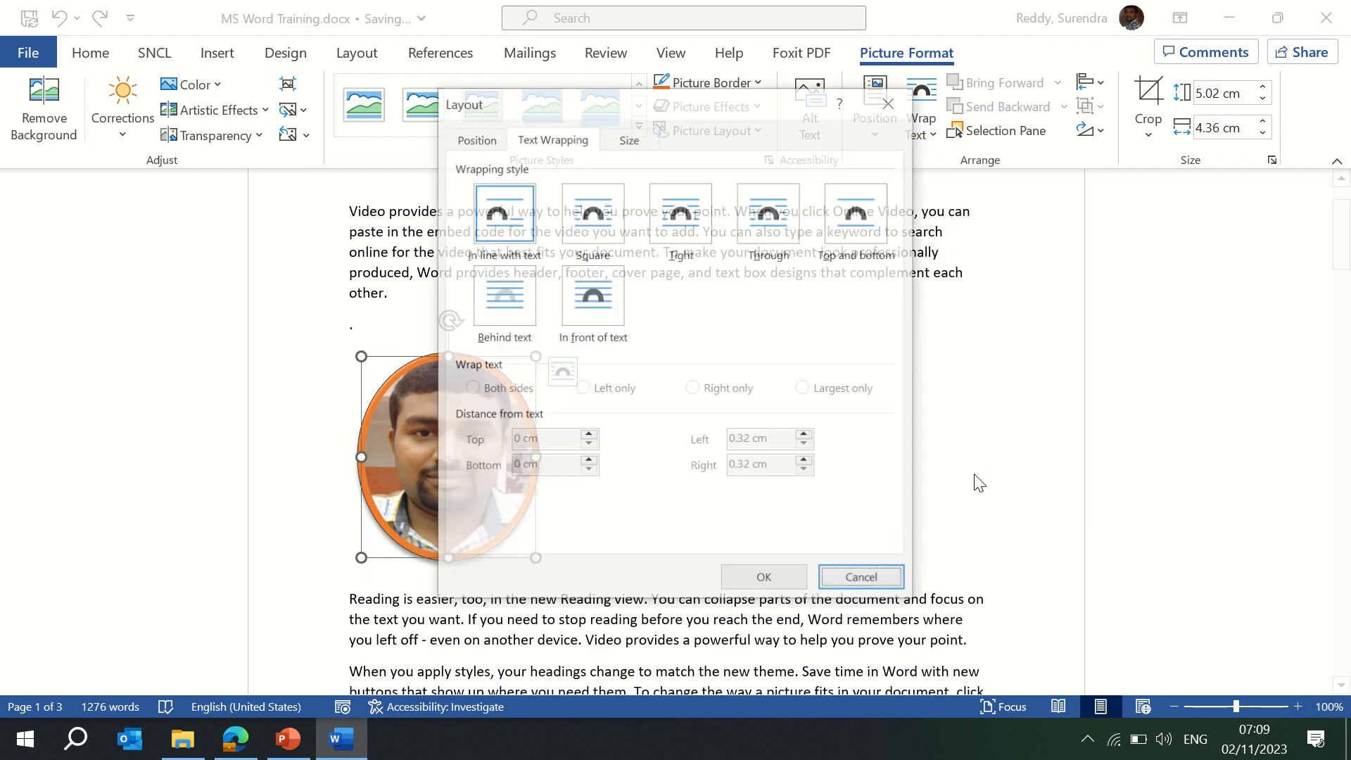
Set the photo's wrapping to Square with text on both sides.
left_click(591, 232)
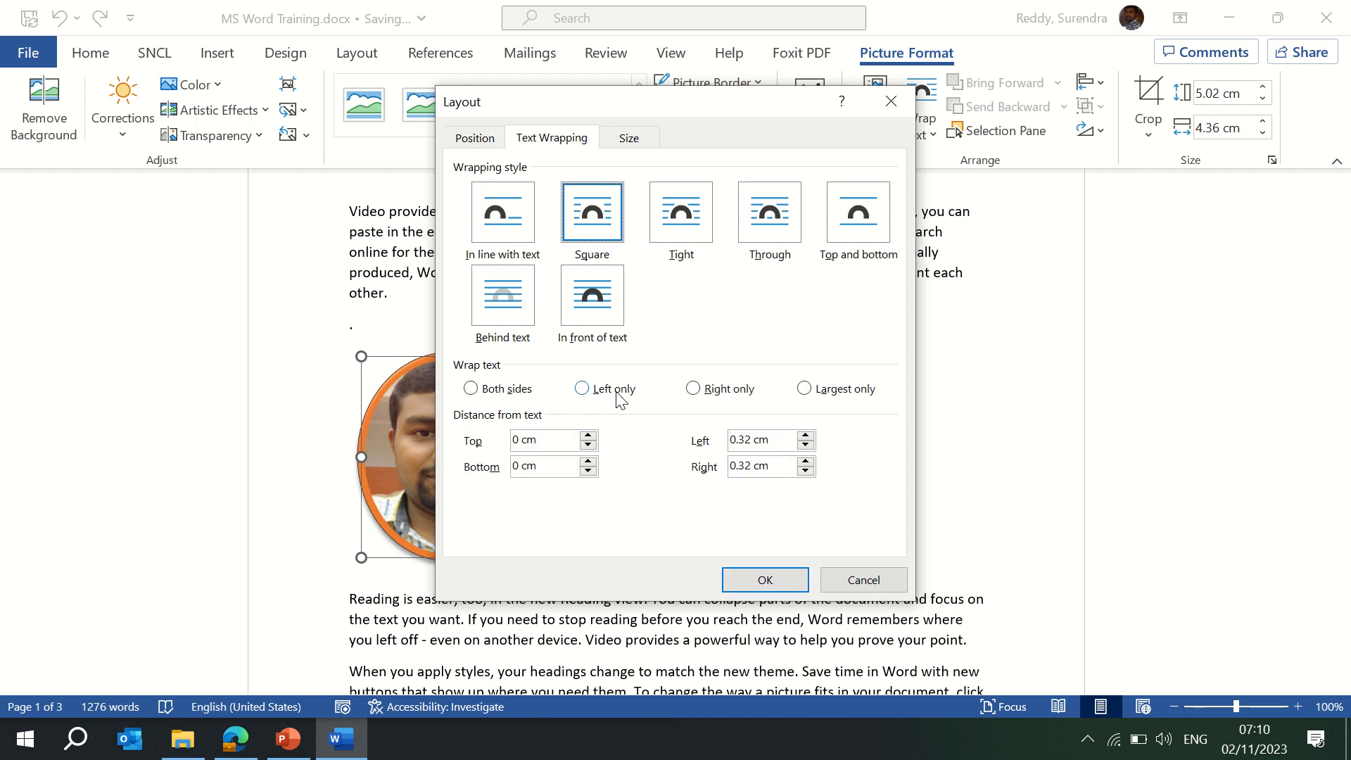
left_click(476, 391)
left_click(779, 581)
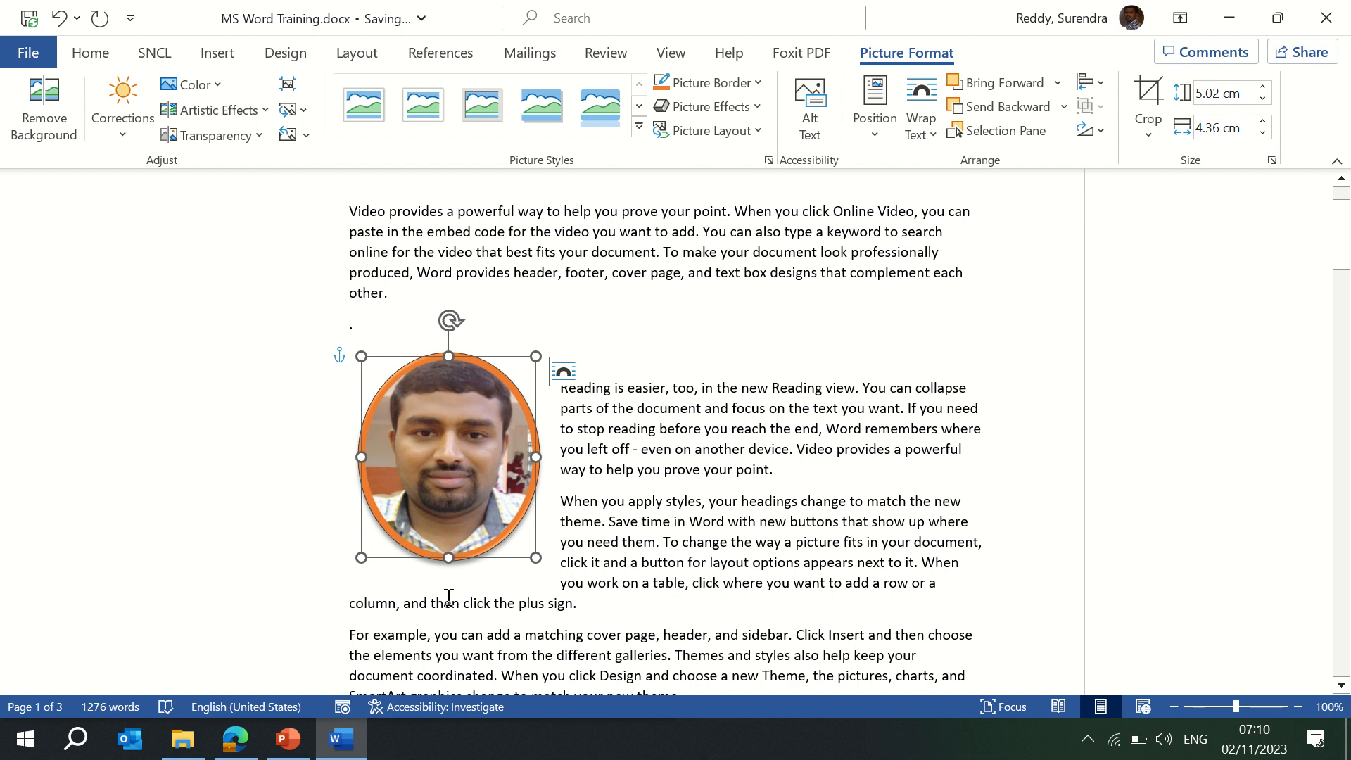
Switch the photo's text wrapping to Tight.
left_click(934, 135)
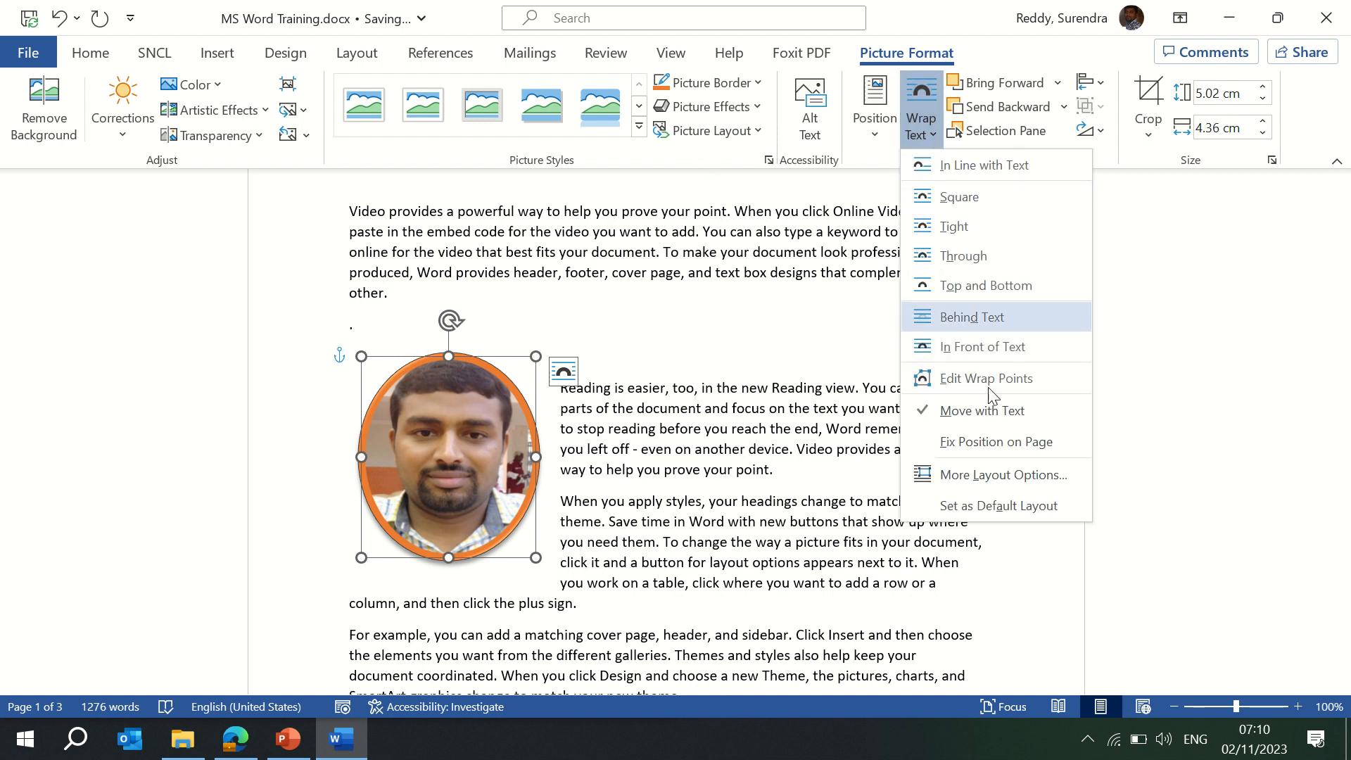
left_click(1010, 506)
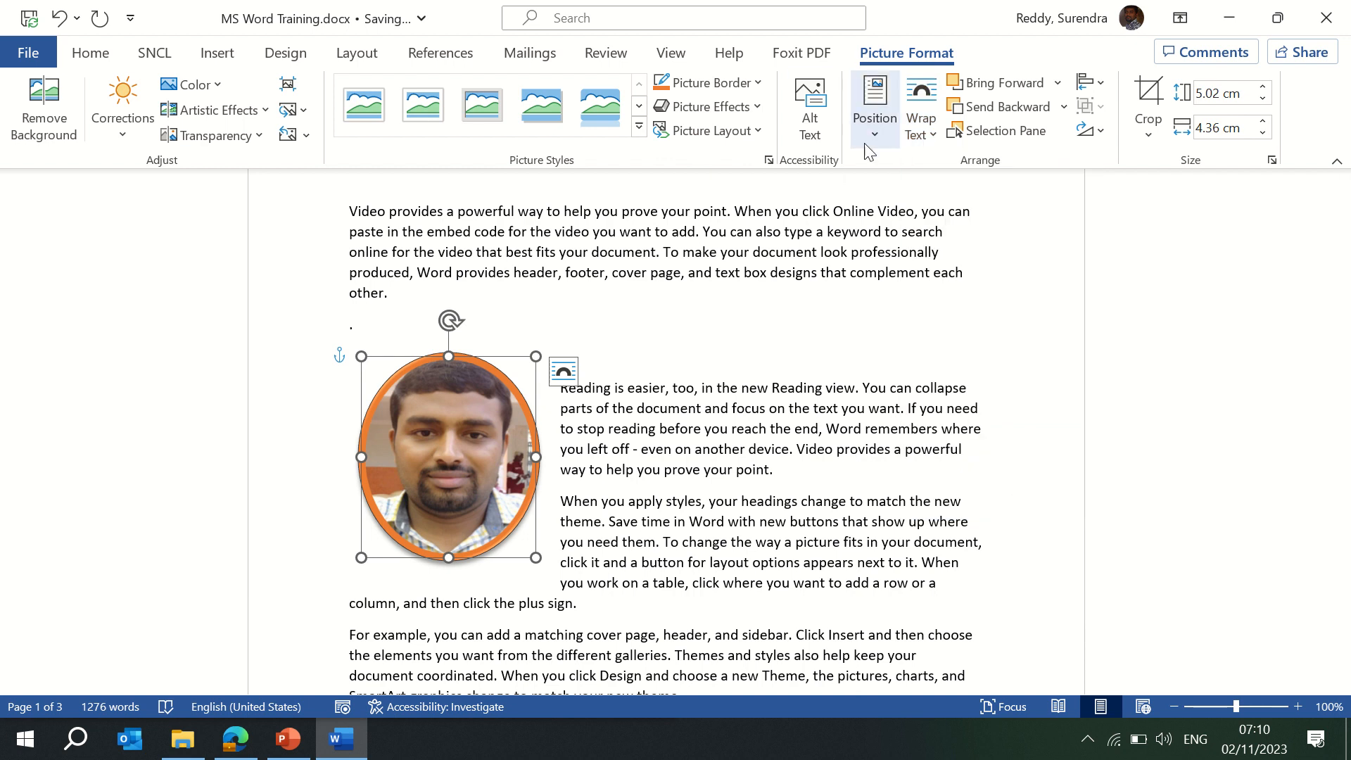
left_click(934, 129)
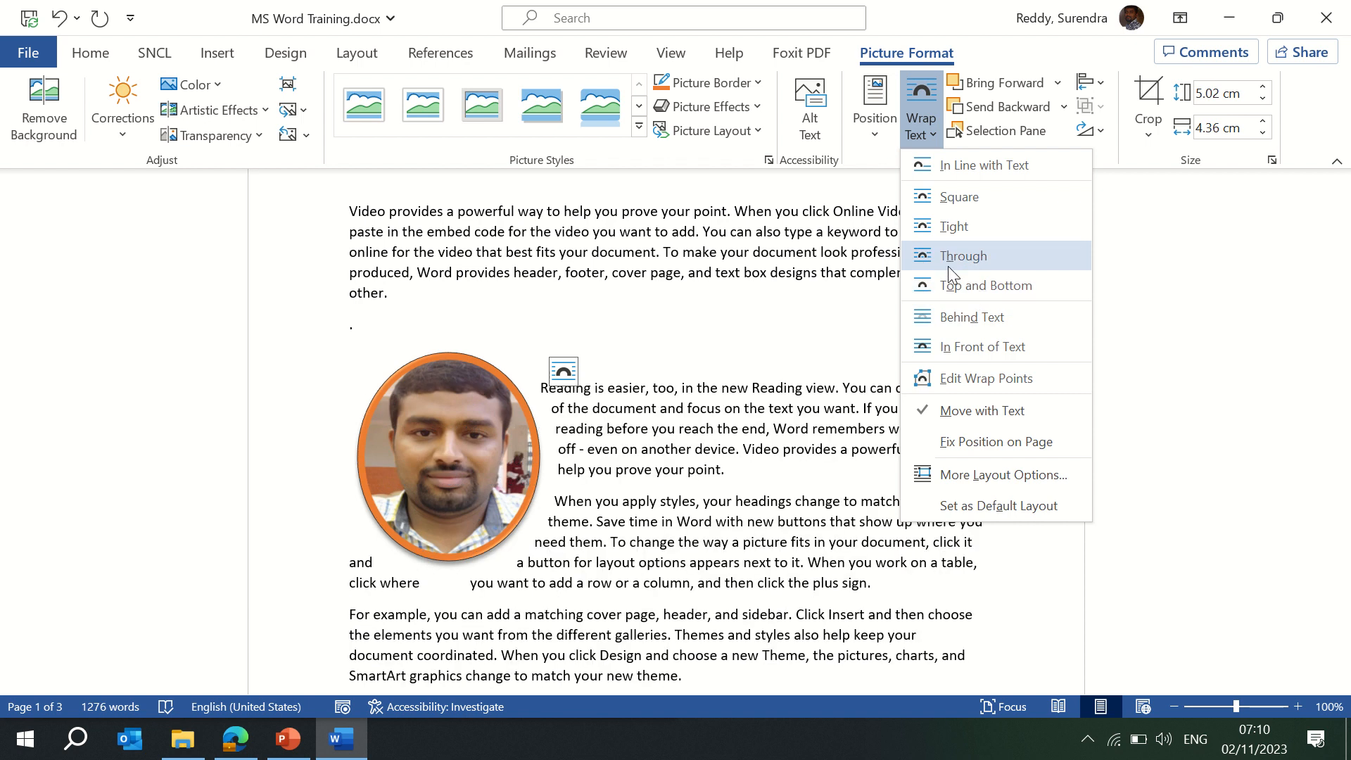
left_click(939, 230)
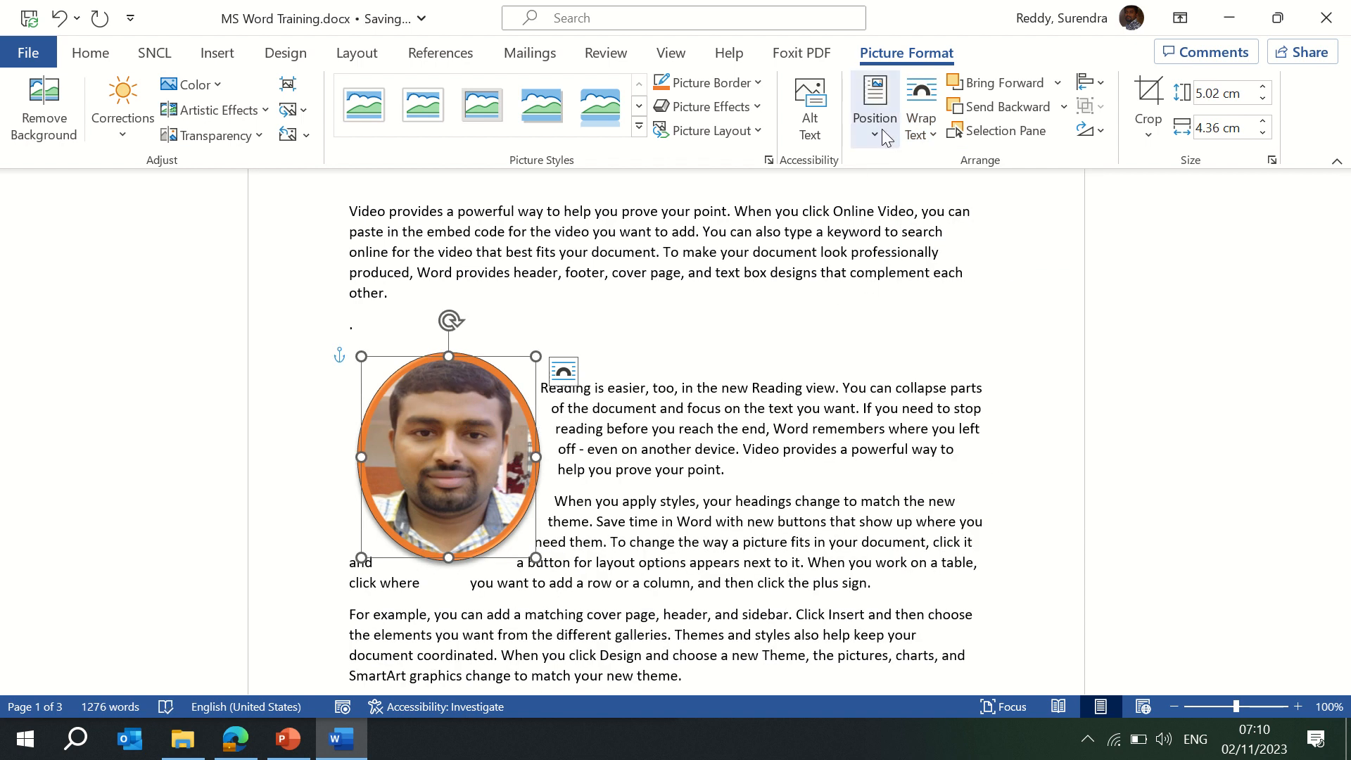
left_click(1154, 137)
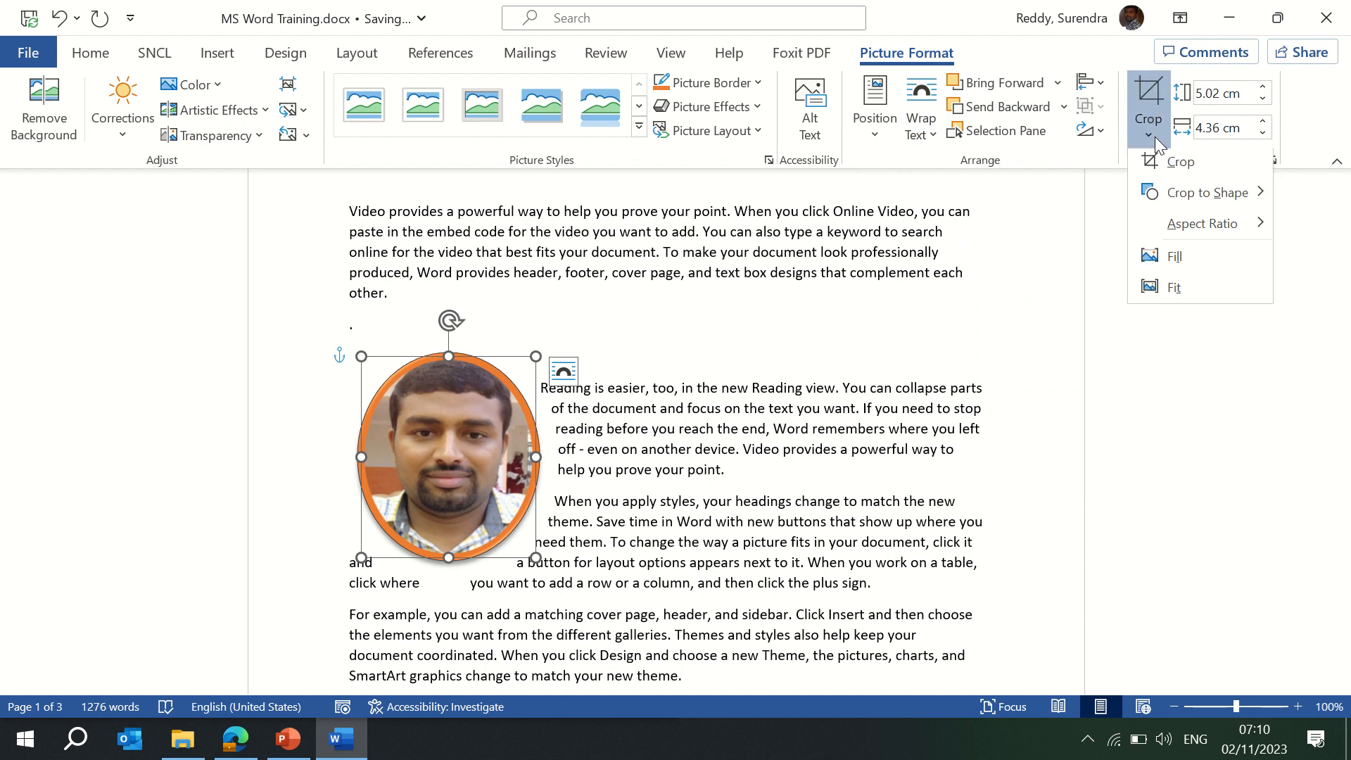
Crop the photo, trimming its top-left edge and repositioning it inside the oval.
left_click(1181, 169)
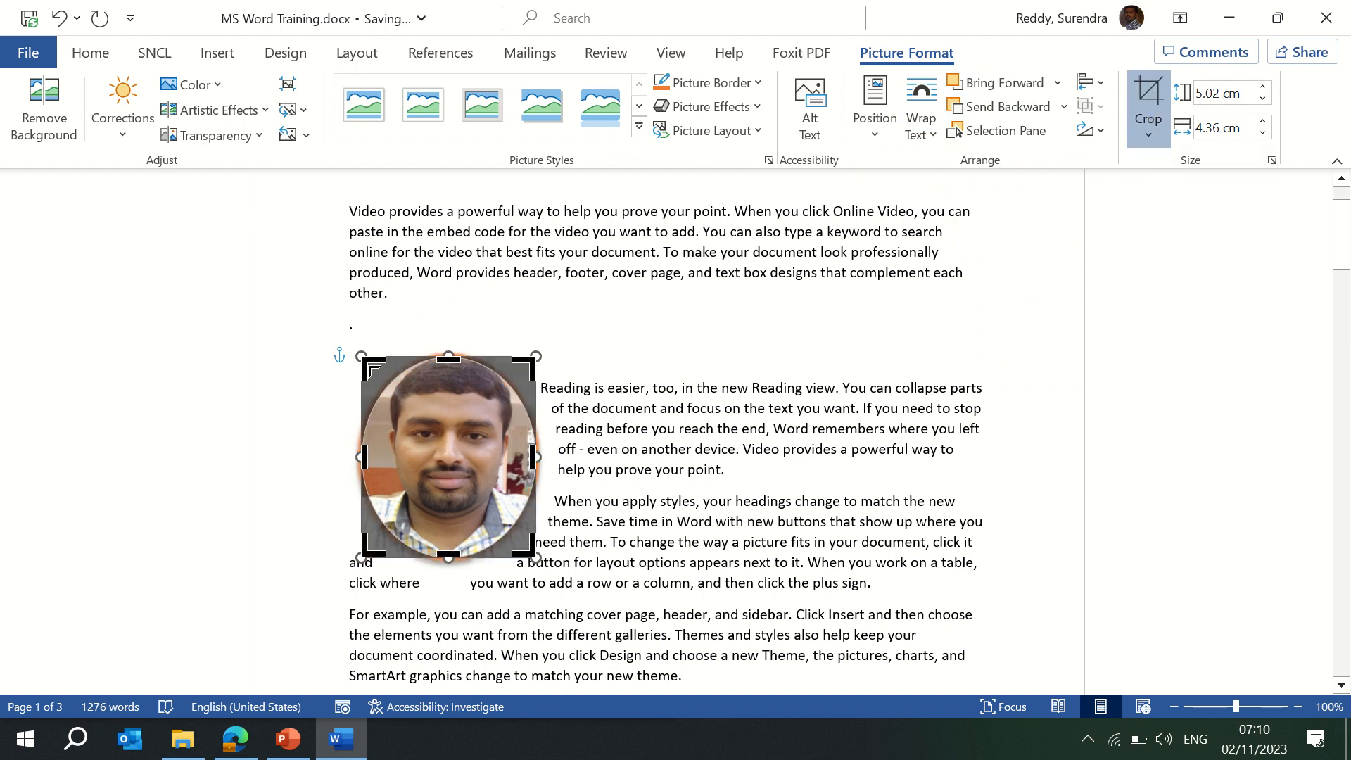
left_click_drag(372, 368, 386, 382)
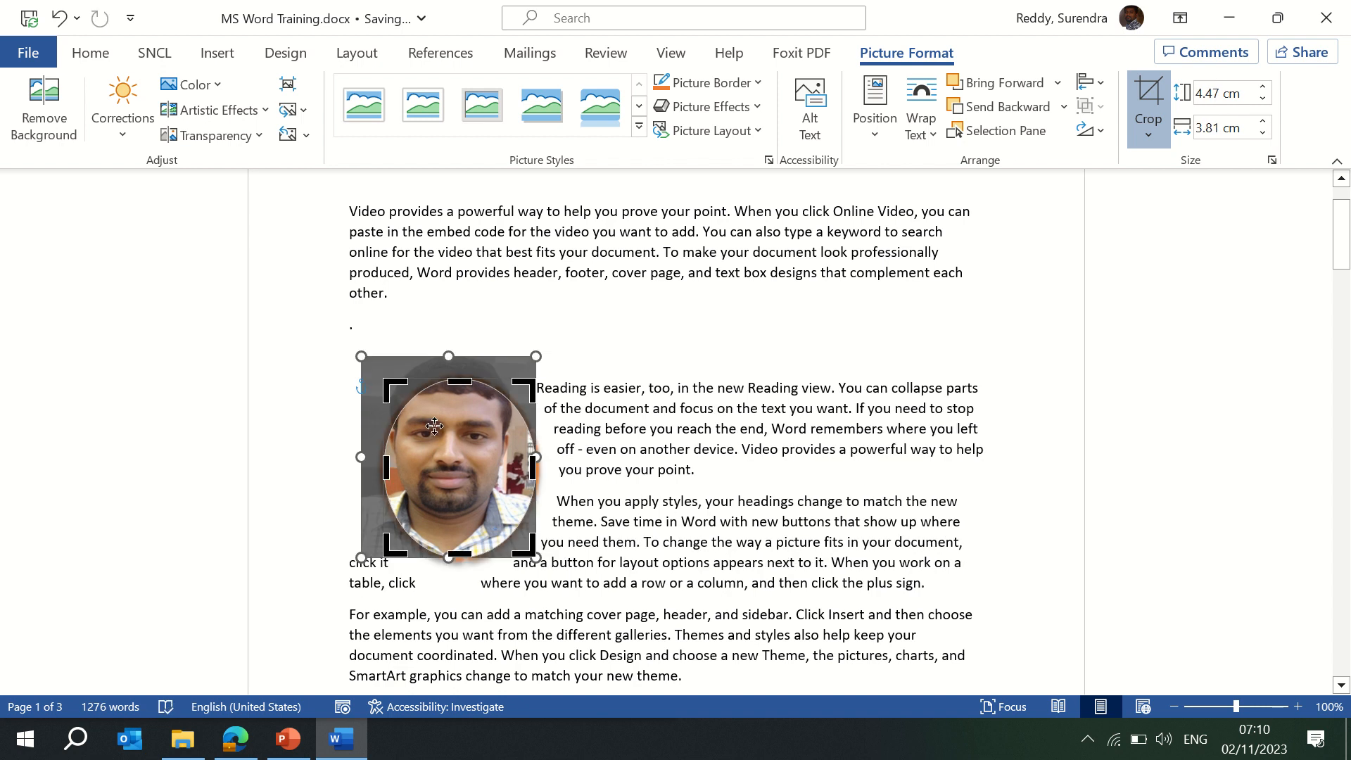
mouse_move(434, 425)
left_mouse_down()
mouse_move(419, 408)
mouse_move(454, 465)
mouse_move(439, 446)
left_mouse_up()
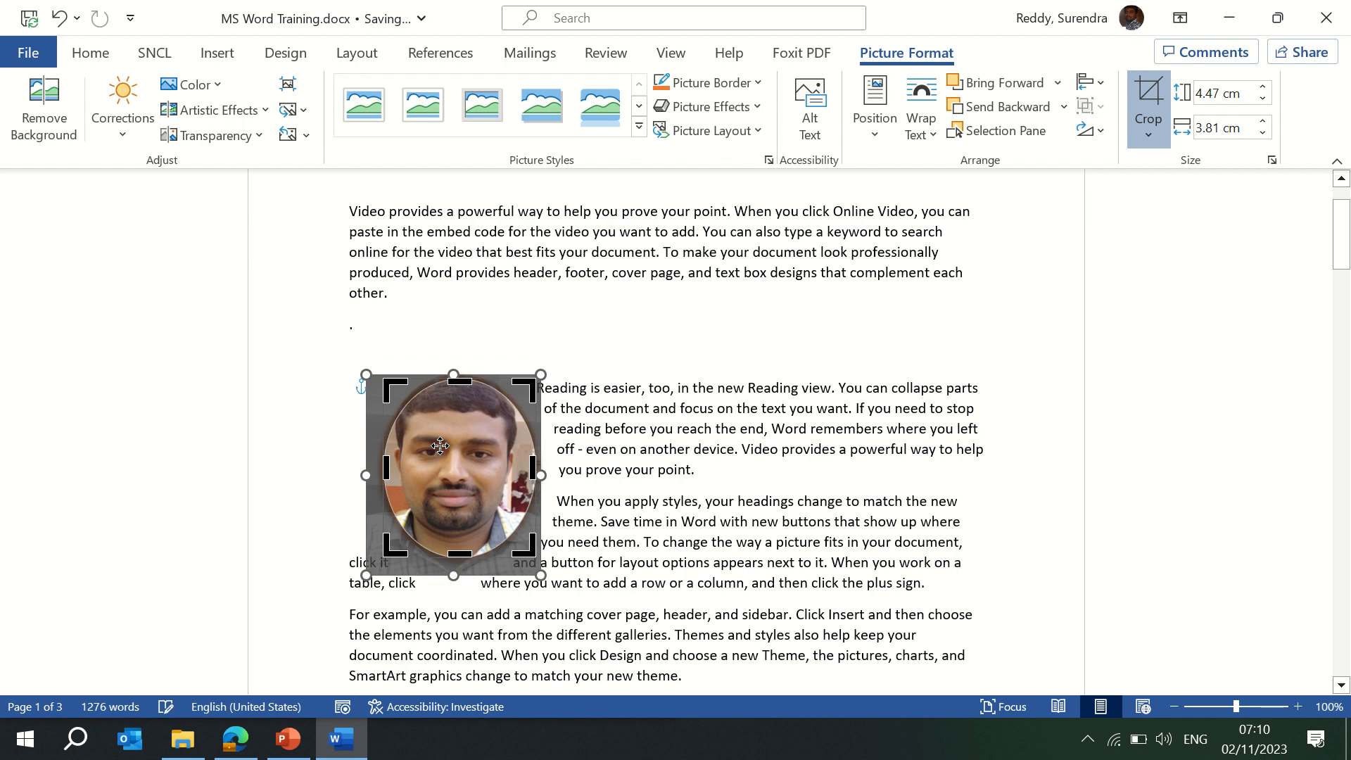
left_click(892, 368)
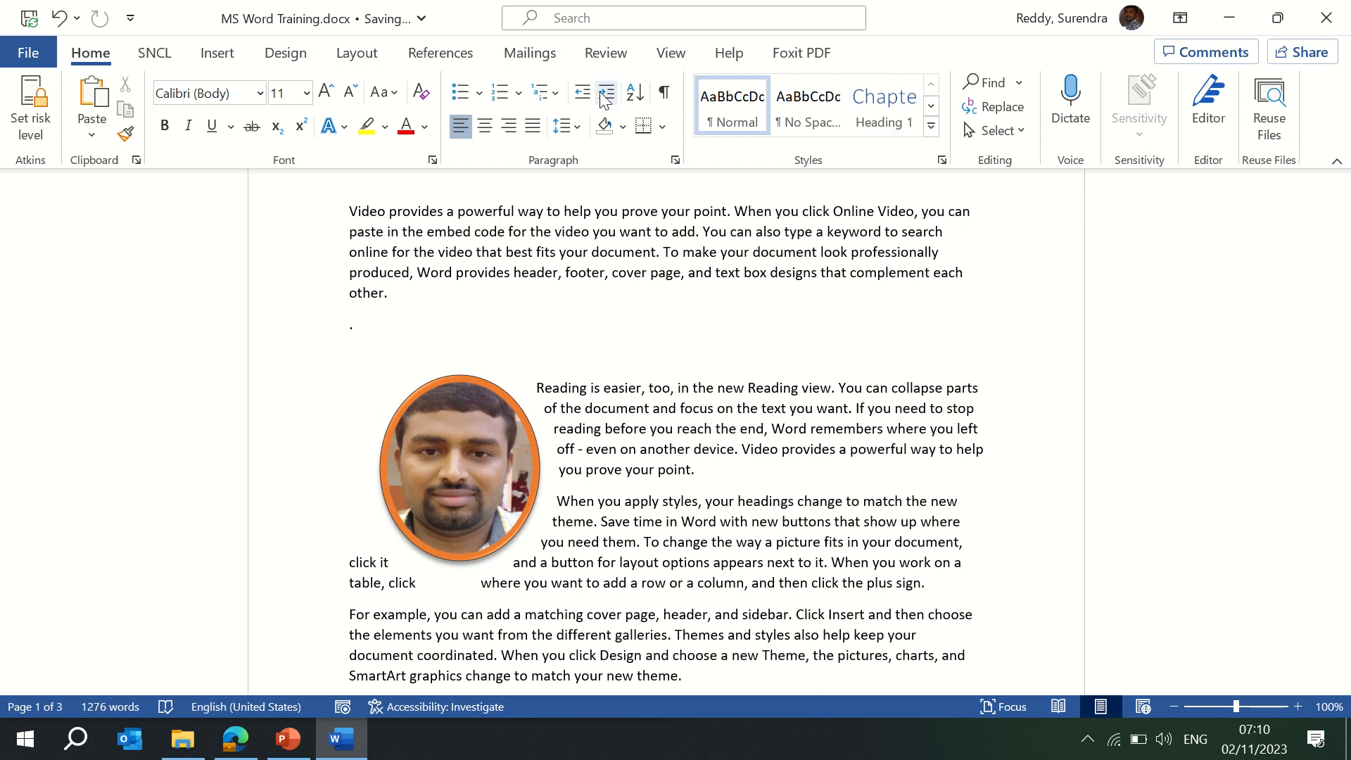
Set the photo's shape height and width to 5 cm each.
left_click(507, 395)
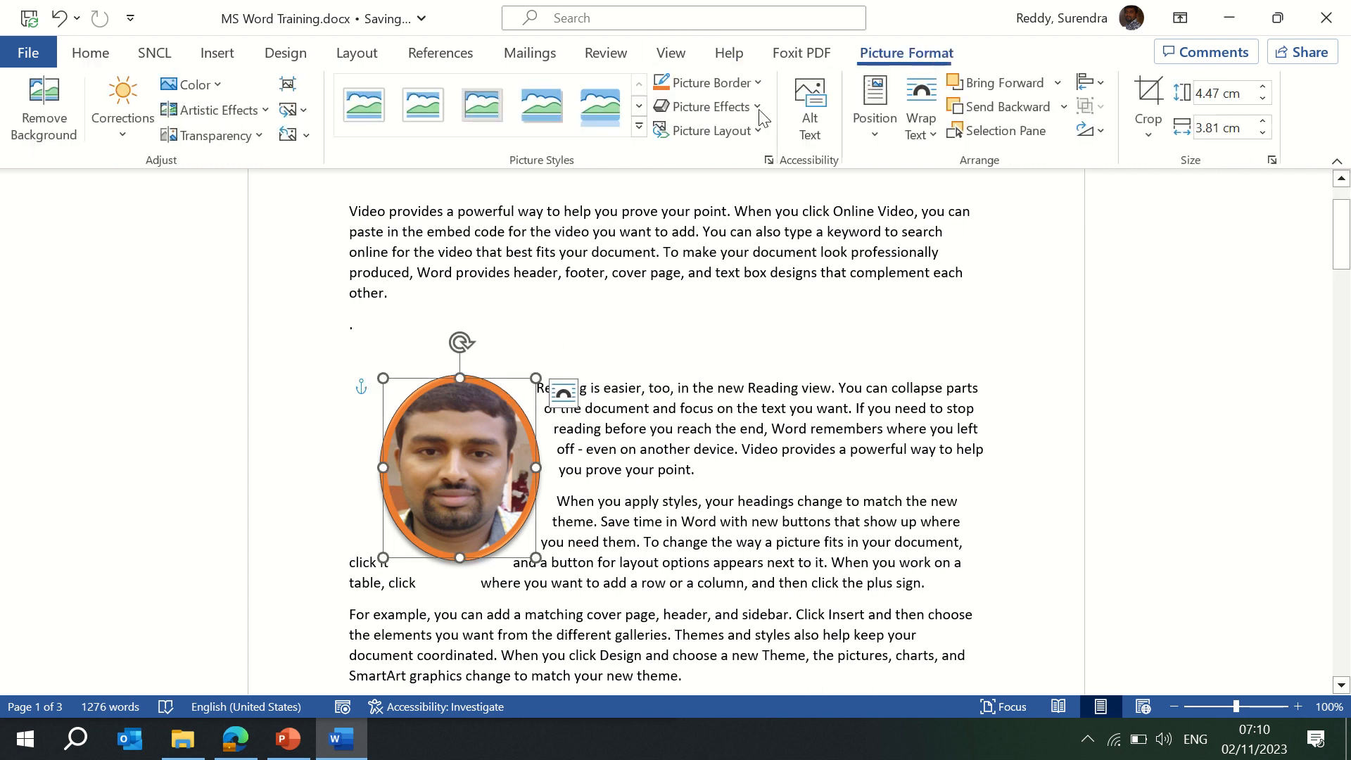
left_click(1243, 93)
type("5")
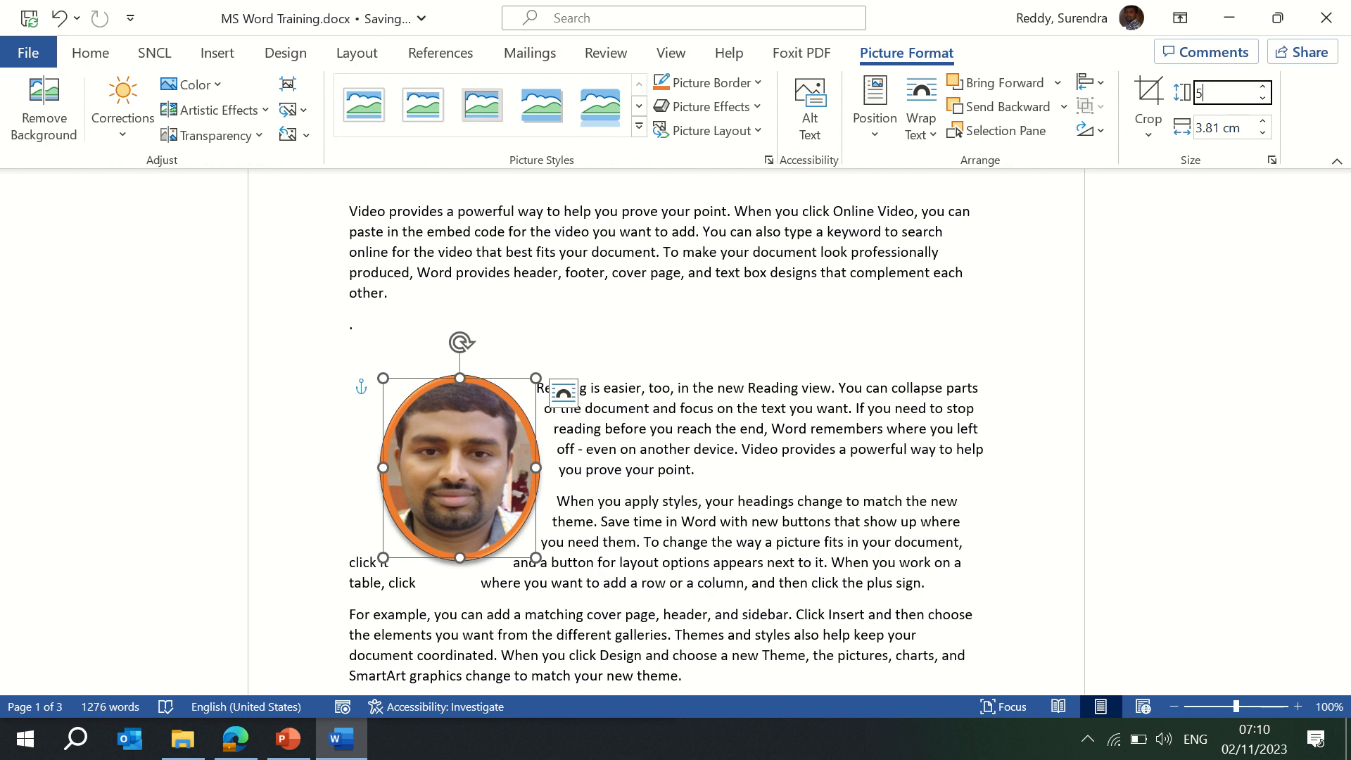
key("Return")
key("Escape")
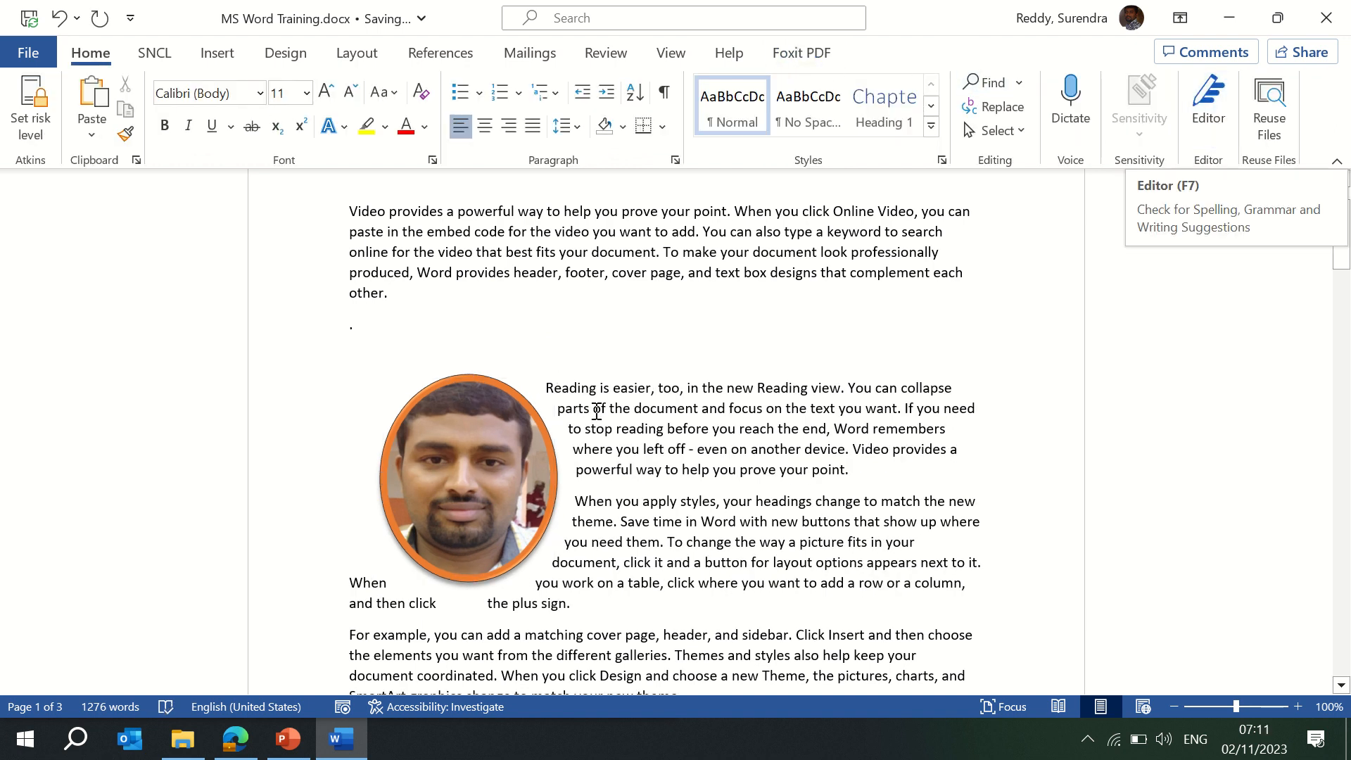
left_click(524, 443)
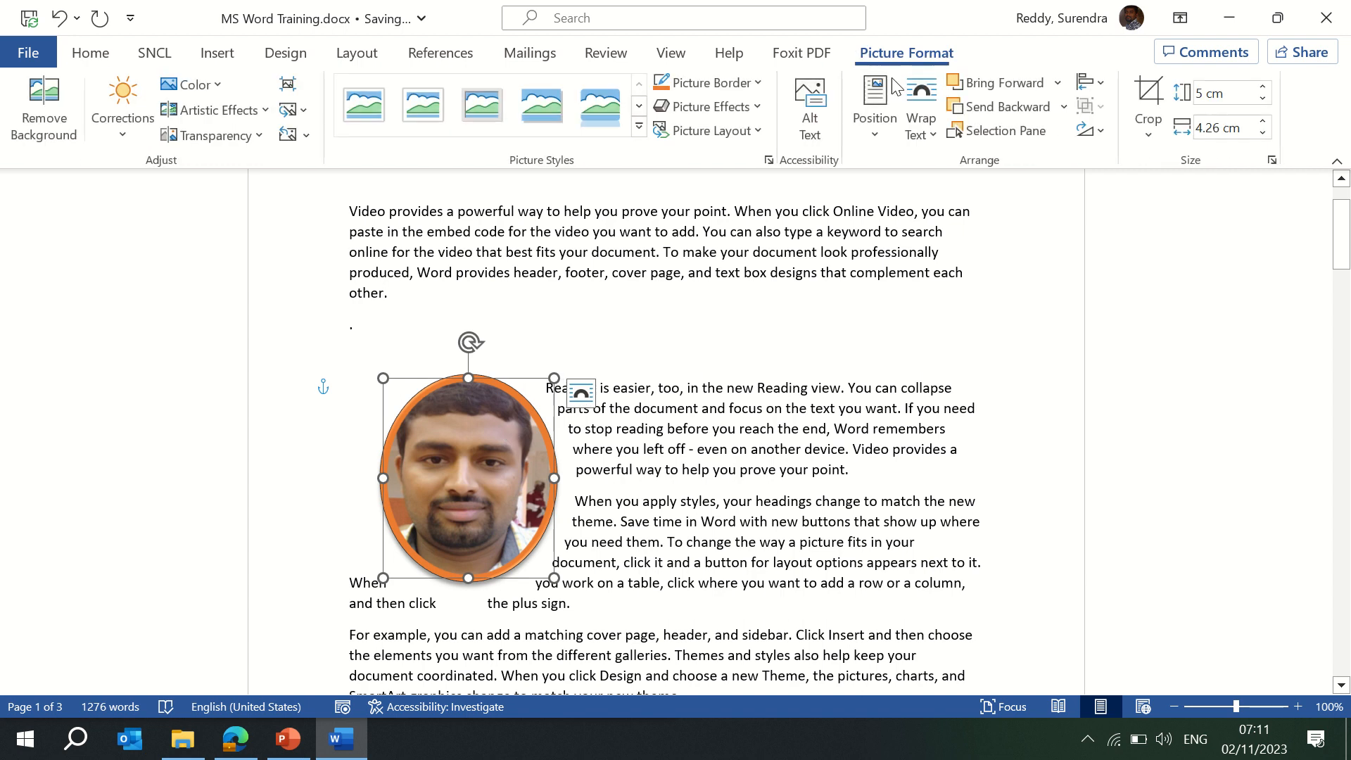
left_click(1234, 124)
type("5")
key("Return")
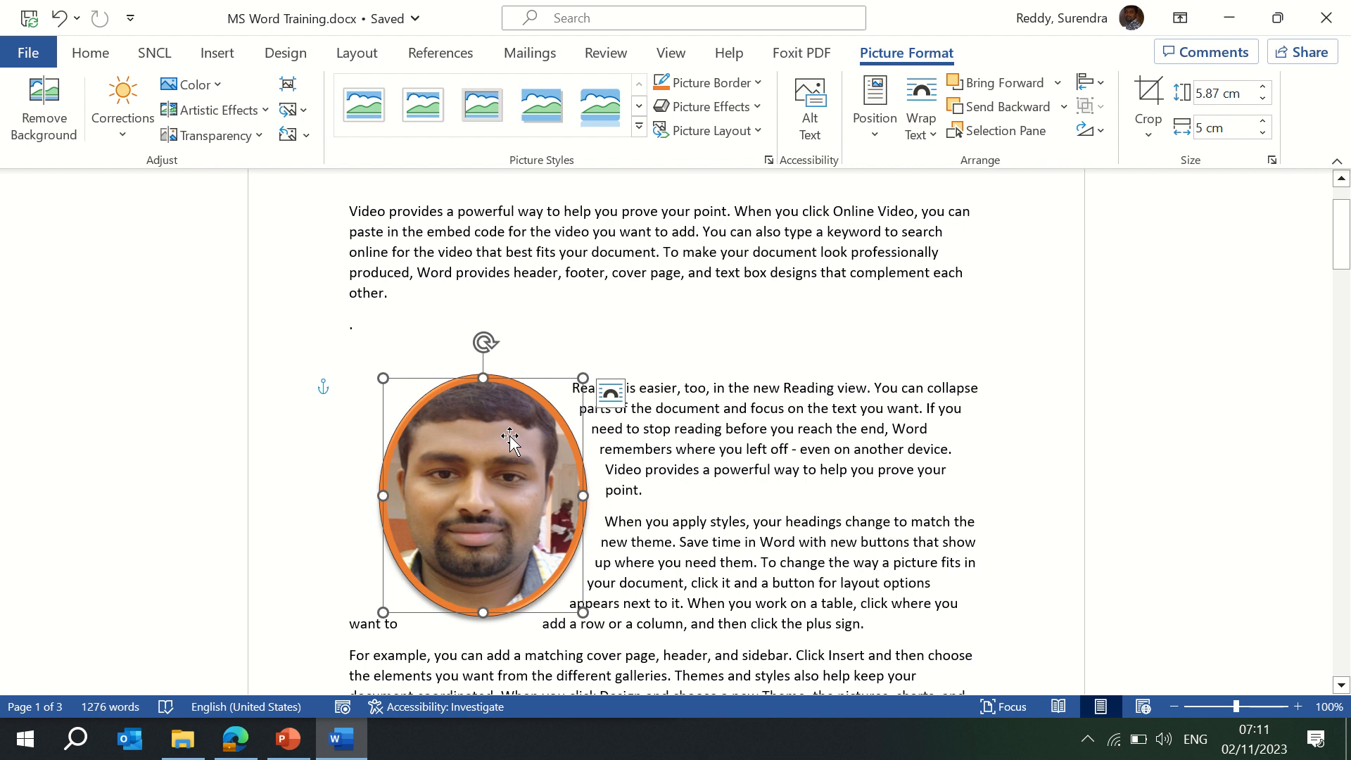
Look through the Insert tab's Pictures and Shapes menus, then deselect the photo and scroll down.
left_click(217, 53)
left_click(213, 134)
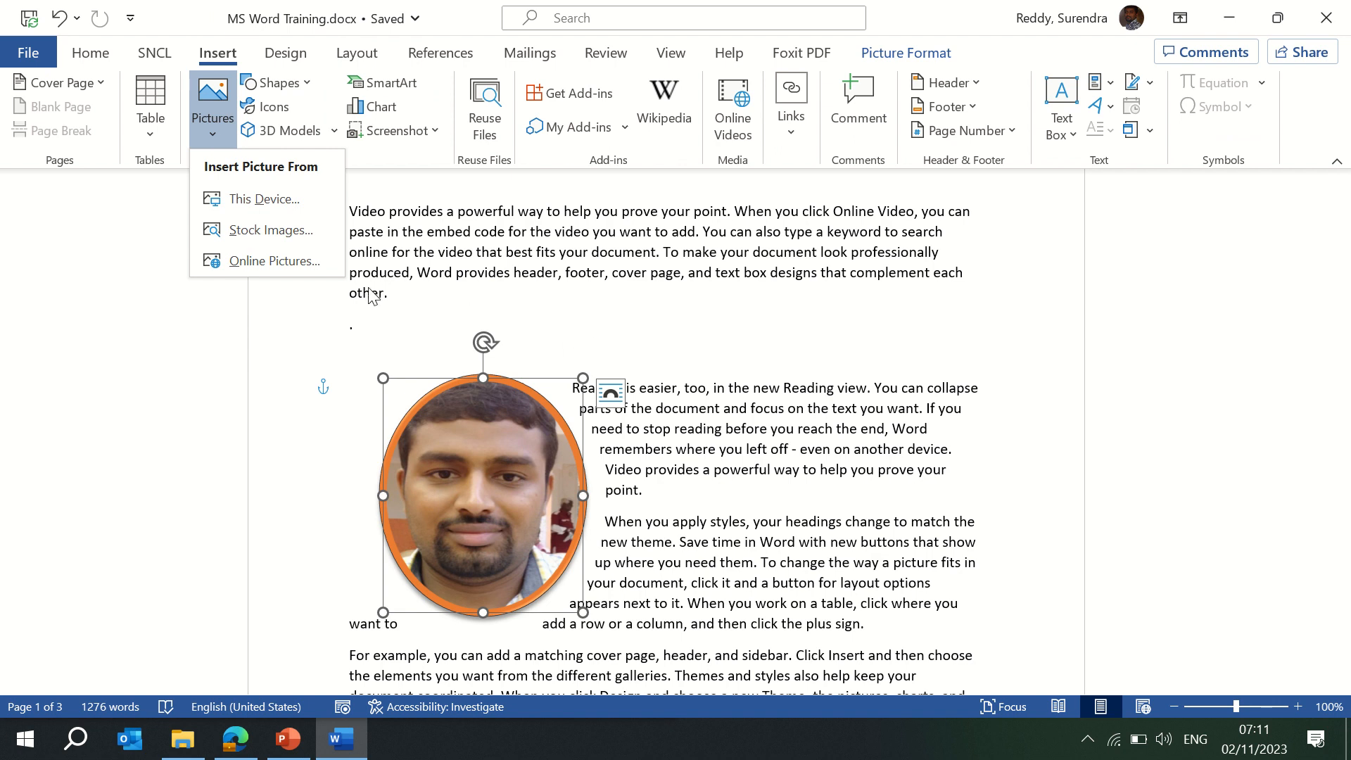
left_click(374, 334)
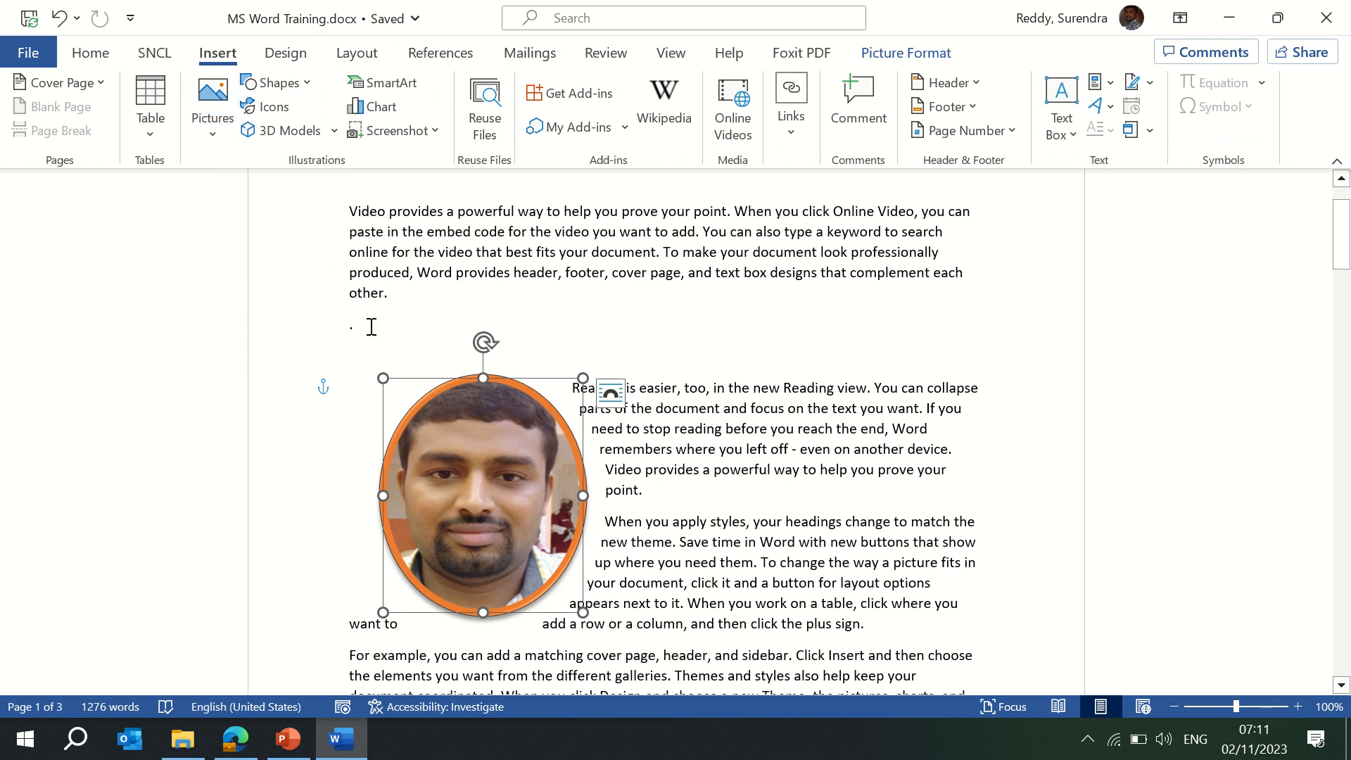
left_click(307, 85)
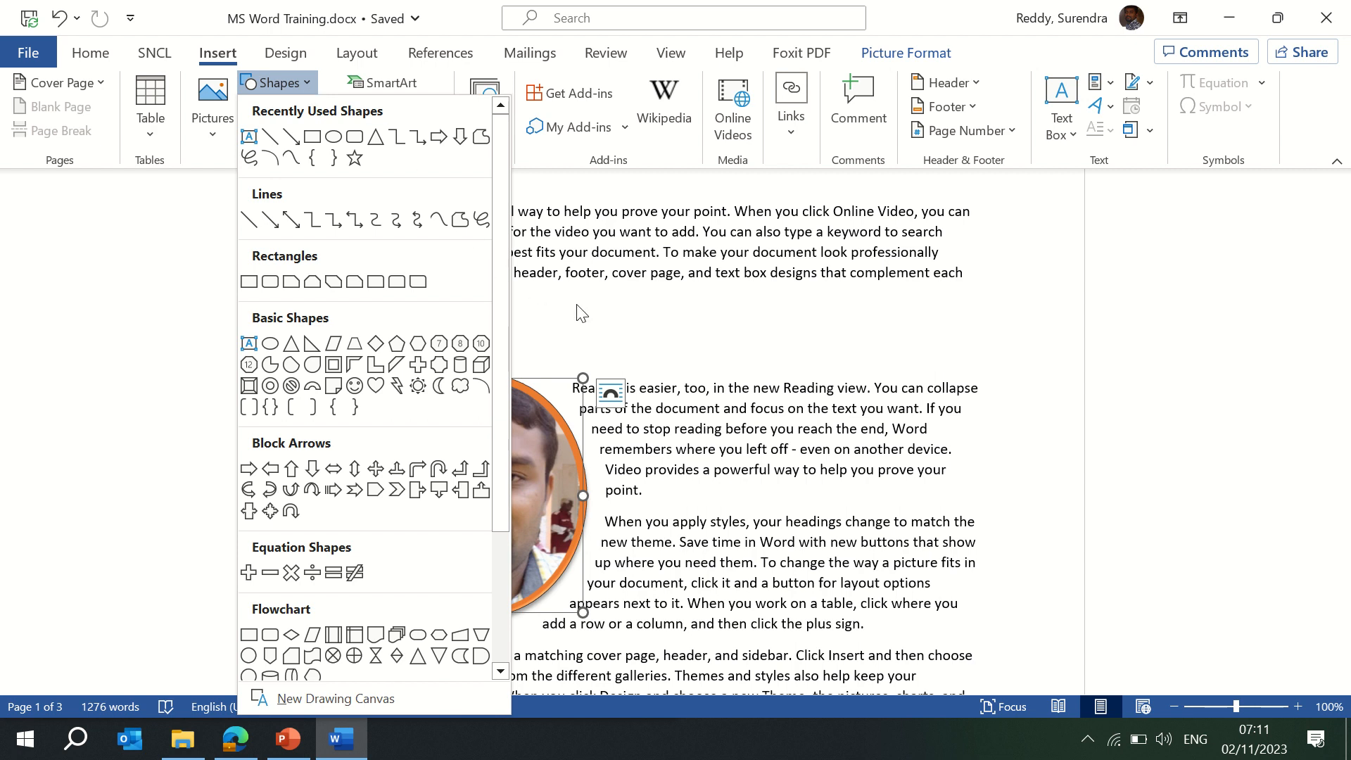
left_click(652, 314)
left_click(941, 327)
scroll(941, 329, "down", 15)
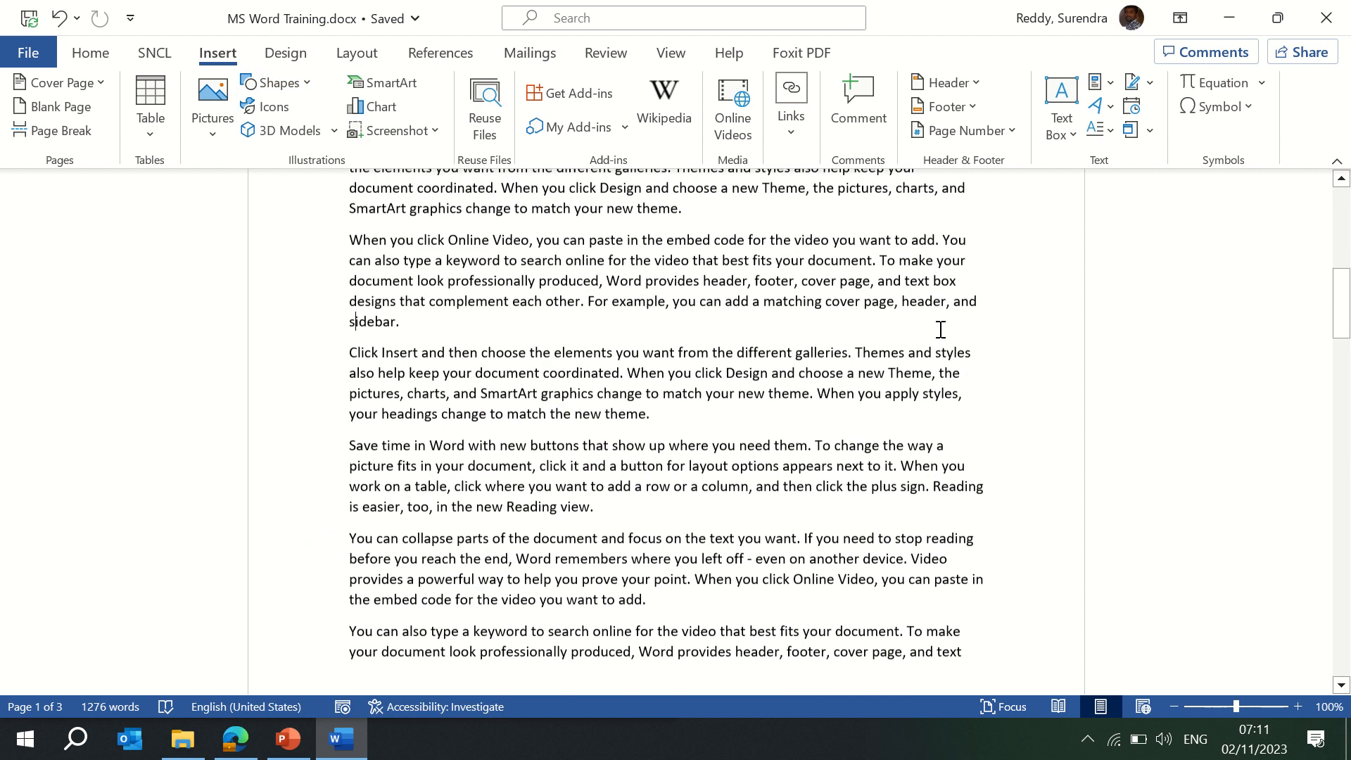
On page 3, undo the last change and open the Shapes gallery.
scroll(941, 329, "down", 8)
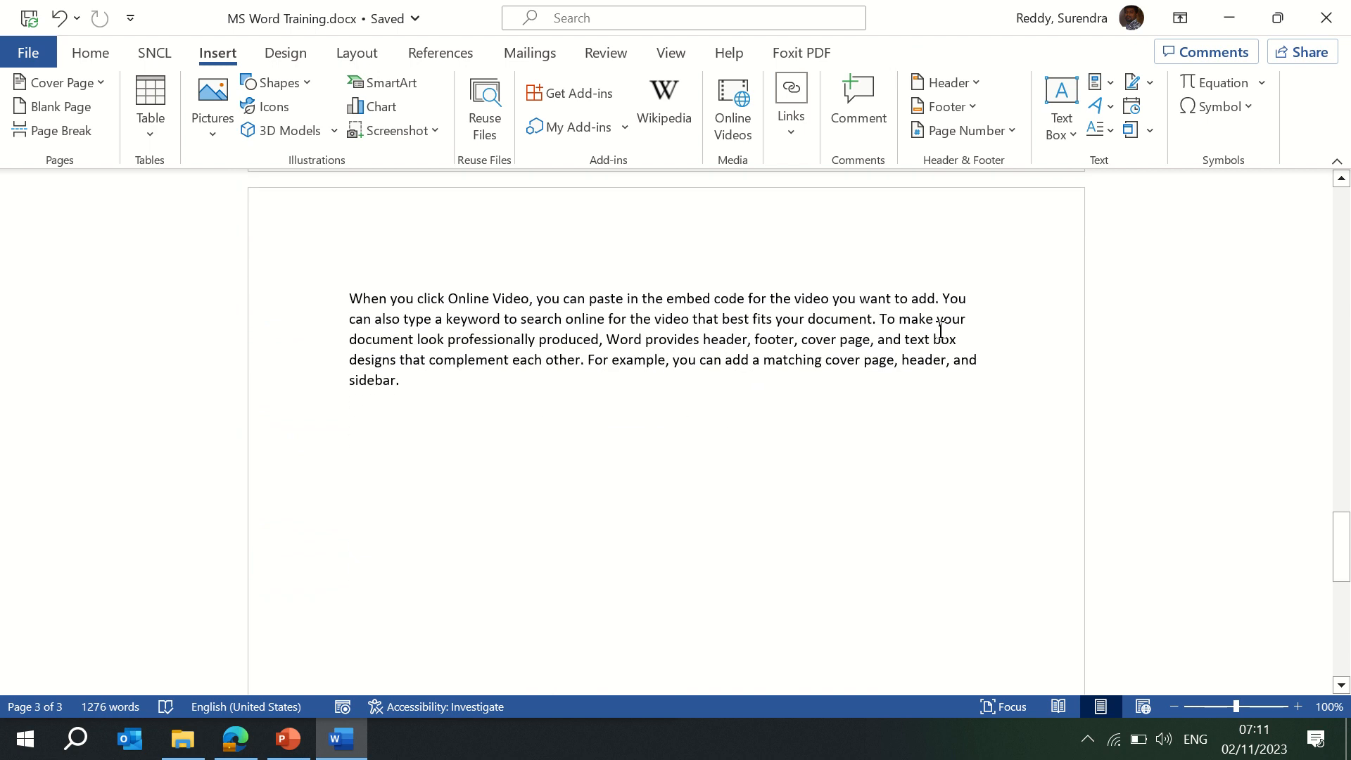
key("ctrl+z")
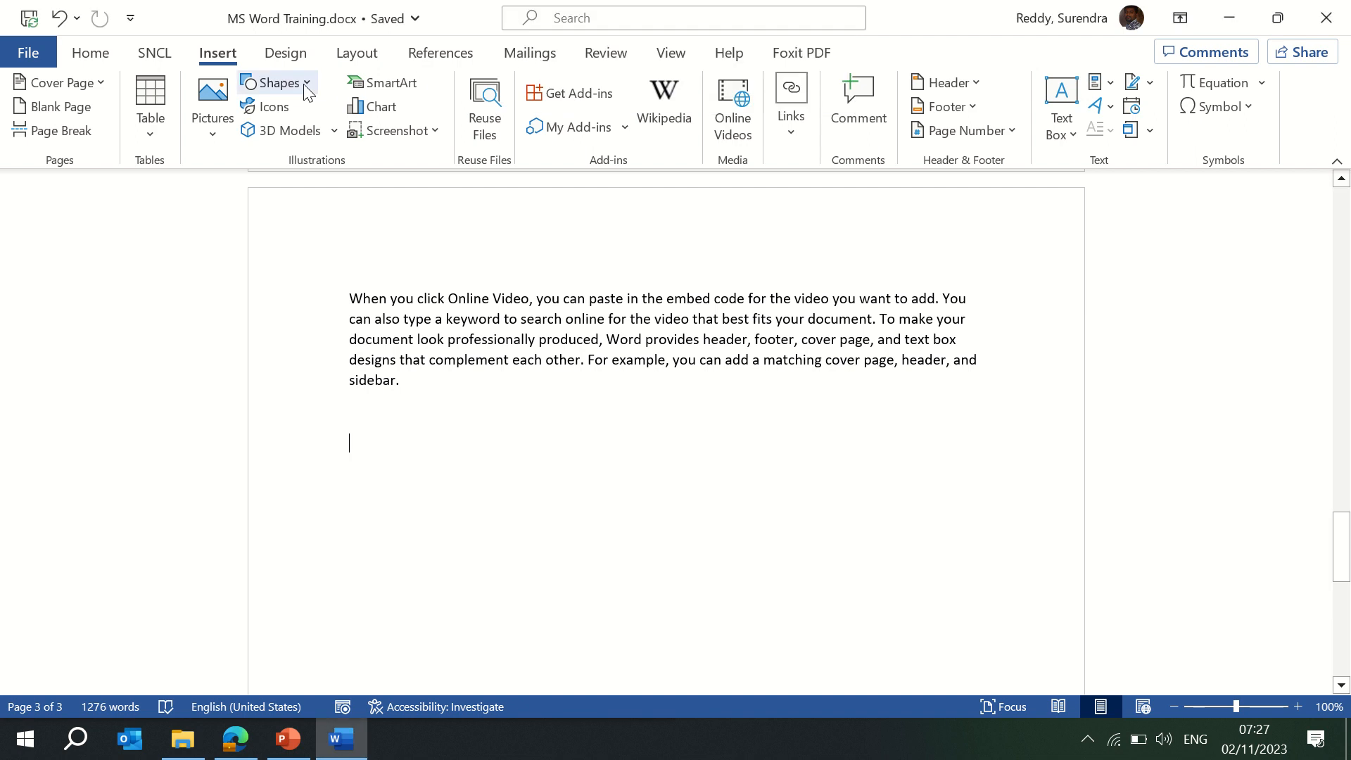
left_click(305, 84)
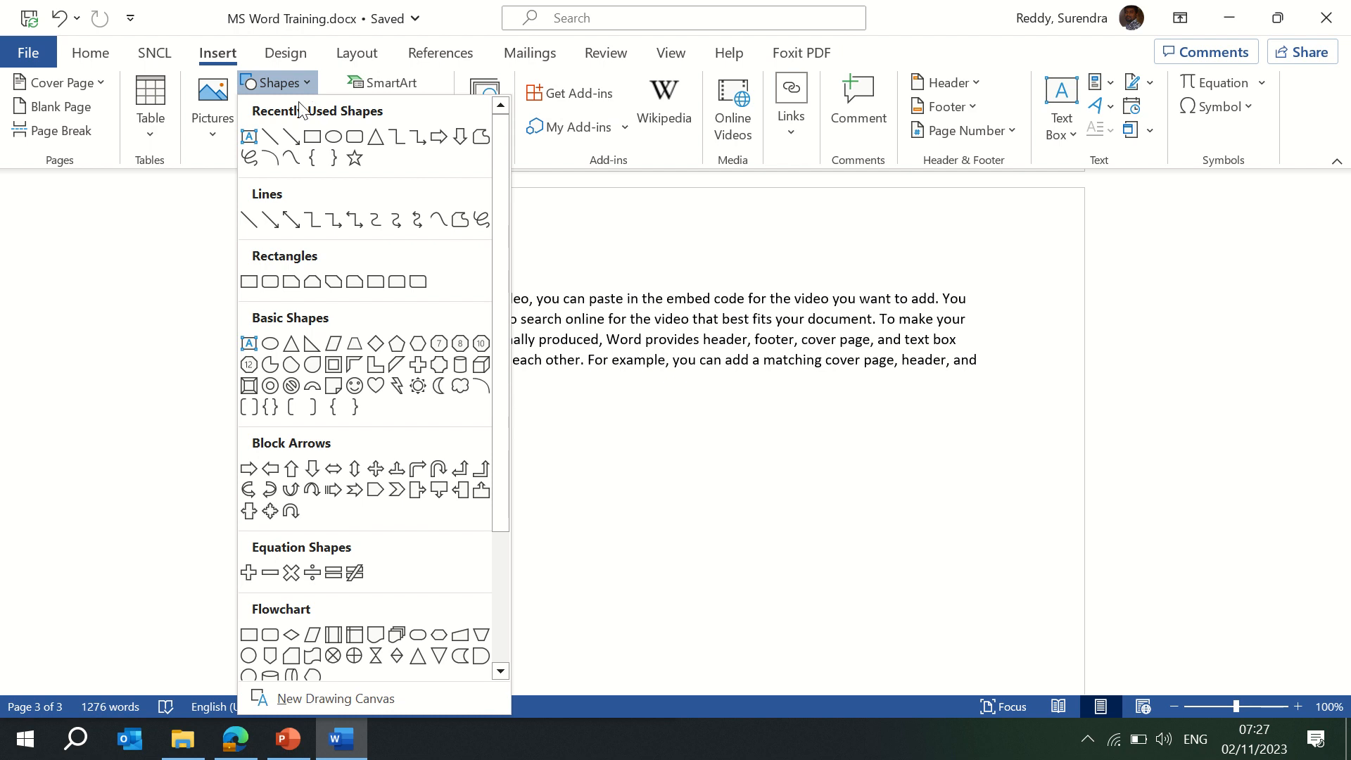
Draw a text box below page 3's last paragraph, enter the person's first name, and expand the shape styles.
left_click(250, 137)
left_click_drag(406, 433, 613, 502)
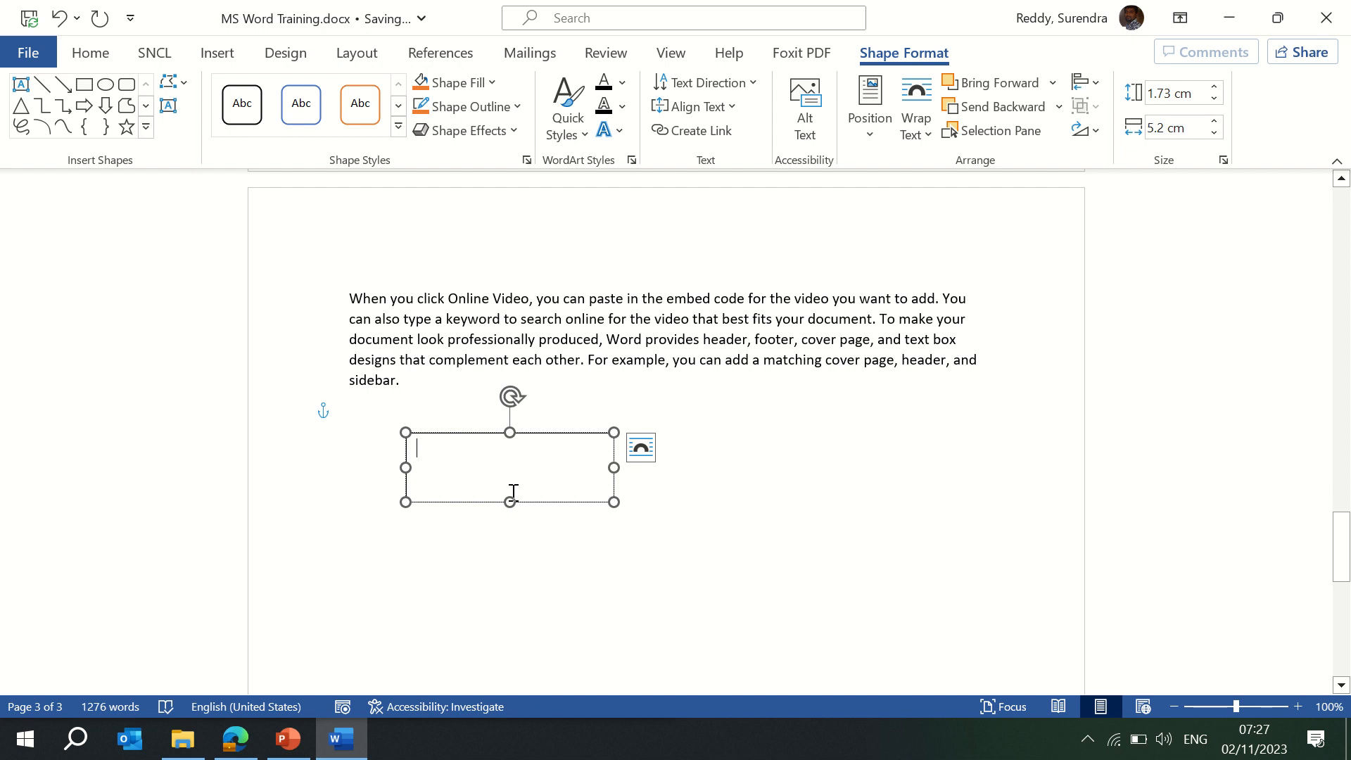
type("Surendra")
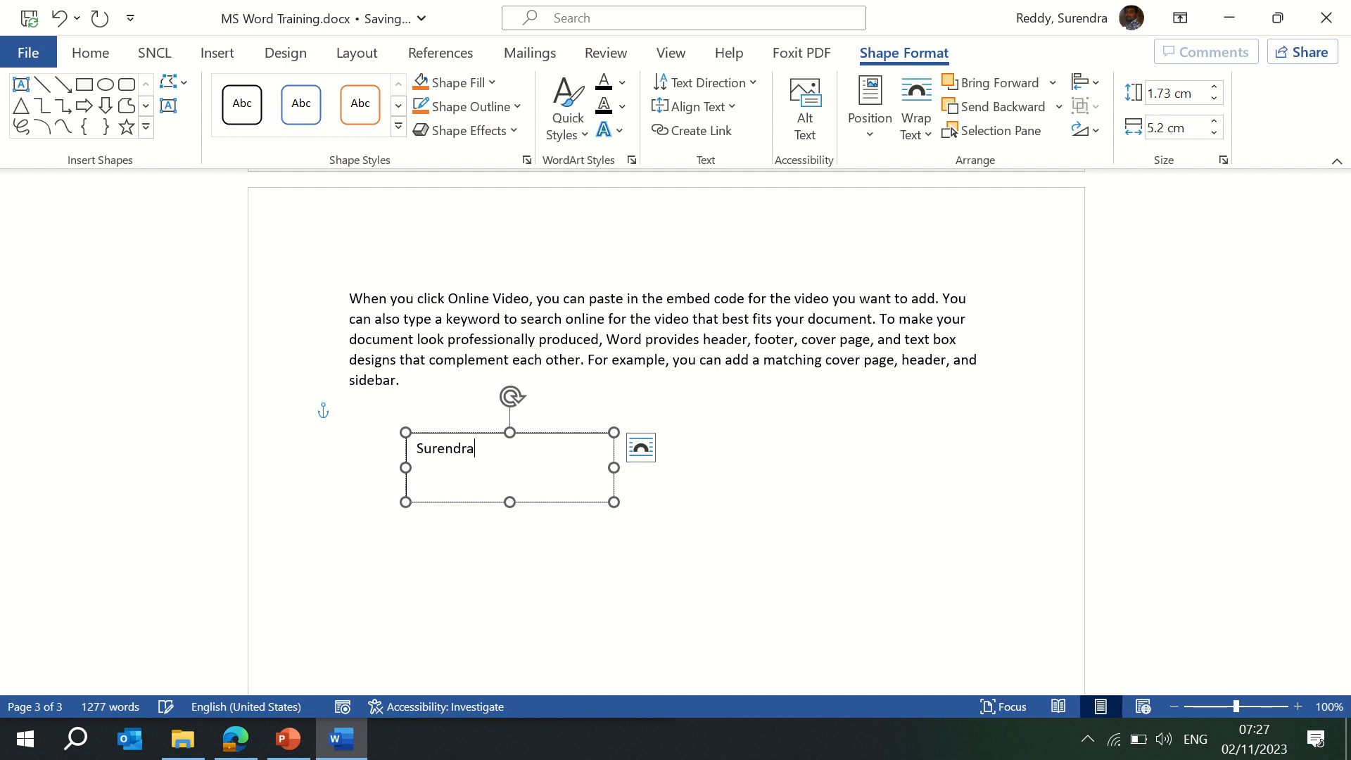
left_click(564, 435)
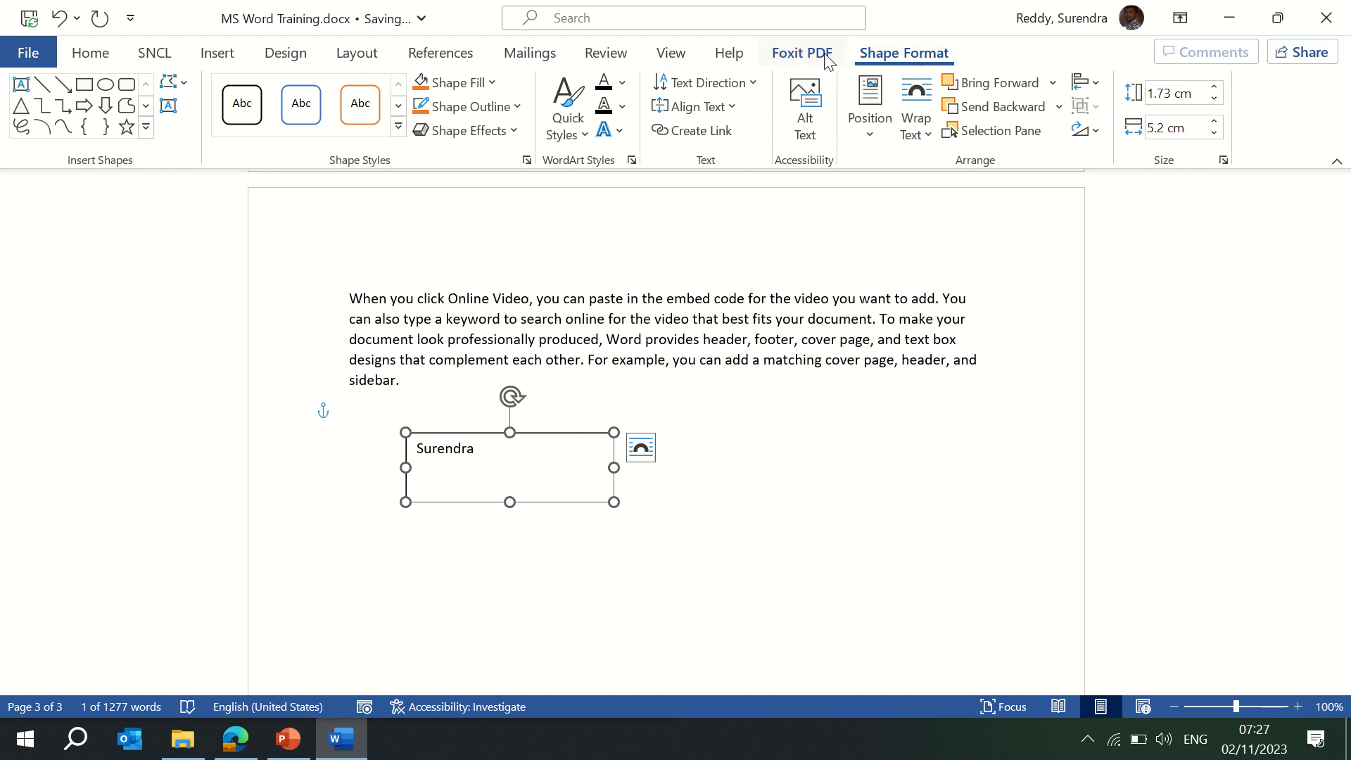
left_click(398, 127)
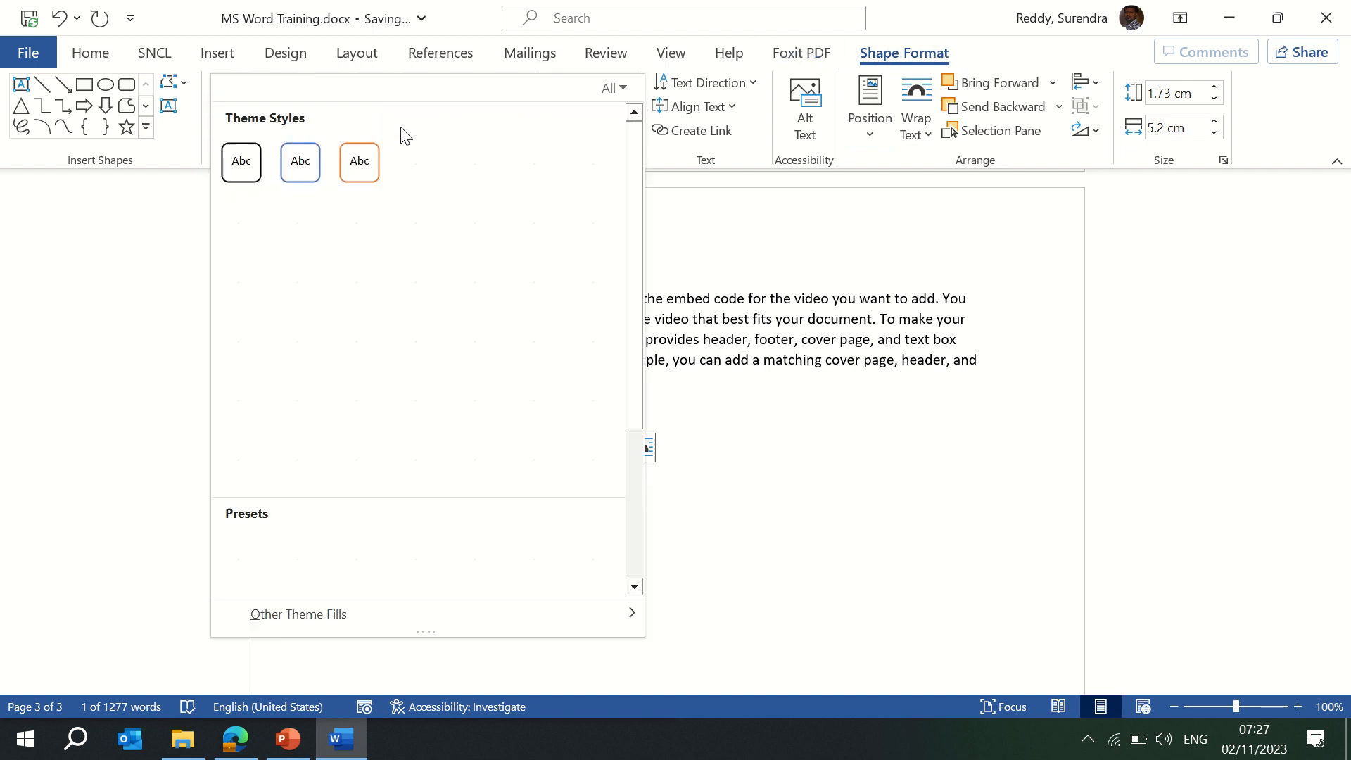
Apply a coloured filled shape style to the name box and narrow it to 2.26 cm wide.
left_click(357, 222)
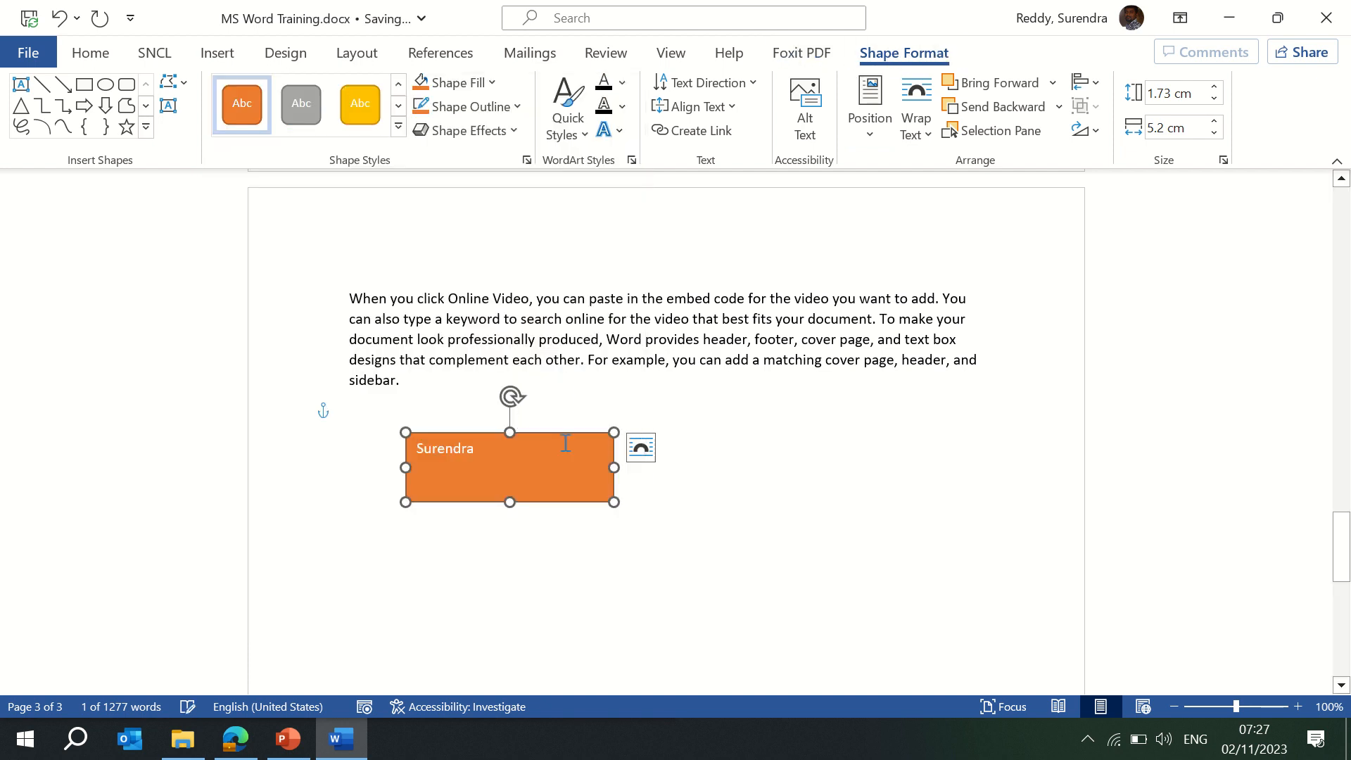
left_click_drag(606, 465, 496, 470)
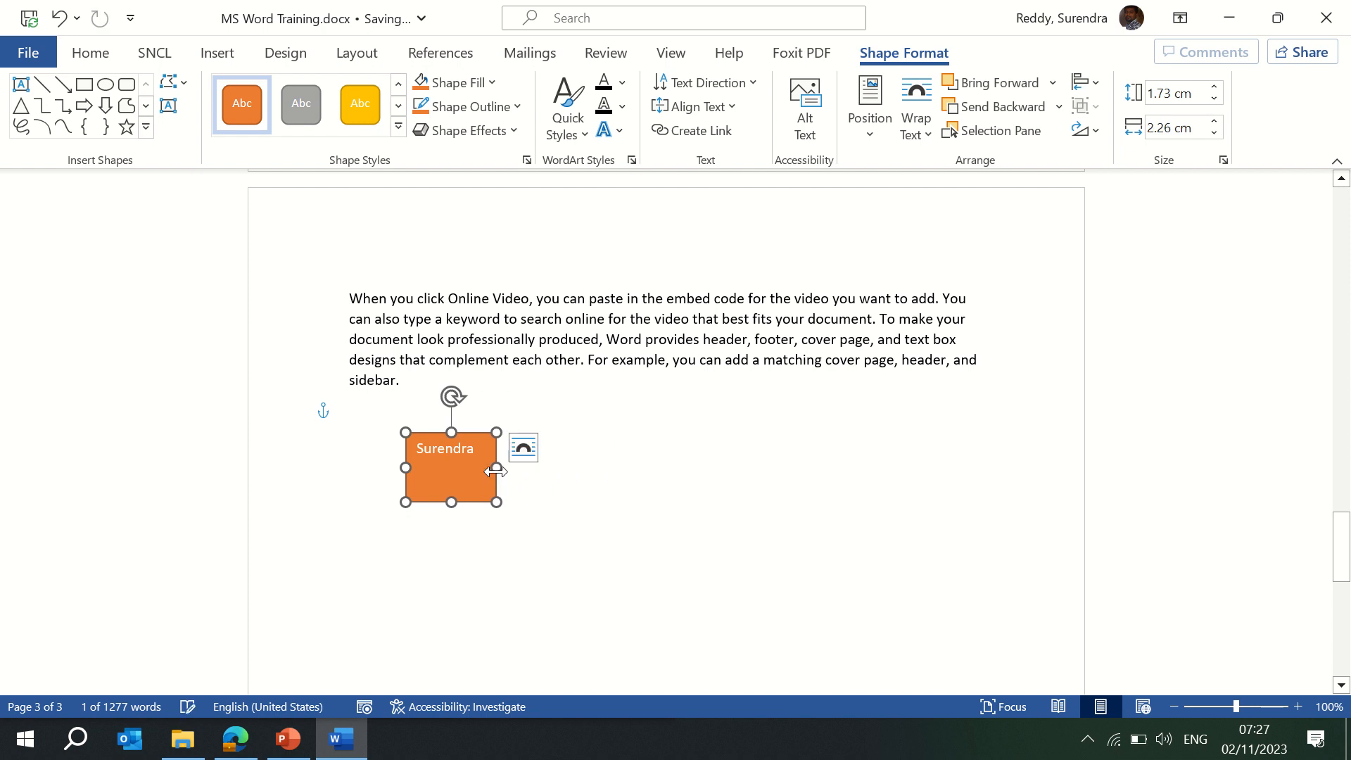
left_click(396, 126)
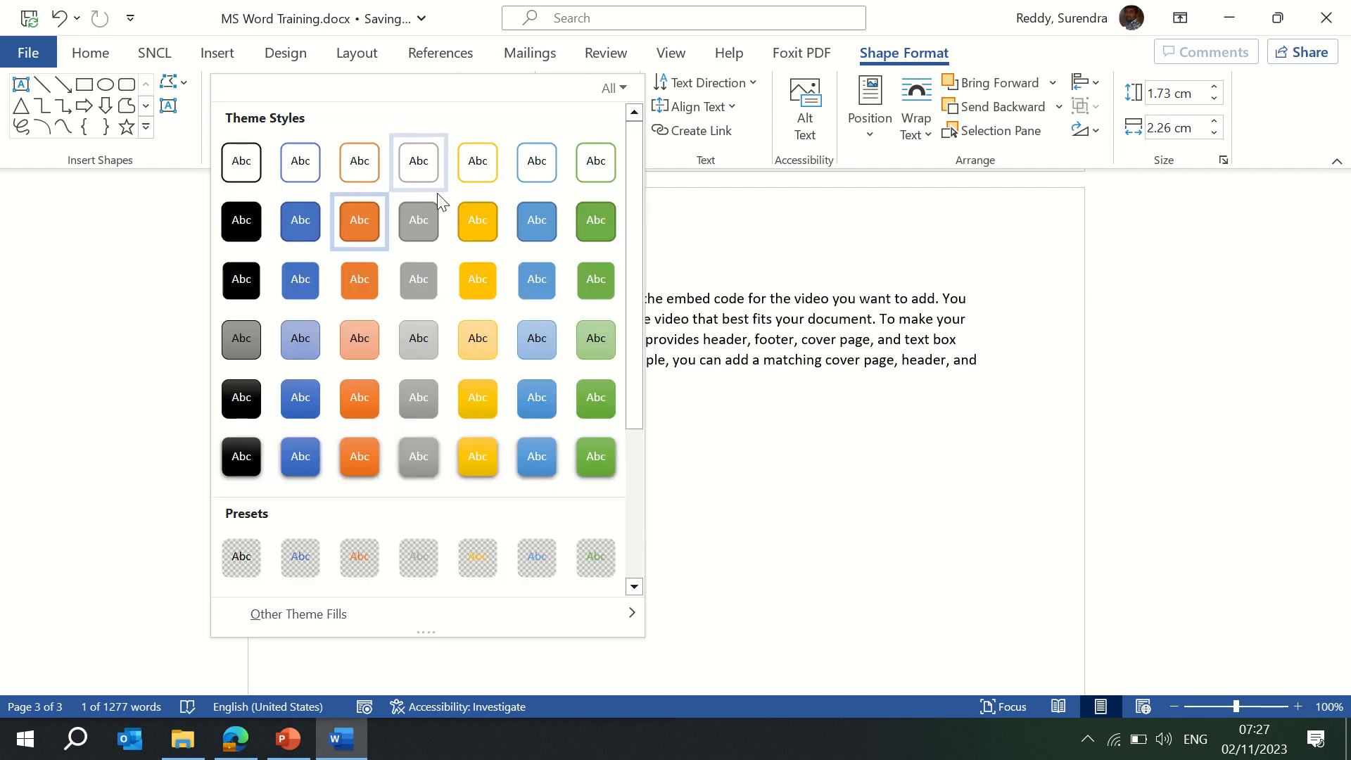
left_click(480, 223)
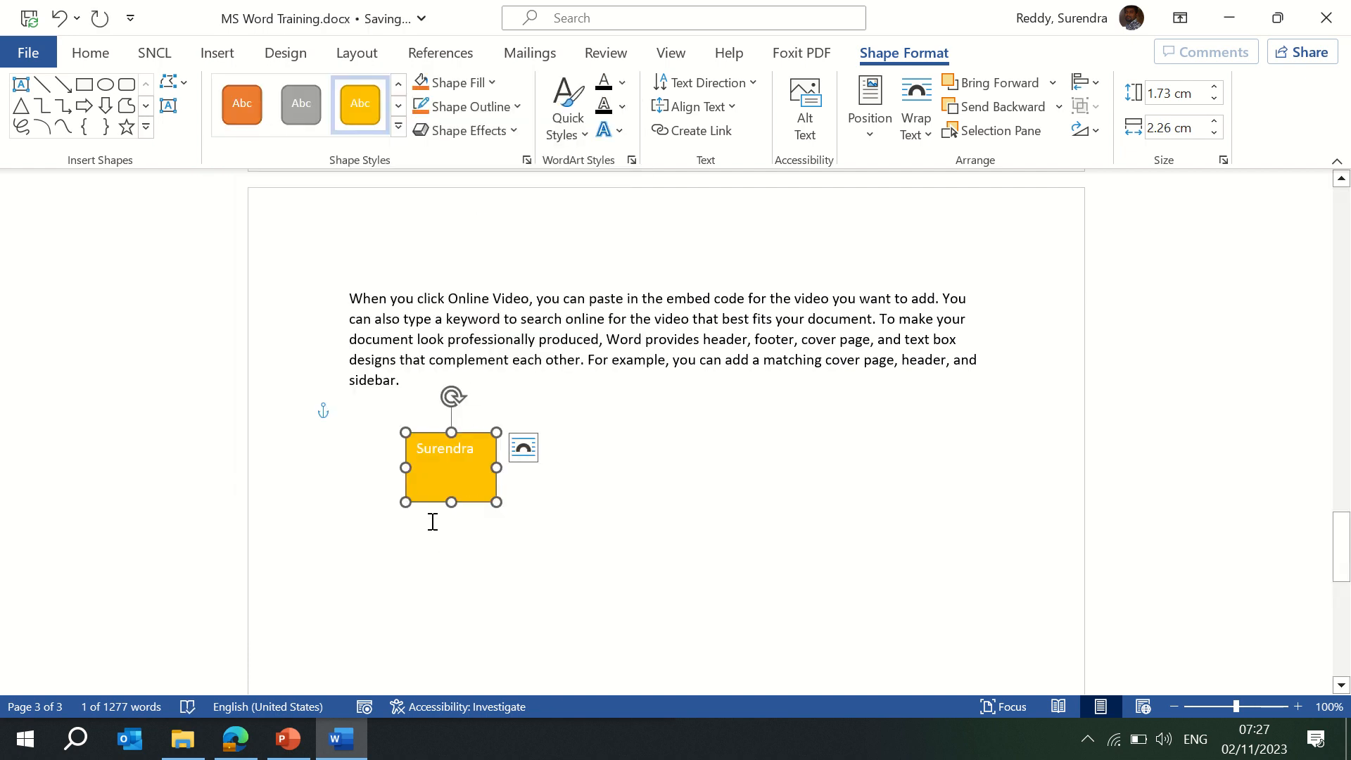
Fill the name box light green and shorten it to 1.01 cm tall.
left_click(487, 82)
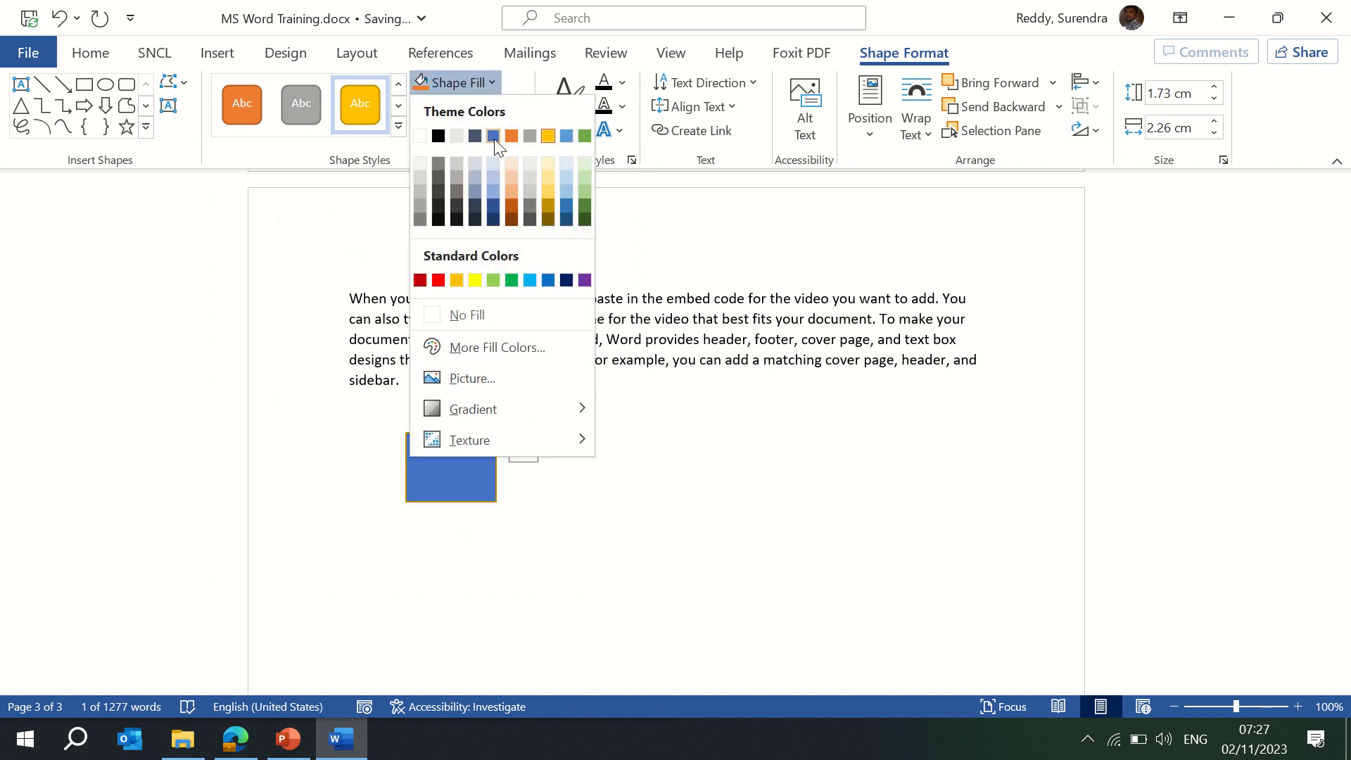
left_click(494, 136)
left_click(490, 83)
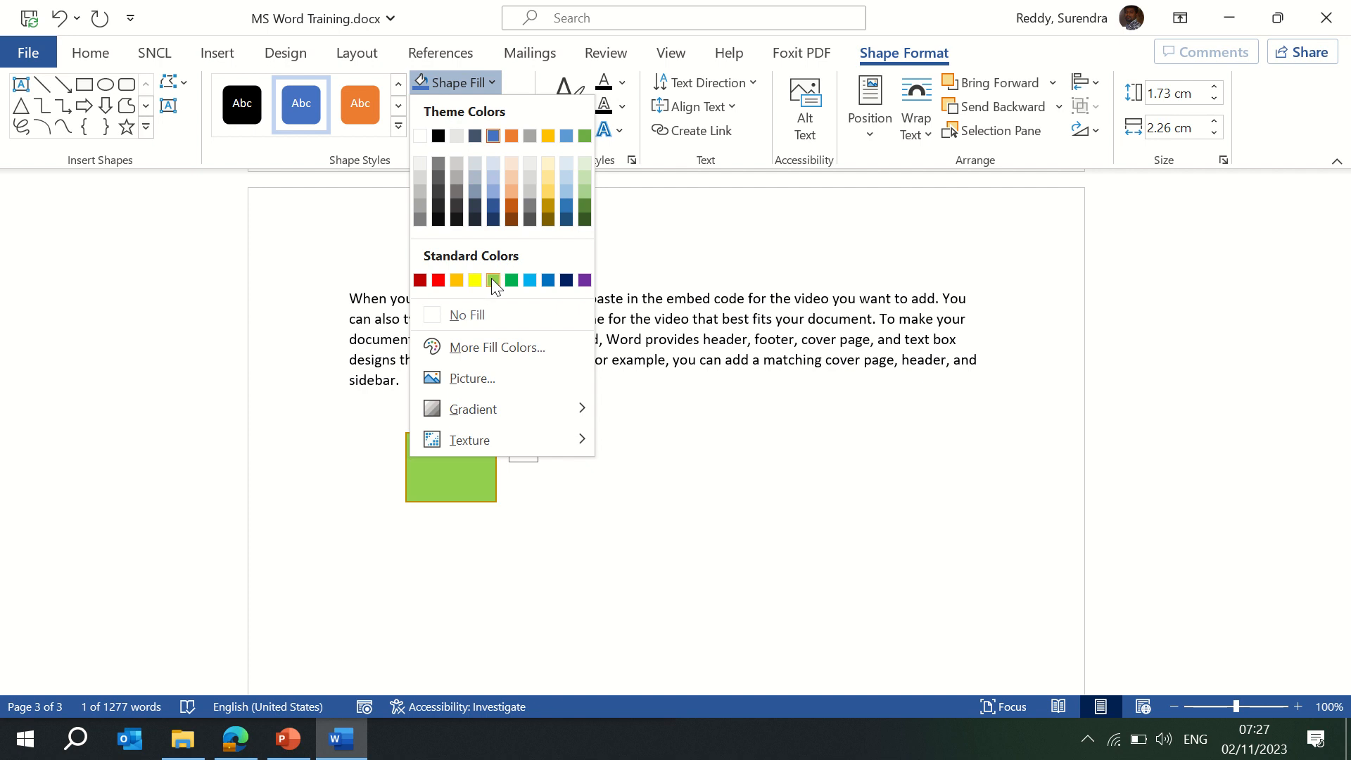
left_click(493, 280)
left_click_drag(453, 502, 453, 472)
left_click(635, 431)
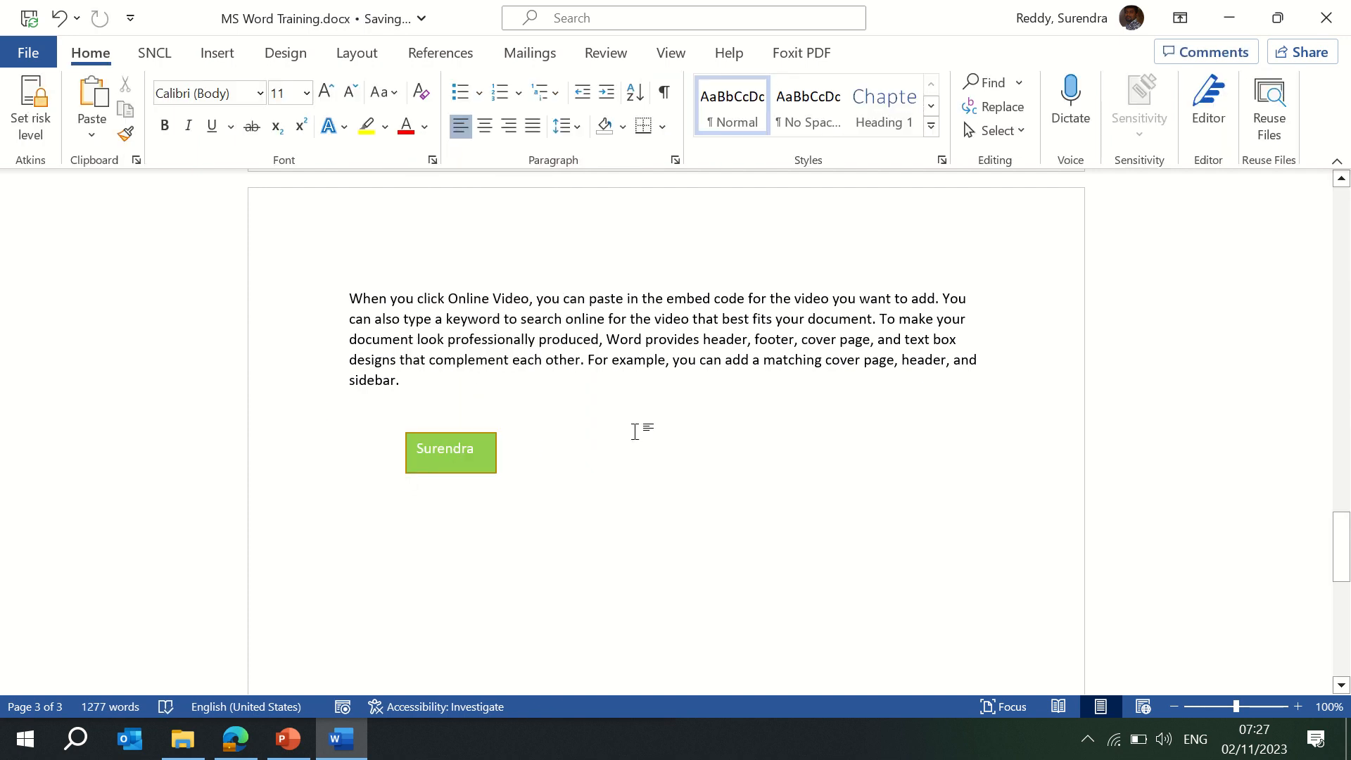
Select the green box, checking its outline options without changing them.
left_click(452, 442)
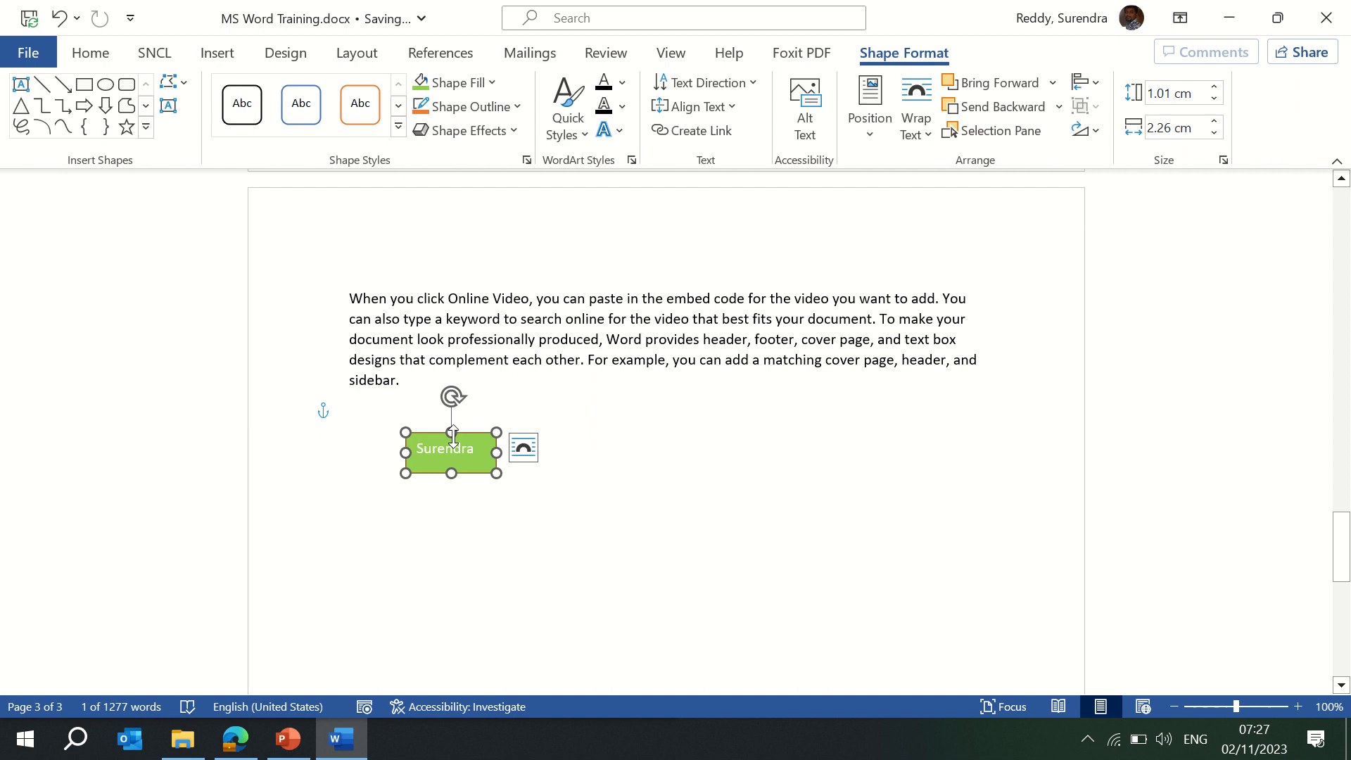
left_click(514, 107)
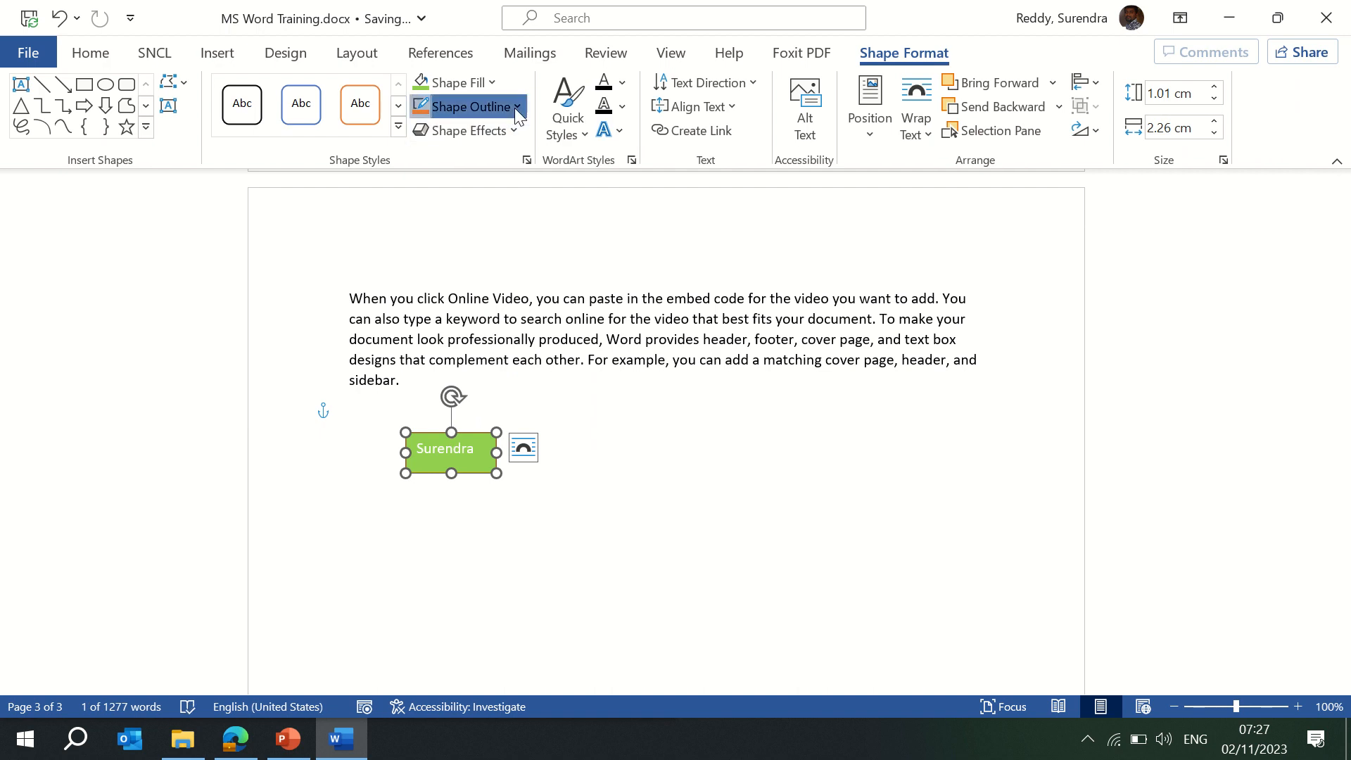
left_click(696, 460)
left_click(696, 460)
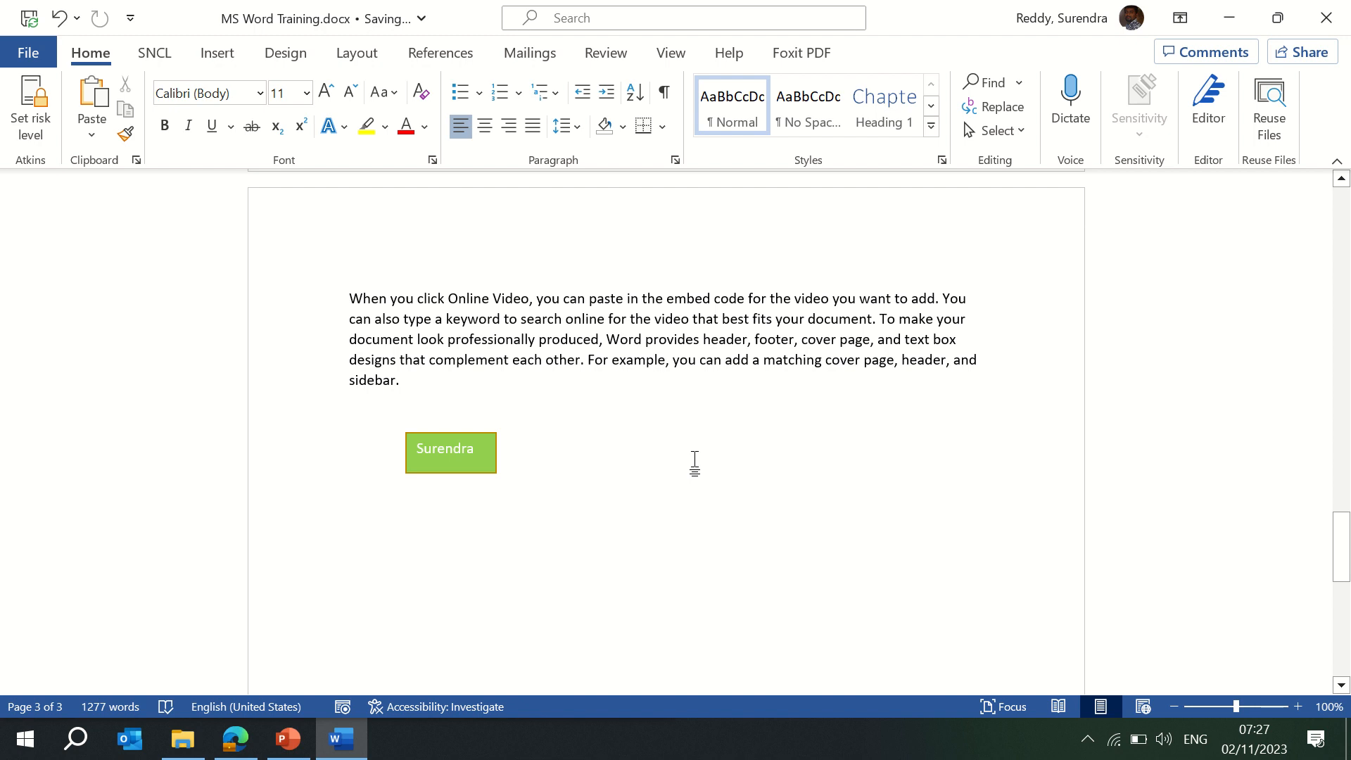
left_click(446, 451)
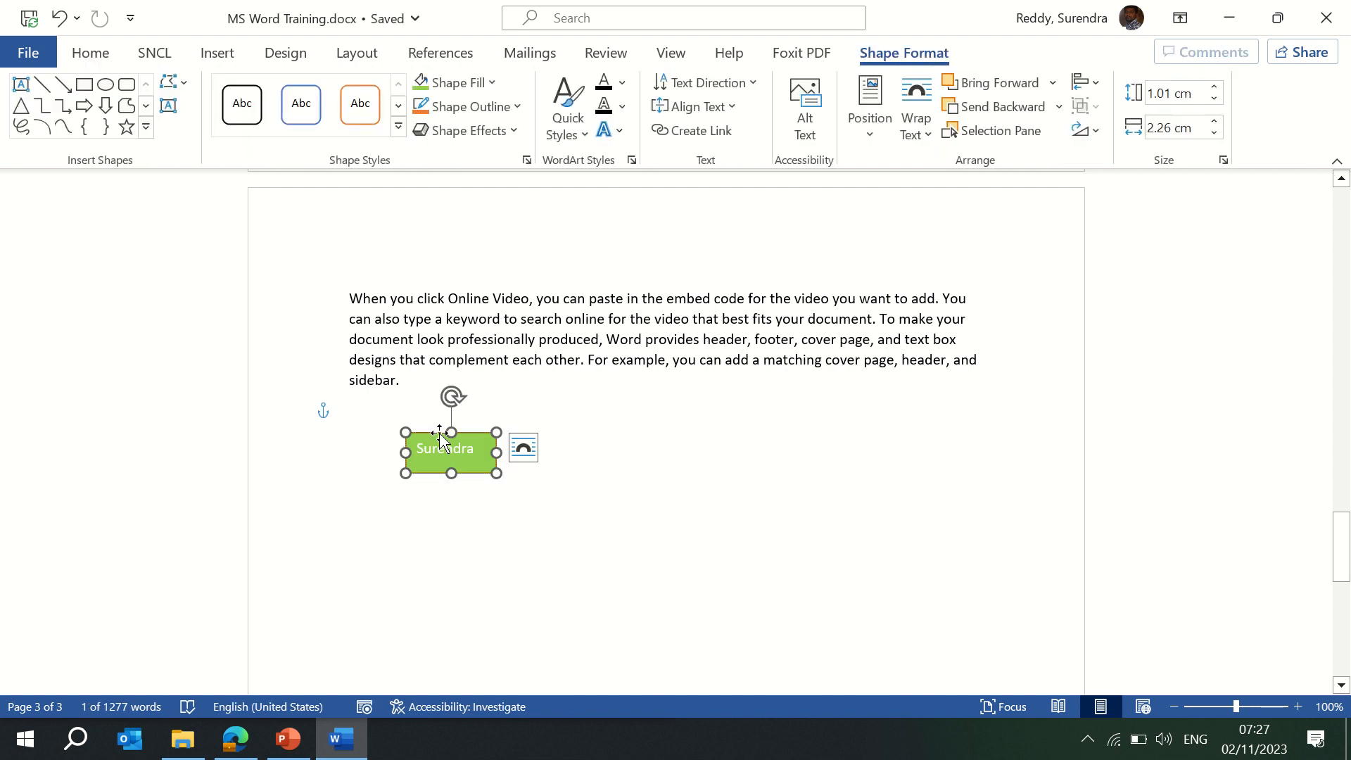
Duplicate the green box with Ctrl+D into two overlapping stacks of three side by side.
key("ctrl+d")
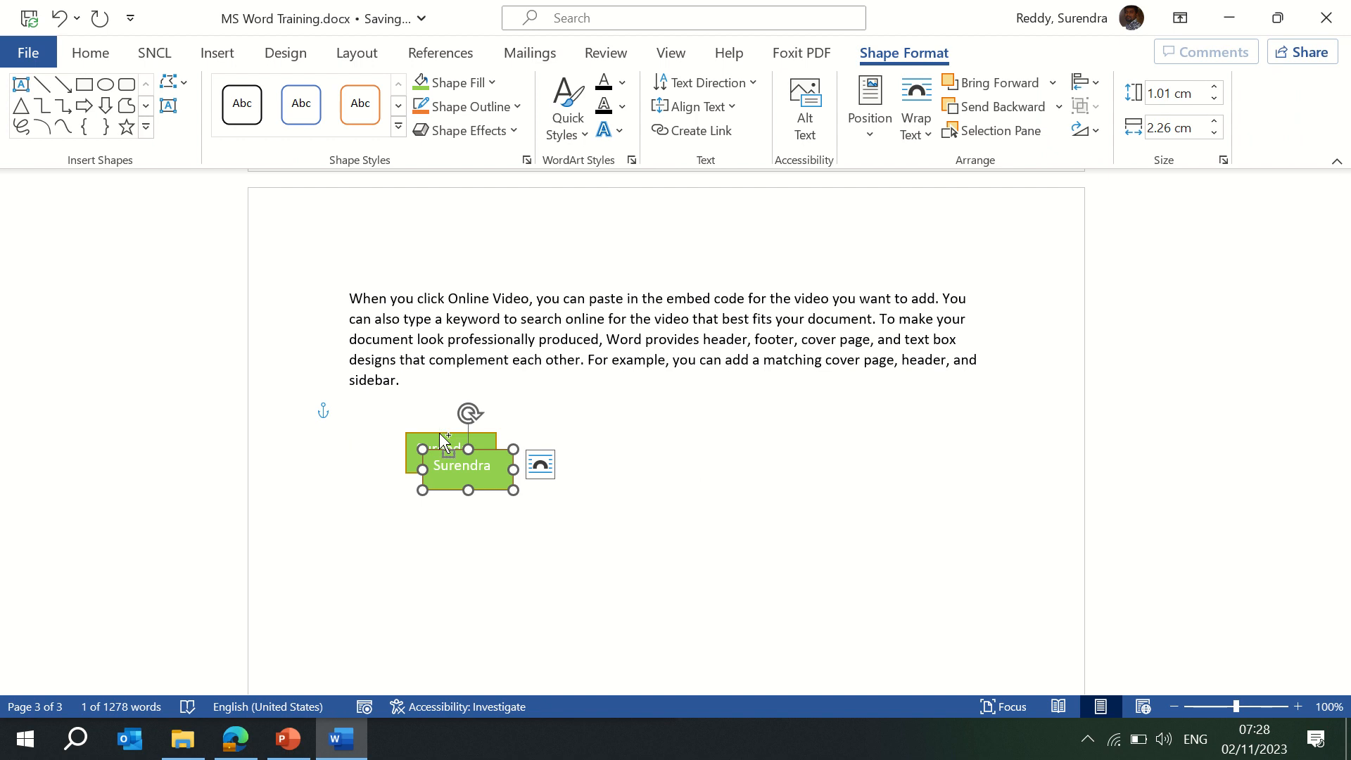
key("ctrl+d")
key("ctrl+d")
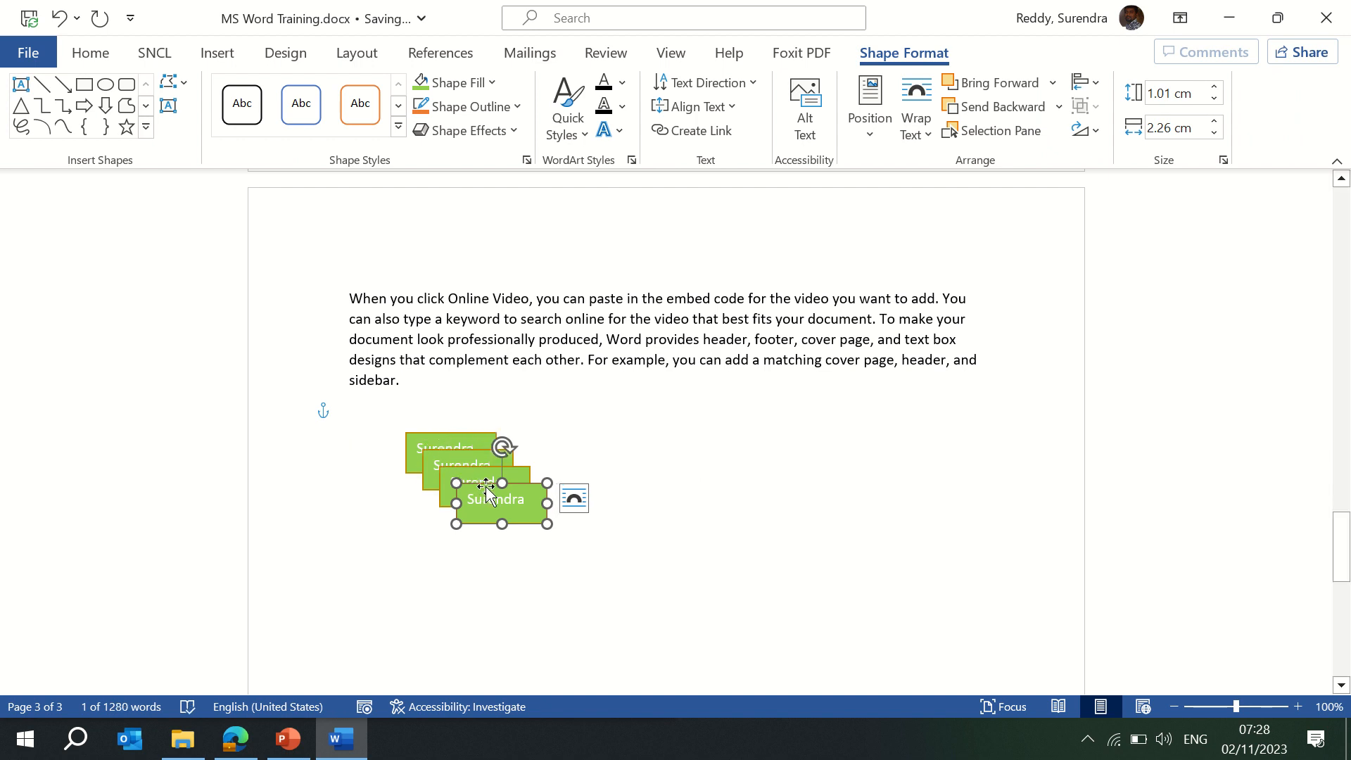
left_click_drag(485, 492, 620, 466)
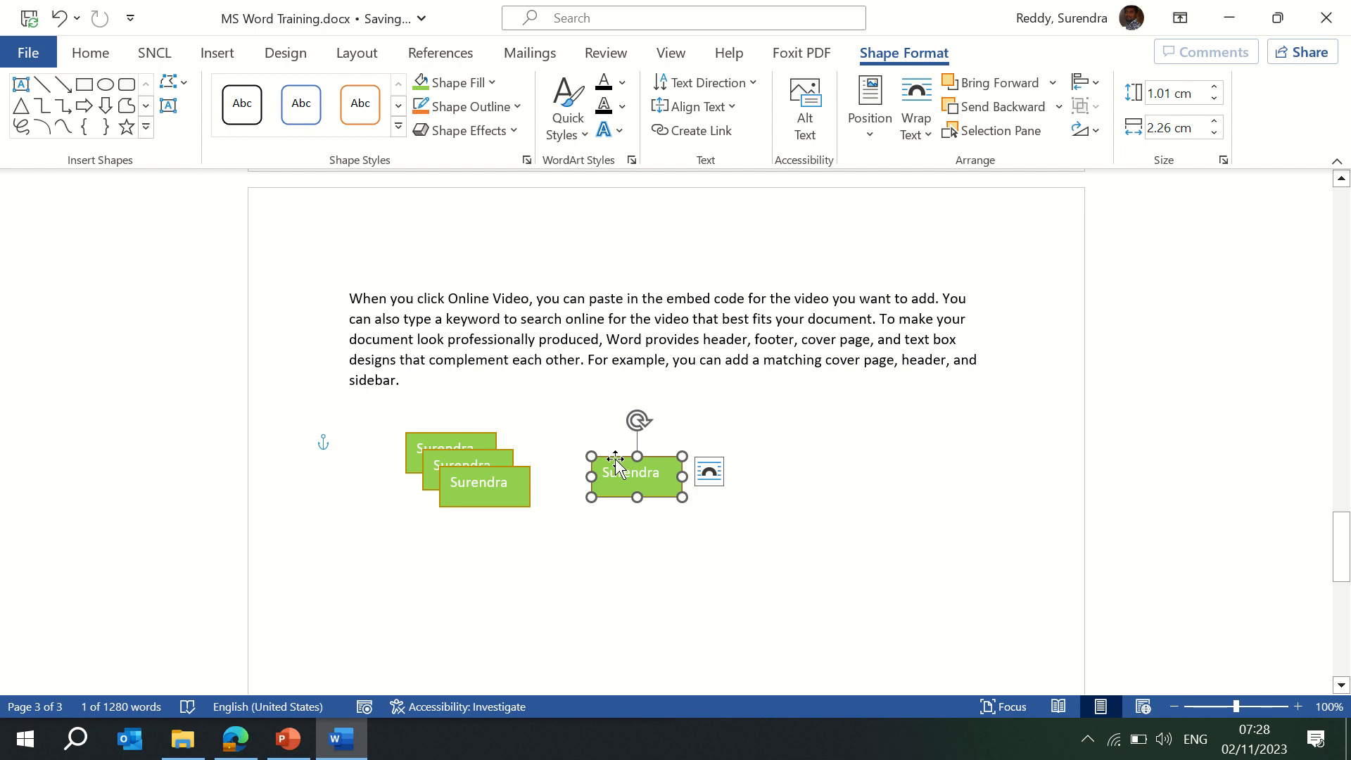
key("ctrl+d")
key("ctrl+d")
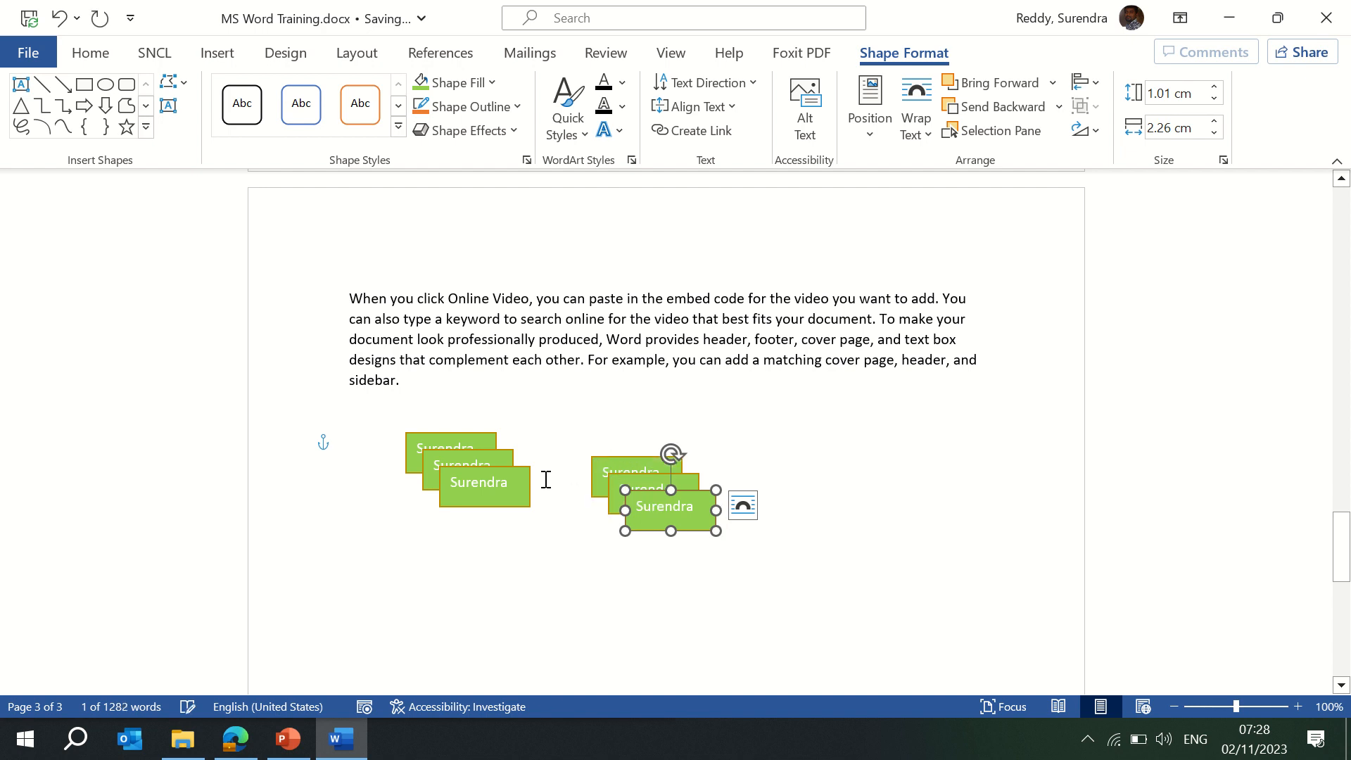
key("alt+space")
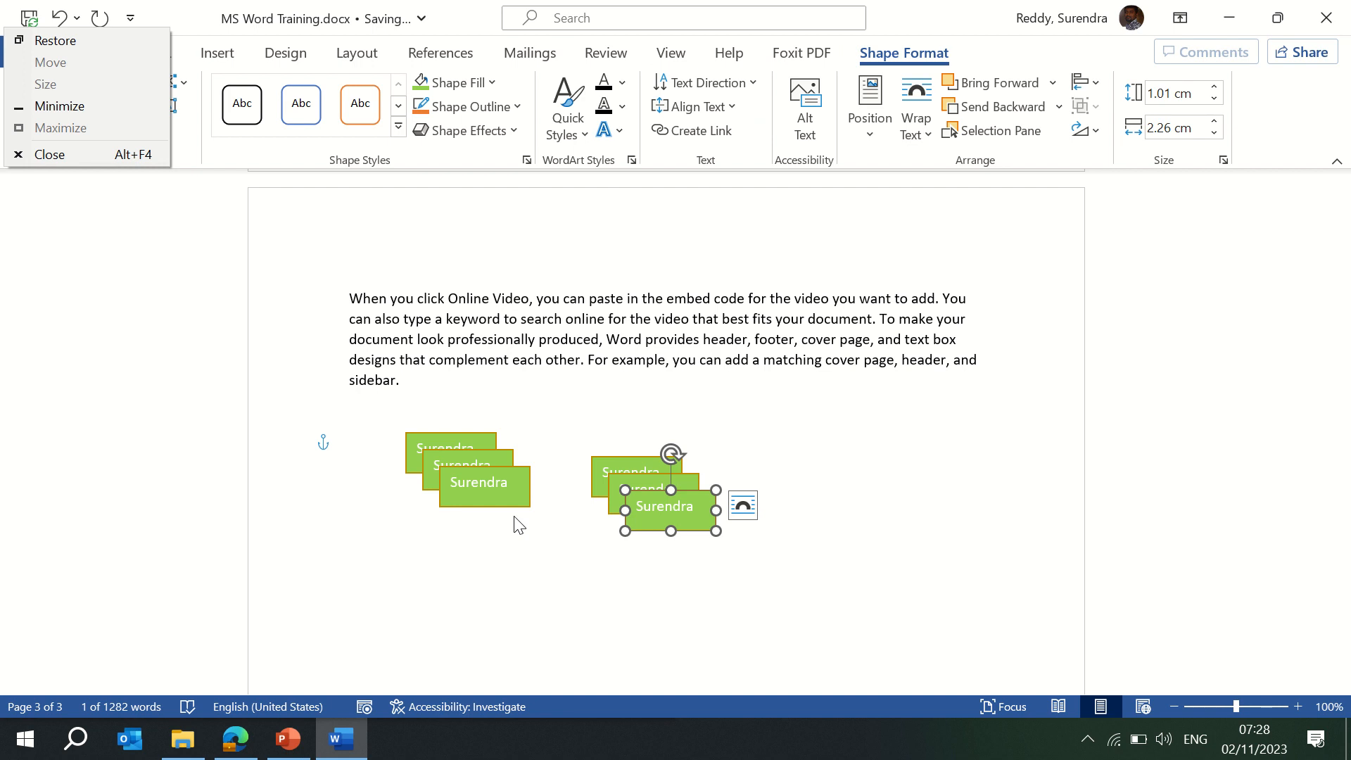
left_click(616, 456)
Move the rear right box to the top and label it Manager.
left_click_drag(617, 456, 621, 401)
double_click(628, 418)
type("Manager")
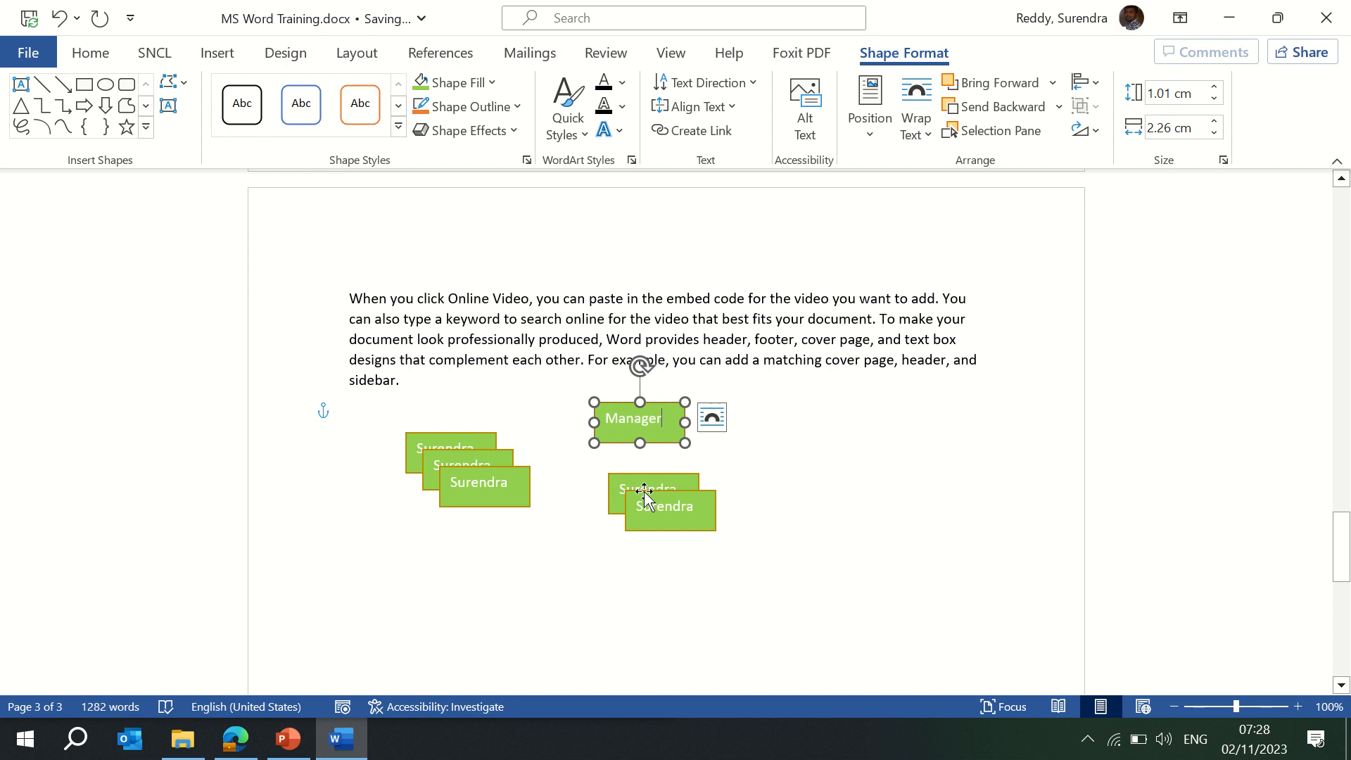
Move two copies below Manager and label them AM-1 and AM-2.
left_click(676, 477)
left_click_drag(677, 478, 567, 575)
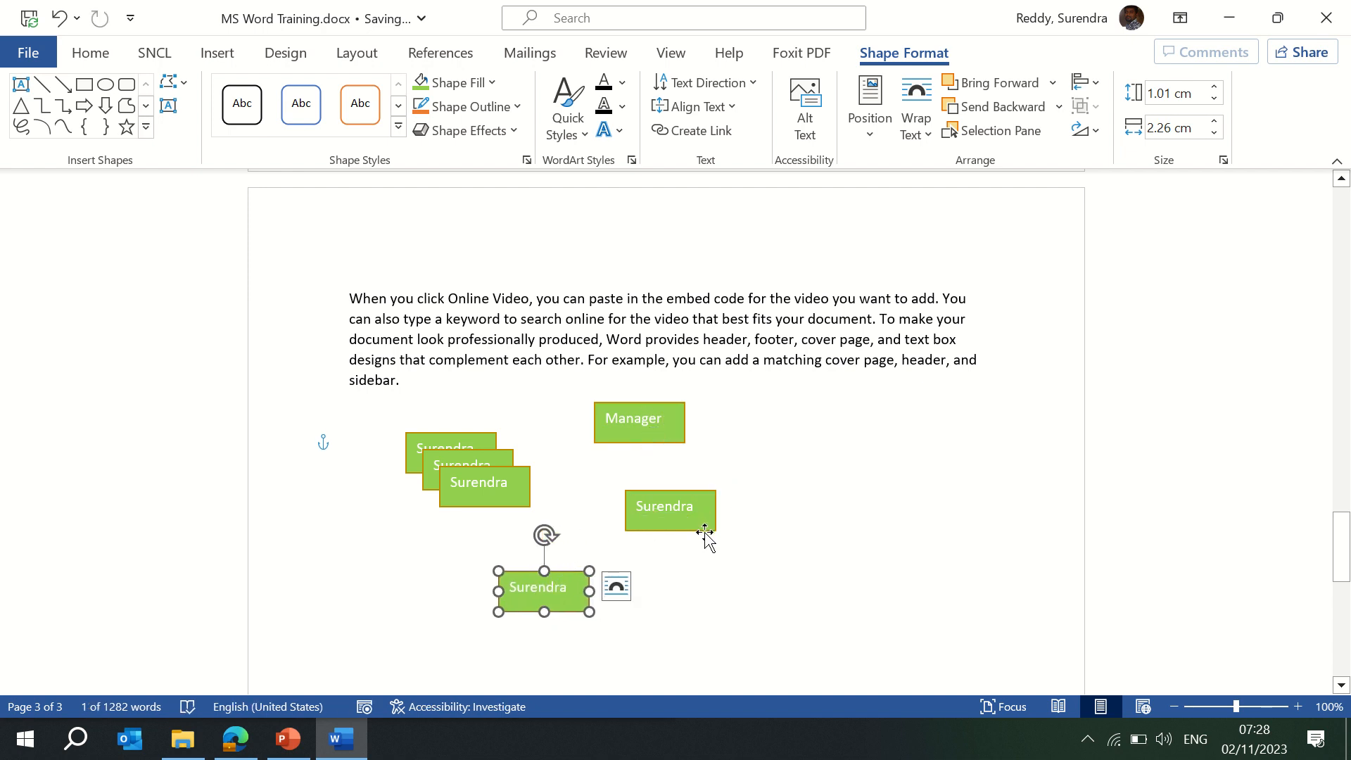
left_click_drag(704, 531, 790, 606)
left_click(532, 594)
double_click(532, 594)
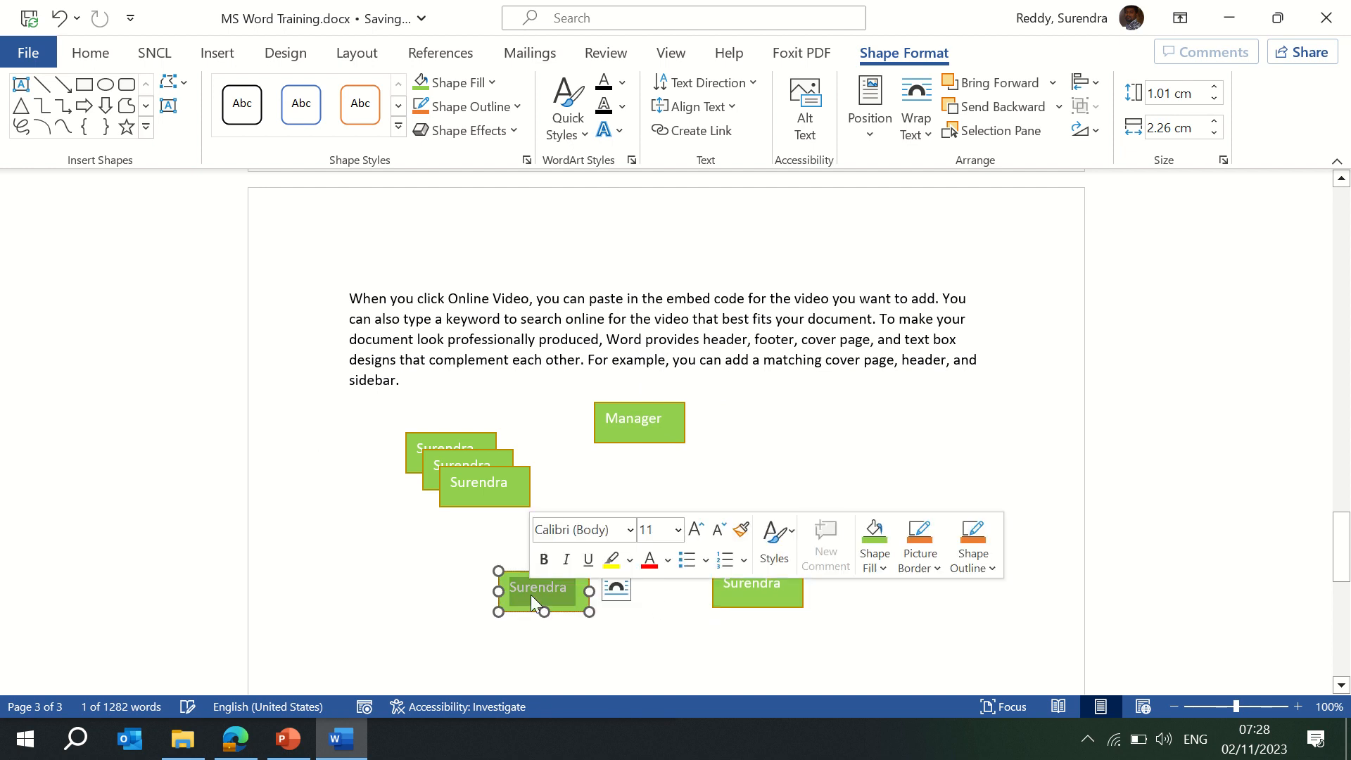
type("AM")
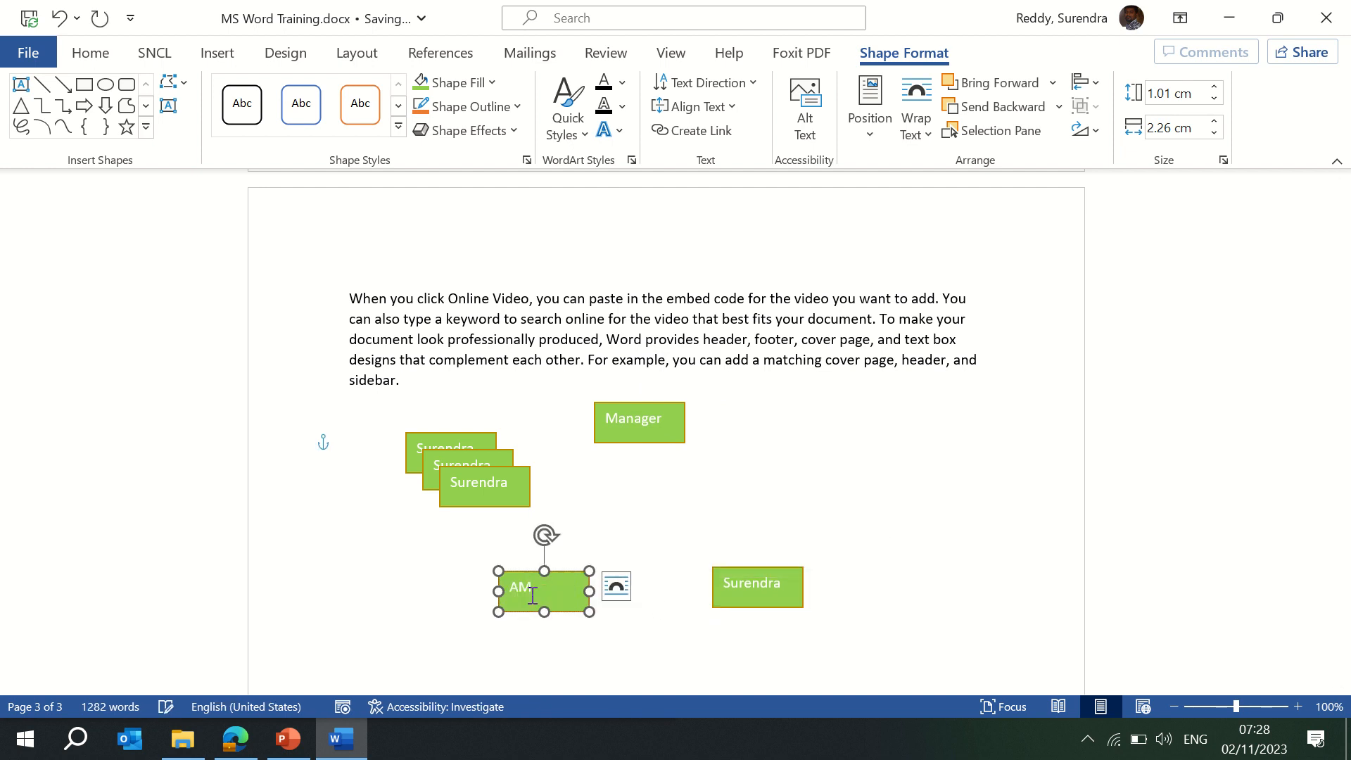
type("-1")
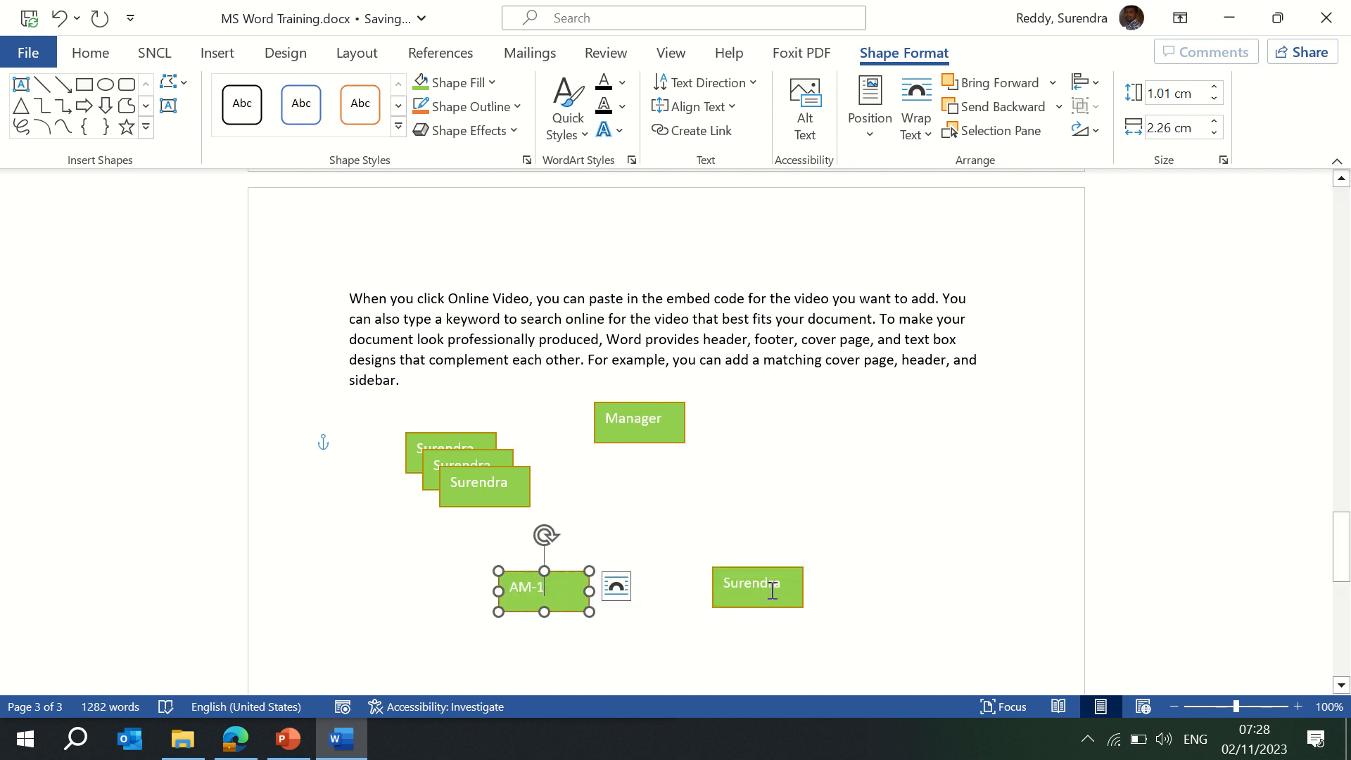
double_click(775, 587)
type("AM")
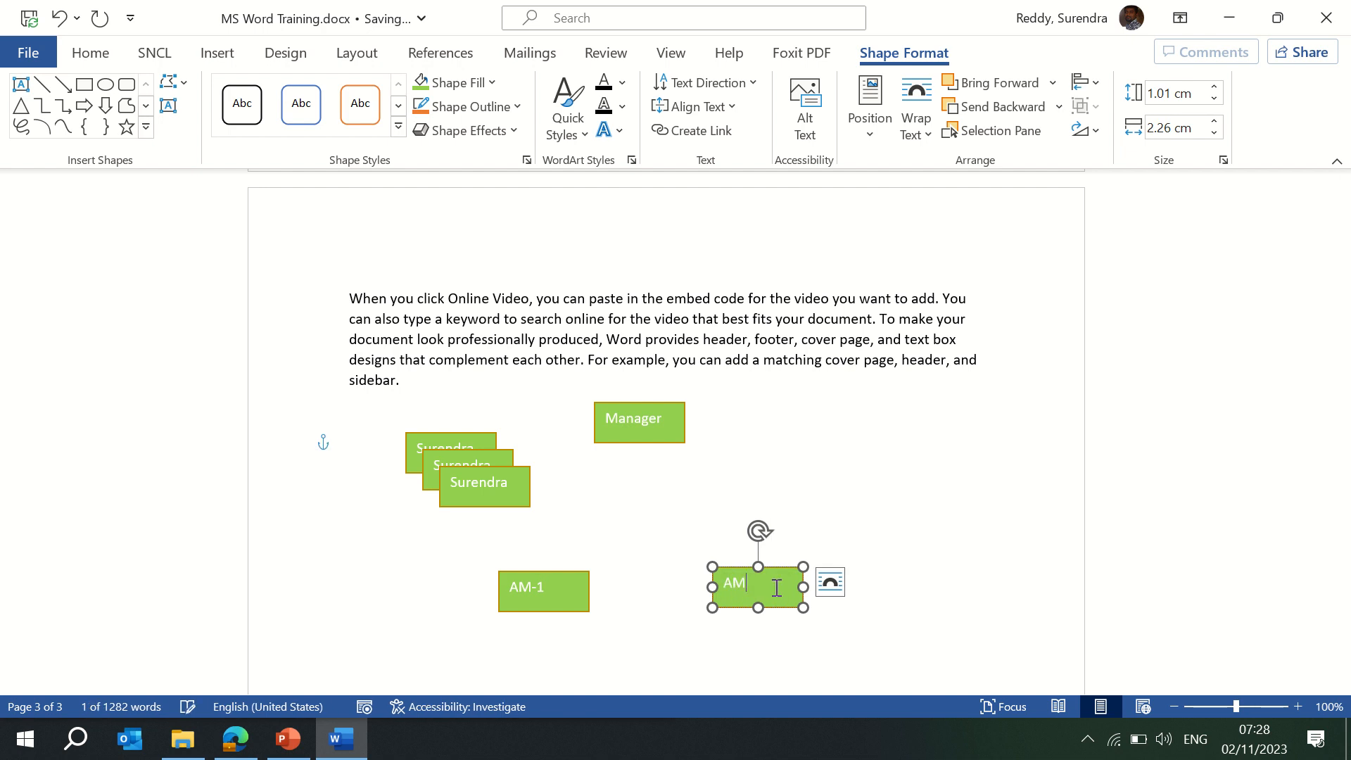
type("-2")
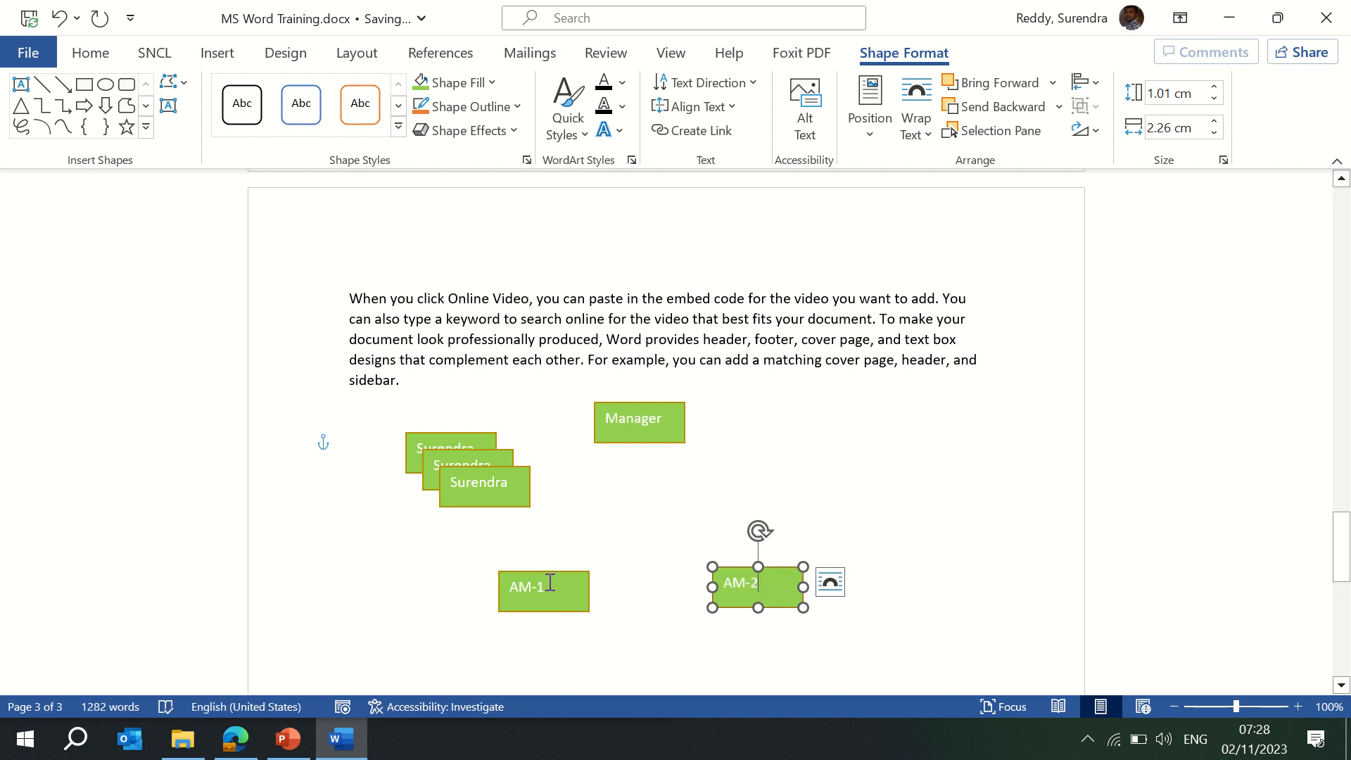
Line up AM-1 and AM-2 in a row and move a name box further down.
left_click(549, 582)
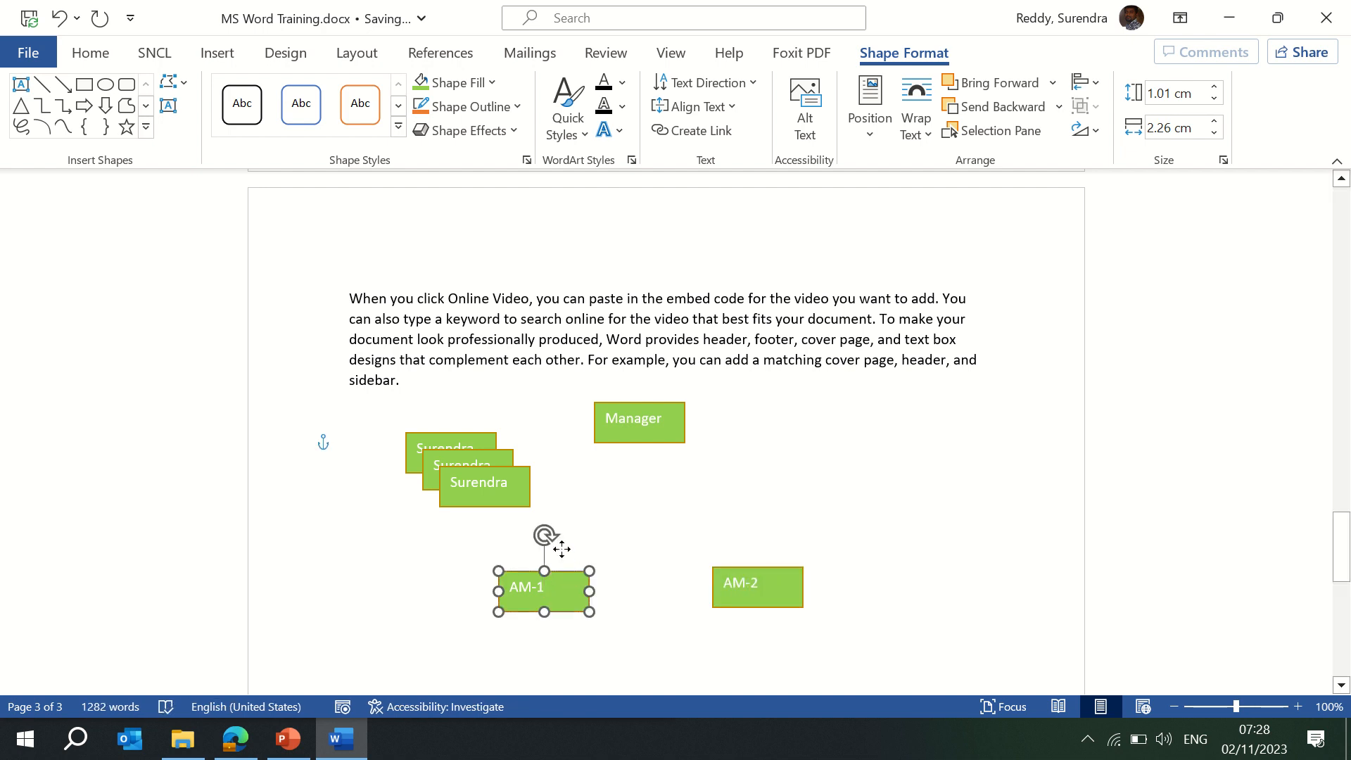
left_click_drag(562, 549, 551, 507)
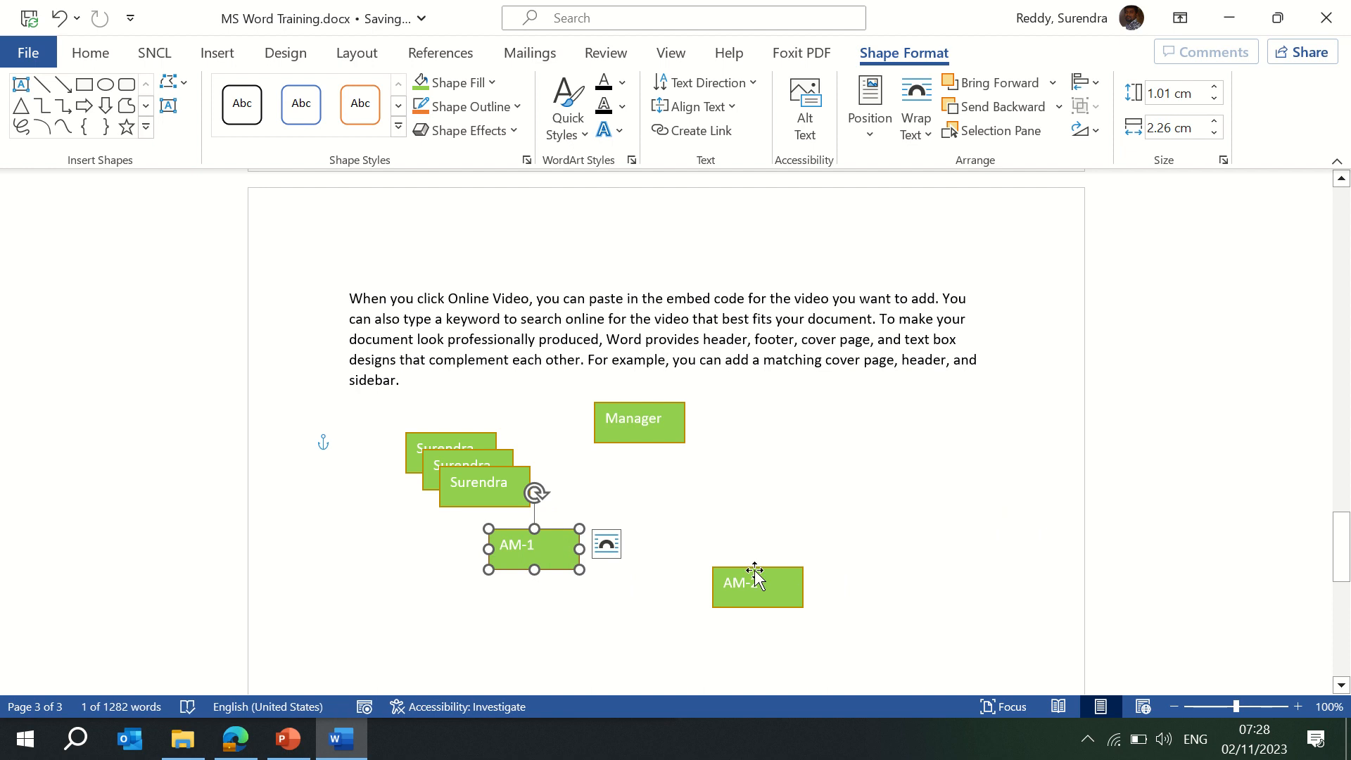
left_click_drag(754, 576, 730, 540)
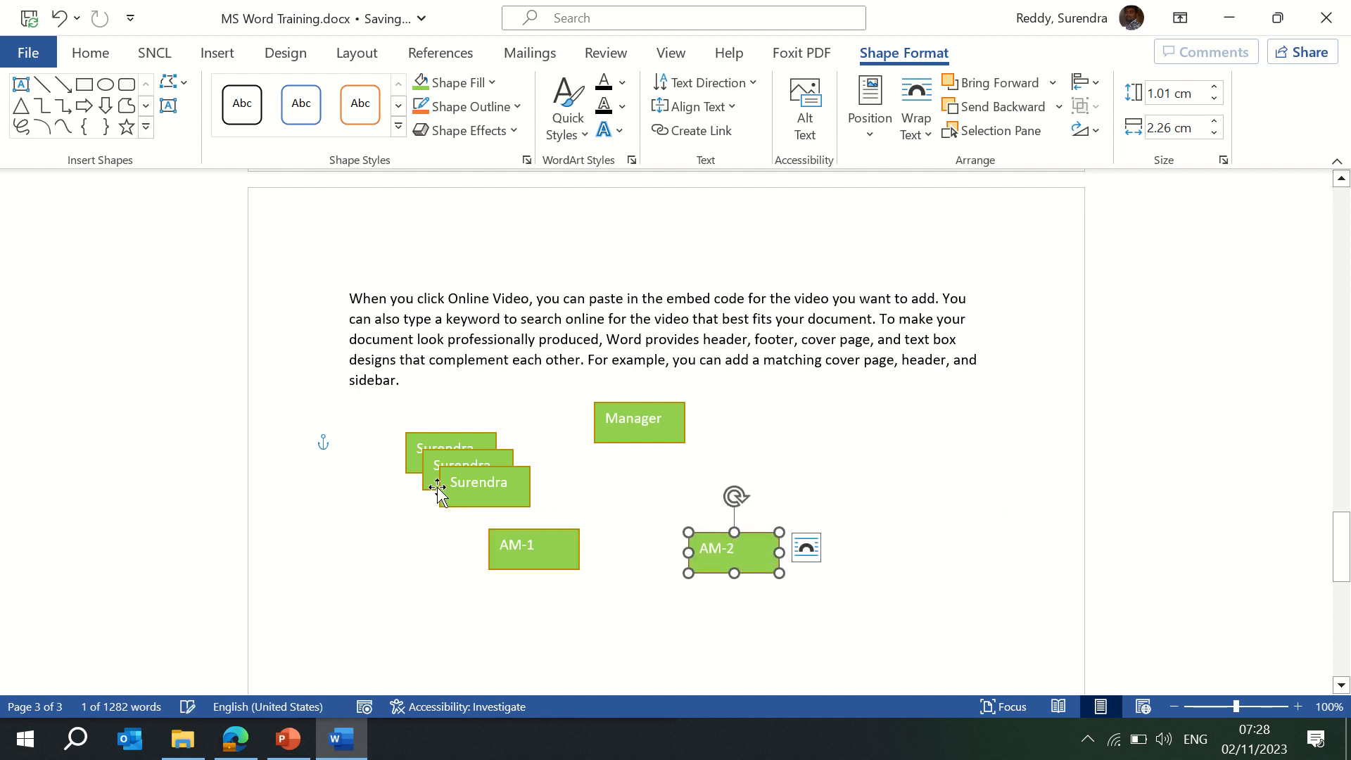
left_click(468, 470)
left_click_drag(467, 471, 386, 618)
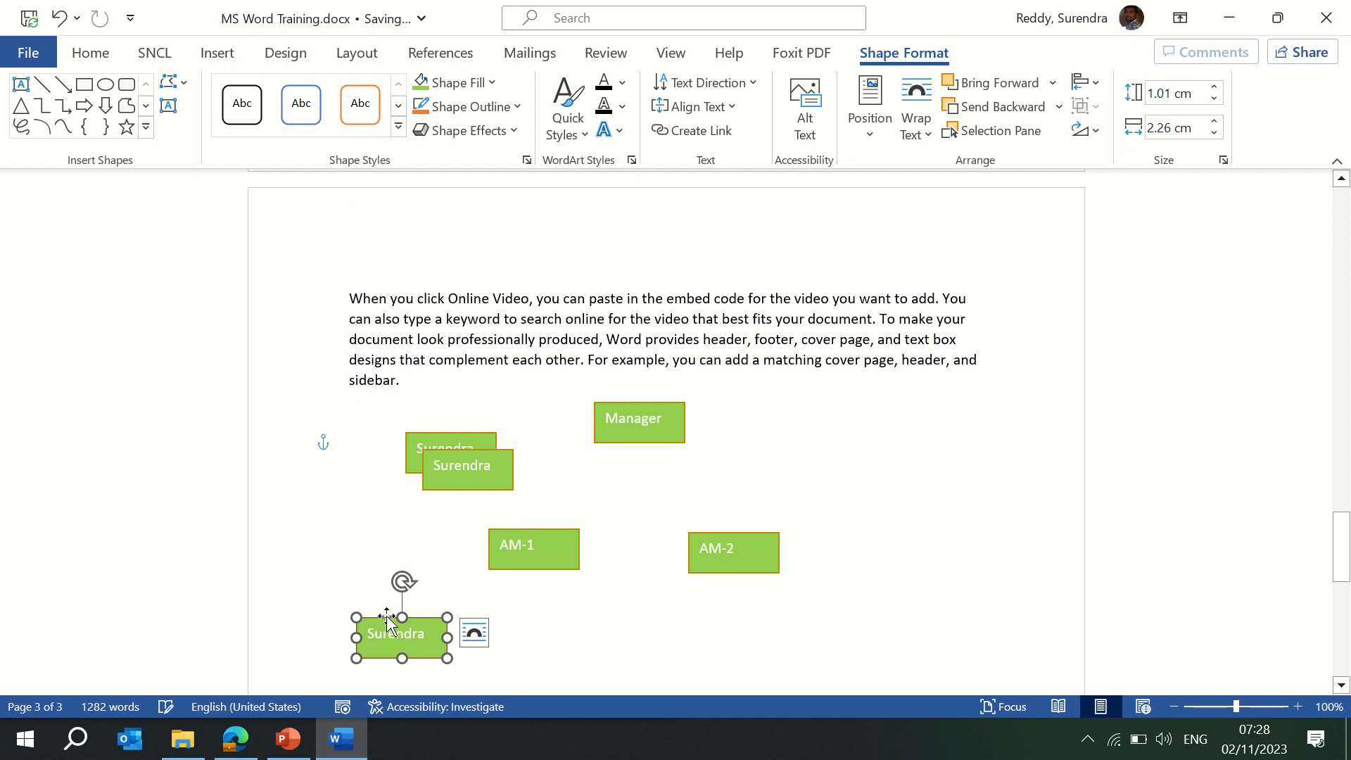
Move and duplicate the name boxes into a four-box bottom row.
left_click_drag(502, 456, 627, 631)
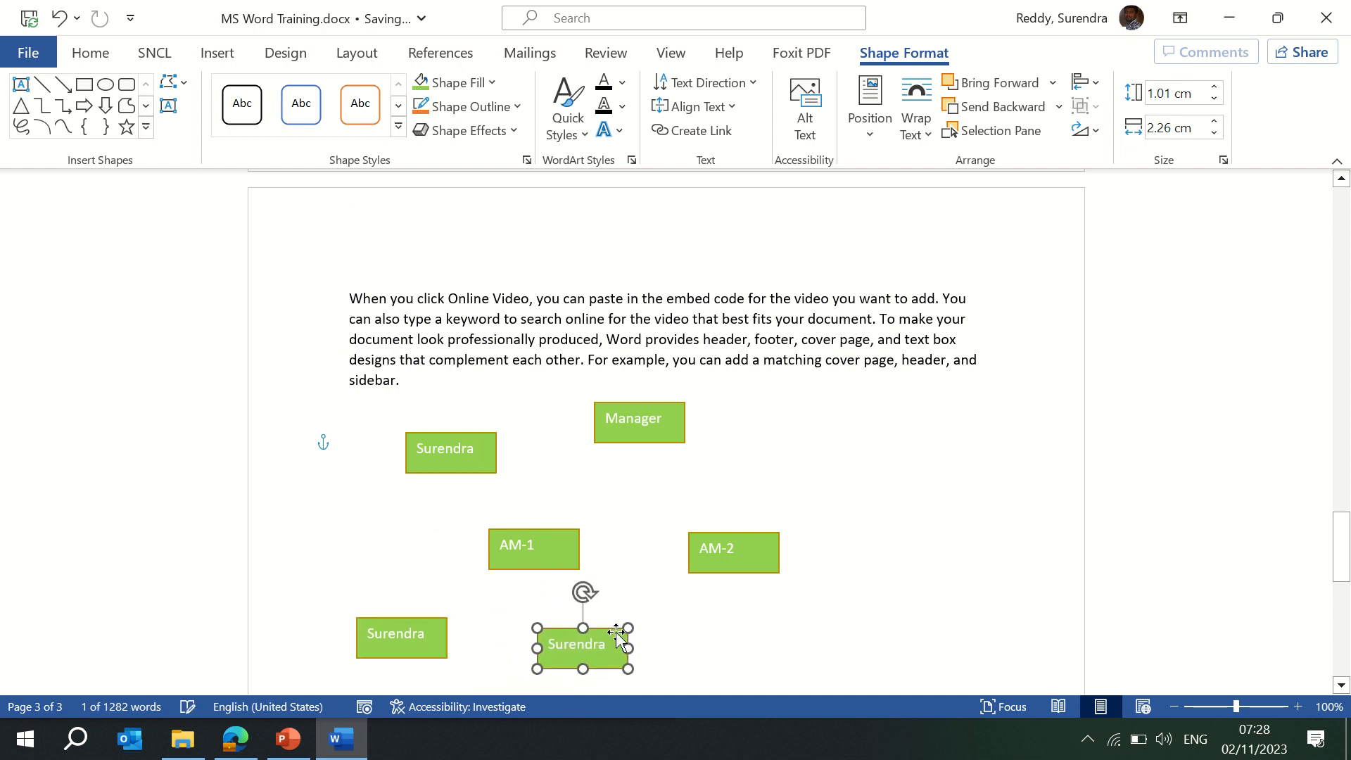
left_click(451, 464)
left_click_drag(450, 473, 669, 601)
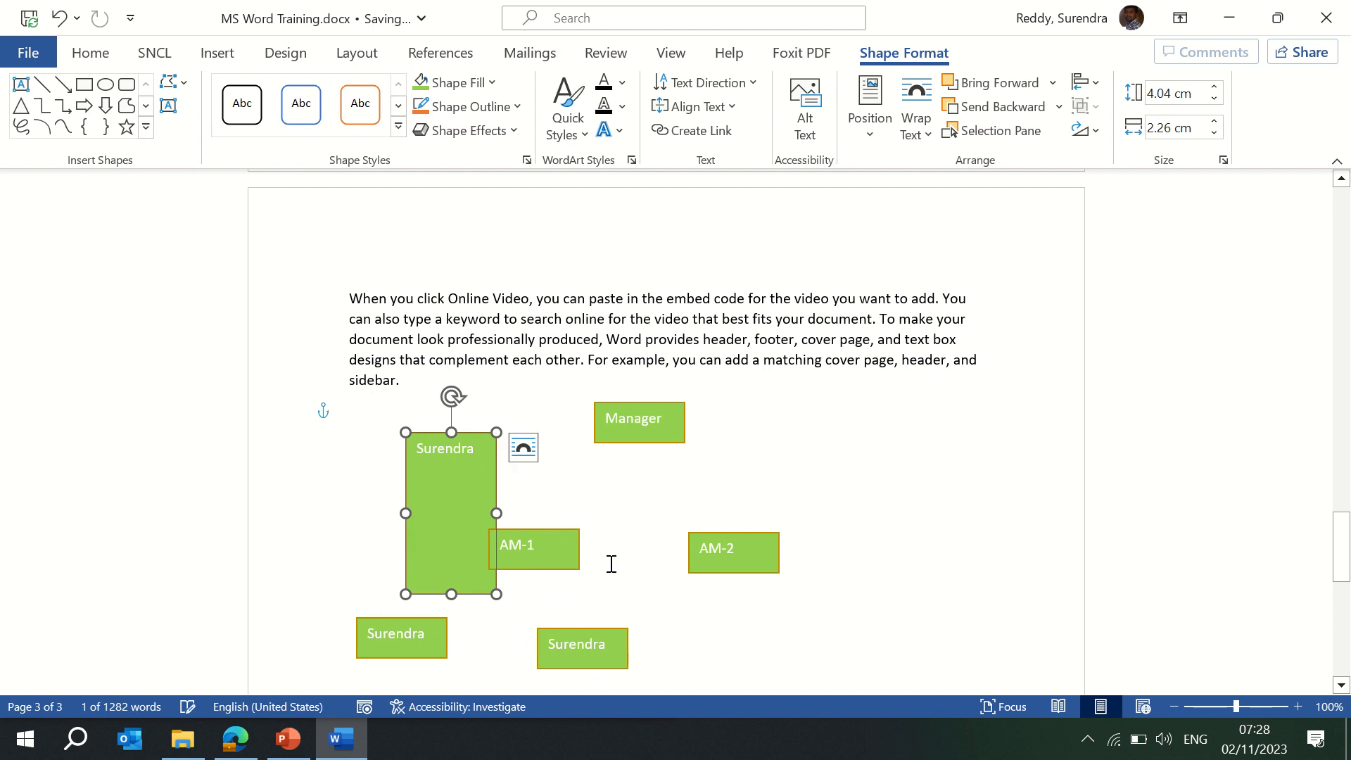
key("ctrl+z")
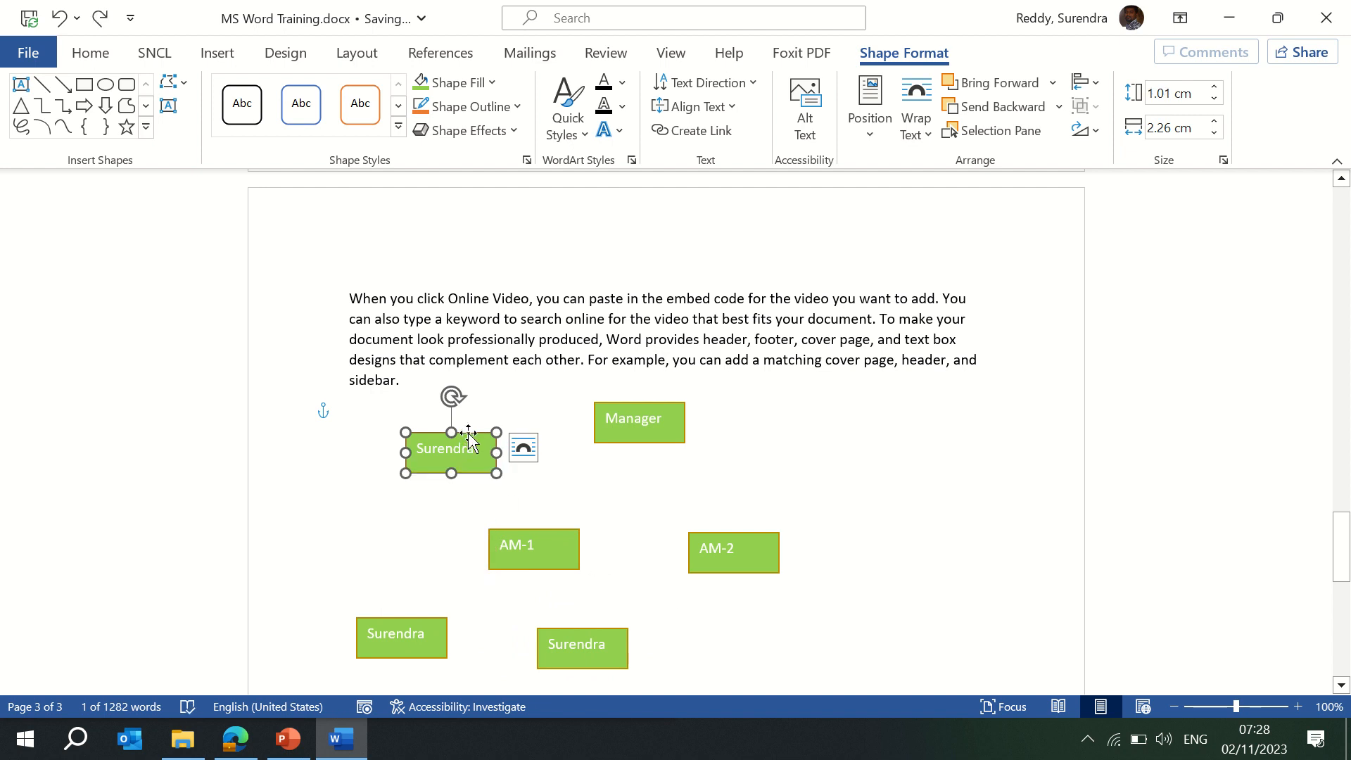
left_click_drag(481, 434, 907, 631)
key("ctrl+d")
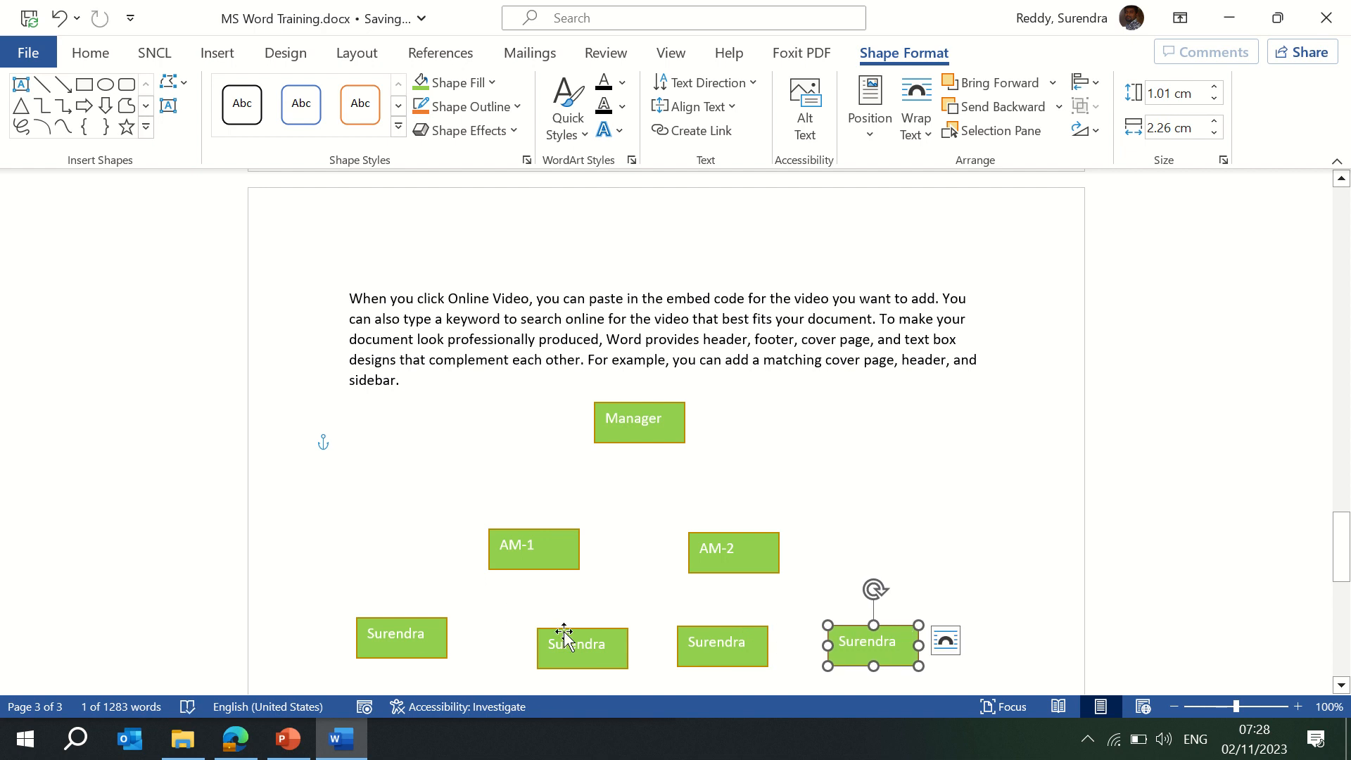
left_click(566, 631)
left_click_drag(566, 631, 549, 623)
Relabel the bottom boxes Senior -1, Senior-2, Senior 1 and Senior 2.
double_click(420, 635)
type("Se")
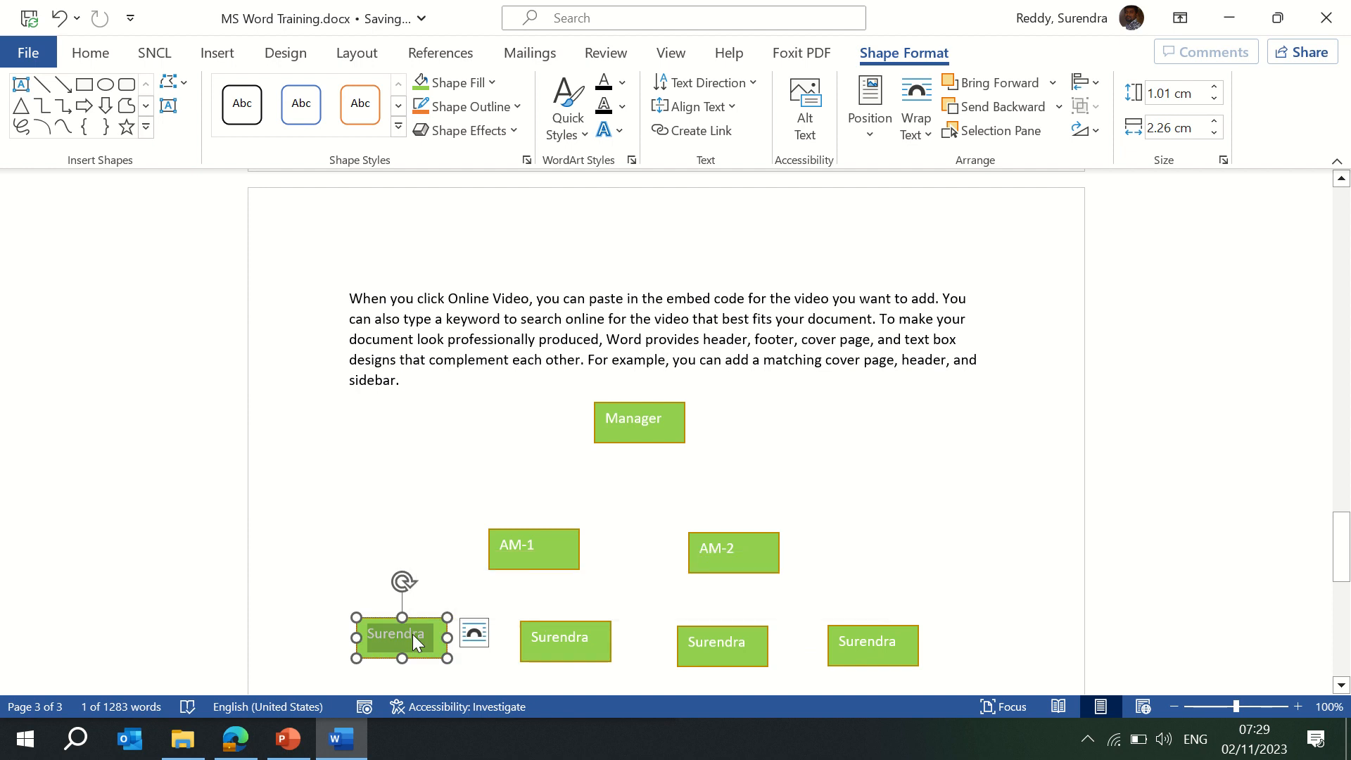
type("n")
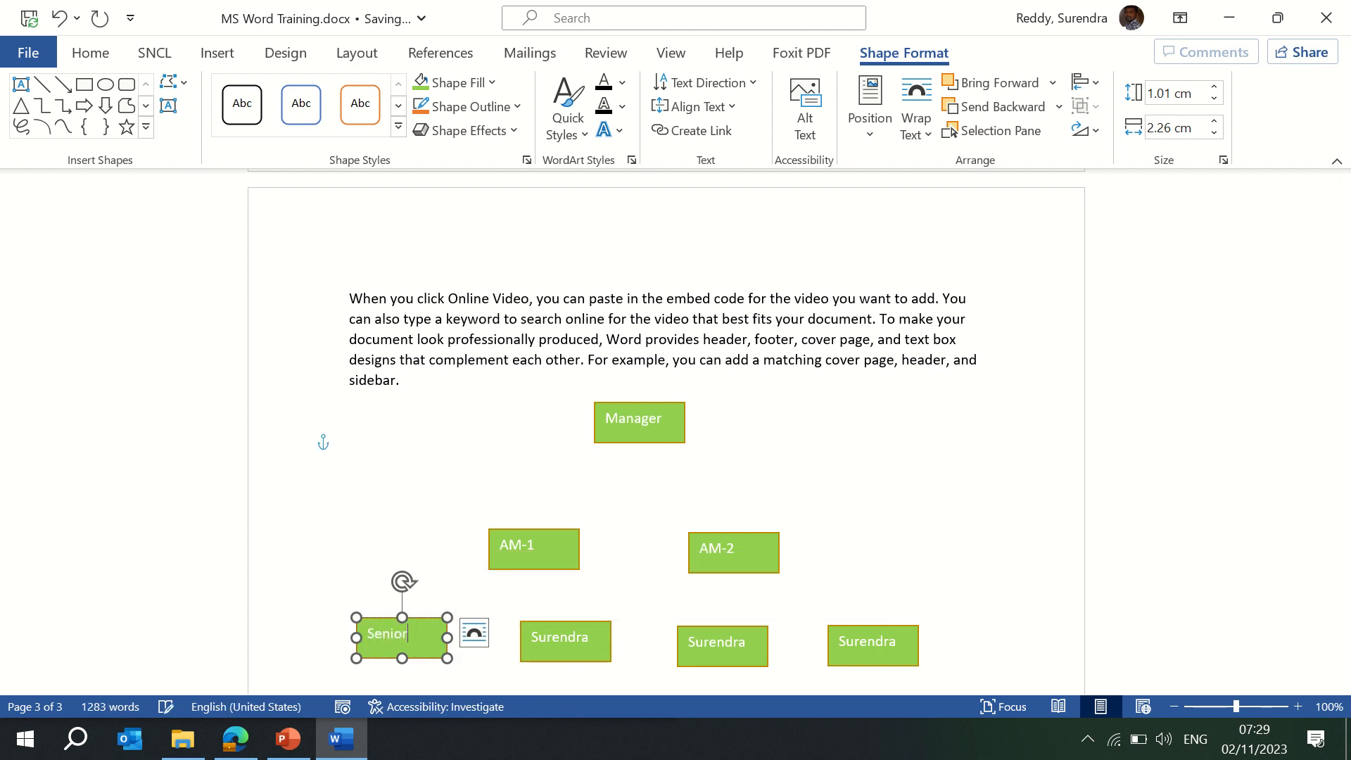
double_click(555, 645)
type("Sen")
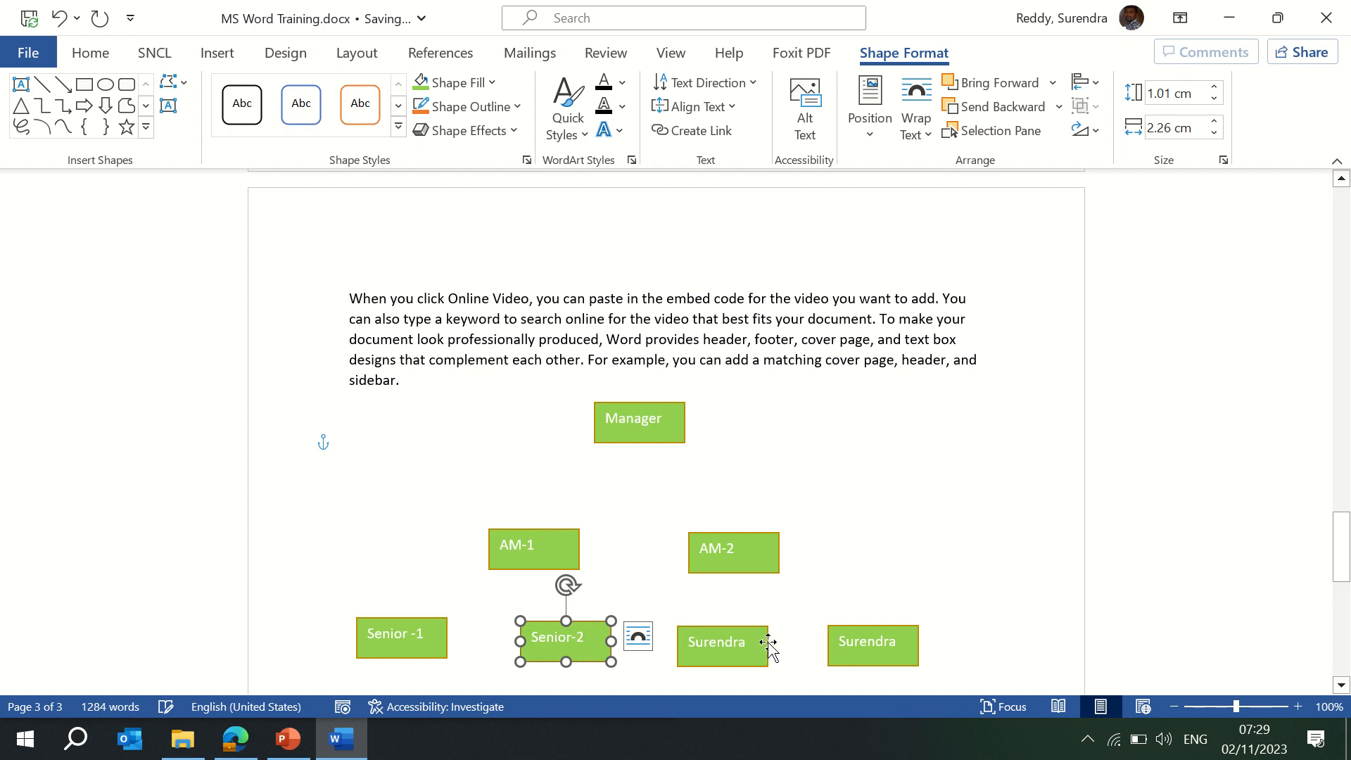
double_click(711, 646)
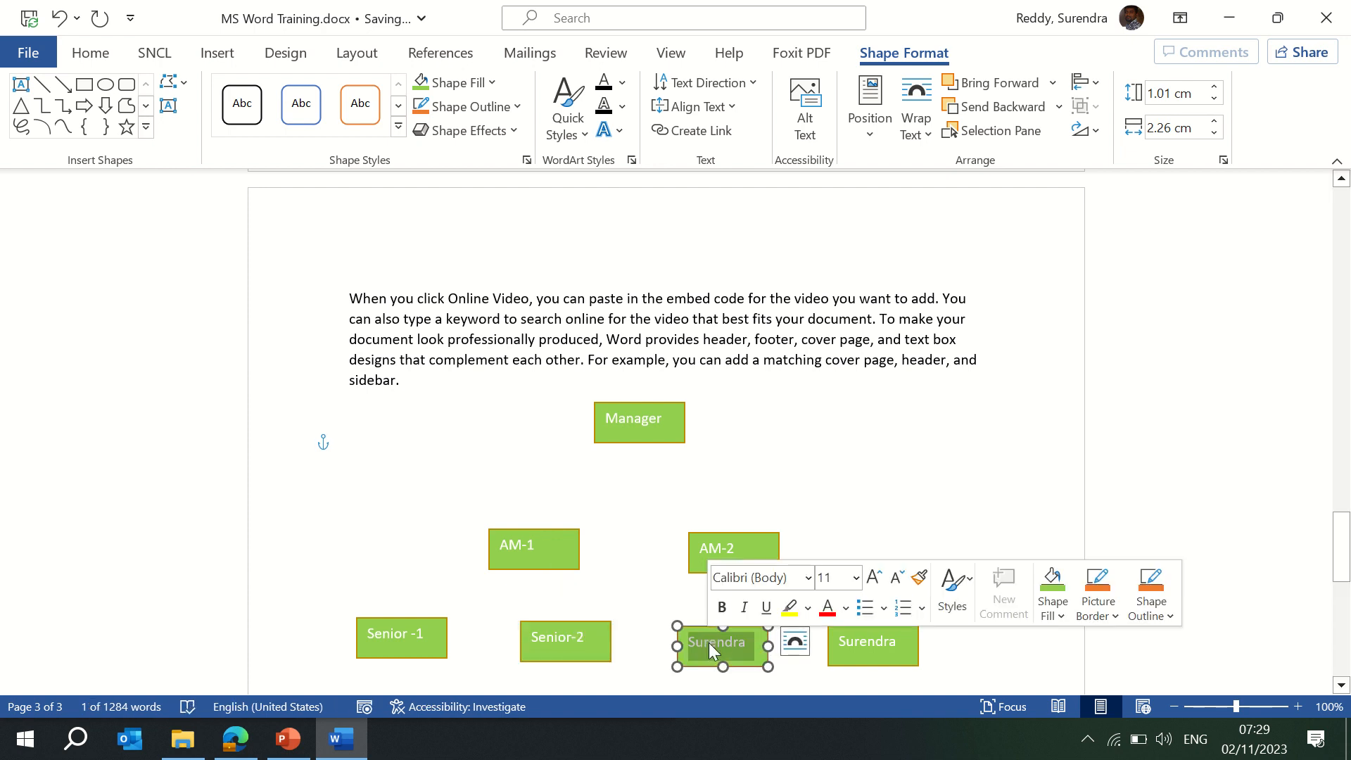
type("Senior 1")
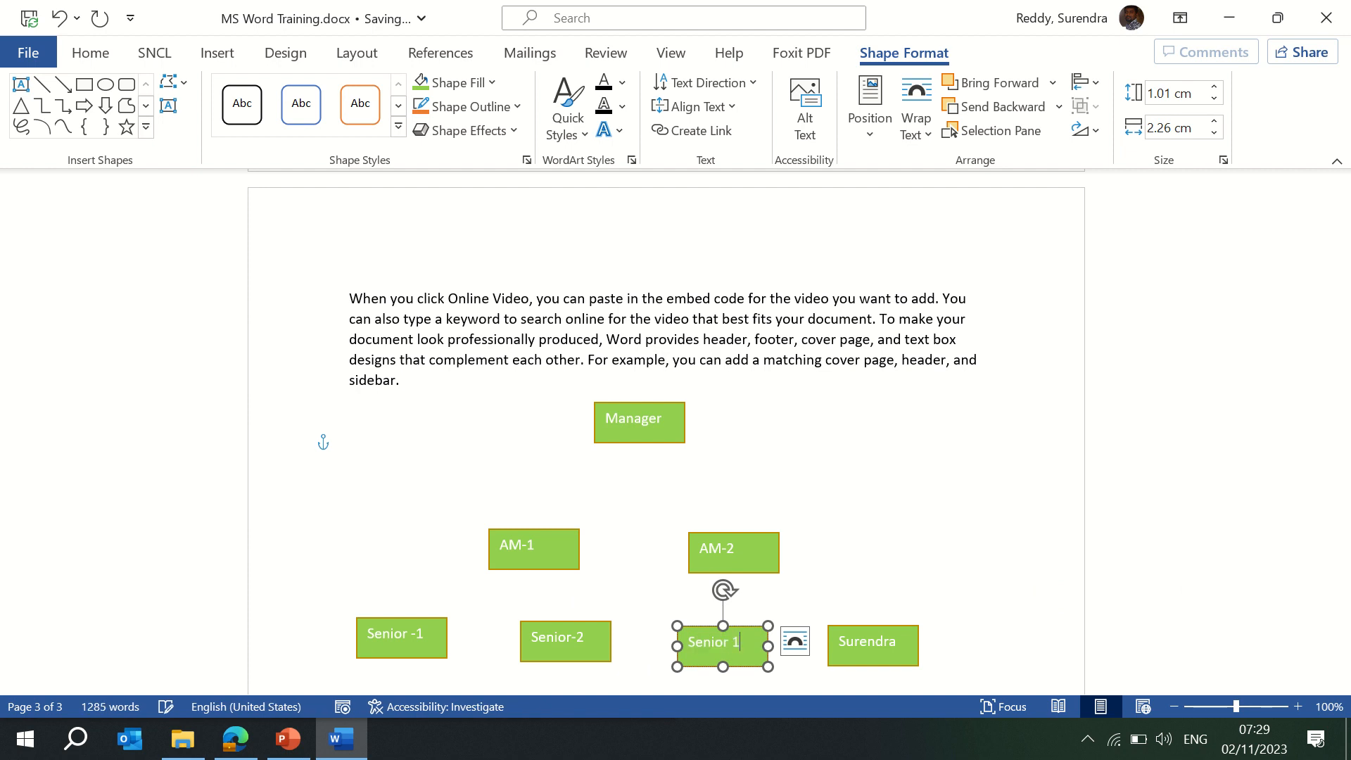
double_click(887, 647)
type("S")
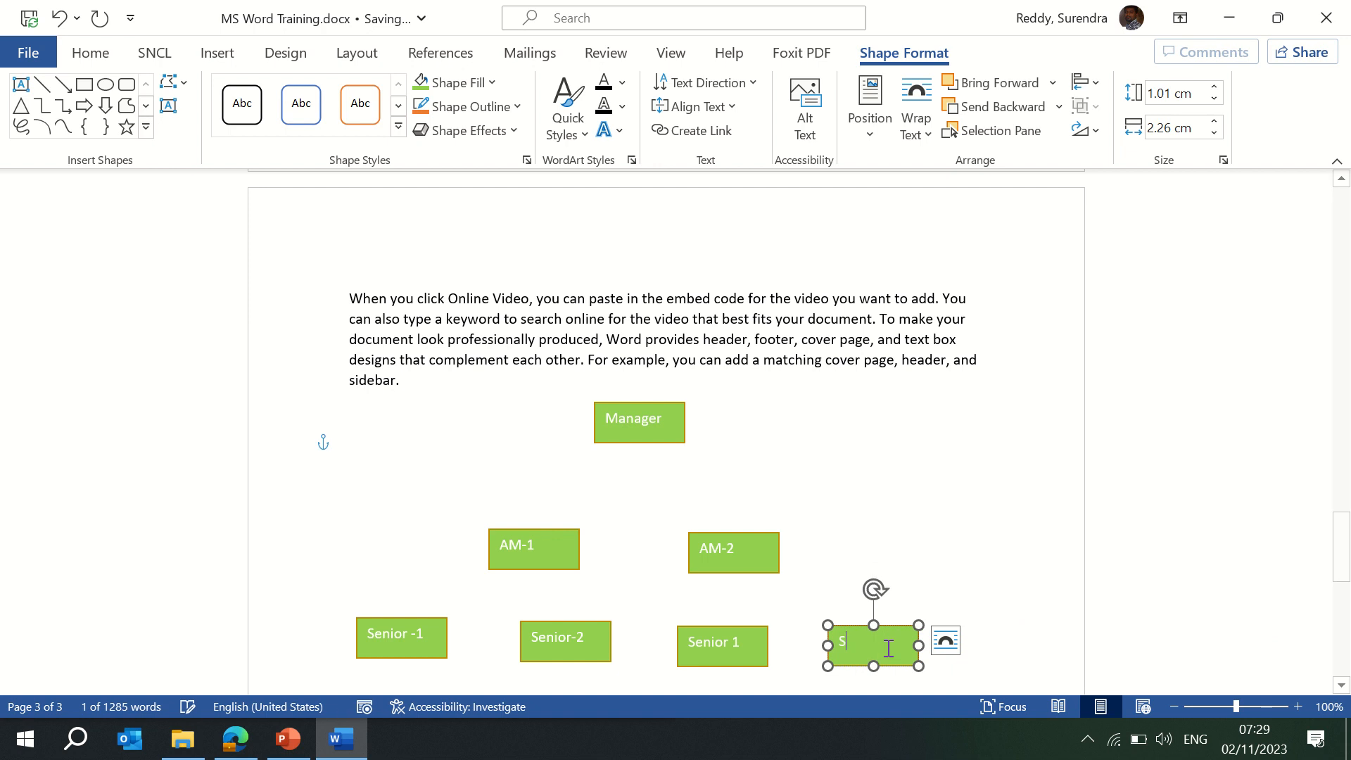
type("enior 2")
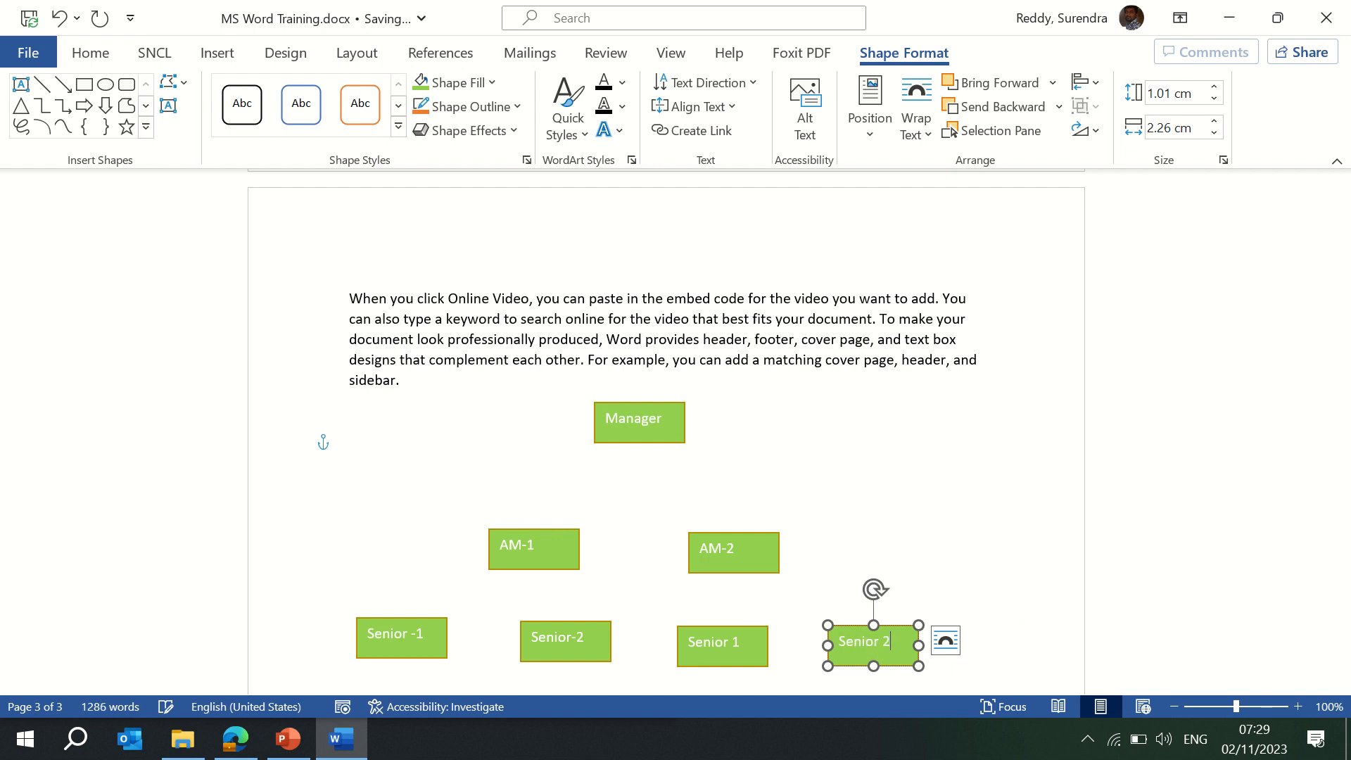
left_click(947, 503)
Nudge AM-2 to the right and shift Senior-2 slightly left into line.
left_click(760, 536)
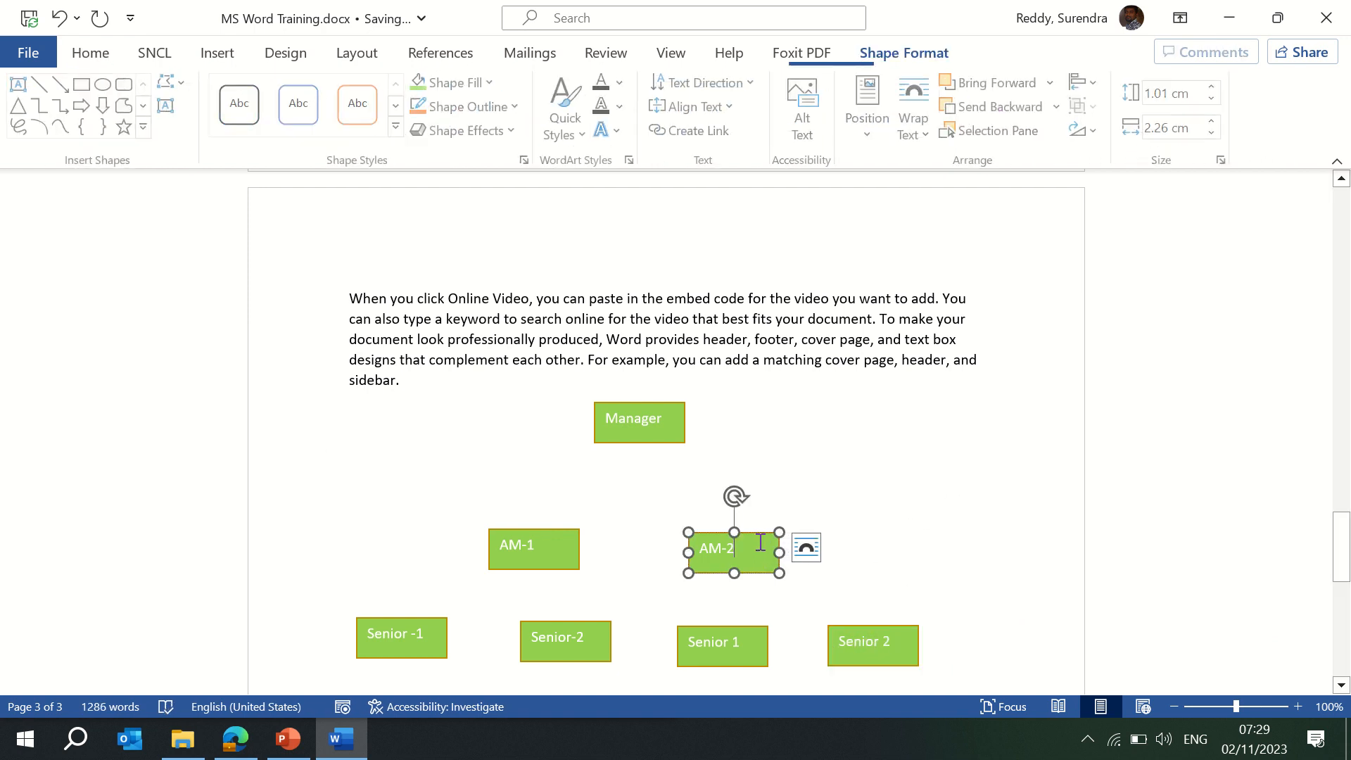
key("Right")
key("Right")
key("Right")
key("Right")
key("Right")
key("Right")
key("Right")
key("Right")
key("Right")
key("Right")
key("Right")
key("Right")
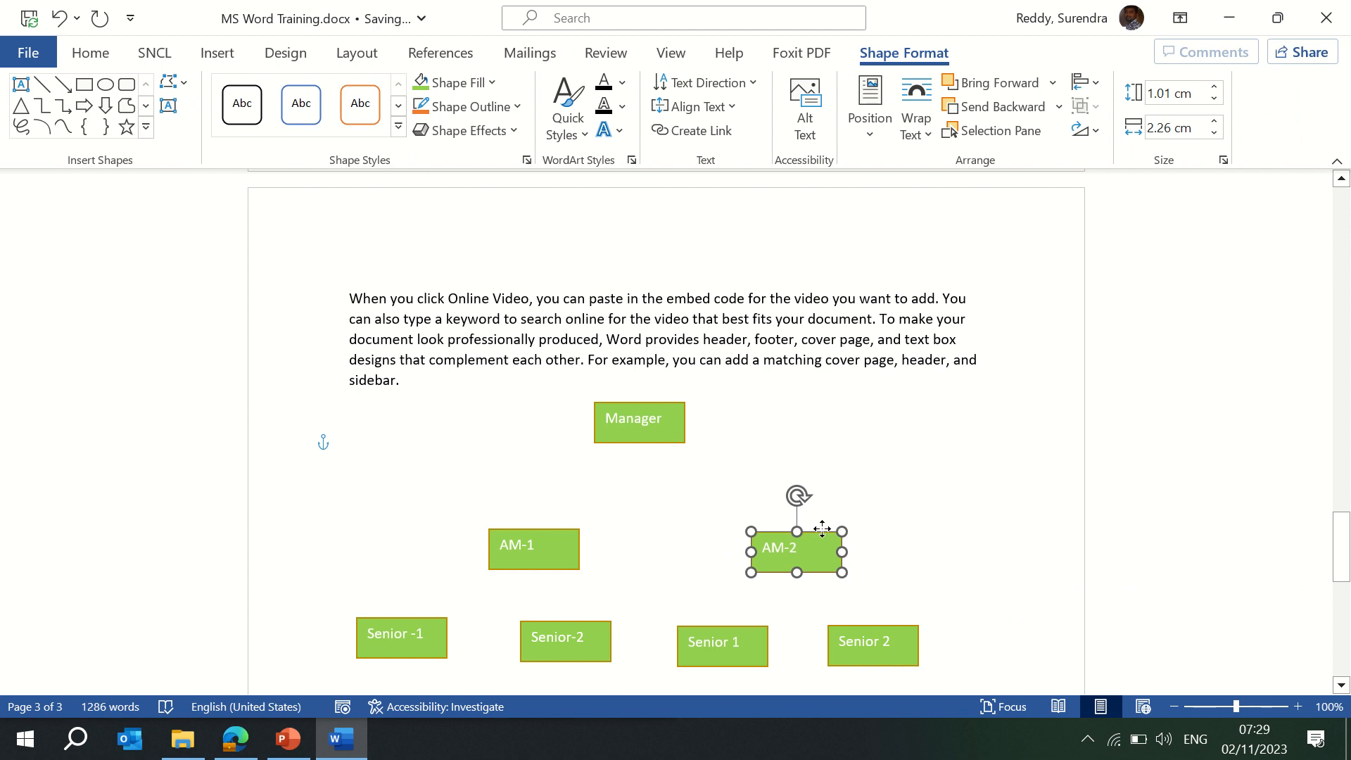
left_click(538, 624)
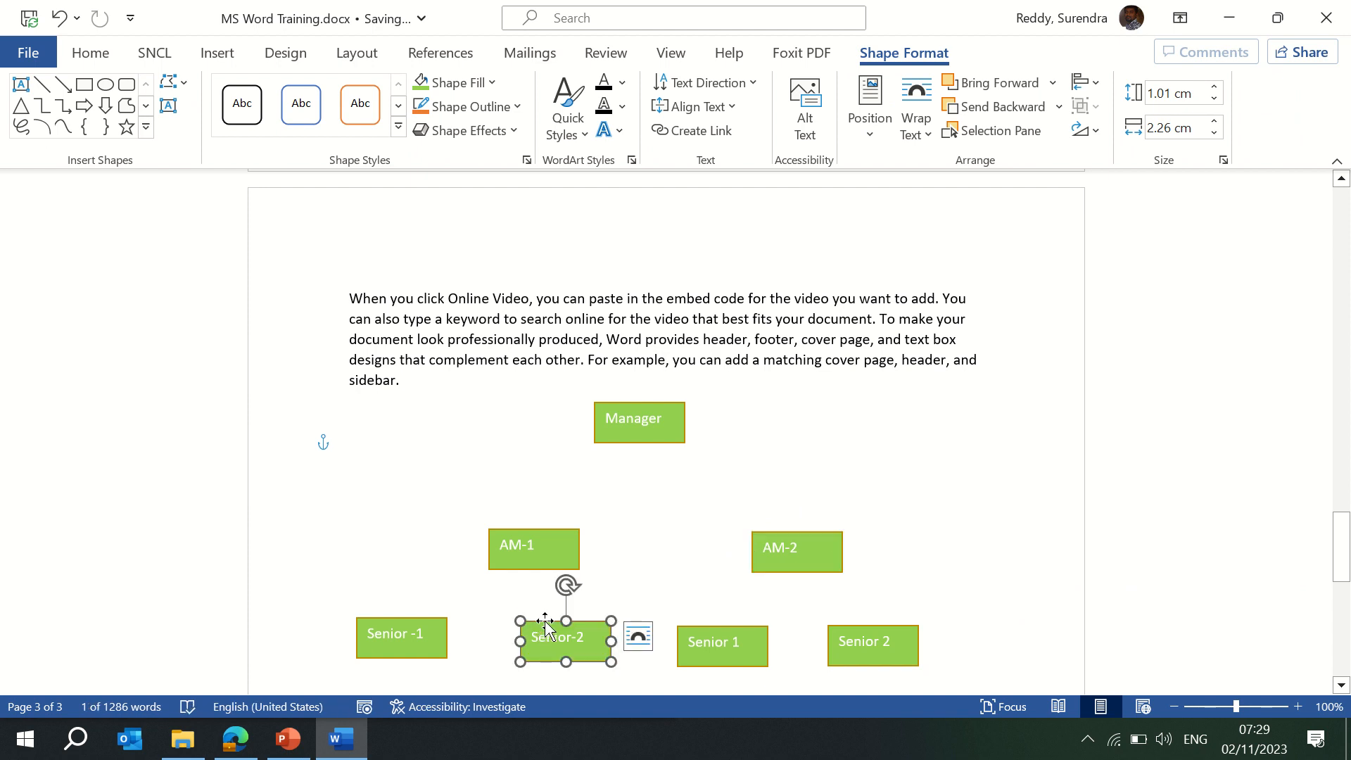
left_click_drag(545, 626, 539, 623)
left_click(794, 548)
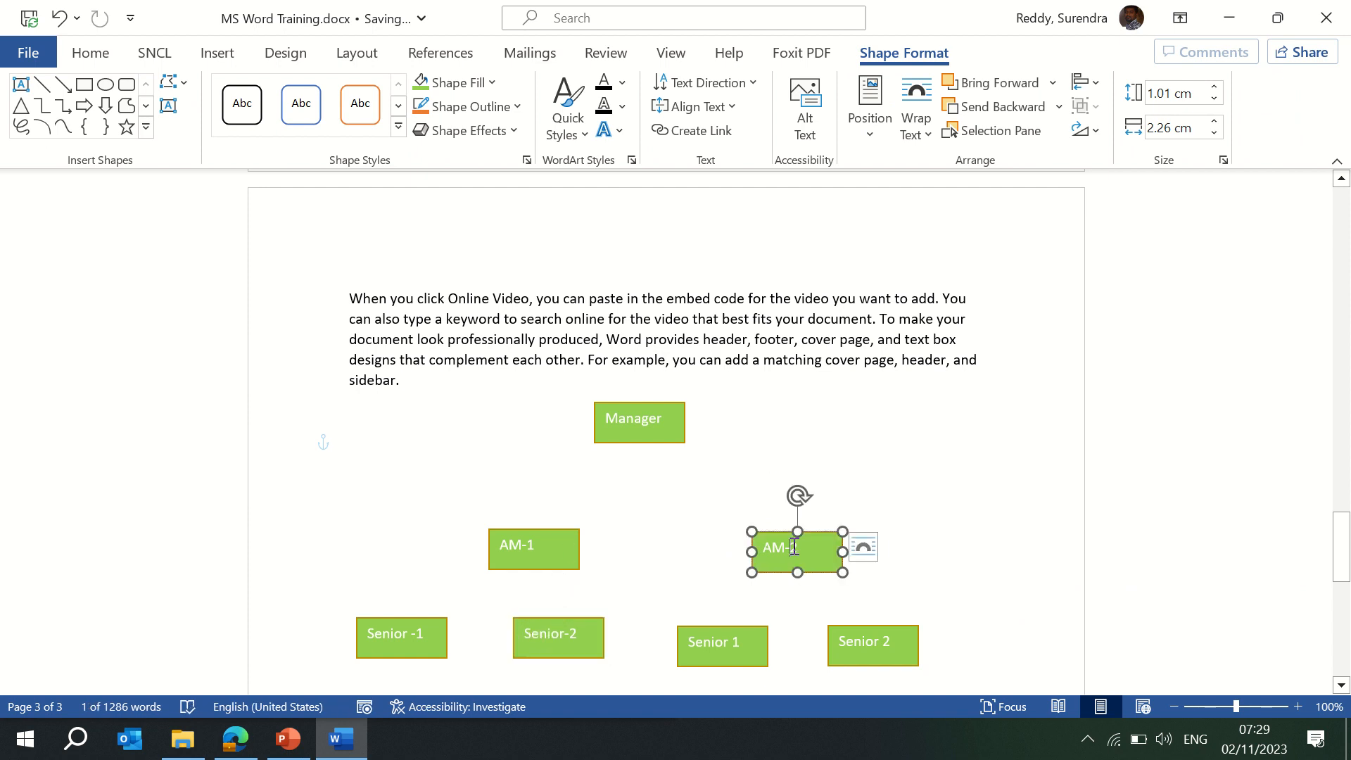
Fill the AM-1 and AM-2 boxes gold.
left_click(560, 538, "shift")
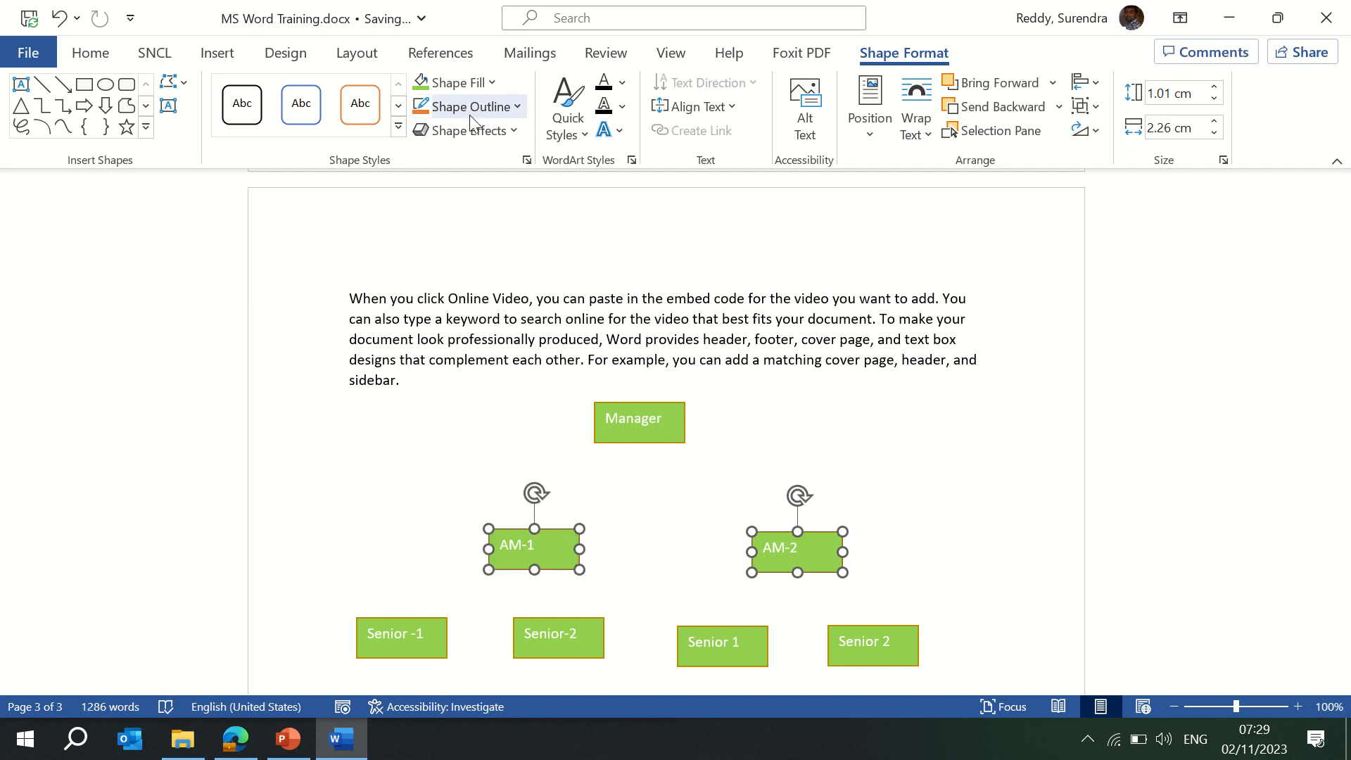
left_click(493, 85)
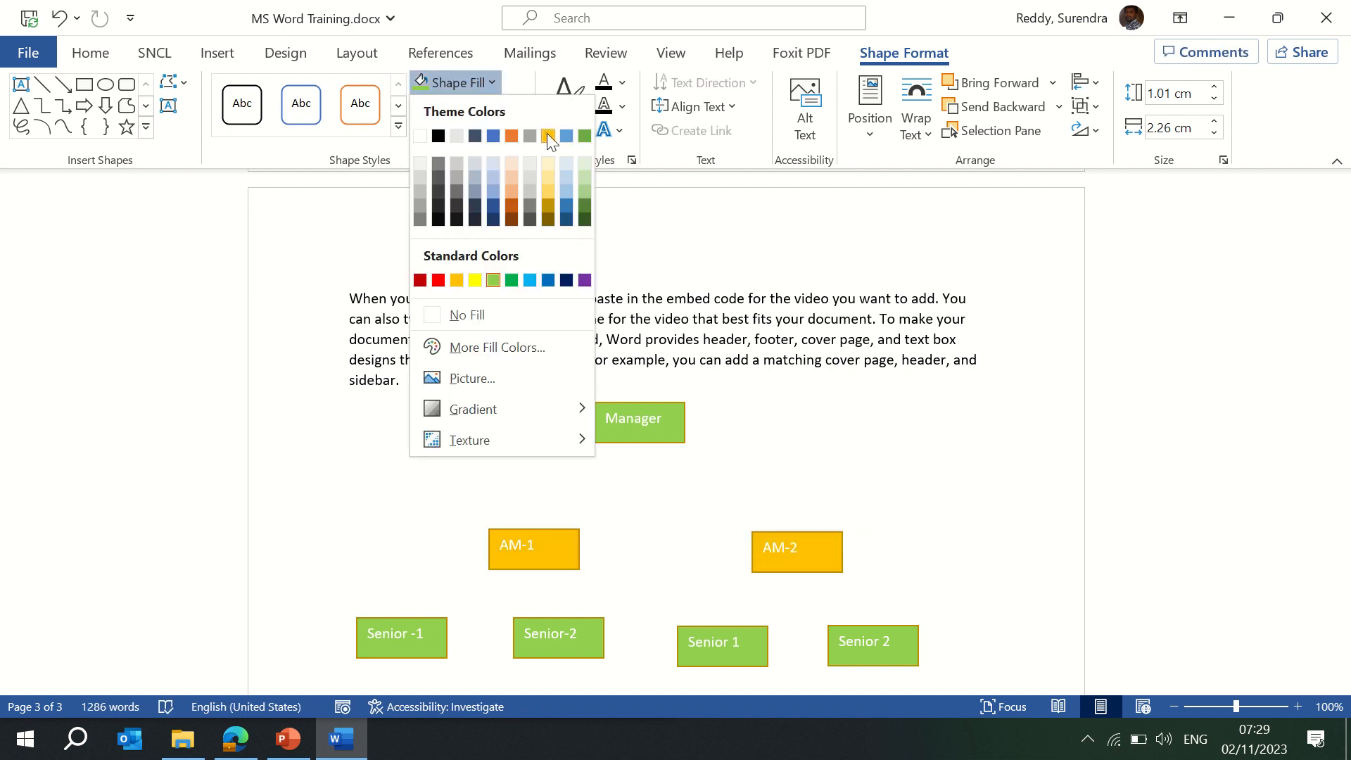
left_click(546, 132)
left_click(424, 617)
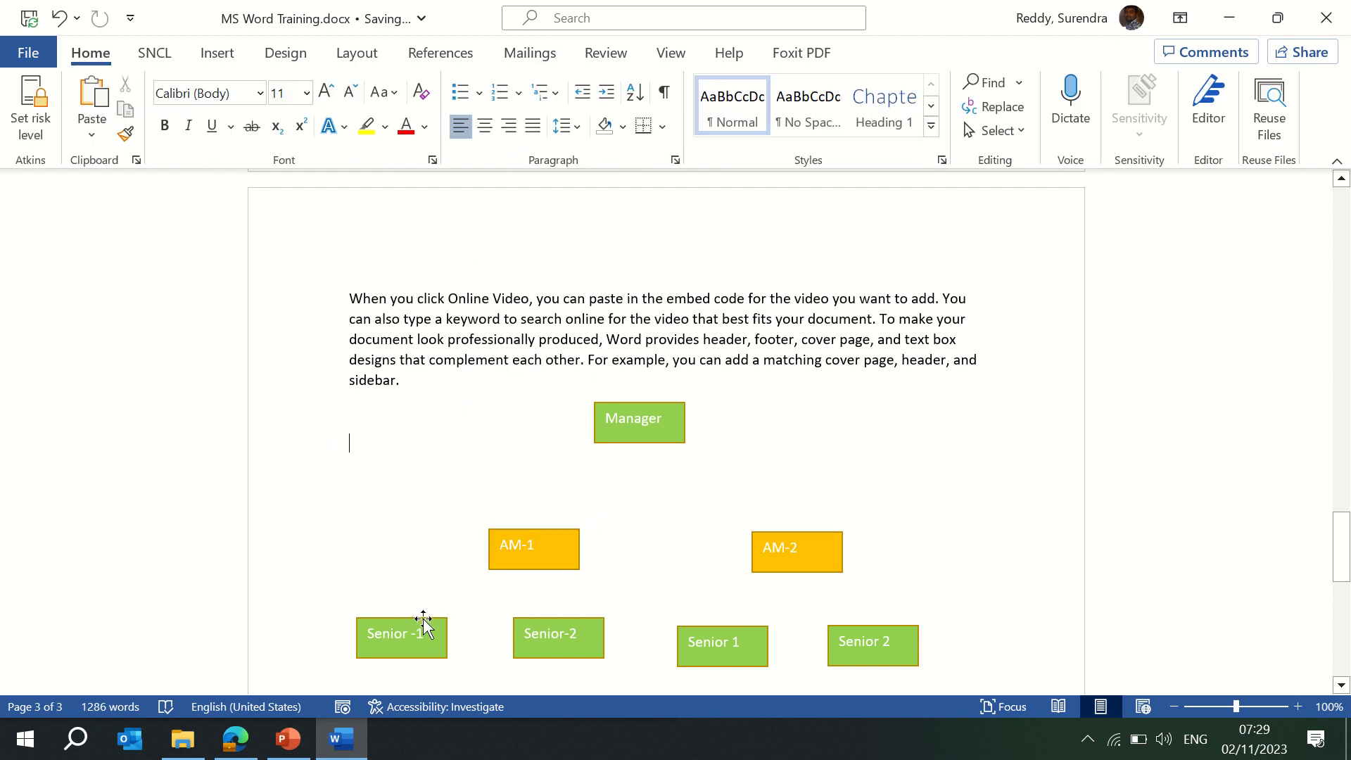
Fill the four Senior boxes light green.
left_click(424, 617)
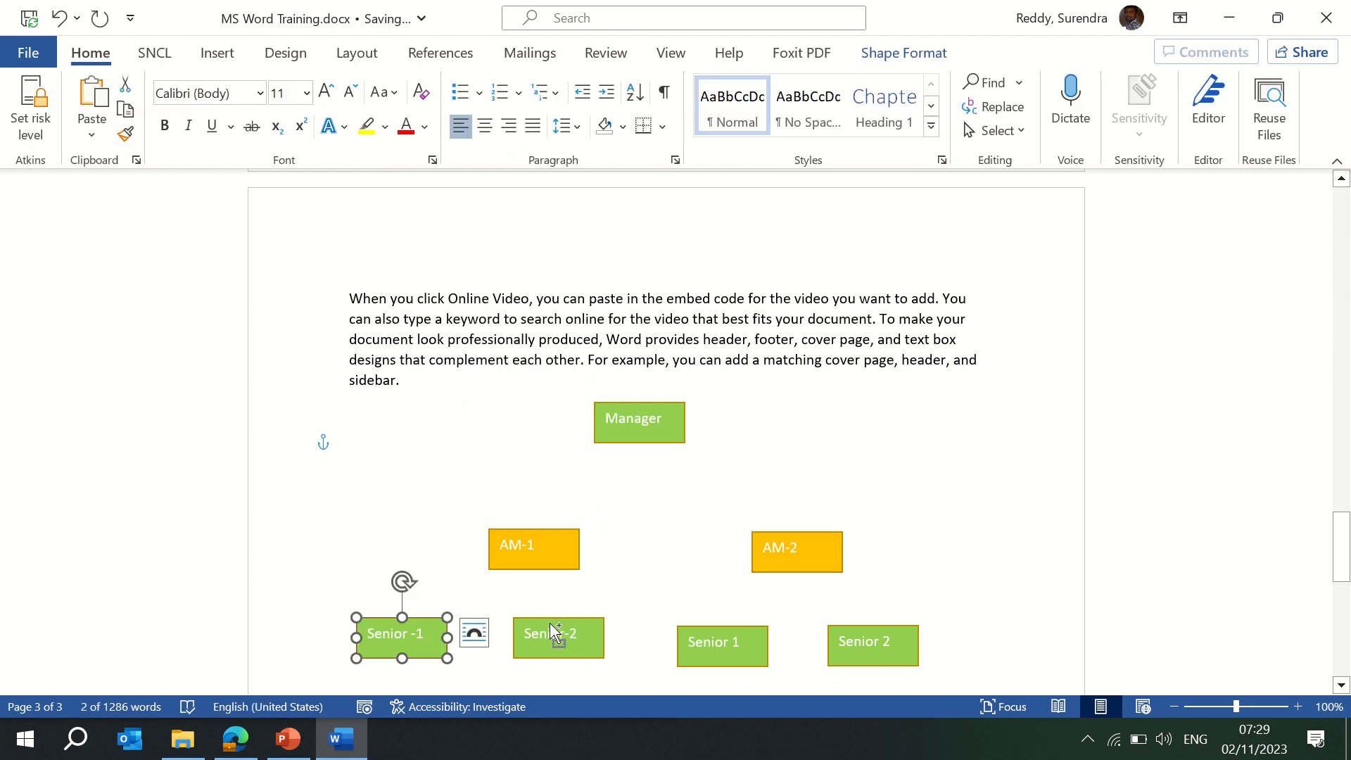
left_click(553, 633, "ctrl")
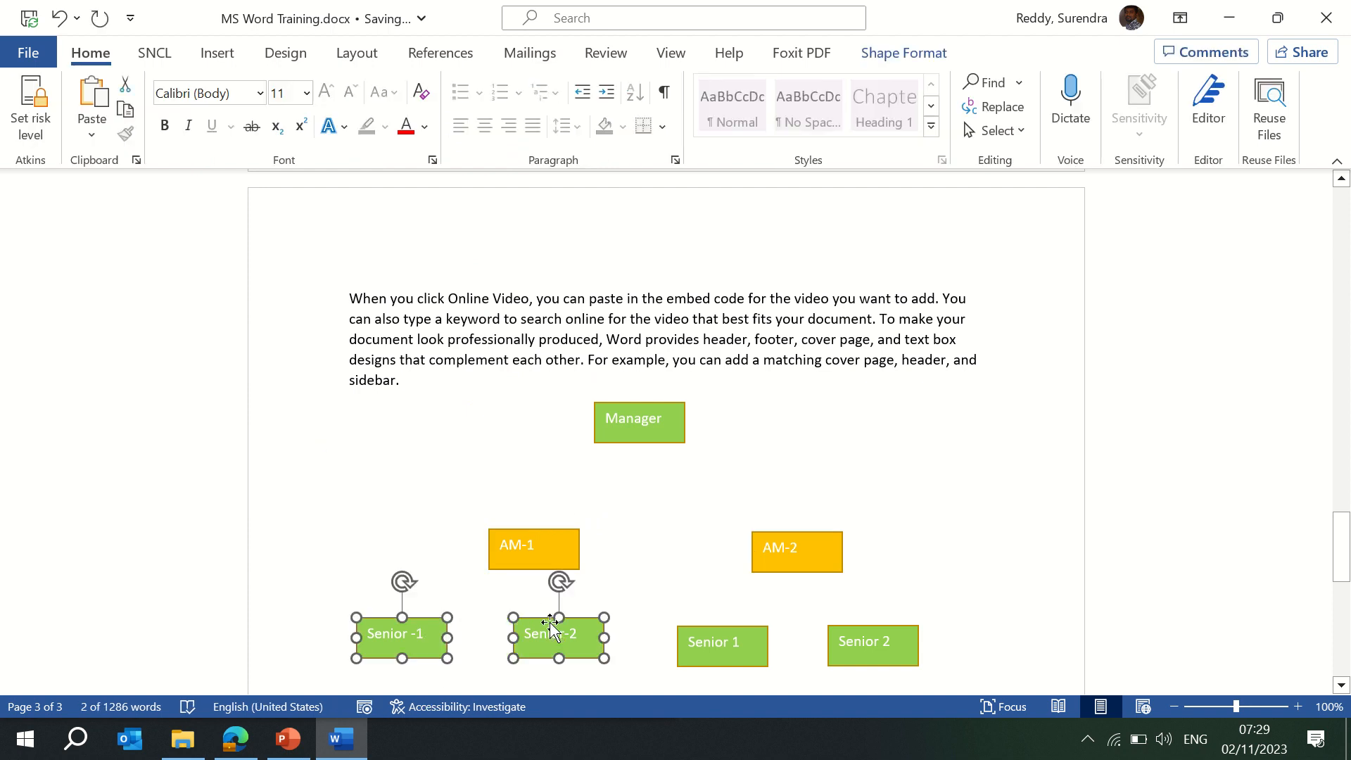
left_click(721, 630, "ctrl")
left_click(873, 635, "ctrl")
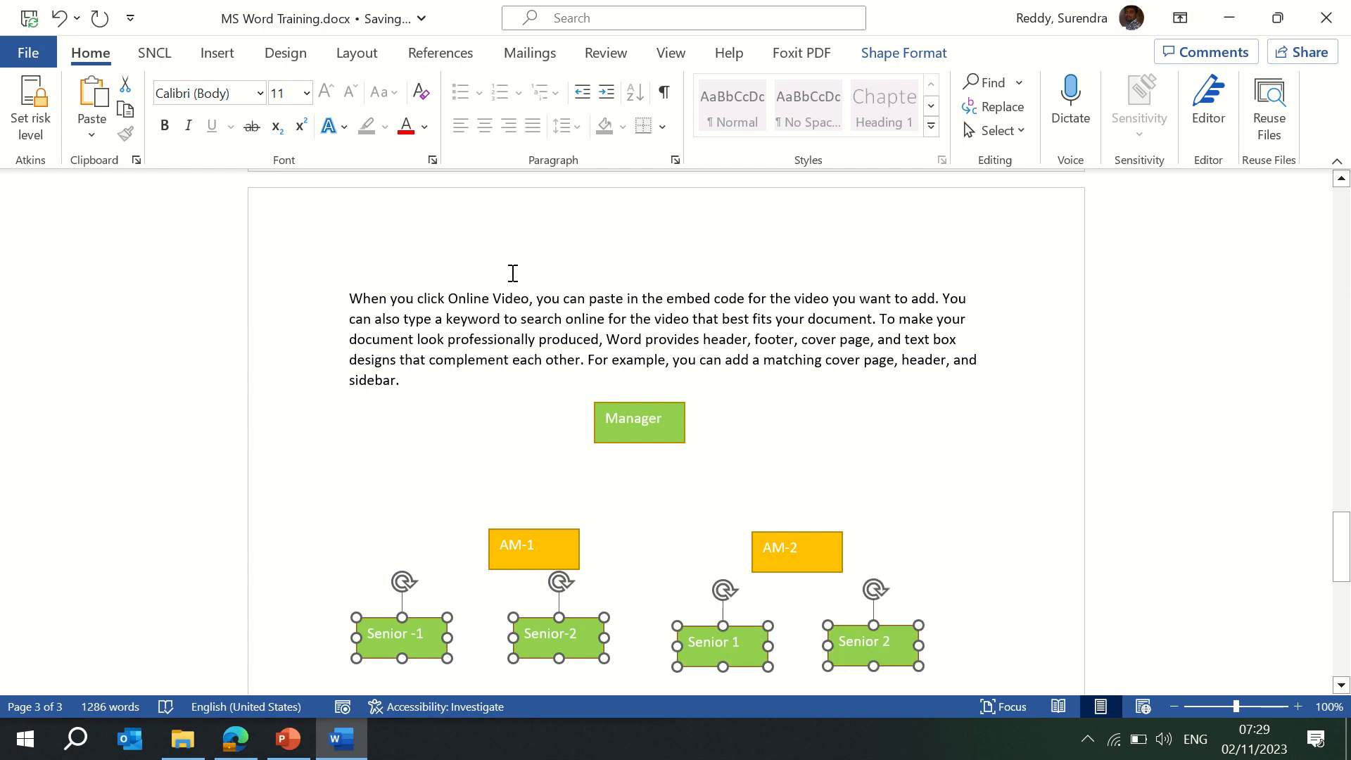
left_click(903, 52)
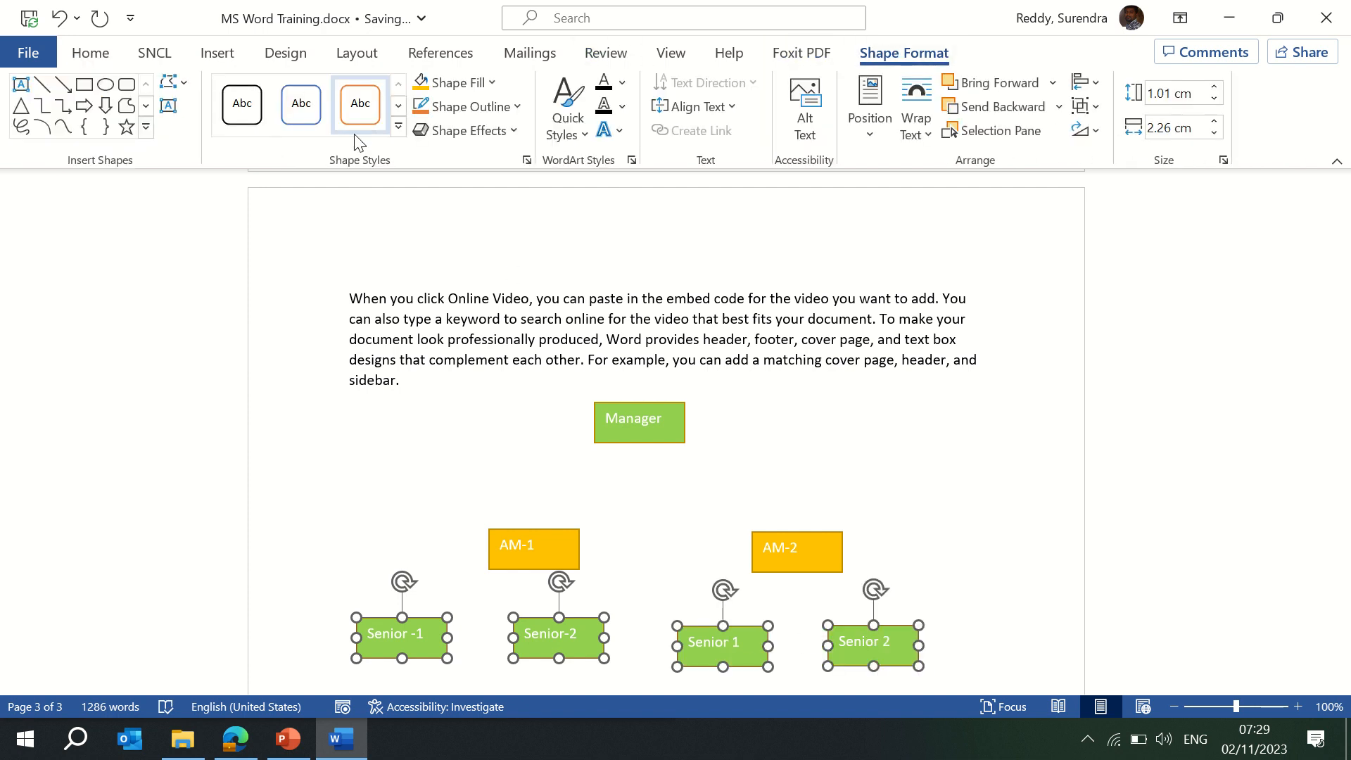
left_click(486, 82)
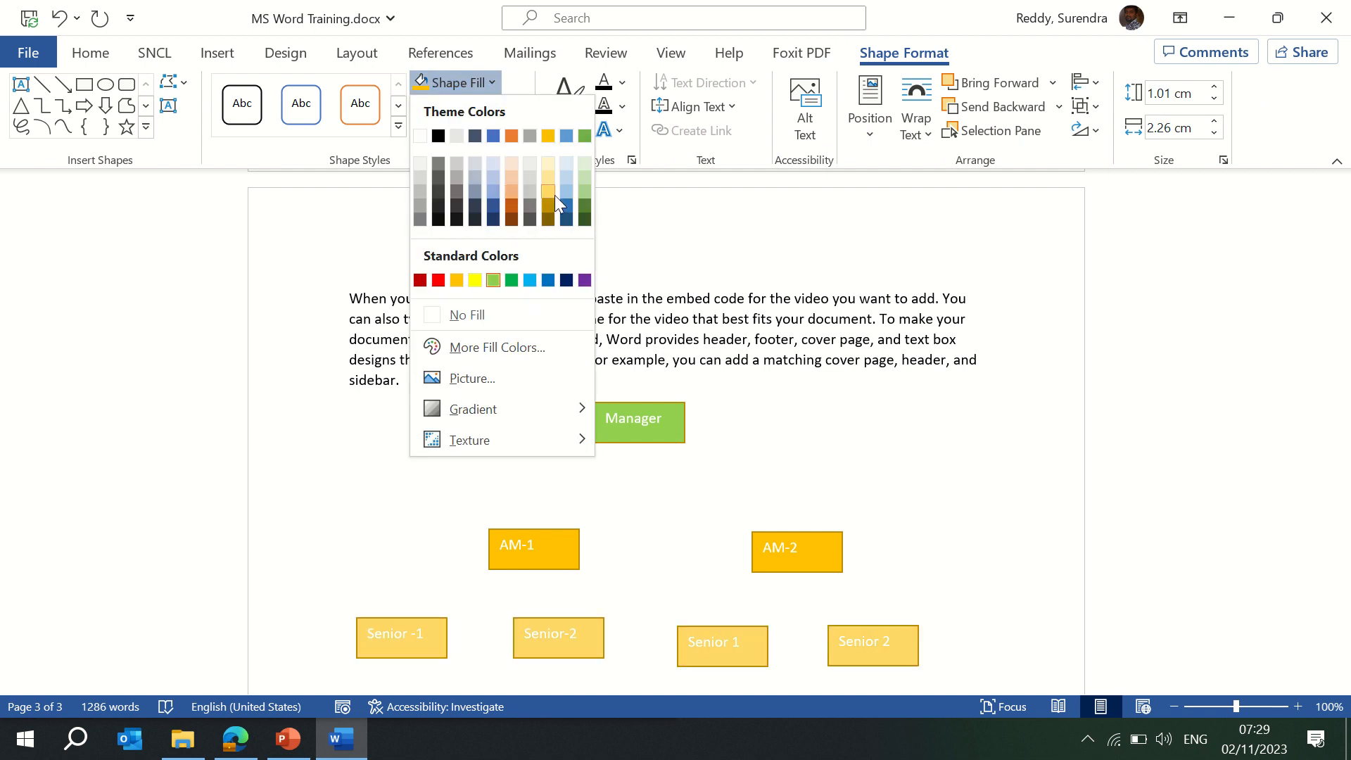
left_click(583, 190)
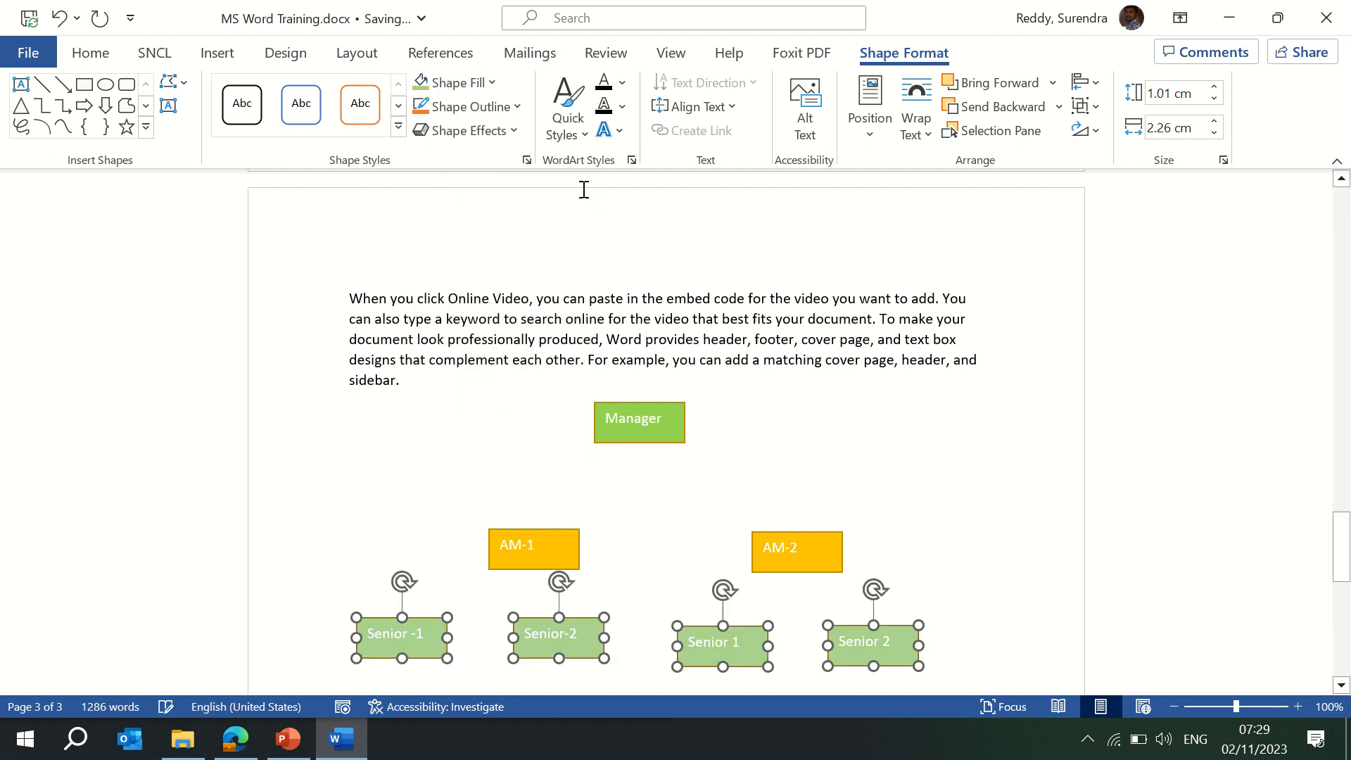
left_click(669, 533)
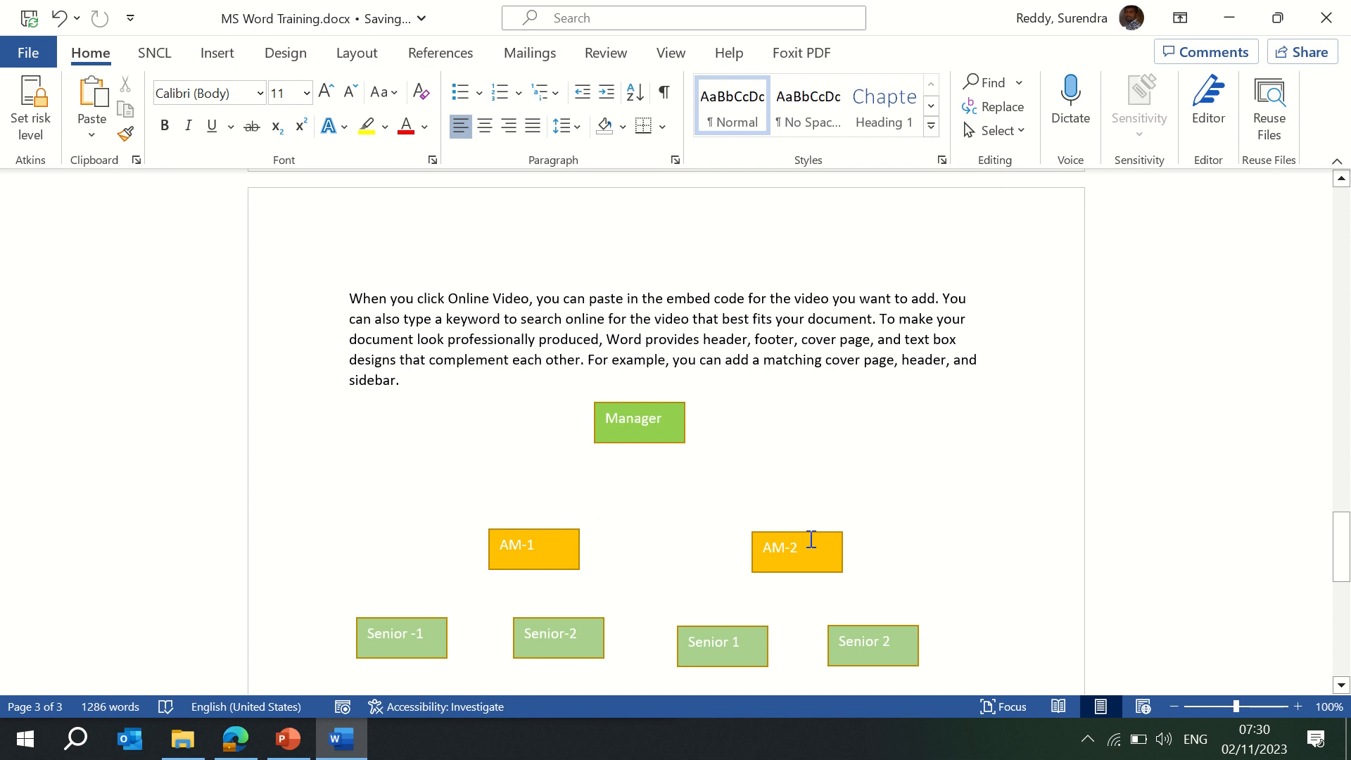
Draw a short line arrow pointing down from the Manager box and adjust its end point.
left_click(209, 58)
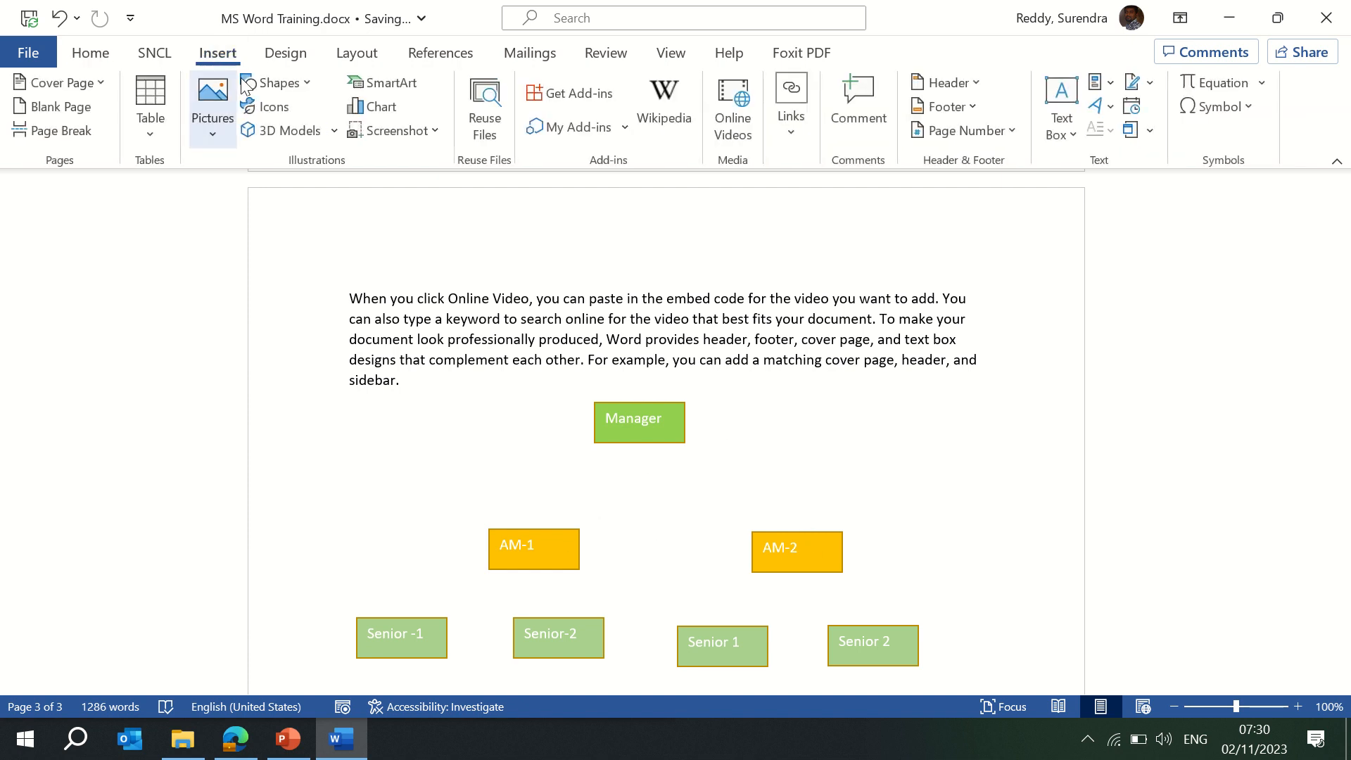
left_click(311, 82)
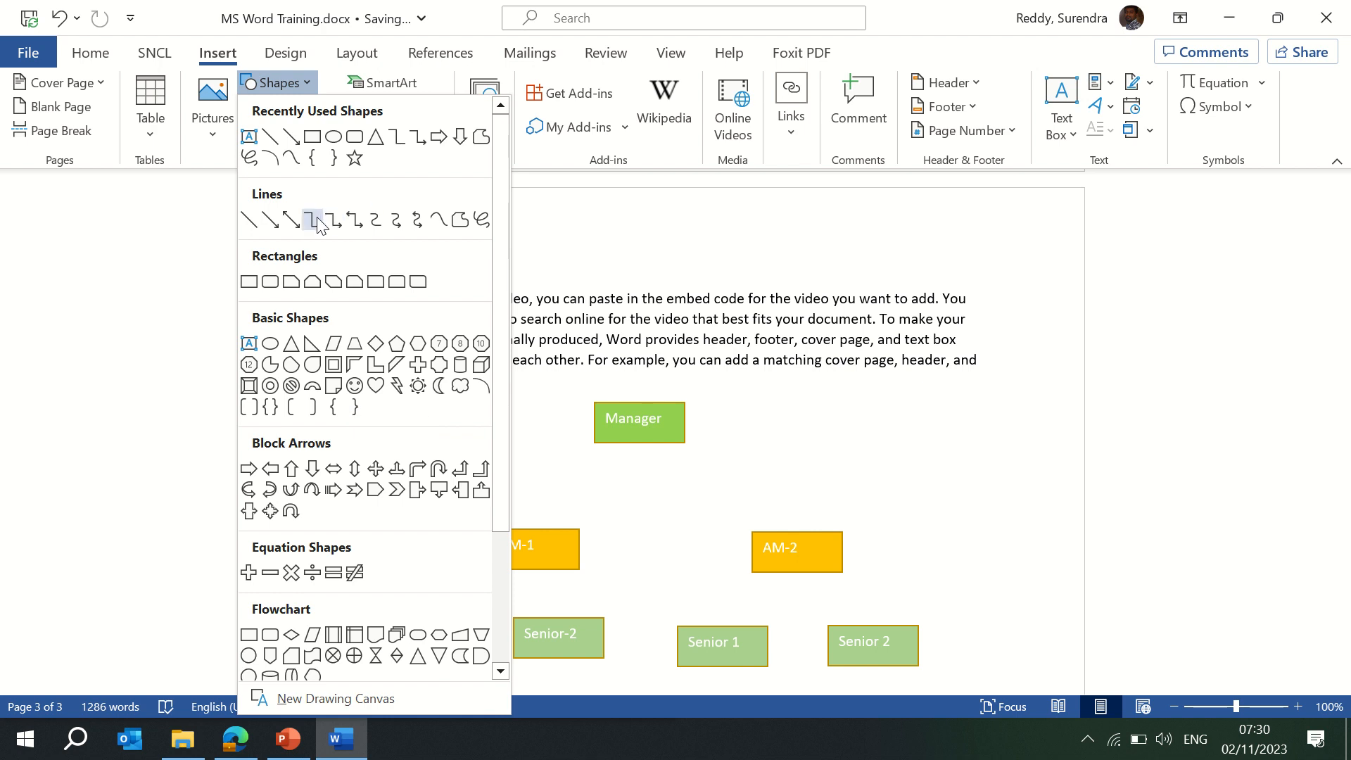
left_click(291, 137)
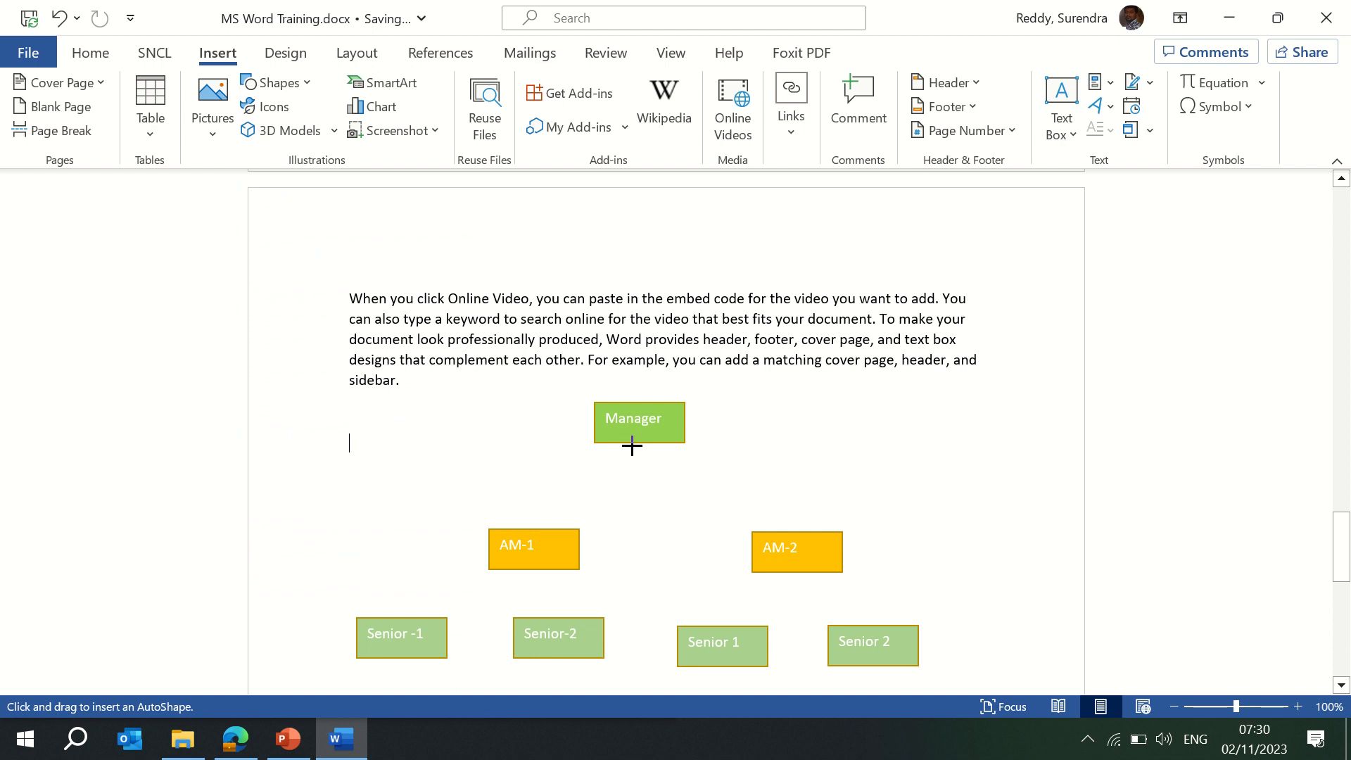
left_click_drag(632, 443, 629, 492)
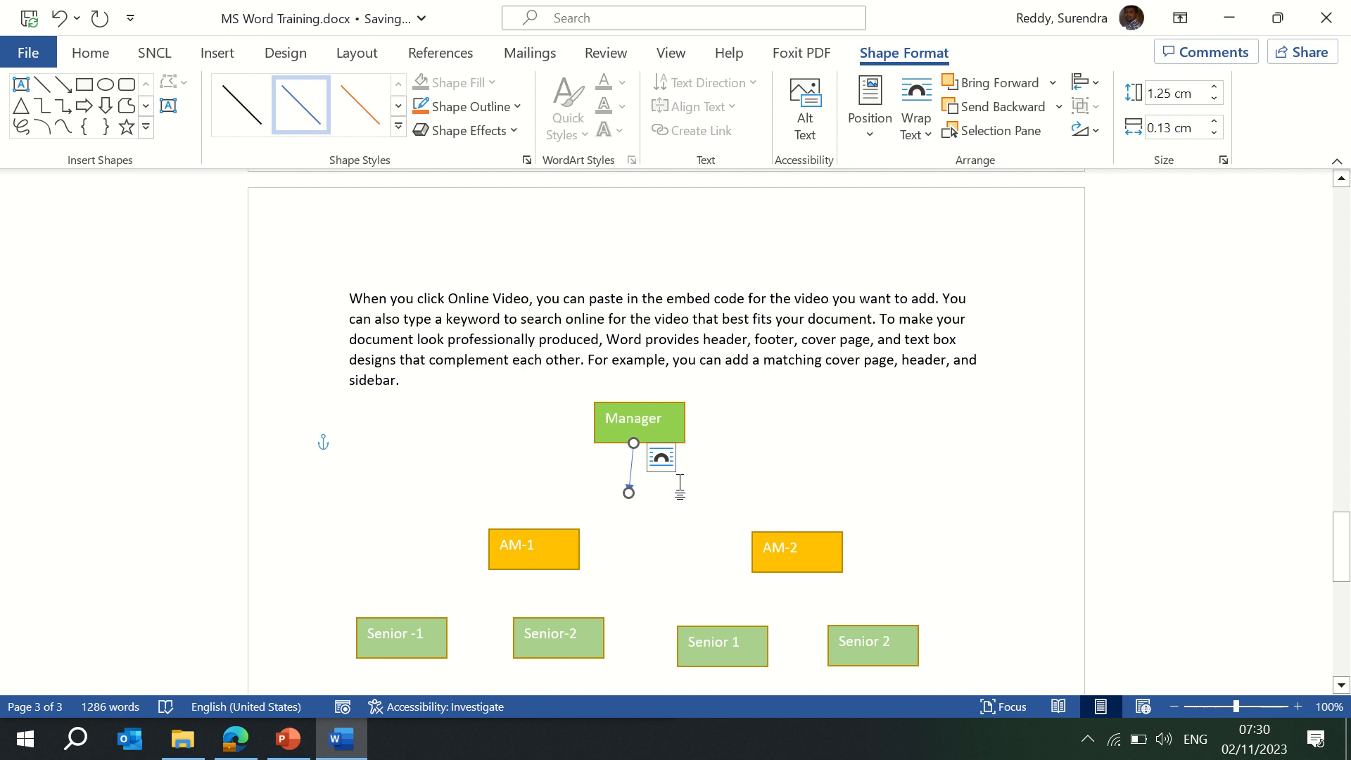
left_click(637, 484)
left_click(632, 492)
left_click_drag(633, 491, 630, 488)
left_click(633, 496)
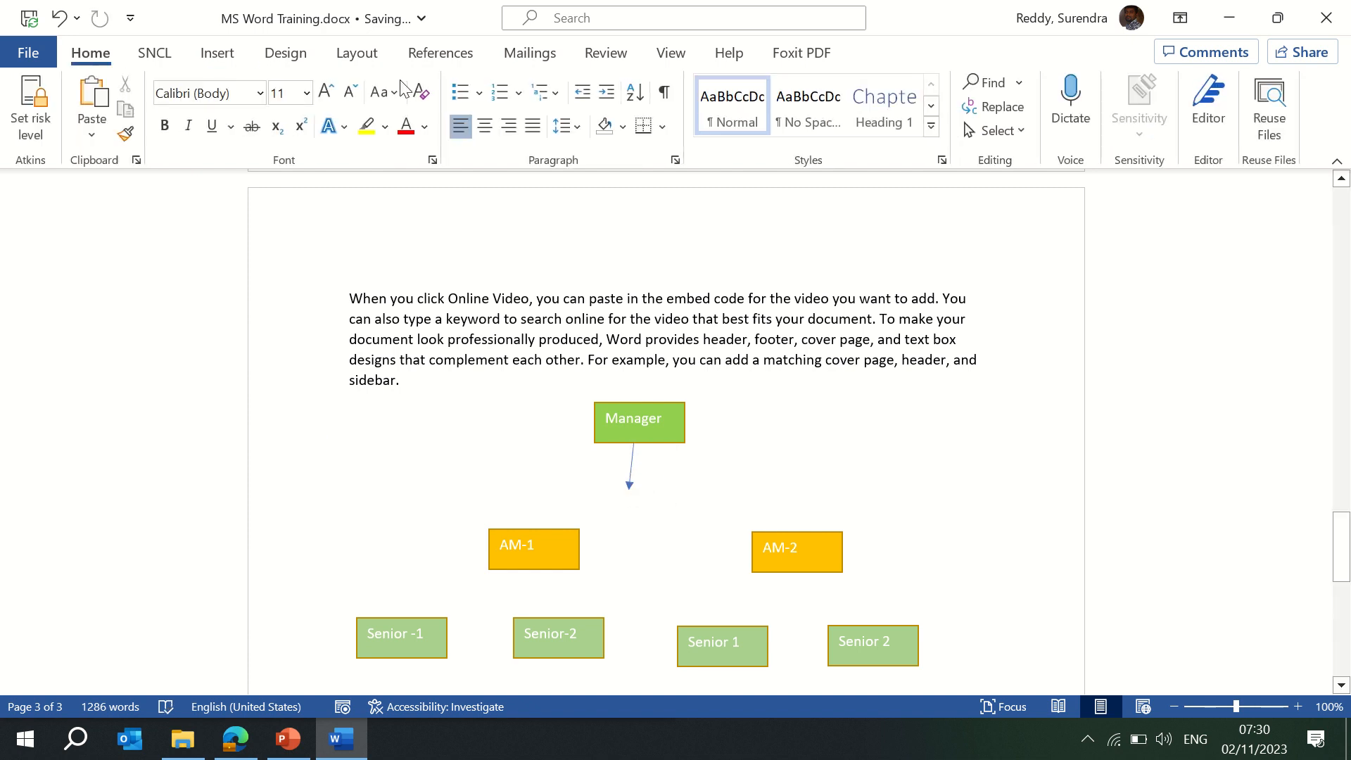
Draw a horizontal line under the Manager arrow spanning AM-1 to AM-2.
left_click(224, 56)
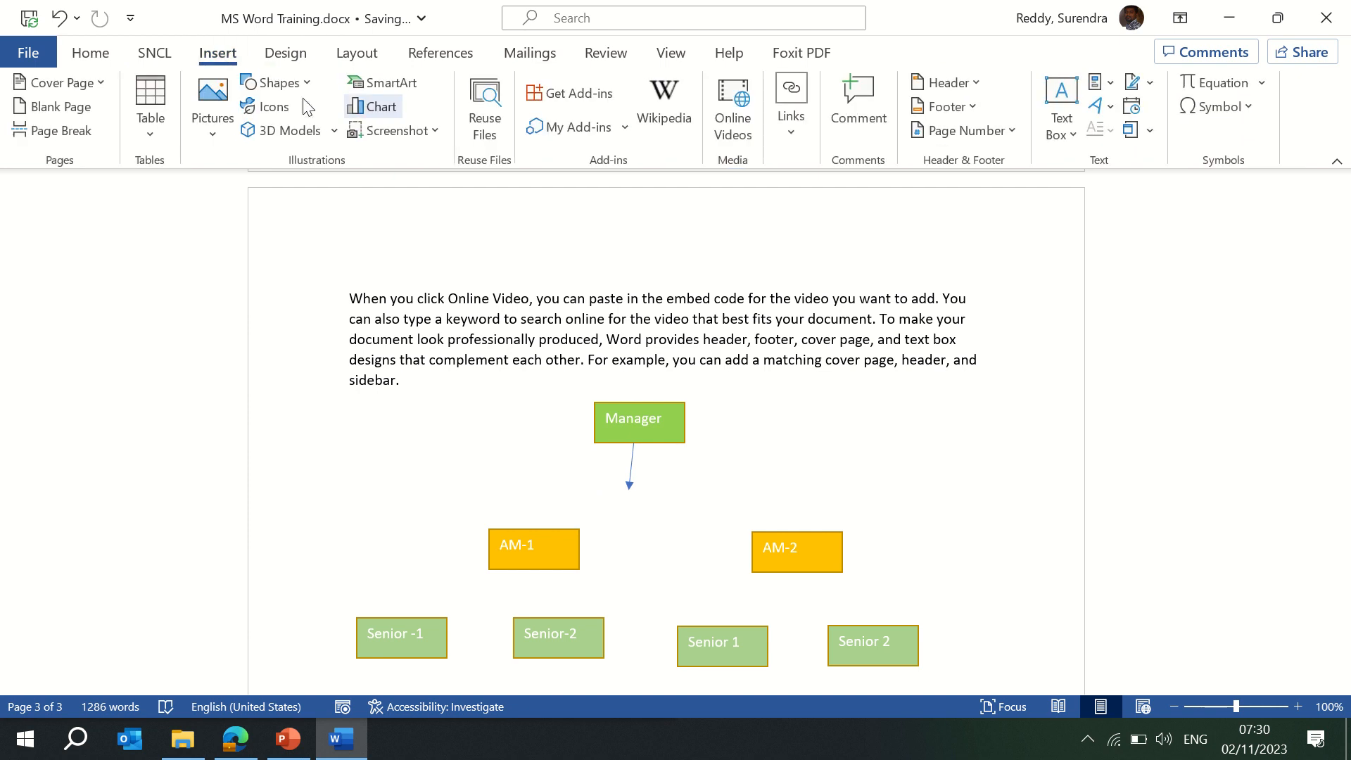
left_click(309, 83)
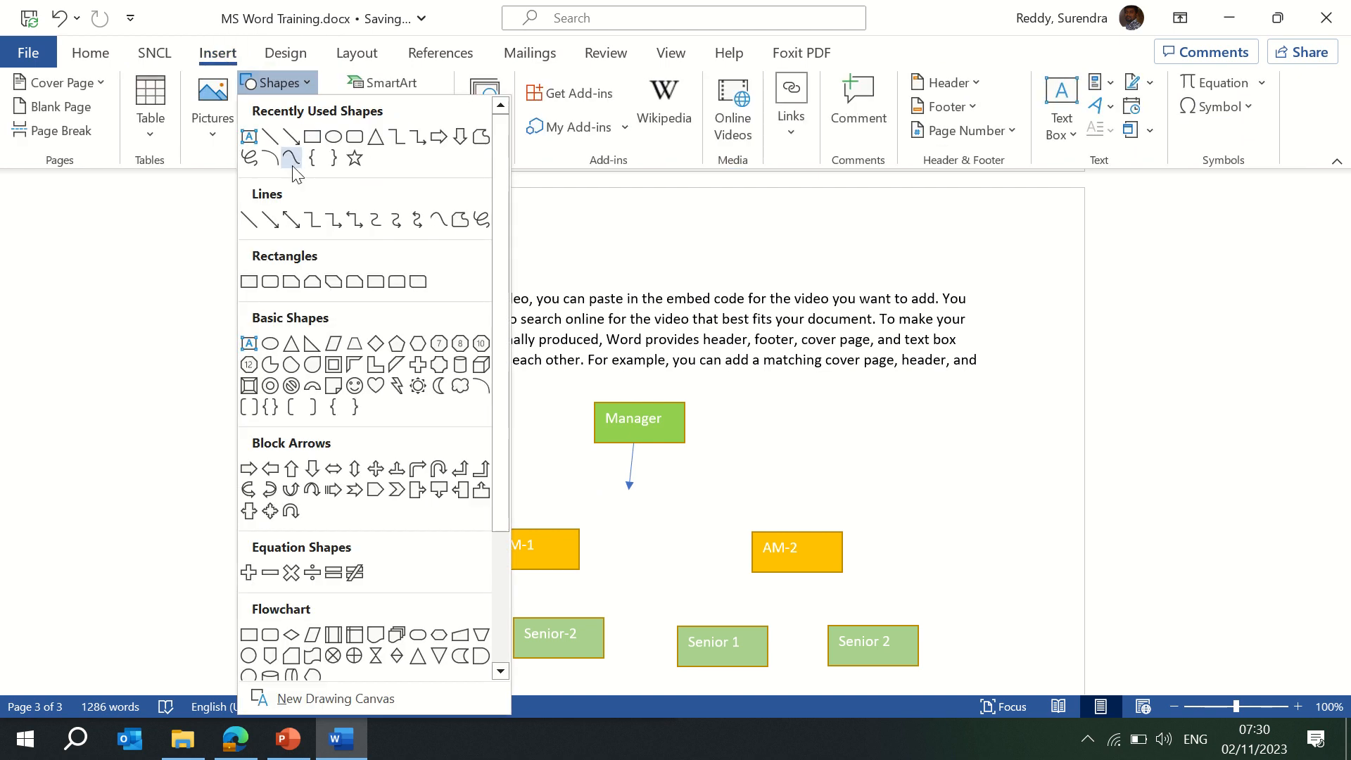
left_click(247, 223)
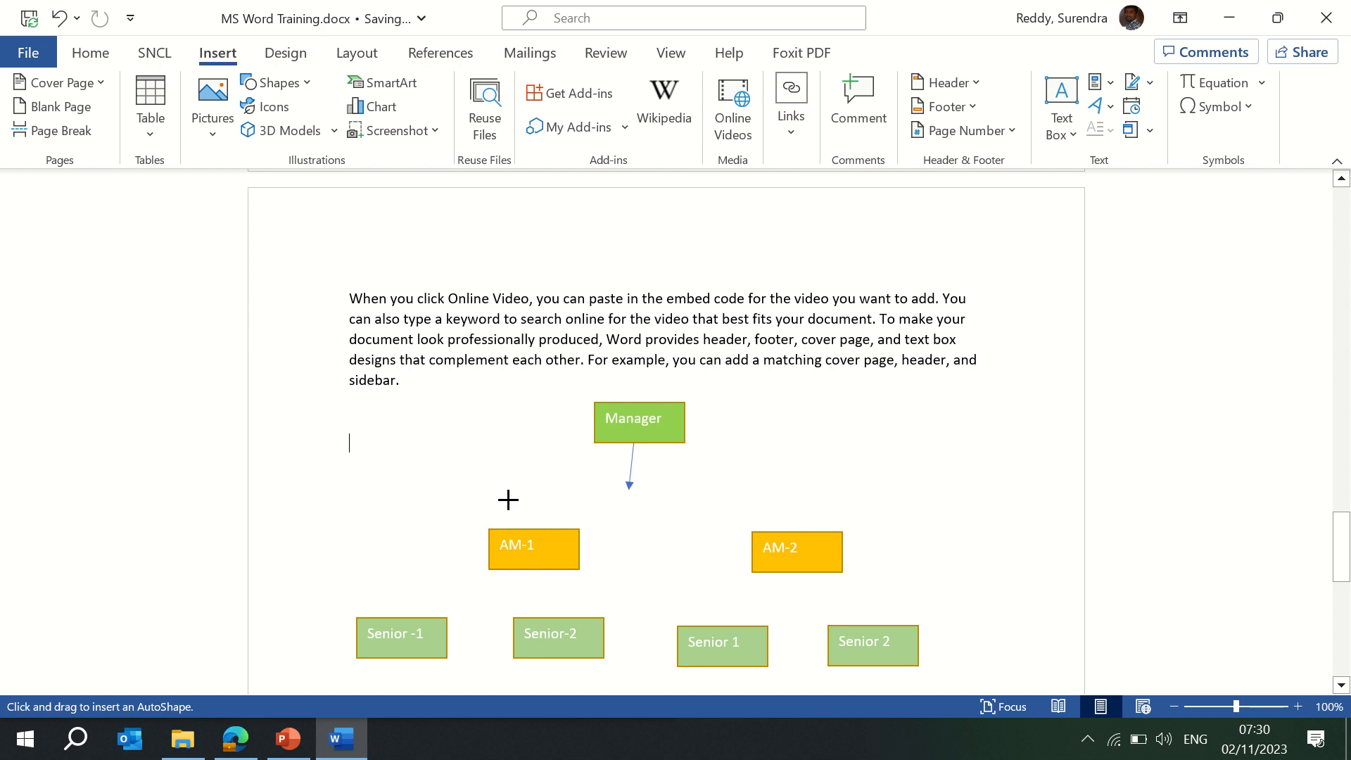
left_click_drag(508, 489, 823, 490)
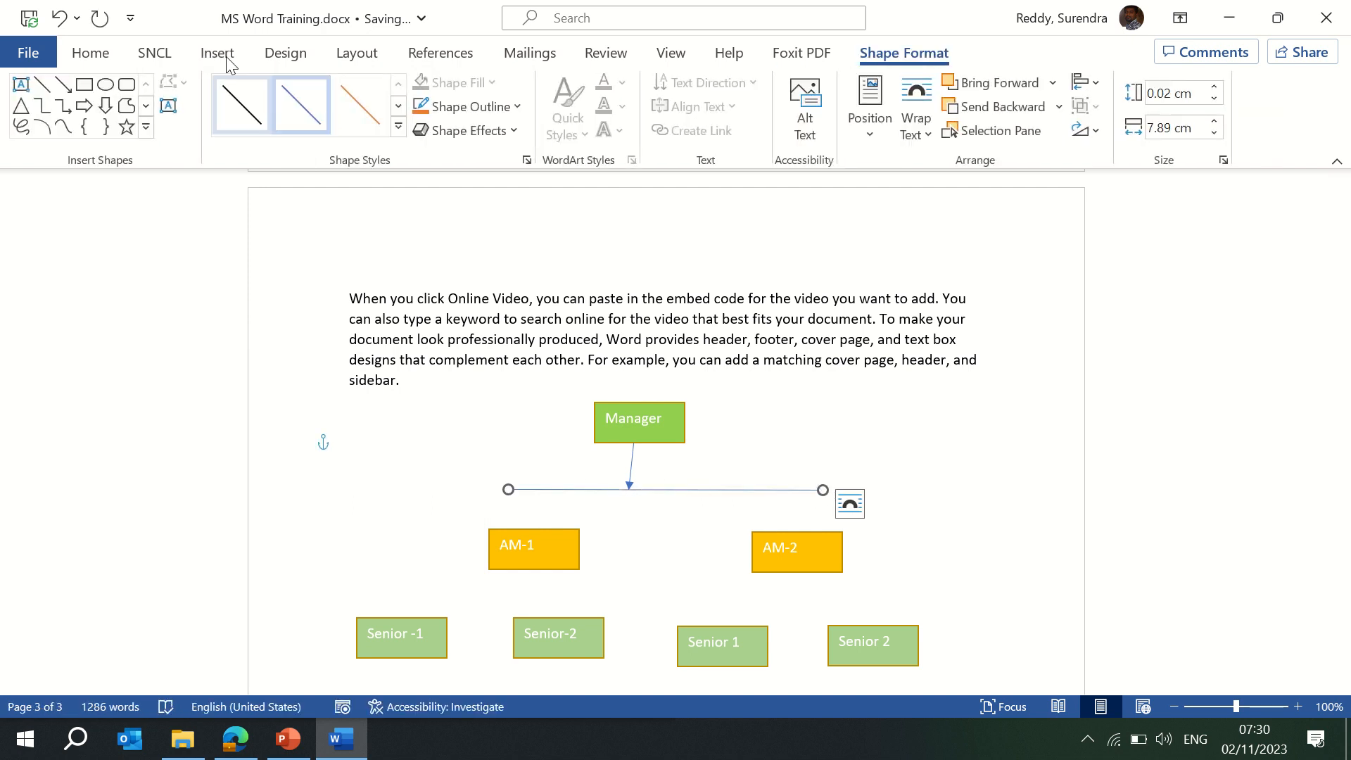
Add downward arrows from the line to AM-1 and AM-2, duplicating the first with Ctrl+D.
left_click(63, 85)
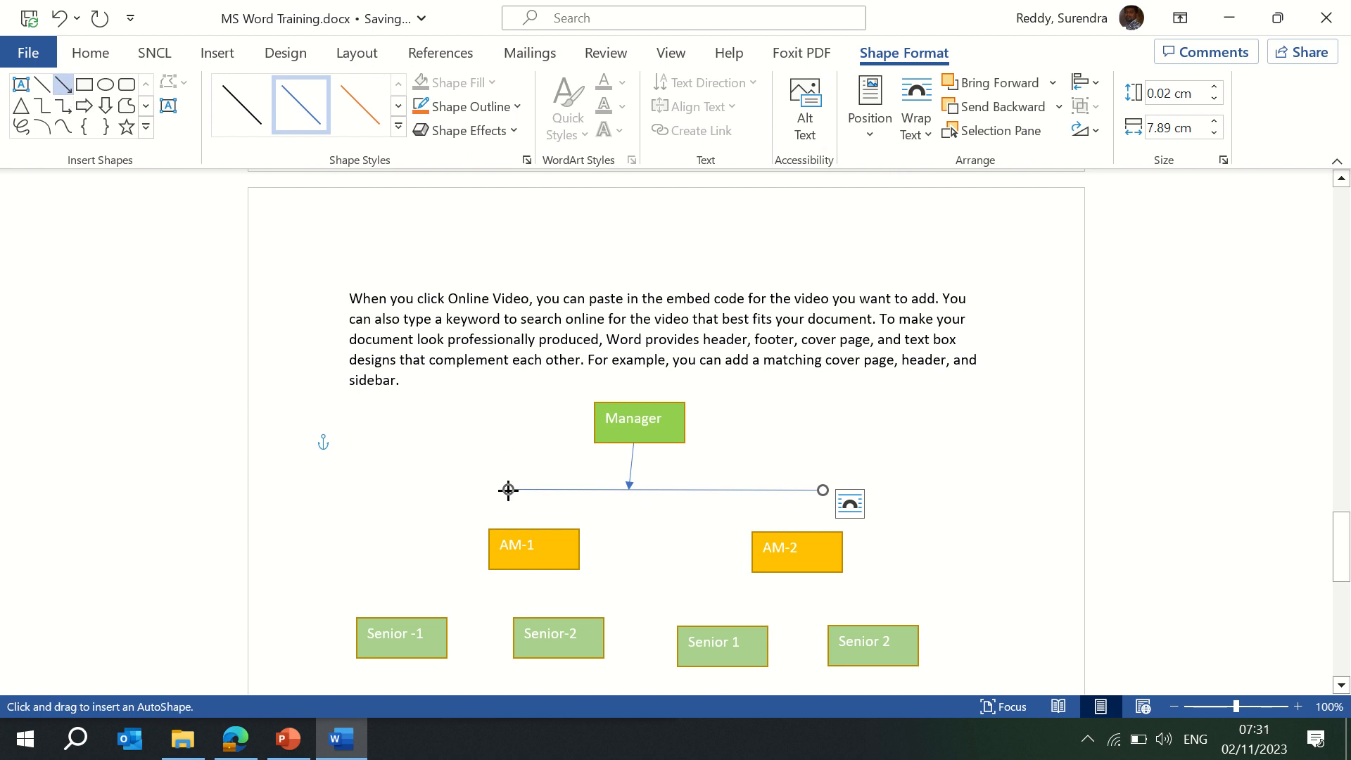
left_click_drag(508, 490, 508, 519)
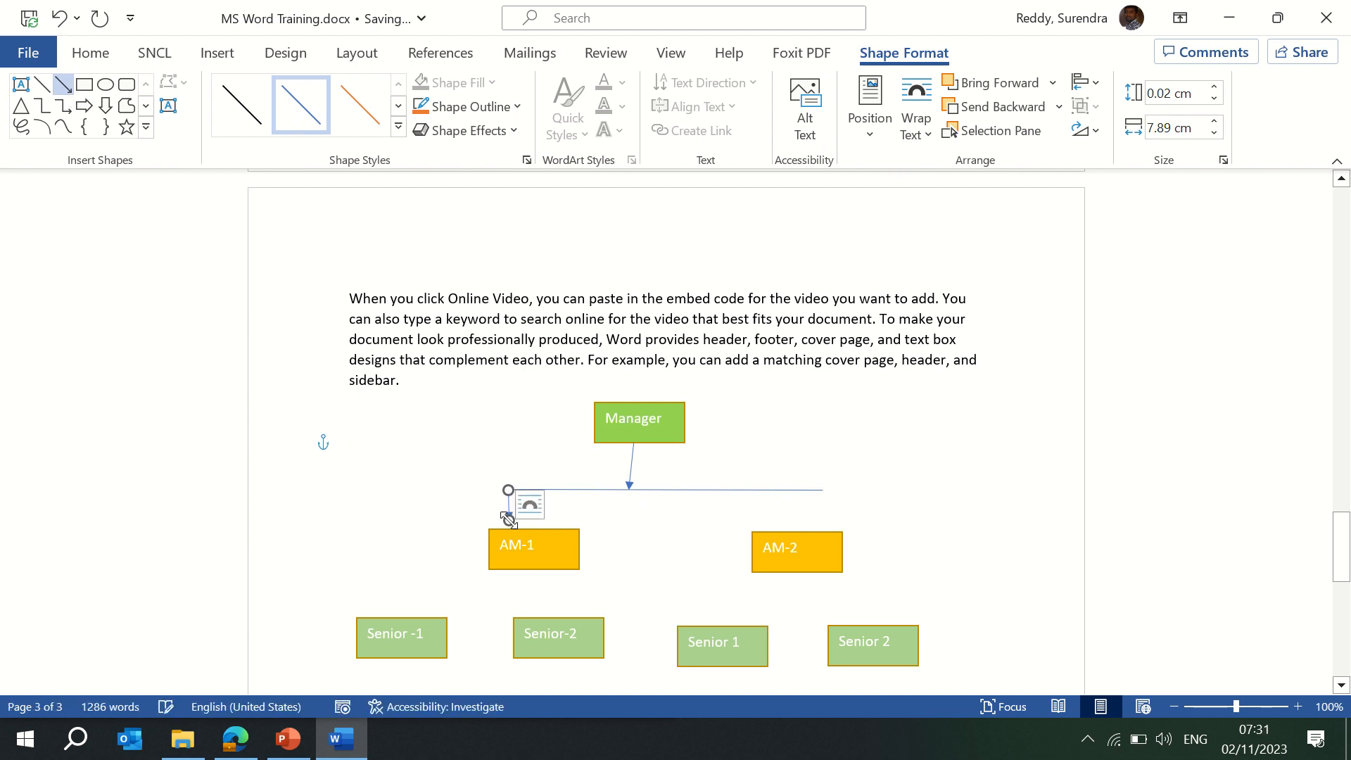
key("ctrl+d")
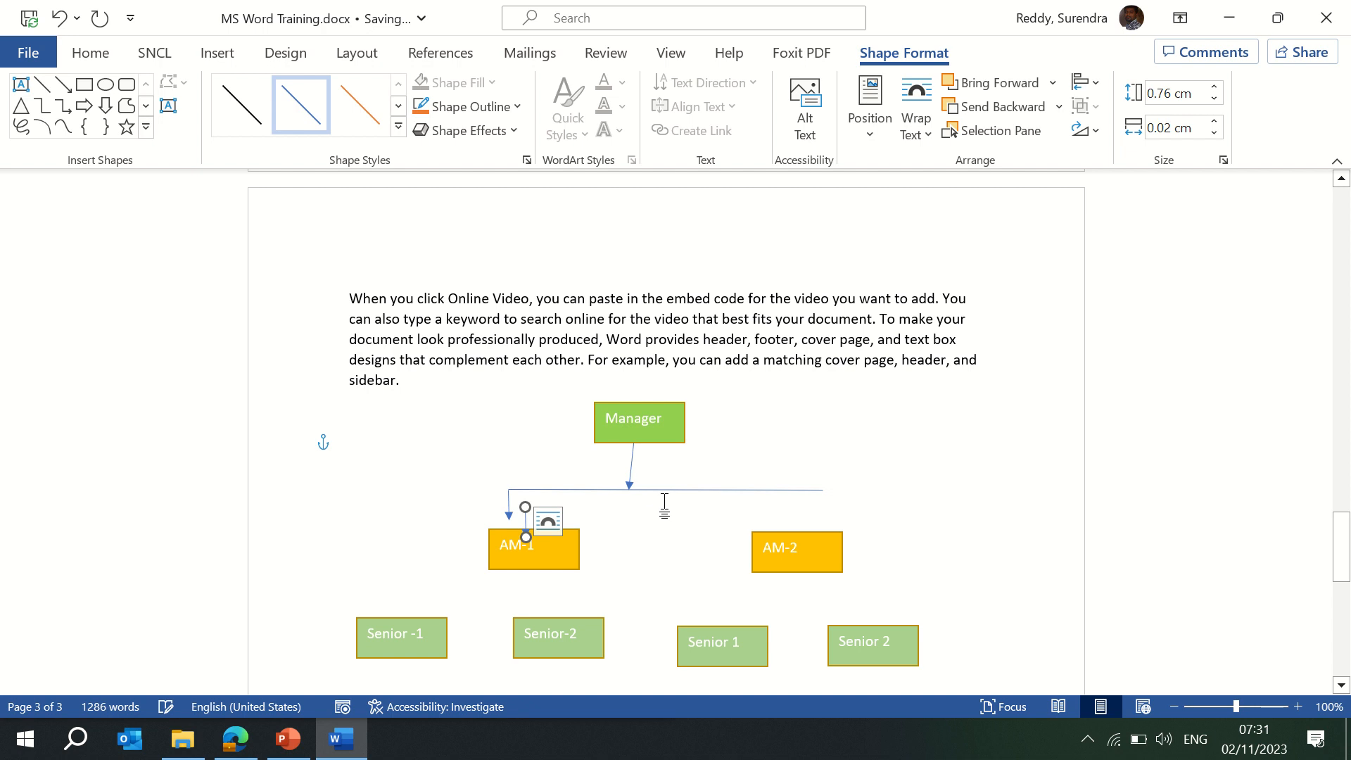
left_click_drag(526, 508, 816, 527)
left_click(660, 549)
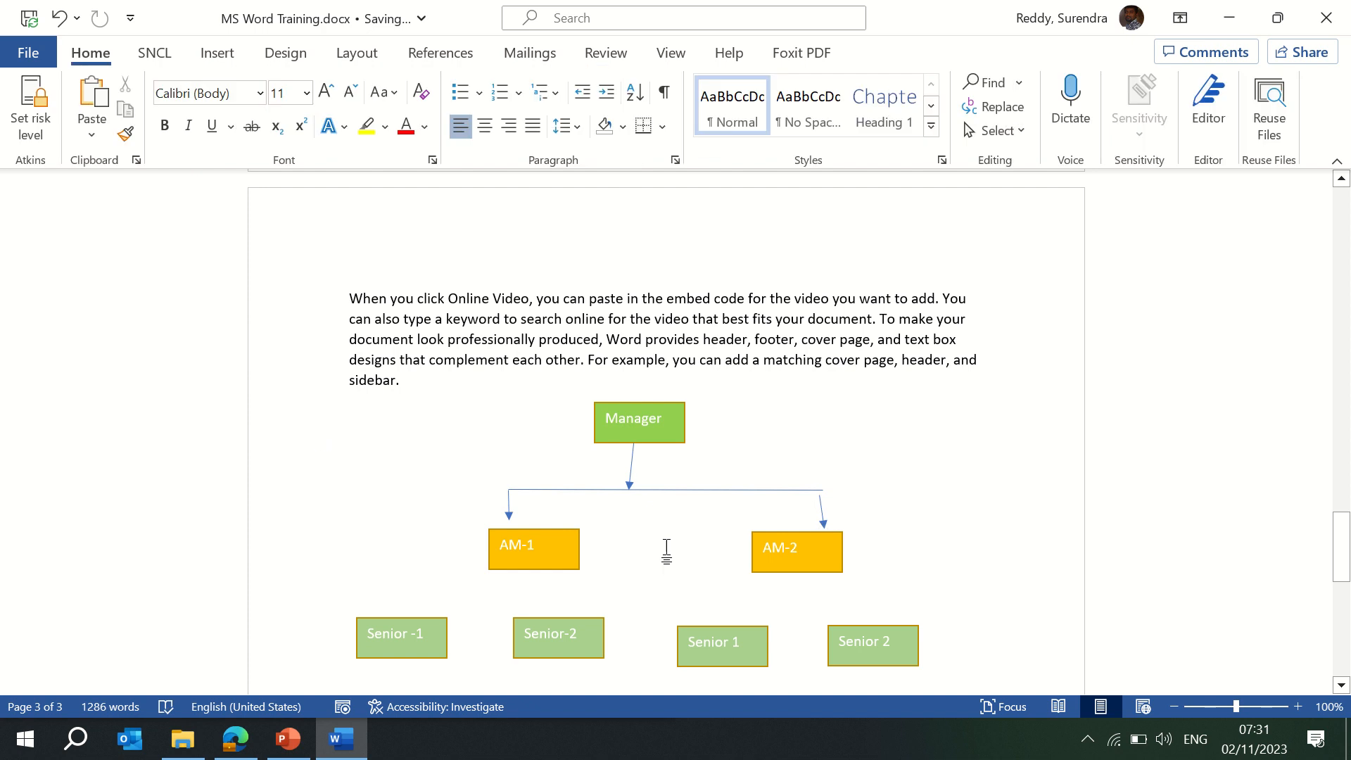
left_click_drag(1340, 546, 1341, 557)
left_click(218, 56)
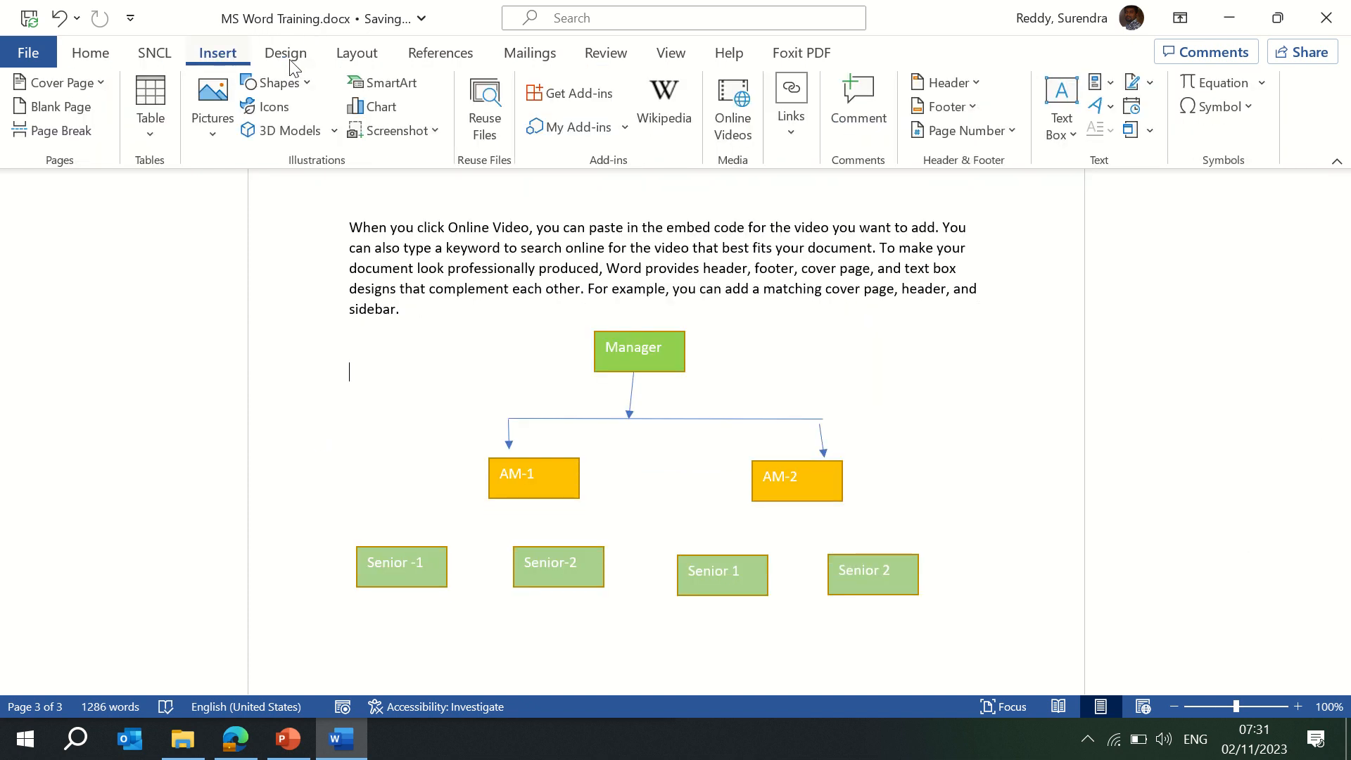
Draw a widened down block arrow under AM-1 and label it Dept.
left_click(309, 78)
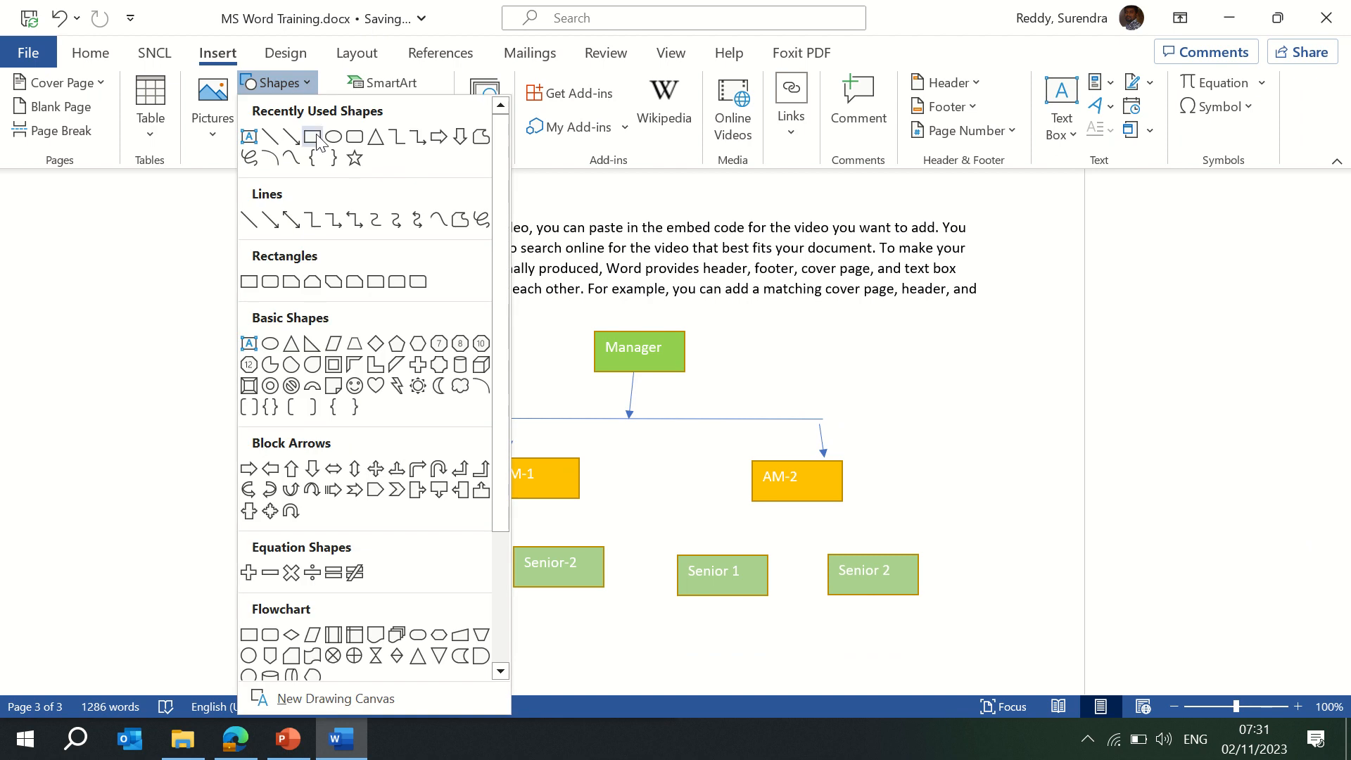
left_click(450, 138)
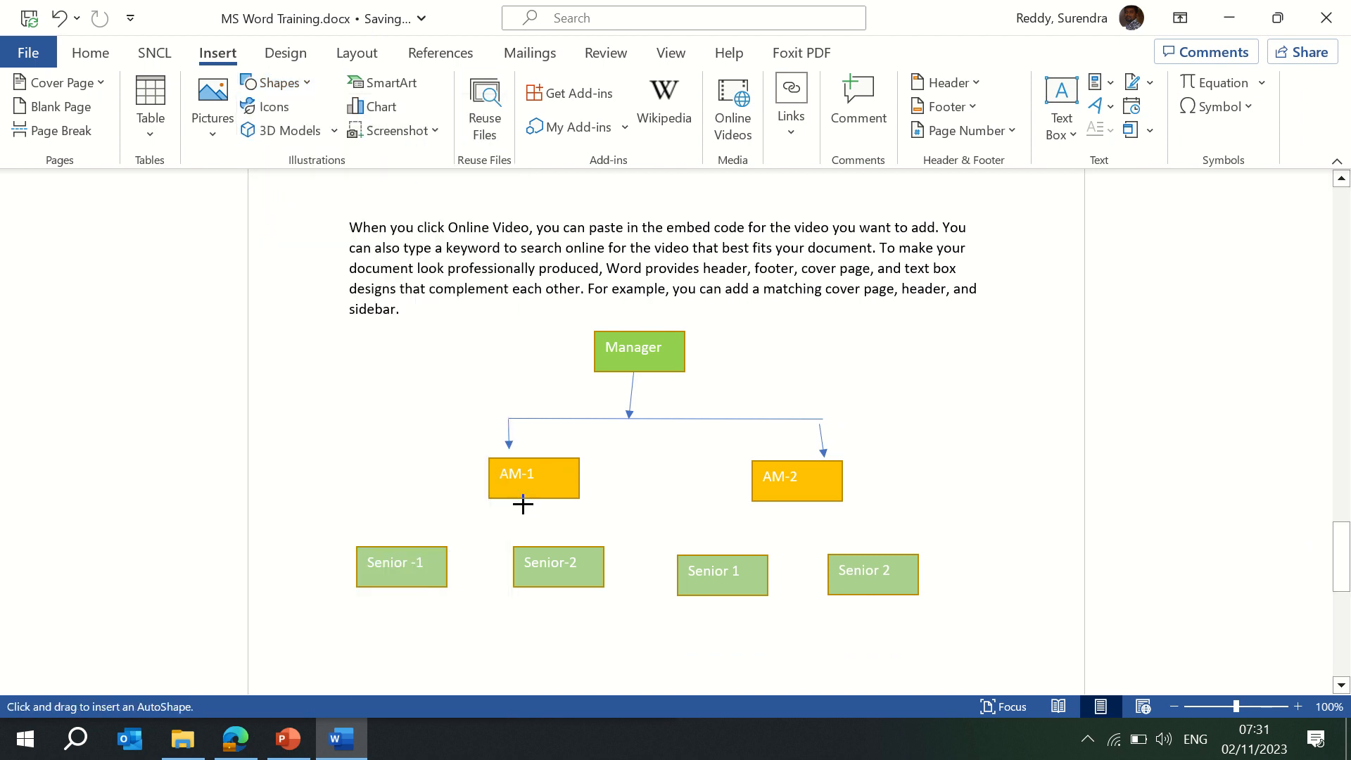
left_click_drag(522, 501, 520, 579)
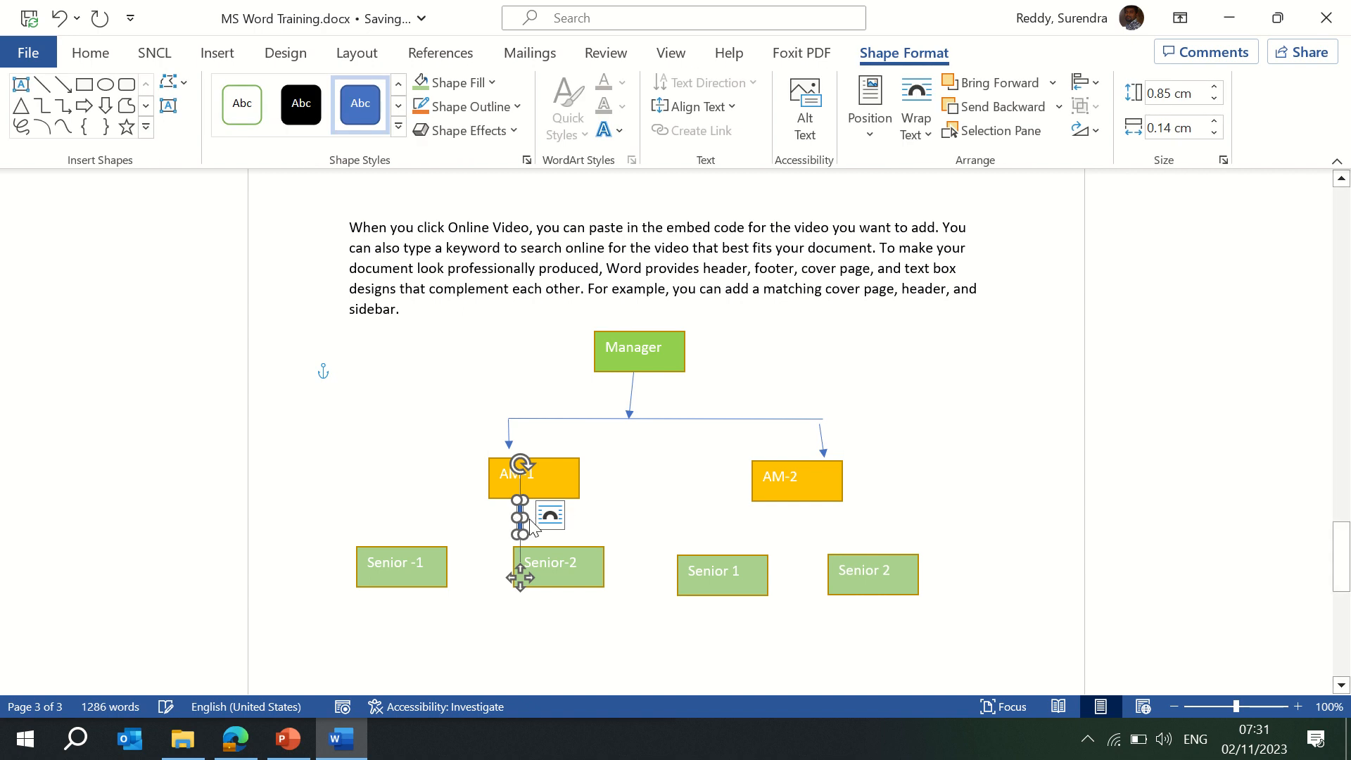
left_click(469, 517)
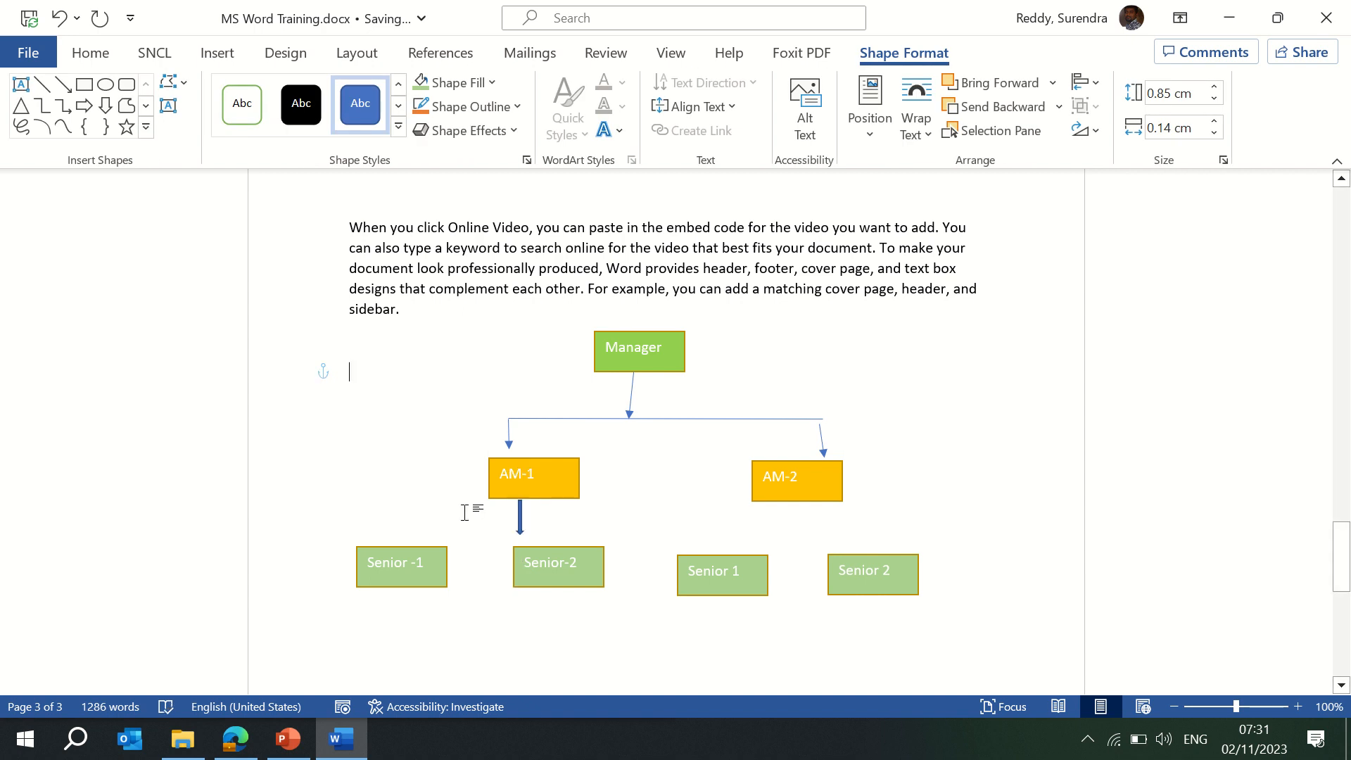
left_click(520, 526)
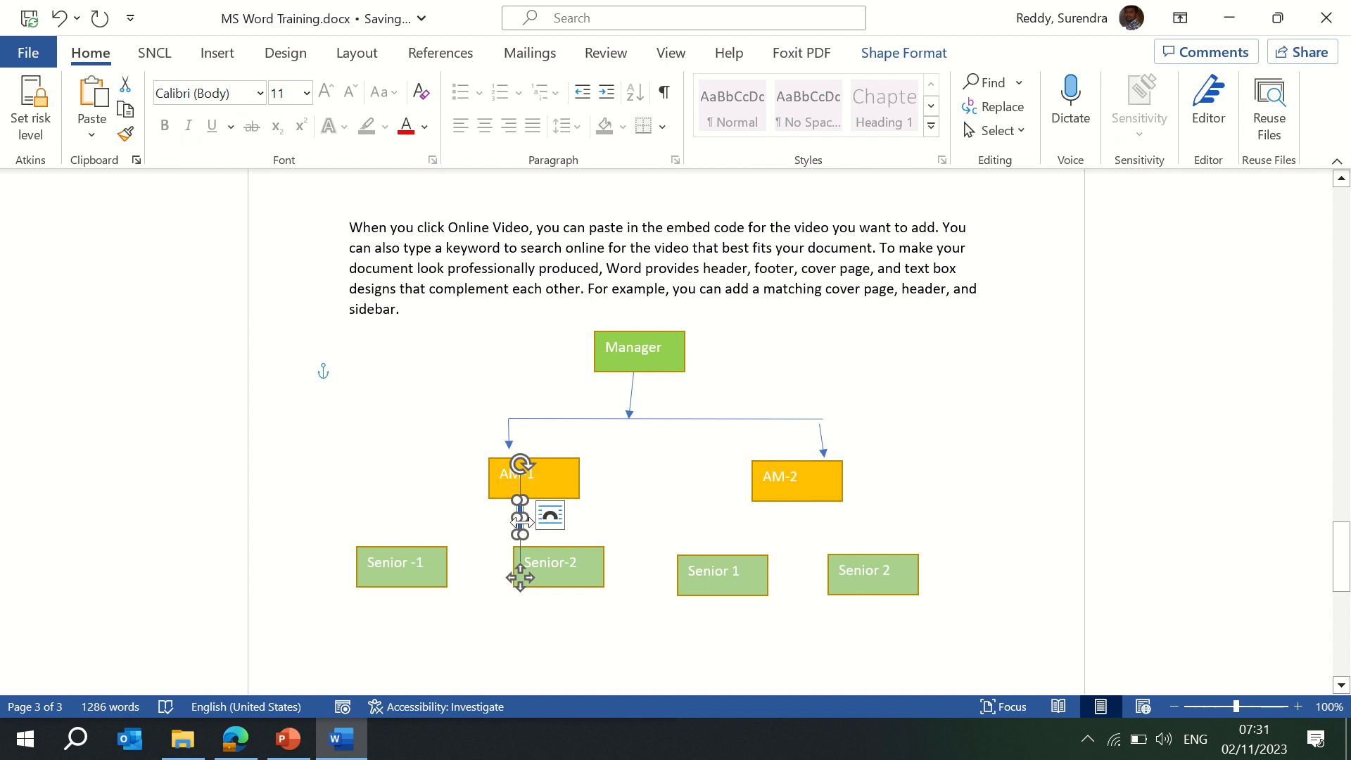
left_click_drag(521, 522, 633, 517)
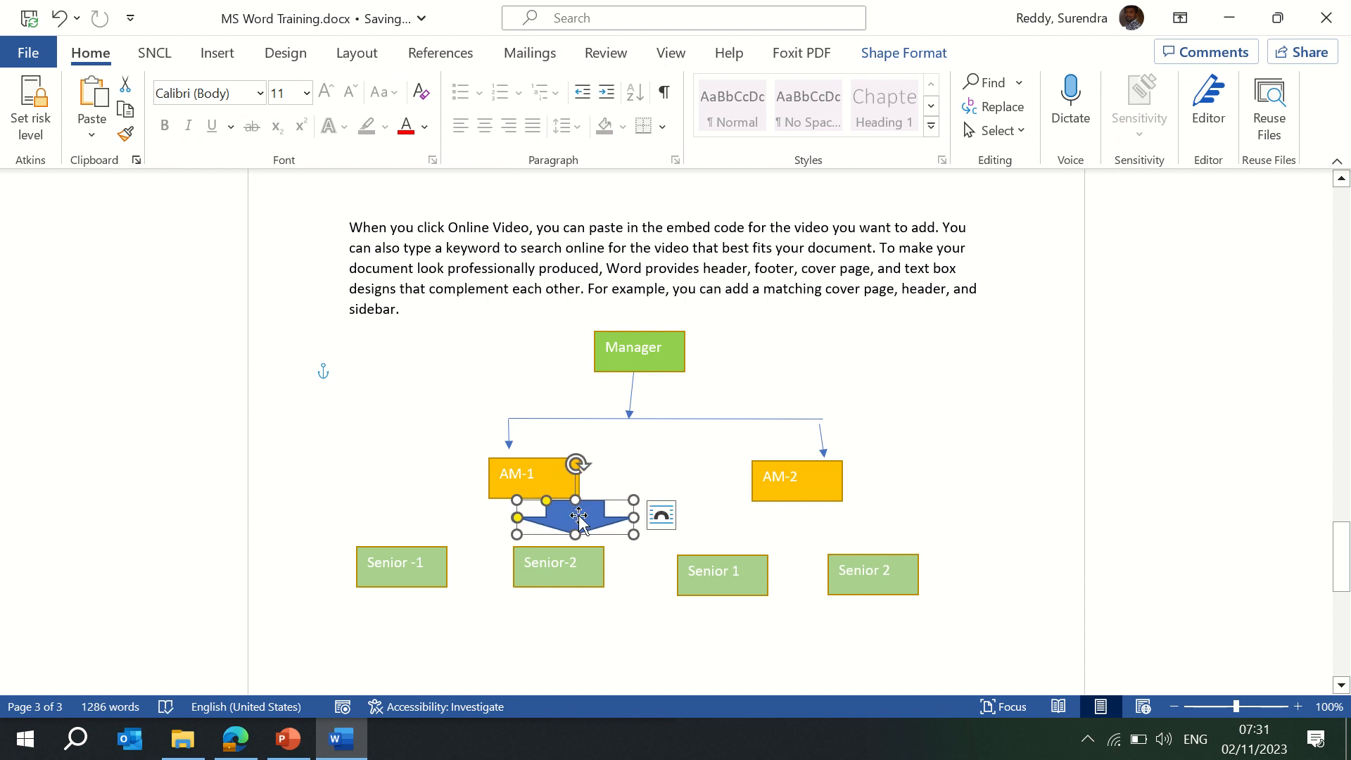
type("Dept")
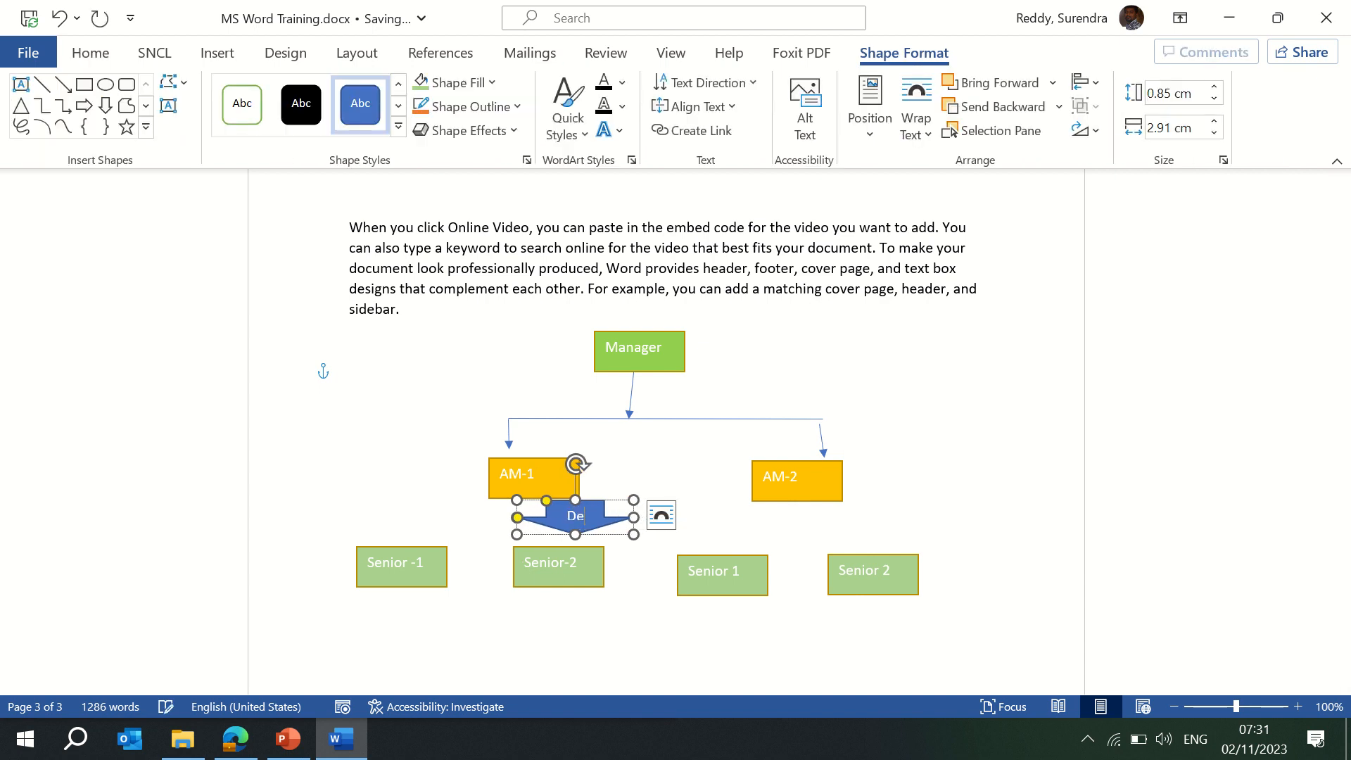
Centre the Dept arrow under AM-1 at 2.88 cm wide and copy it under AM-2.
left_click(774, 533)
left_click(591, 526)
left_click_drag(591, 526, 533, 532)
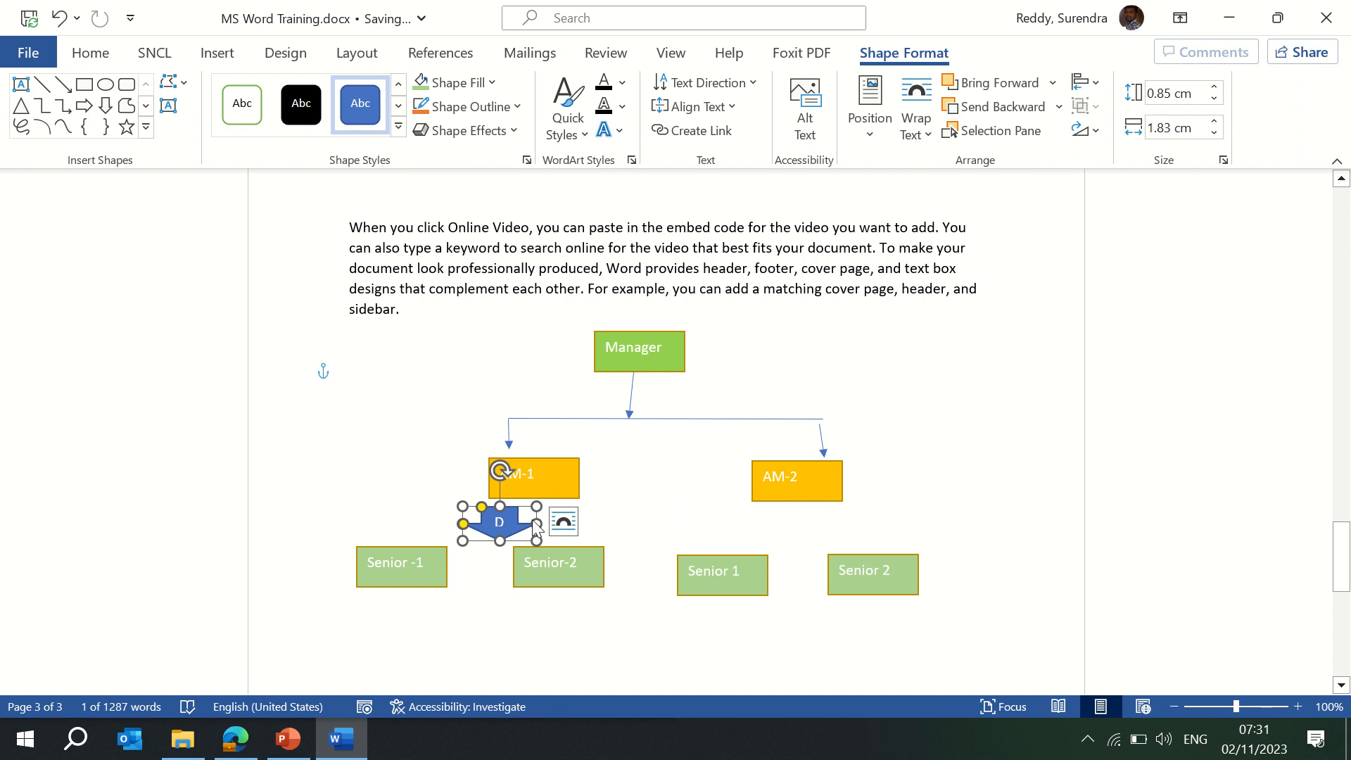
left_click_drag(533, 521, 577, 522)
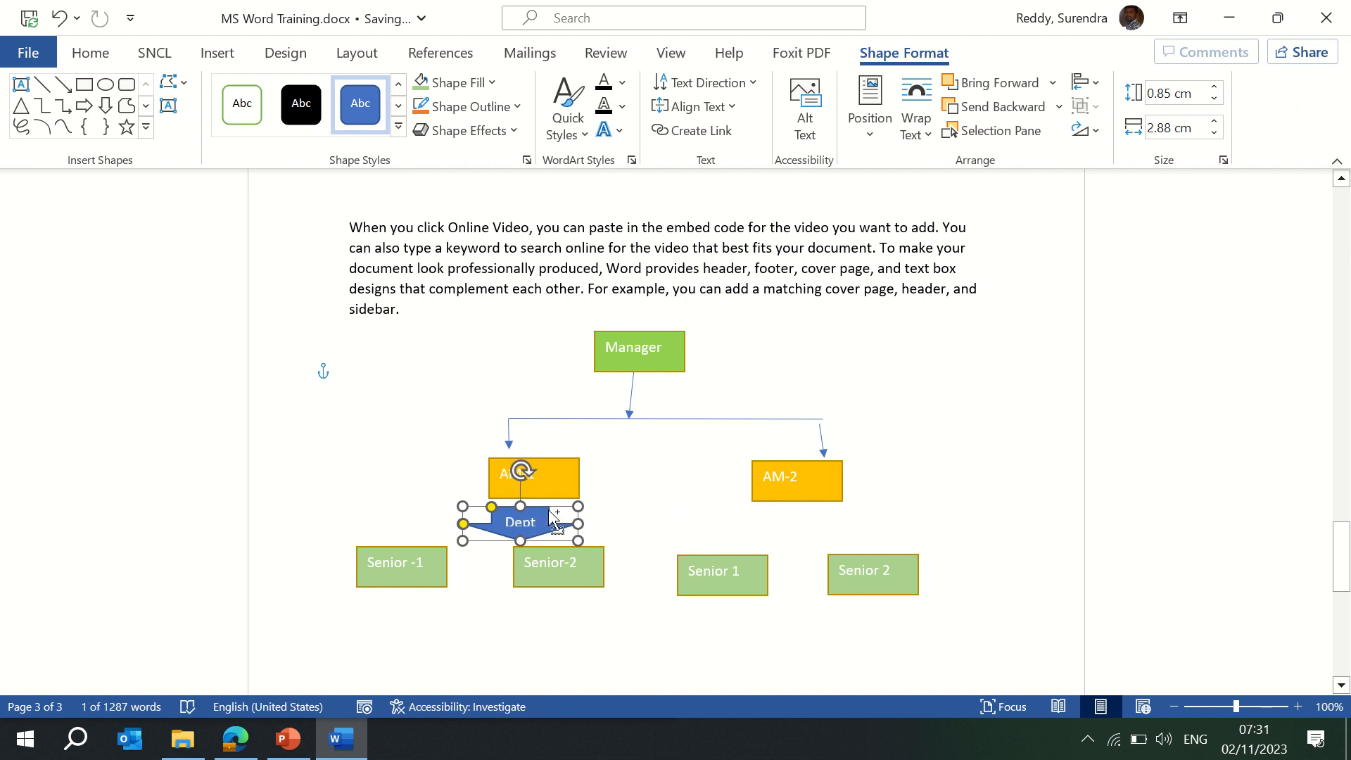
left_click_drag(552, 518, 844, 510)
left_click(947, 457)
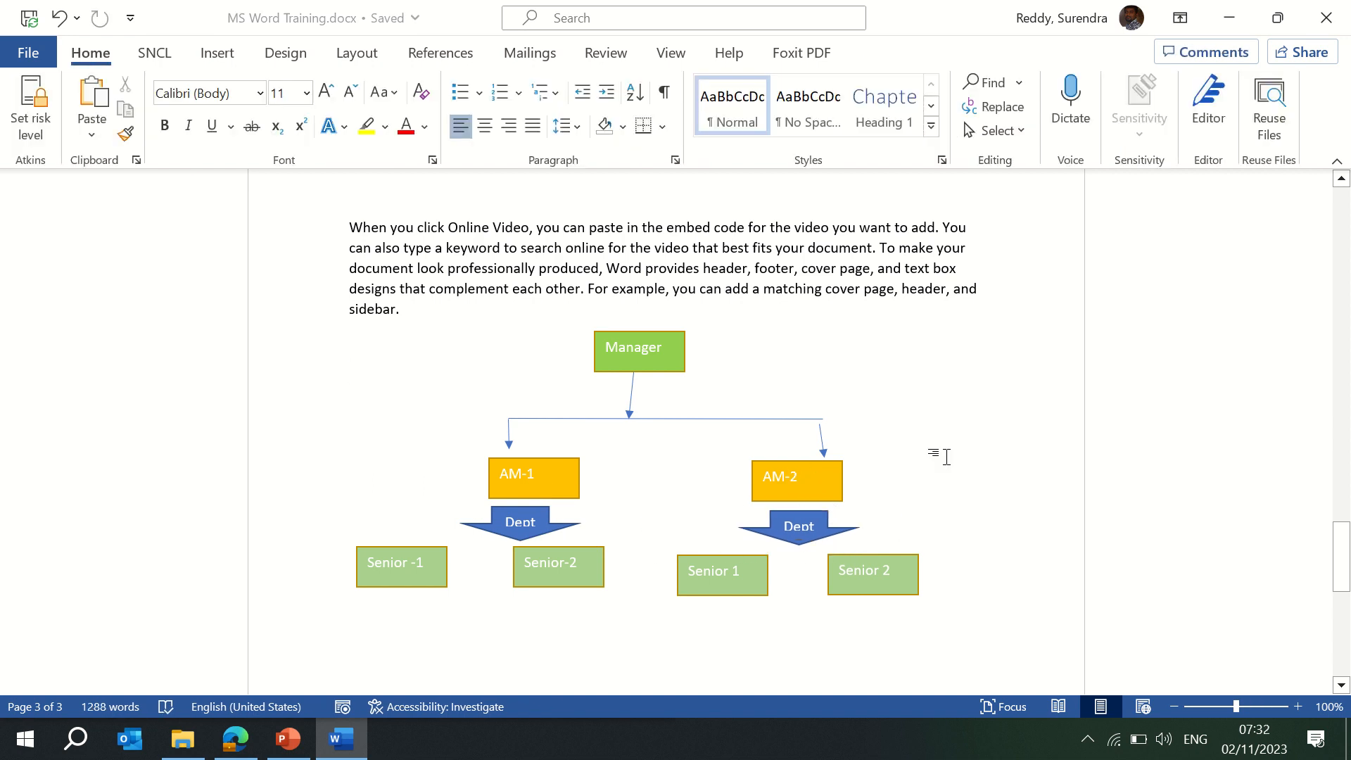
Draw a blue teardrop shape to the right of the AM-2 box.
left_click(222, 60)
left_click(308, 86)
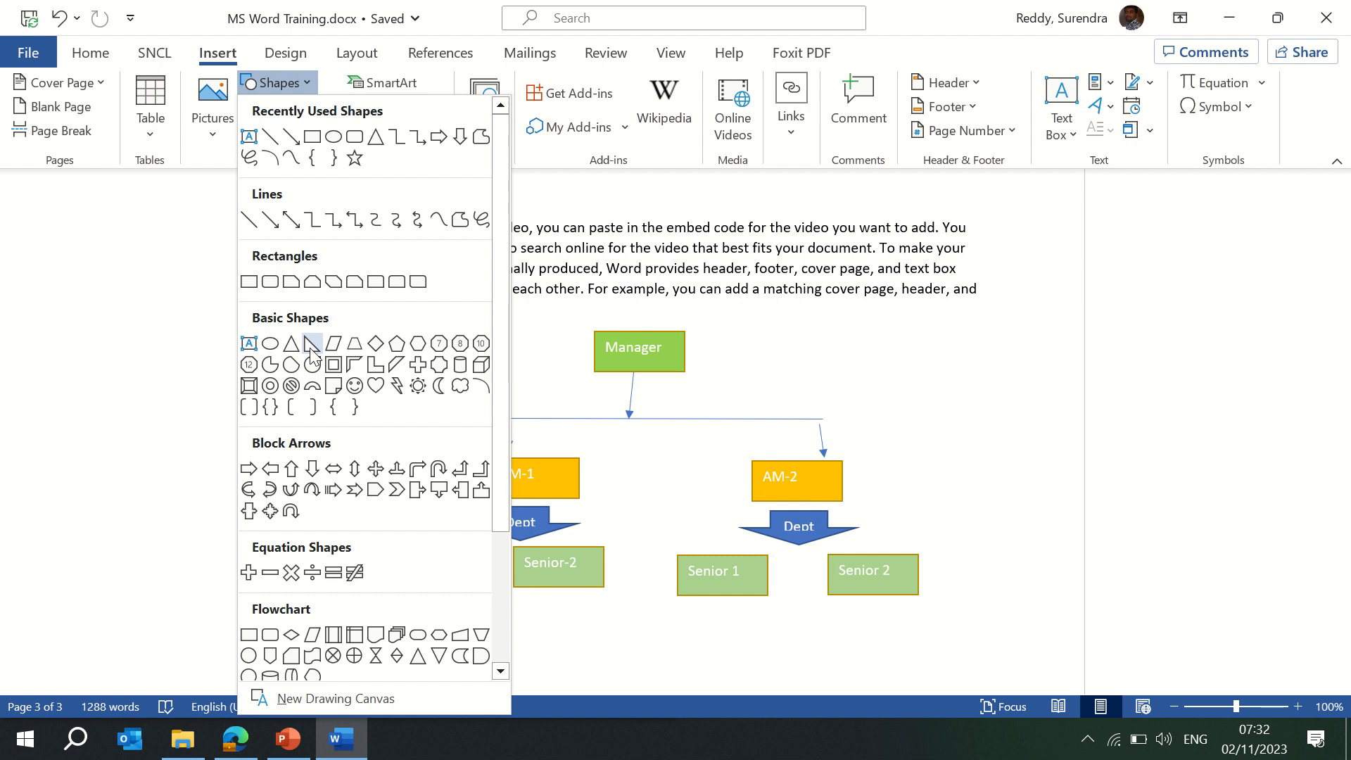
left_click(310, 350)
left_click_drag(882, 444, 1002, 556)
left_click(832, 386)
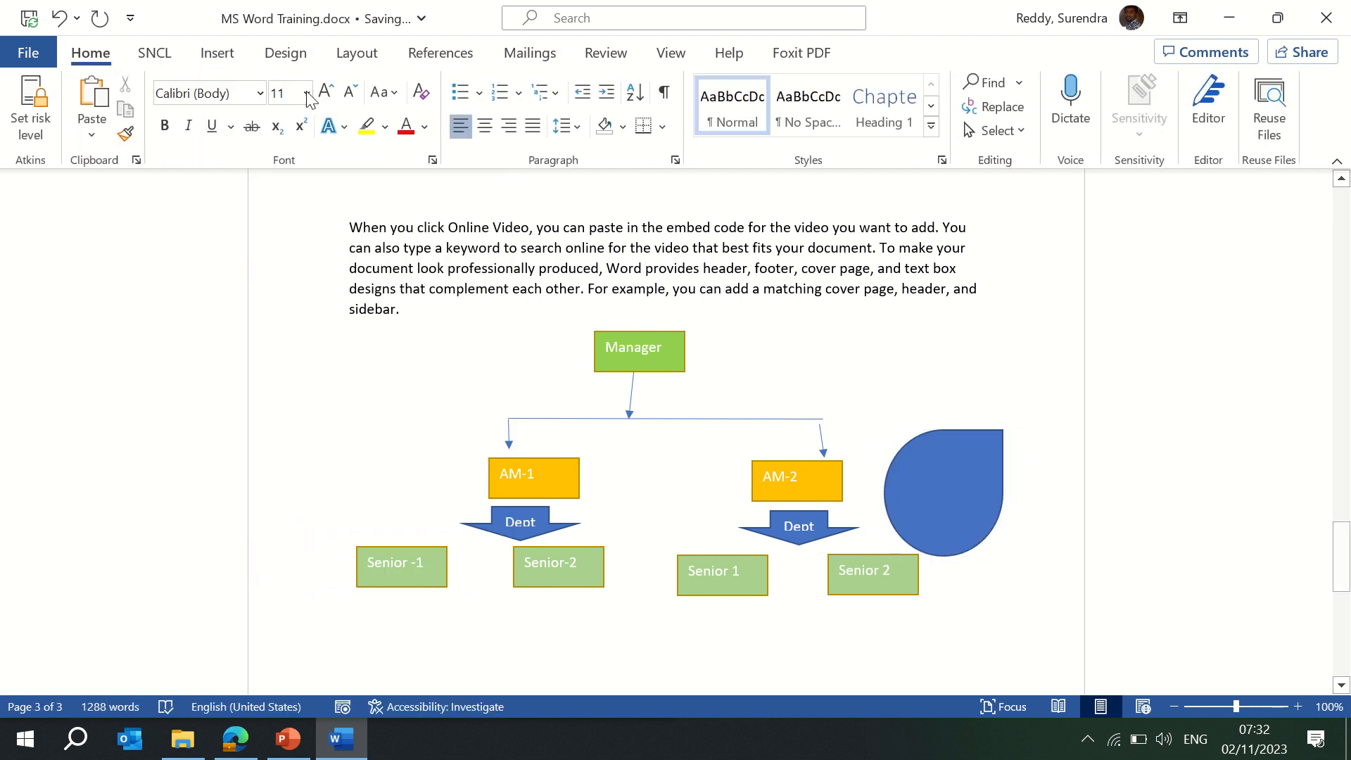
Add a Curved Arrow Connector running from the Manager box to Senior 1.
left_click(218, 53)
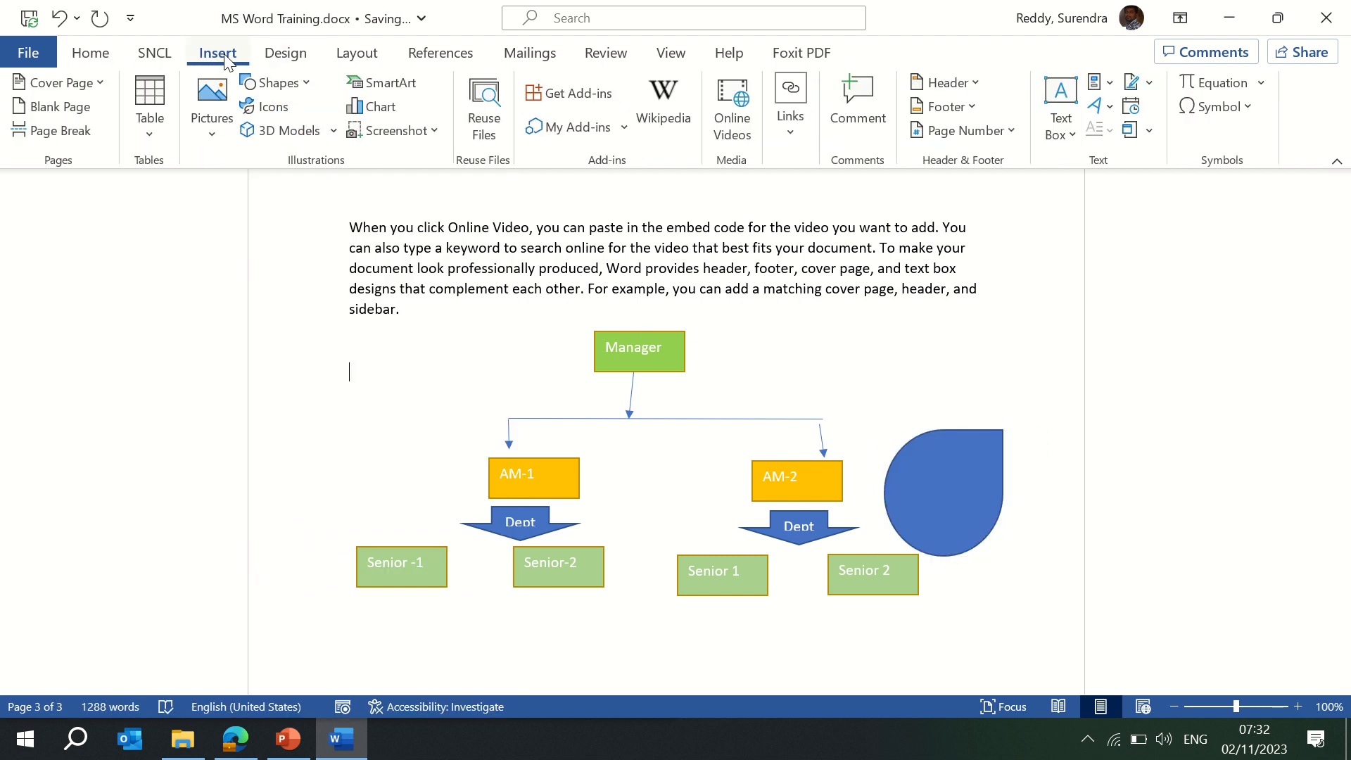
left_click(302, 80)
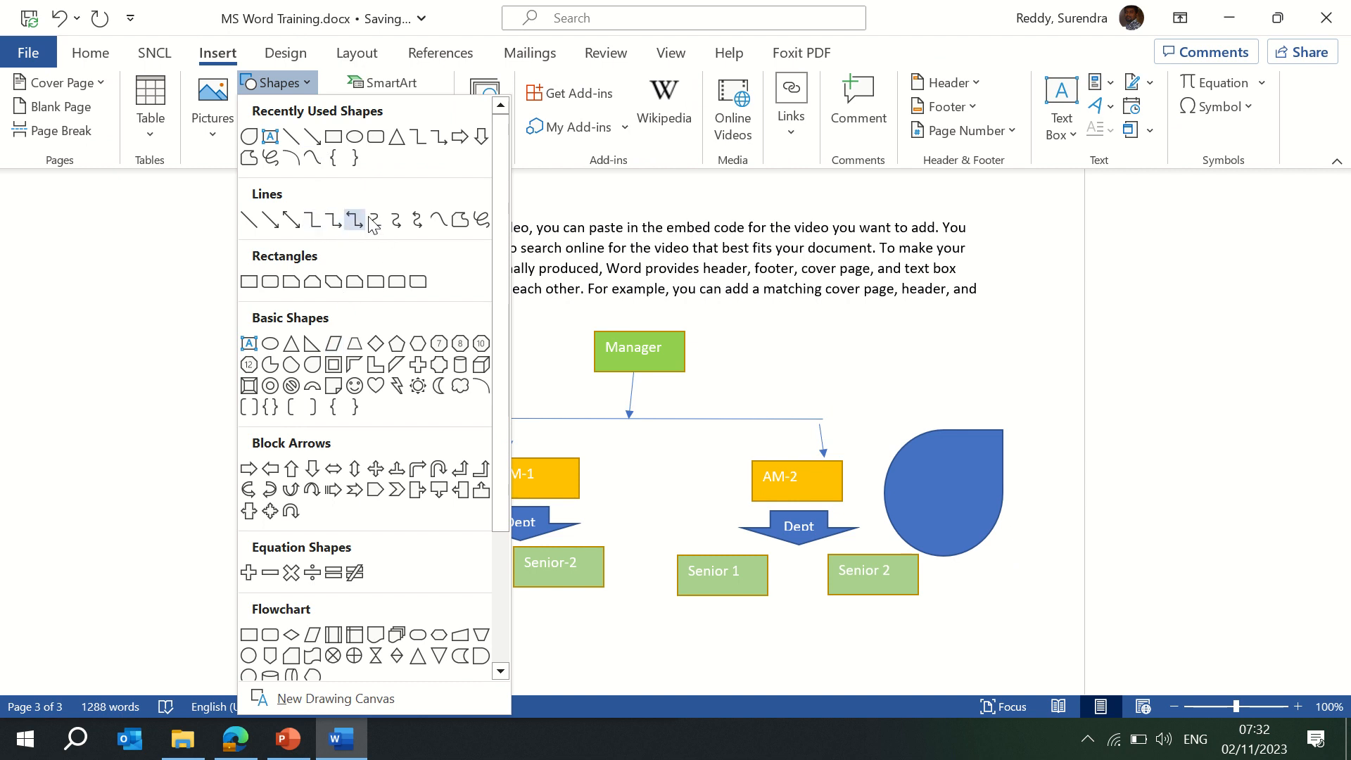
left_click(417, 221)
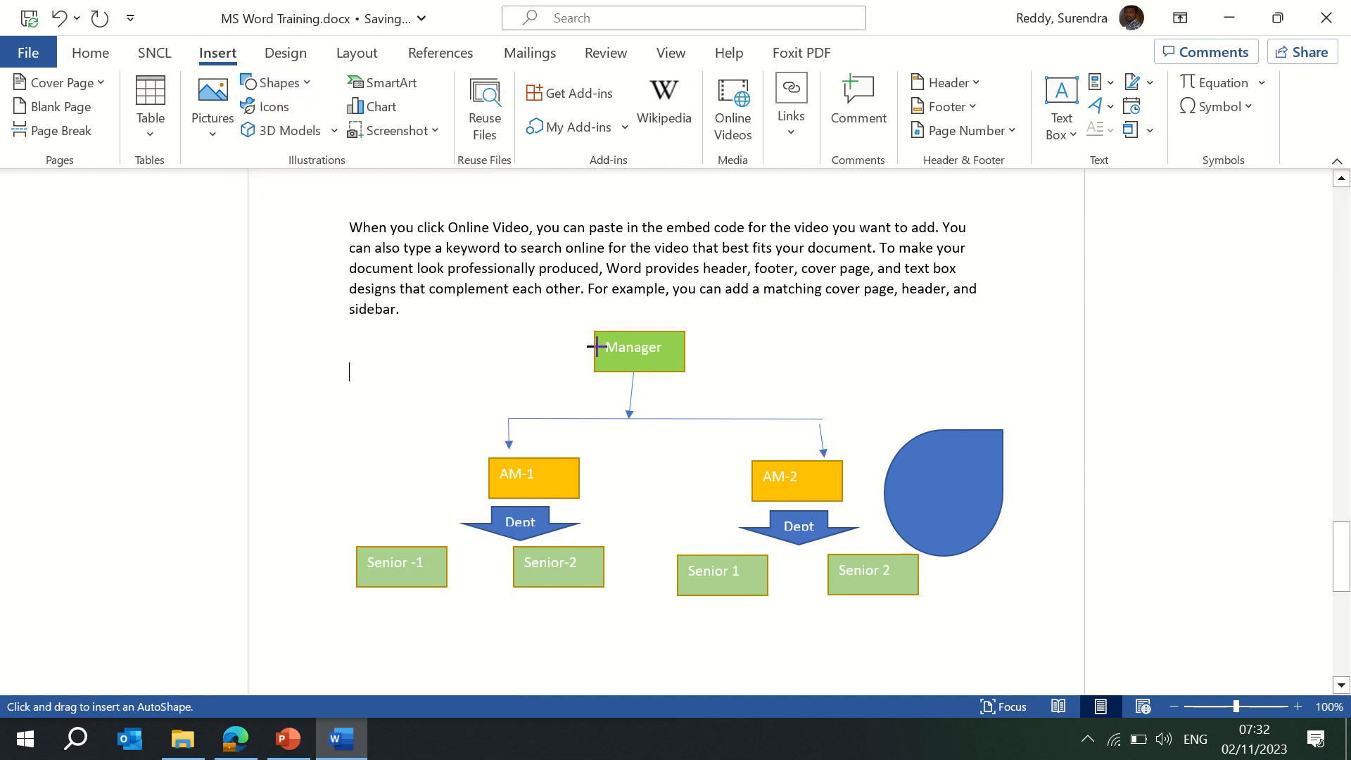
mouse_move(607, 368)
left_mouse_down()
mouse_move(669, 527)
mouse_move(705, 547)
left_mouse_up()
left_click(874, 361)
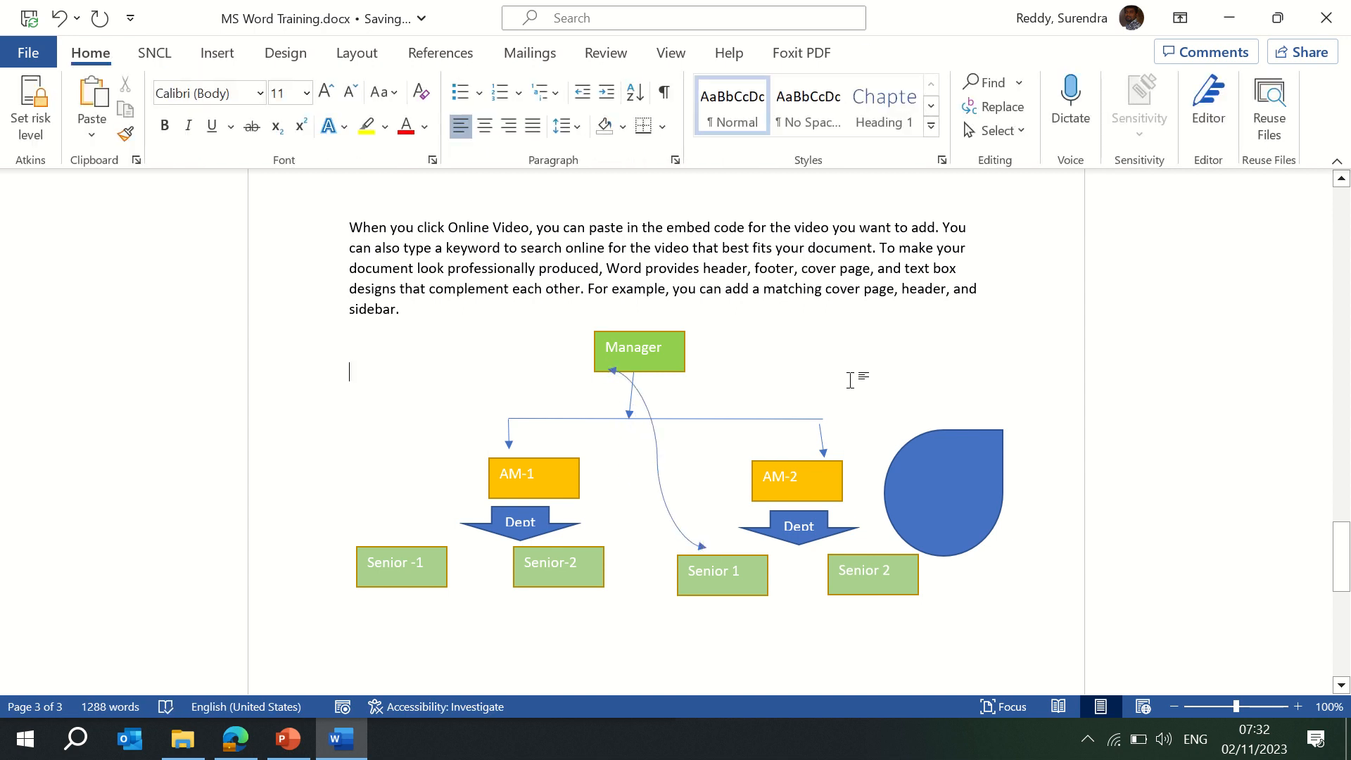
left_click(219, 55)
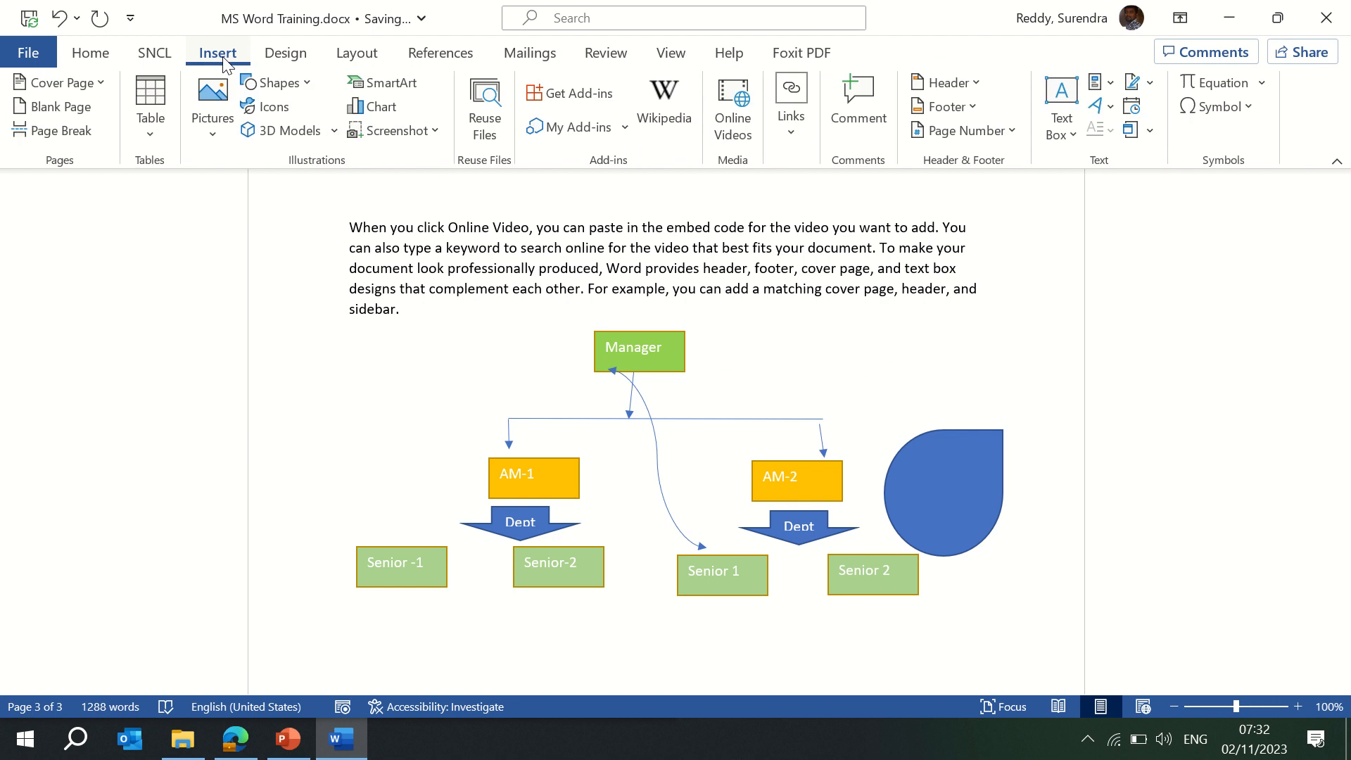
Open the Stock Images icon library via Insert > Icons.
left_click(279, 109)
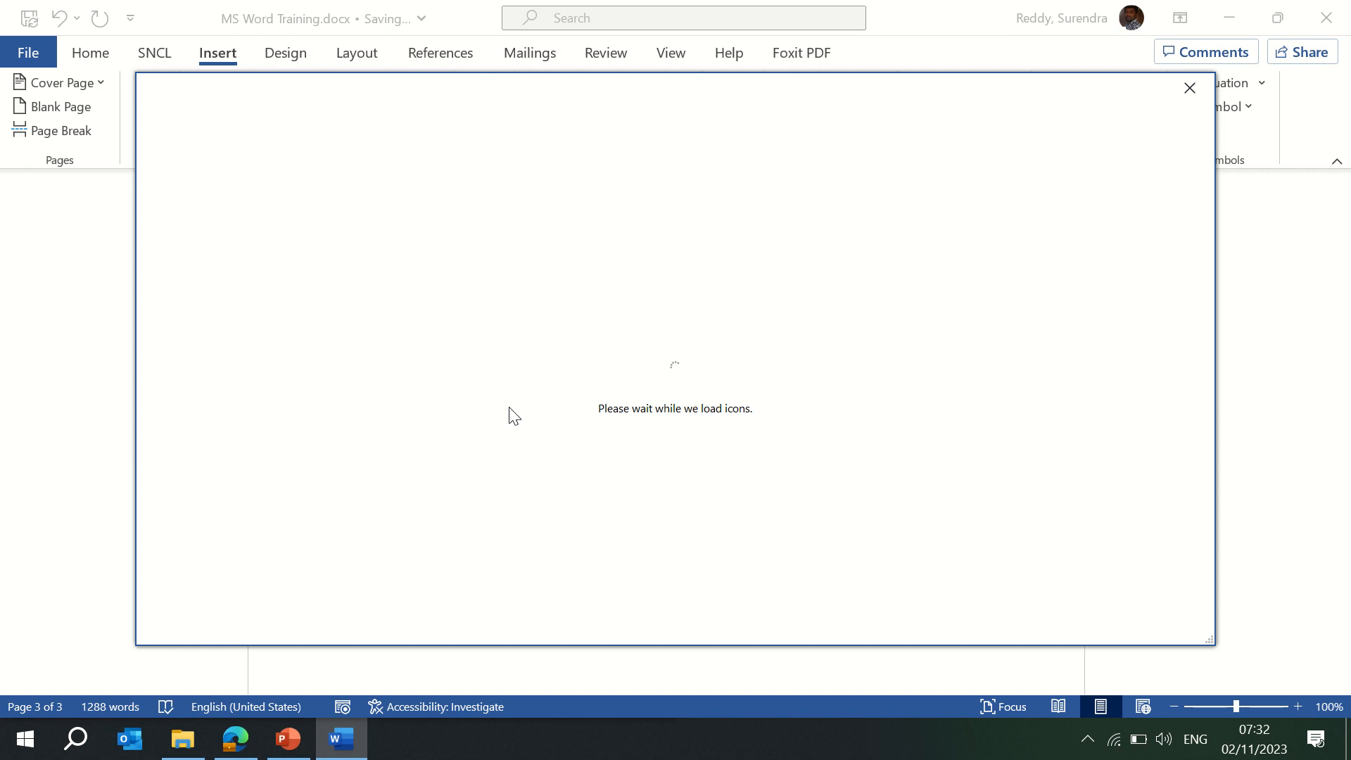
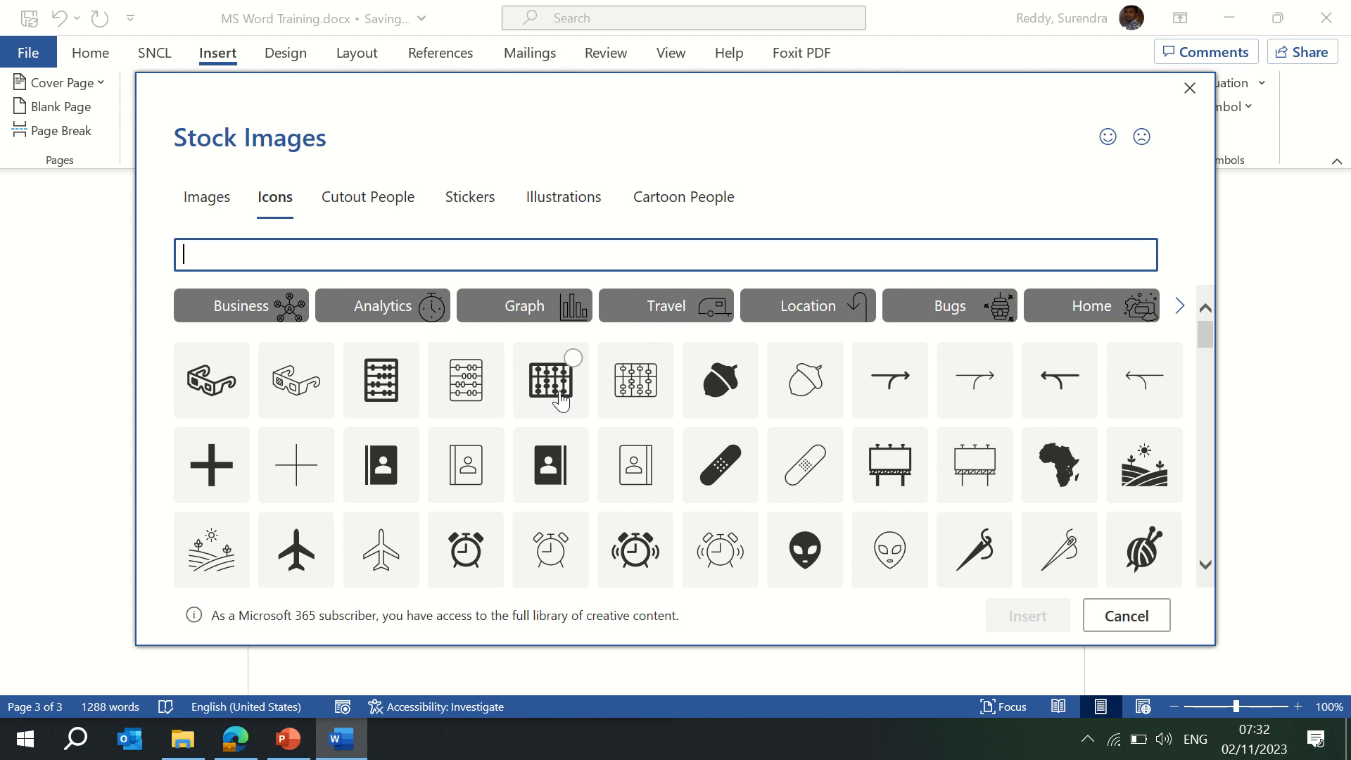
Search the stock icons for 'phone' and insert the black desk telephone icon.
left_click(229, 202)
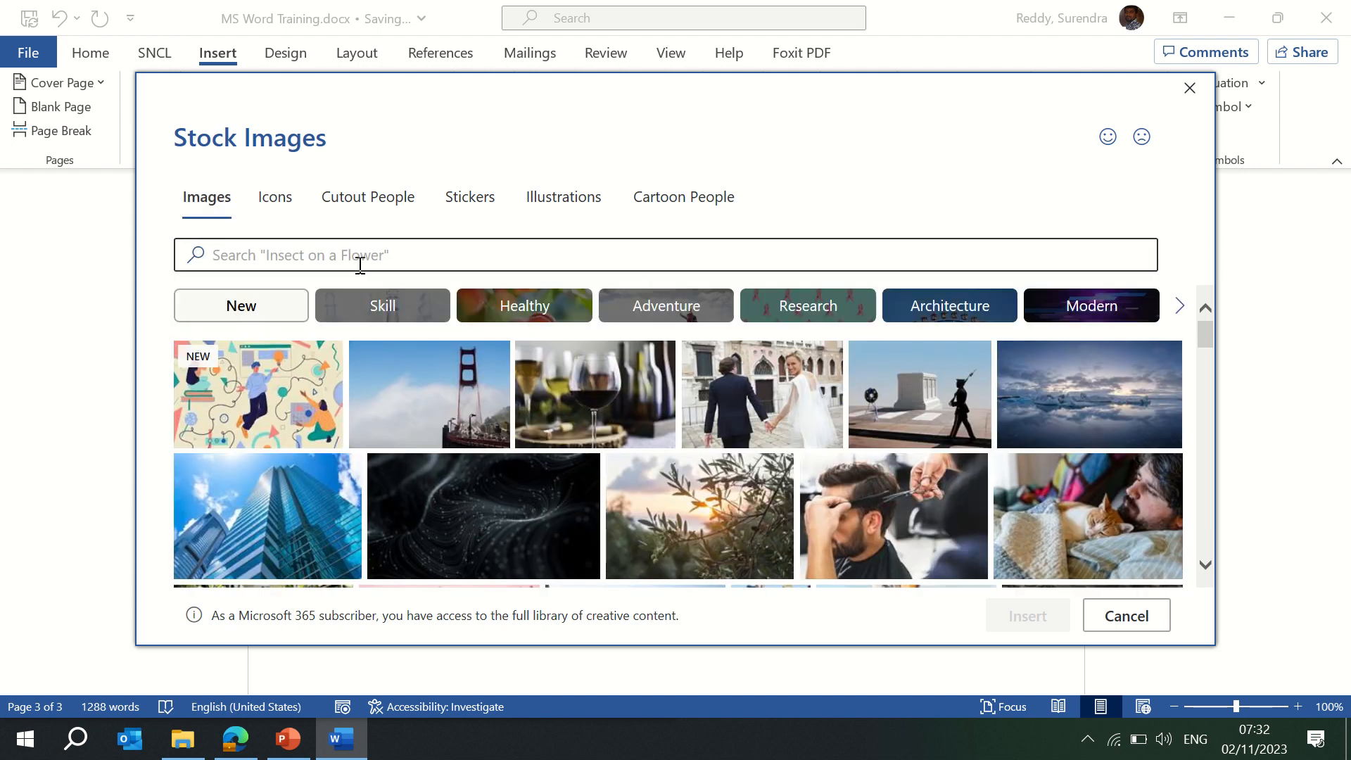
left_click(268, 196)
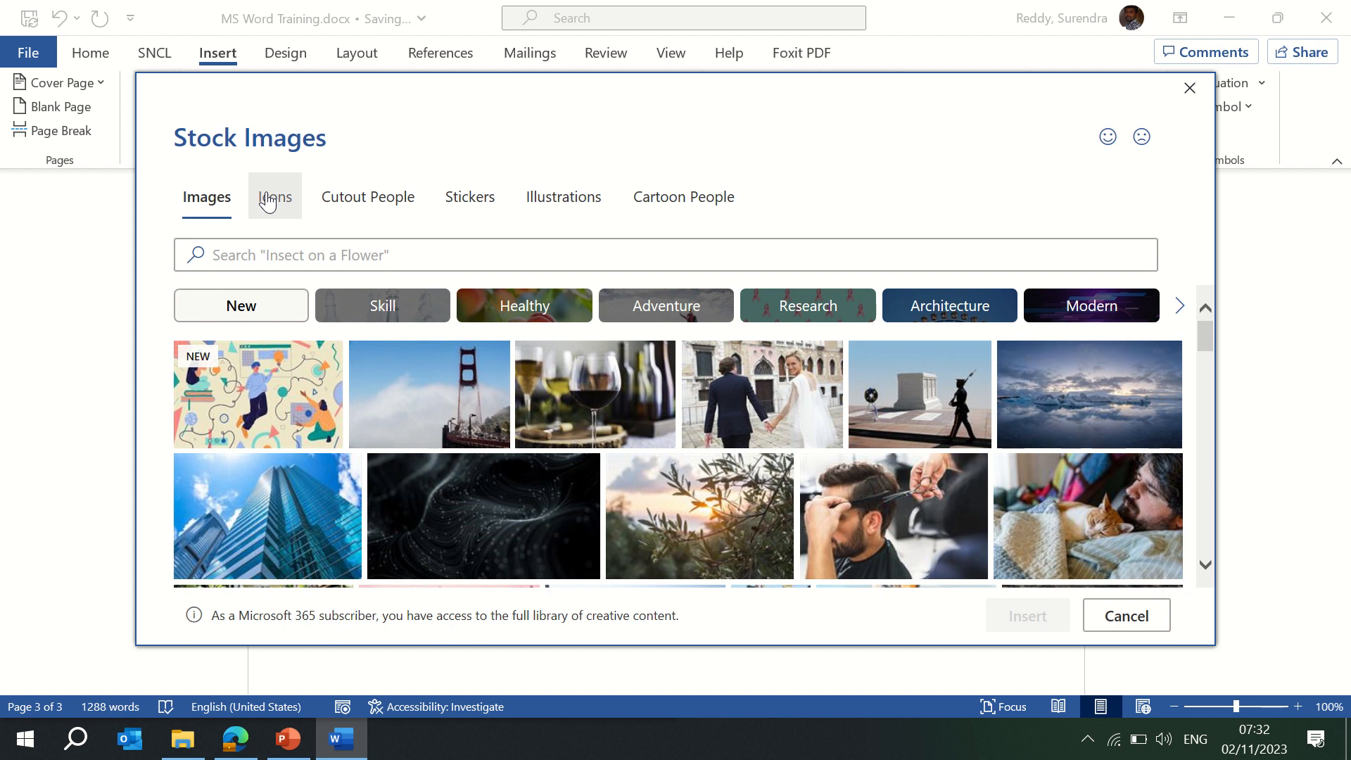
left_click(448, 254)
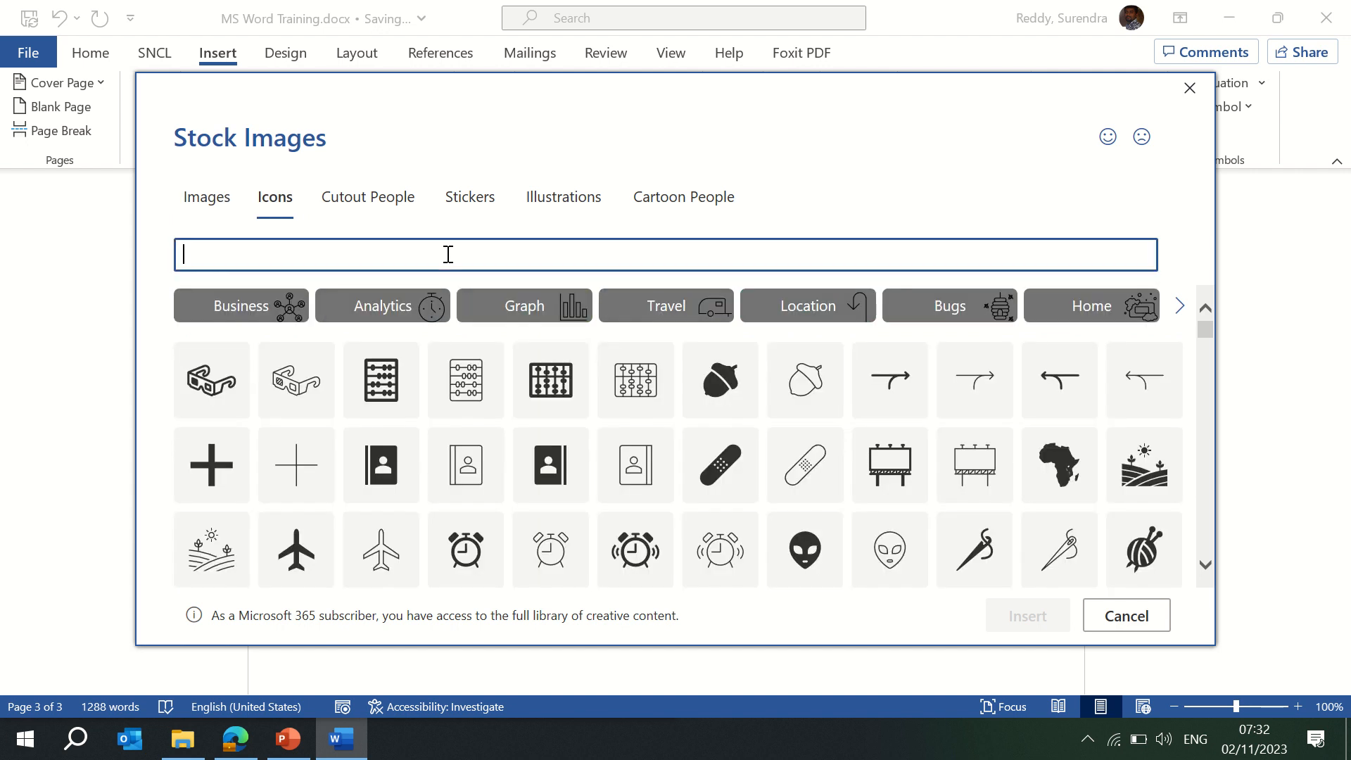
type("mobile")
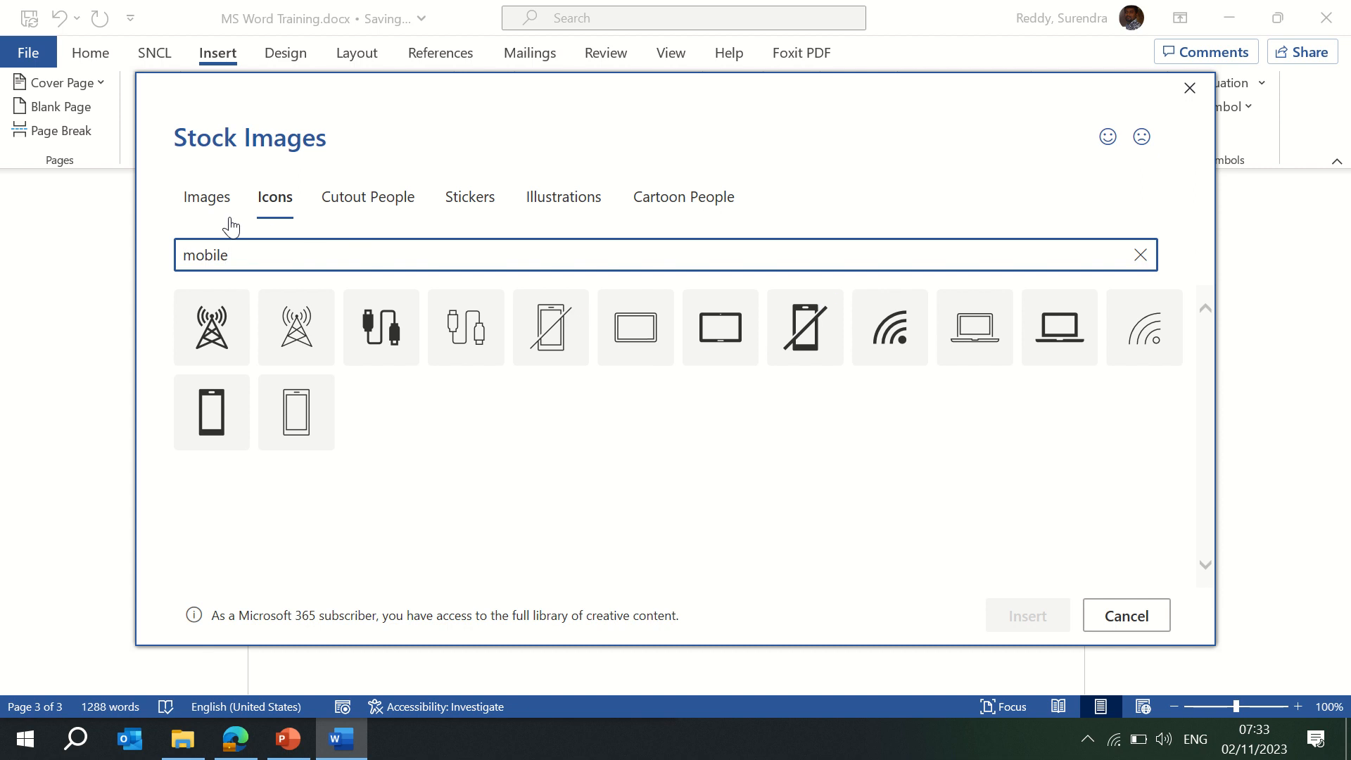
key("BackSpace")
key("BackSpace")
key("BackSpace")
key("BackSpace")
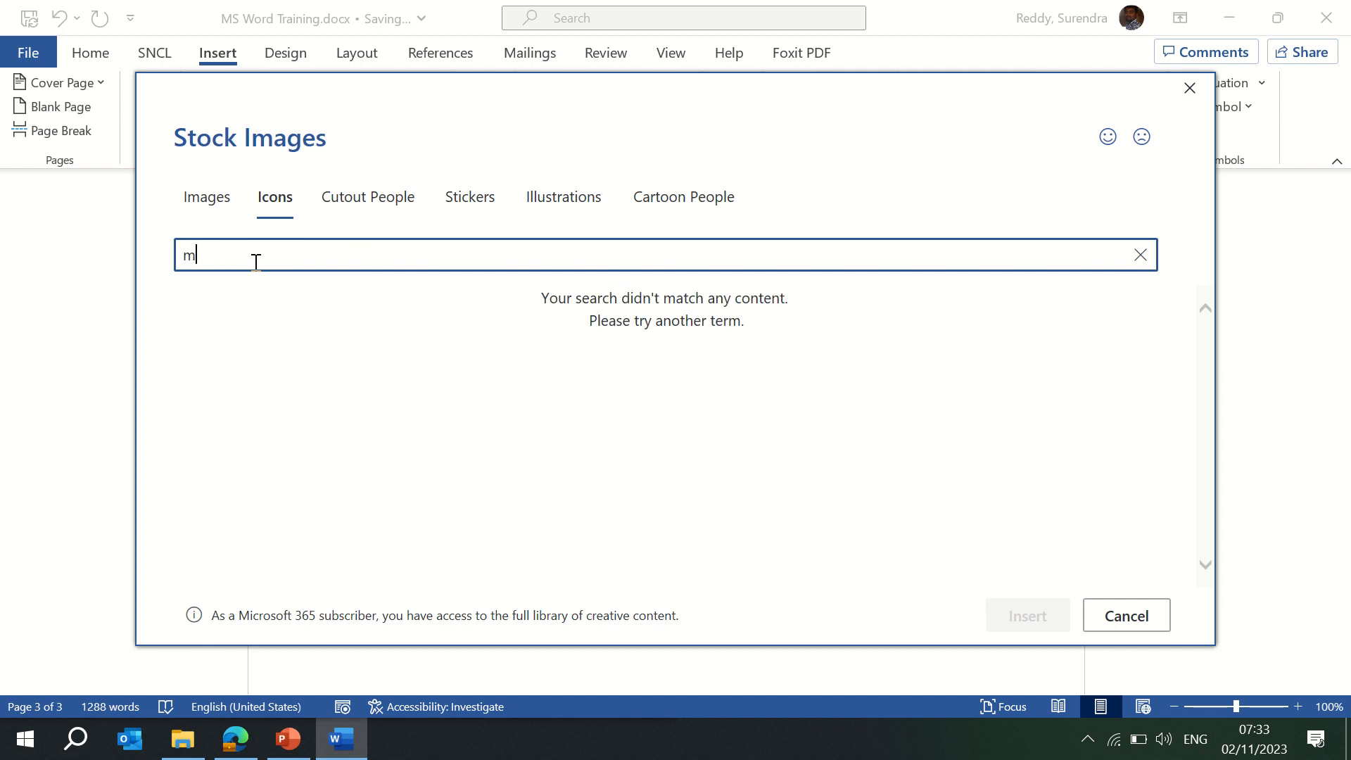
key("BackSpace")
type("phone")
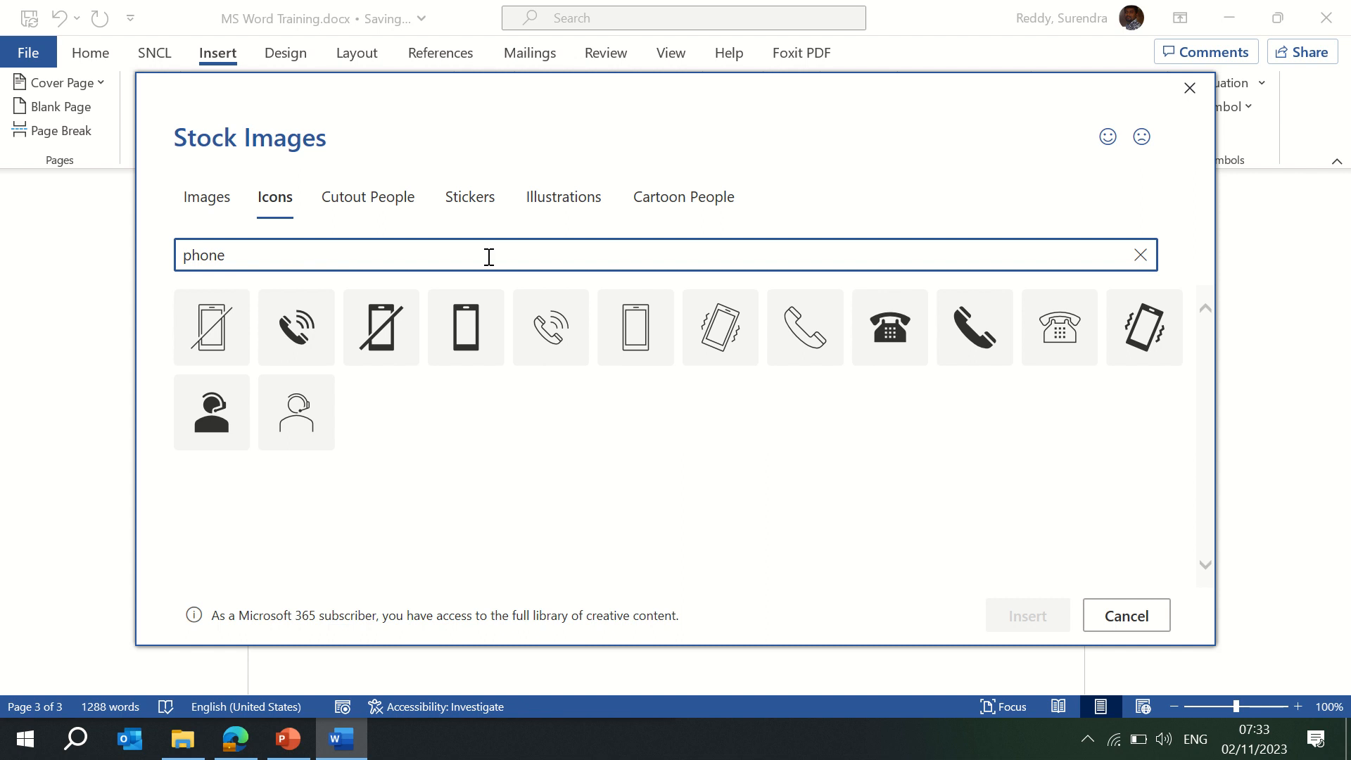
left_click(885, 334)
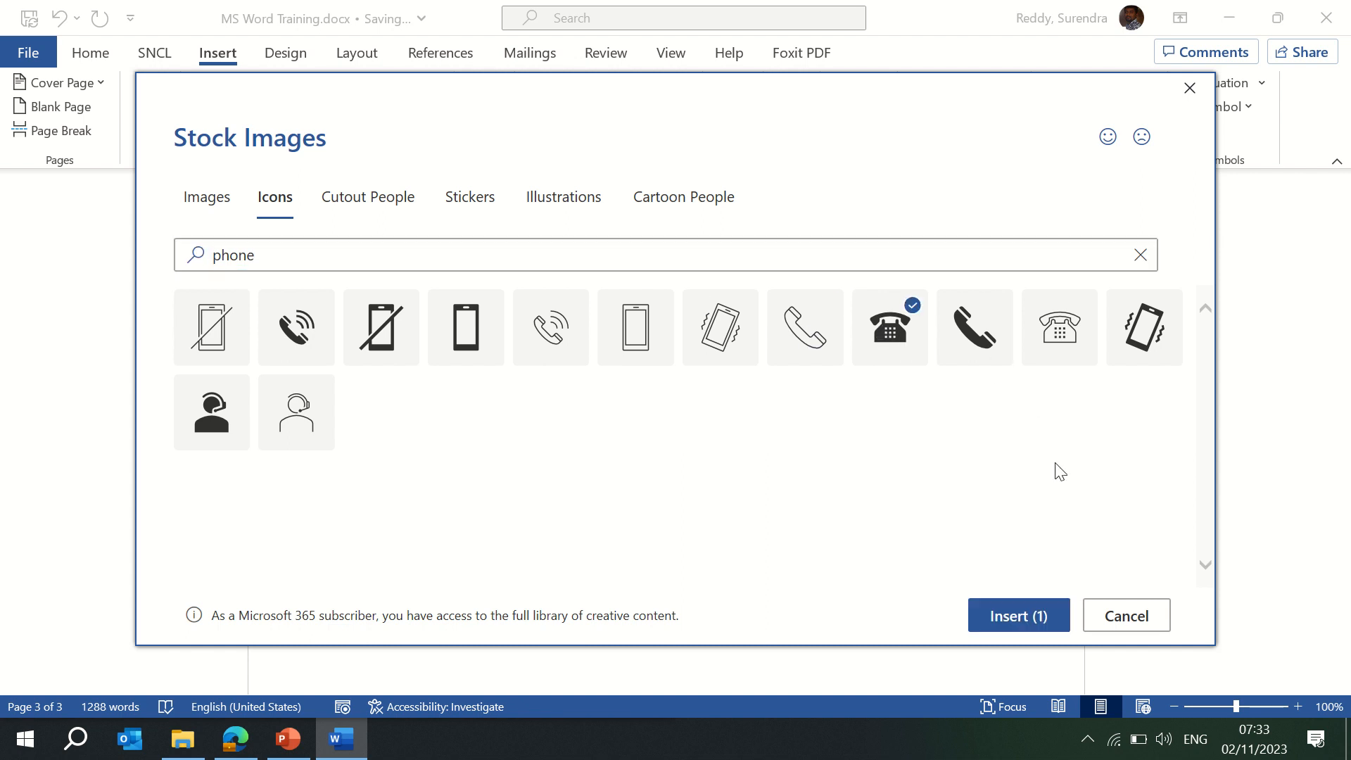
left_click(1033, 619)
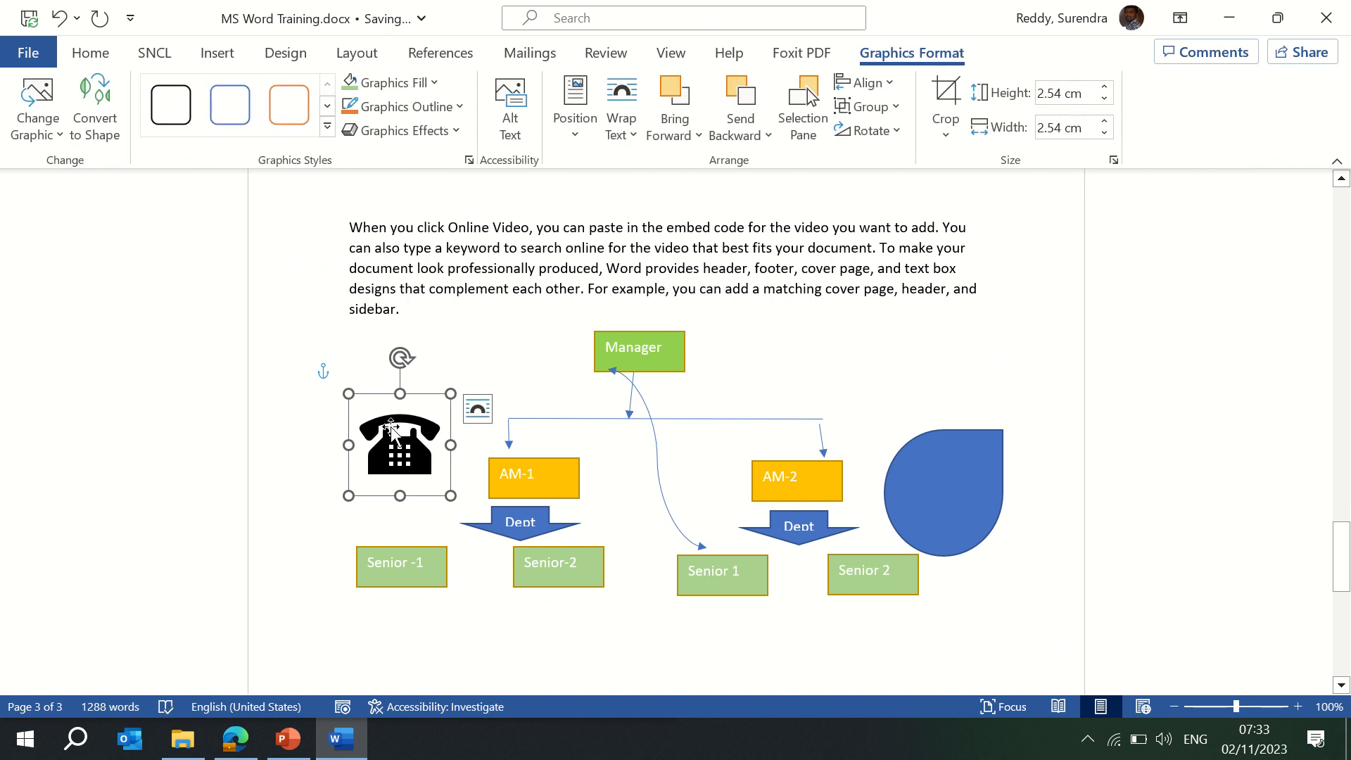
Nudge the telephone icon slightly upward and reopen the Stock Images icon library.
left_click_drag(392, 430, 392, 405)
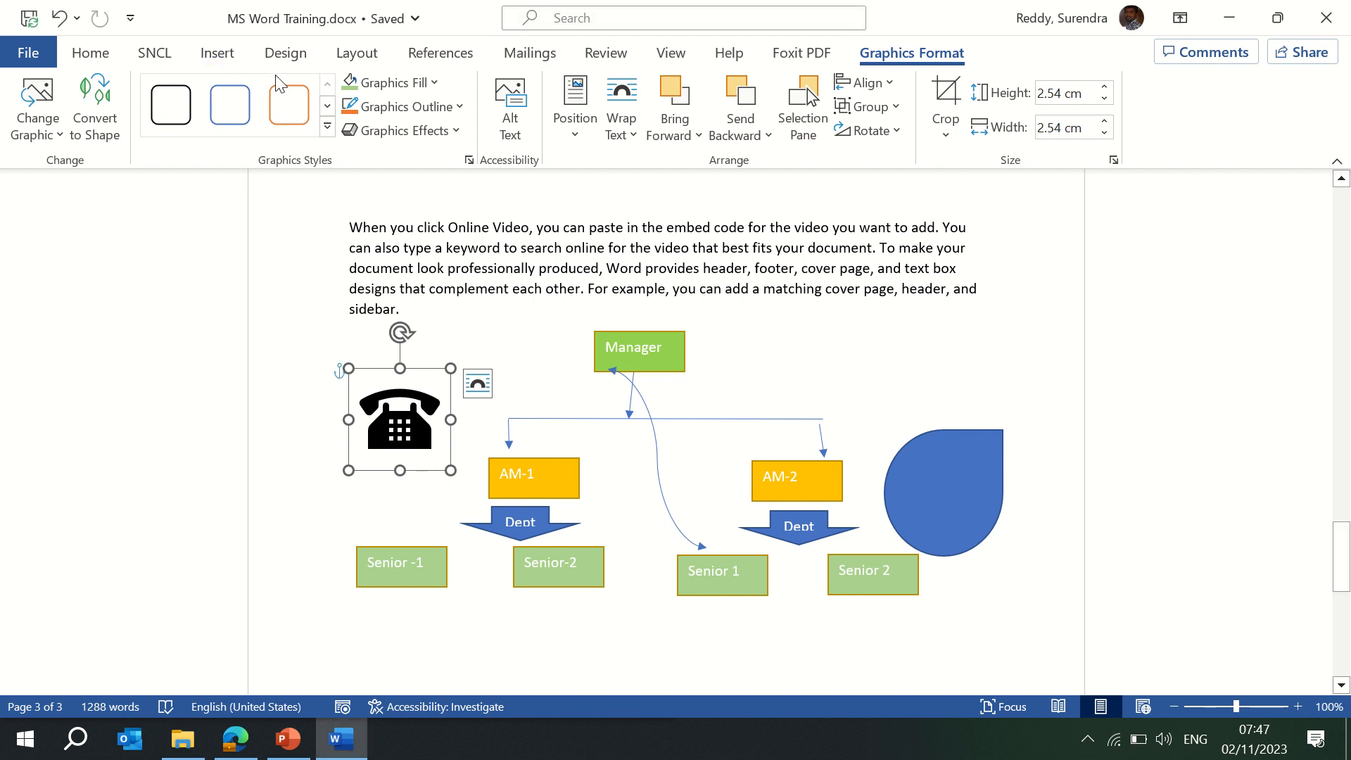
left_click(216, 57)
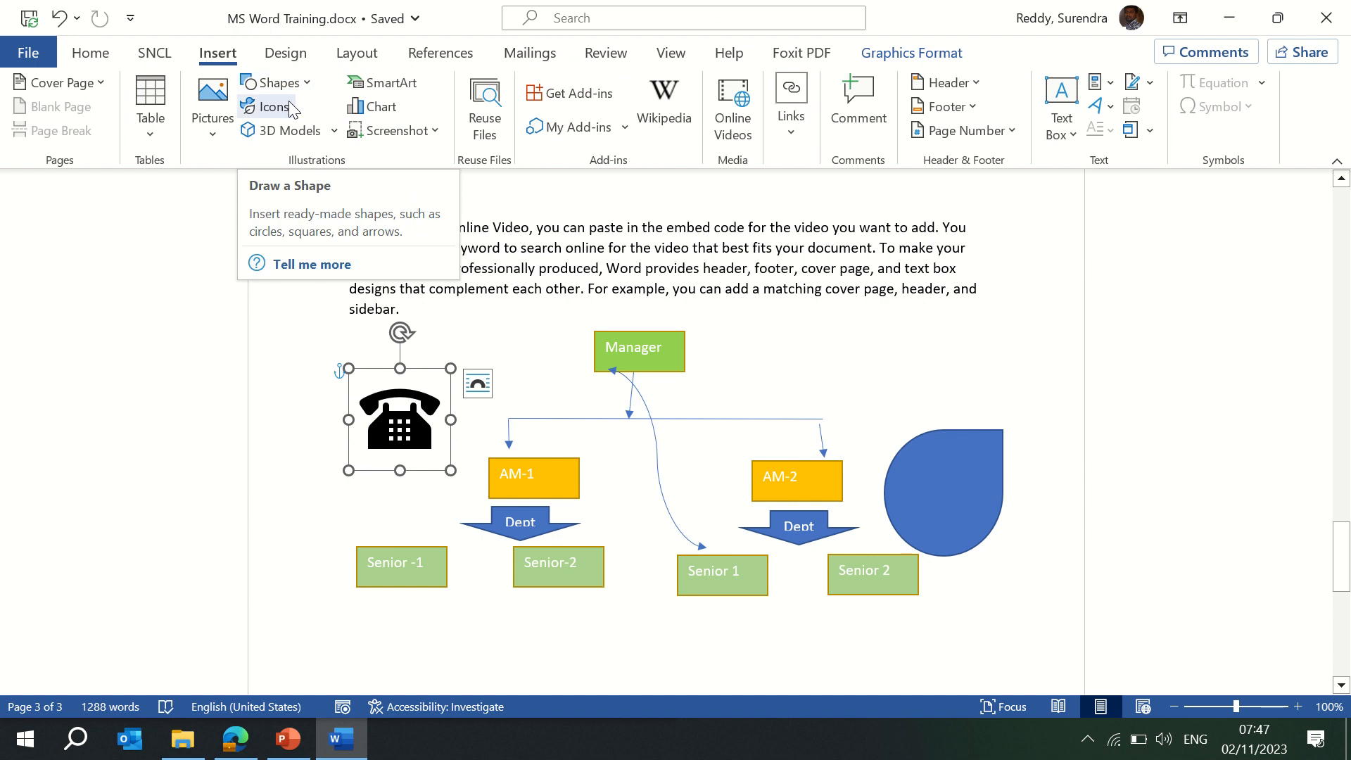
left_click(271, 105)
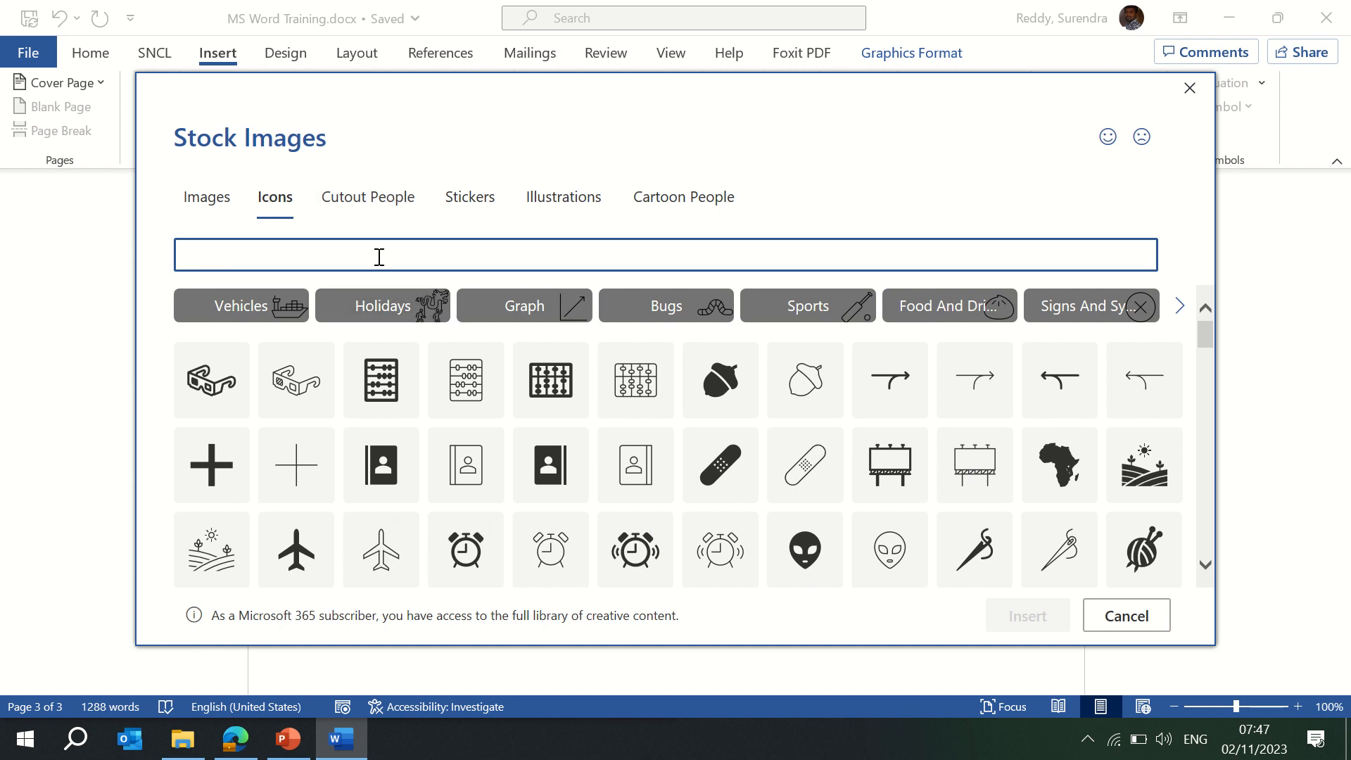
From the Sports icon category, insert the outline icon of a person climbing.
left_click(271, 309)
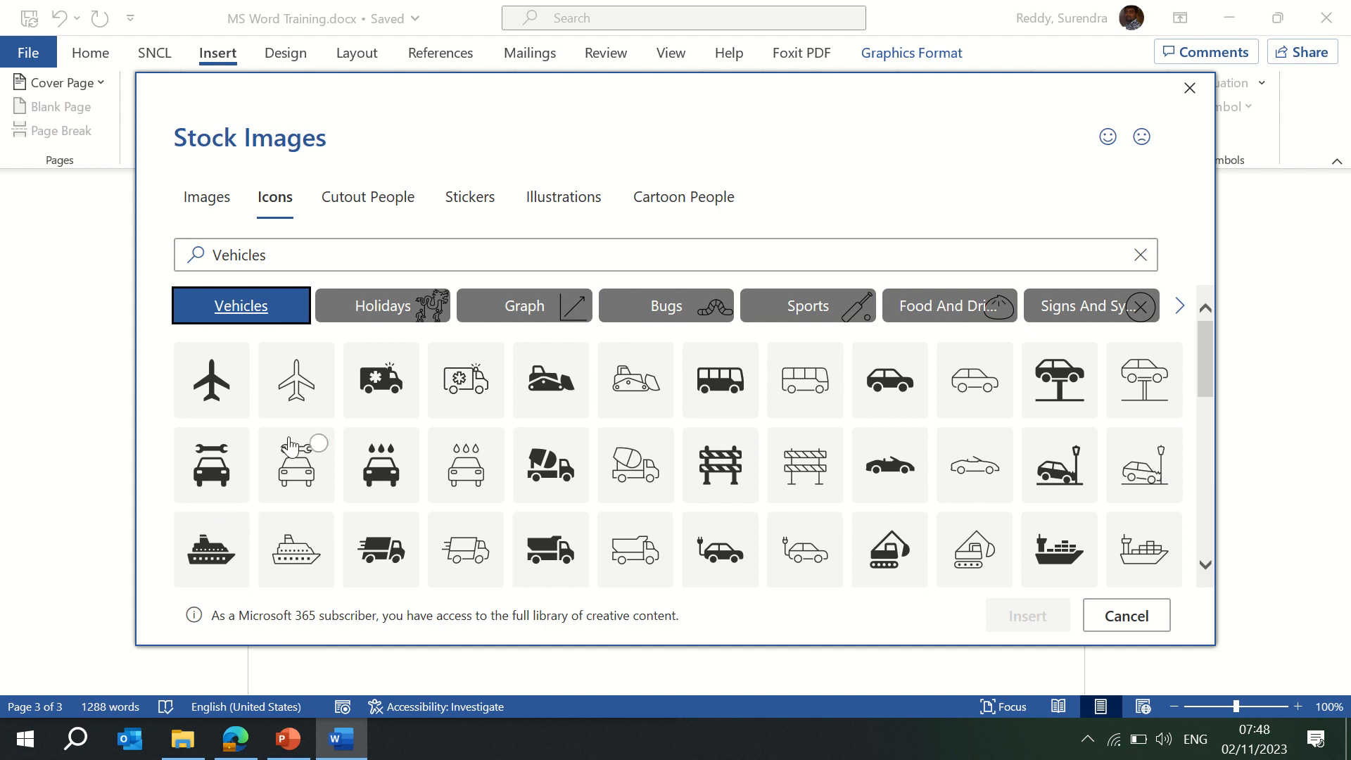
left_click(373, 310)
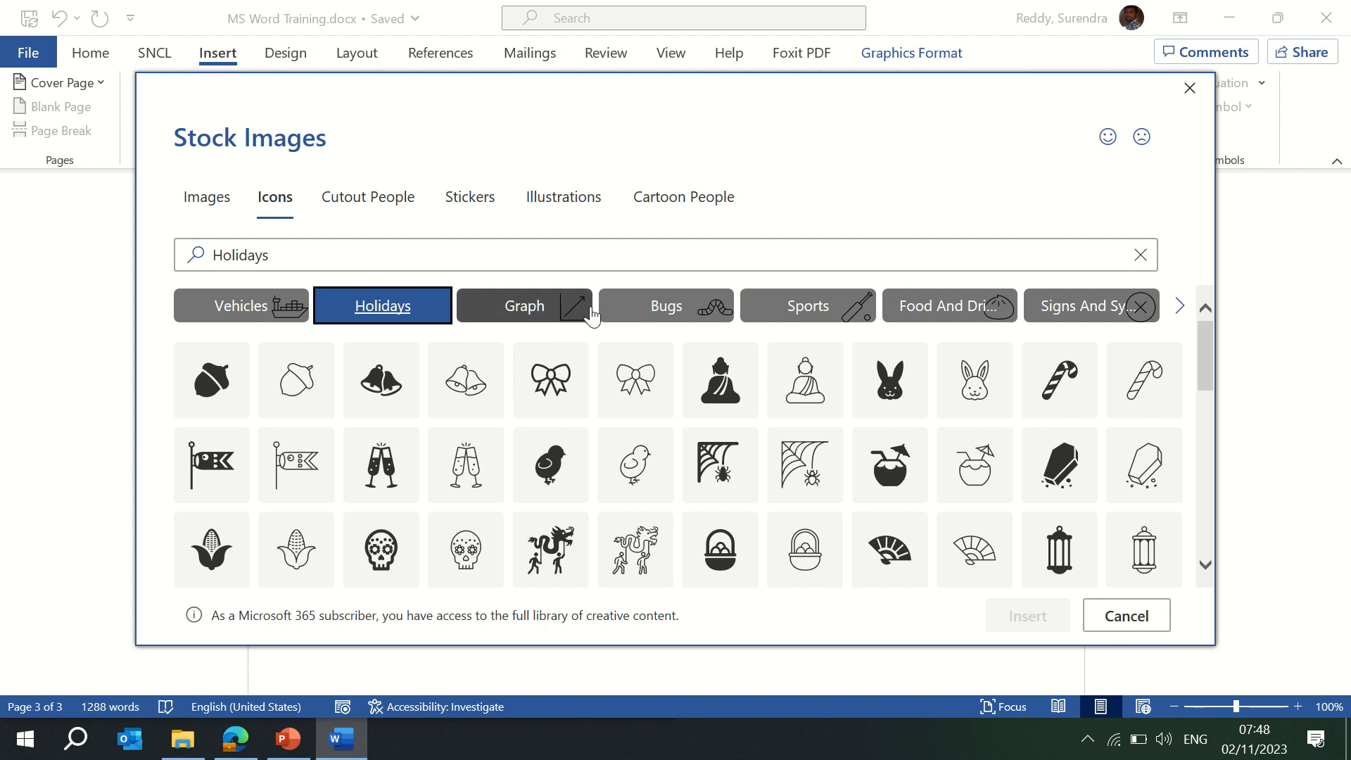
left_click(675, 310)
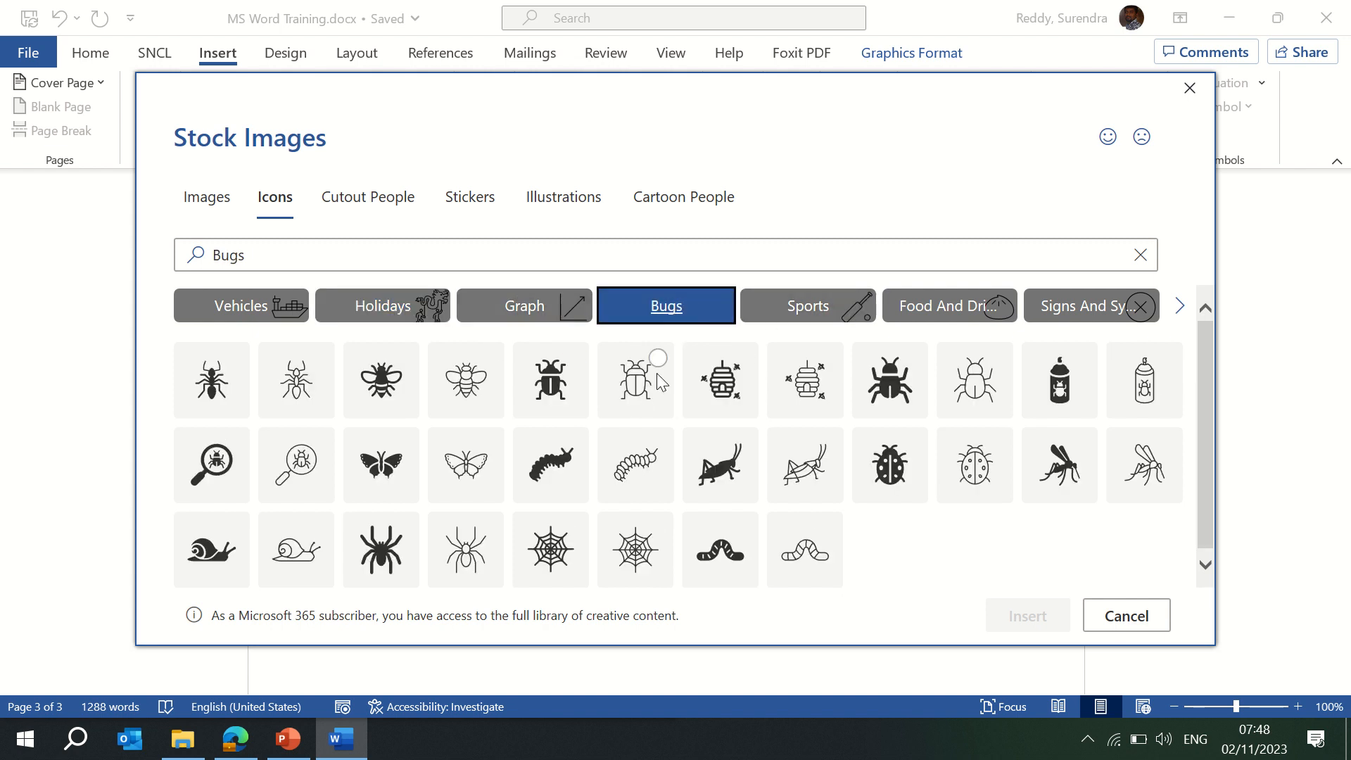
left_click(805, 310)
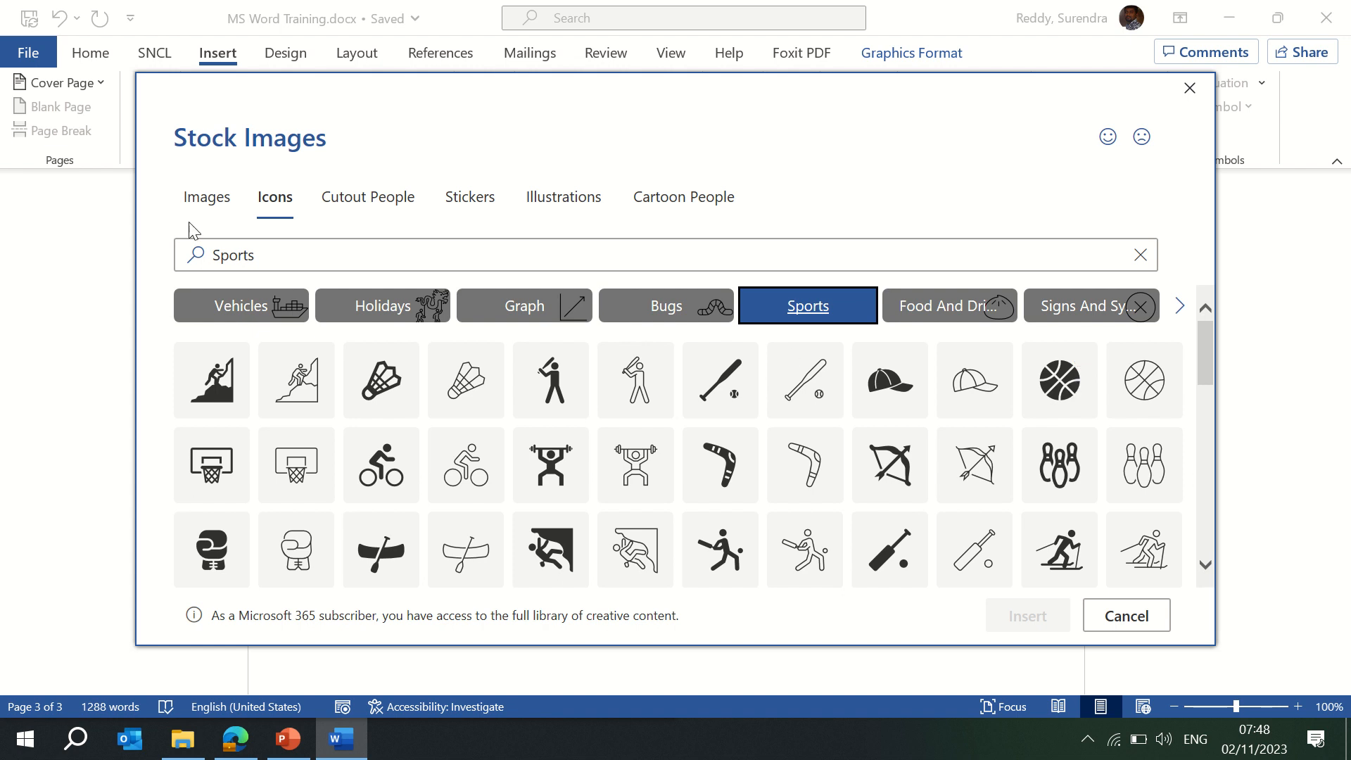
left_click(299, 382)
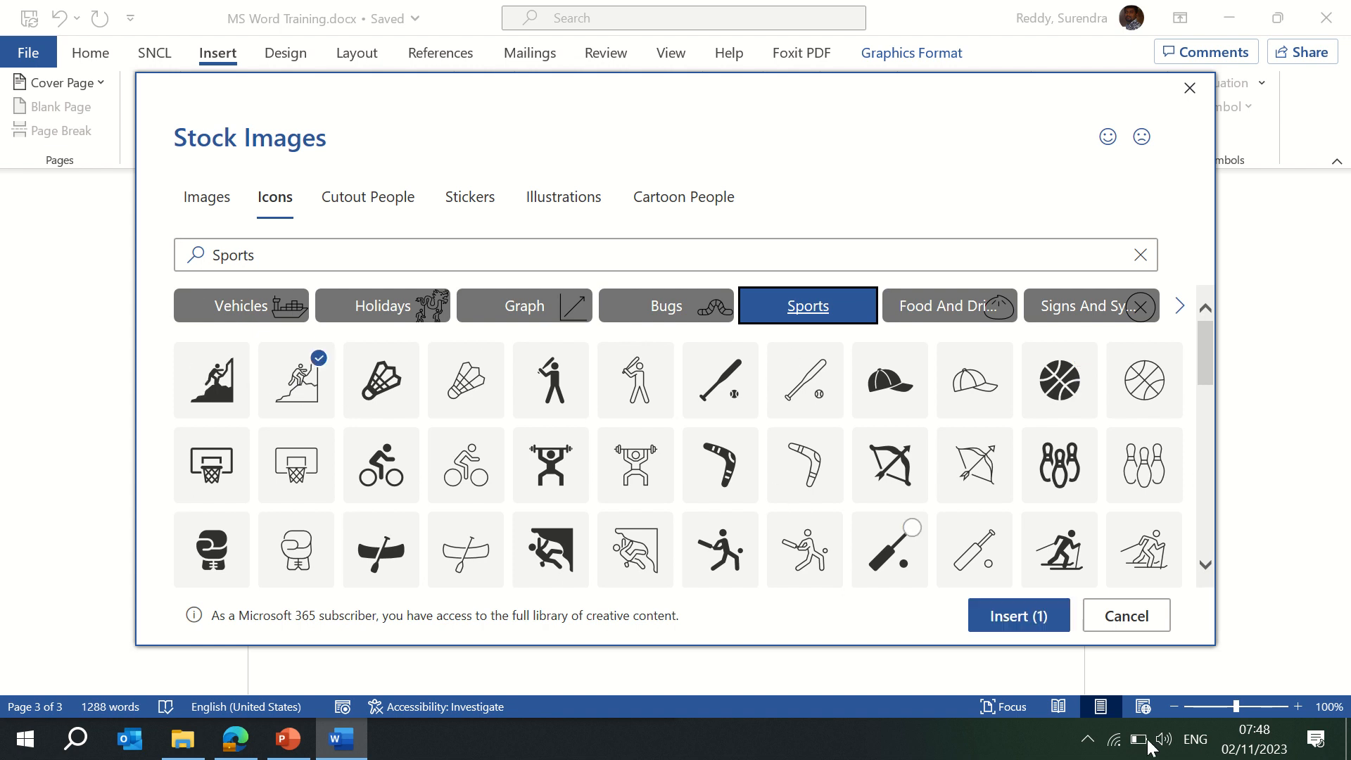
left_click(1028, 616)
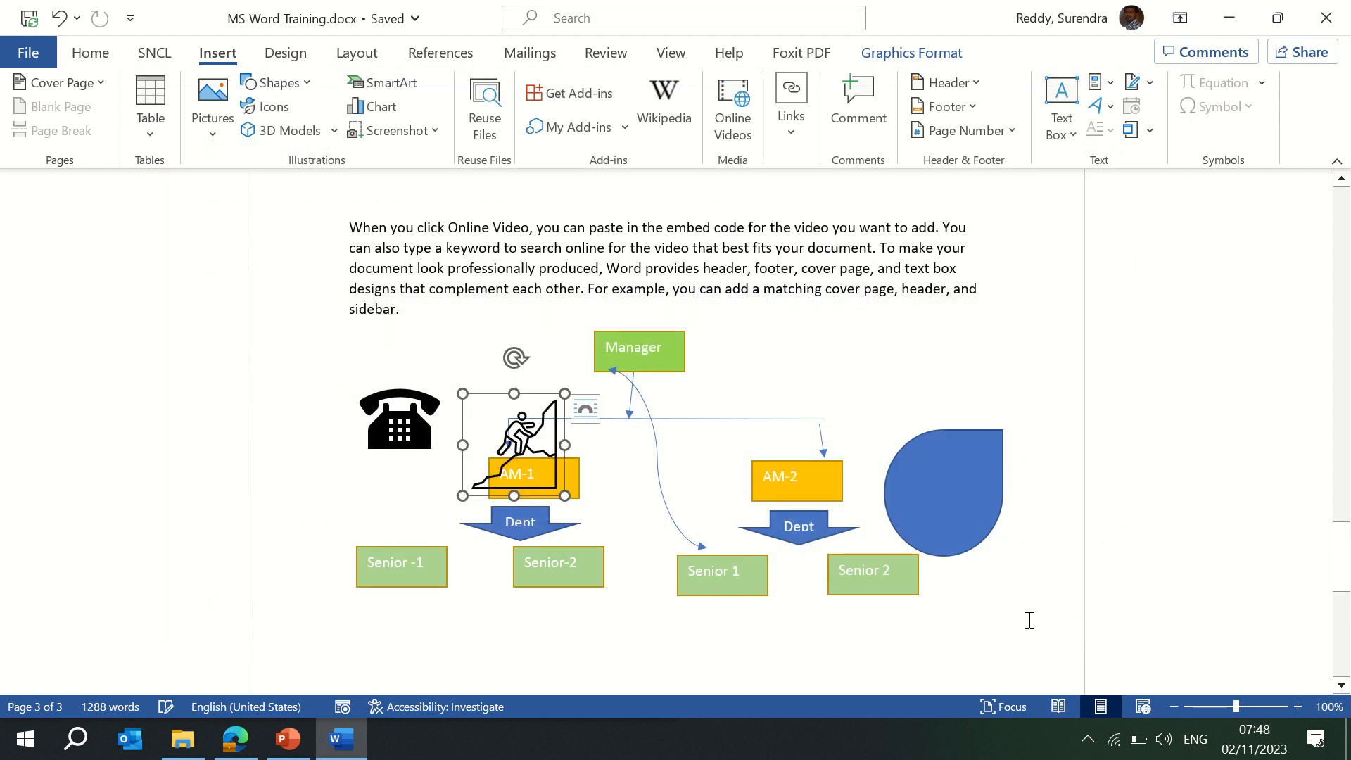
Move the climber icon below the org chart.
left_click_drag(493, 408, 373, 650)
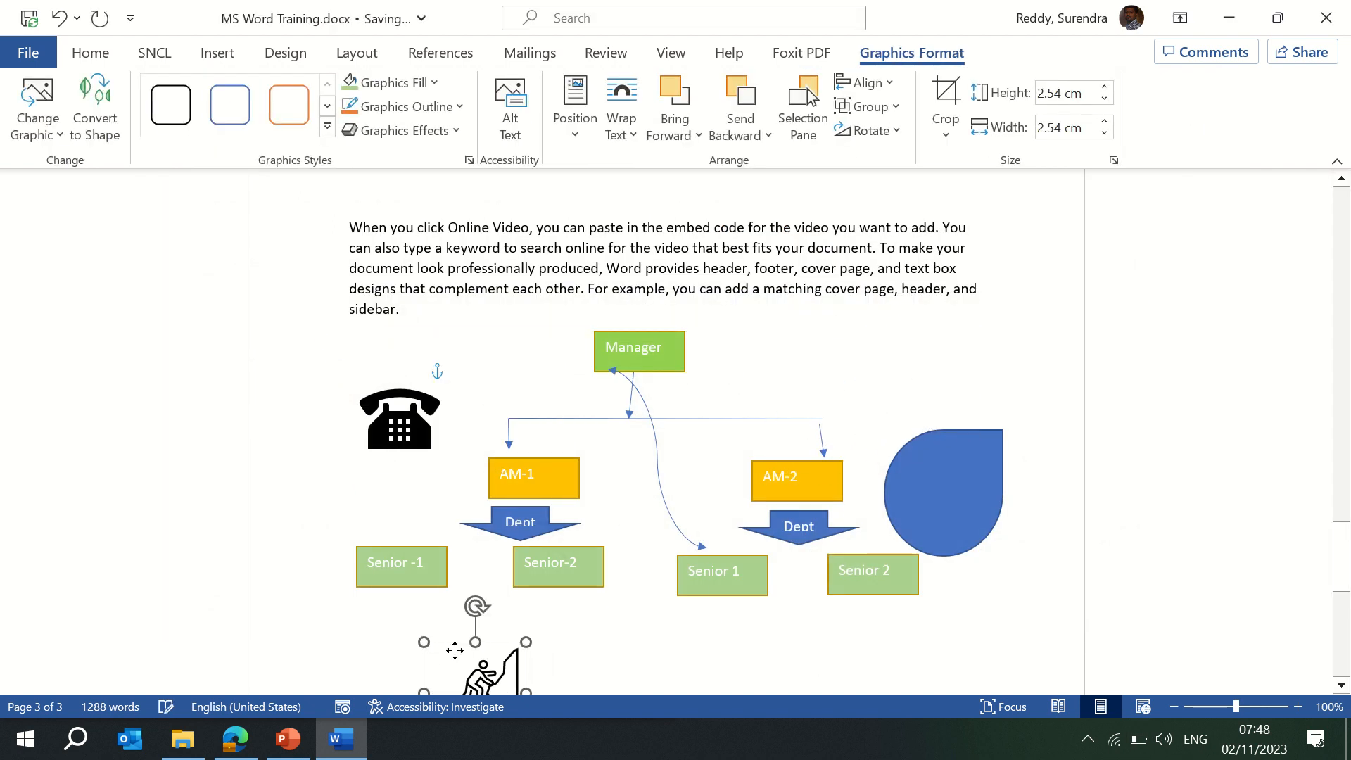
scroll(1312, 485, "down", 6)
scroll(484, 246, "up", 3)
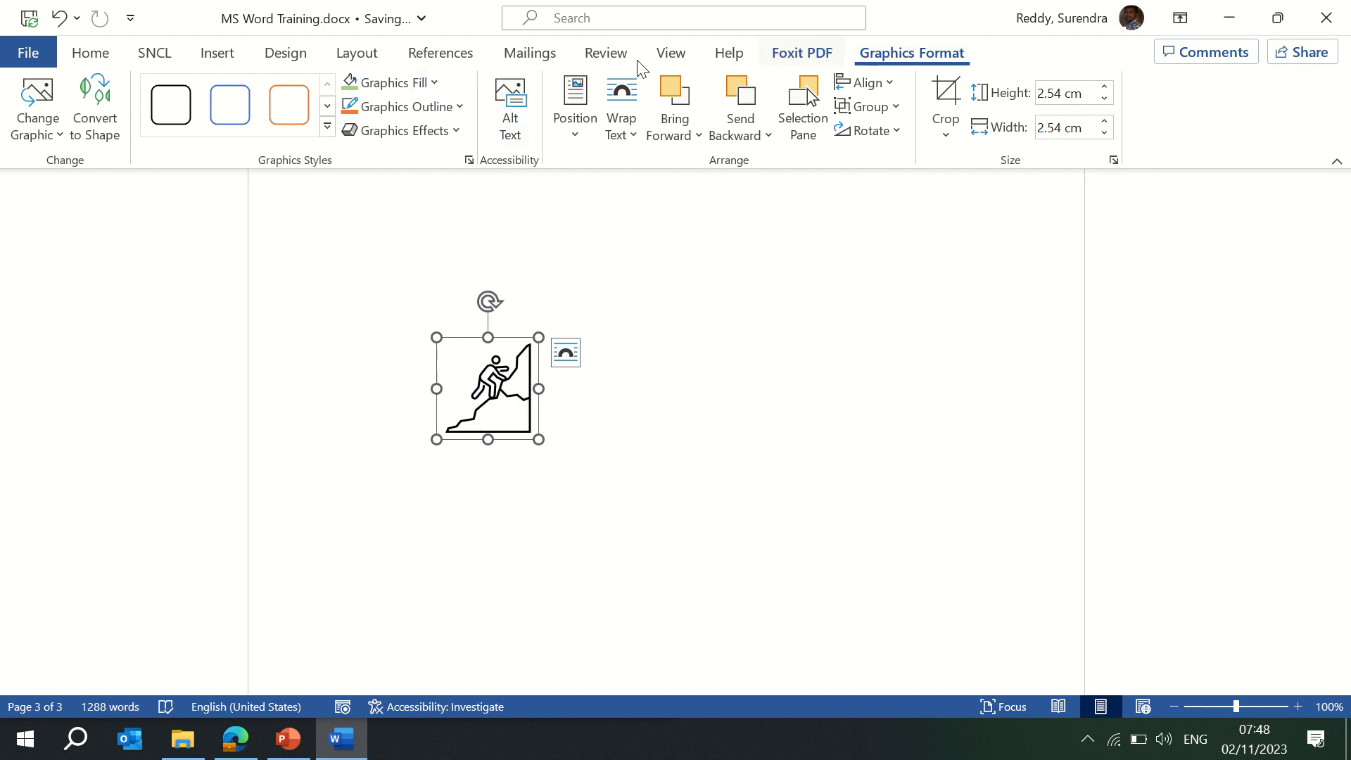
Give the icon gold fill, orange outline, then the grey graphics style, and convert it to a shape.
left_click(435, 83)
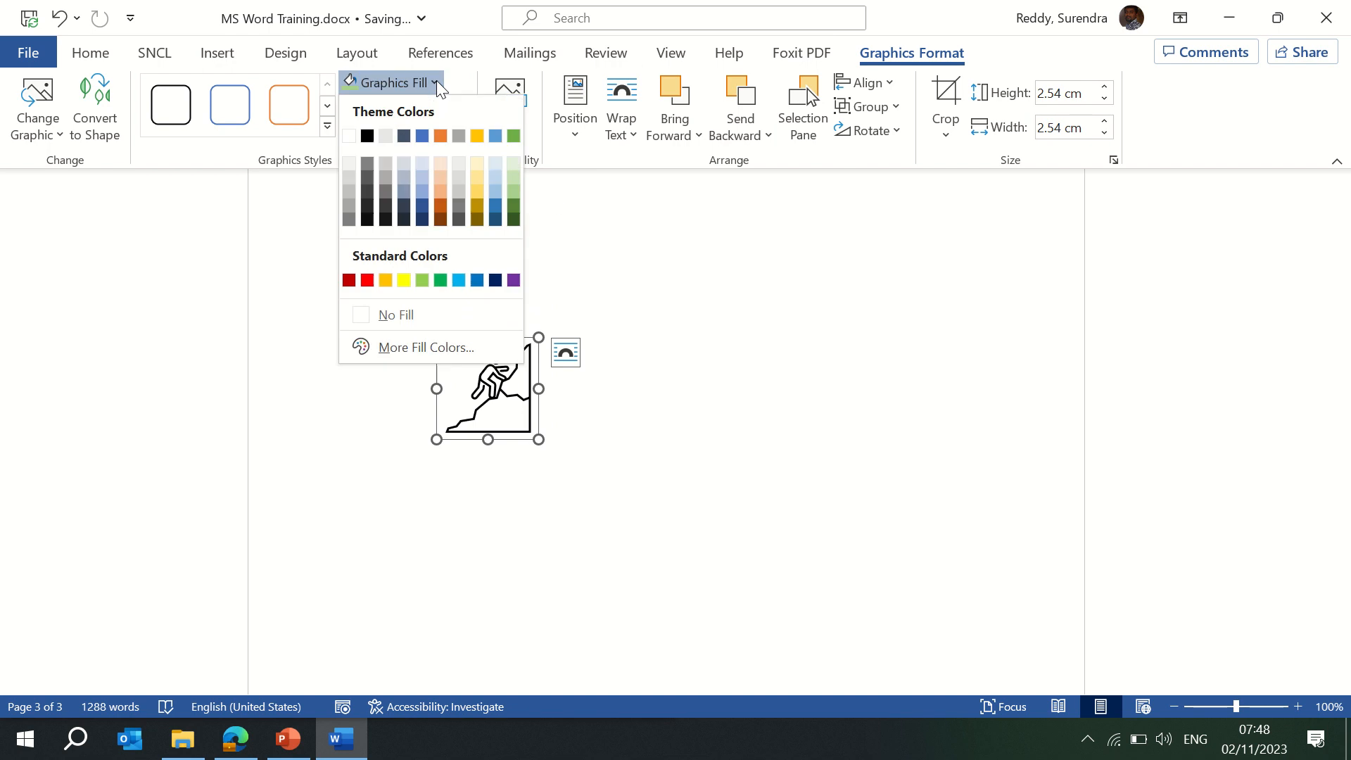
left_click(477, 135)
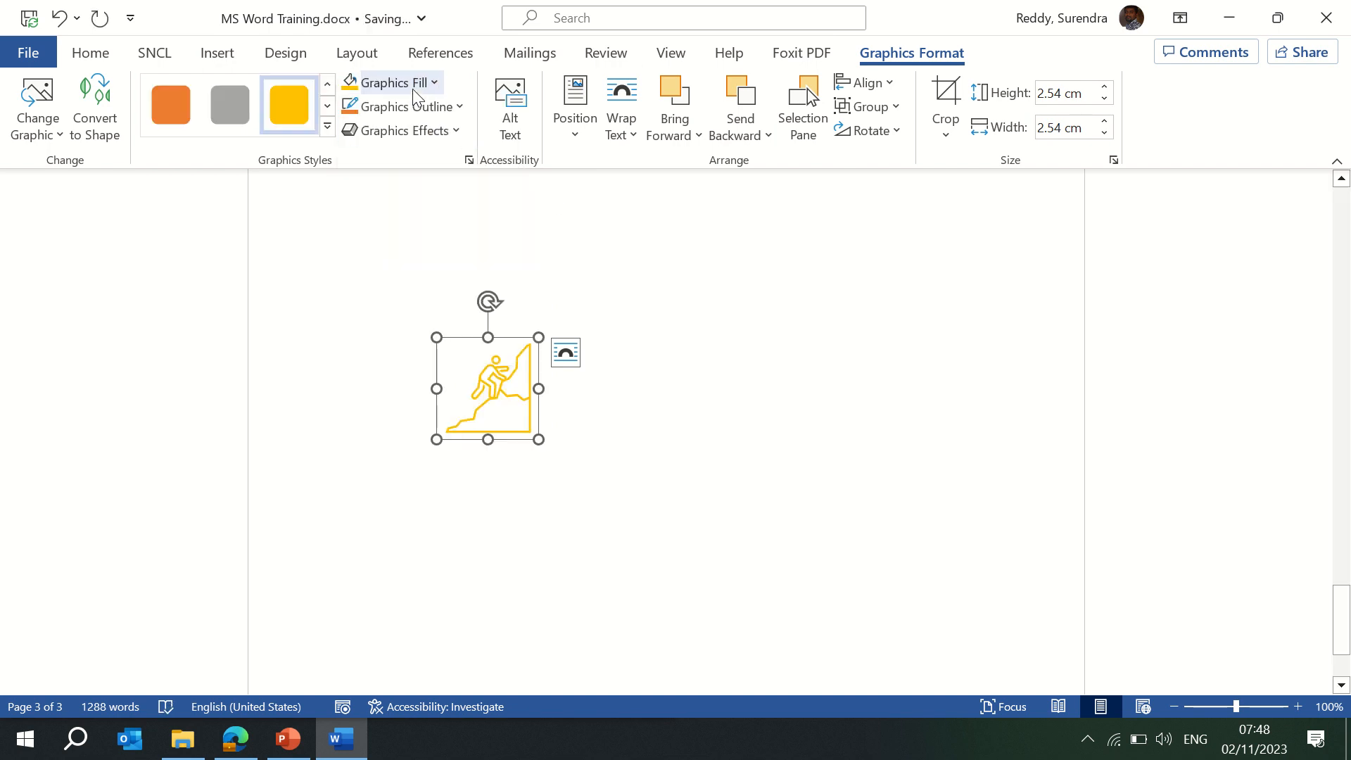
left_click(459, 107)
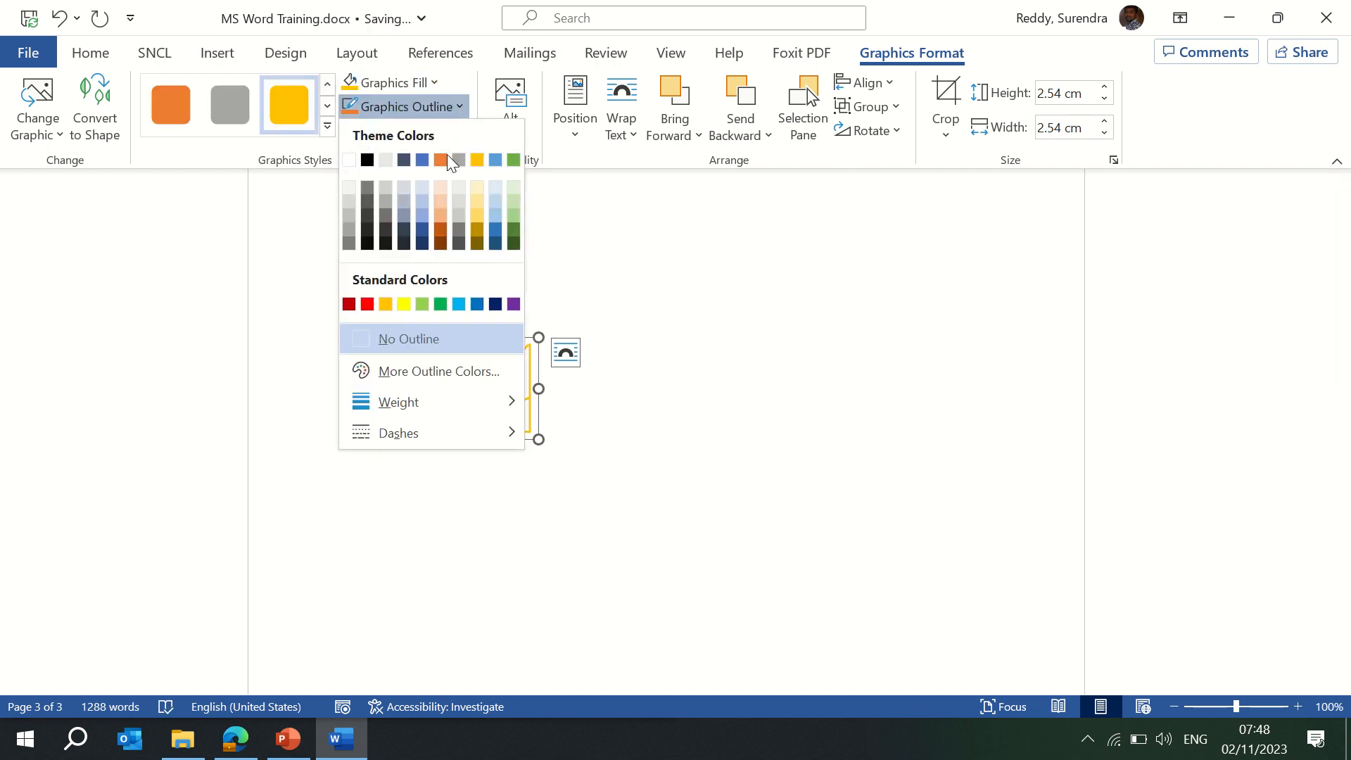
left_click(442, 227)
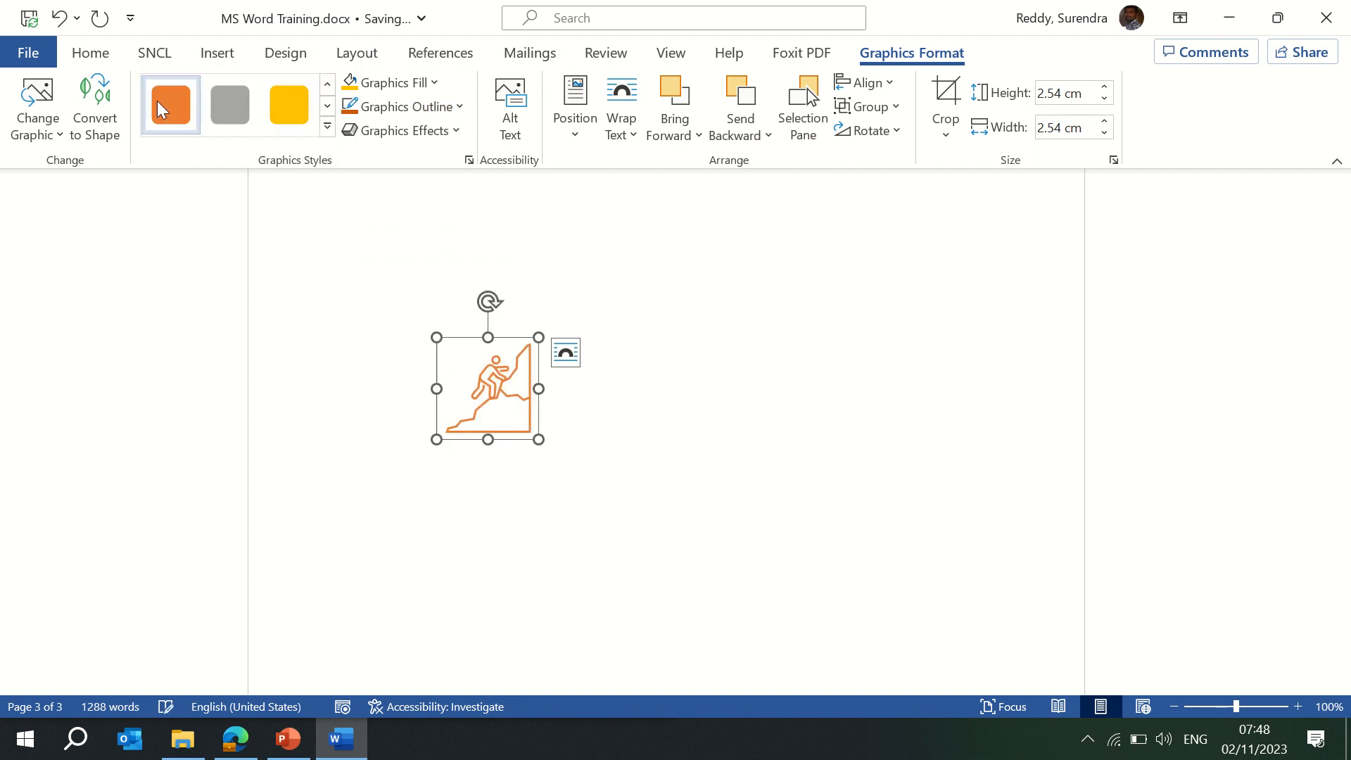
left_click(234, 111)
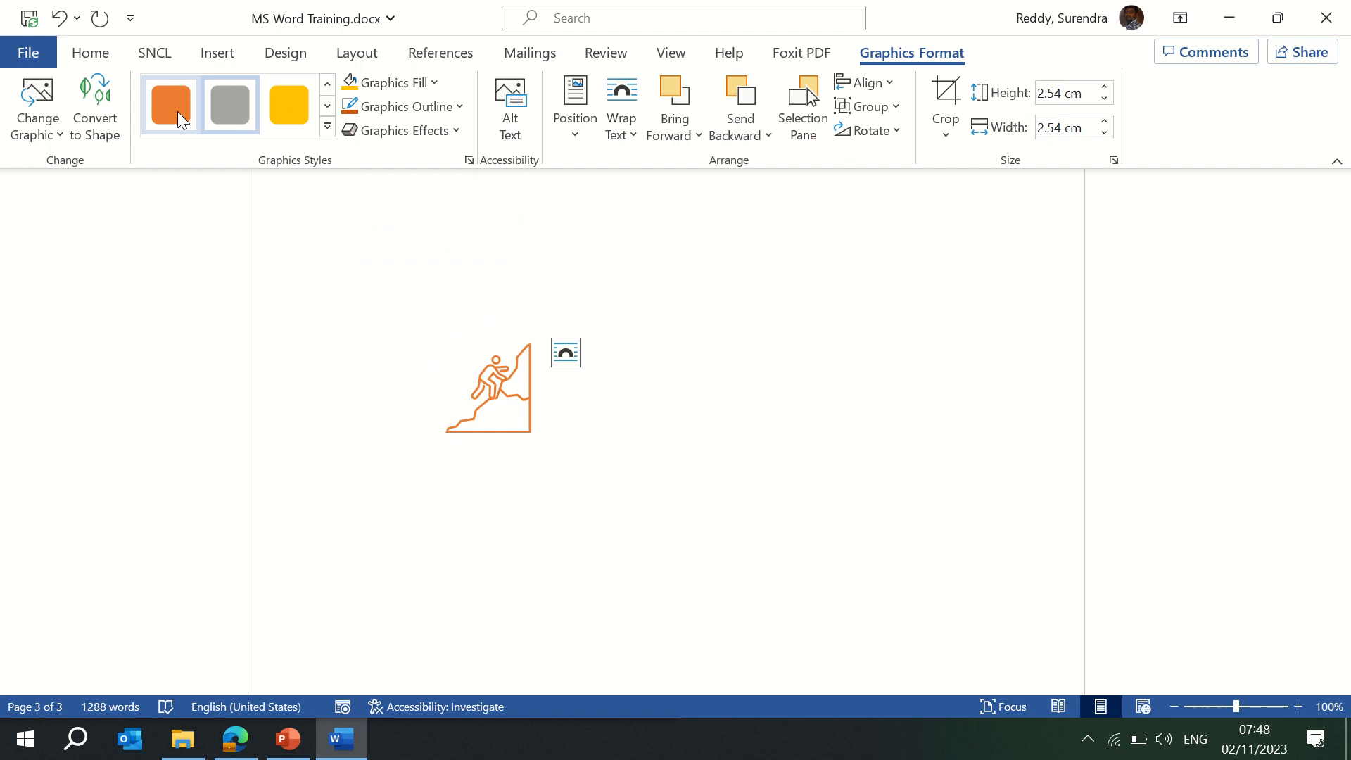
left_click(106, 125)
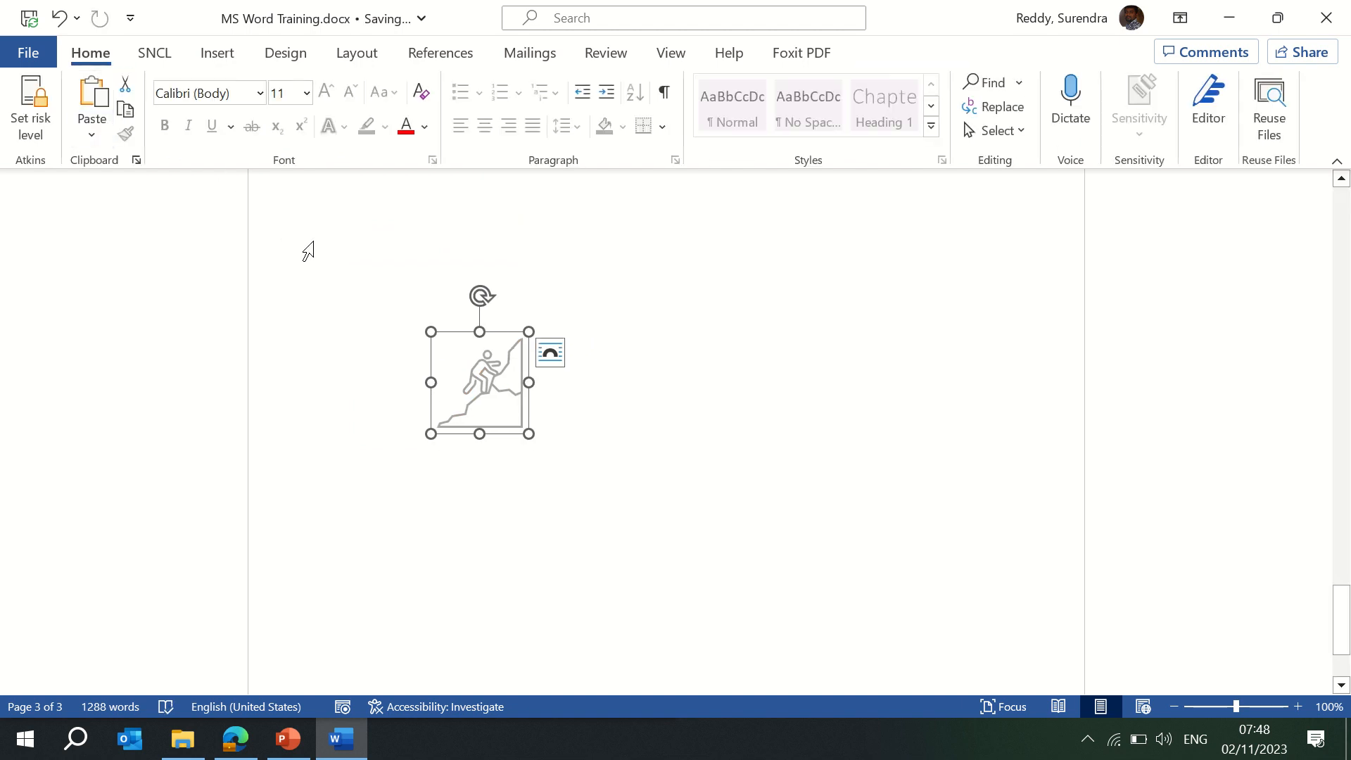
Apply a Bevel shape effect to the climber shape.
left_click(473, 355)
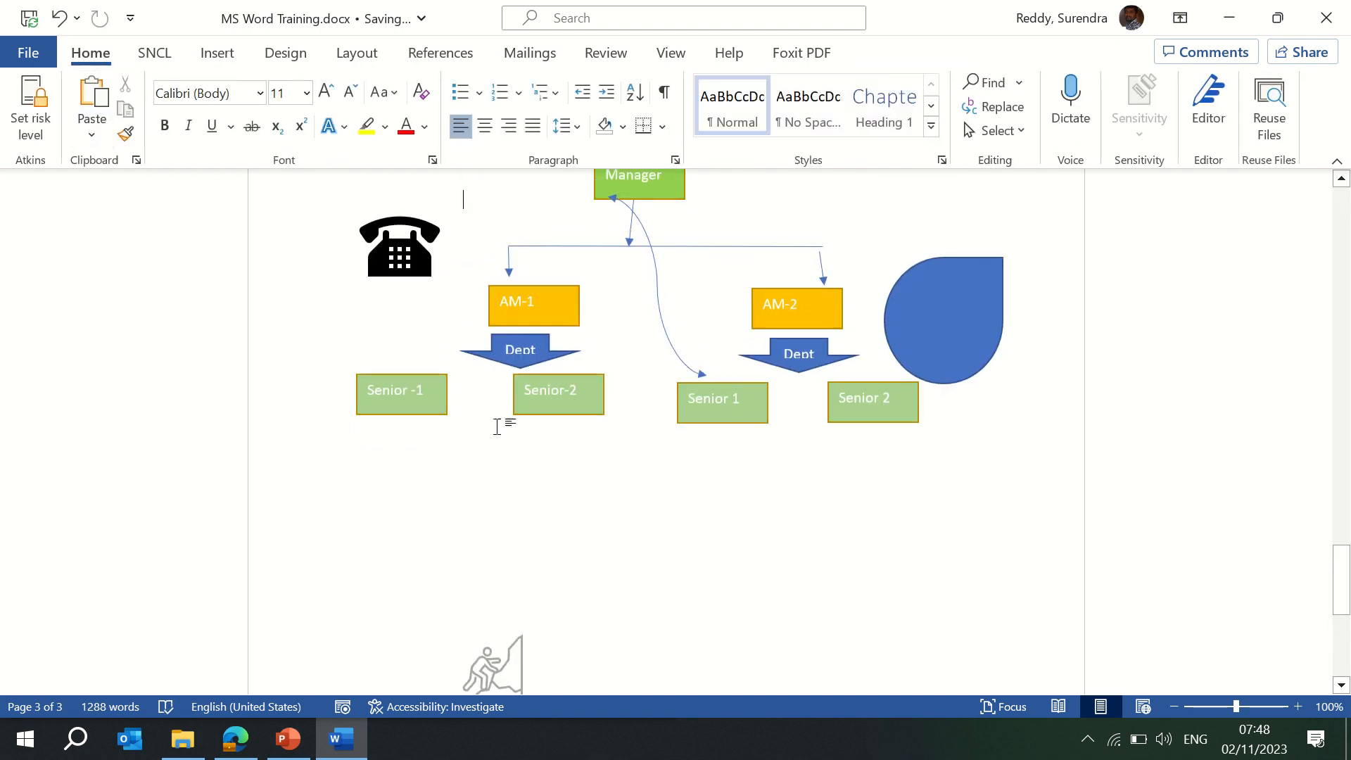
left_click(502, 691)
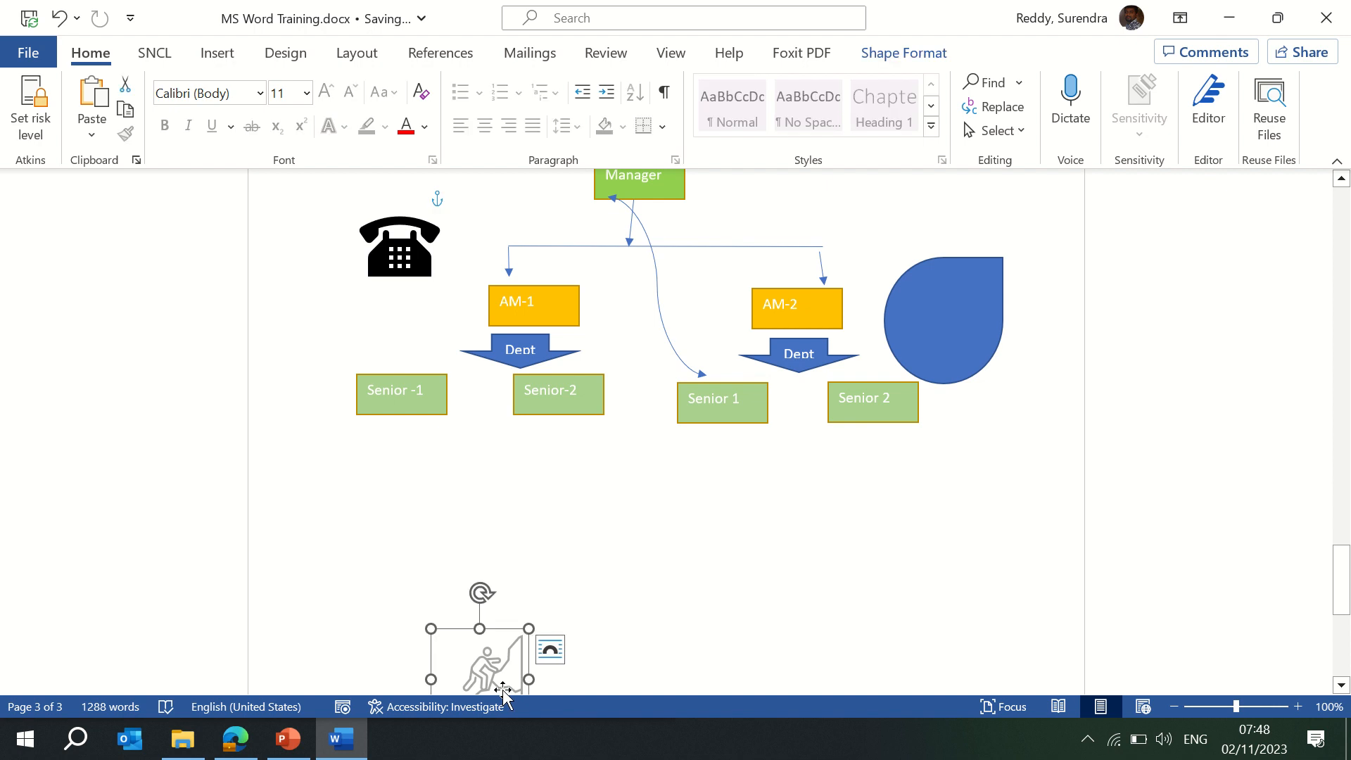
left_click(900, 54)
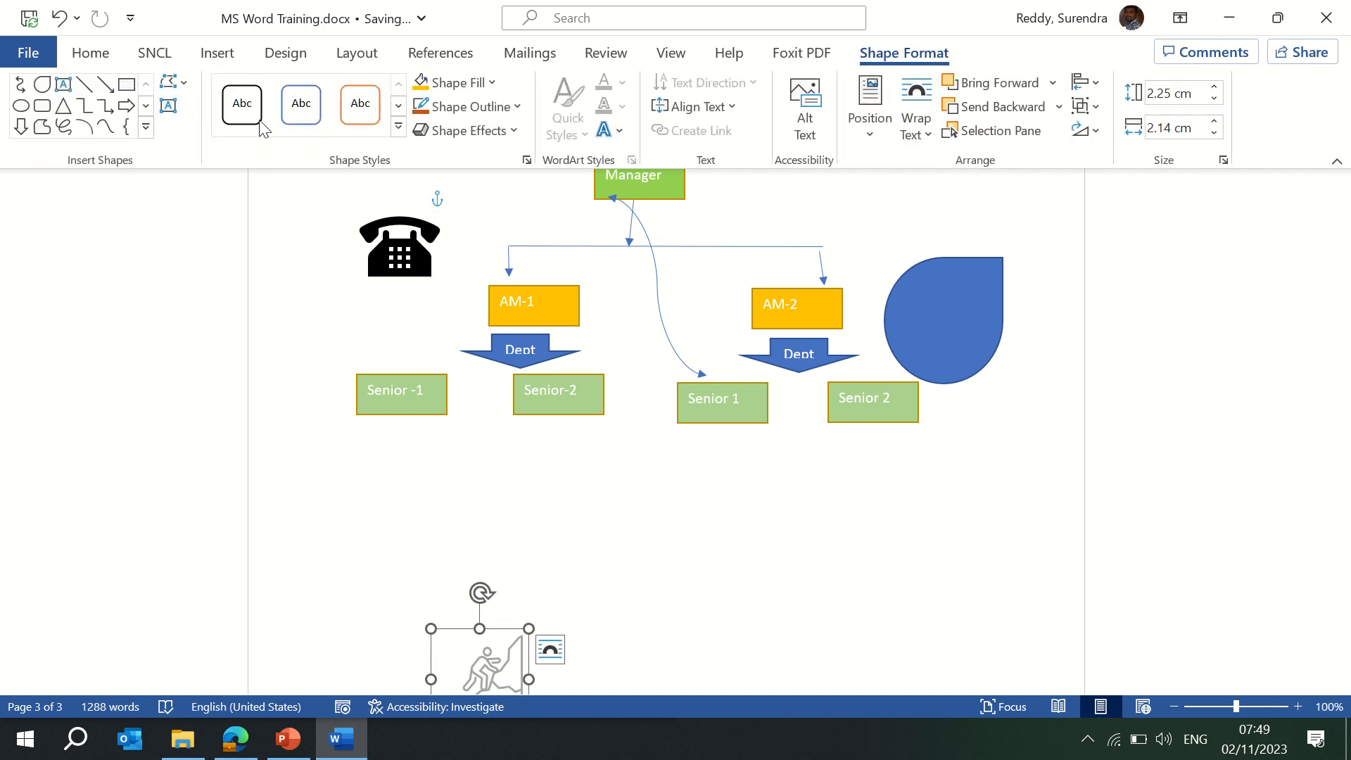
left_click(498, 138)
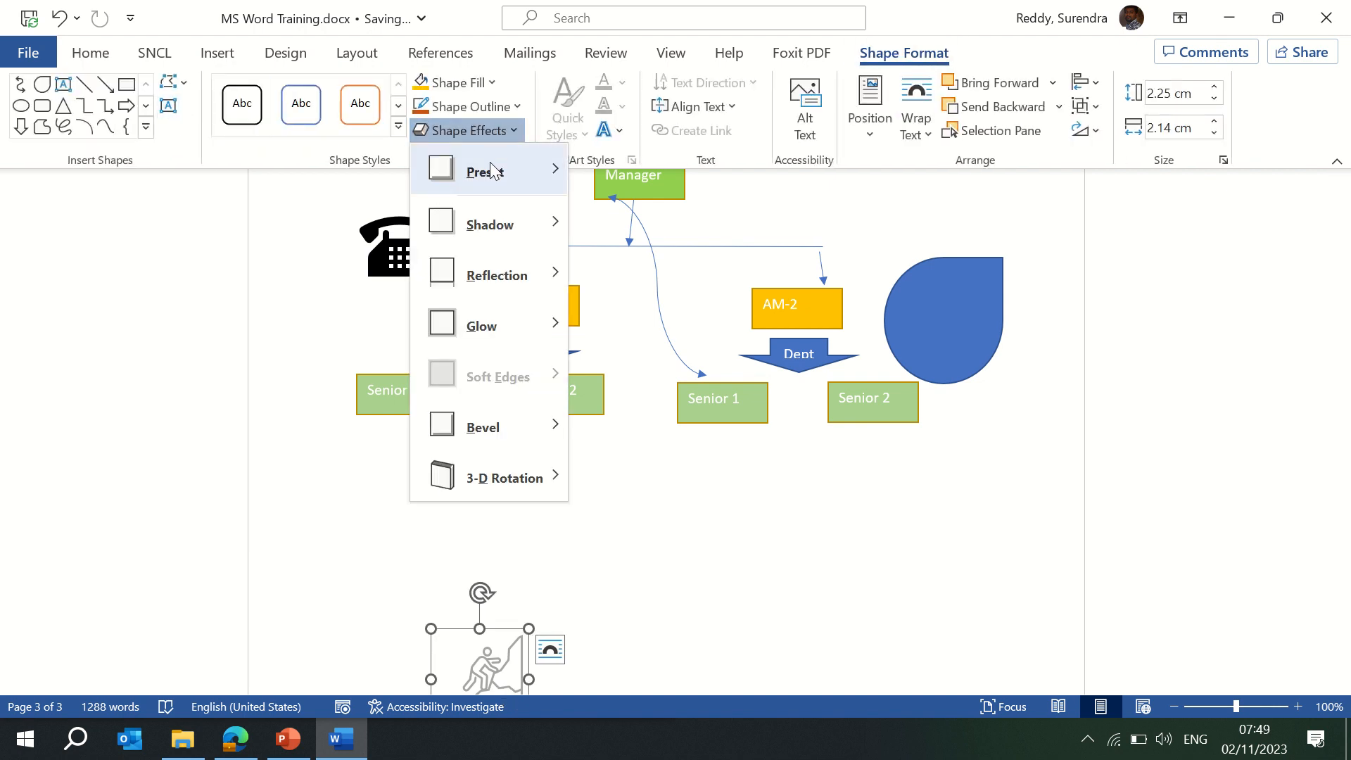
mouse_move(491, 169)
left_click(657, 303)
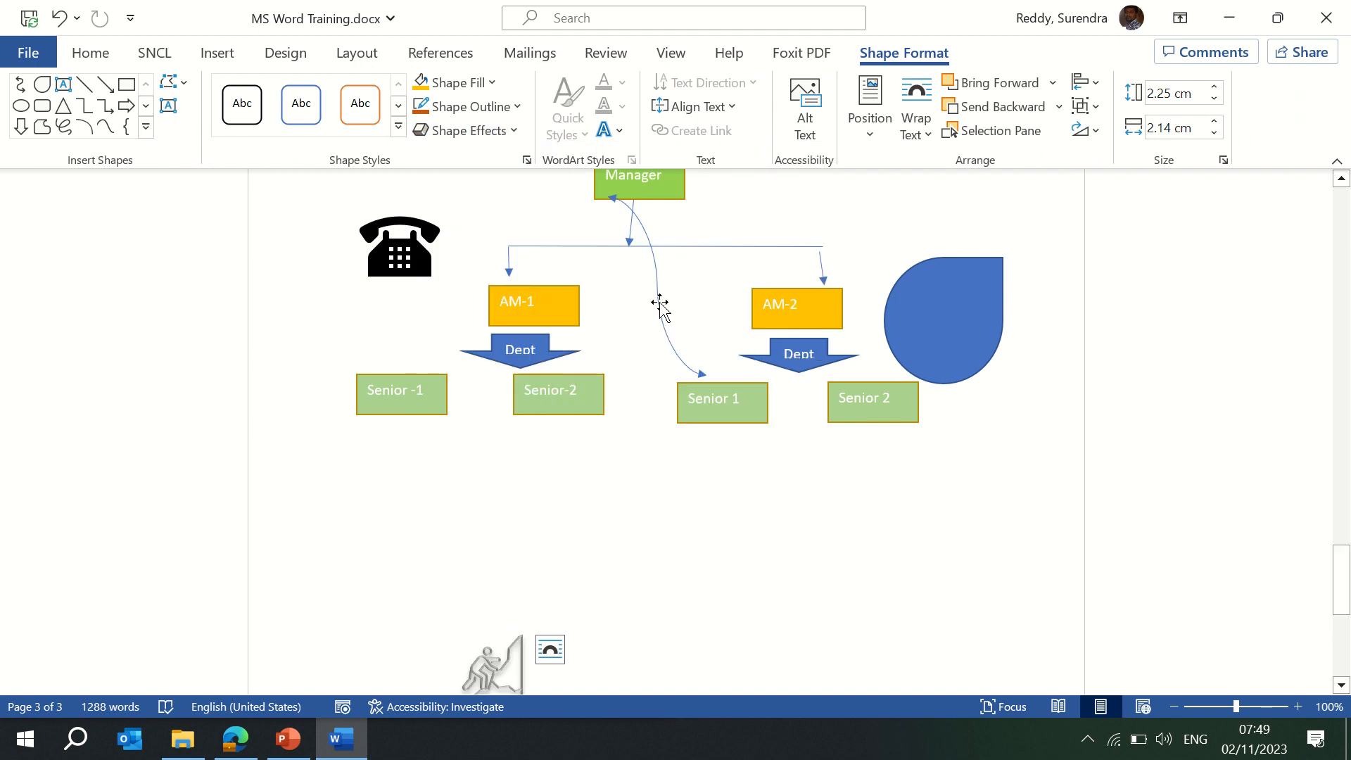
left_click_drag(1343, 552, 1344, 579)
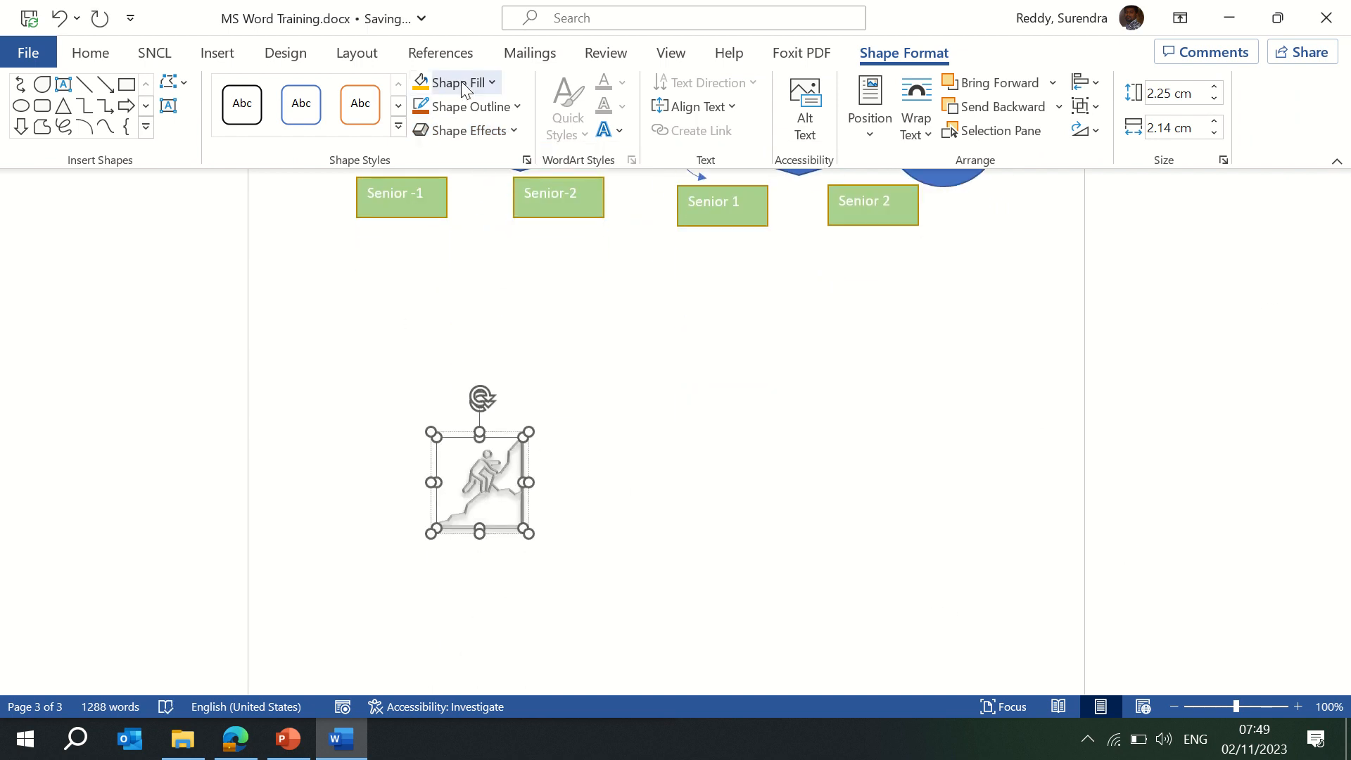
Fill the climber shape orange and deselect it.
left_click(489, 84)
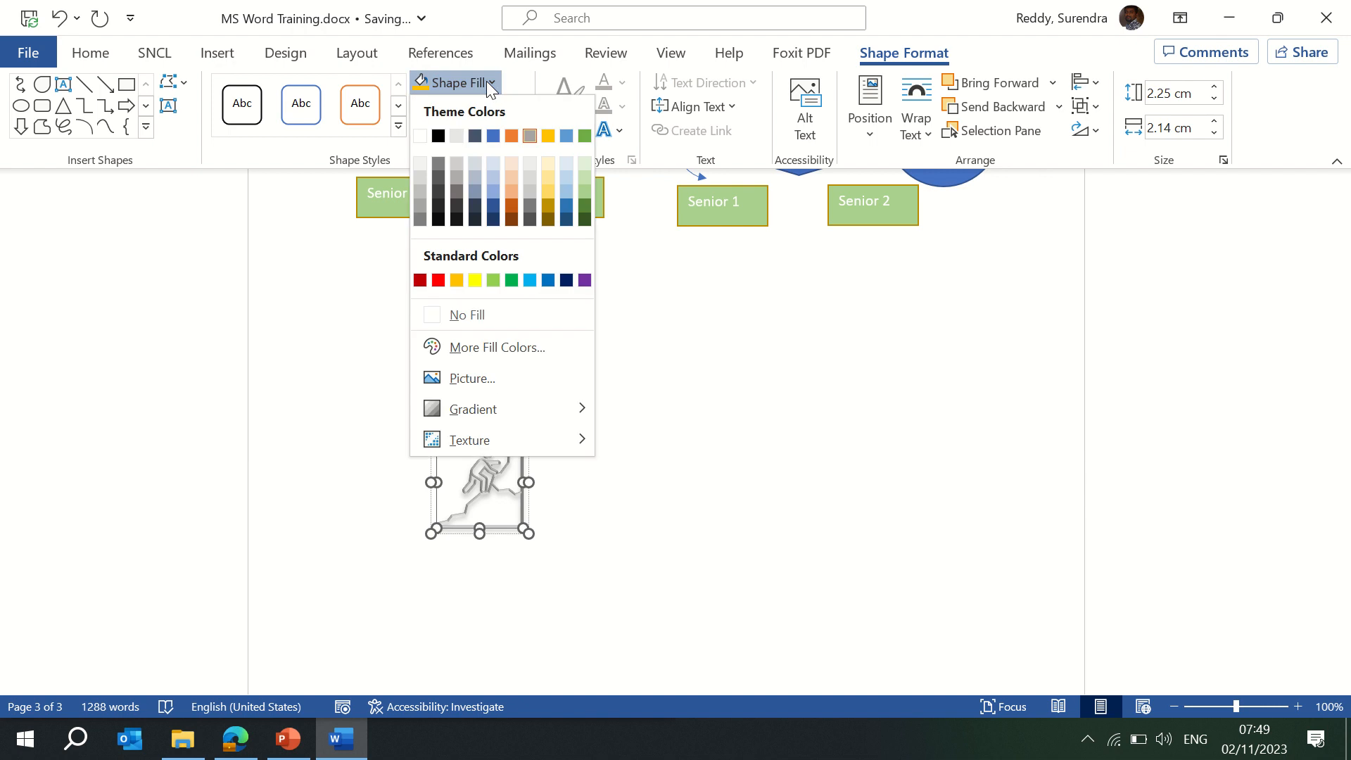
left_click(503, 134)
scroll(633, 485, "up", 3)
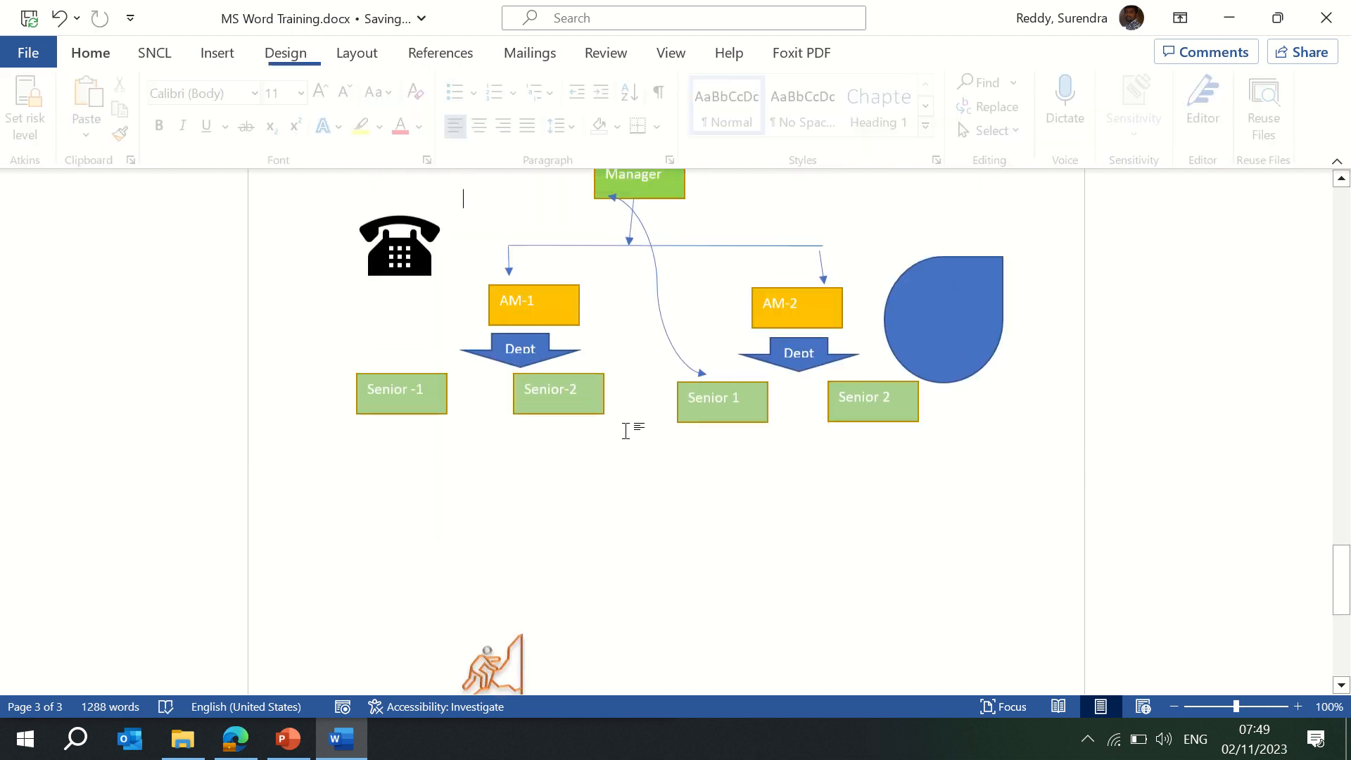
left_click(764, 656)
left_click_drag(1341, 570, 1341, 617)
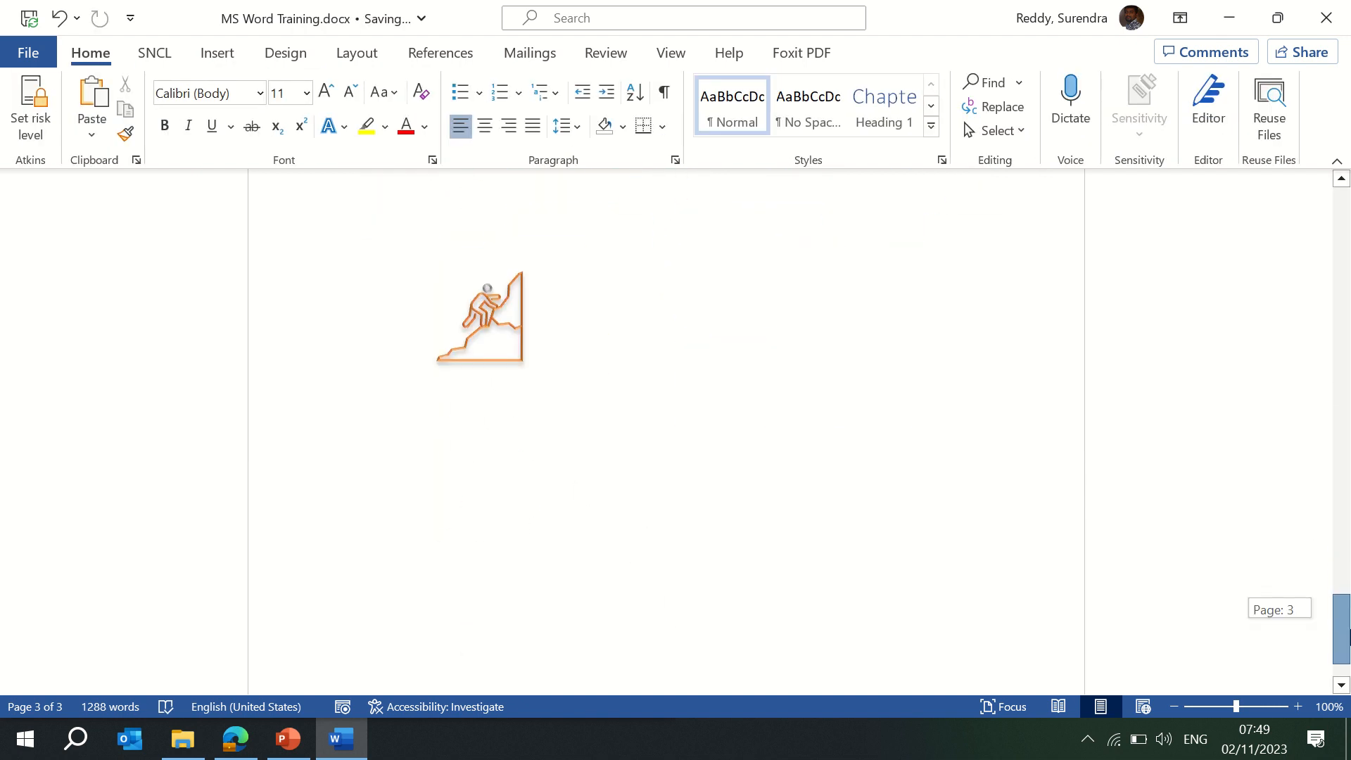
left_click(469, 343)
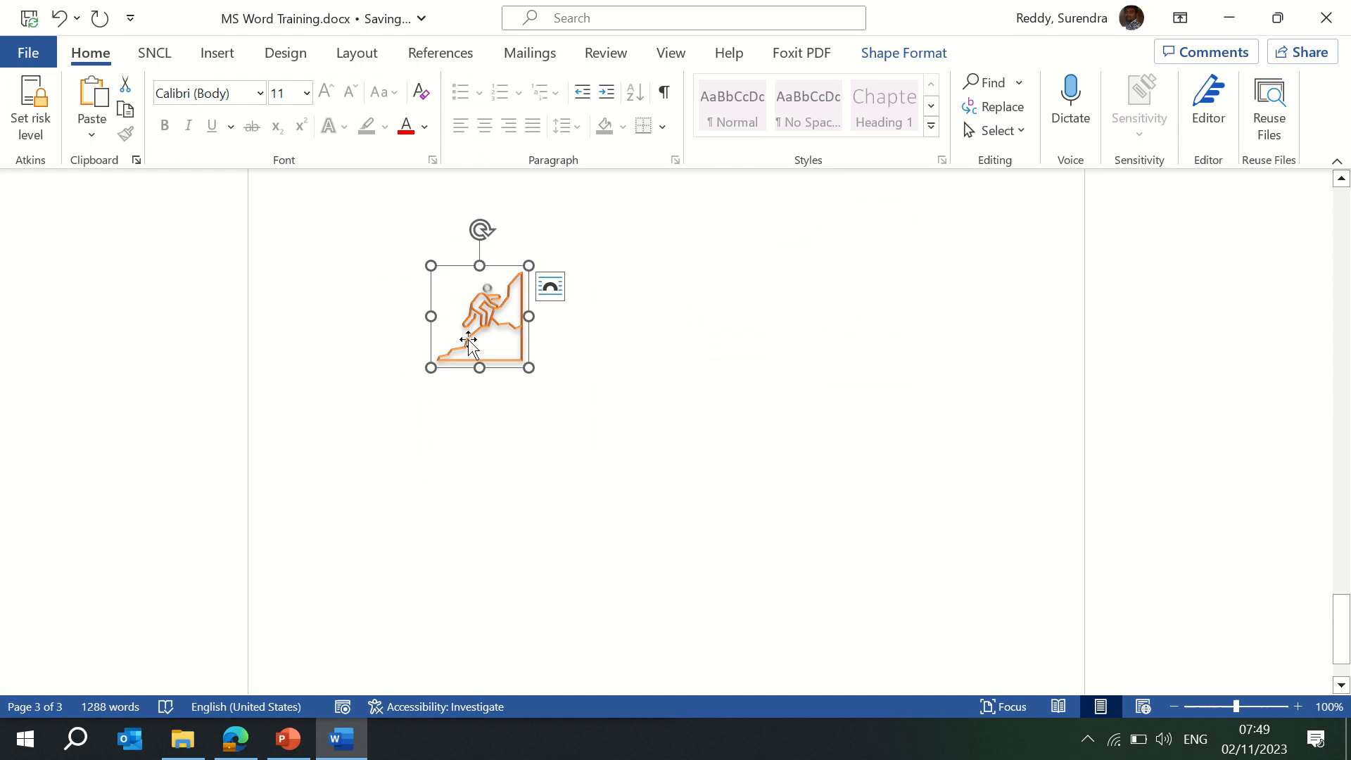
left_click(614, 337)
scroll(614, 338, "up", 5)
left_click(217, 53)
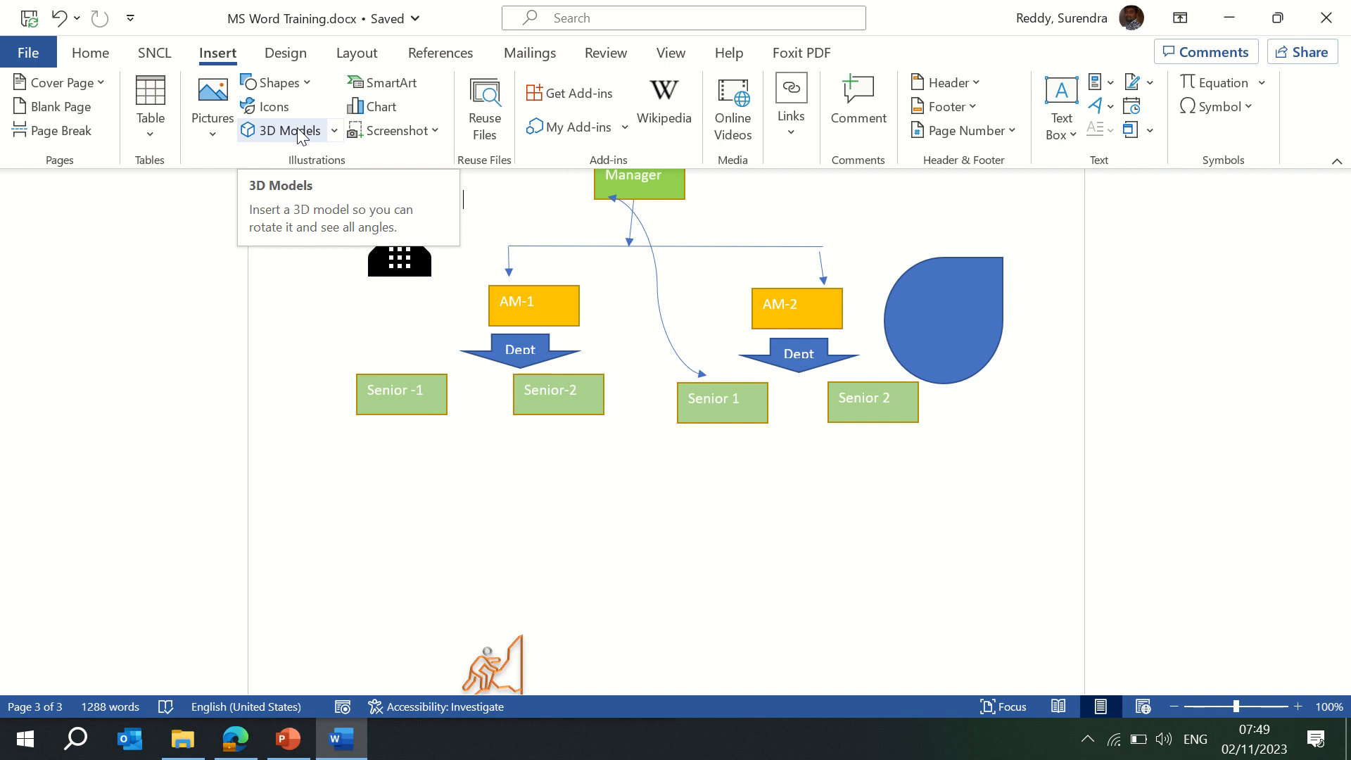
Insert the animated 3D heart from the All Animated Models category of Online 3D Models.
left_click(298, 132)
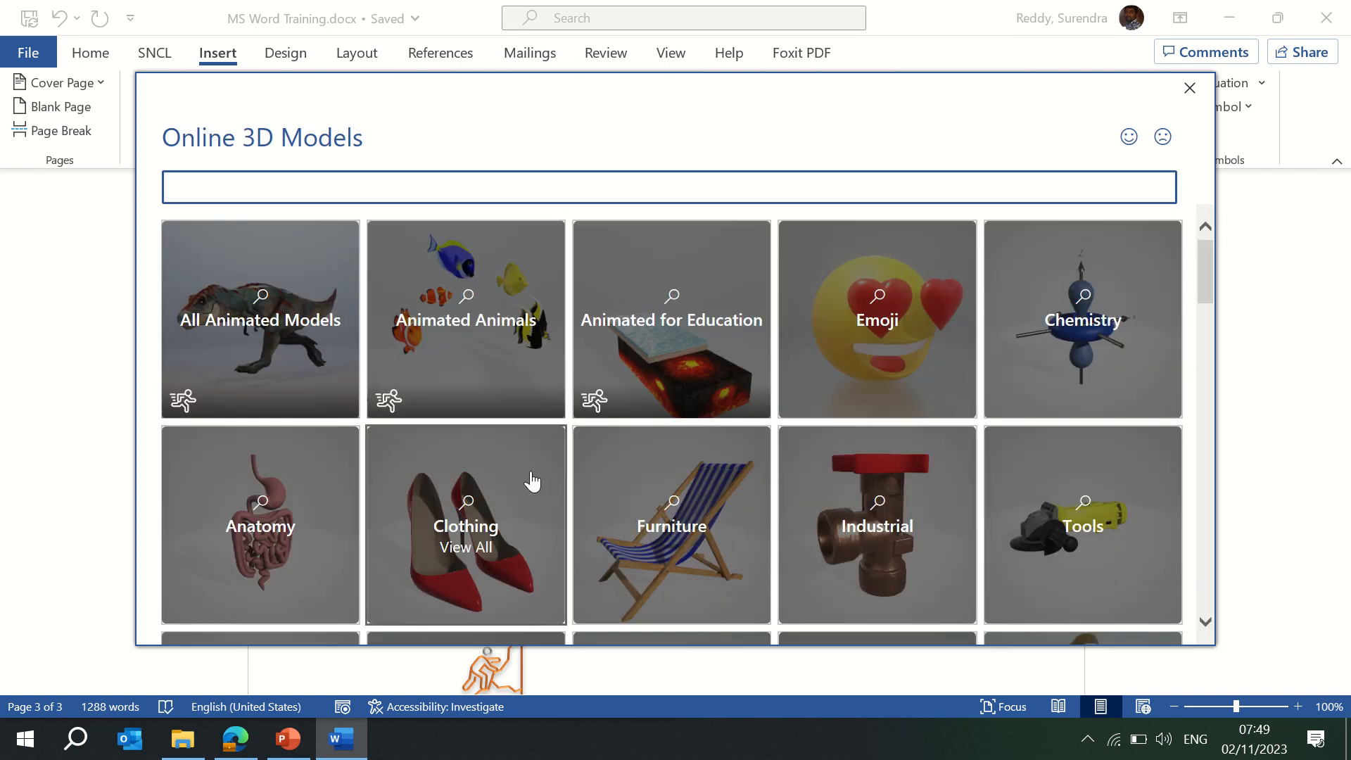
left_click_drag(1204, 290, 1254, 262)
left_click(237, 331)
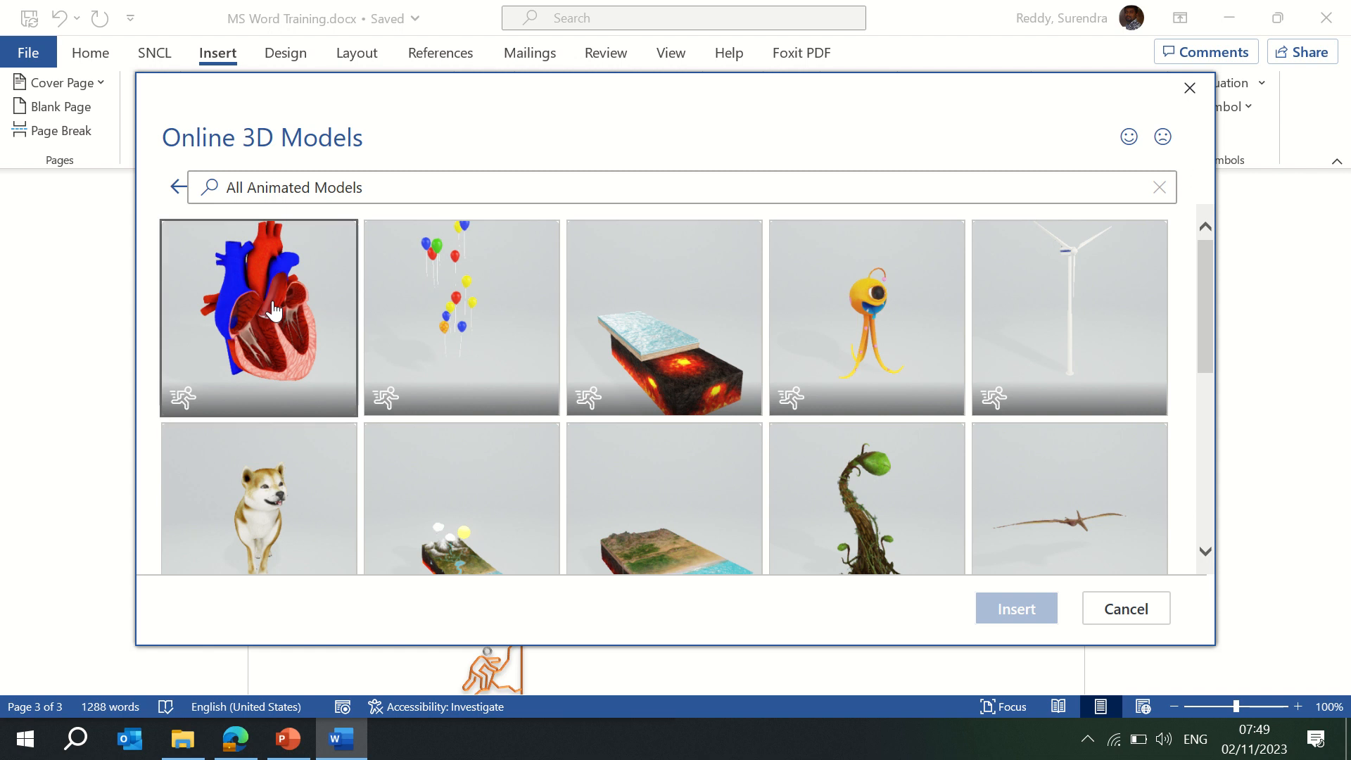
left_click(274, 310)
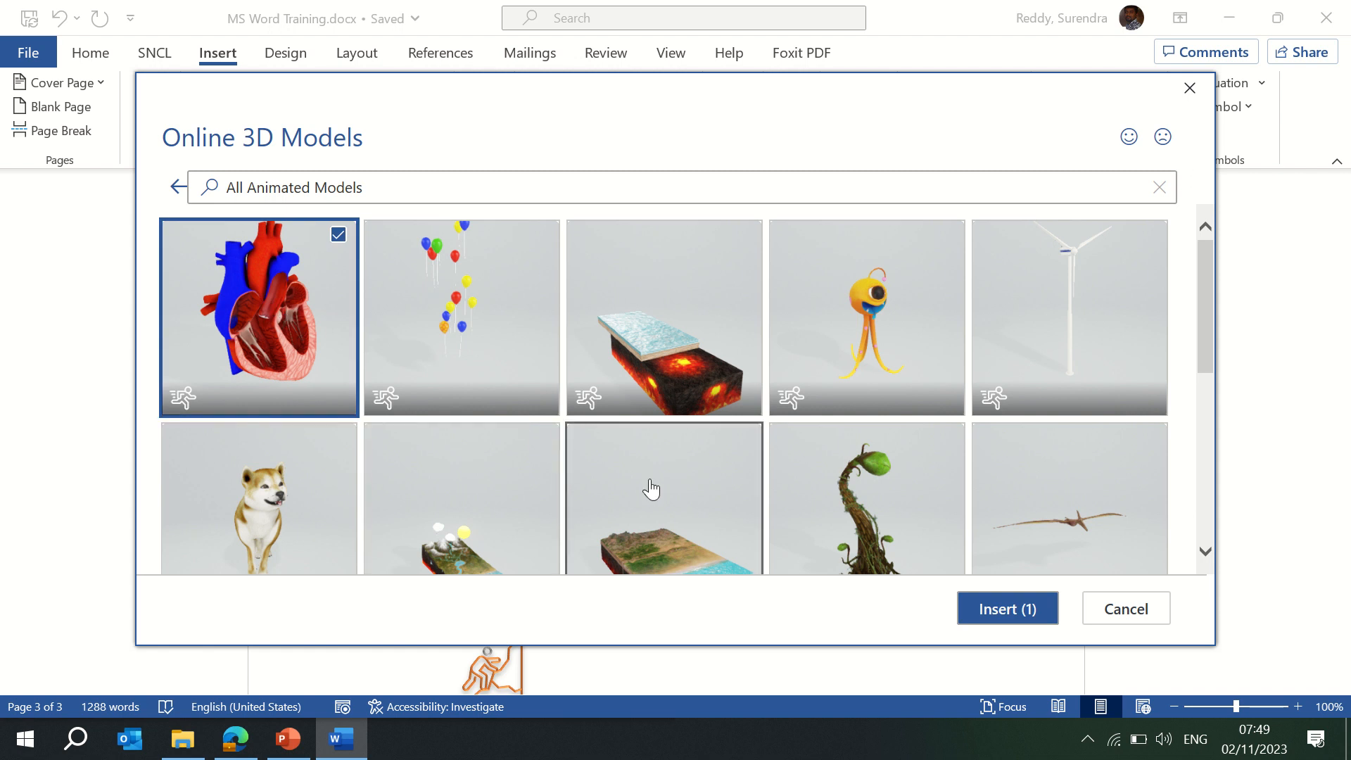
left_click(994, 612)
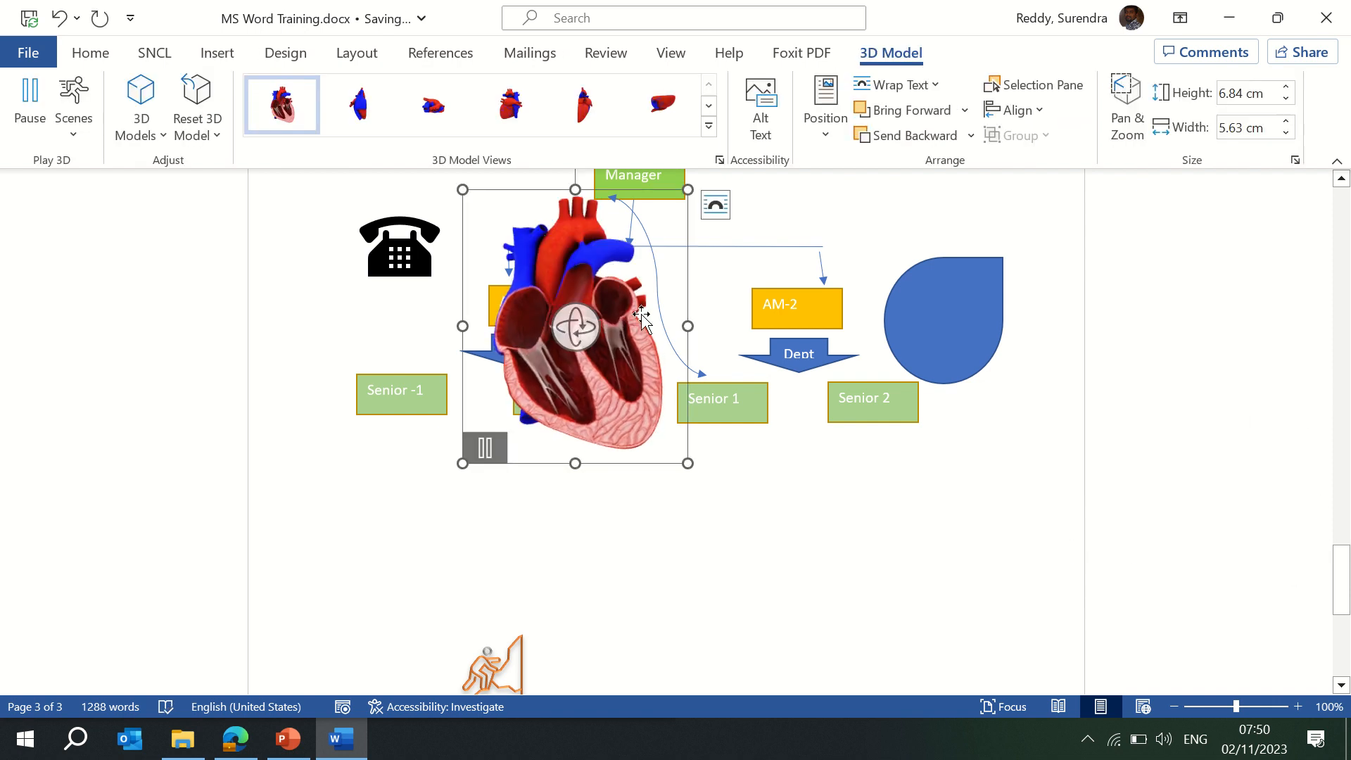
Move the 3D heart below the Senior 1 box, beside the climber icon, and deselect it.
left_click_drag(642, 318, 802, 573)
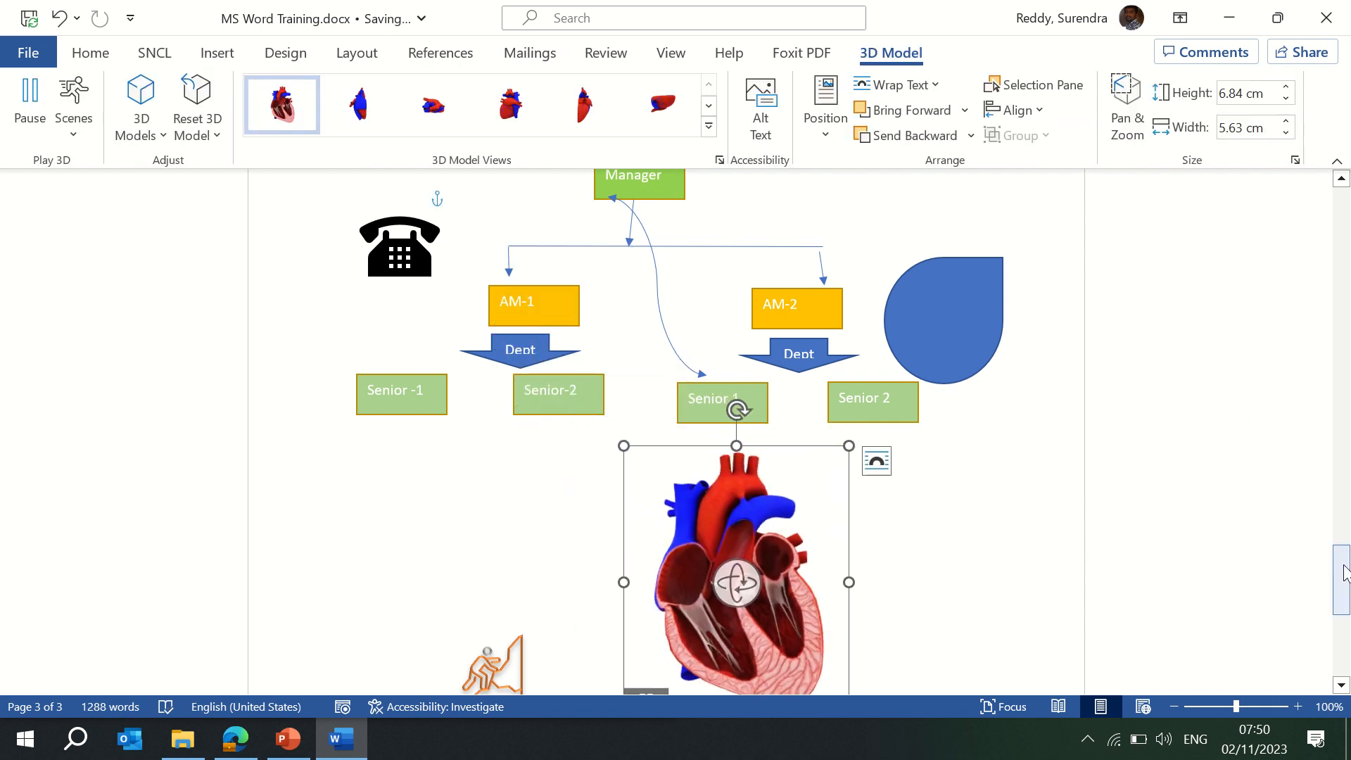
left_click_drag(1343, 573, 1342, 605)
left_click(990, 455)
scroll(968, 461, "up", 2)
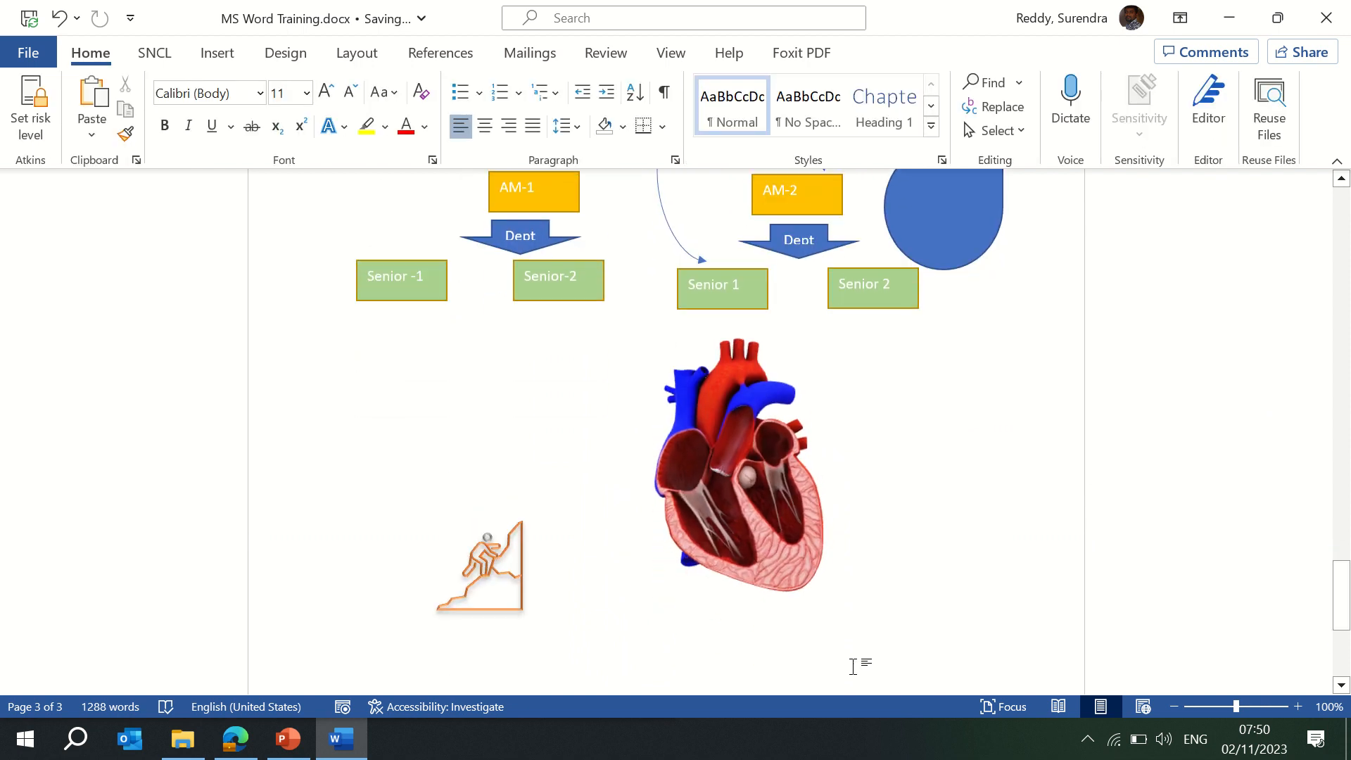
mouse_move(729, 468)
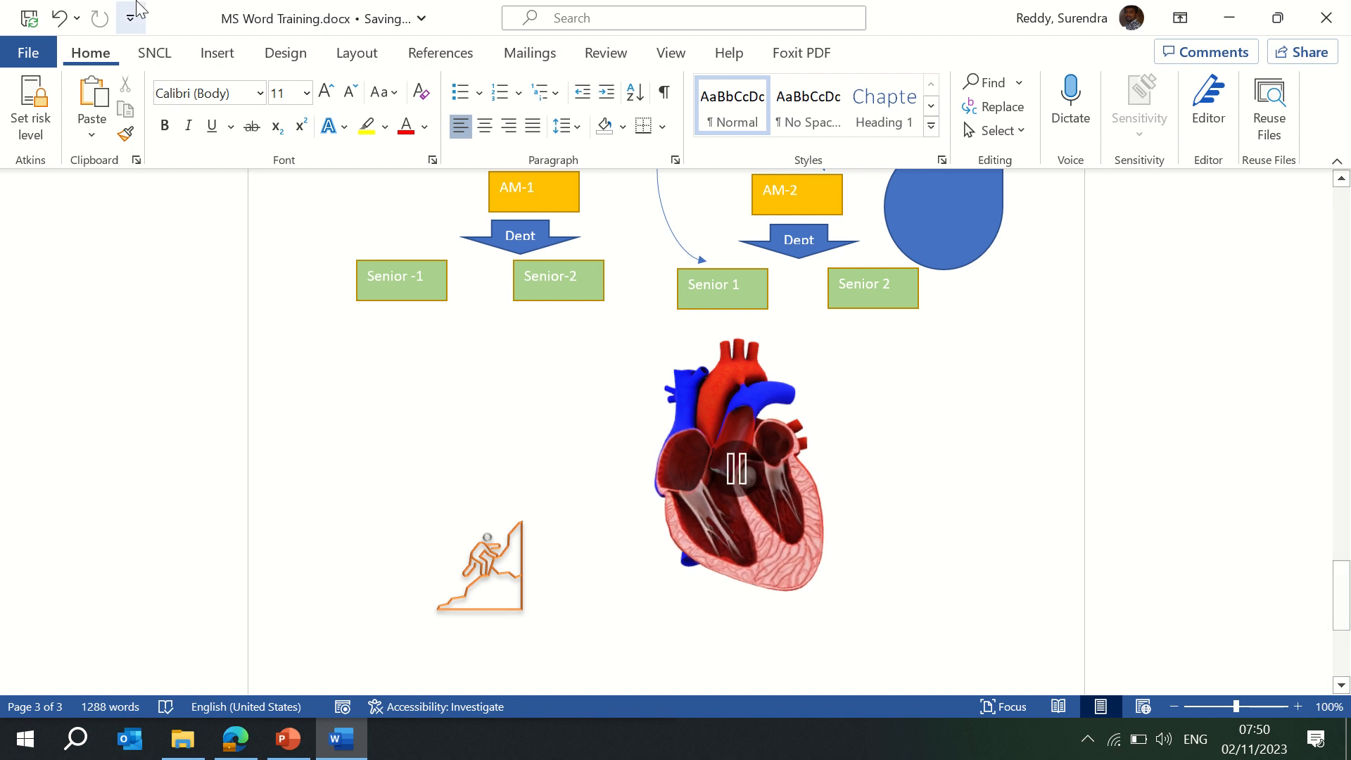
left_click(221, 60)
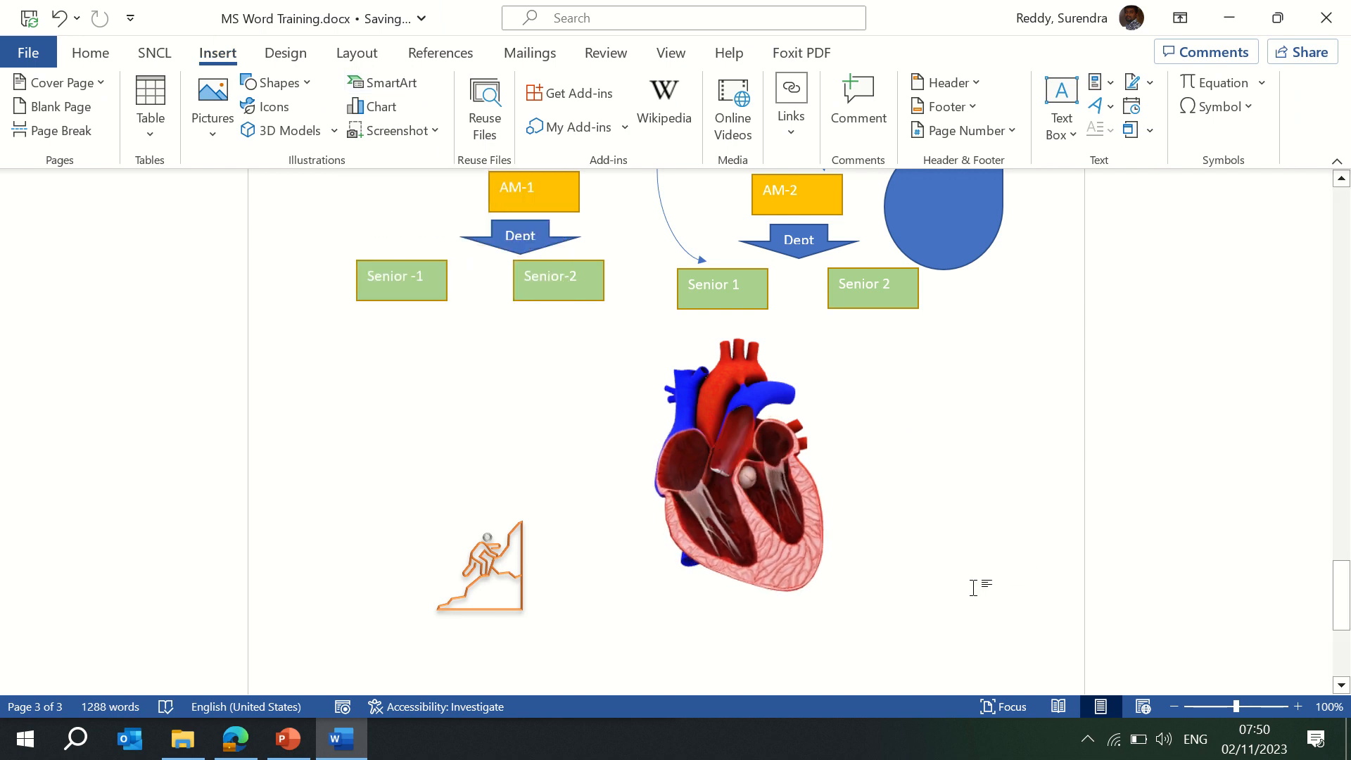
scroll(1027, 564, "down", 5)
scroll(1027, 564, "up", 6)
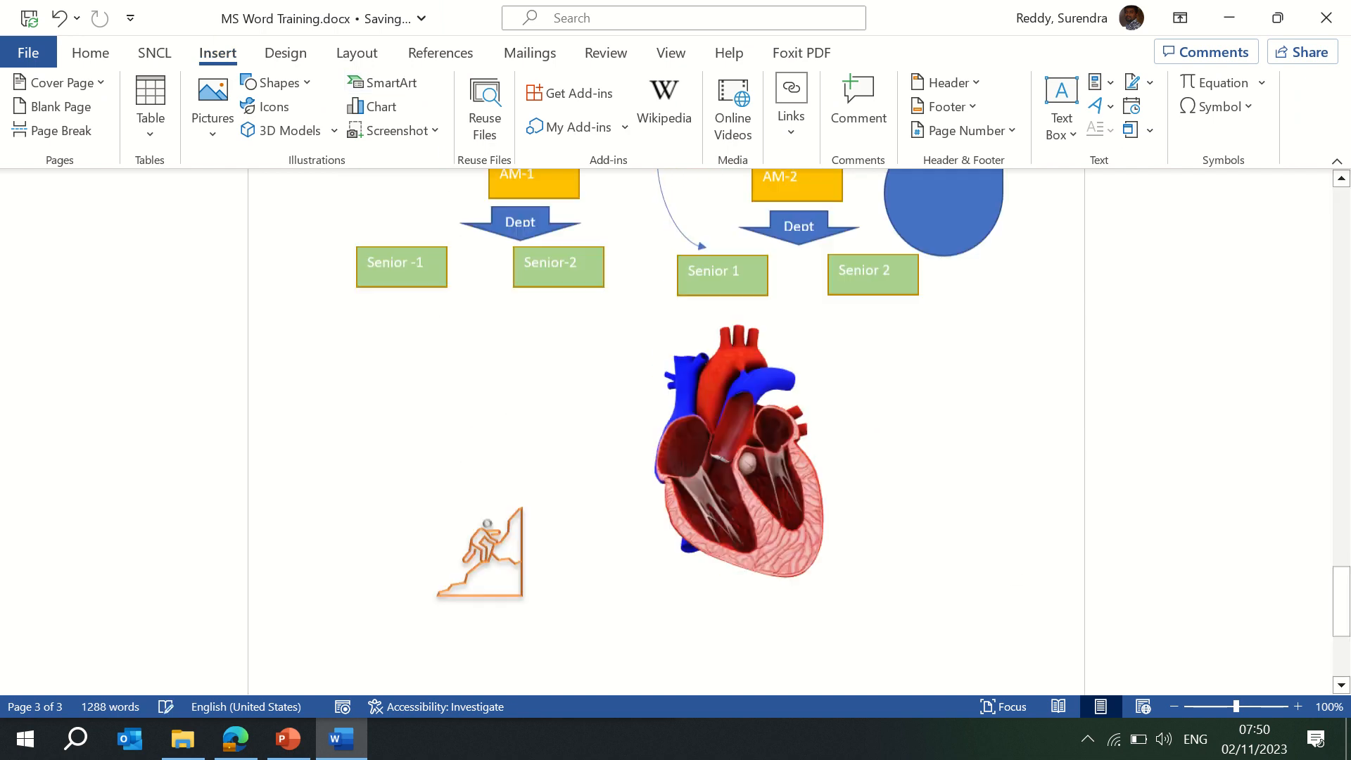
scroll(1112, 570, "down", 6)
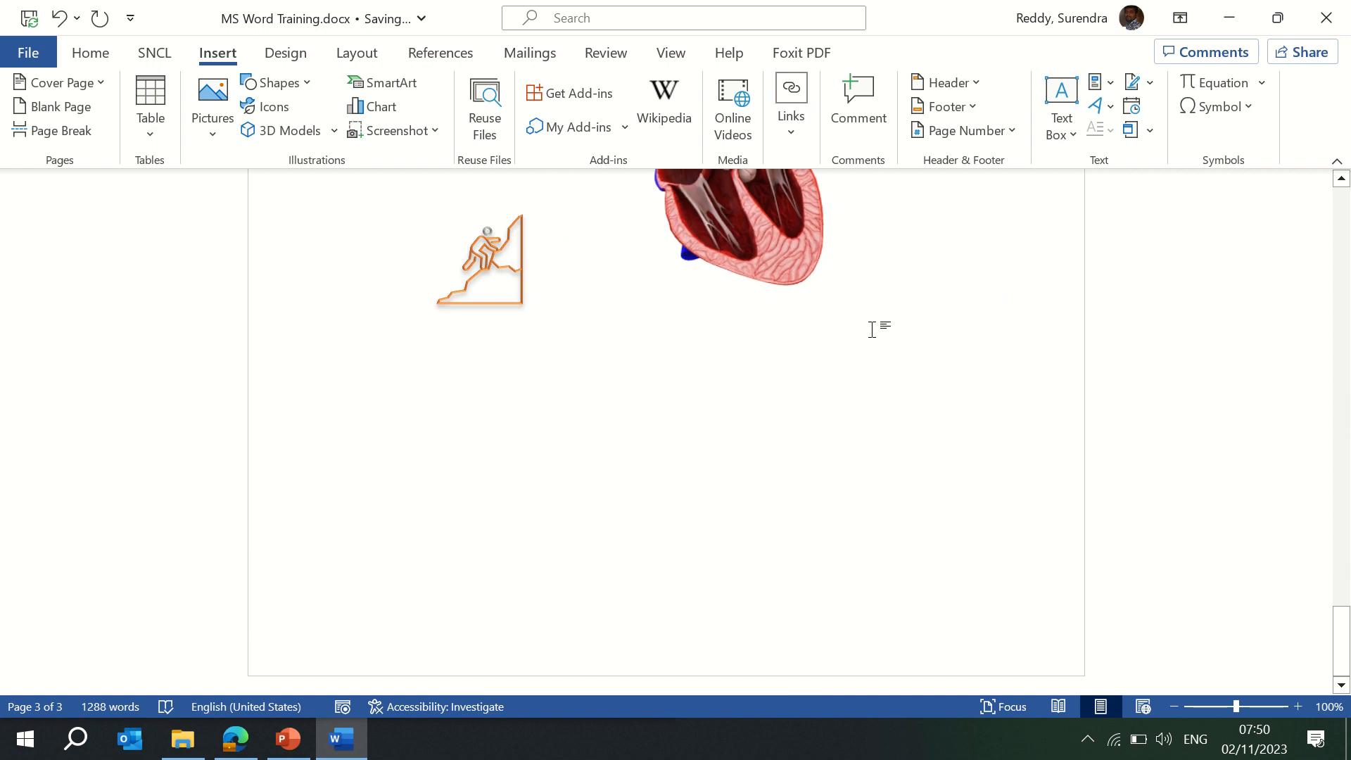
Insert a Basic Process SmartArt diagram from the Process layouts.
left_click(400, 86)
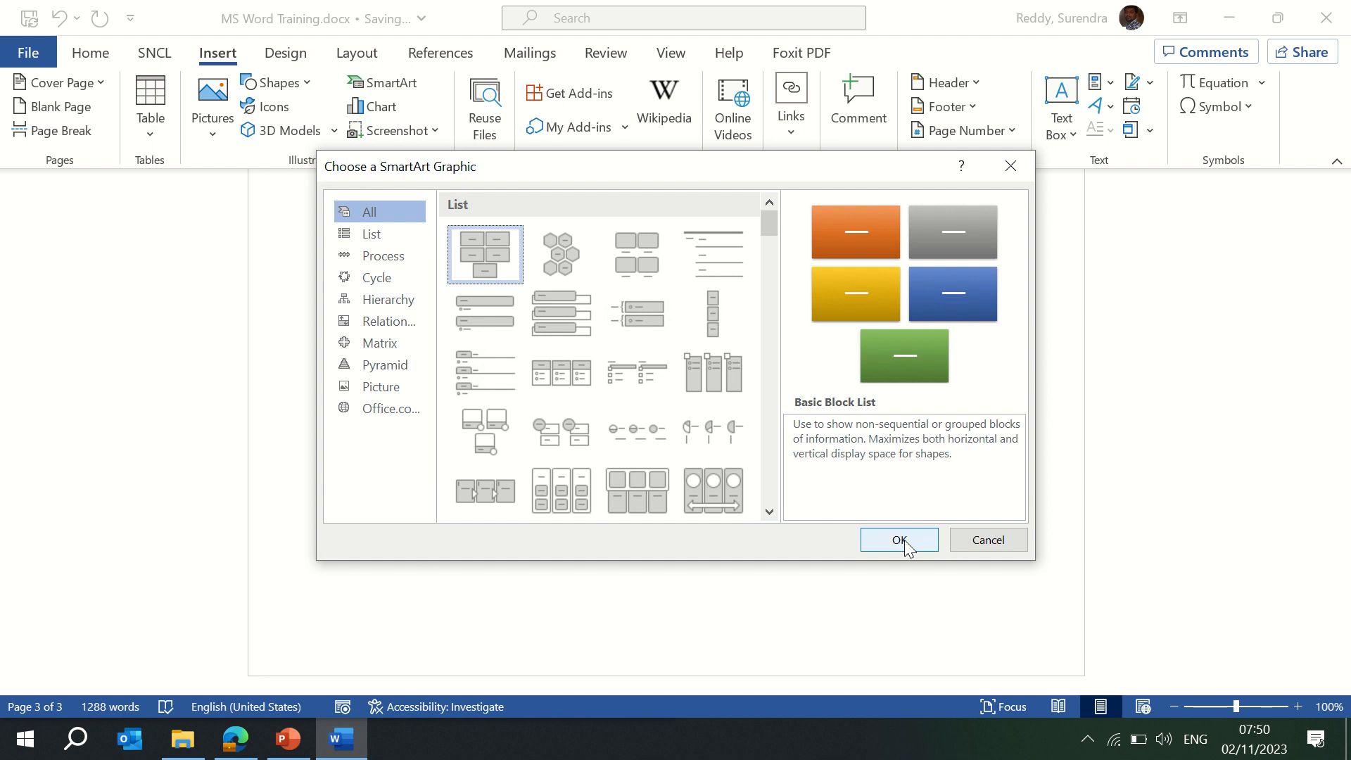
left_click(373, 256)
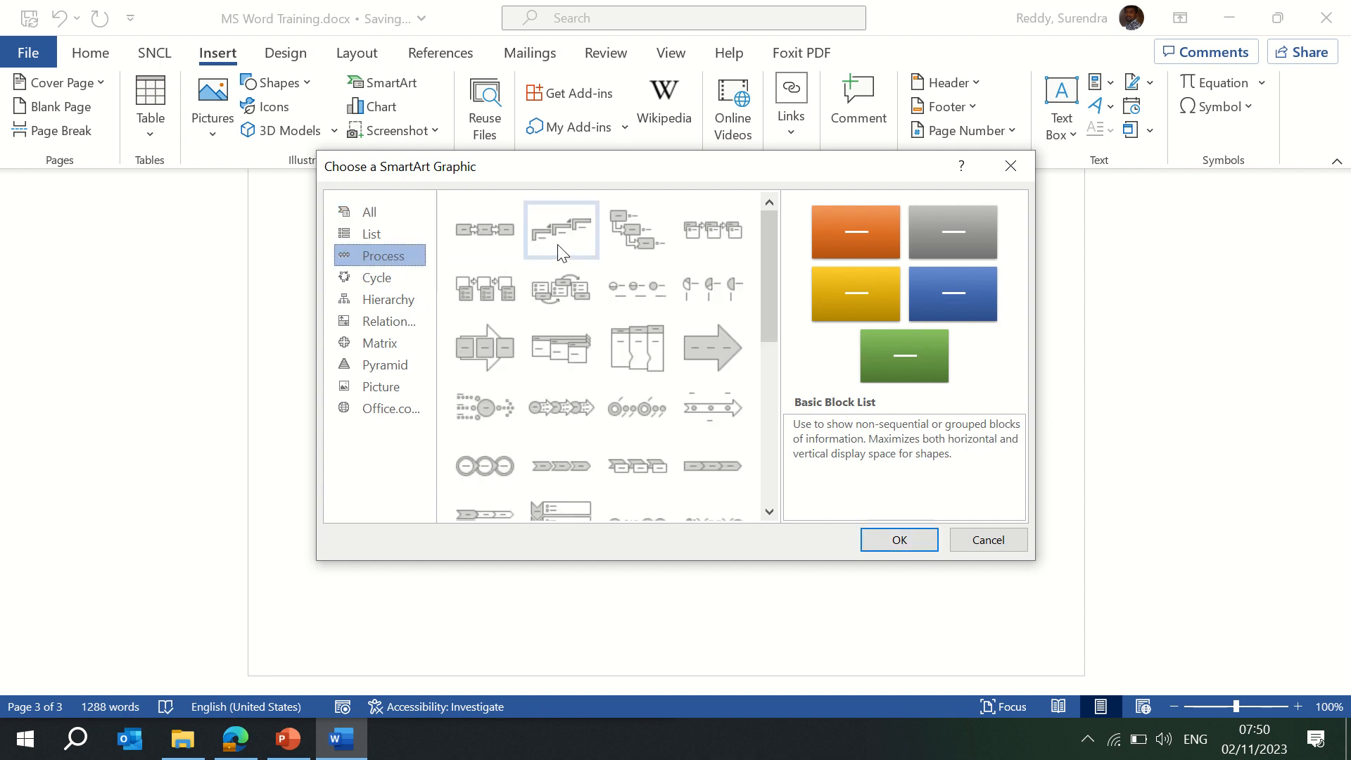
left_click(487, 231)
left_click(900, 540)
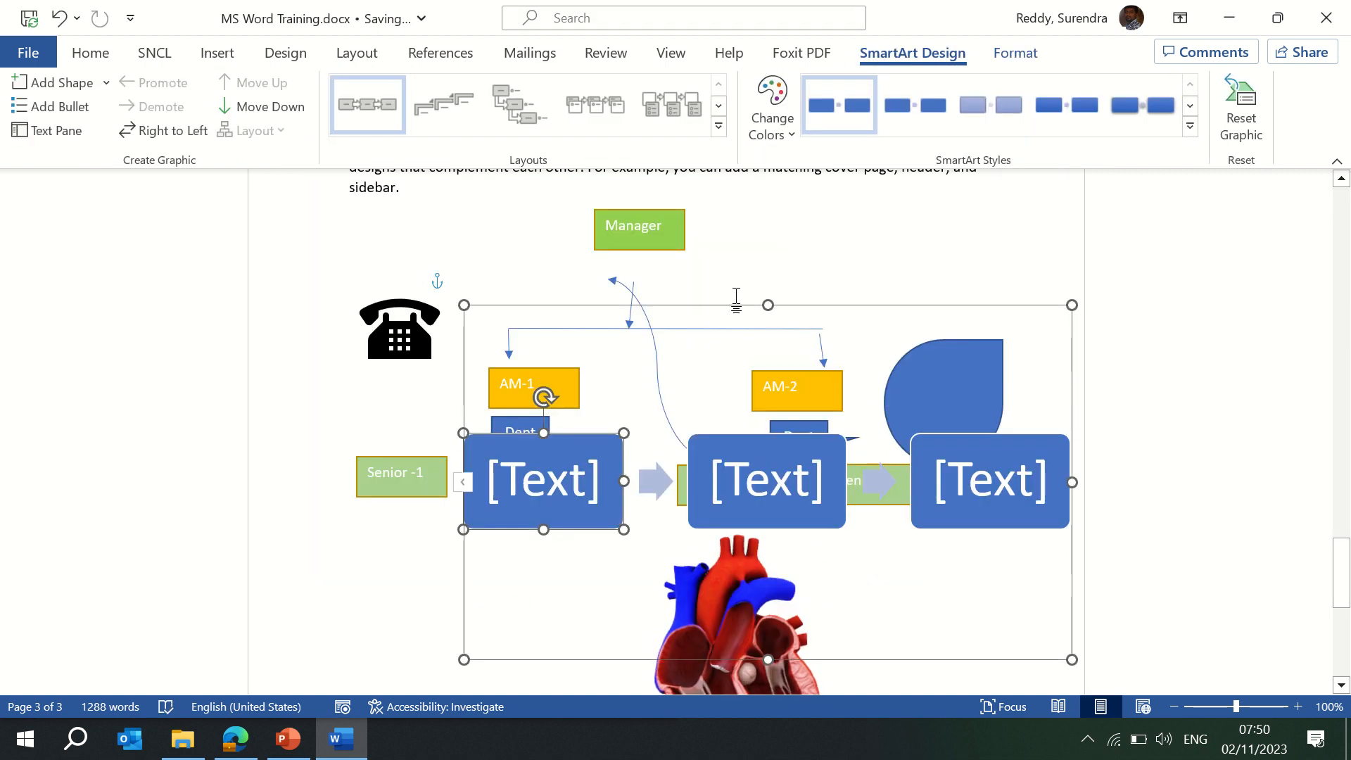
Position the SmartArt below the climber and heart, and shorten its frame from the top.
left_click_drag(735, 305, 571, 557)
scroll(1212, 434, "down", 5)
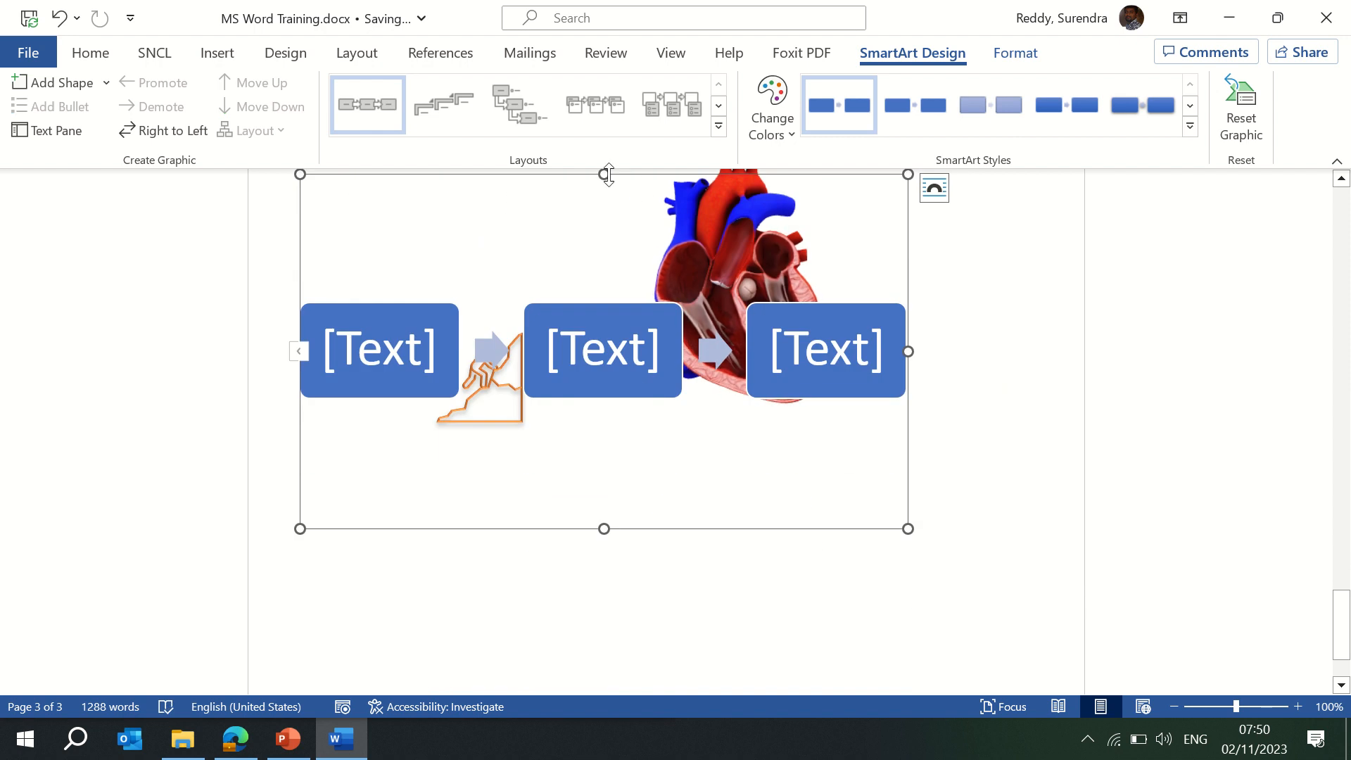
left_click_drag(618, 178, 679, 443)
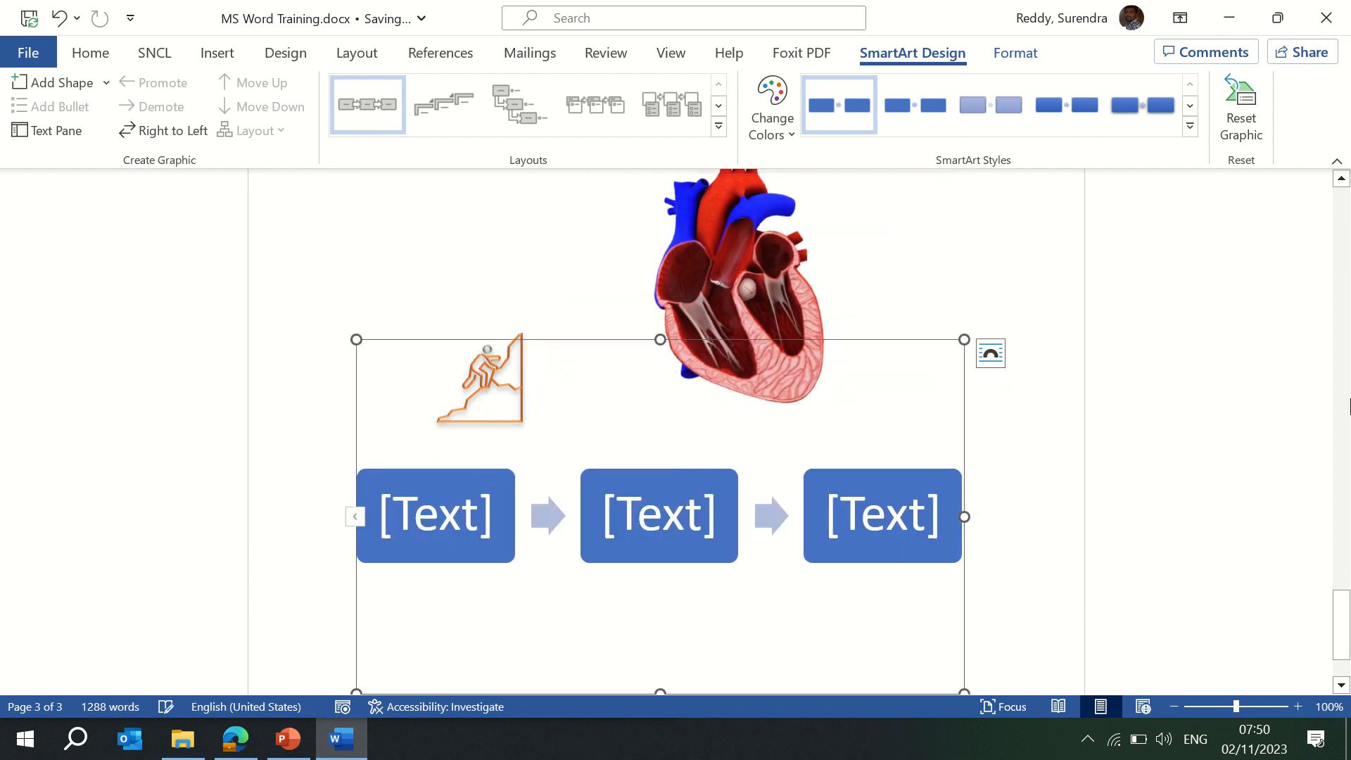
left_click(1341, 686)
left_click(1342, 686)
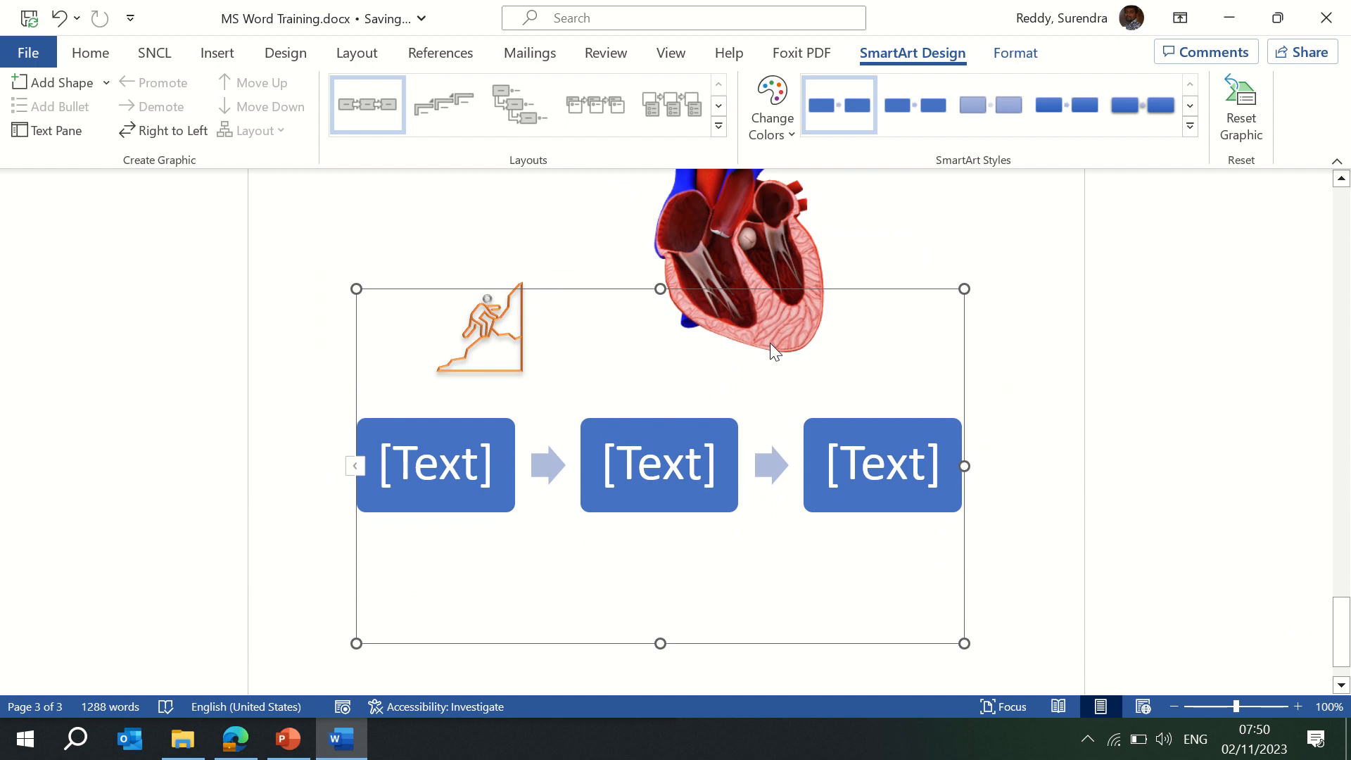
left_click_drag(628, 338, 625, 454)
left_click_drag(658, 289, 661, 498)
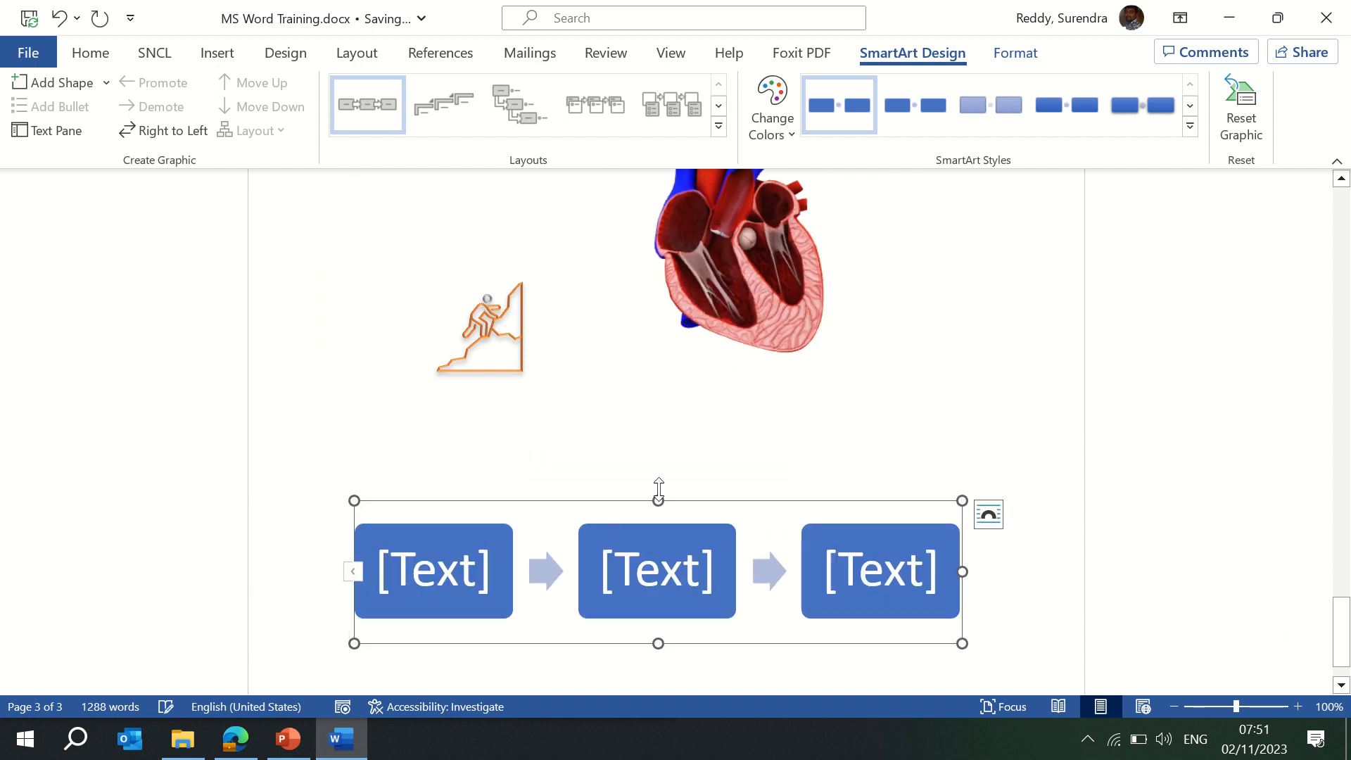
scroll(1320, 588, "down", 2)
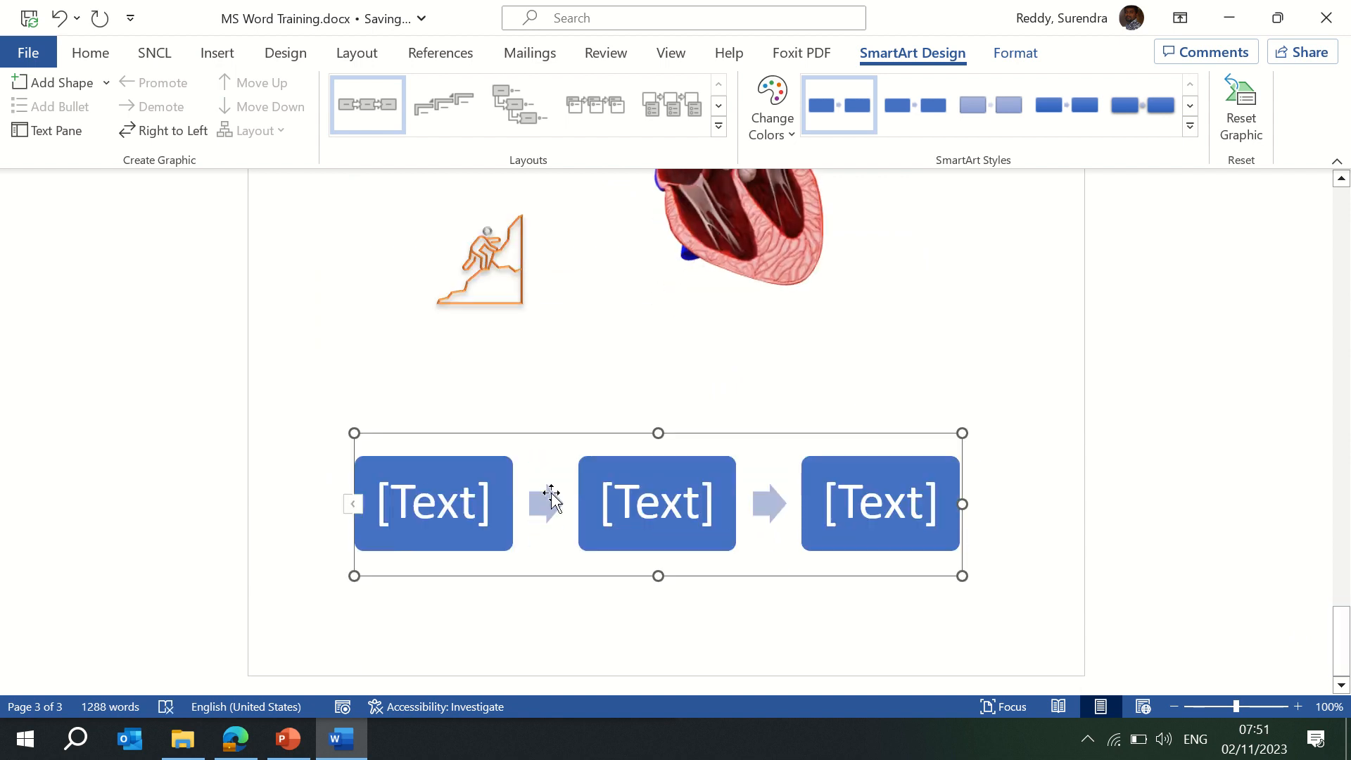
left_click(419, 489)
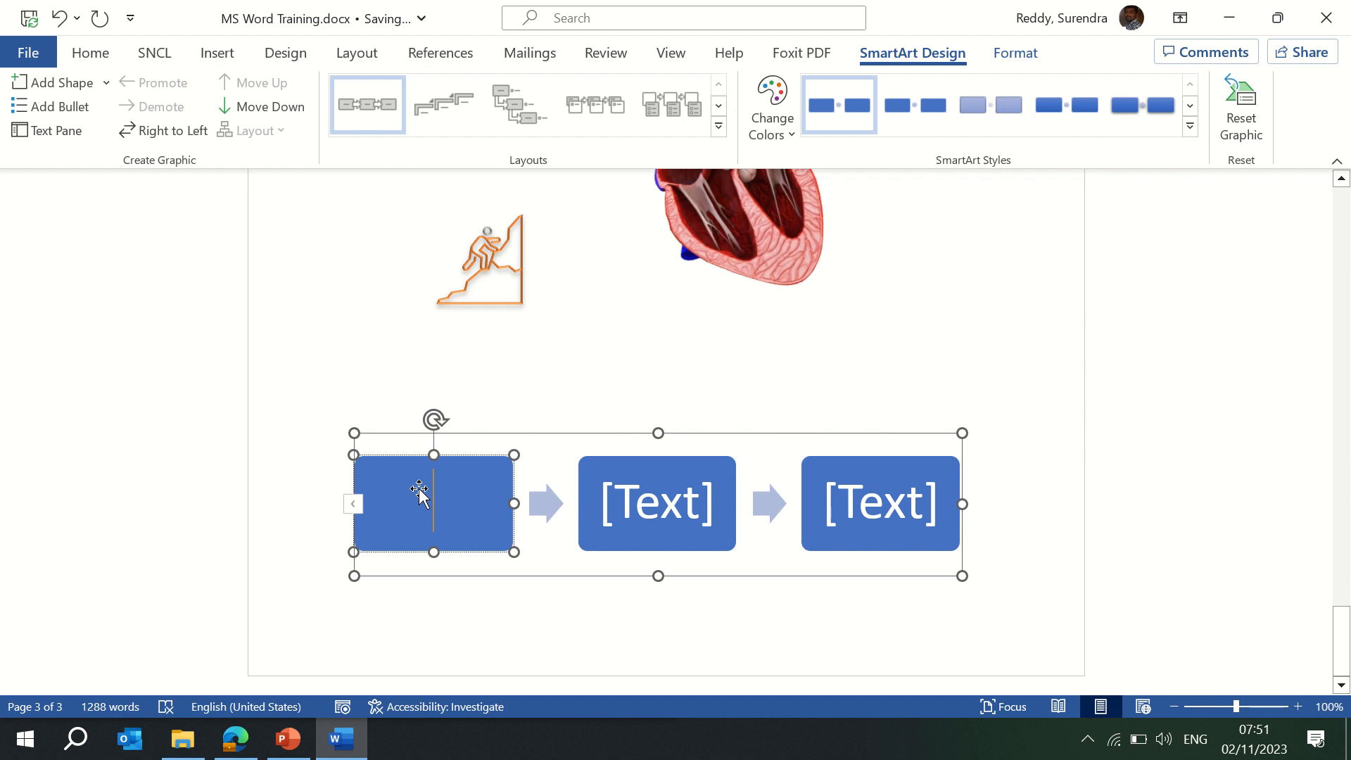
type("Open")
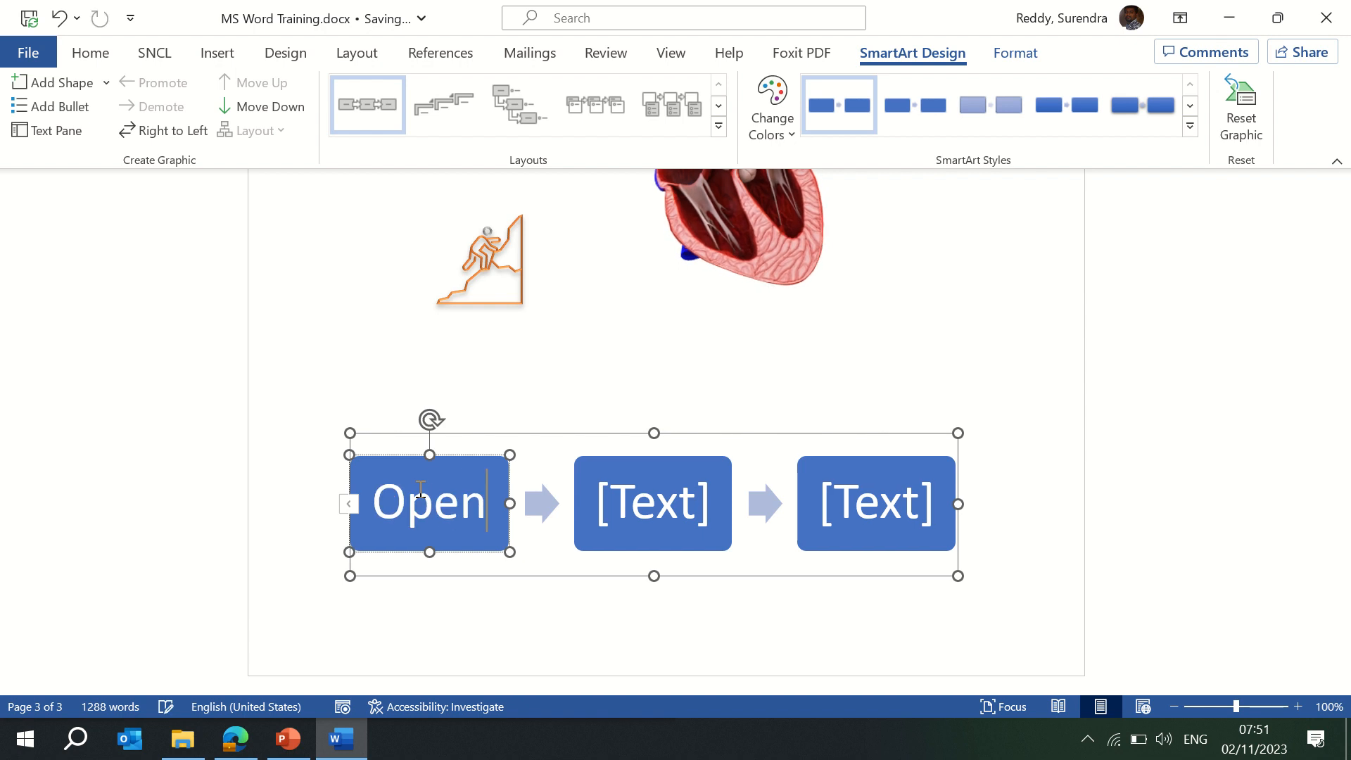
left_click(663, 515)
type("Save")
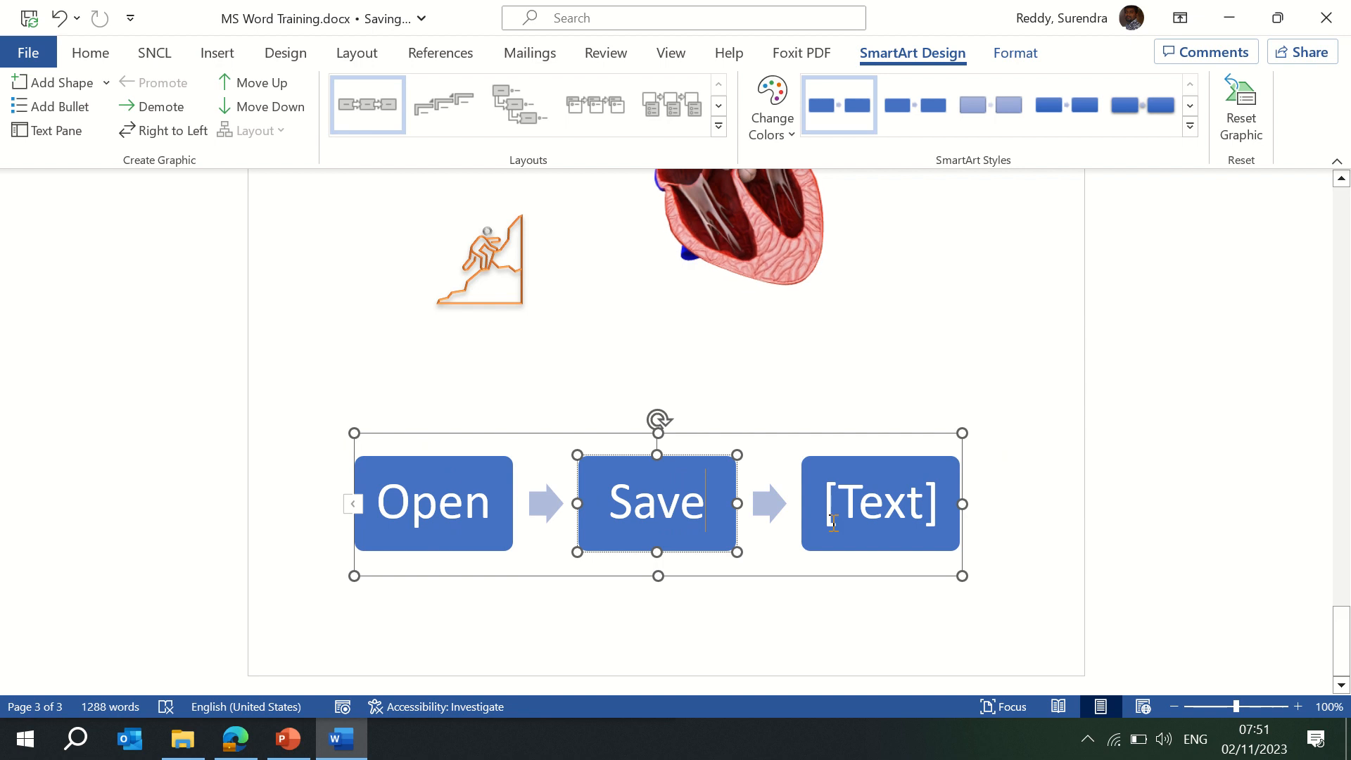
left_click(880, 515)
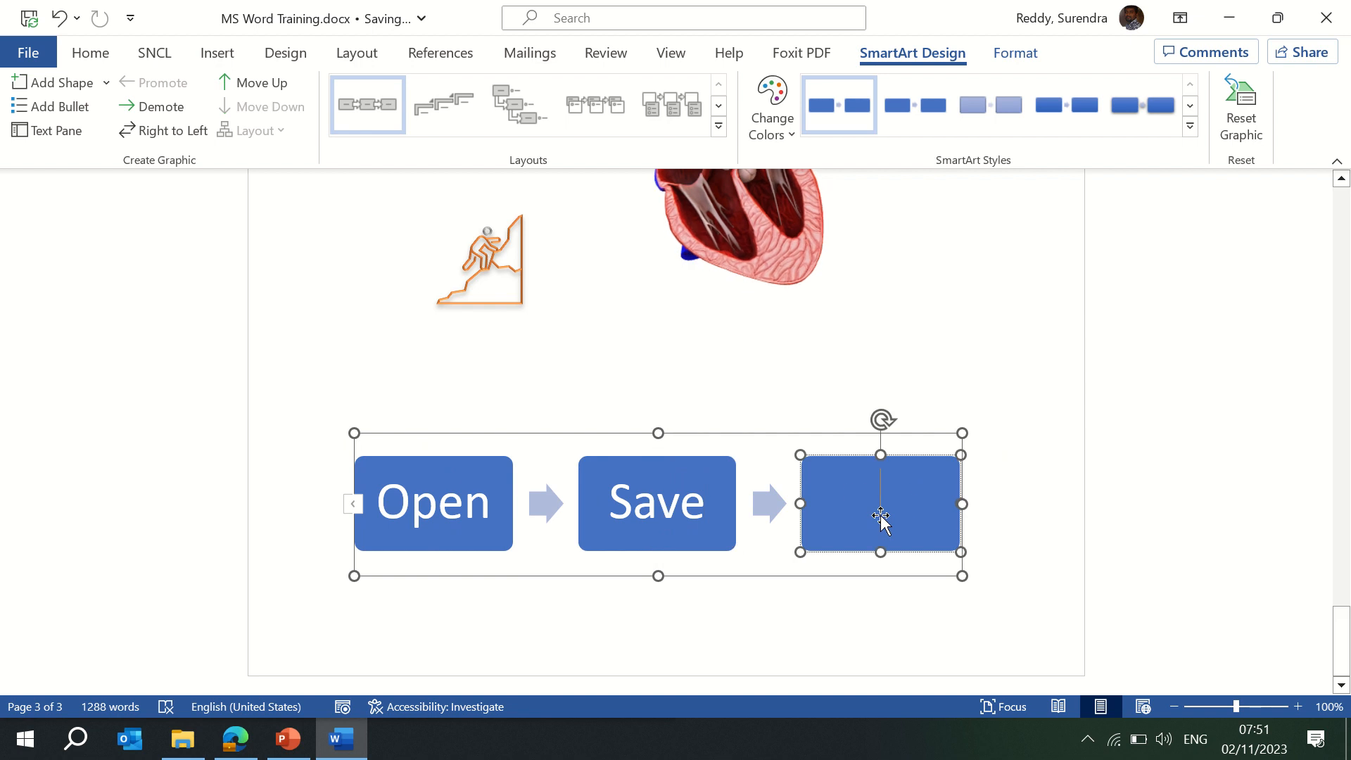
type("Work")
left_click(510, 591)
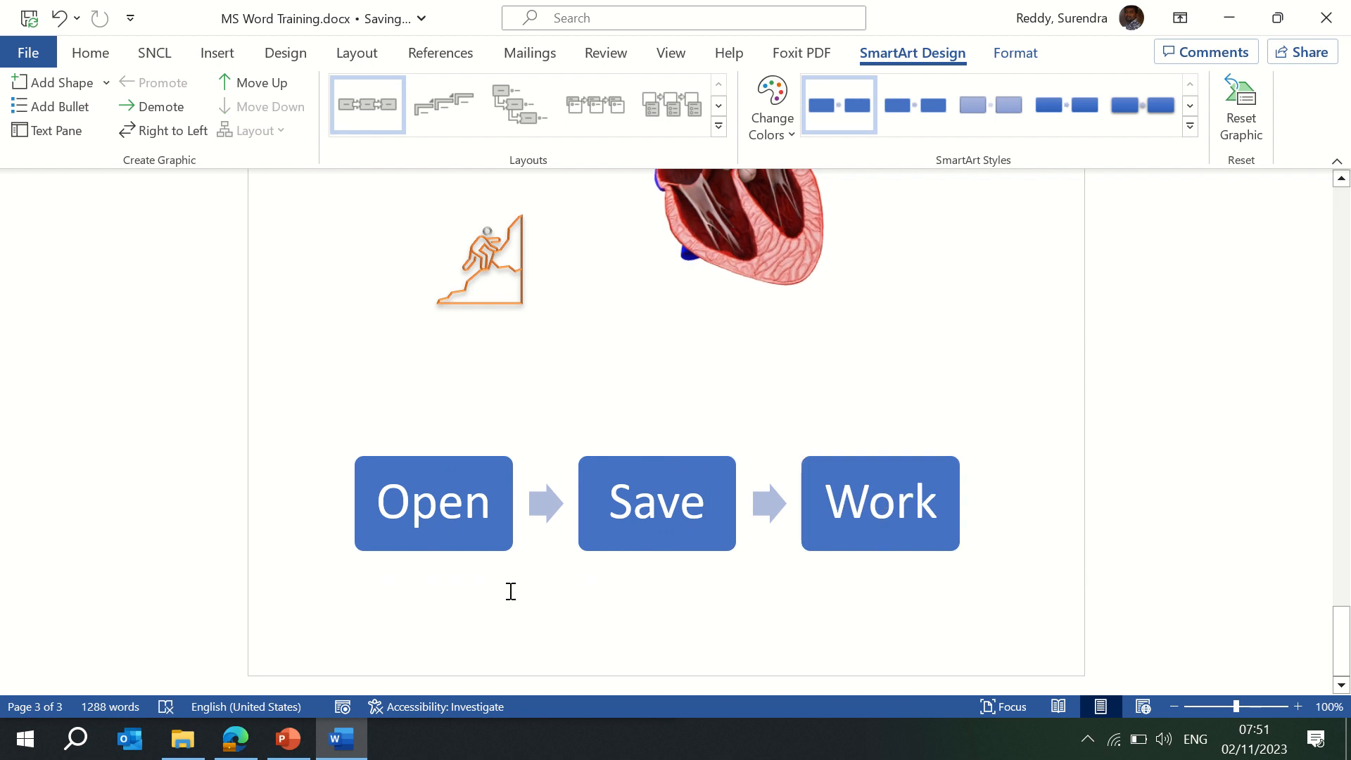
left_click(462, 503)
left_click(532, 514)
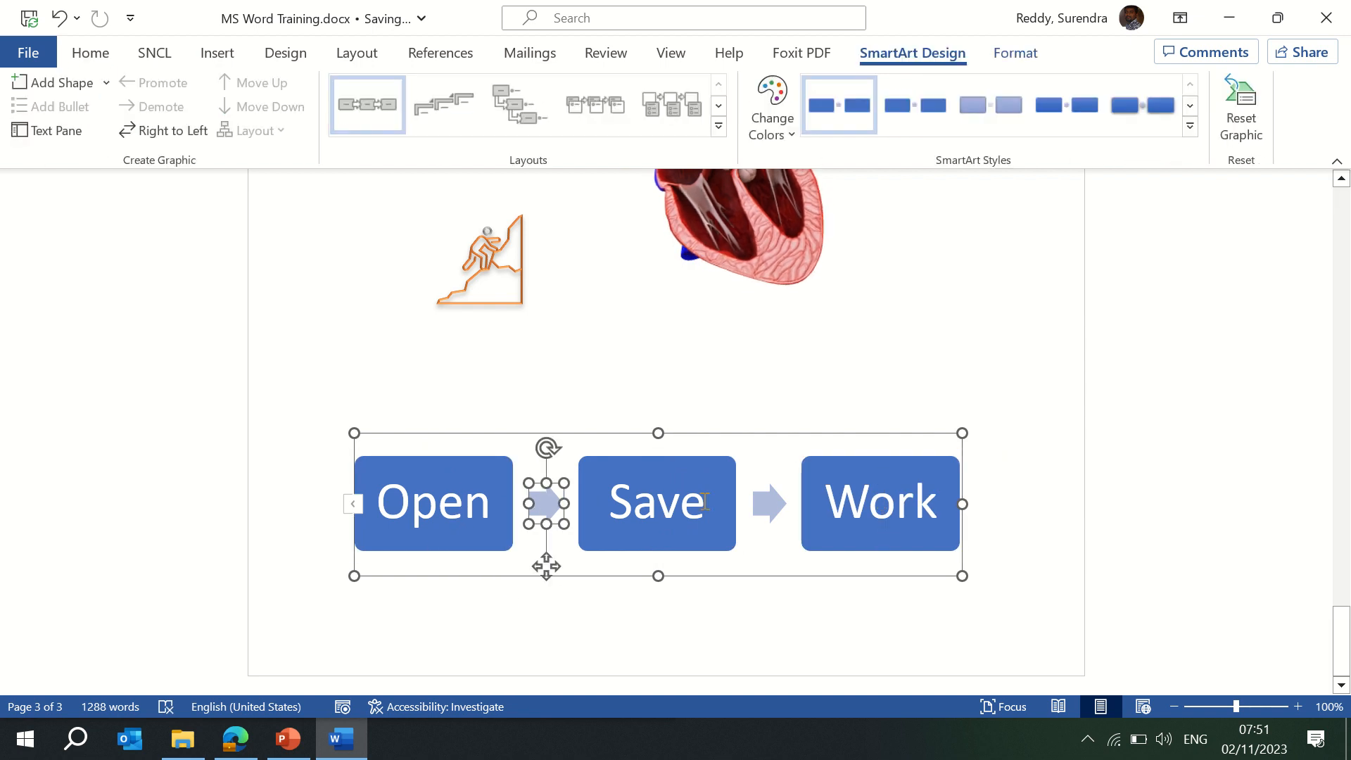
left_click(768, 505)
left_click(652, 487)
left_click(604, 467)
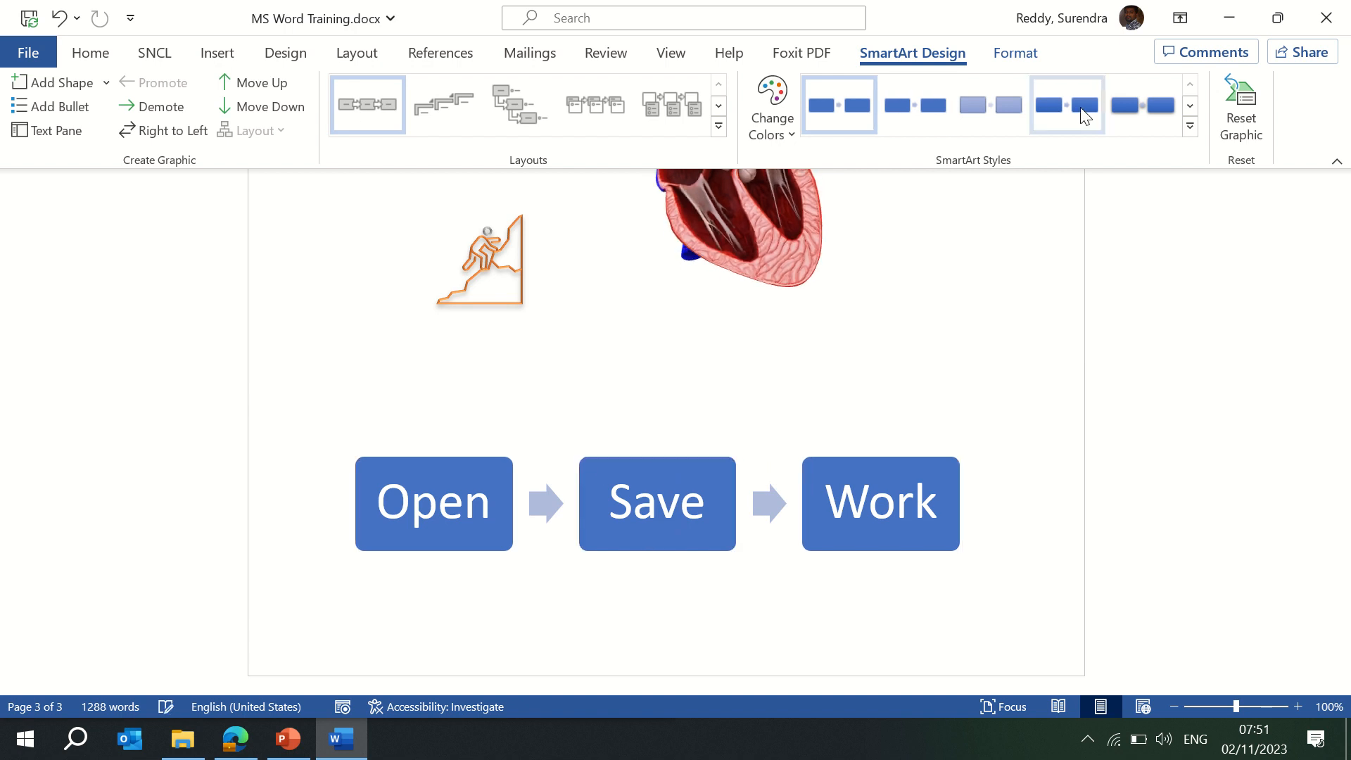
Apply the Cartoon 3-D SmartArt style and fill the Save box gold.
left_click(1190, 126)
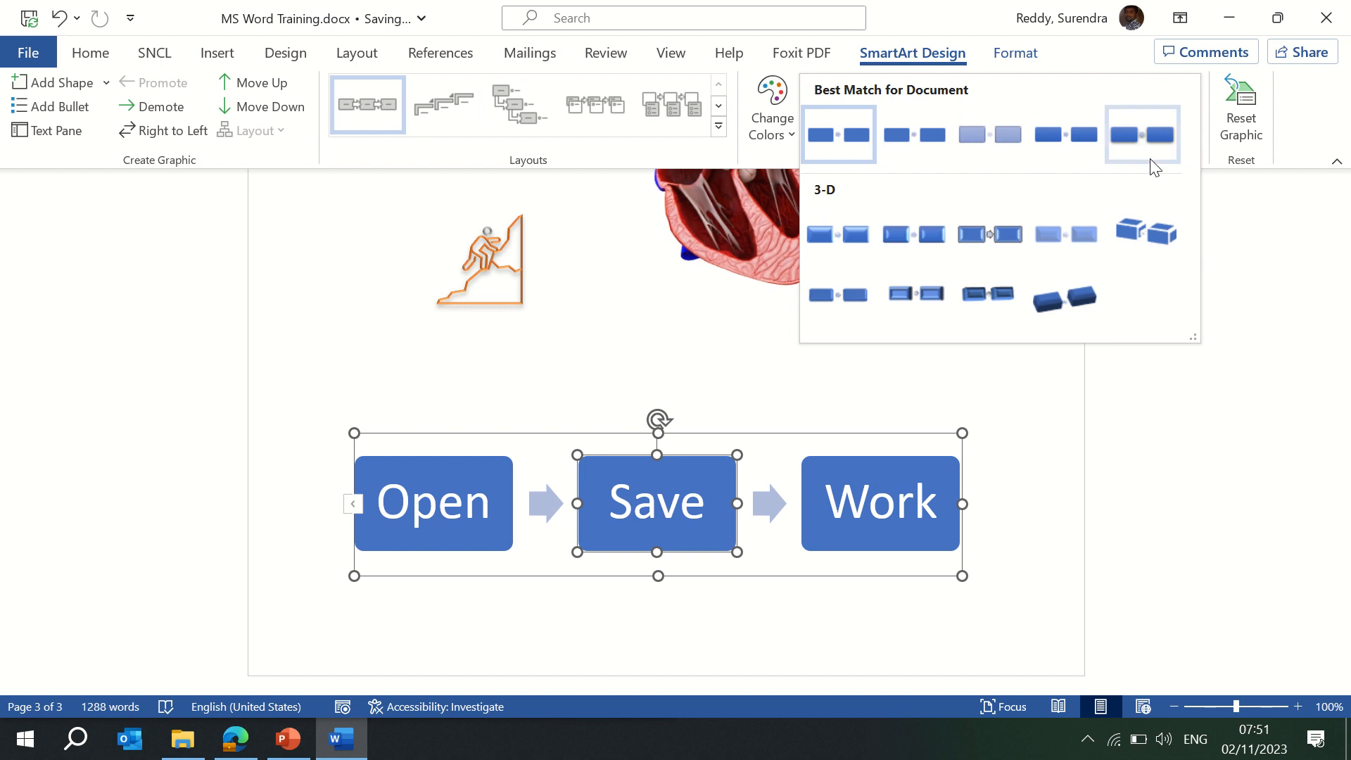
left_click(965, 231)
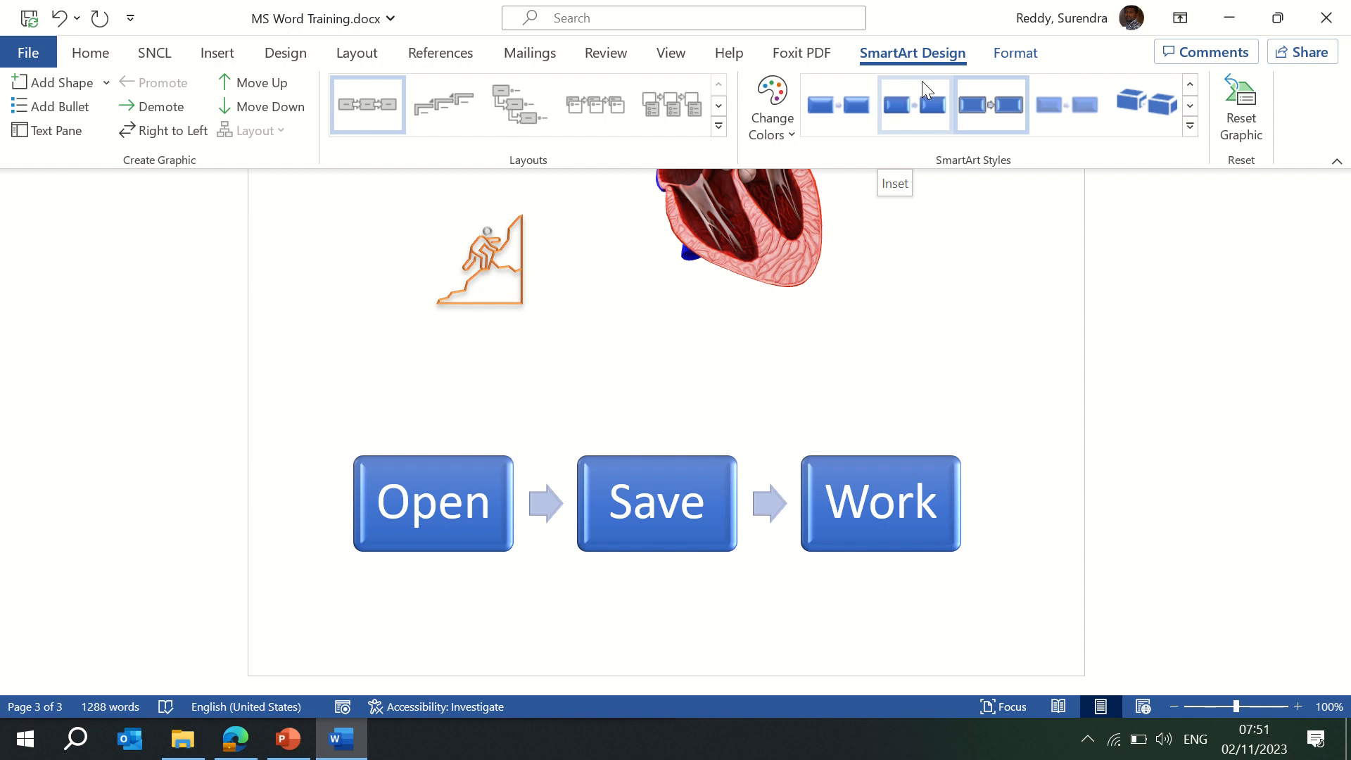
left_click(1017, 54)
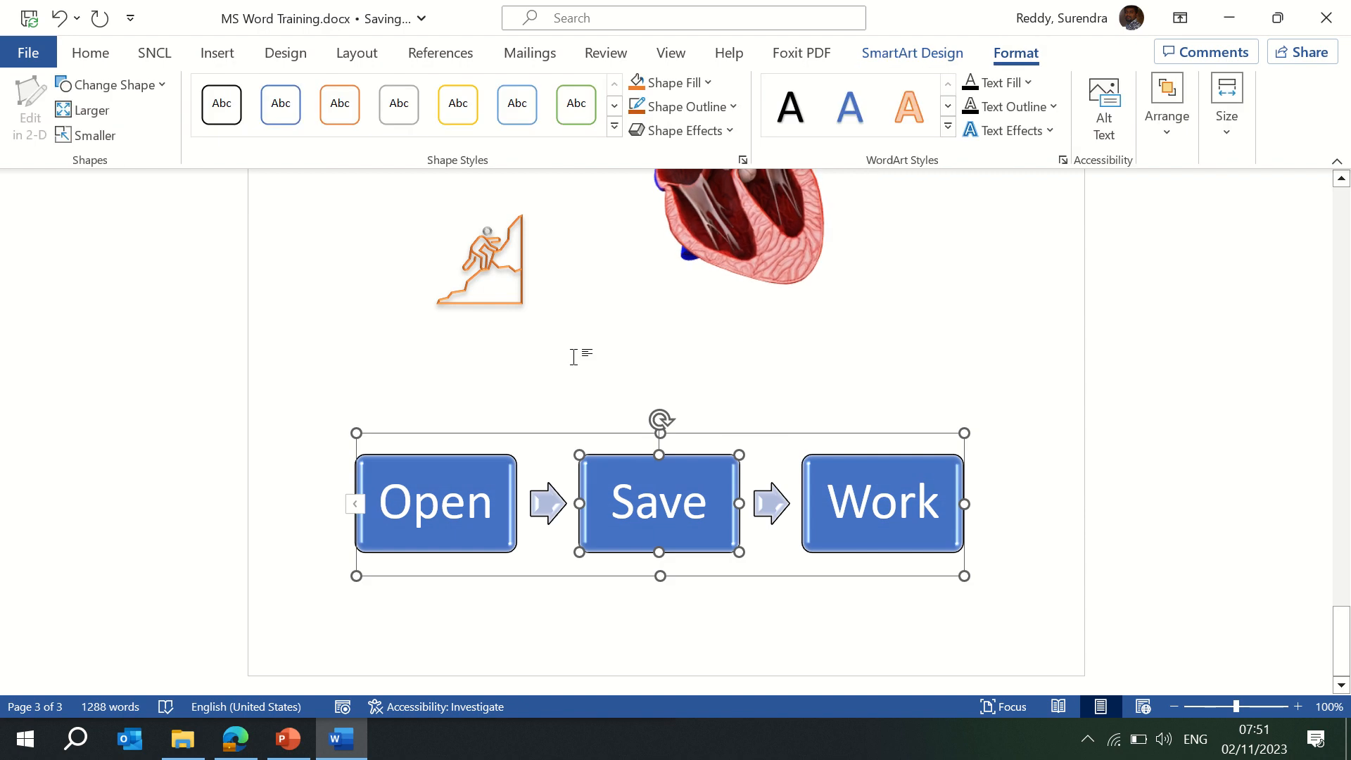
left_click(711, 83)
left_click(763, 132)
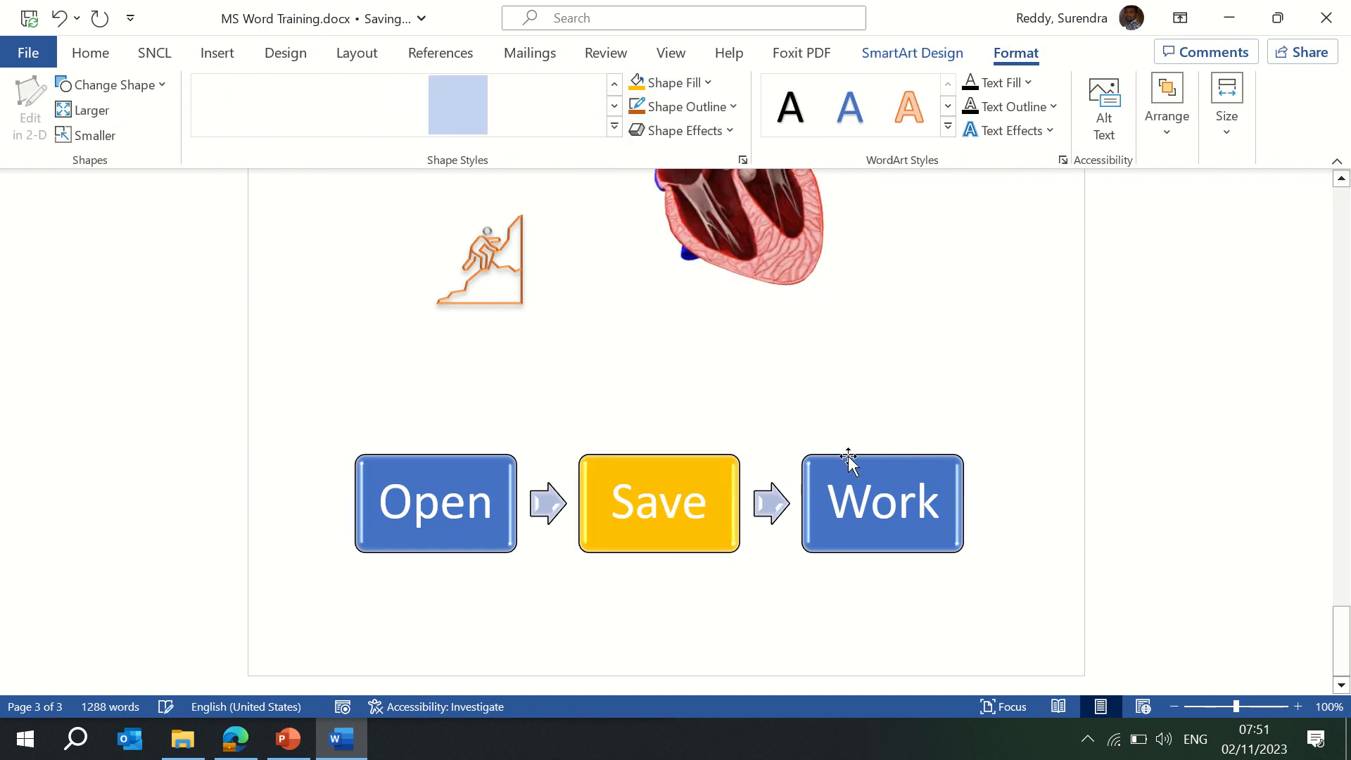
Fill the Work box light blue and deselect the diagram.
left_click(868, 464)
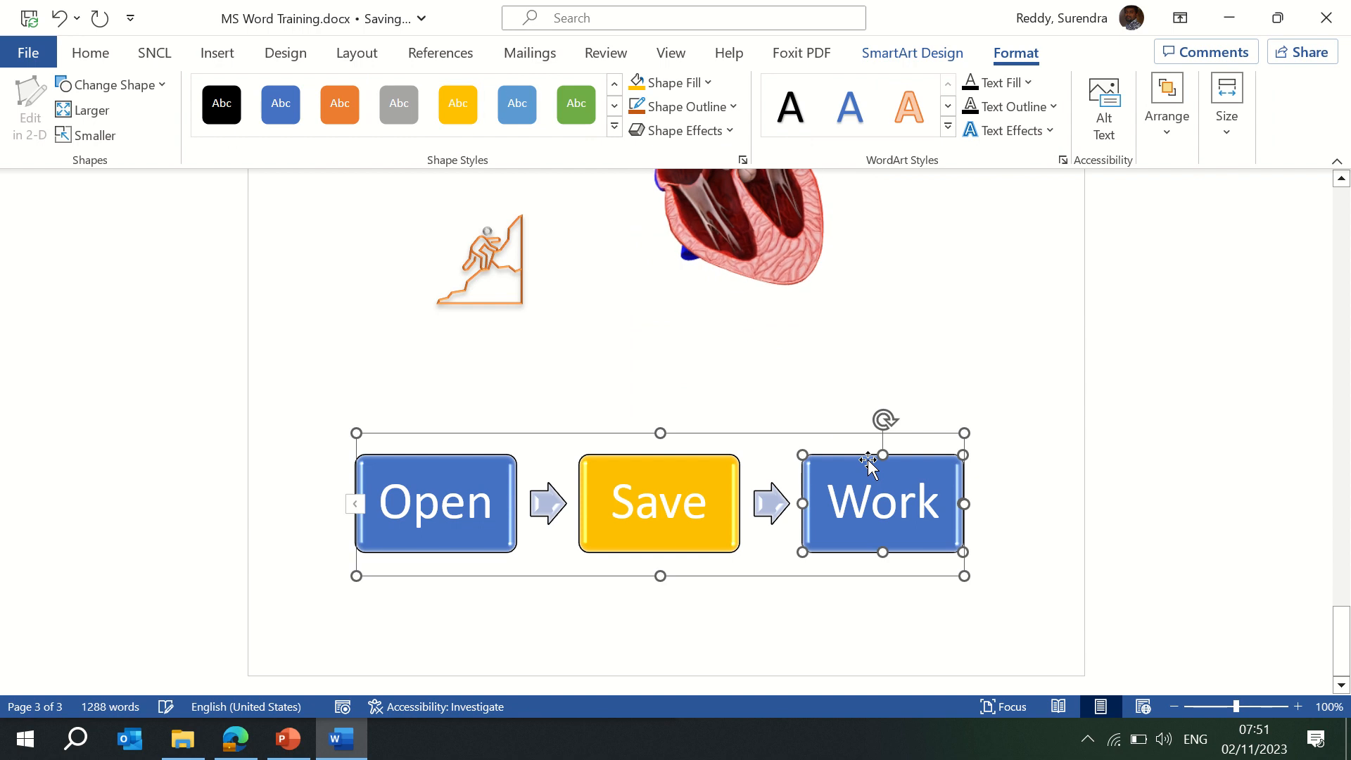
left_click(710, 85)
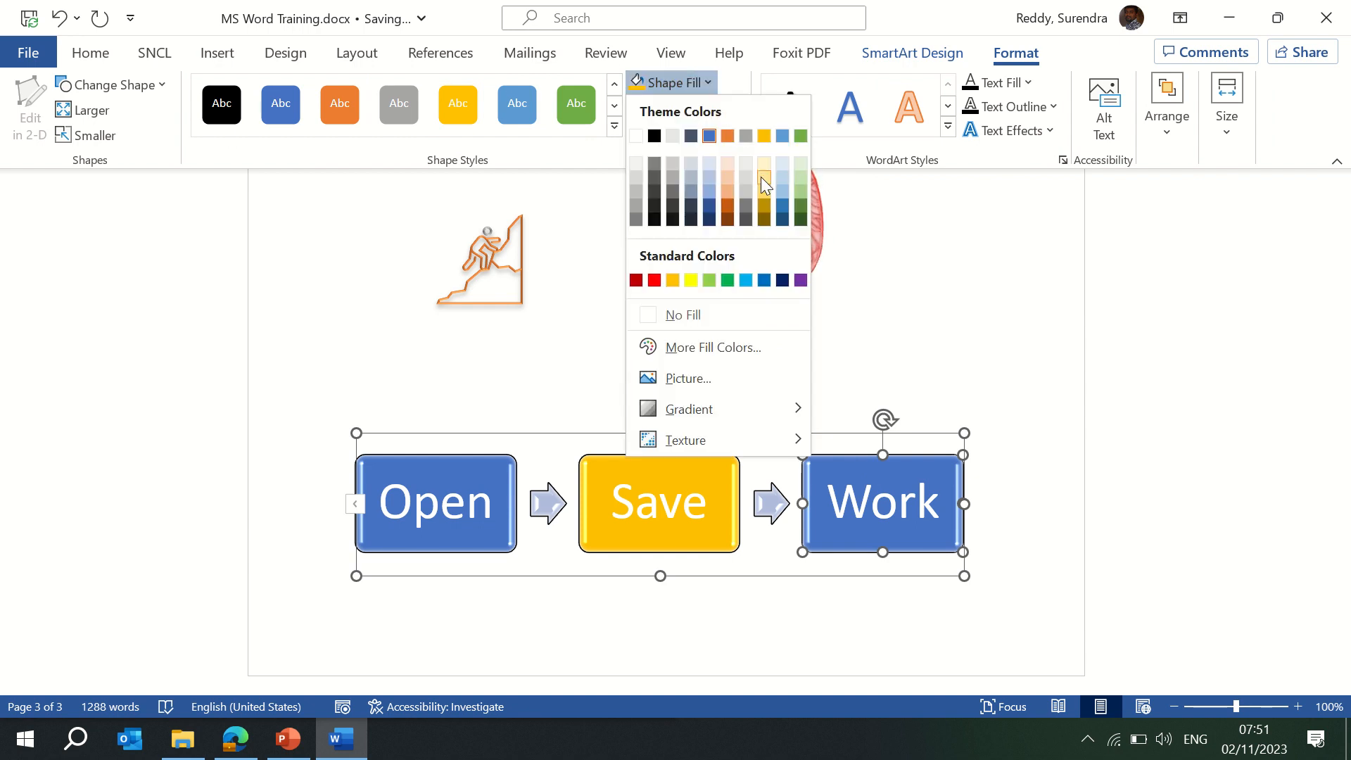
left_click(710, 195)
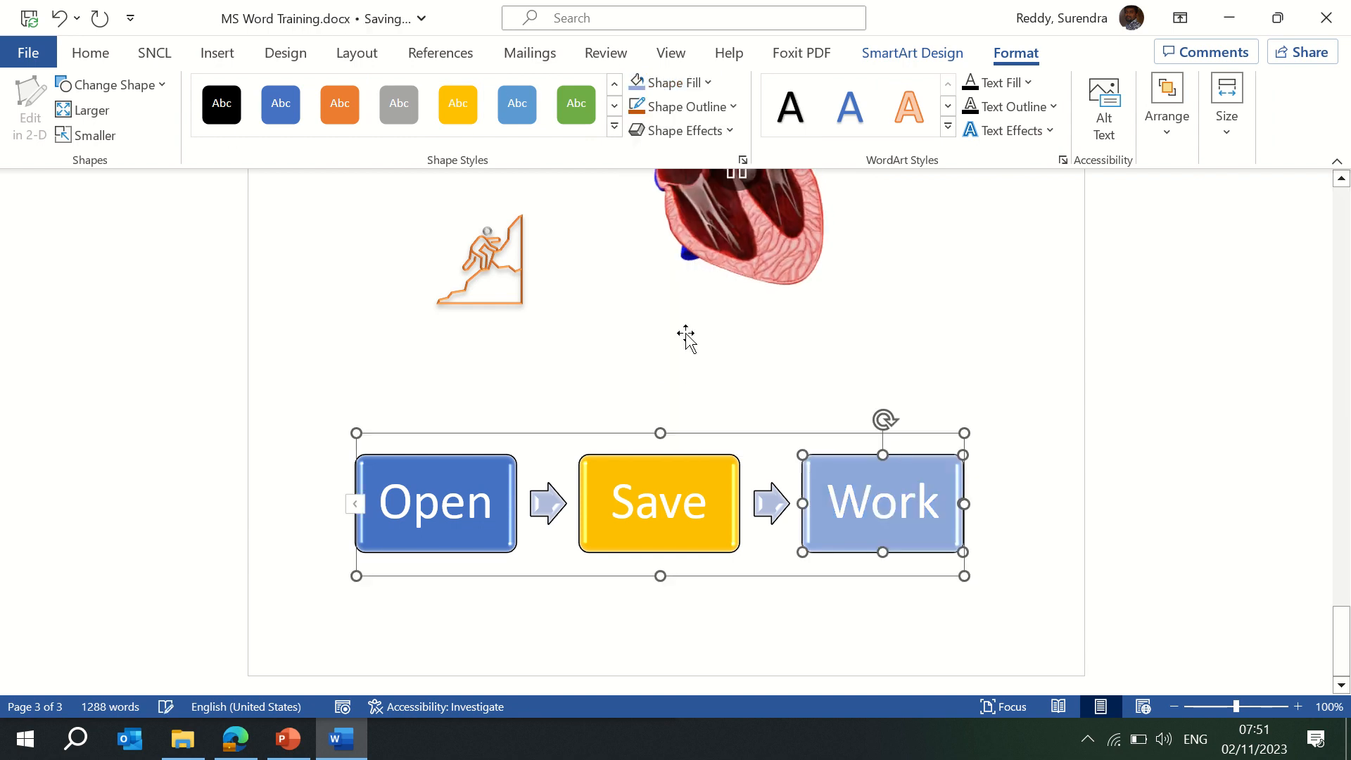
left_click(707, 372)
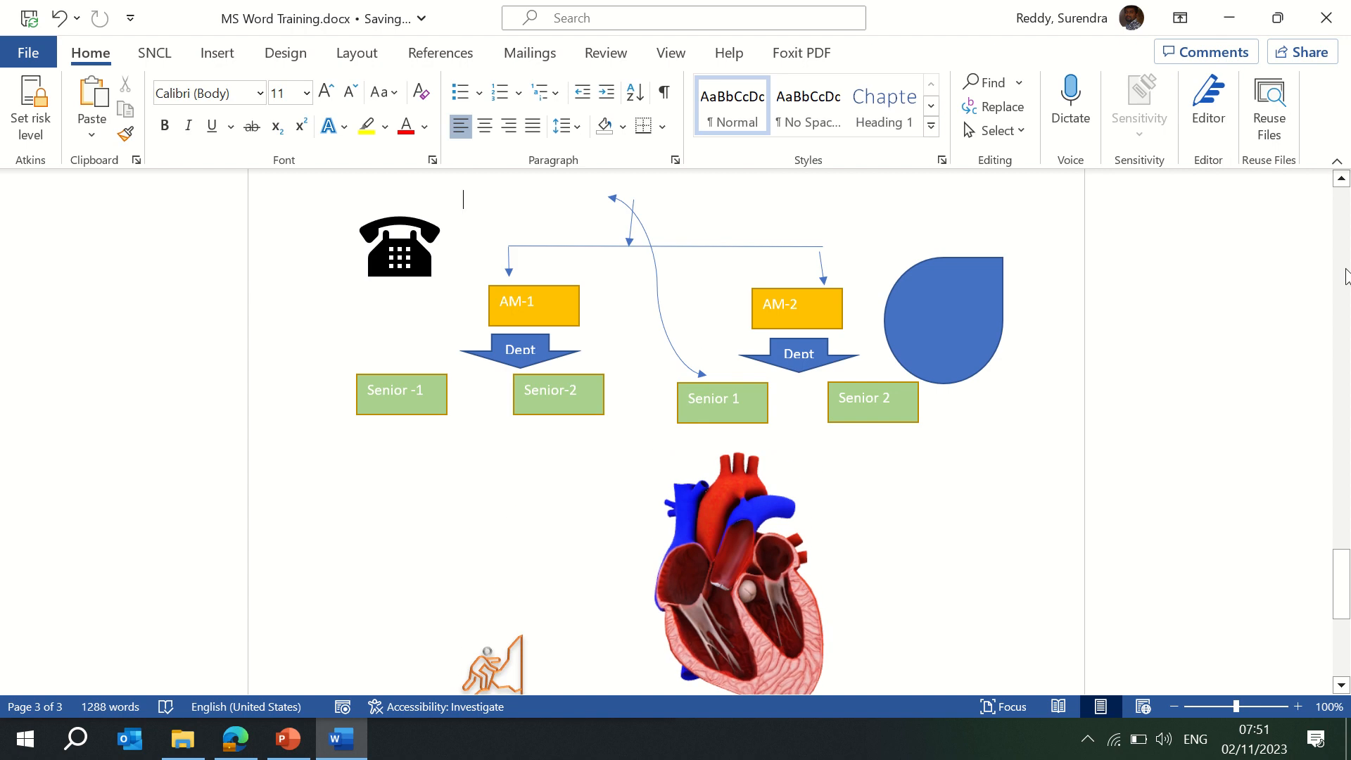
Insert a Clustered Column chart with its default sample data.
left_click_drag(1345, 558, 1343, 659)
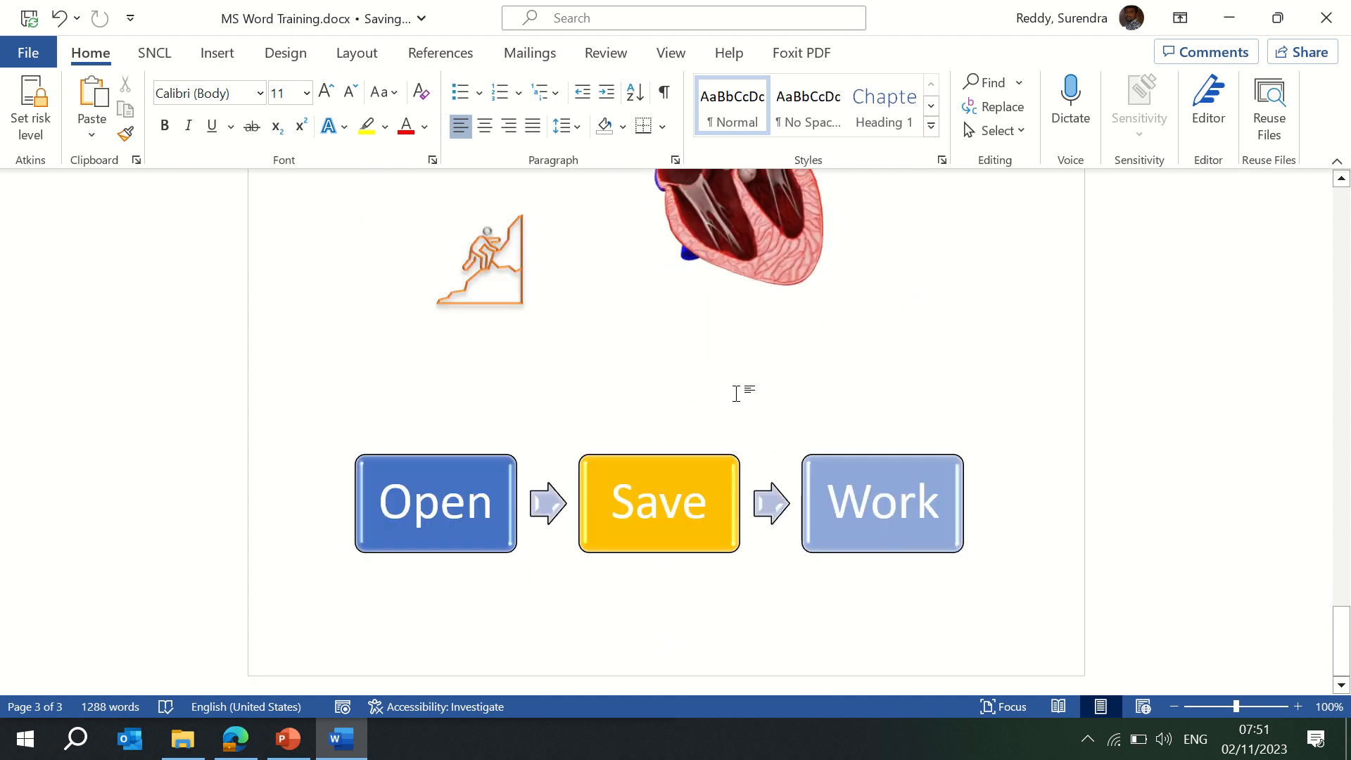
left_click(215, 53)
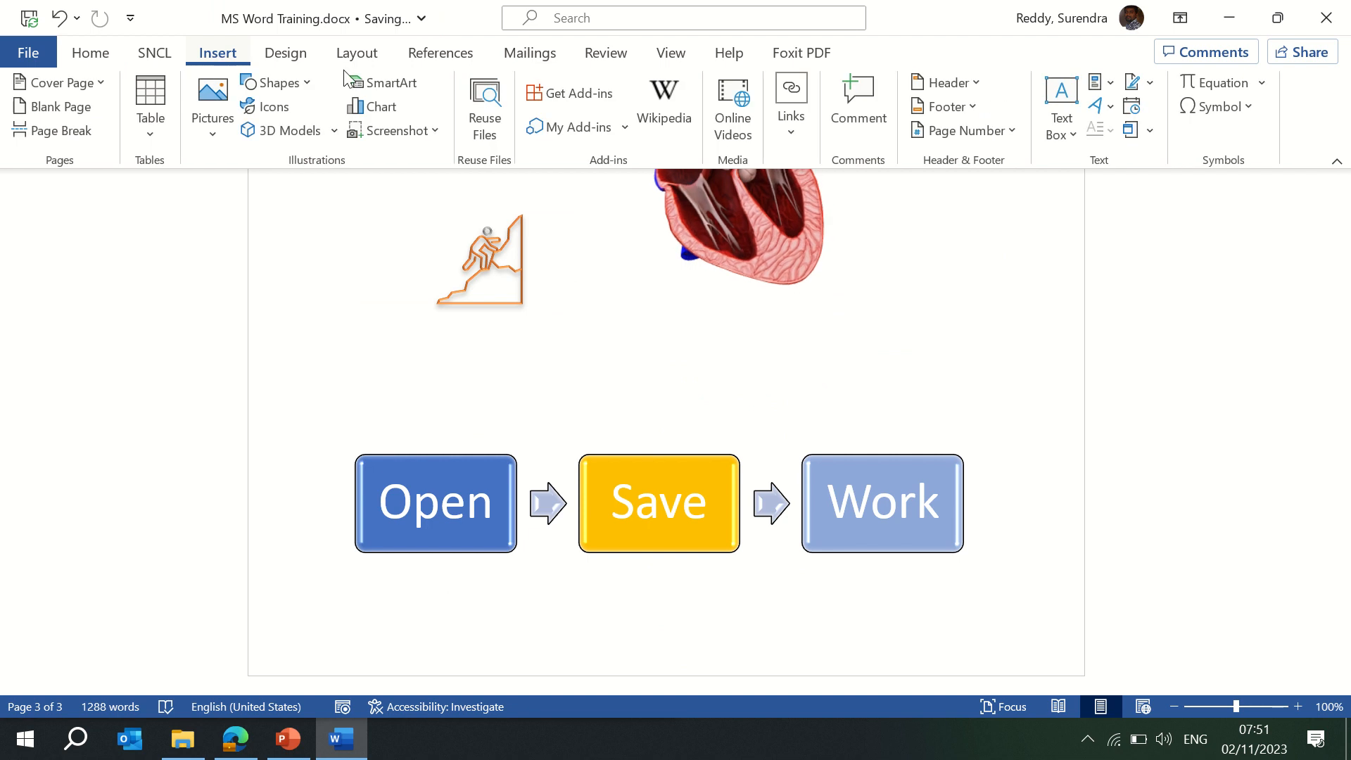
left_click(380, 107)
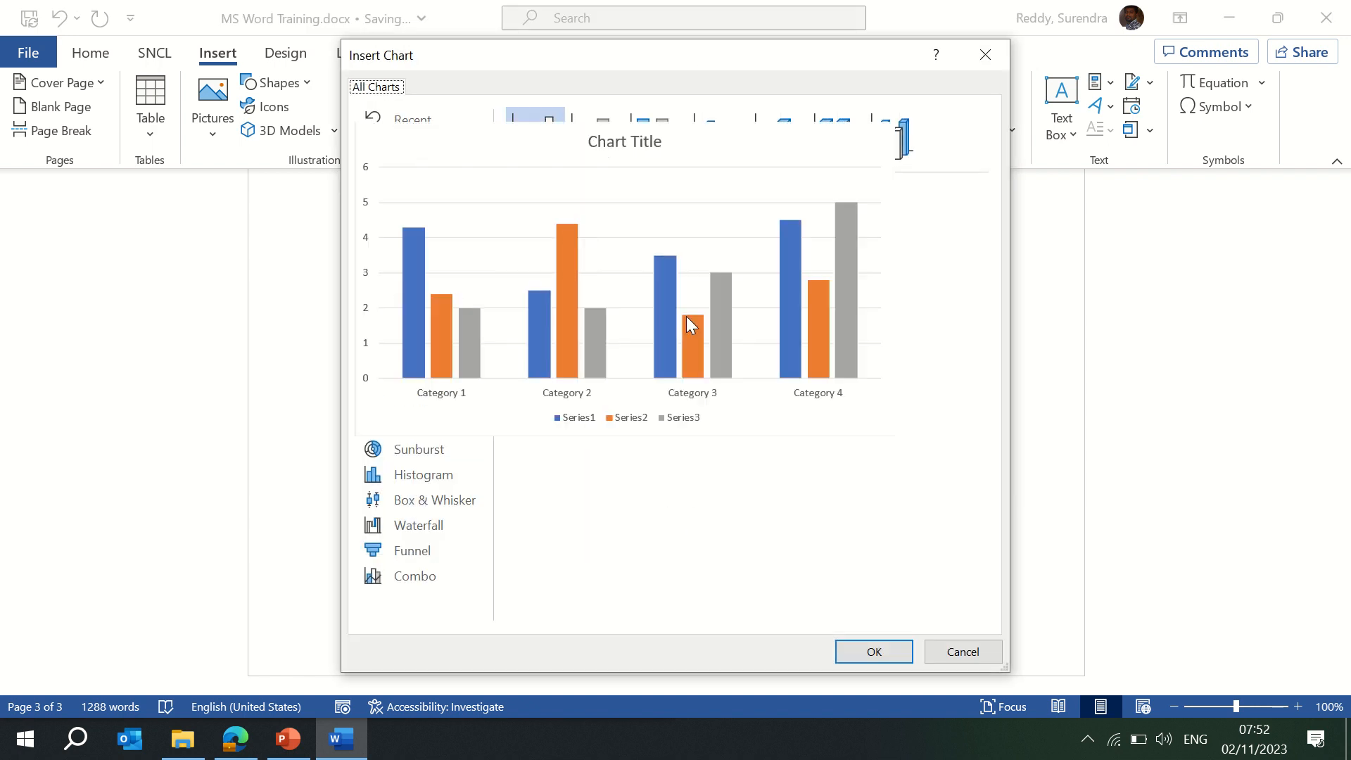
left_click(875, 655)
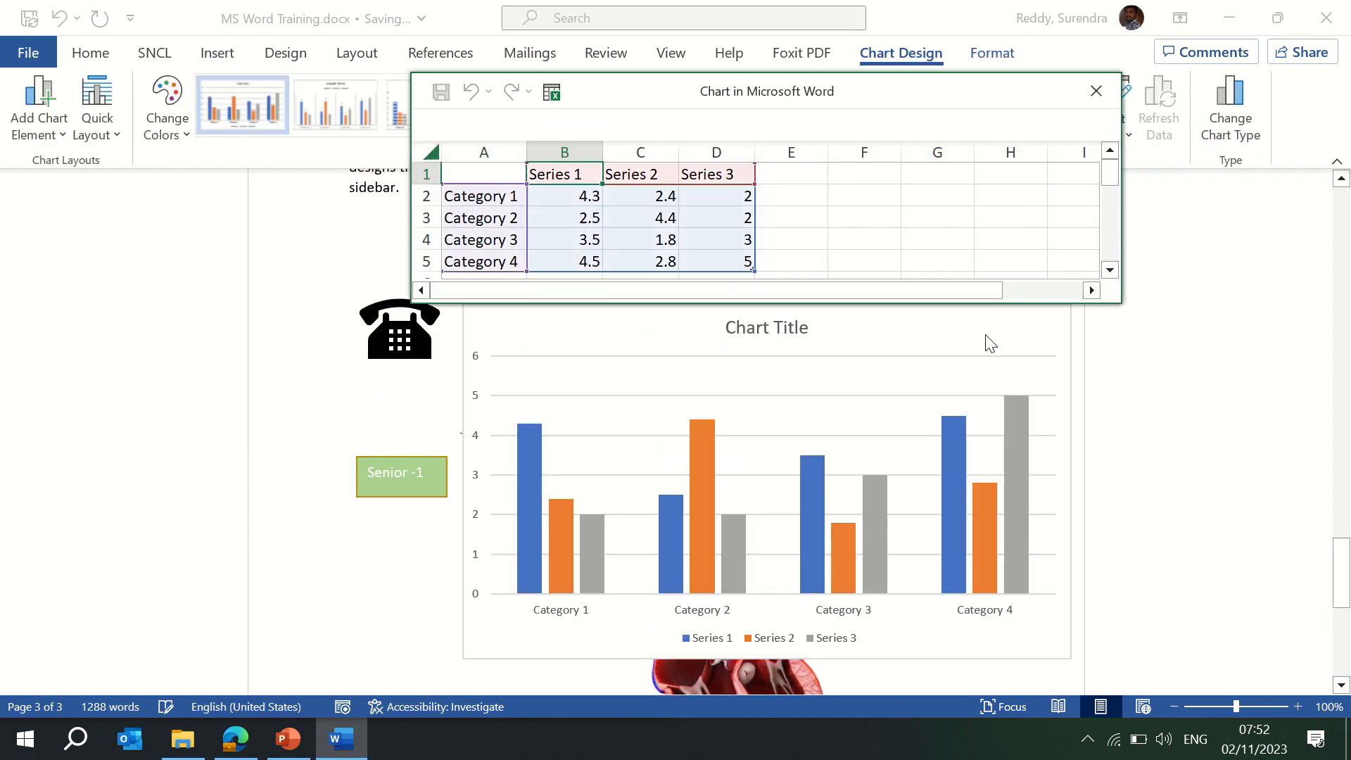
Enter the heading Year in A1 and the years 2020 to 2023 below it.
left_click(493, 196)
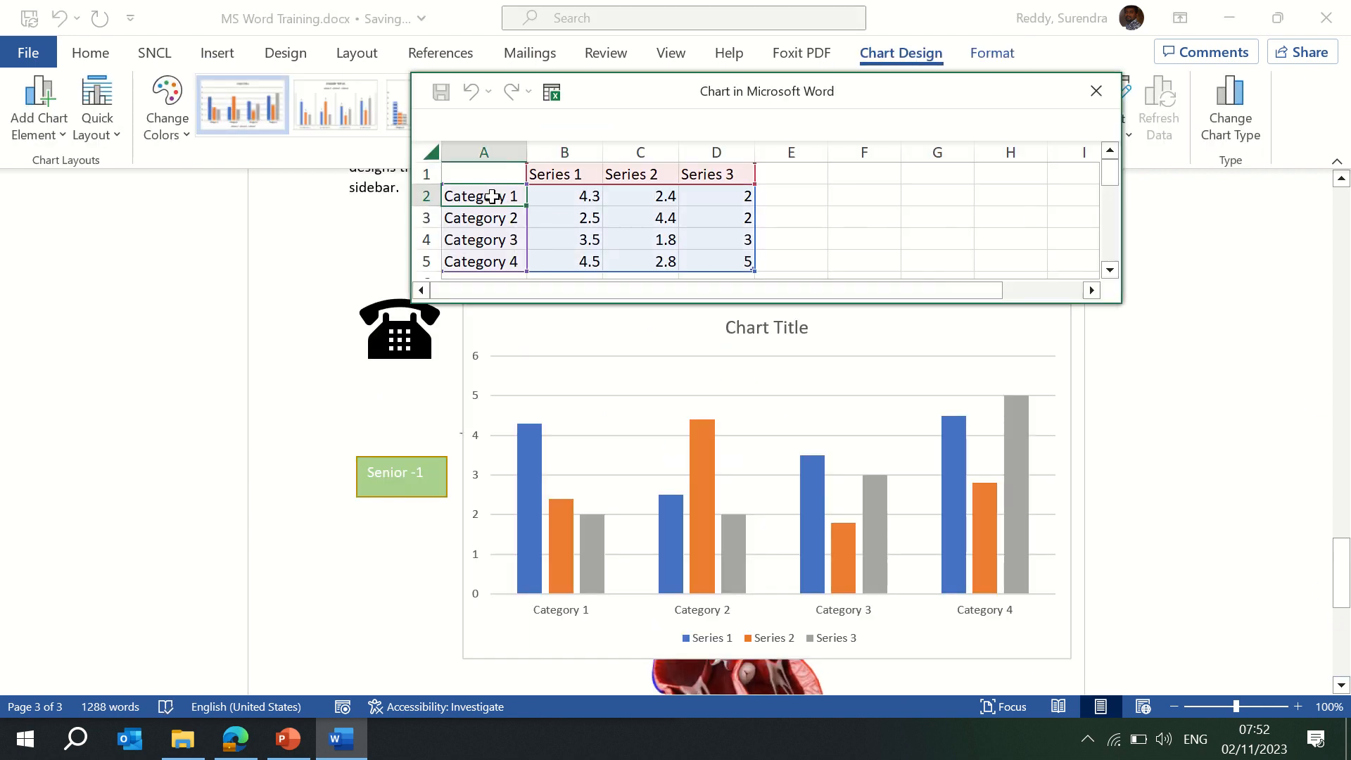
key("Up")
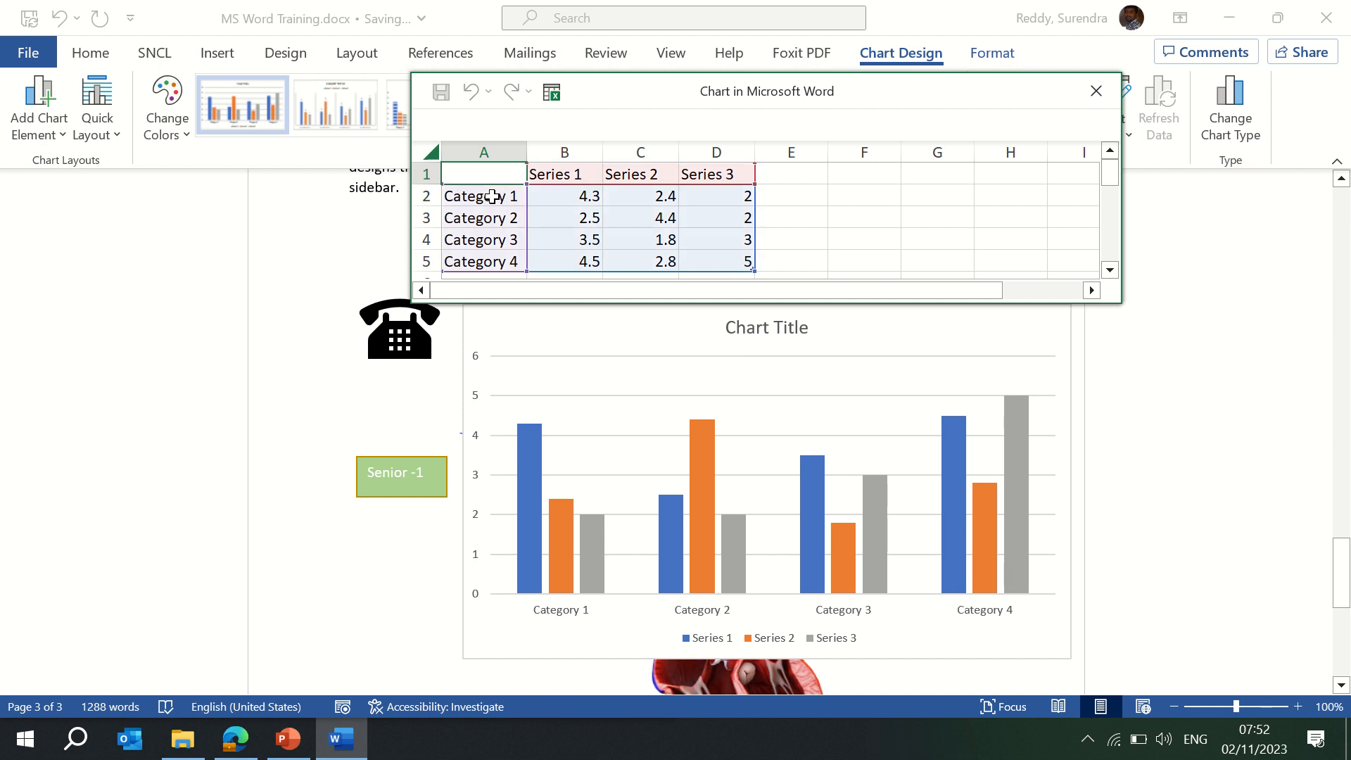
type("Year")
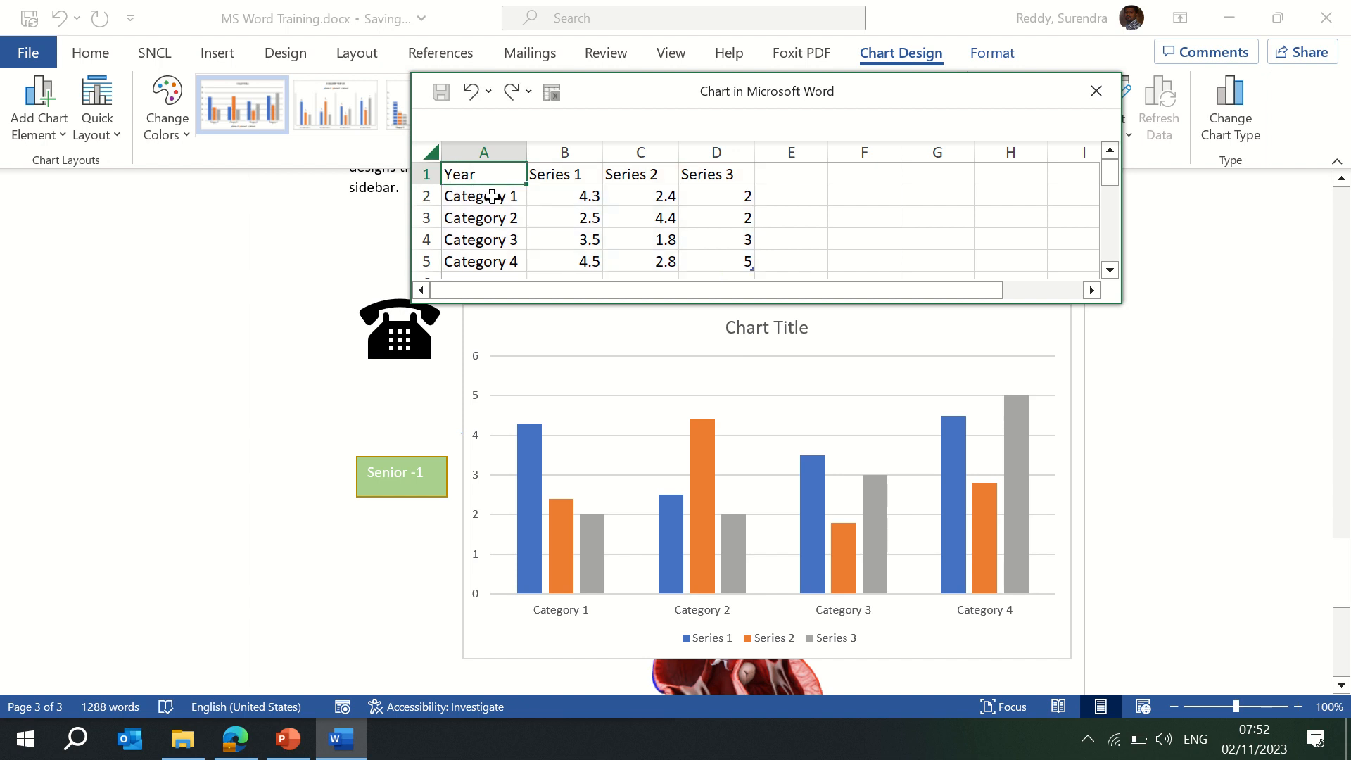
key("Return")
type("2020")
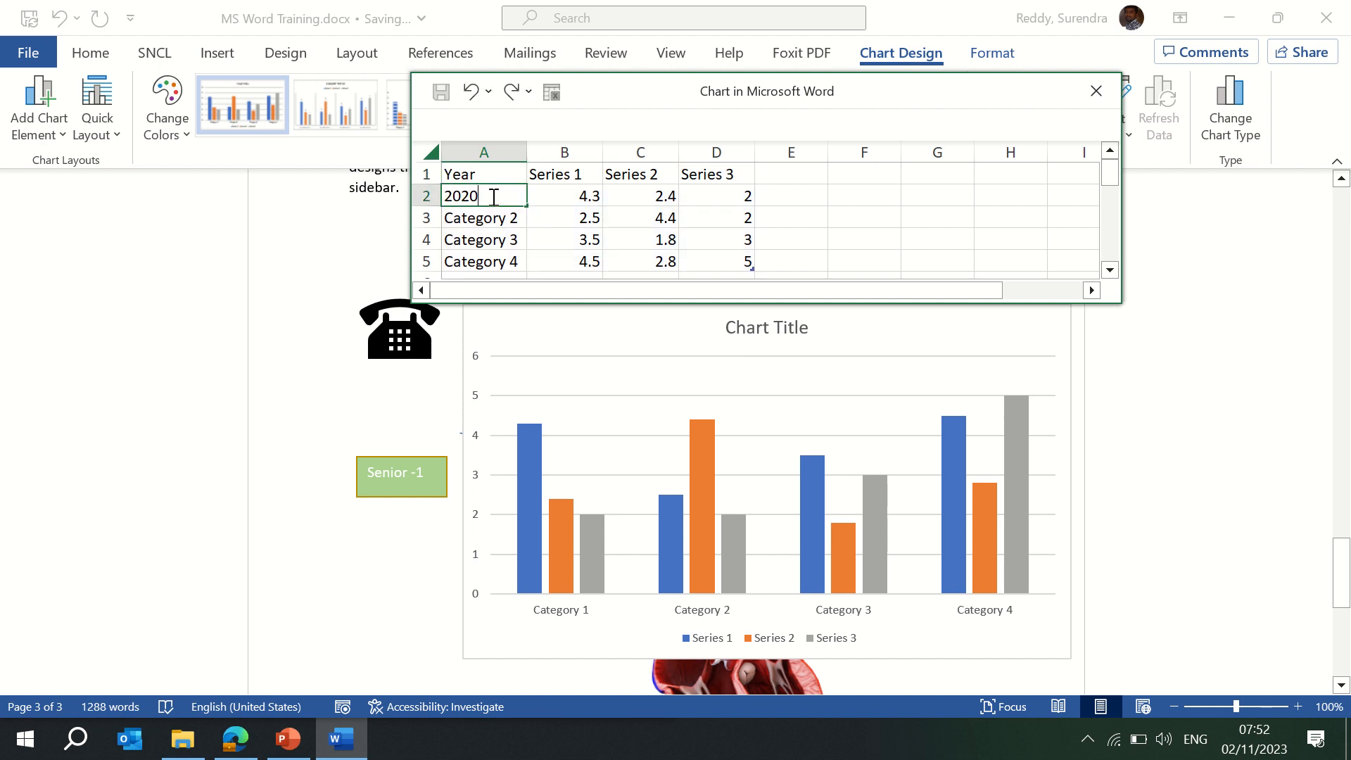
key("Return")
key("Return")
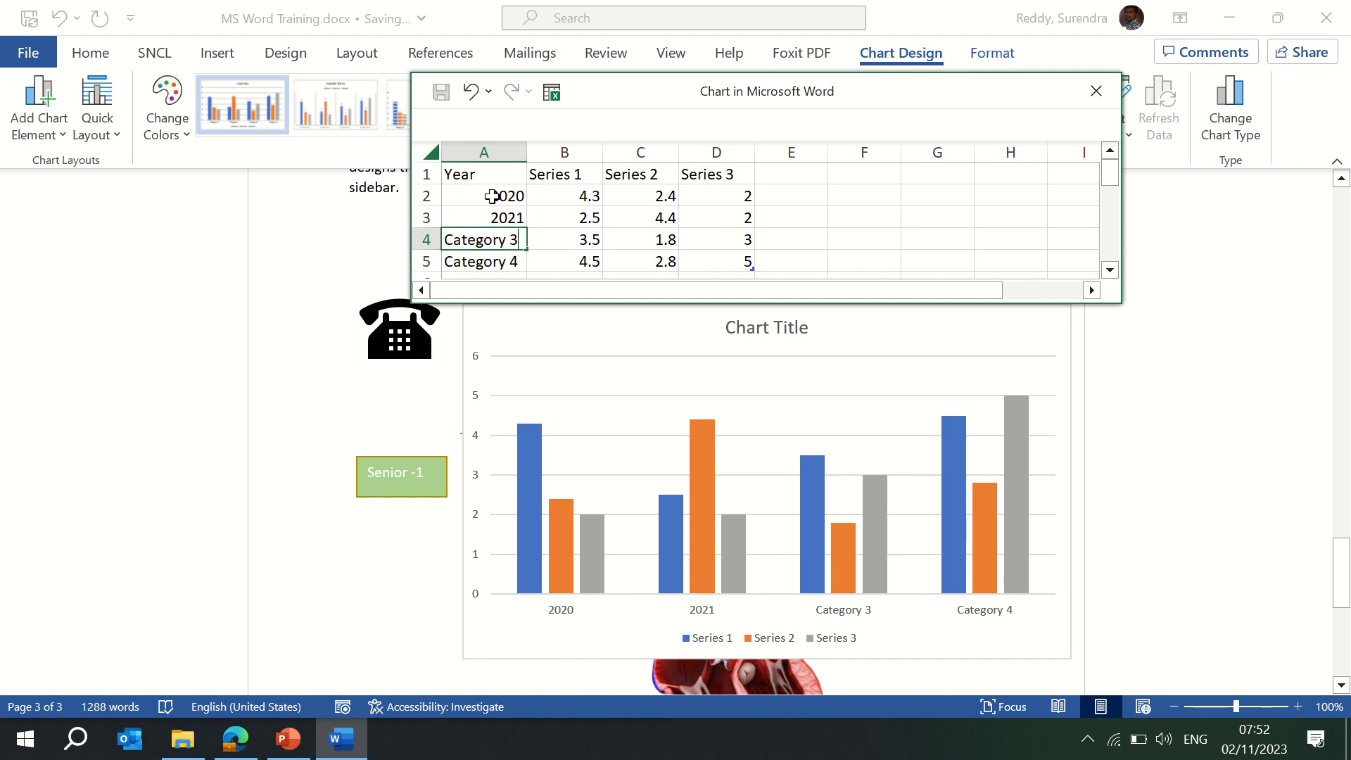
type("2022")
key("Return")
type("202")
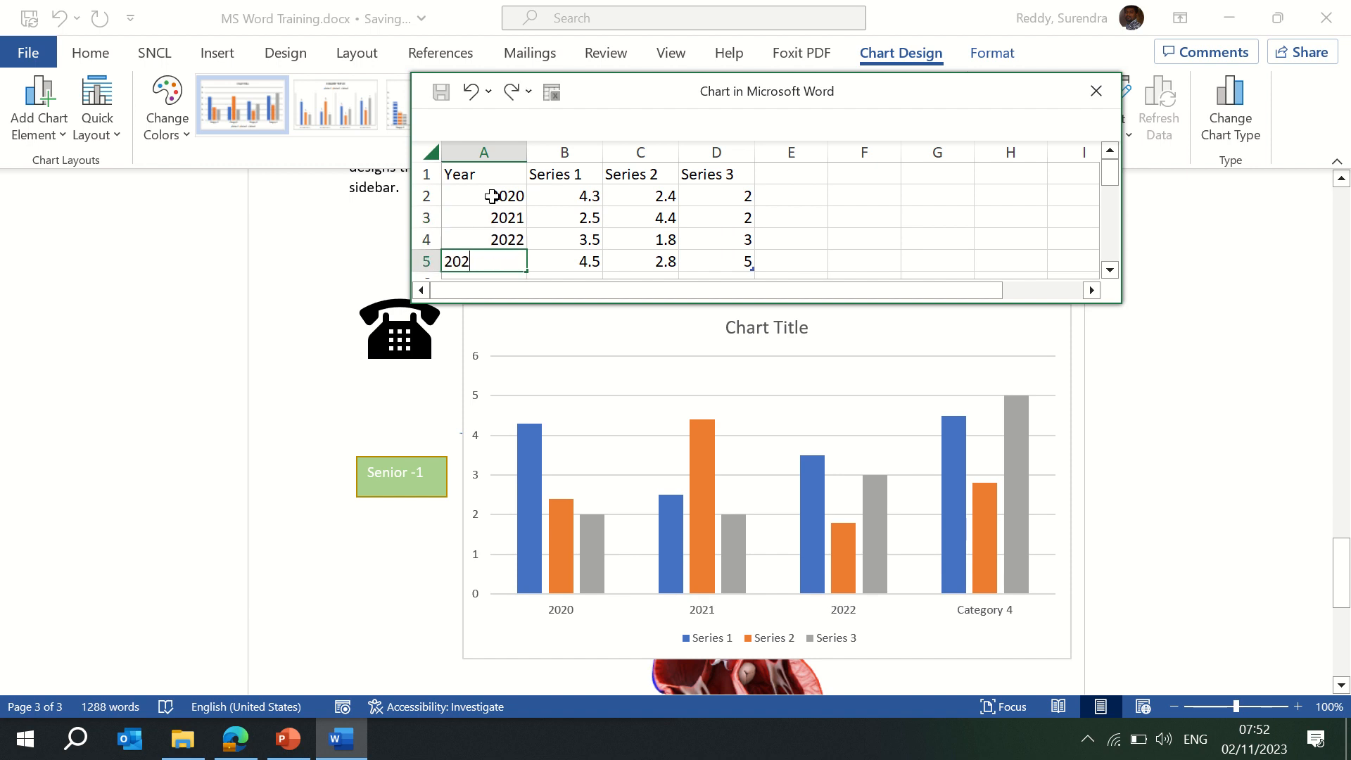
type("3")
key("Return")
key("Up")
key("Up")
key("Up")
key("Up")
key("Up")
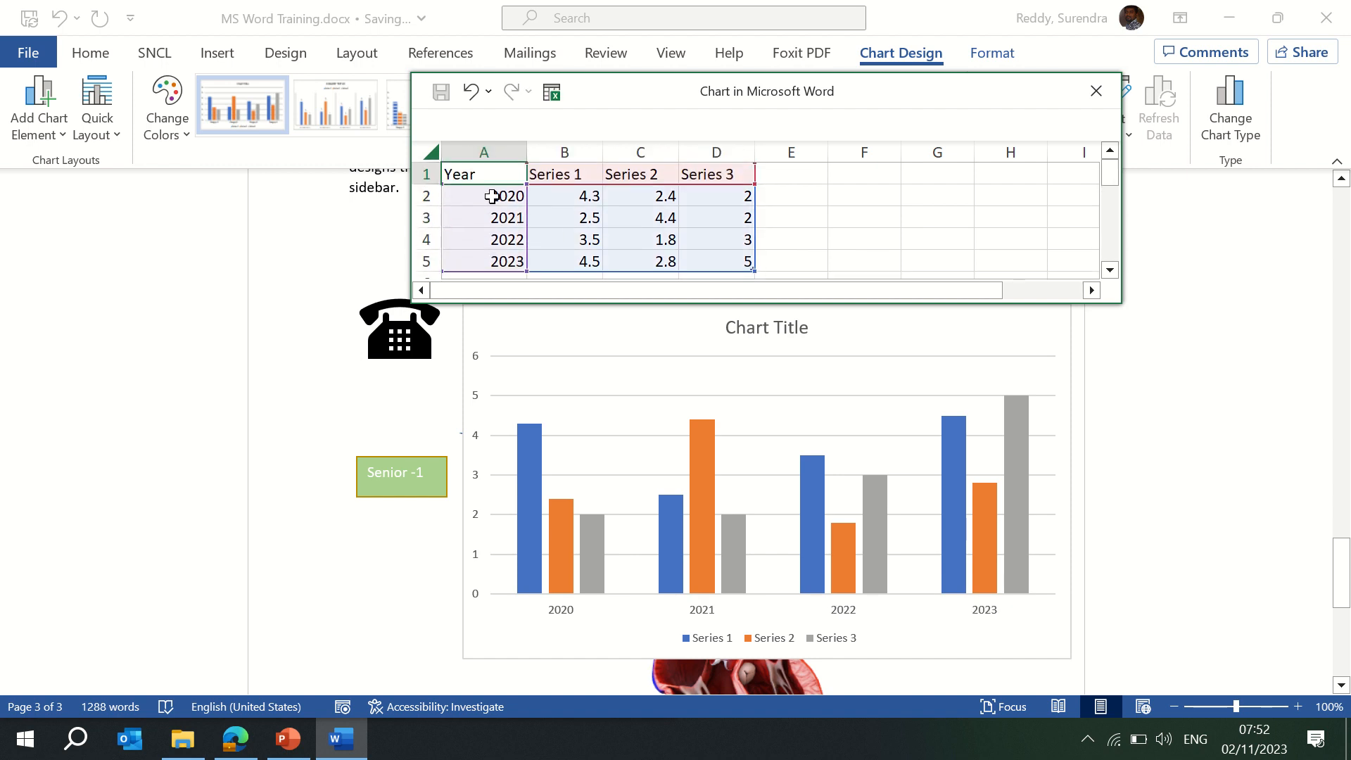
Clear the Series 3 data in column D and rename B1 Sales and C1 Profit.
key("Right")
key("Right")
key("Right")
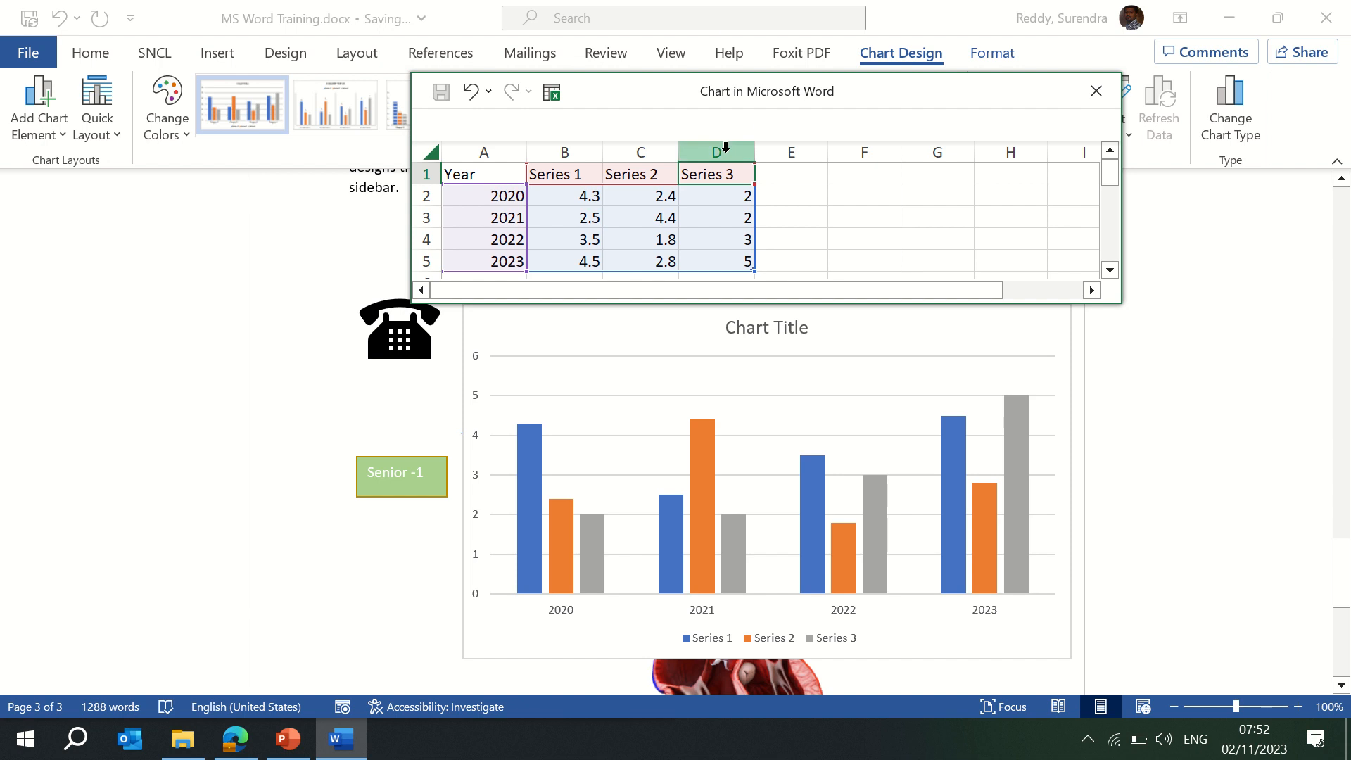
left_click(725, 147)
key("Delete")
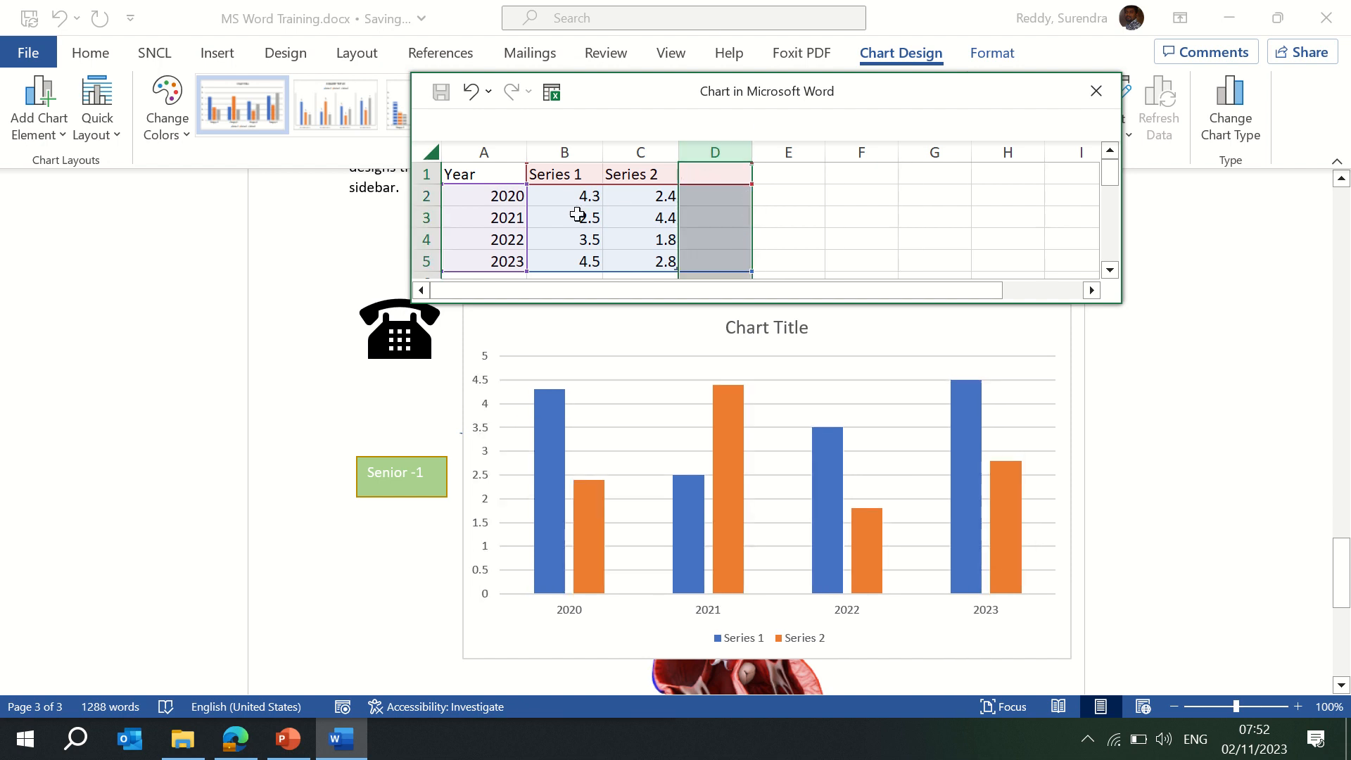
left_click(565, 196)
key("Up")
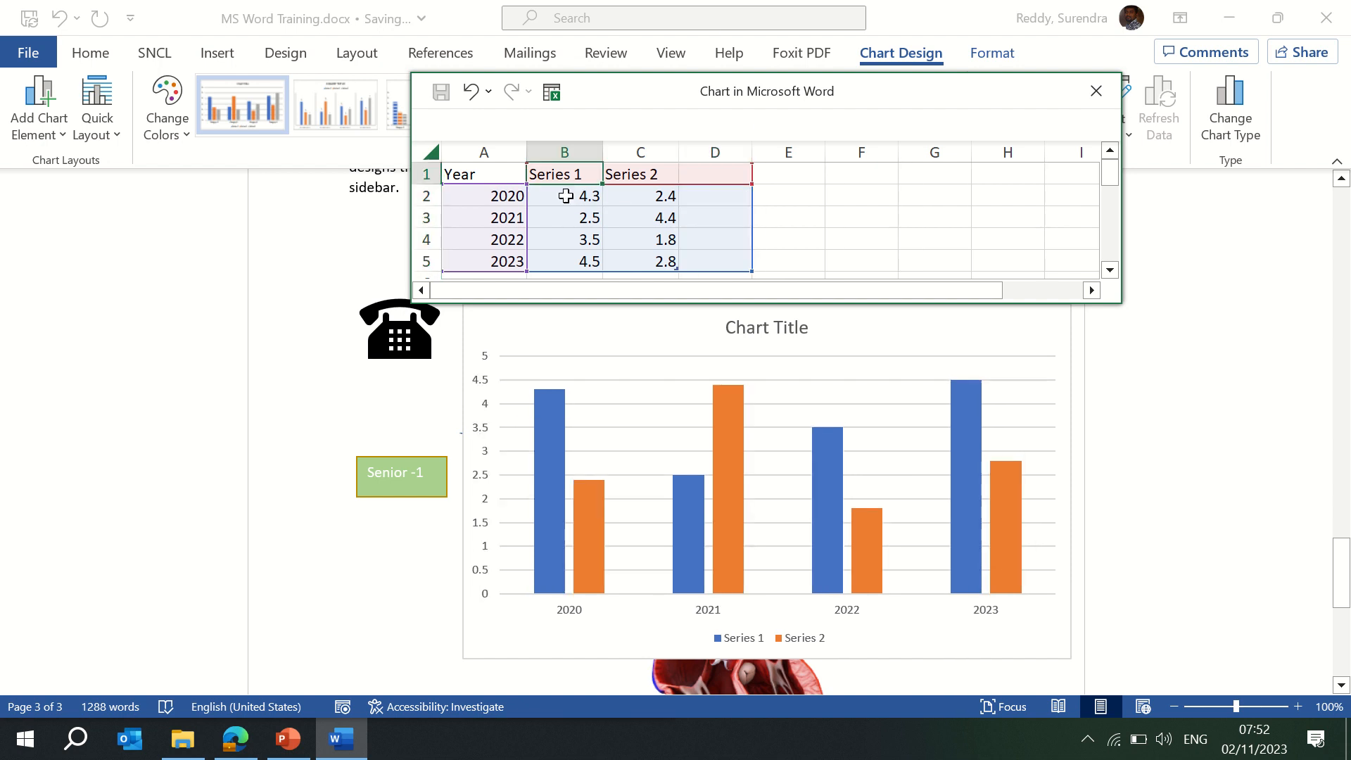
type("Sales")
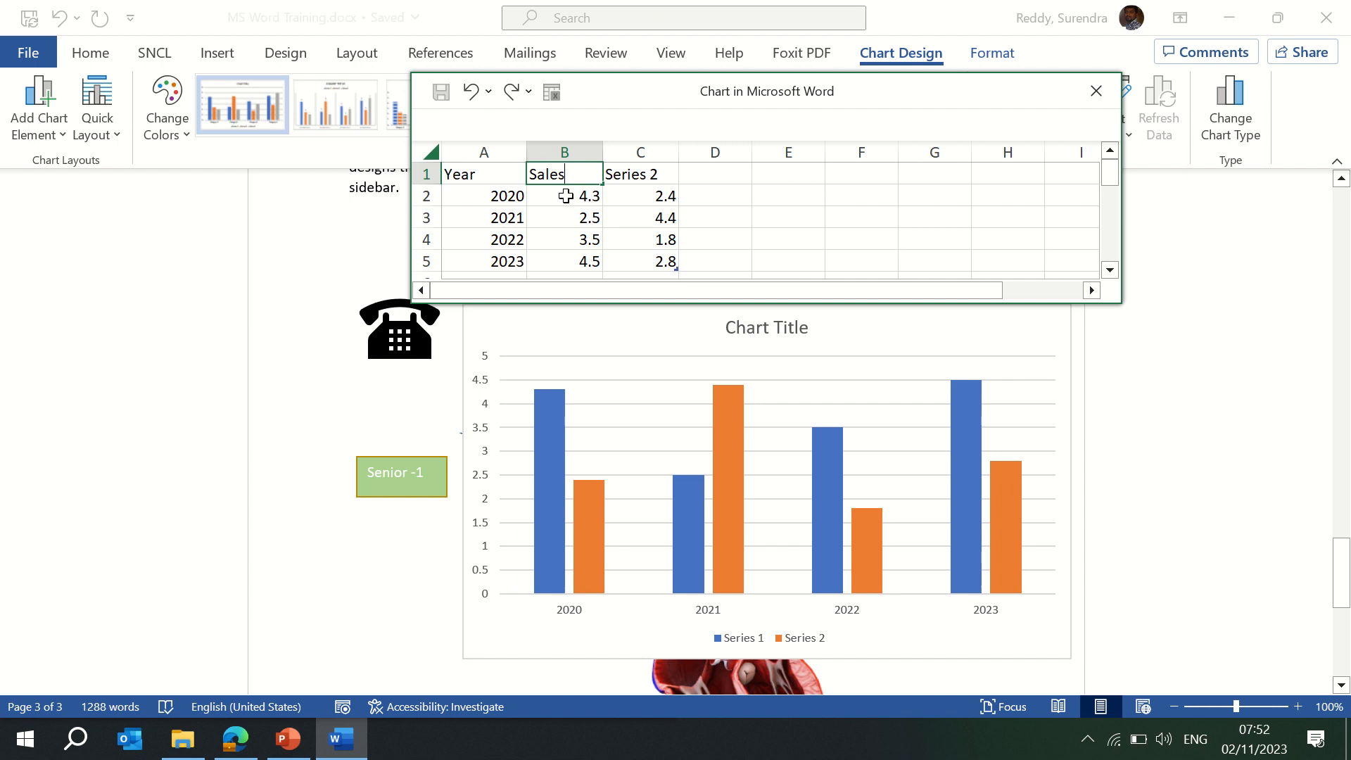
key("Tab")
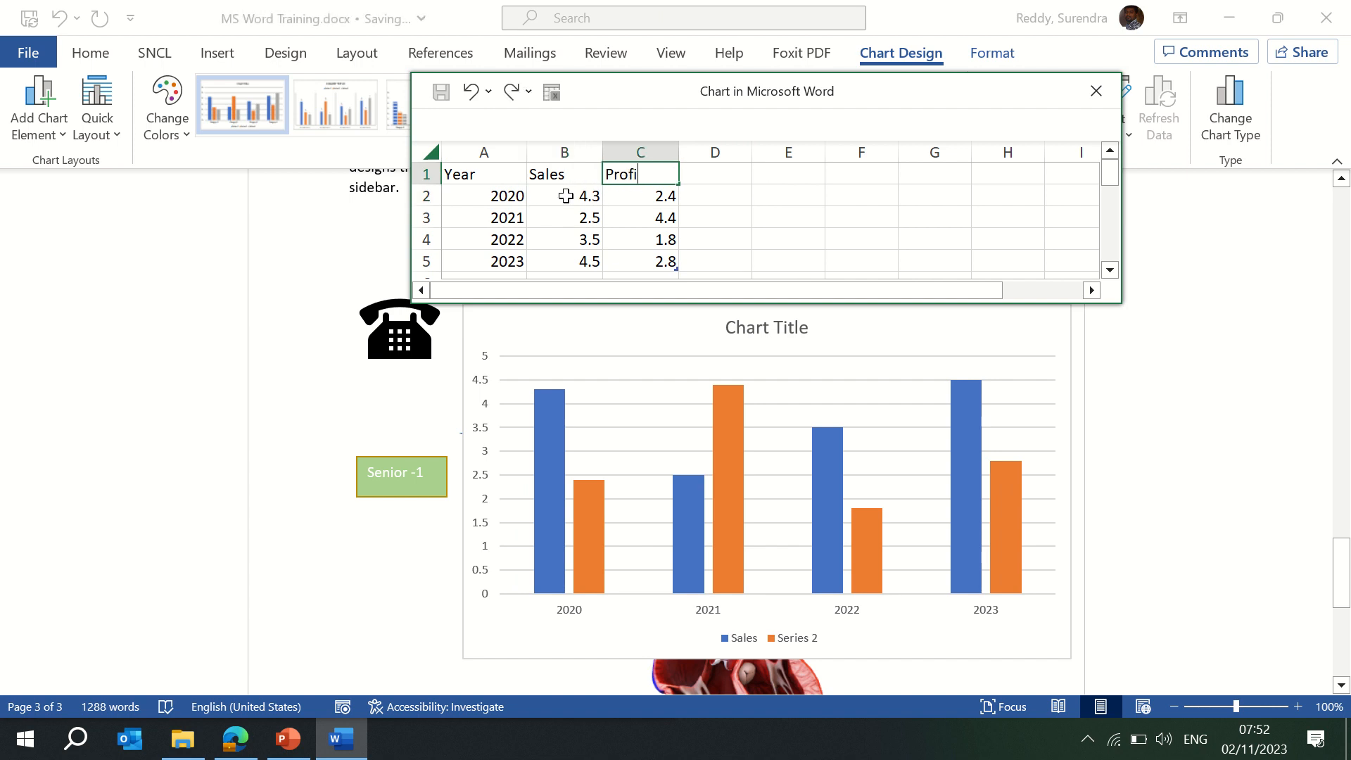
key("Return")
left_click(567, 200)
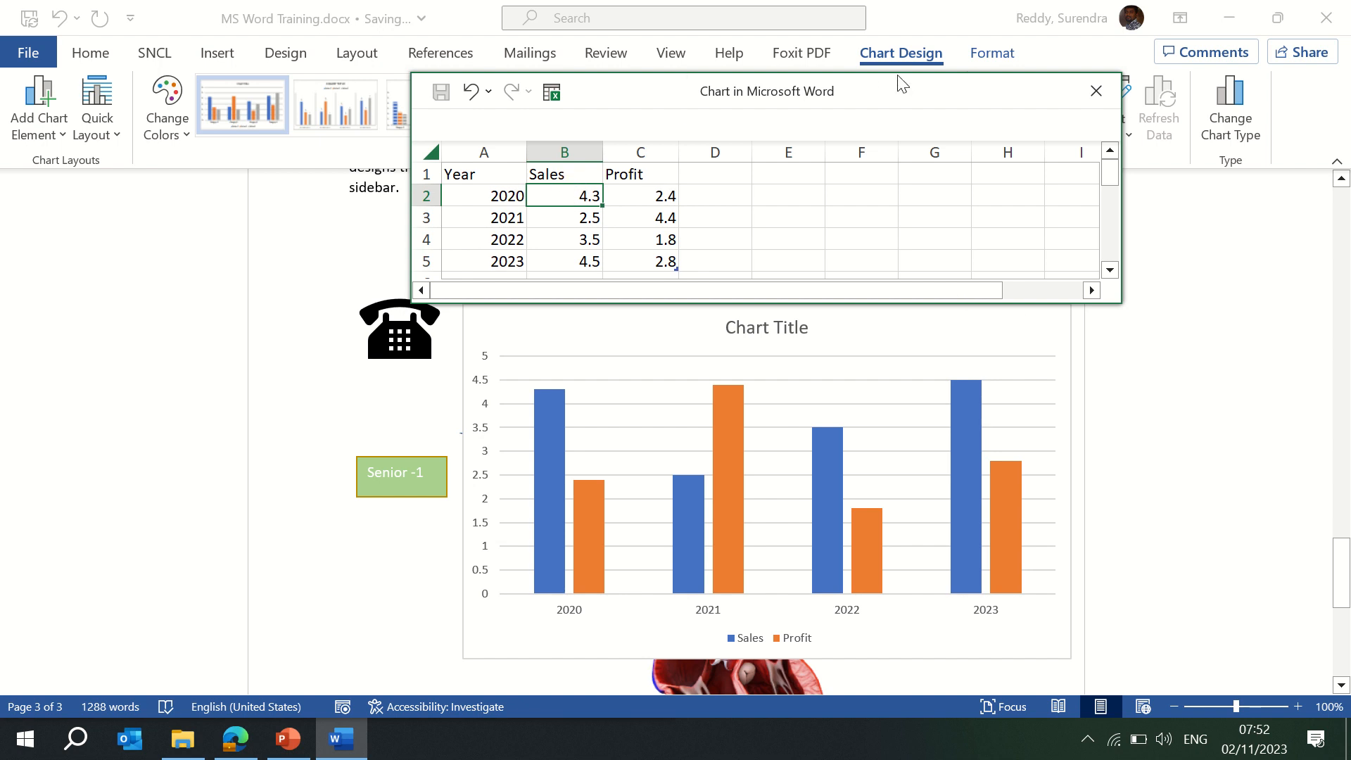
left_click_drag(901, 100, 856, 142)
Close the chart data sheet and try several chart styles, ending on style 13.
left_click(1048, 135)
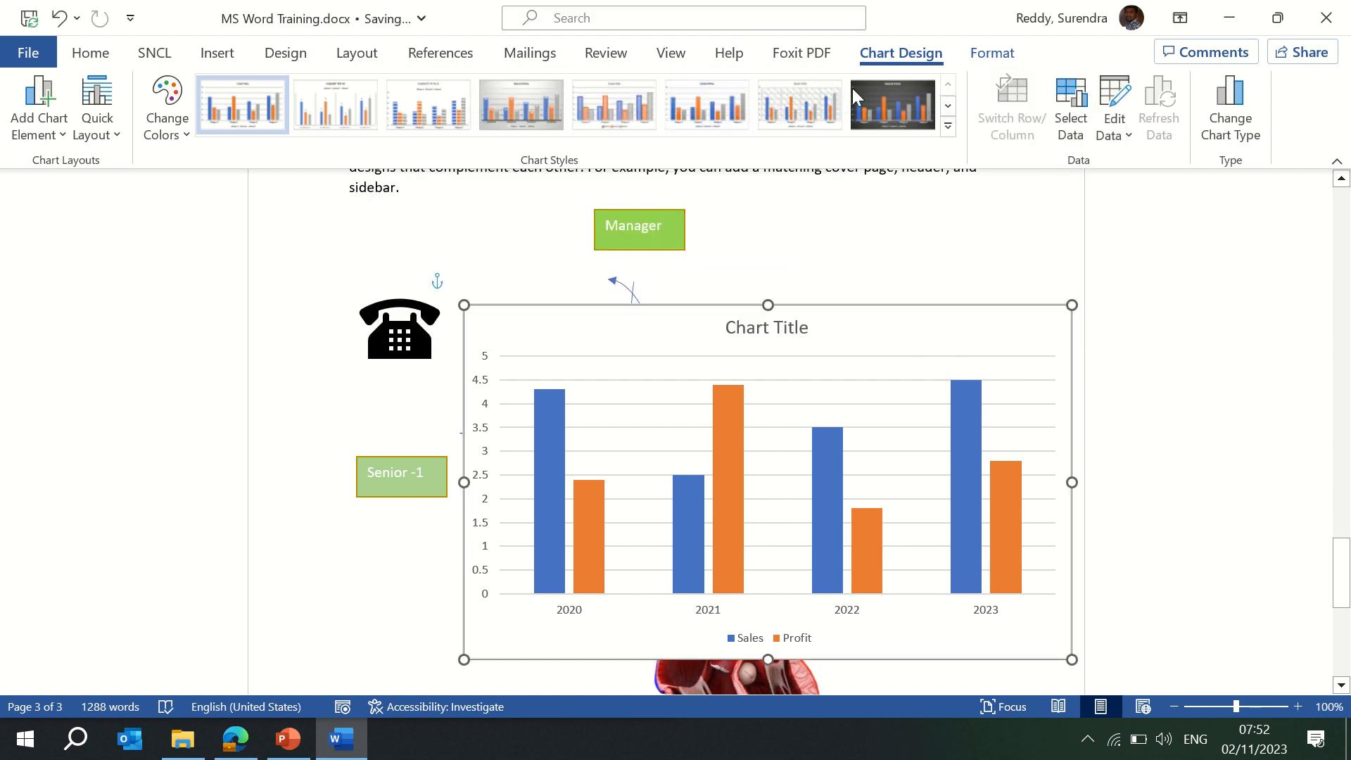
left_click(520, 110)
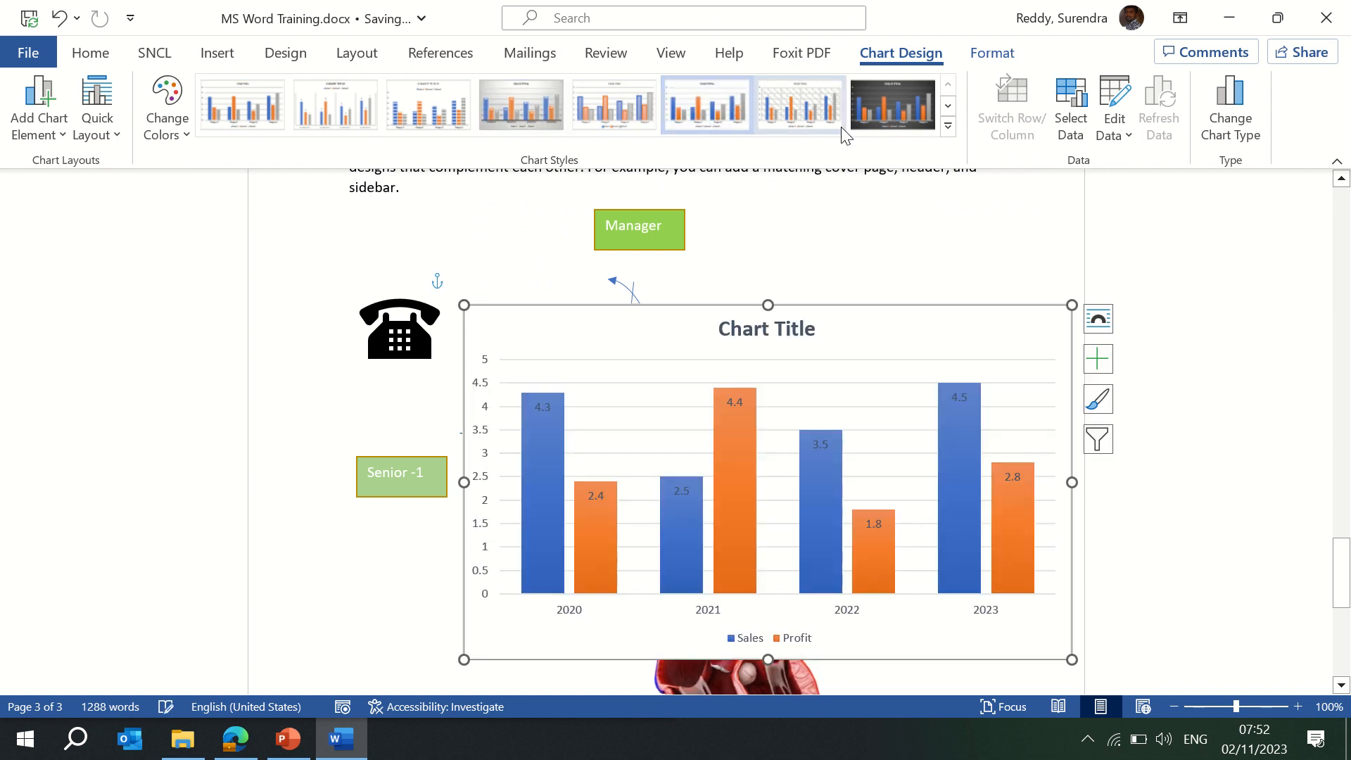
left_click(809, 108)
left_click(948, 126)
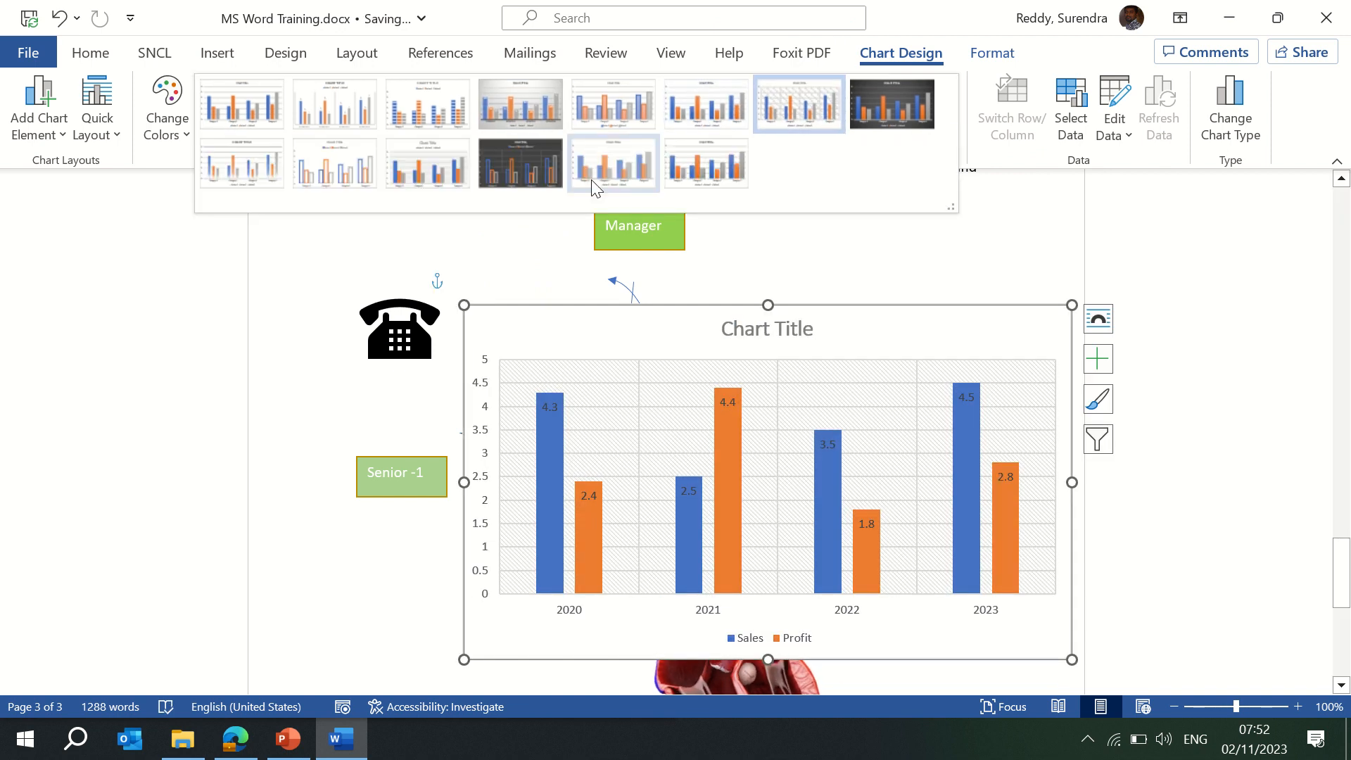
left_click(626, 166)
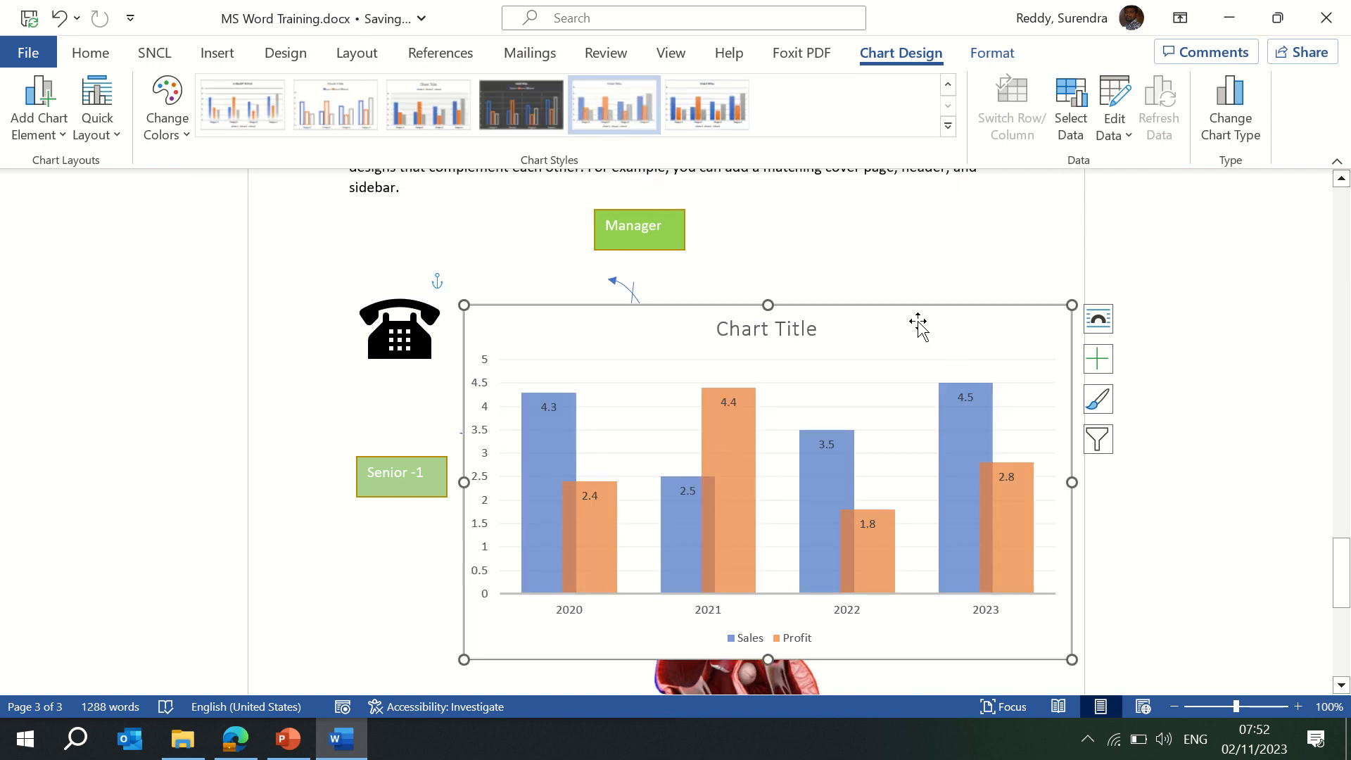
Cut the chart and paste it just below the green Manager box.
key("Delete")
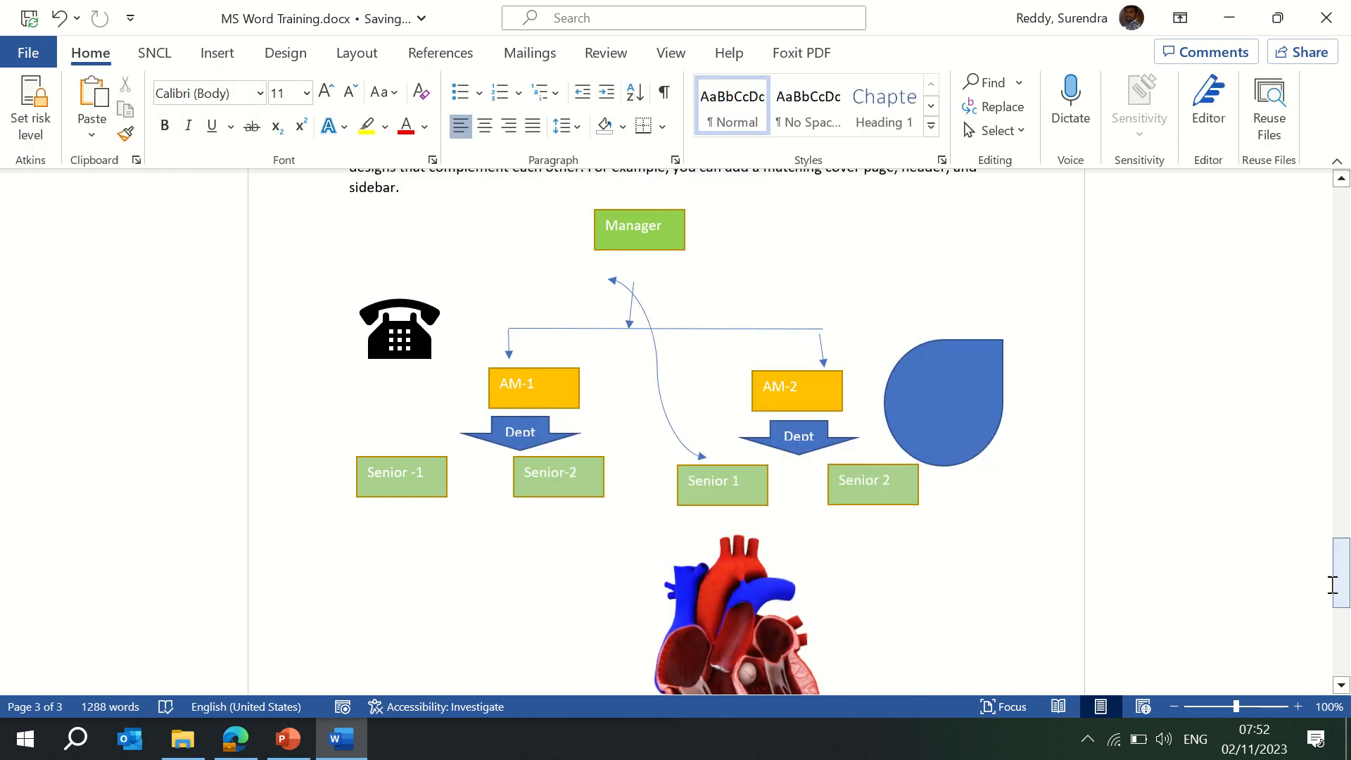
scroll(986, 643, "down", 6)
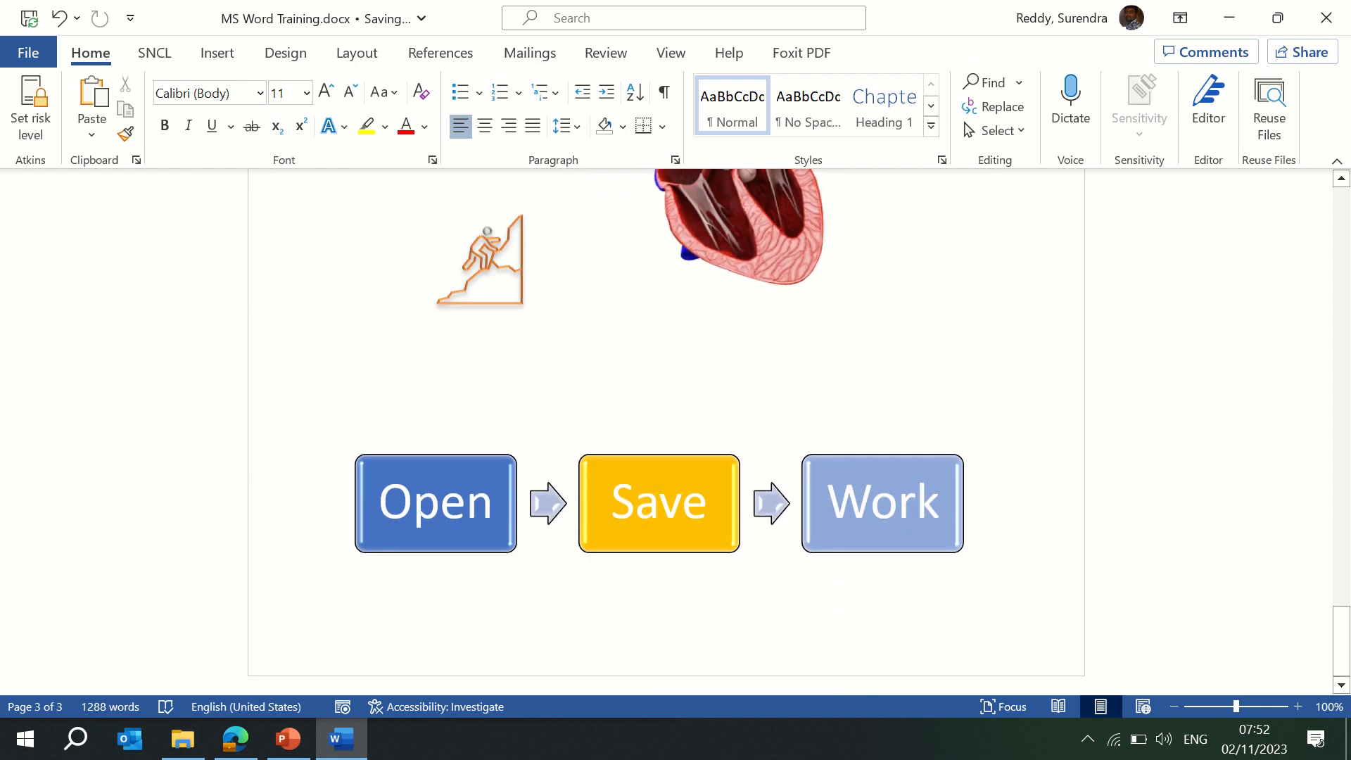
scroll(675, 422, "up", 8)
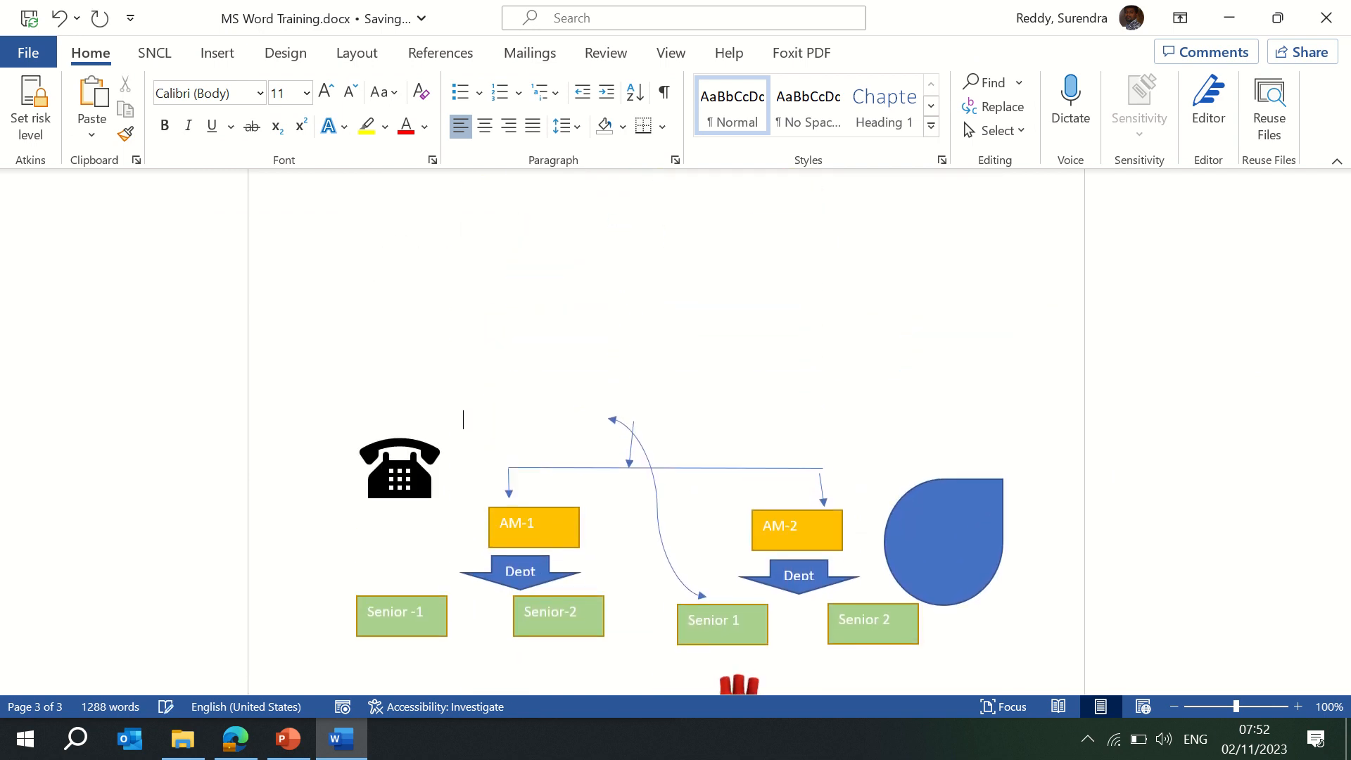
scroll(675, 422, "up", 4)
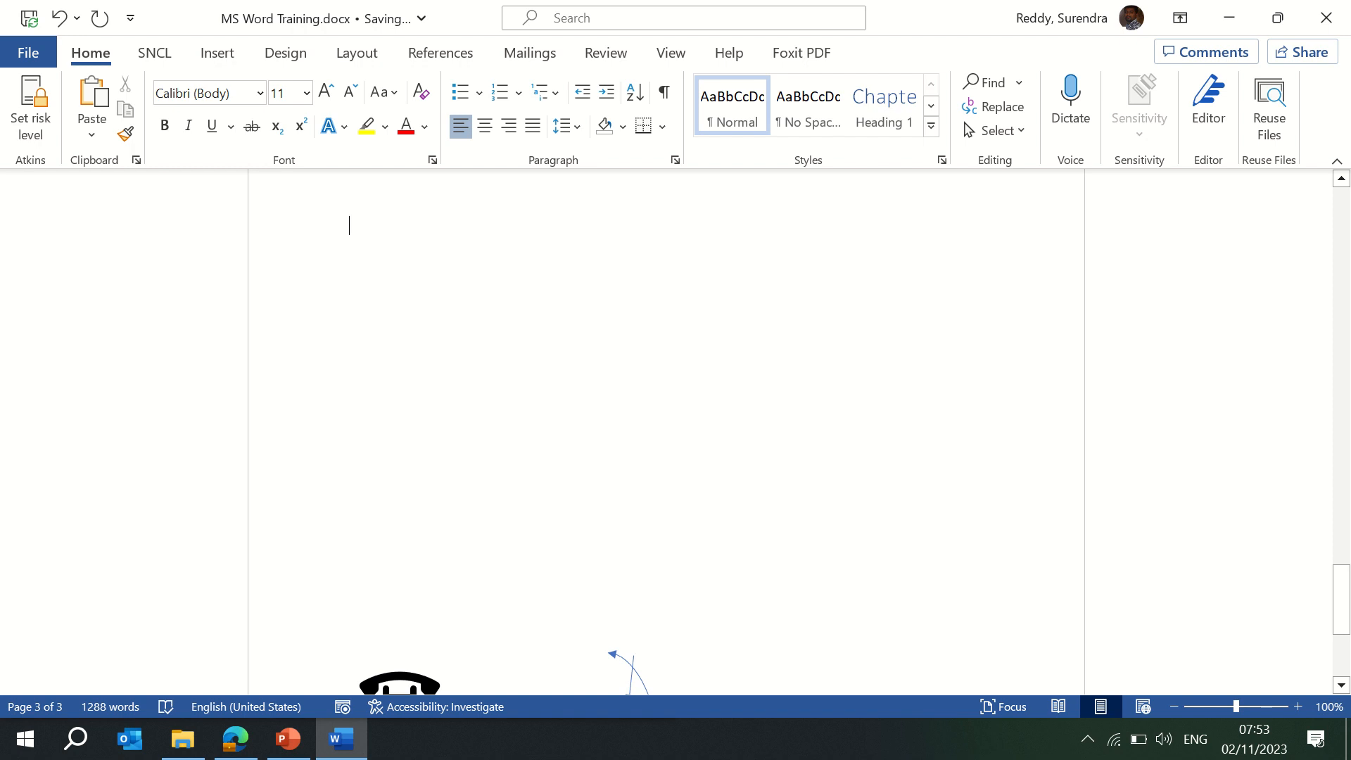
scroll(675, 422, "up", 3)
left_click(406, 240)
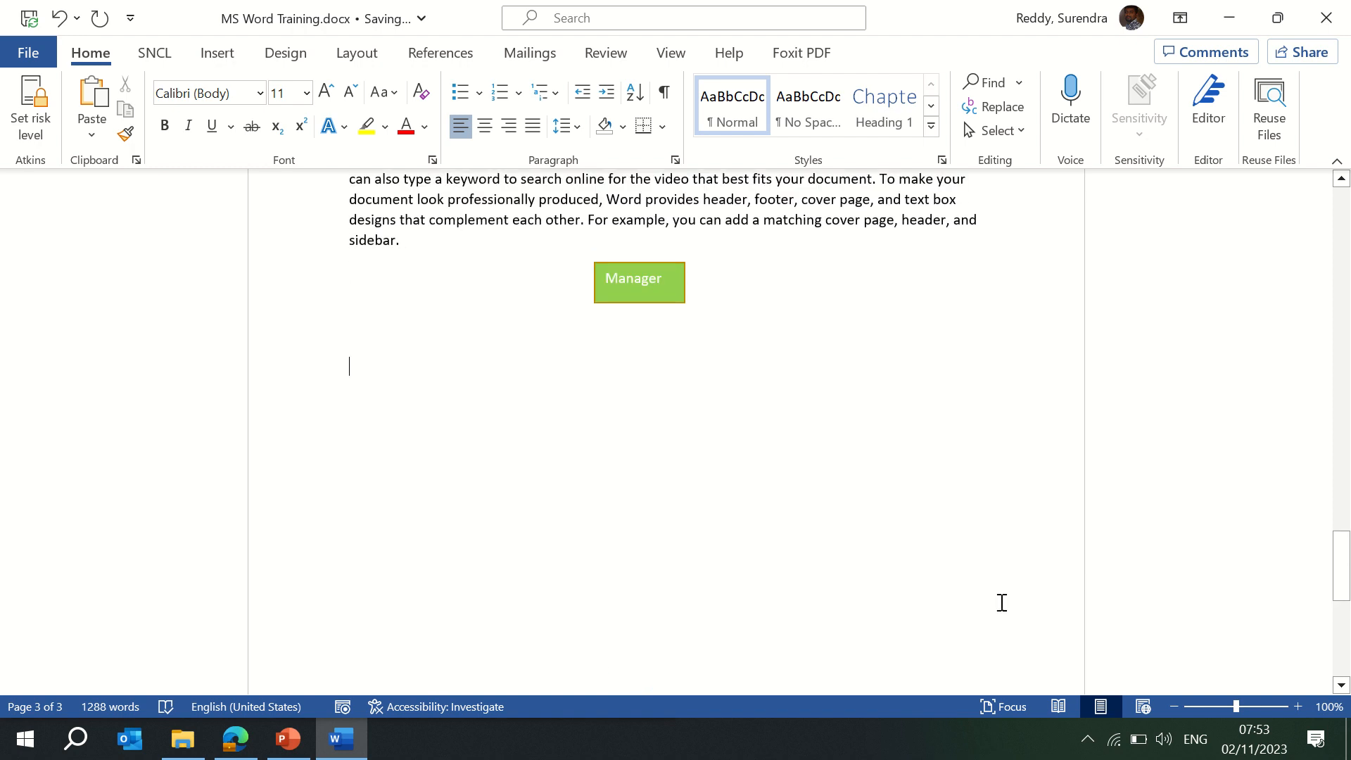
key("ctrl+v")
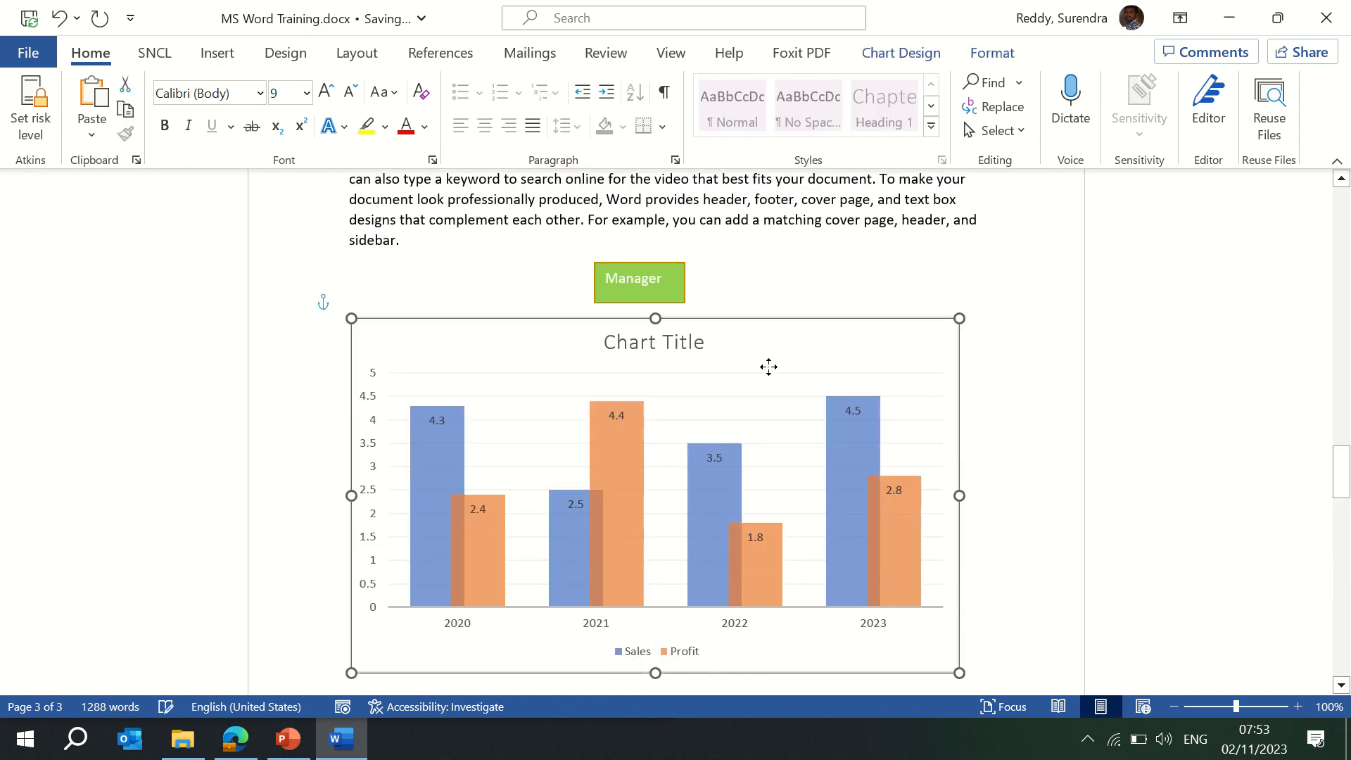
Apply the dark chart style from the Chart Design styles gallery.
left_click(785, 384)
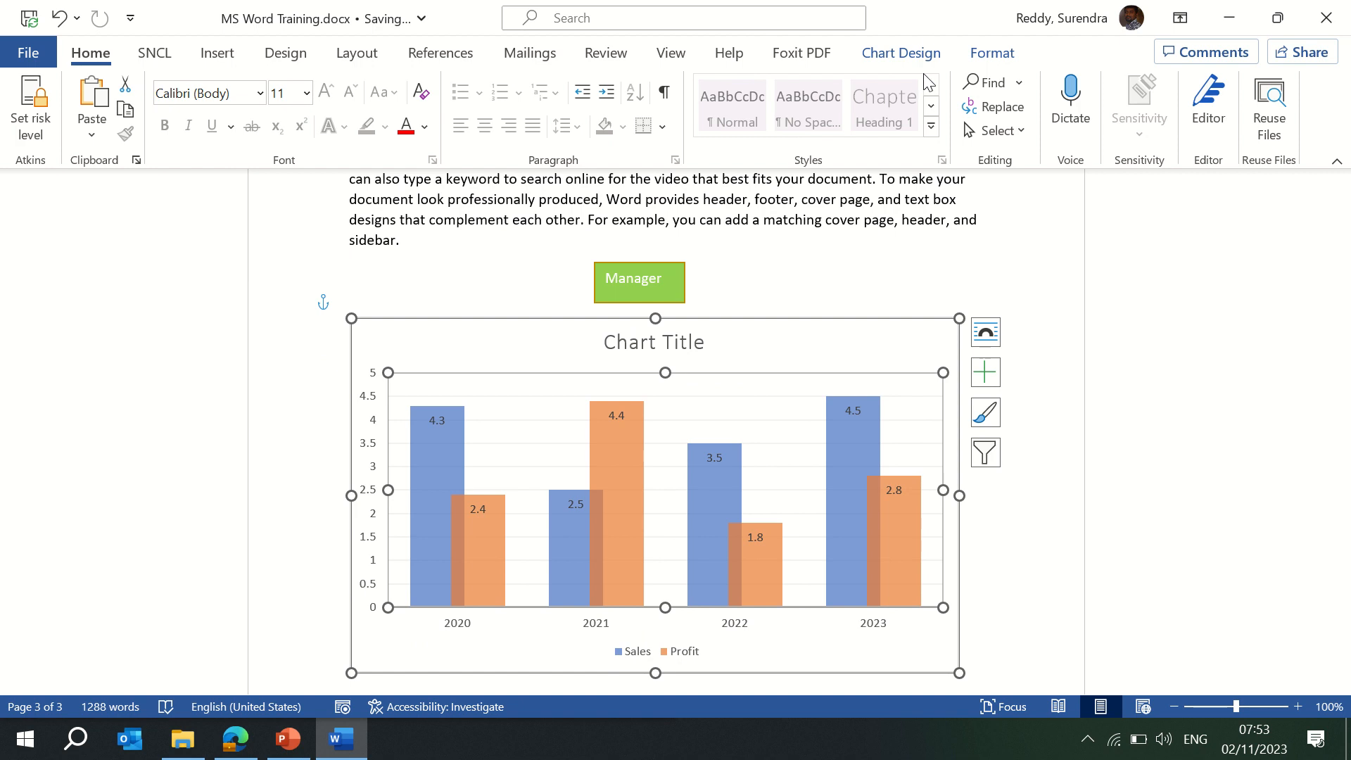
left_click(915, 47)
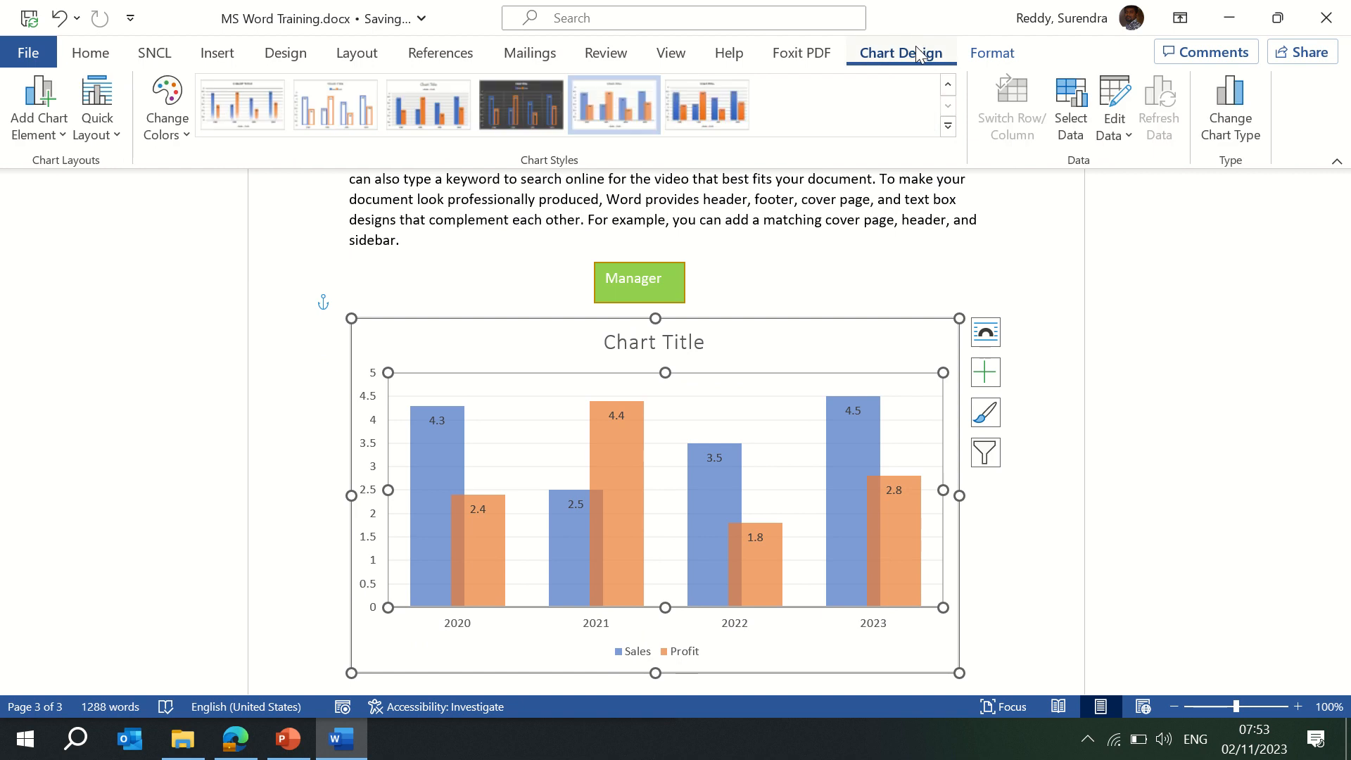
left_click(269, 107)
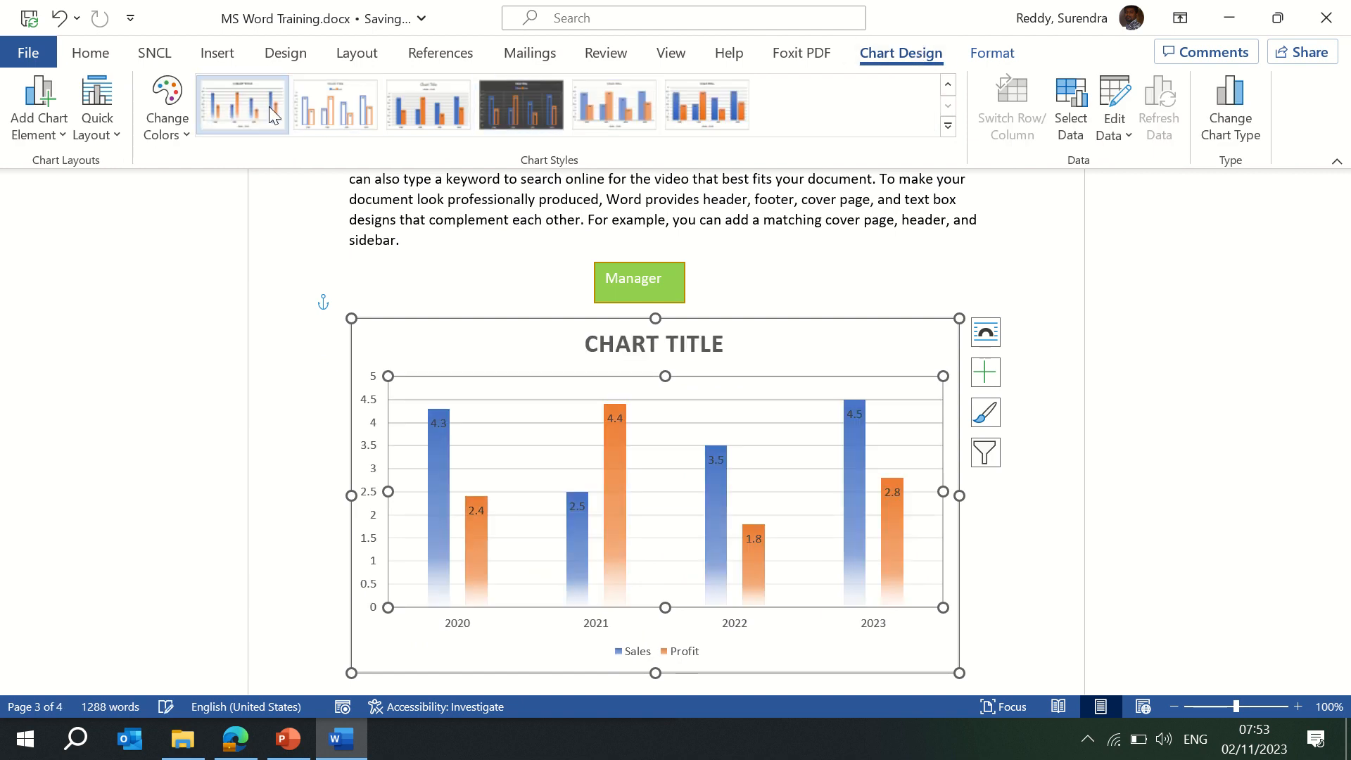
left_click(947, 126)
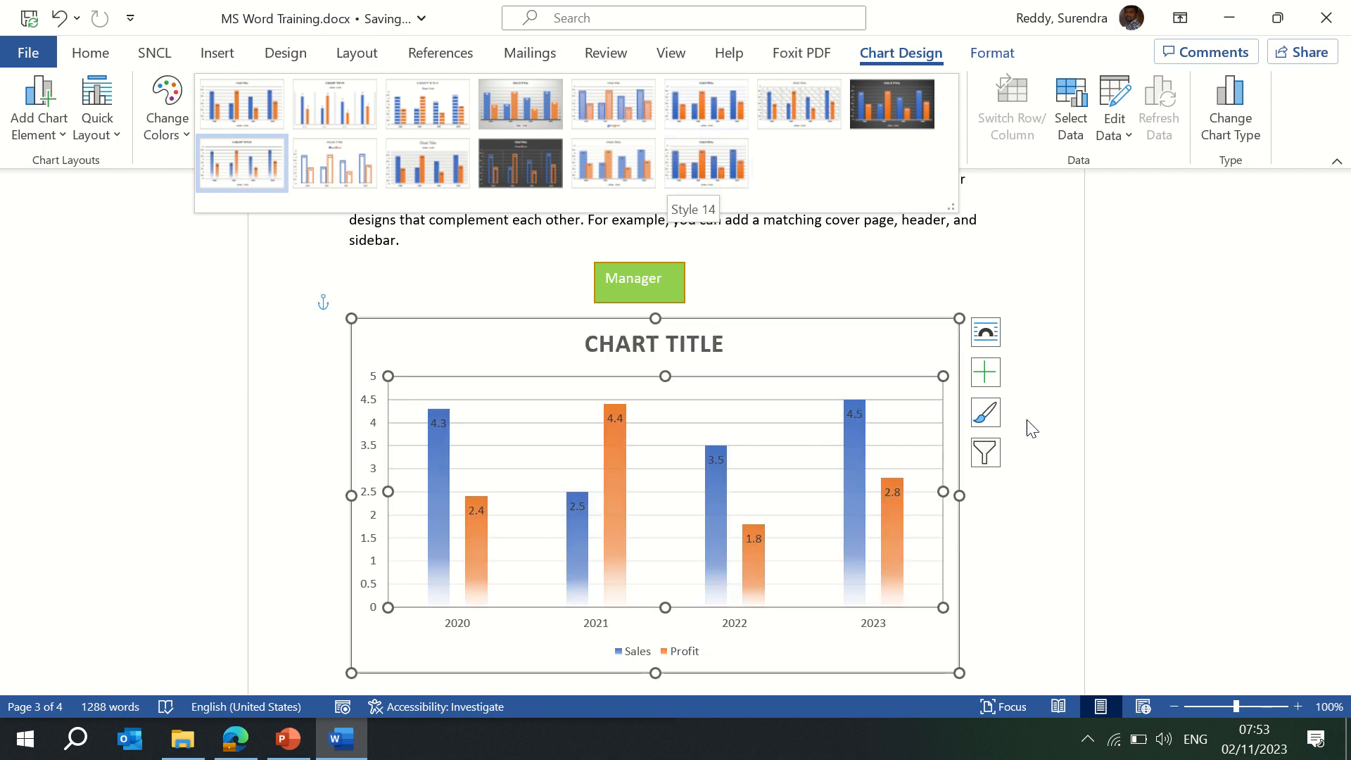
left_click(1021, 264)
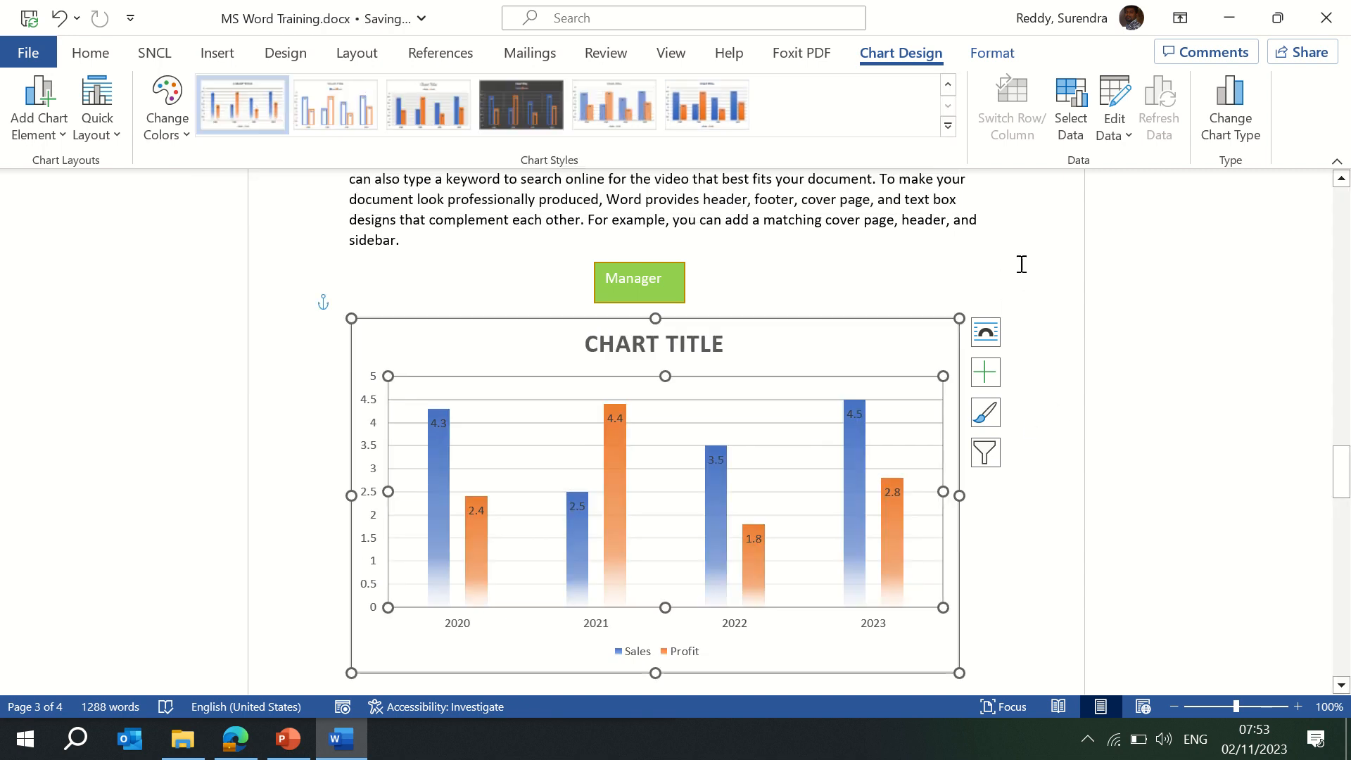
left_click(956, 125)
left_click(898, 117)
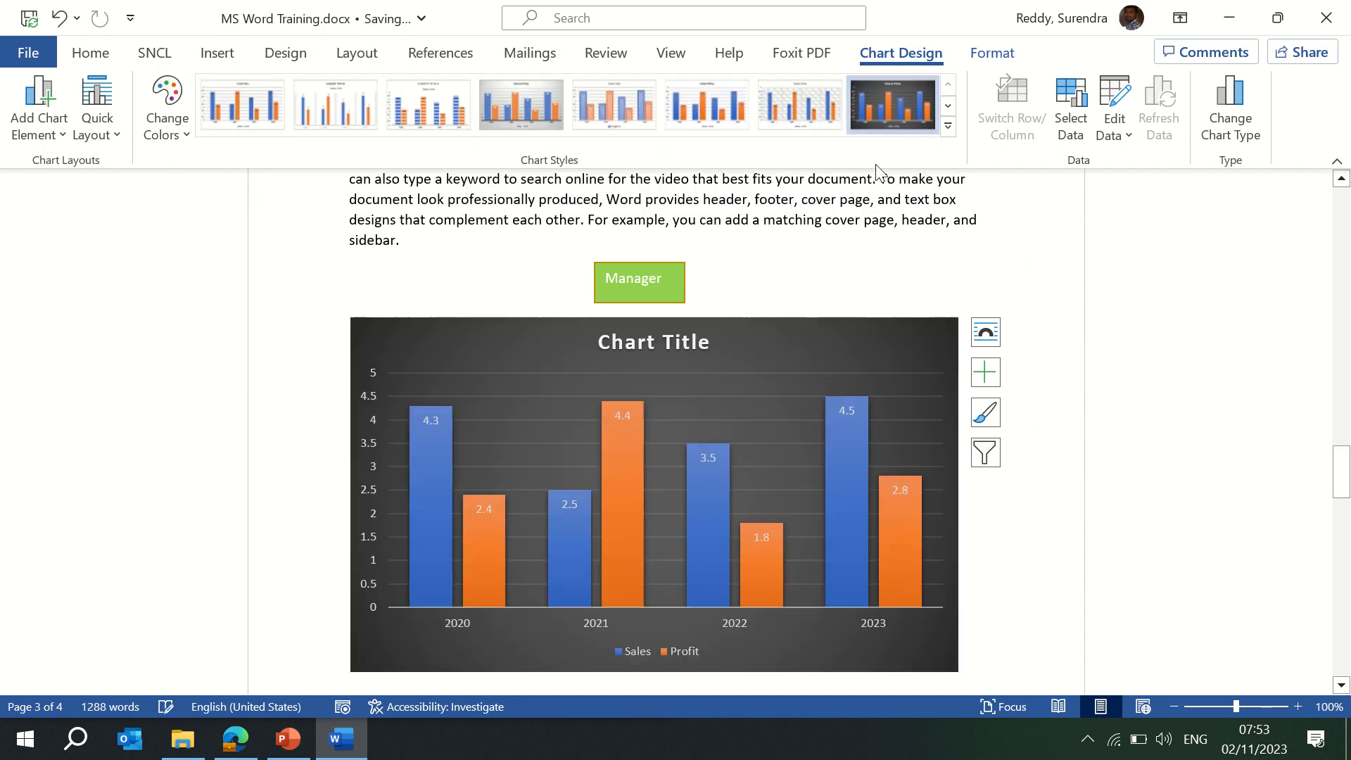
Add a data table and retitle the chart 'Sales vs Profit'.
left_click(985, 373)
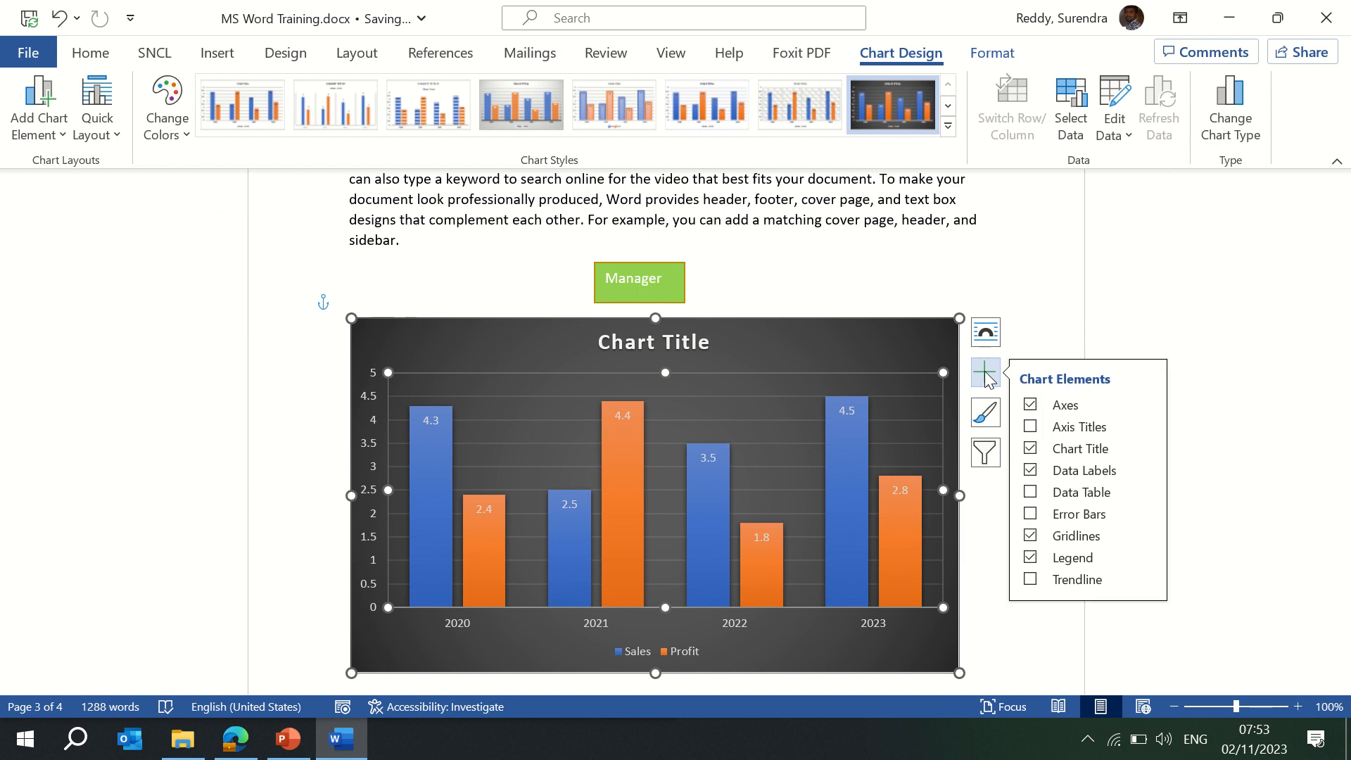
left_click(1030, 492)
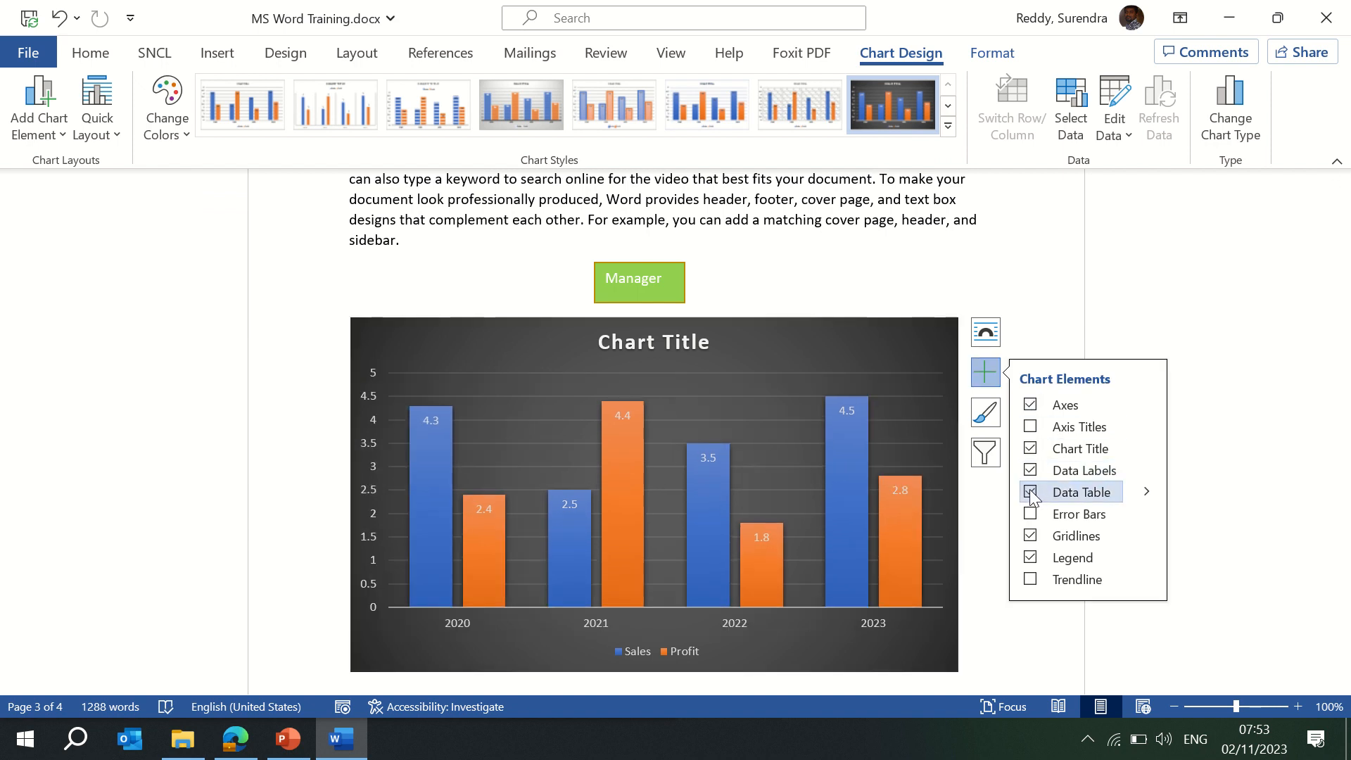
left_click(671, 341)
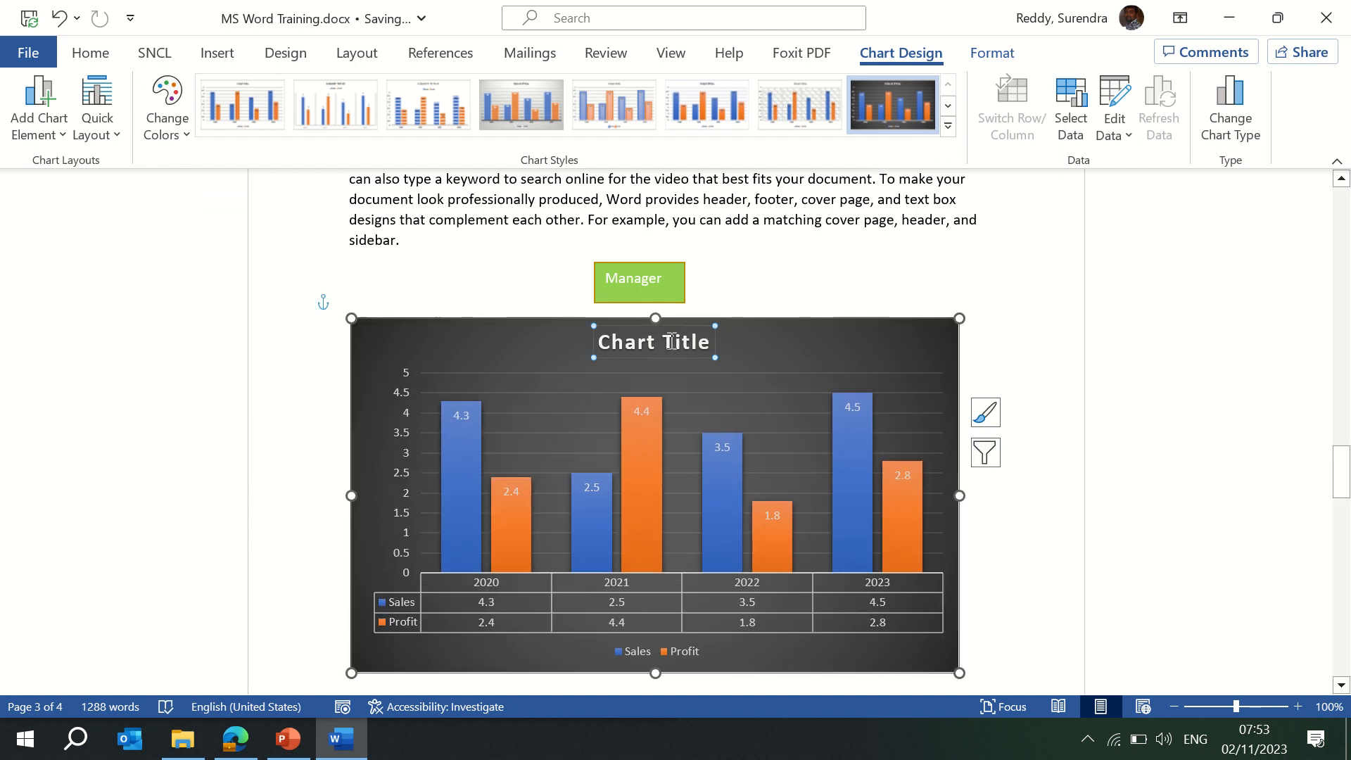
double_click(672, 341)
left_click(510, 339)
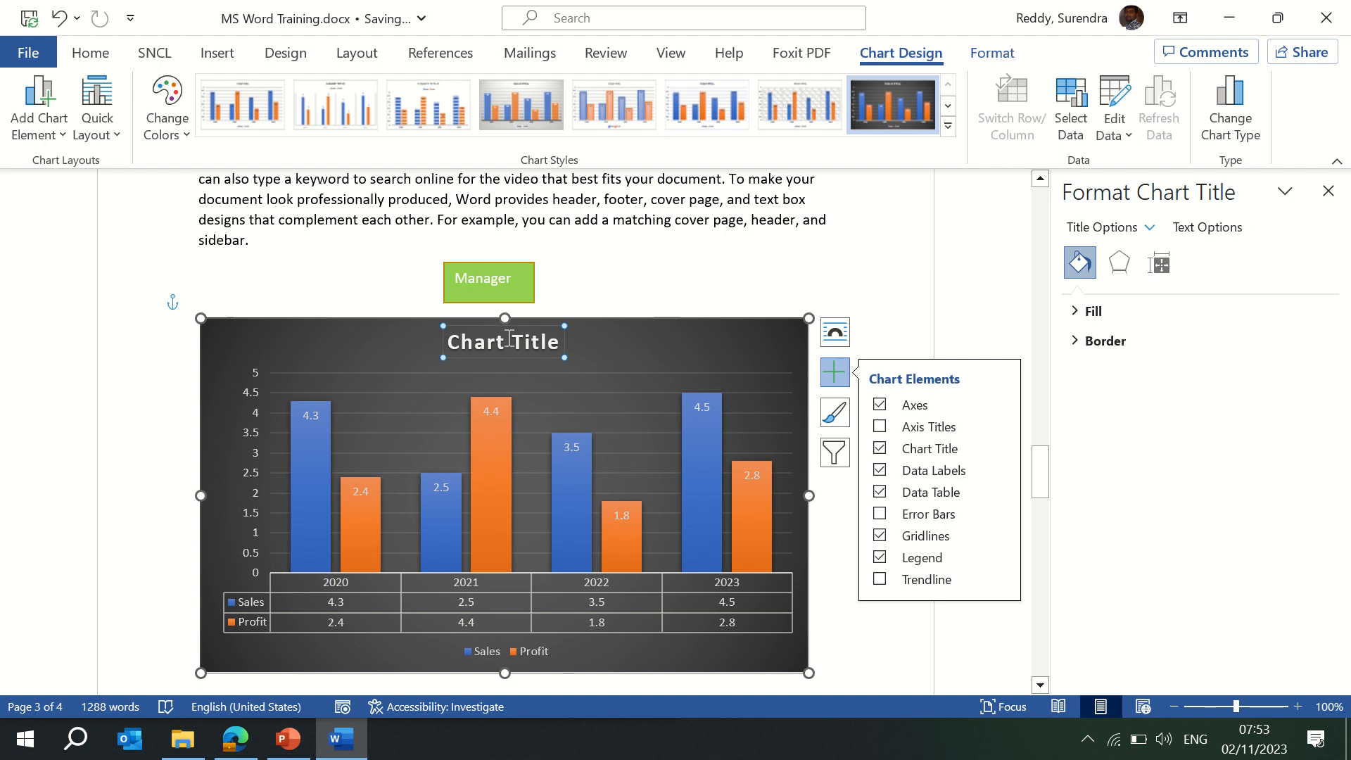
type("Sal")
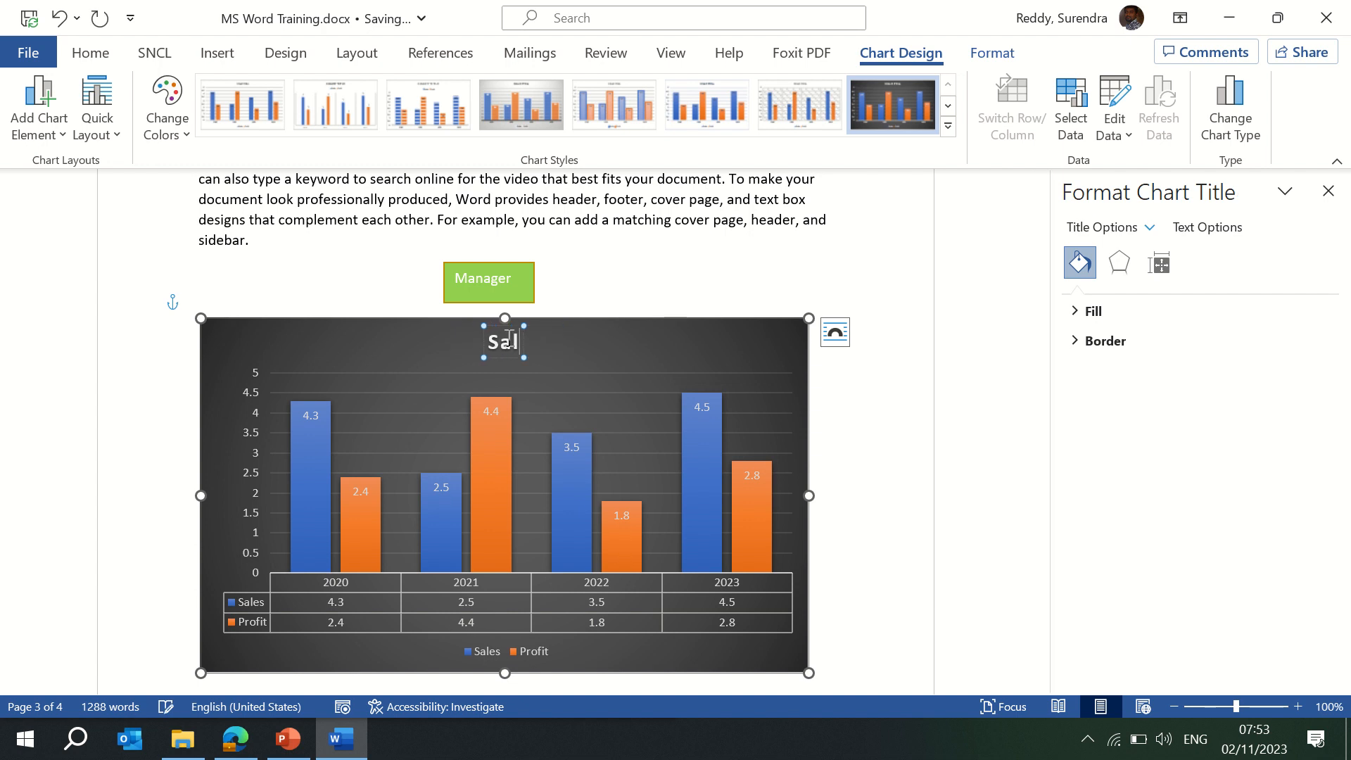
type("es vs Prof")
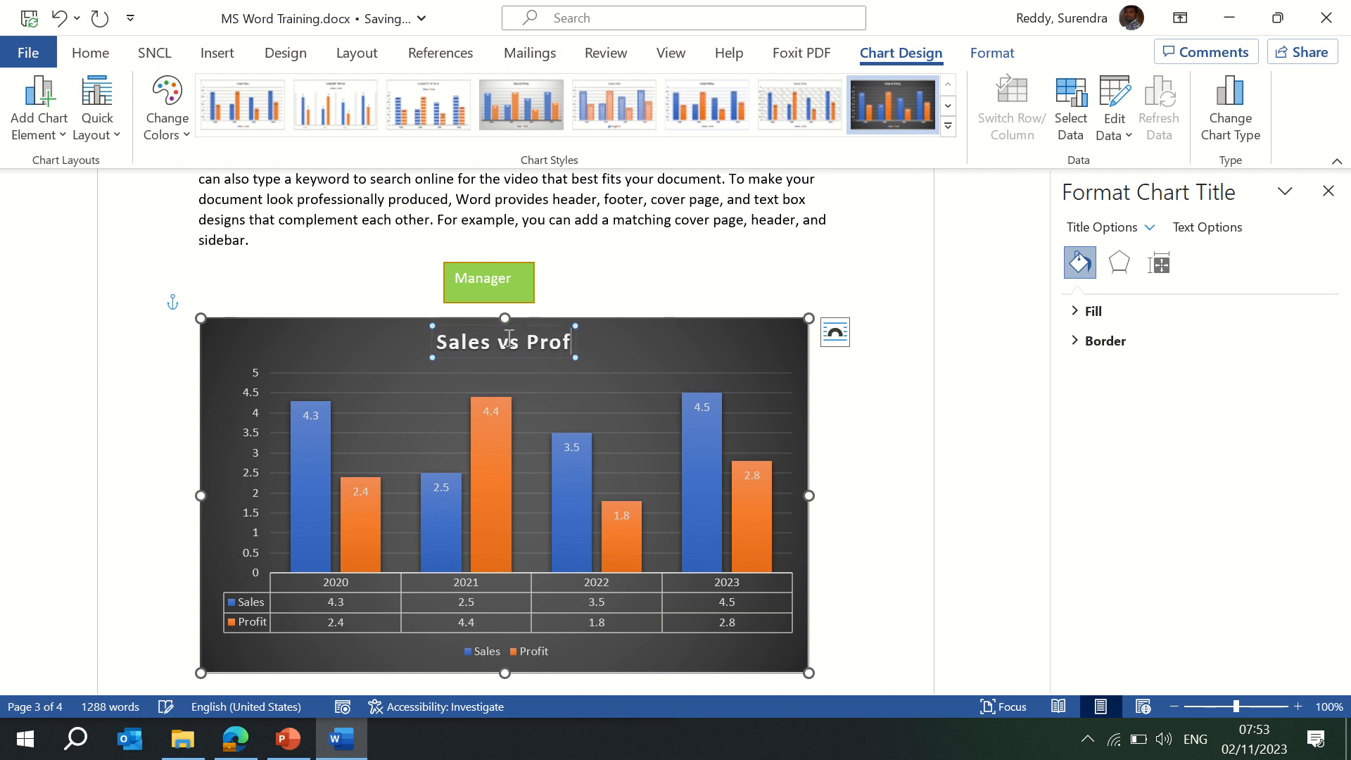
type("it")
left_click(871, 428)
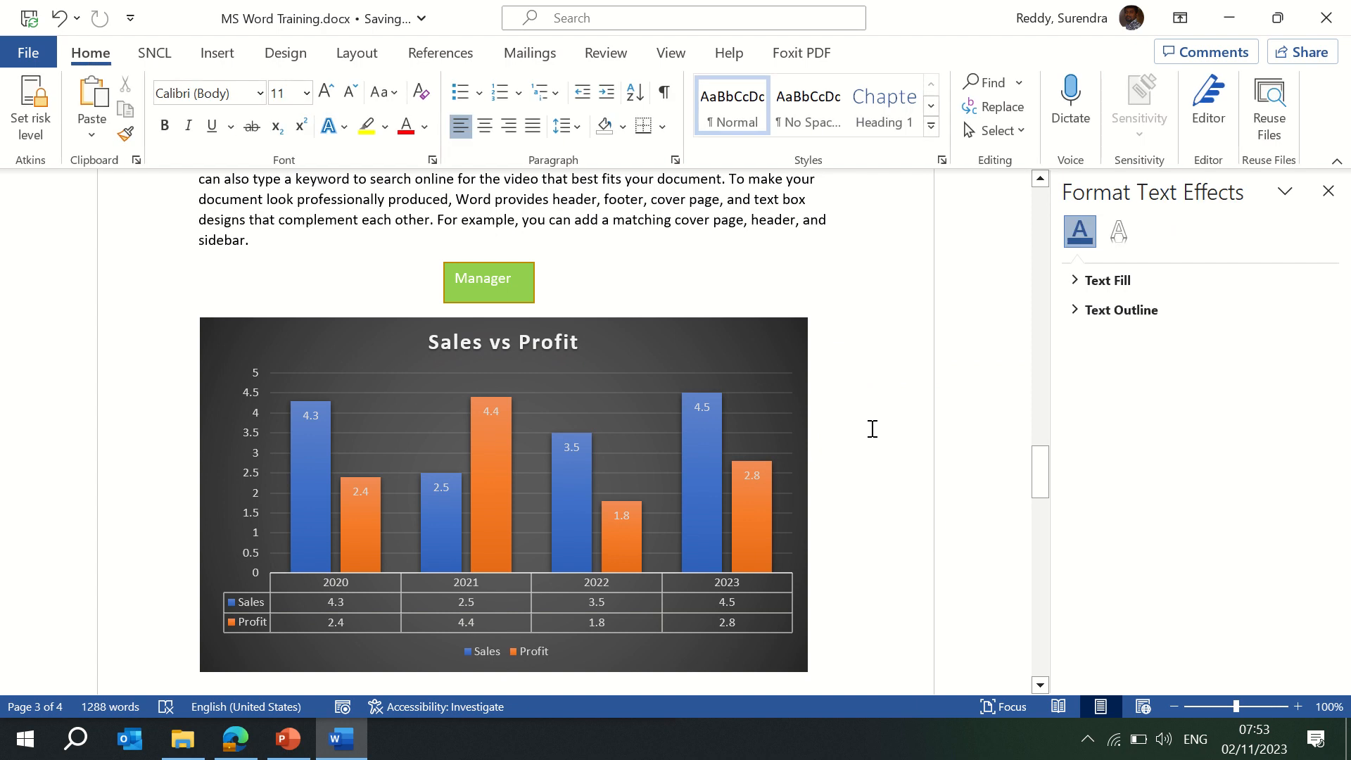
Toggle the bar value labels off and back on so the values show above the bars.
left_click(491, 593)
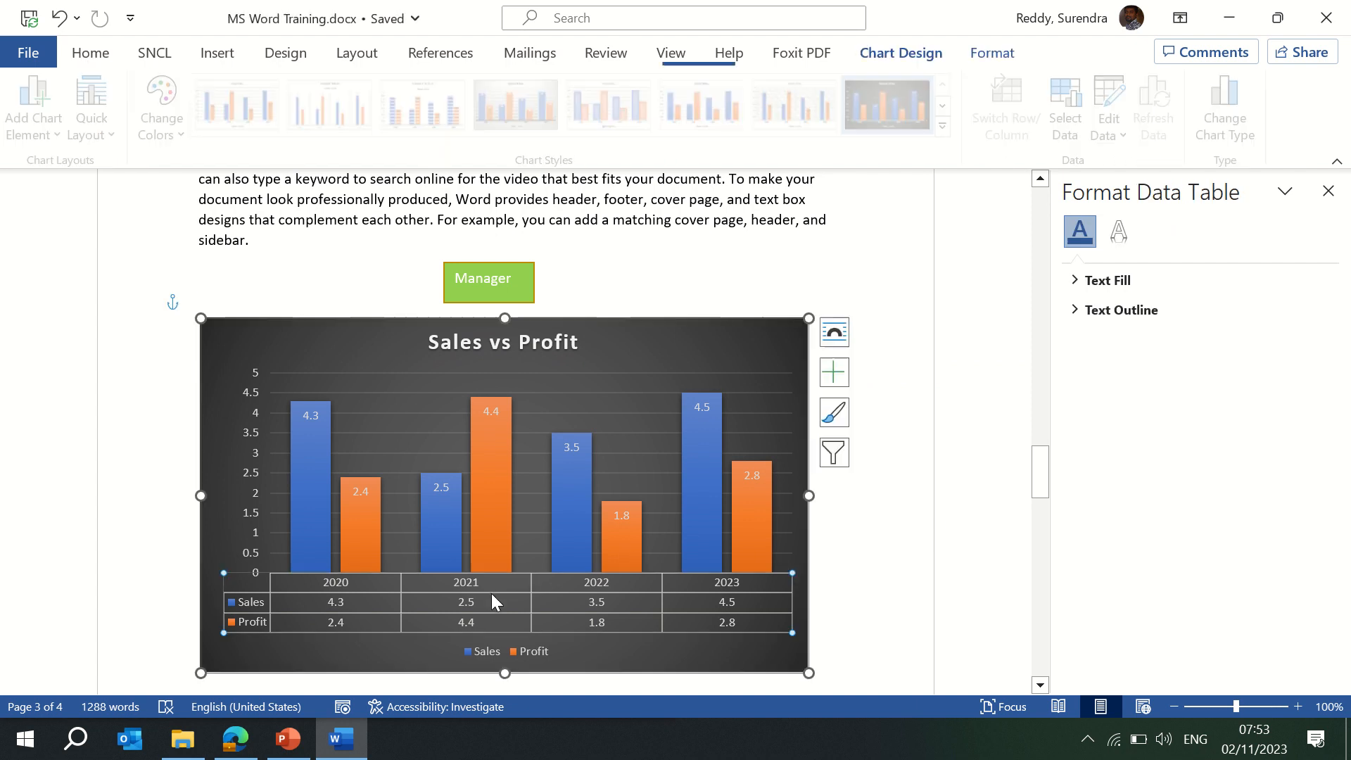
left_click(842, 371)
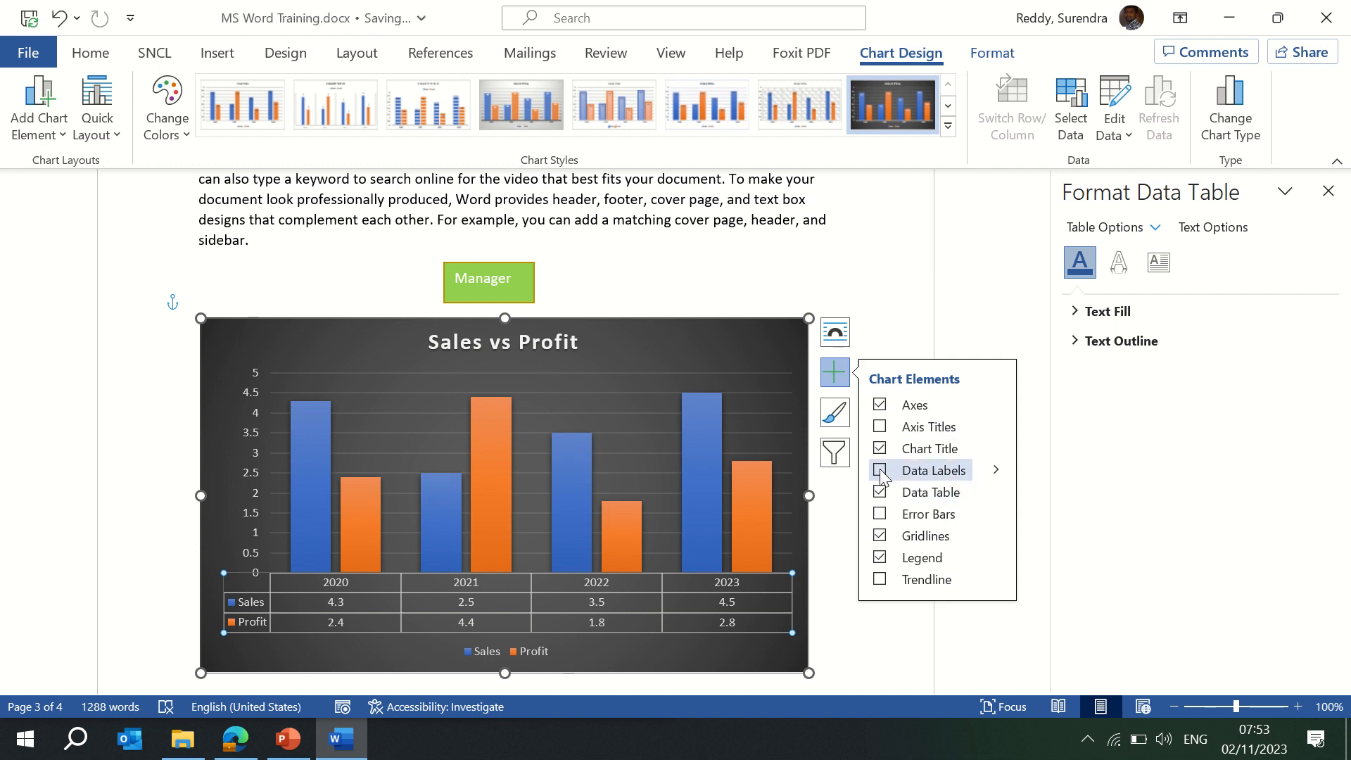
left_click(879, 469)
left_click(879, 491)
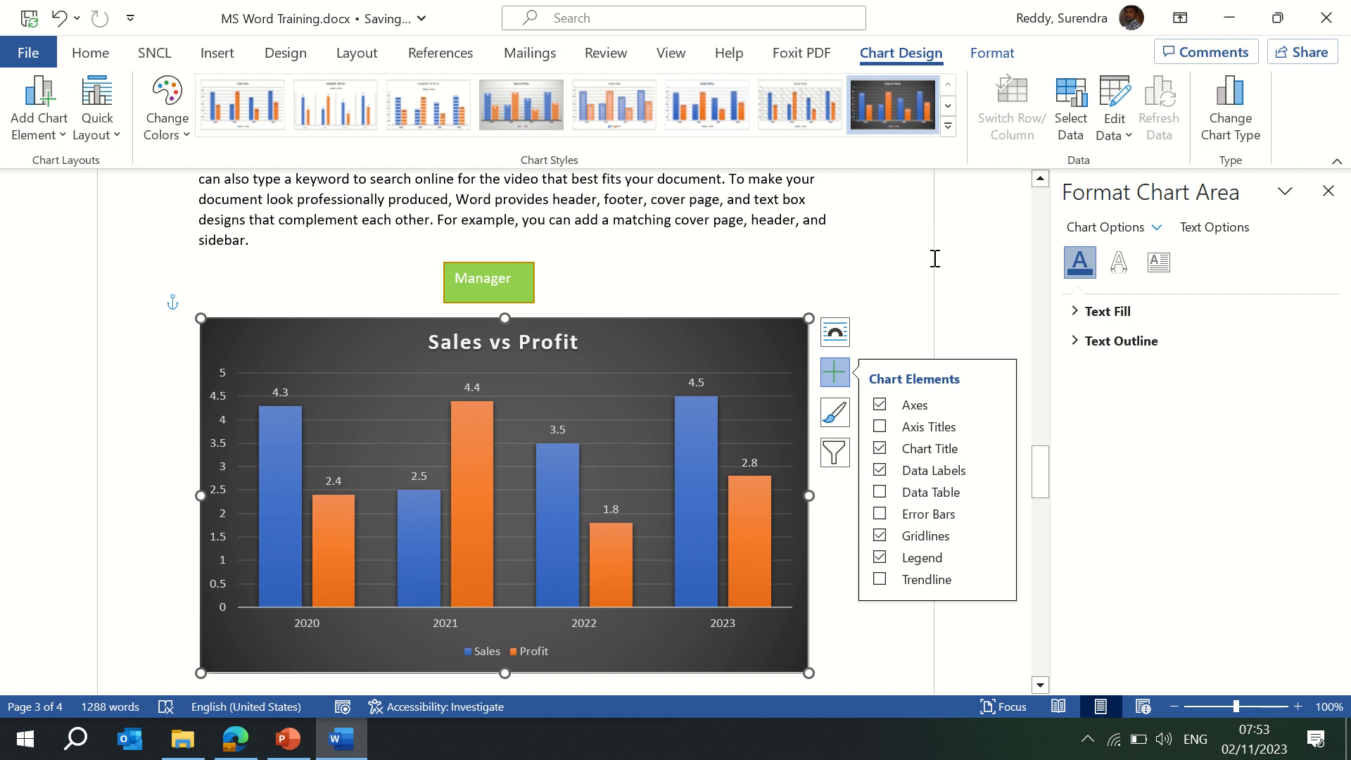
left_click(1115, 130)
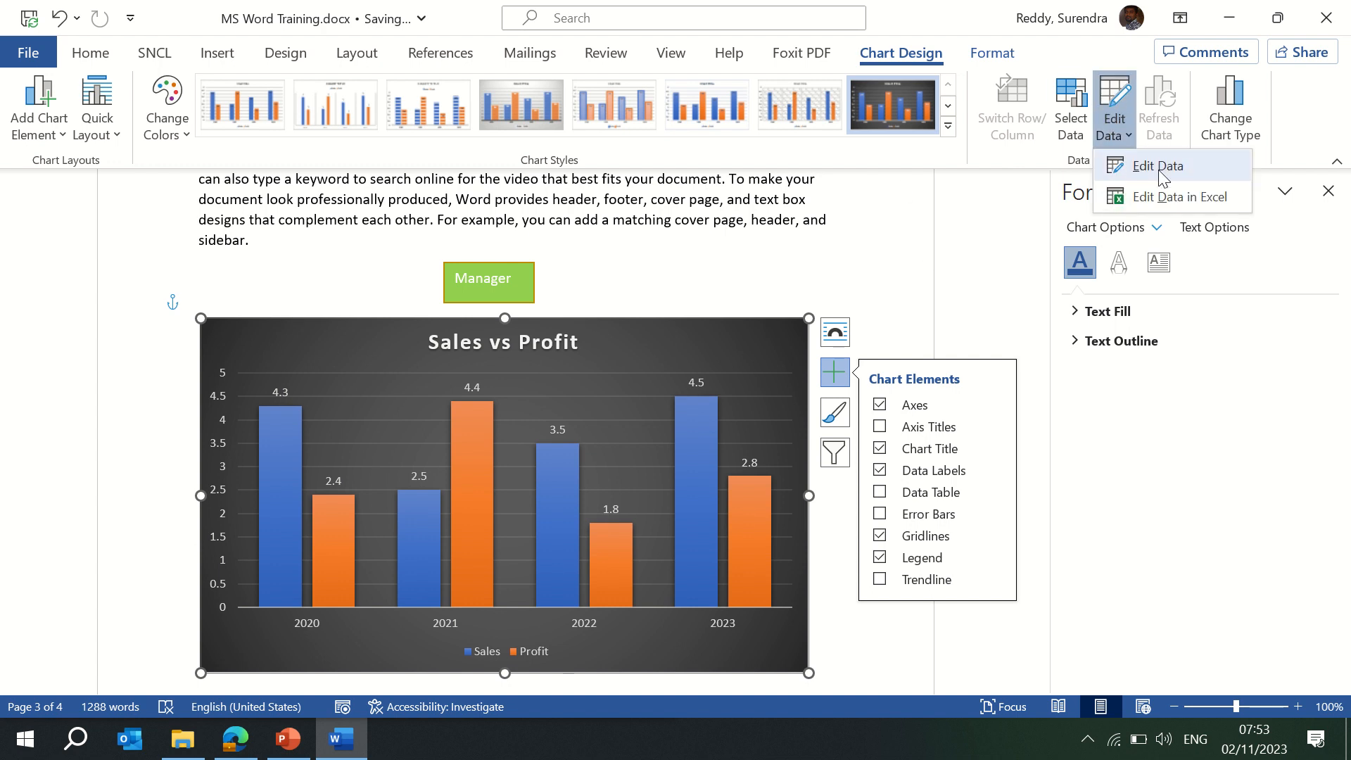
Add a 2024 row to the chart data with Sales 5.5 and Profit 4.5.
left_click(1158, 169)
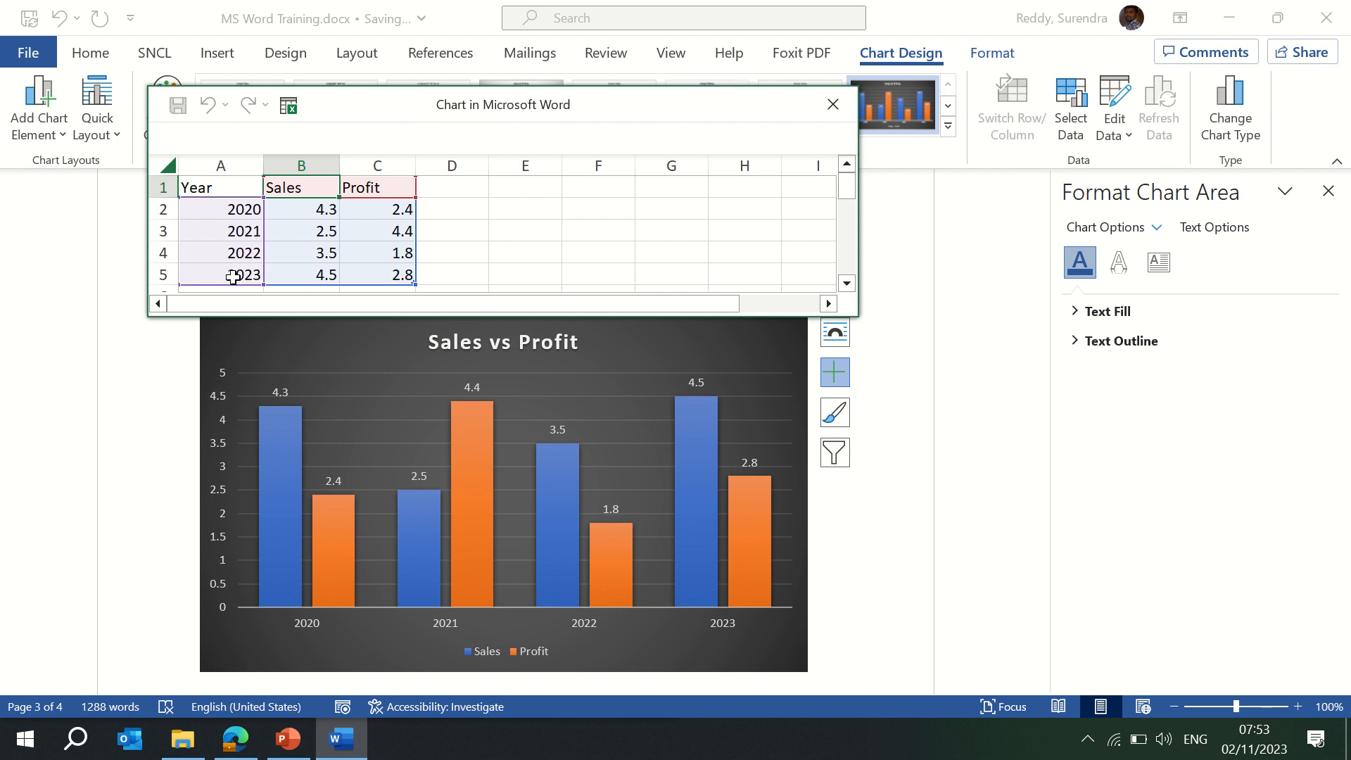
left_click(232, 277)
key("Down")
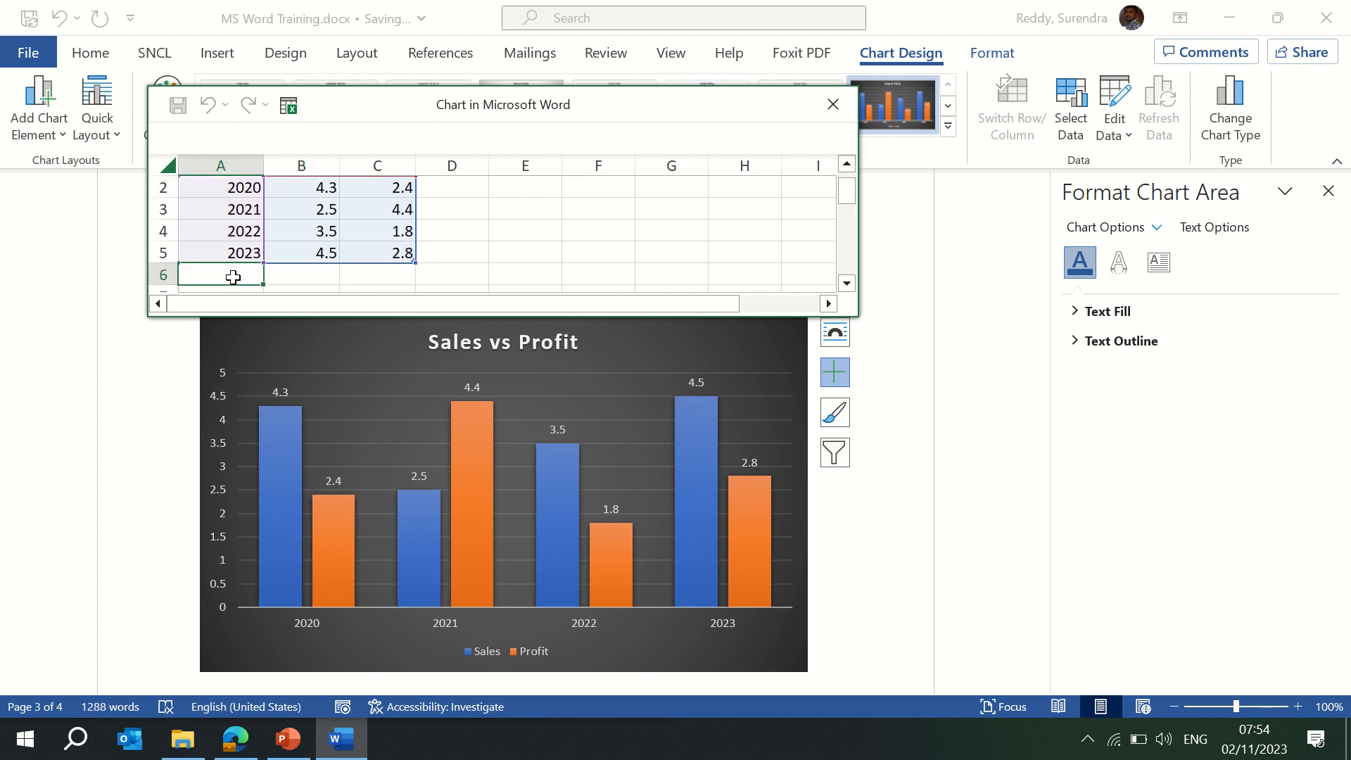
type("2024")
key("Tab")
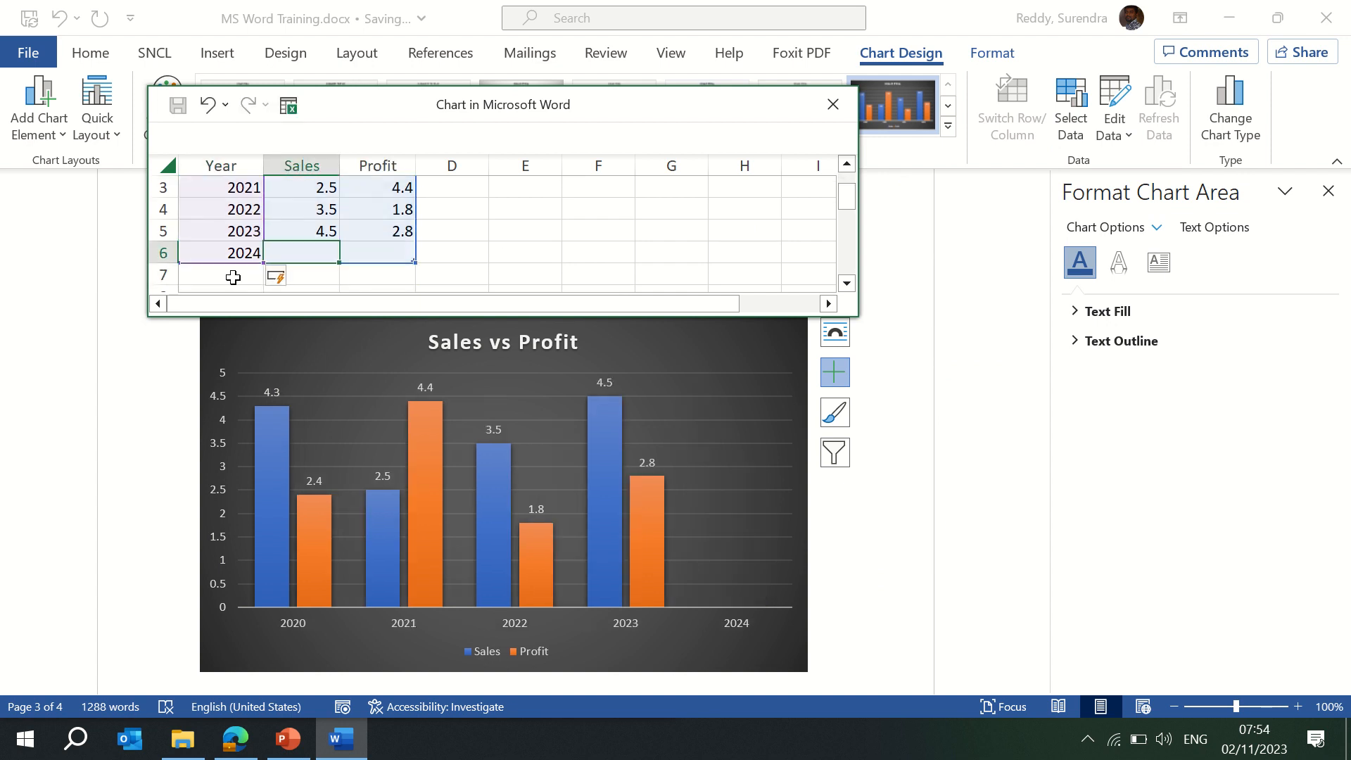
type("5")
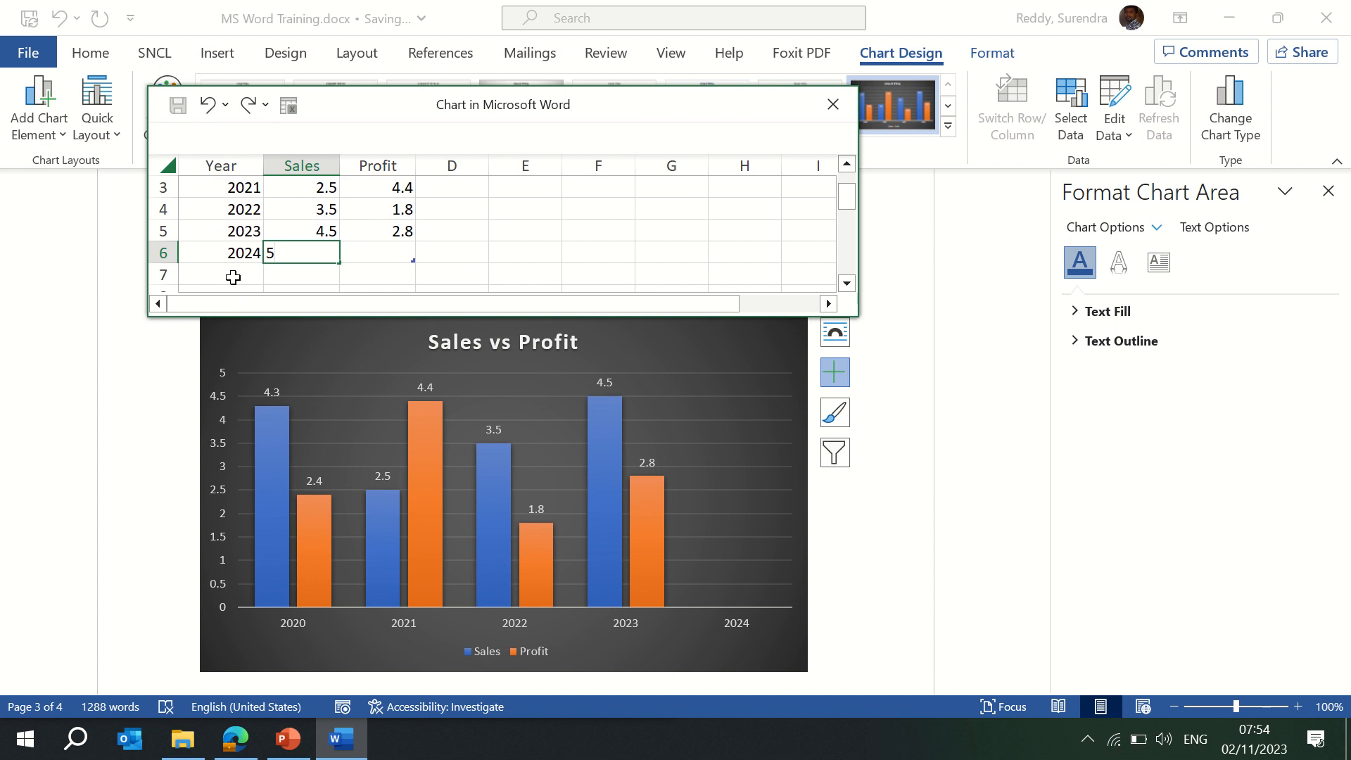
type(".5")
key("Tab")
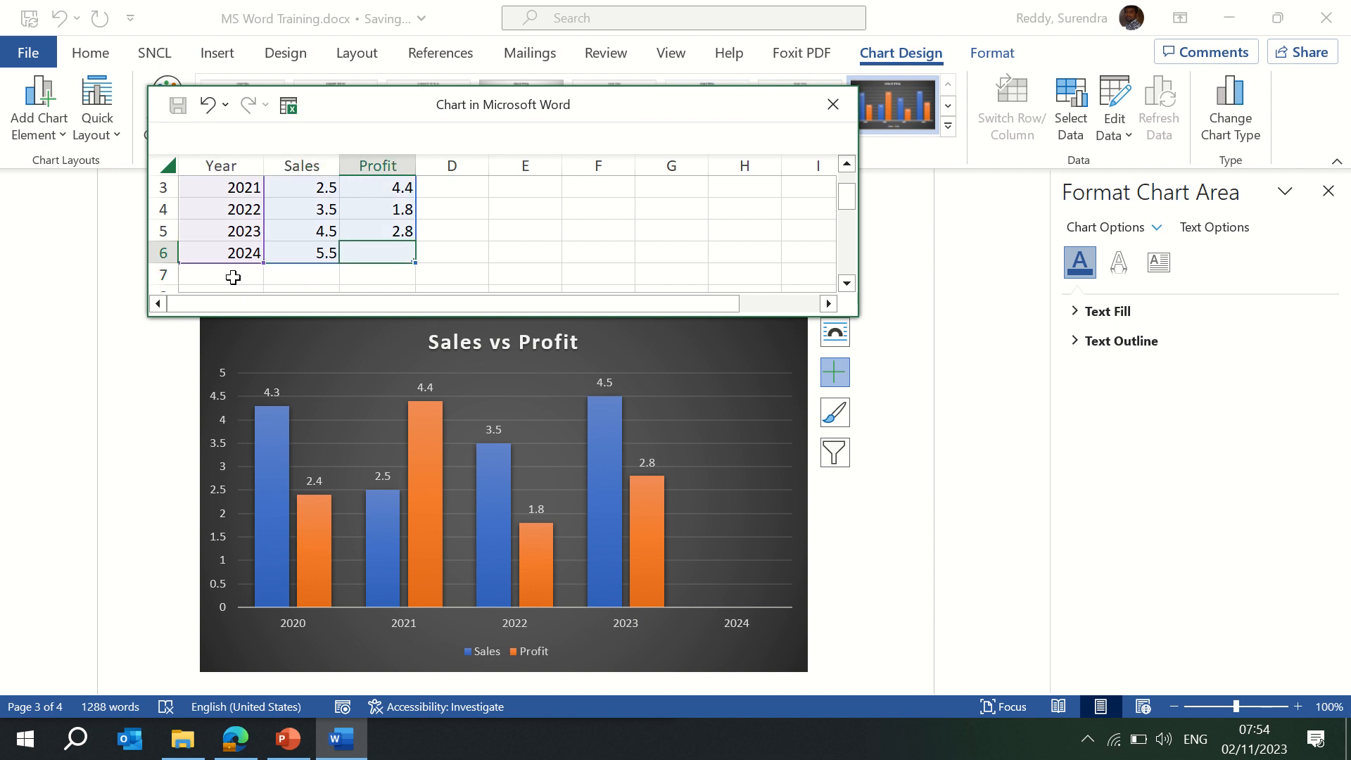
type("4.5")
key("Return")
key("Up")
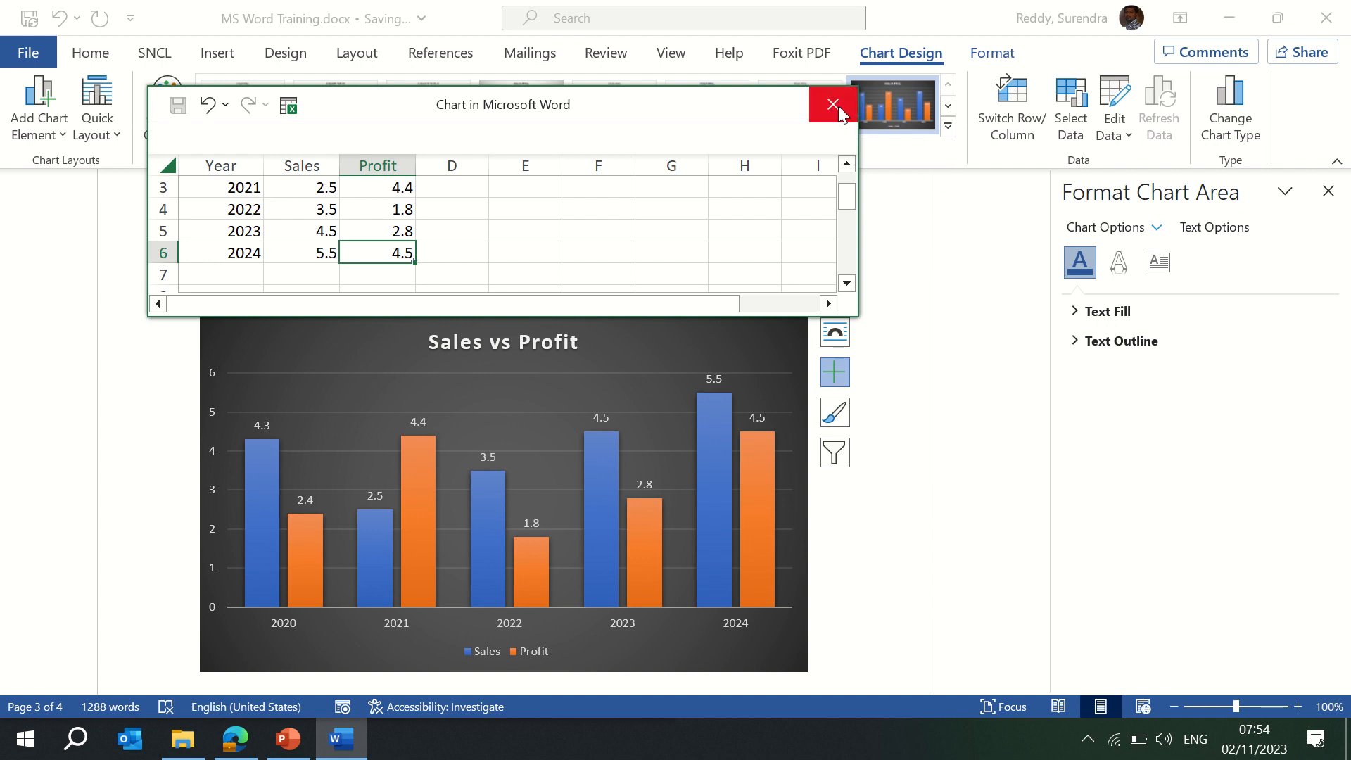
Swap rows and columns, close the data sheet, then undo the swap.
left_click(1027, 125)
left_click(1026, 125)
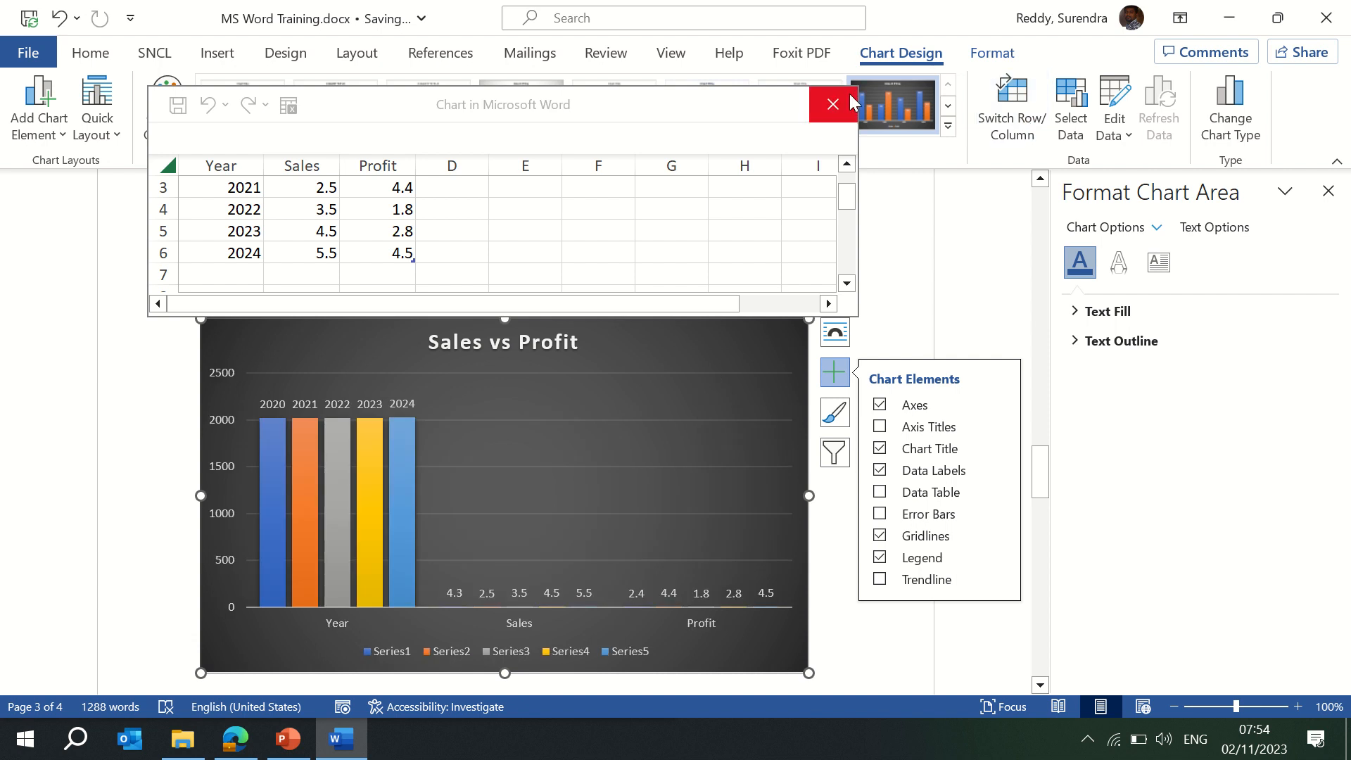
left_click(832, 104)
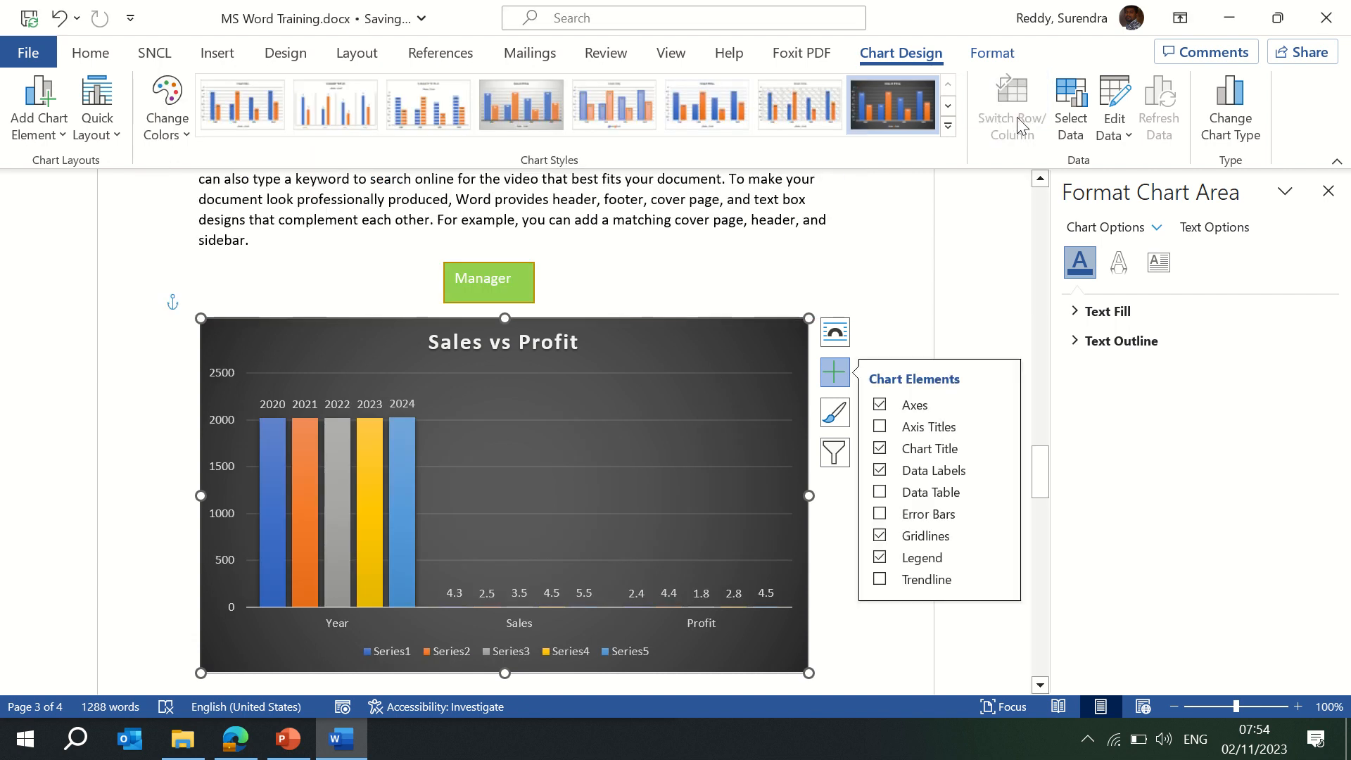
key("ctrl+z")
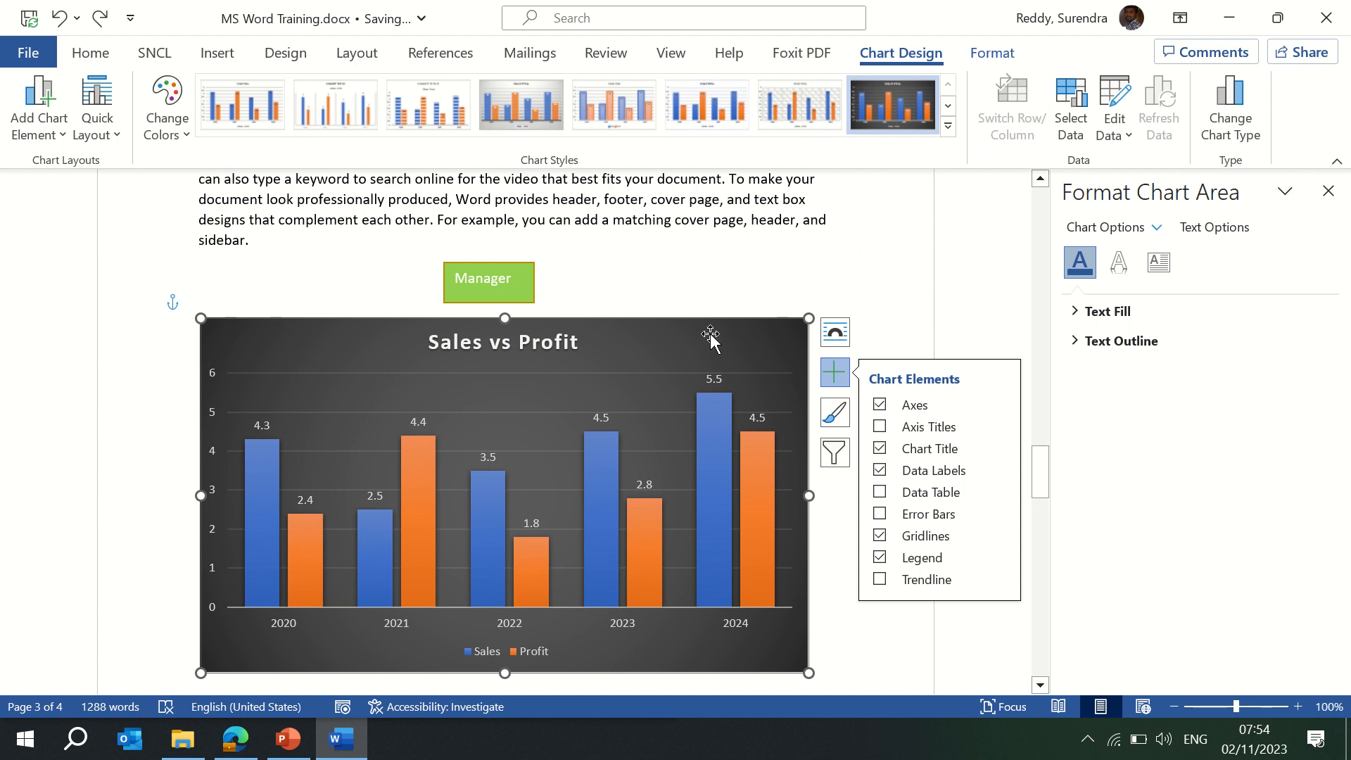
Change the chart type to Pie.
left_click(1235, 141)
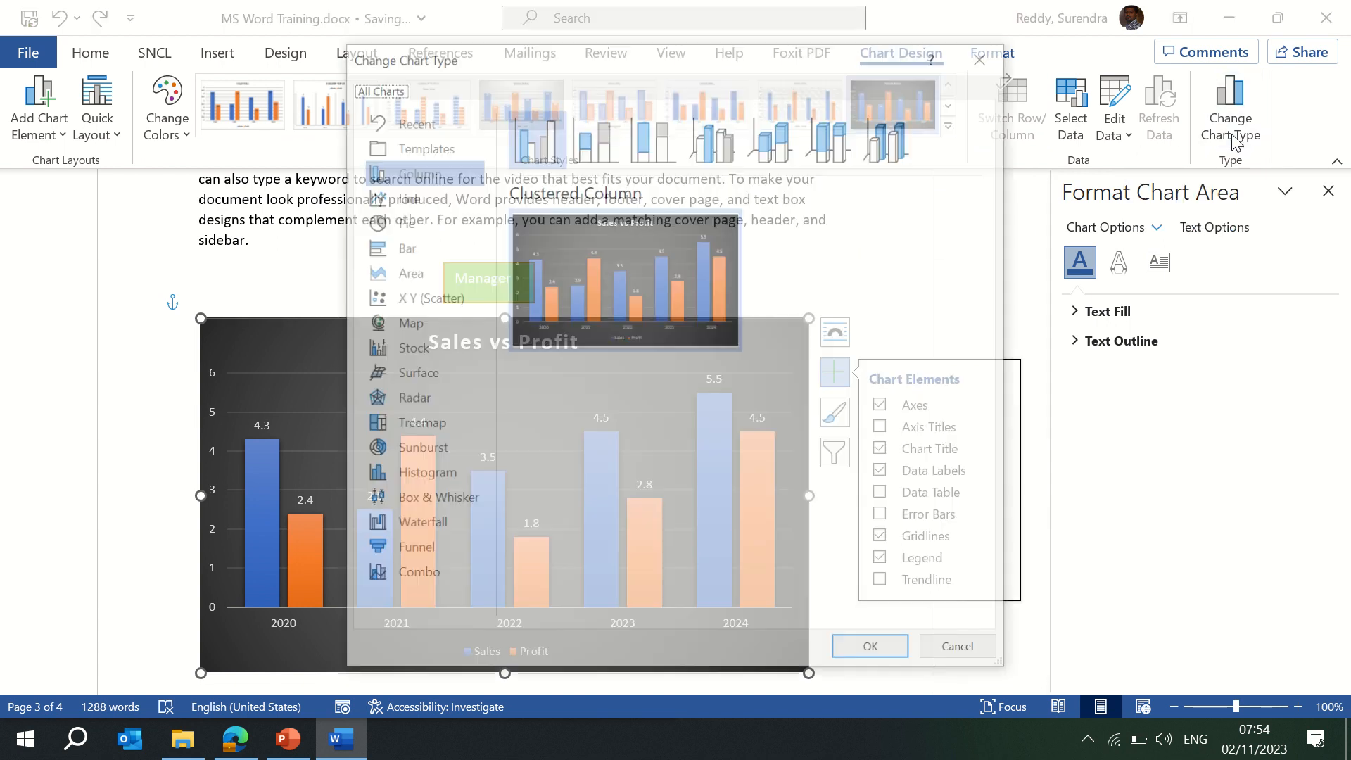
left_click(402, 221)
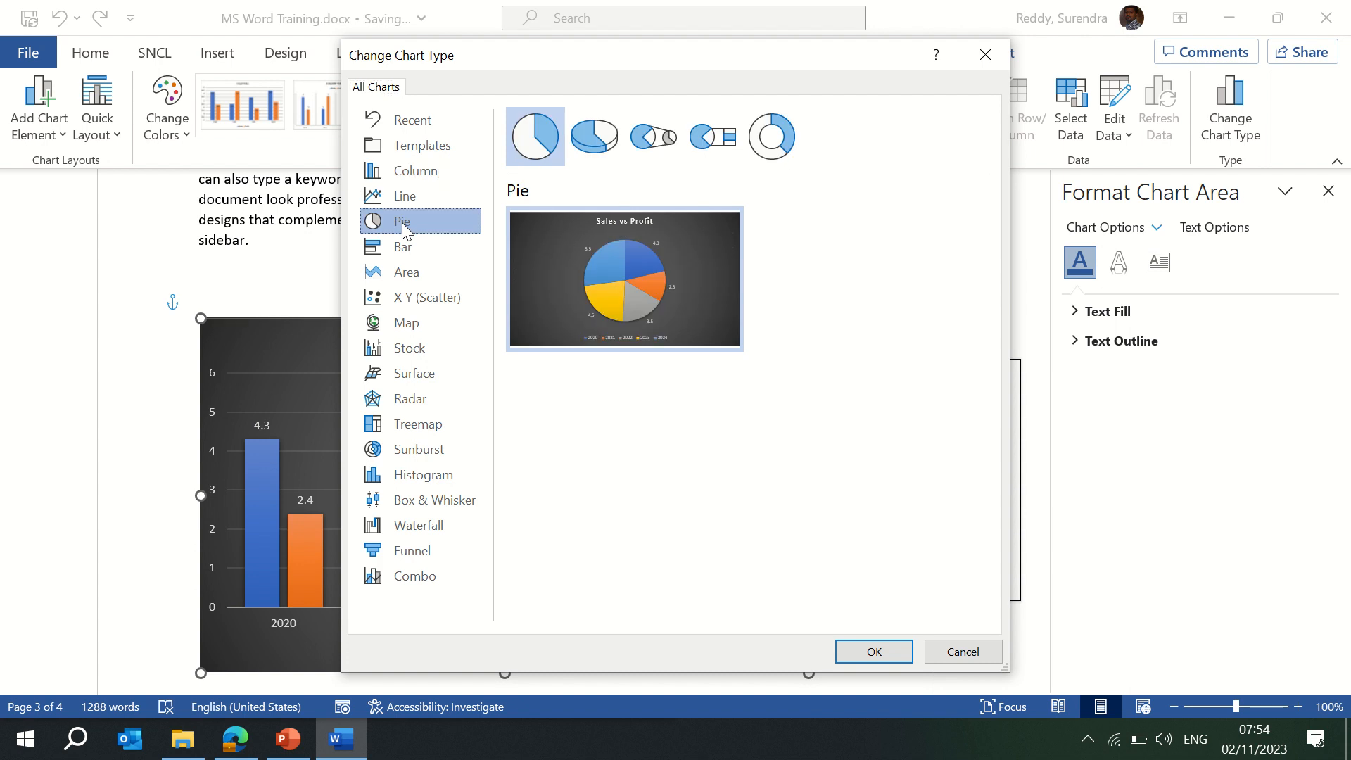
left_click(874, 651)
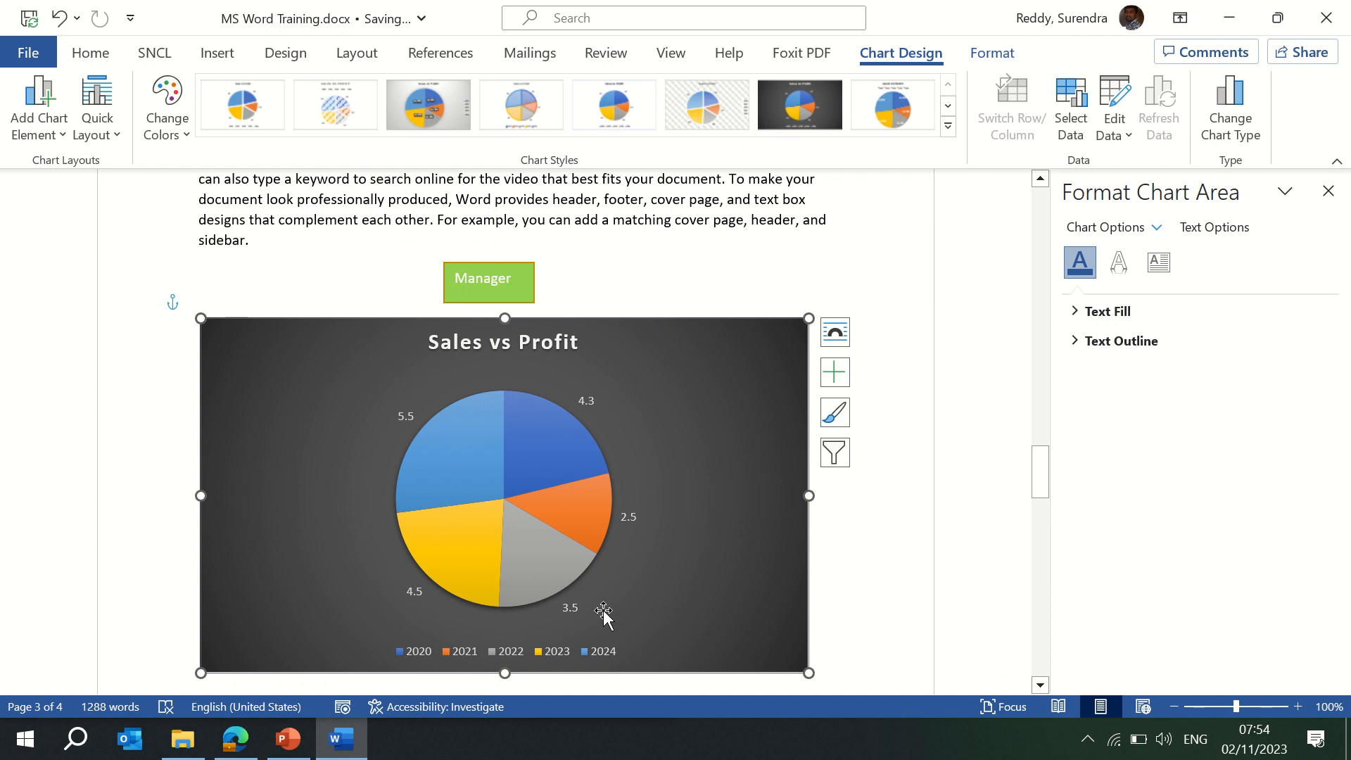
Try several pie styles, settling on the grey gradient style with a side legend.
left_click(948, 128)
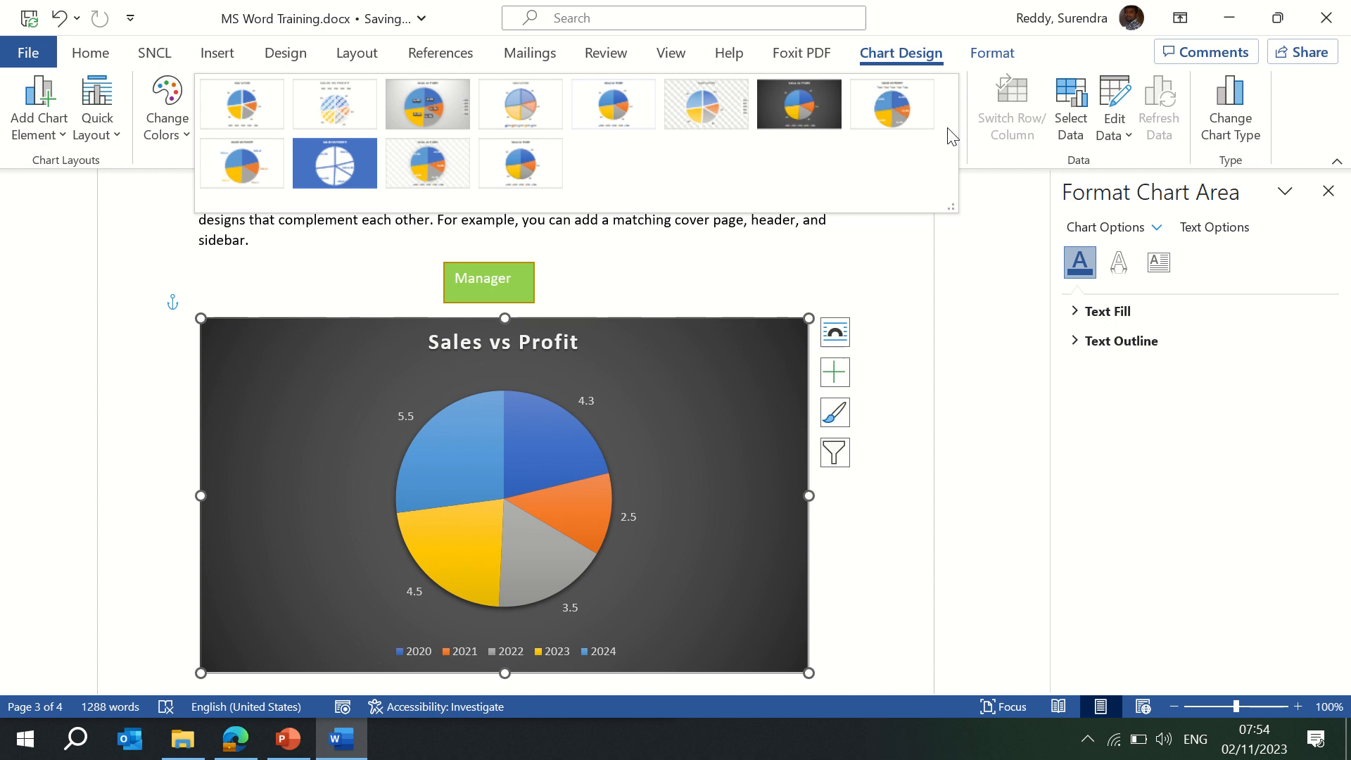
left_click(309, 167)
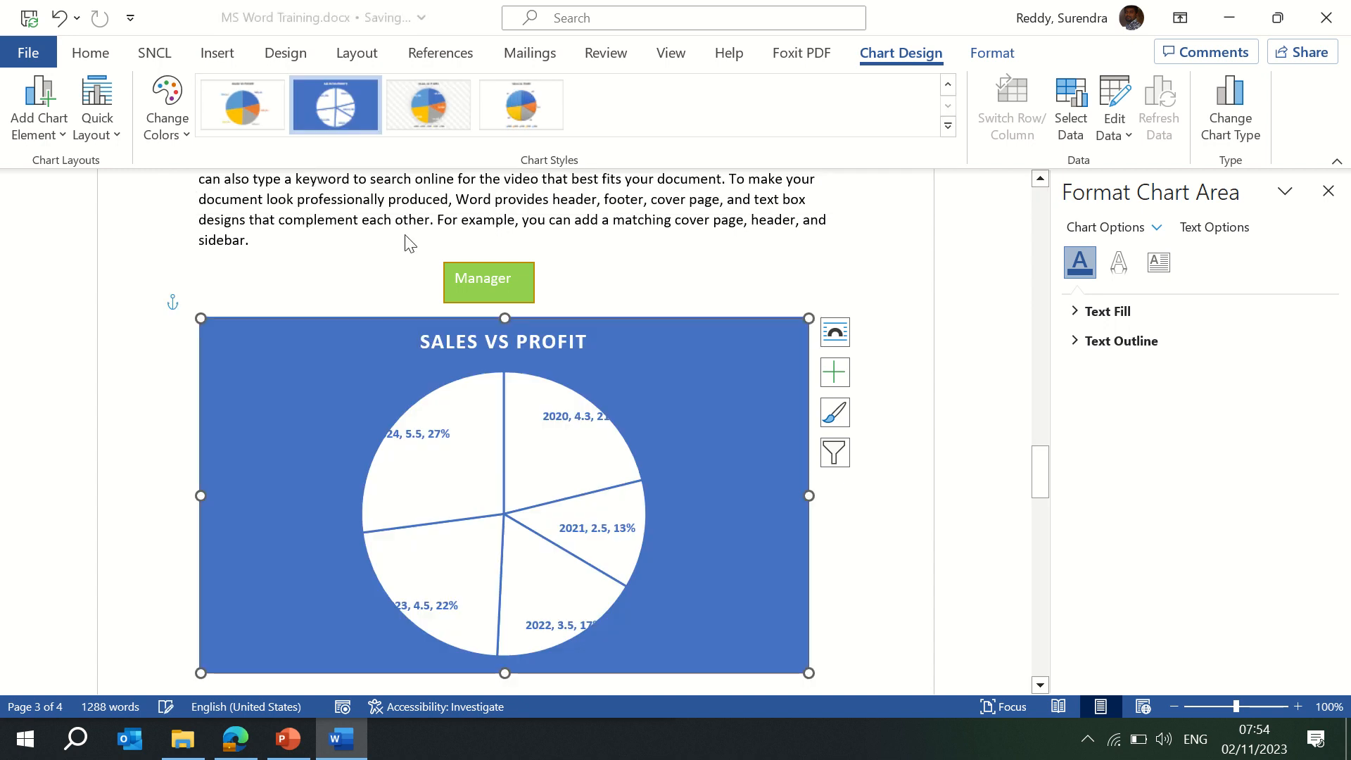
left_click(425, 125)
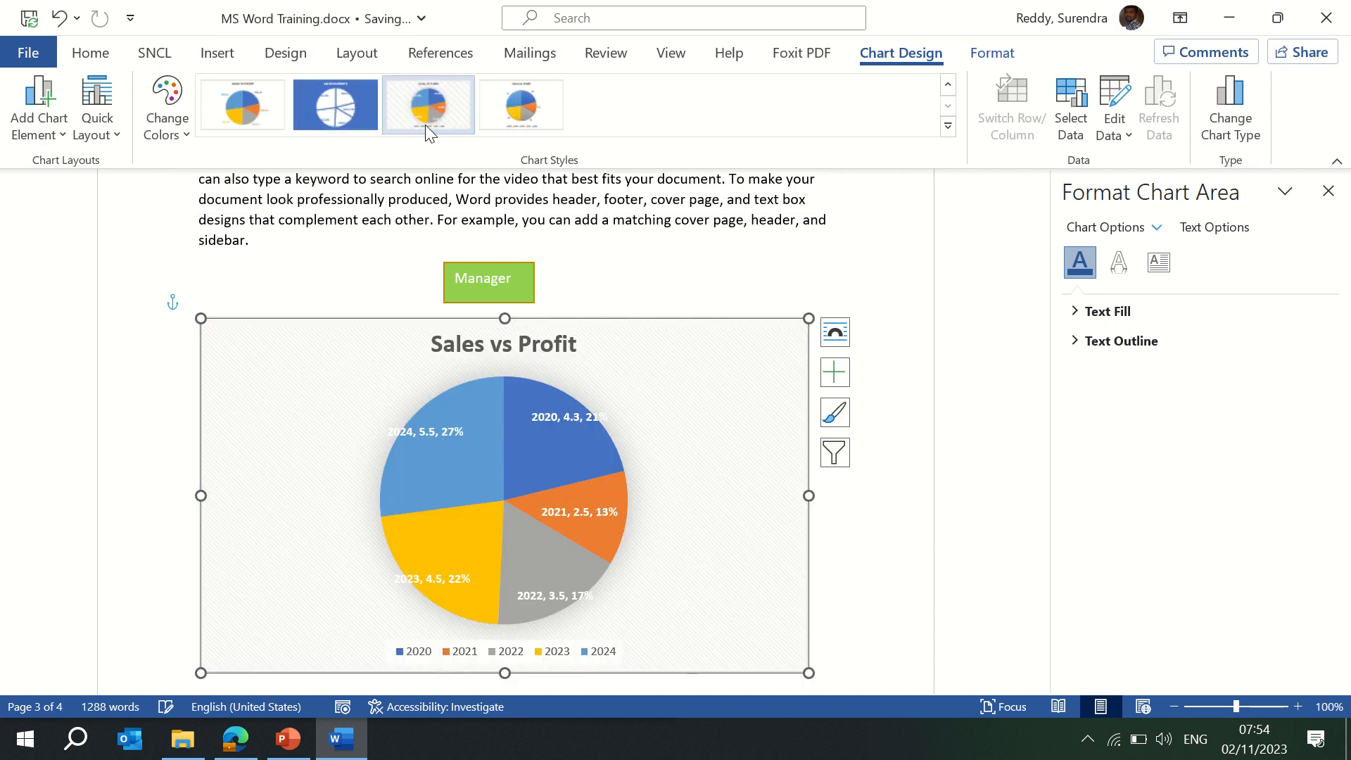
left_click(521, 108)
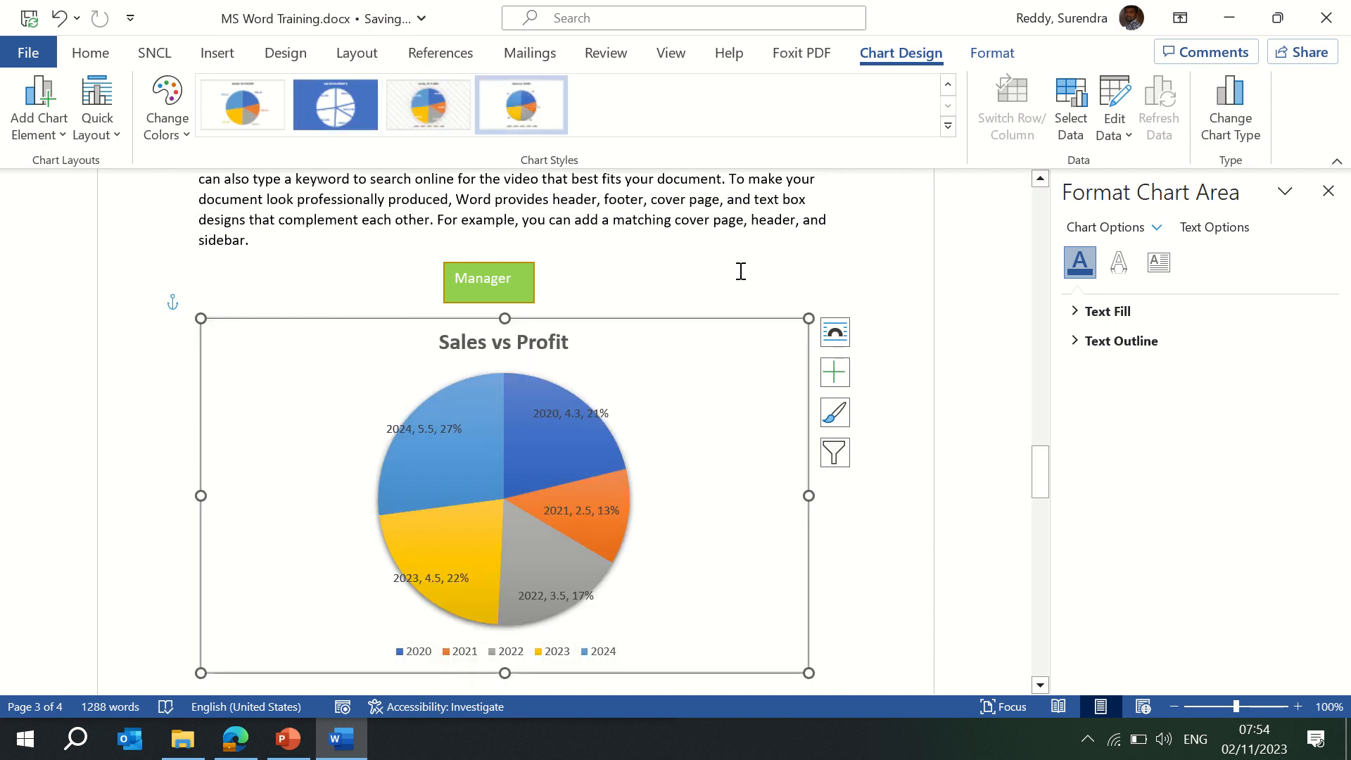
left_click(948, 126)
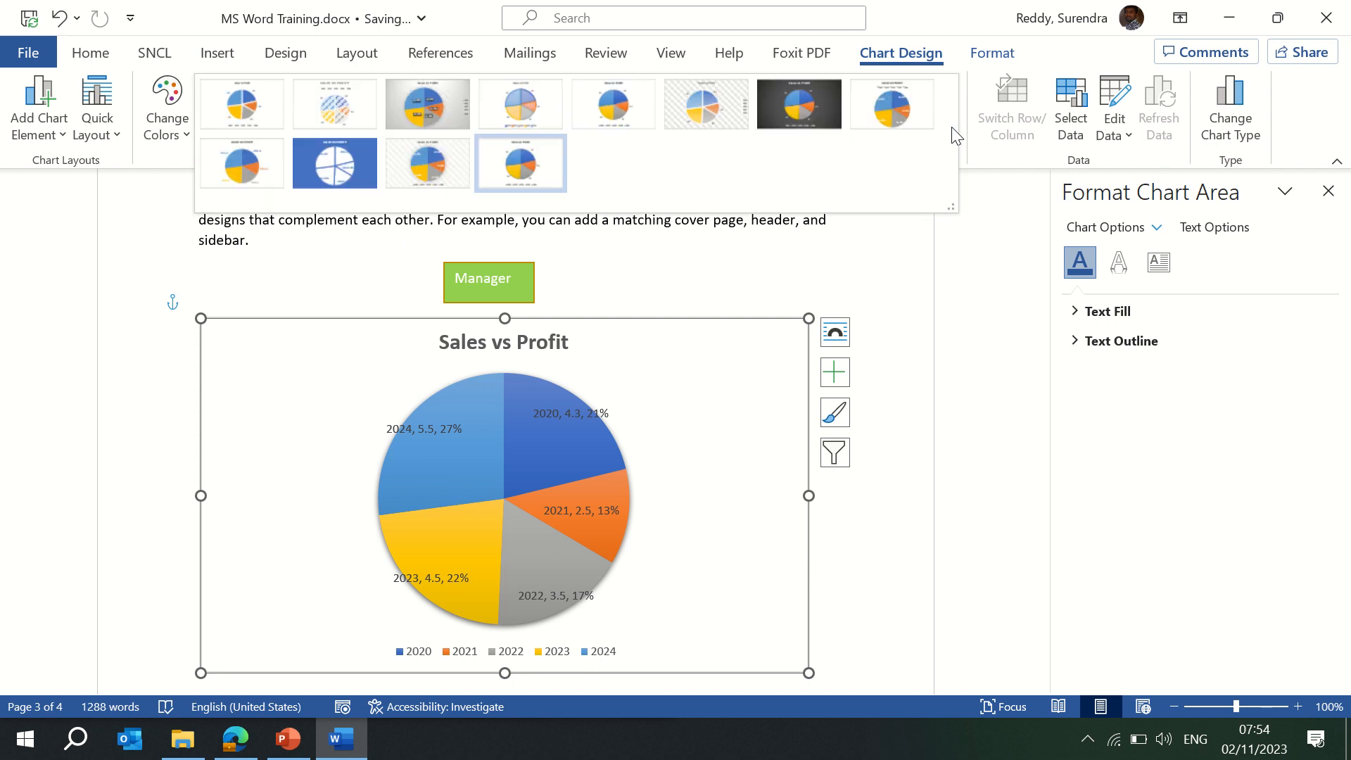
left_click(398, 108)
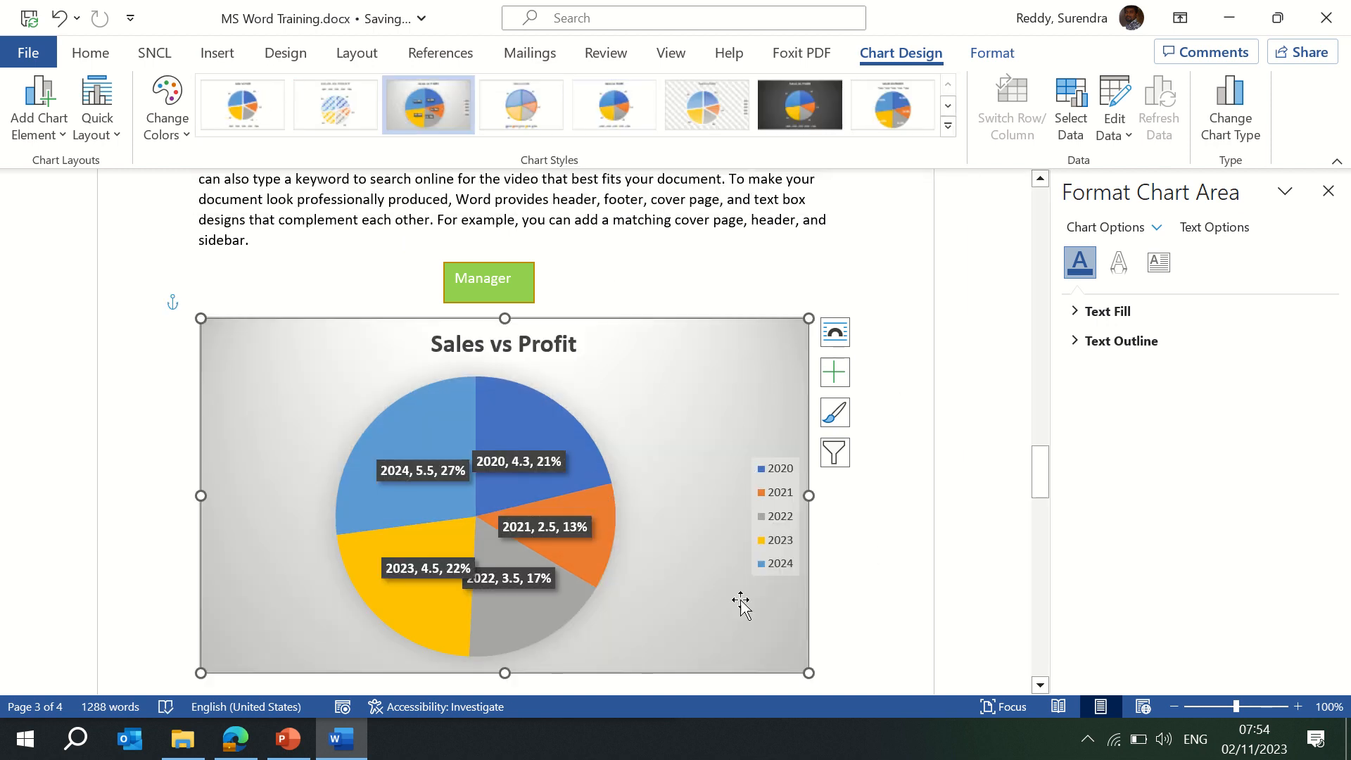
Fill the chart area with a yellow shape style, then place the cursor above the chart.
left_click(983, 58)
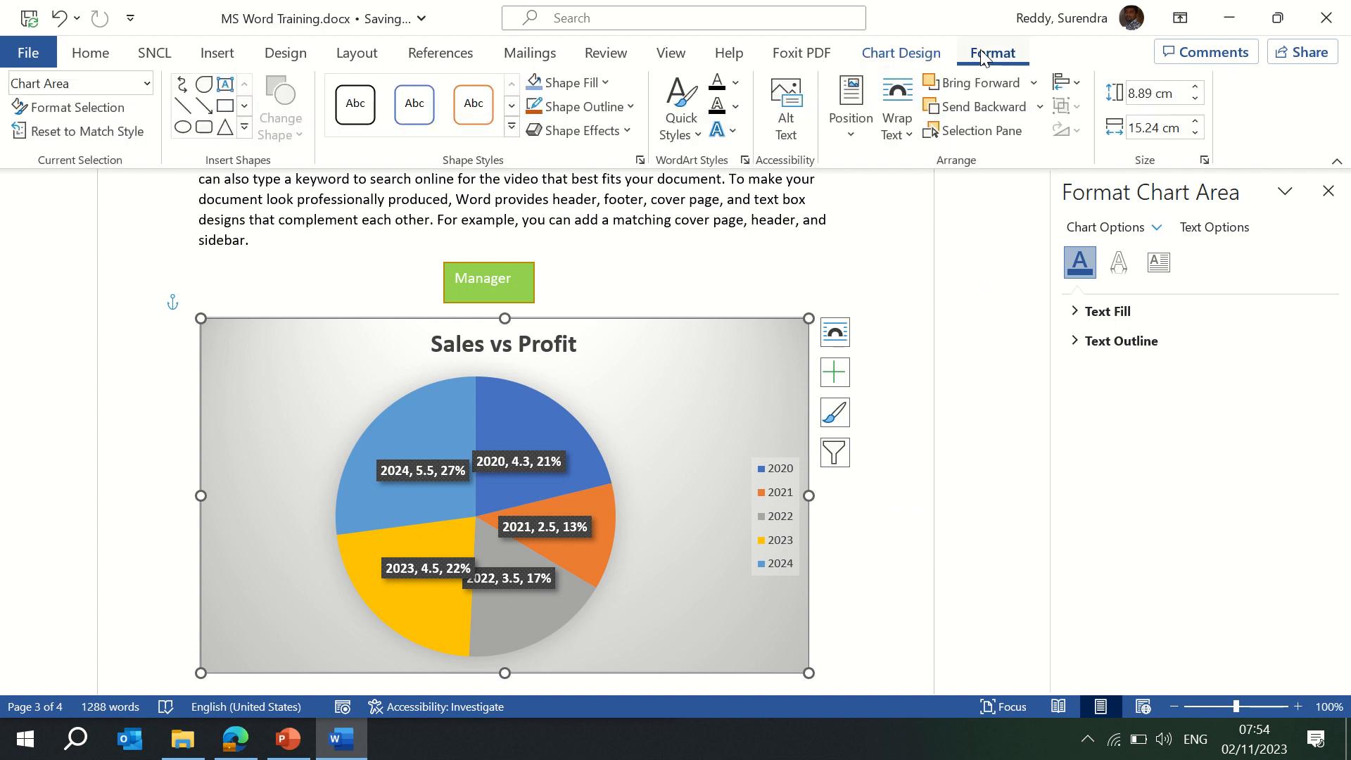
left_click(474, 107)
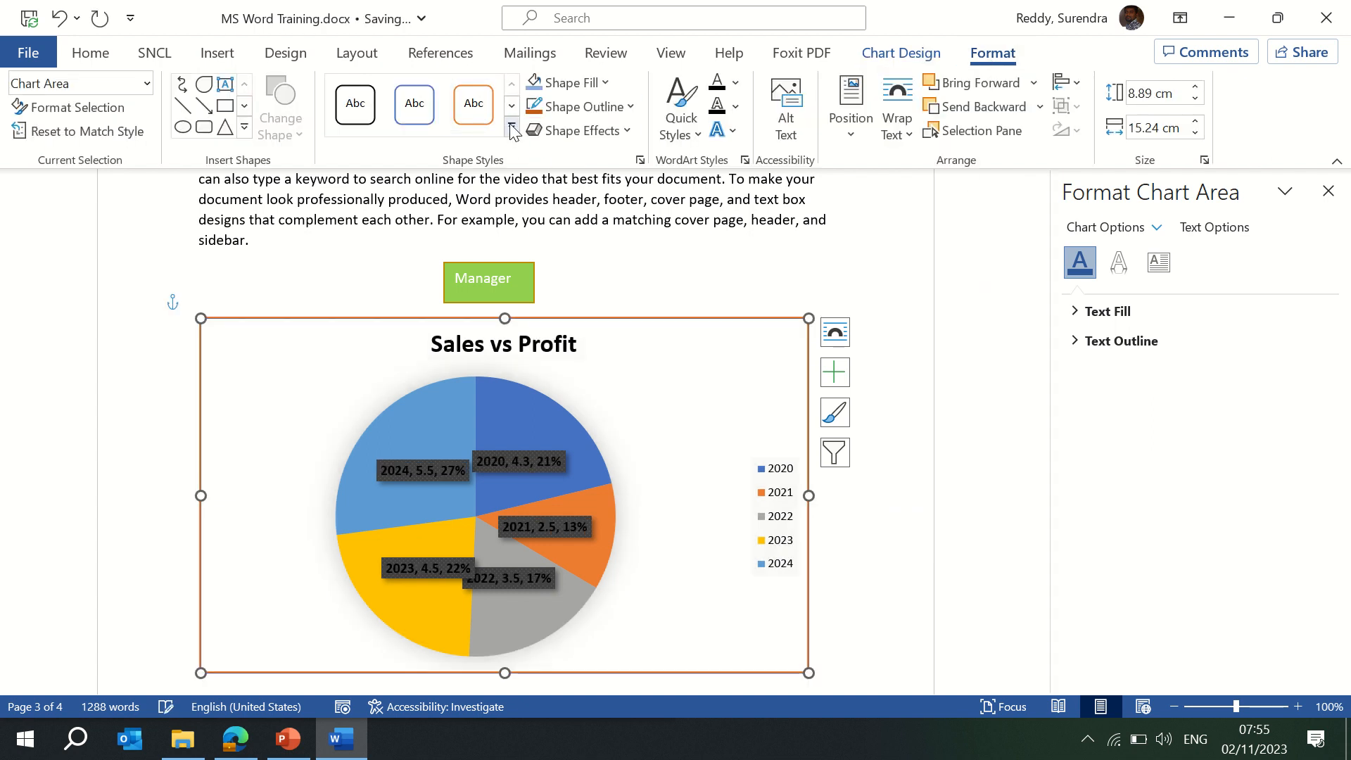
left_click(511, 126)
left_click(476, 219)
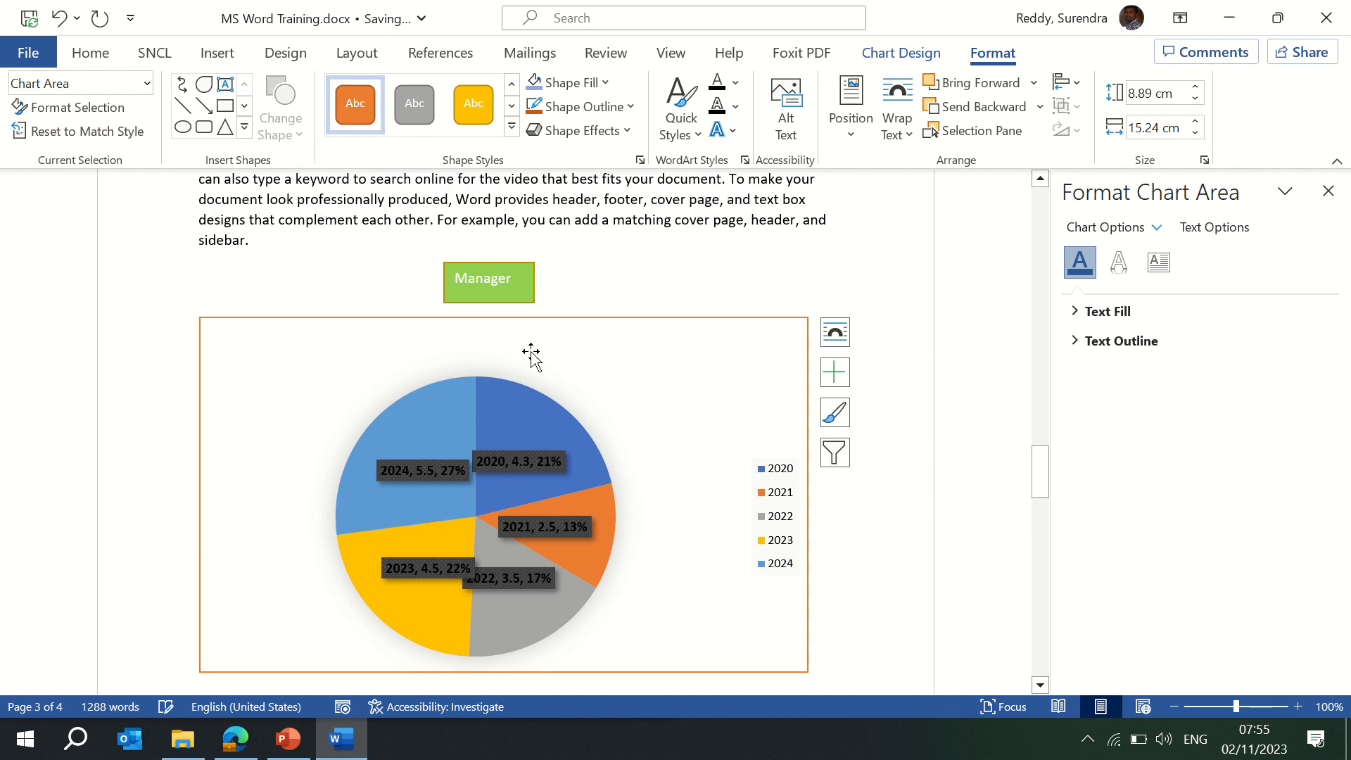
left_click(492, 118)
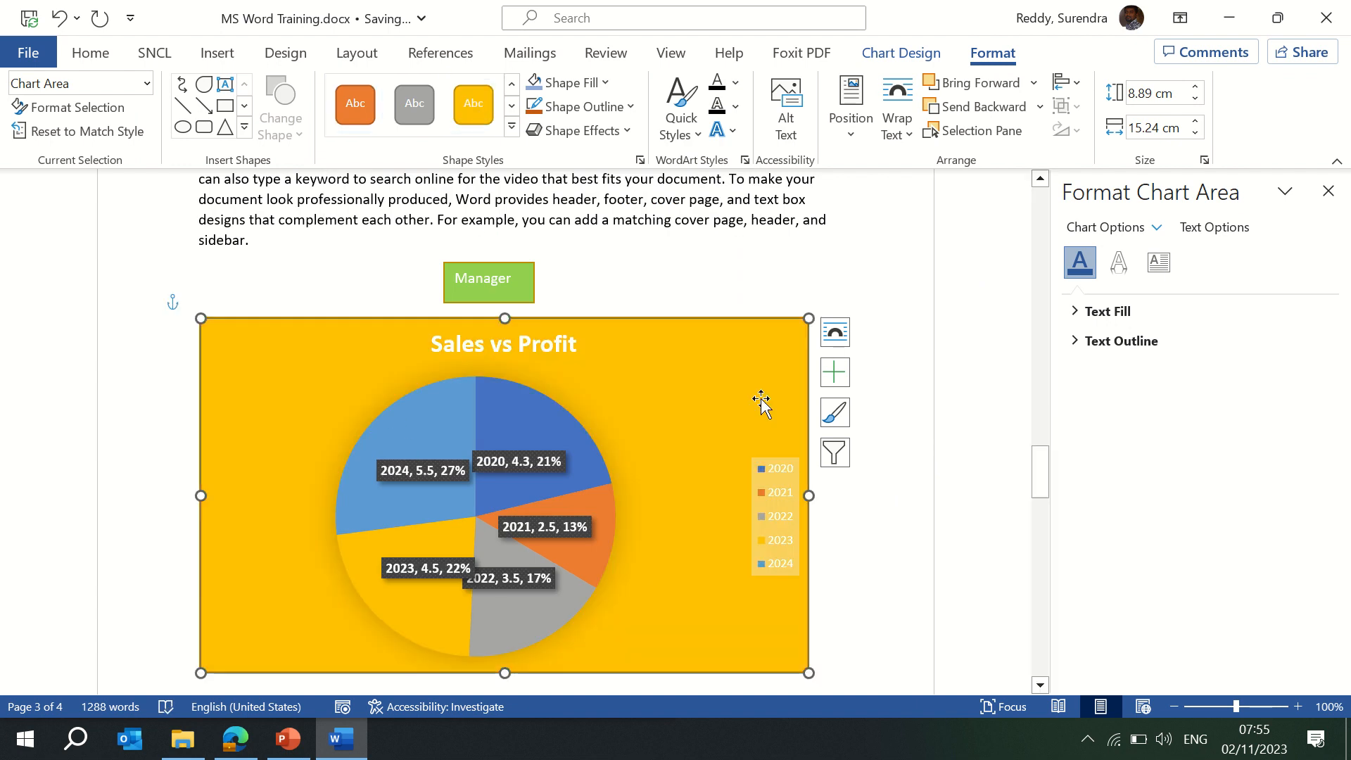
left_click(891, 549)
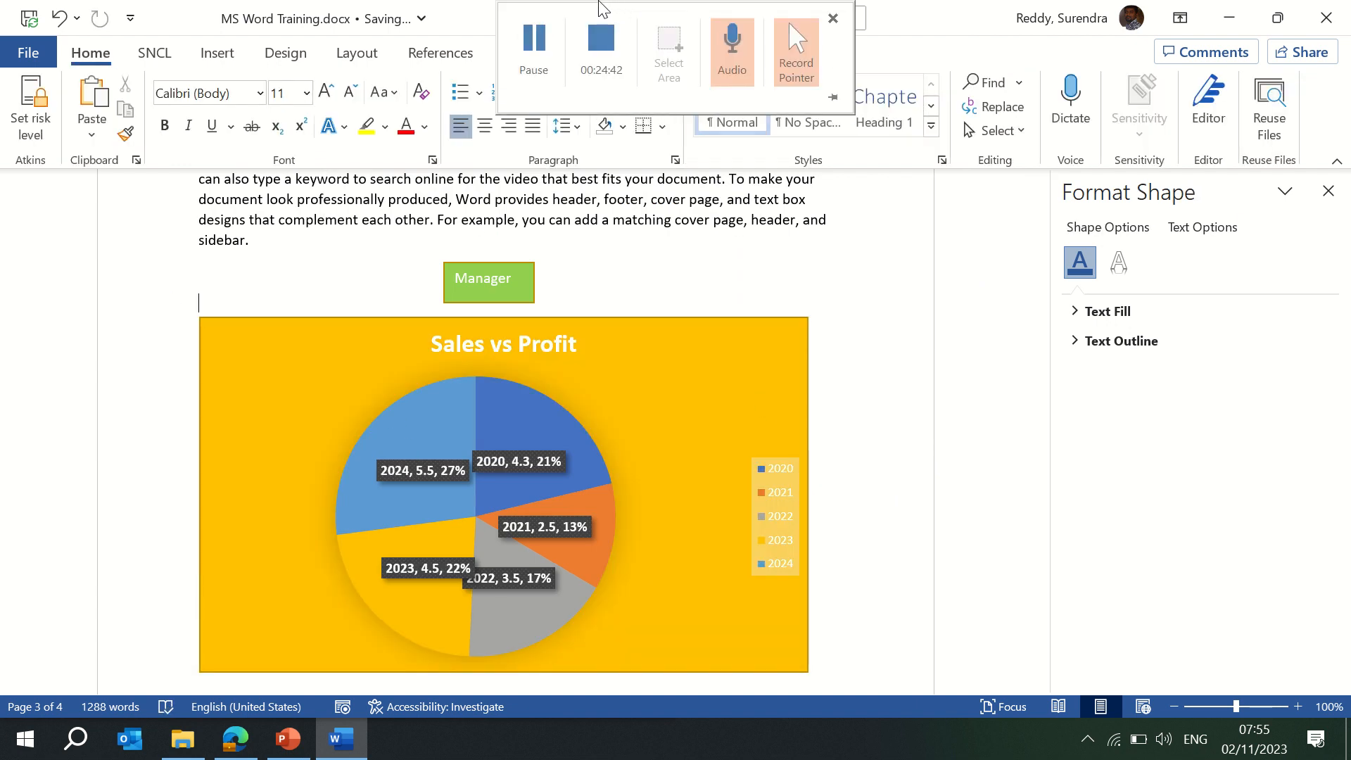
left_click(852, 350)
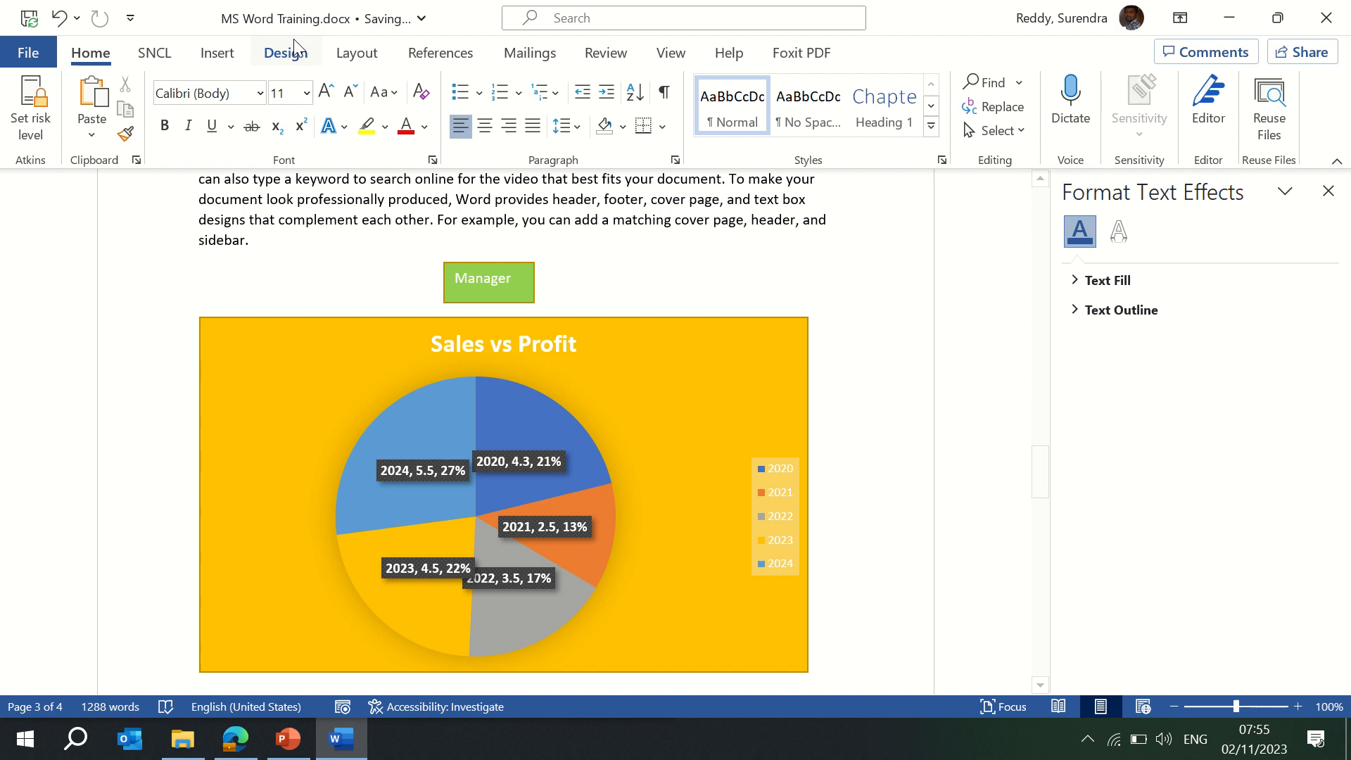
left_click(208, 63)
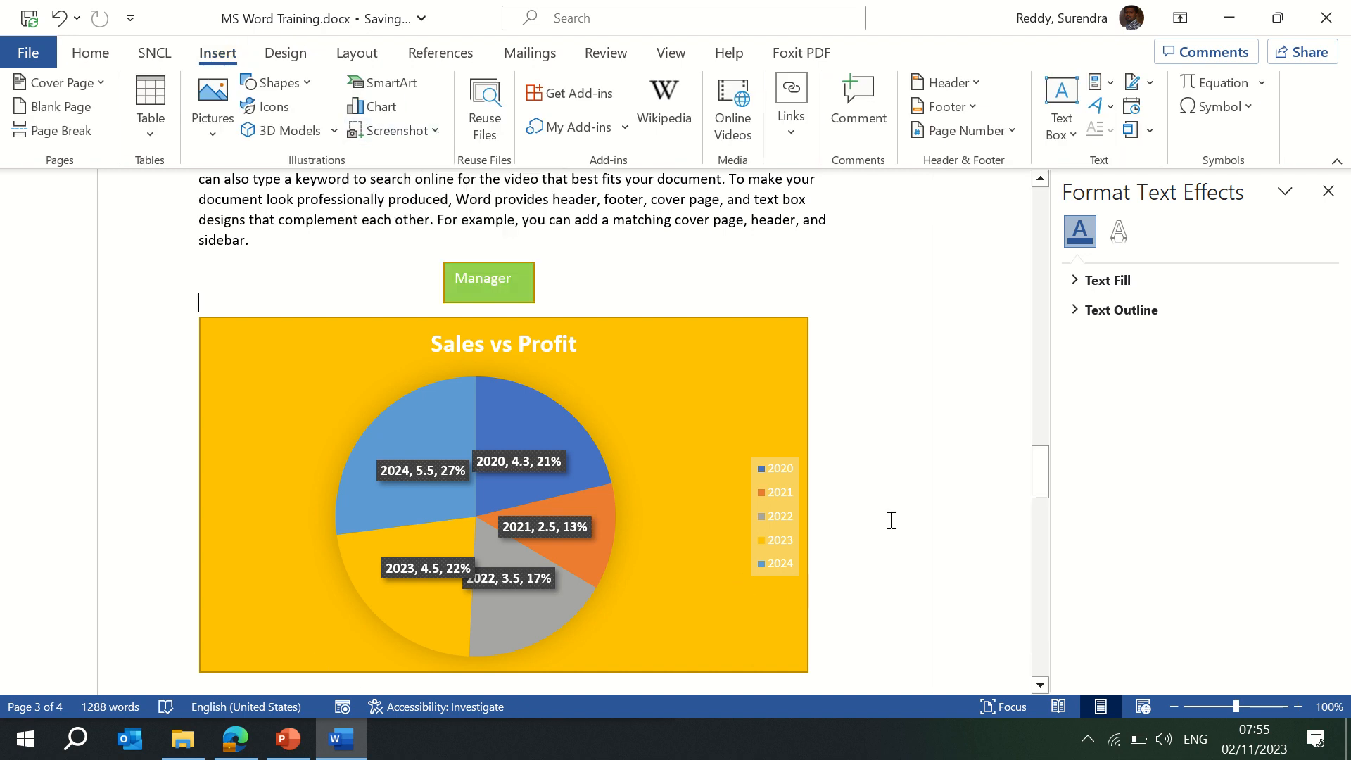
Insert a screenshot of the Edge browser window showing the Infosys image search.
scroll(891, 521, "down", 20)
scroll(891, 521, "up", 13)
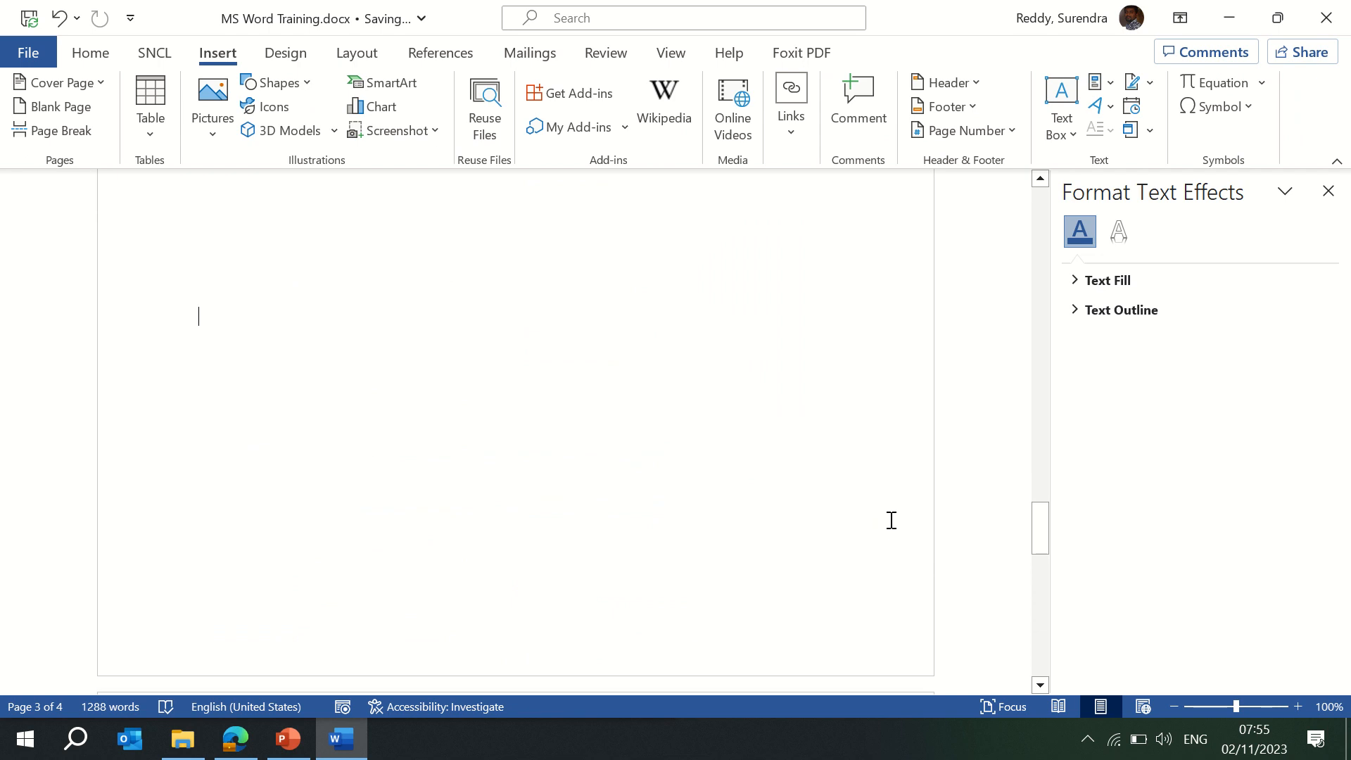
left_click(437, 133)
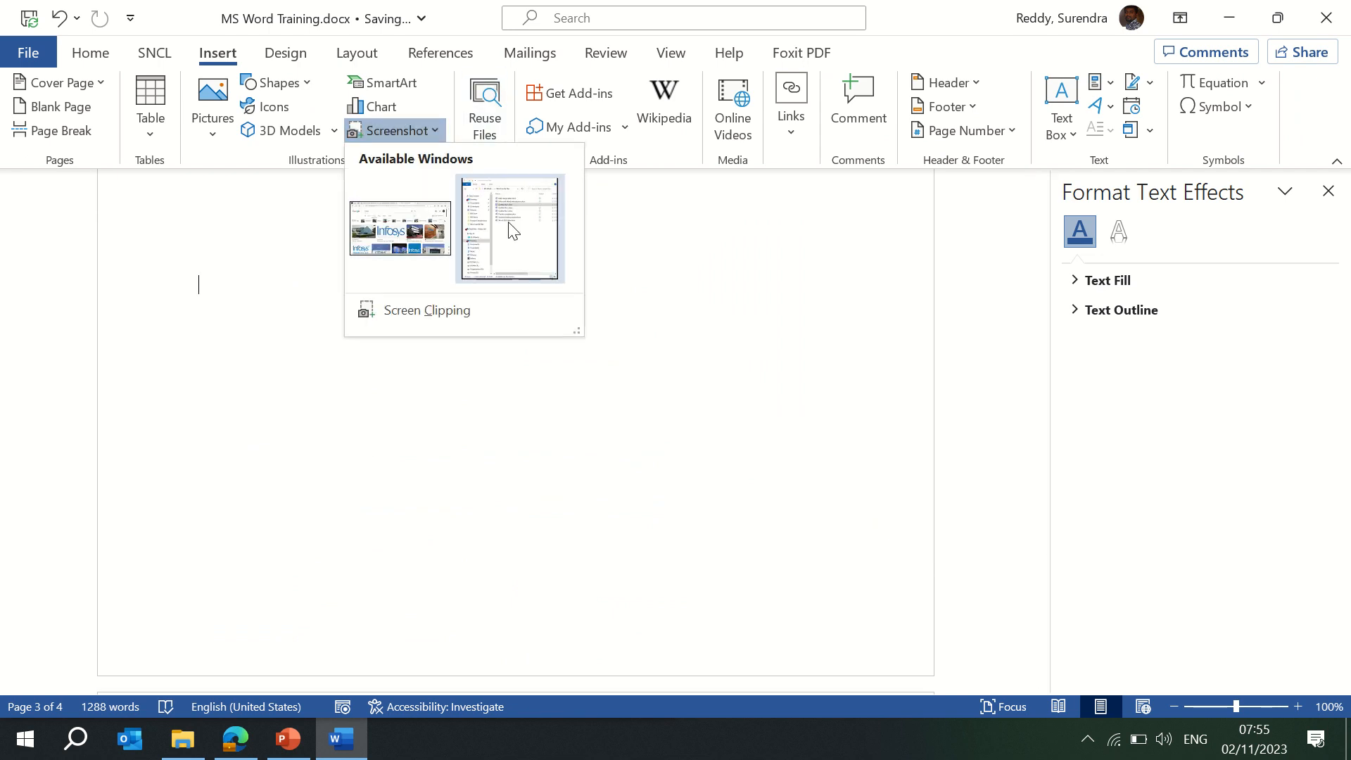
left_click(398, 230)
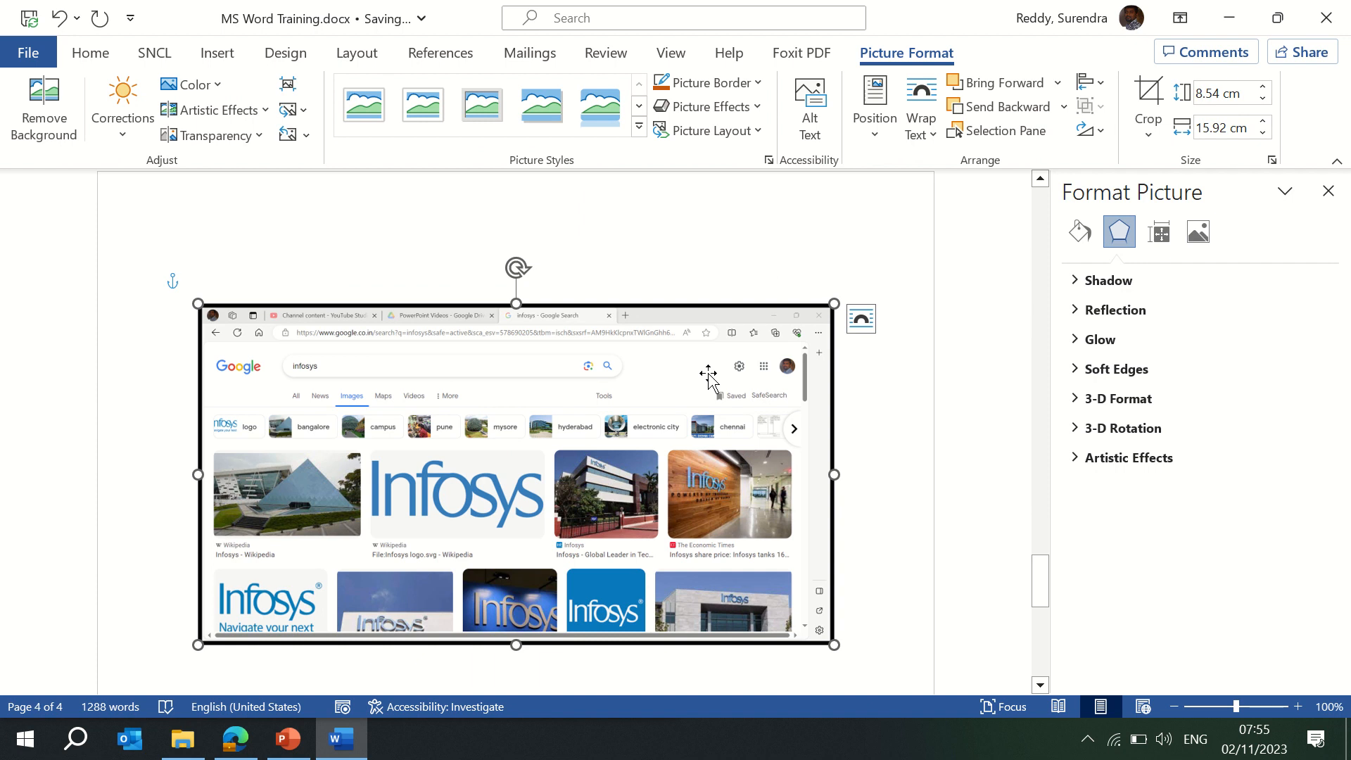
Frame the screenshot as an oval picture style with an orange border.
left_click(637, 128)
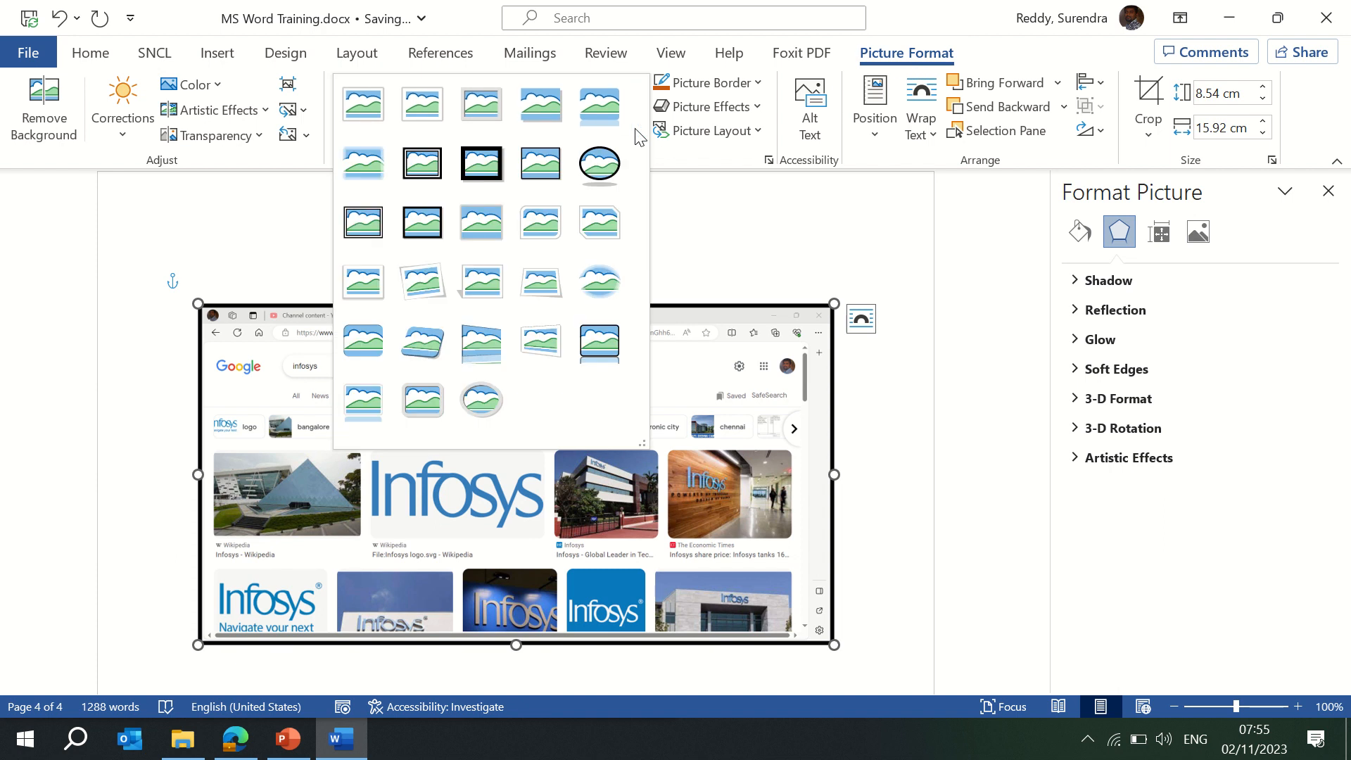
left_click(596, 159)
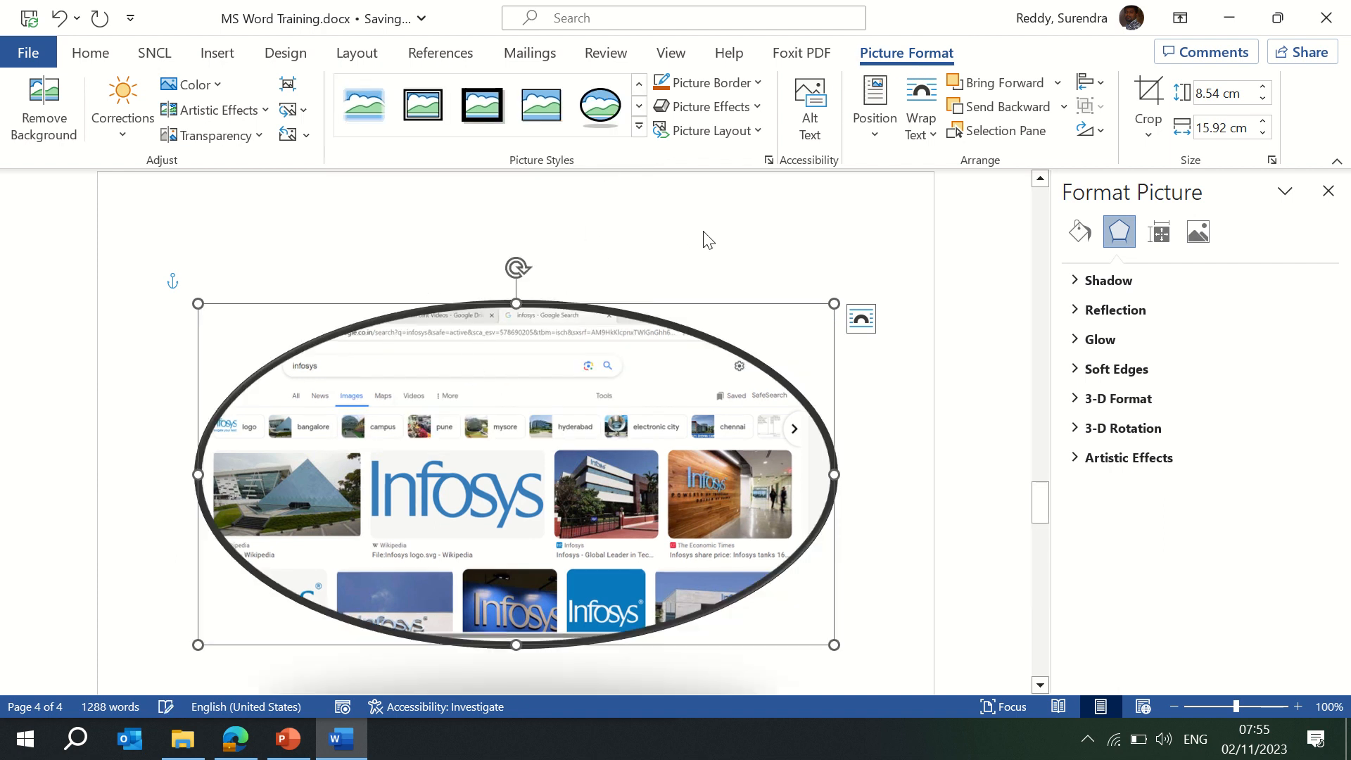
left_click(618, 265)
left_click(583, 326)
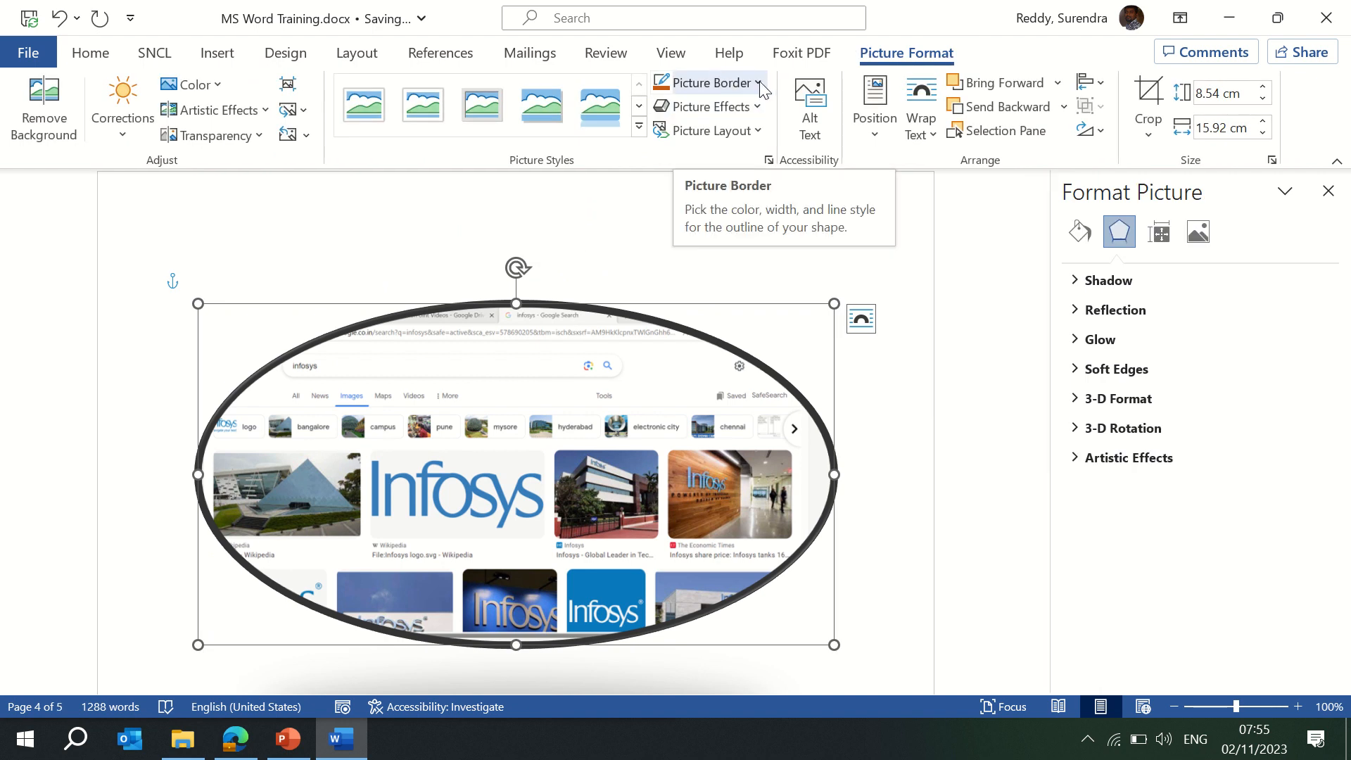
left_click(758, 83)
left_click(751, 135)
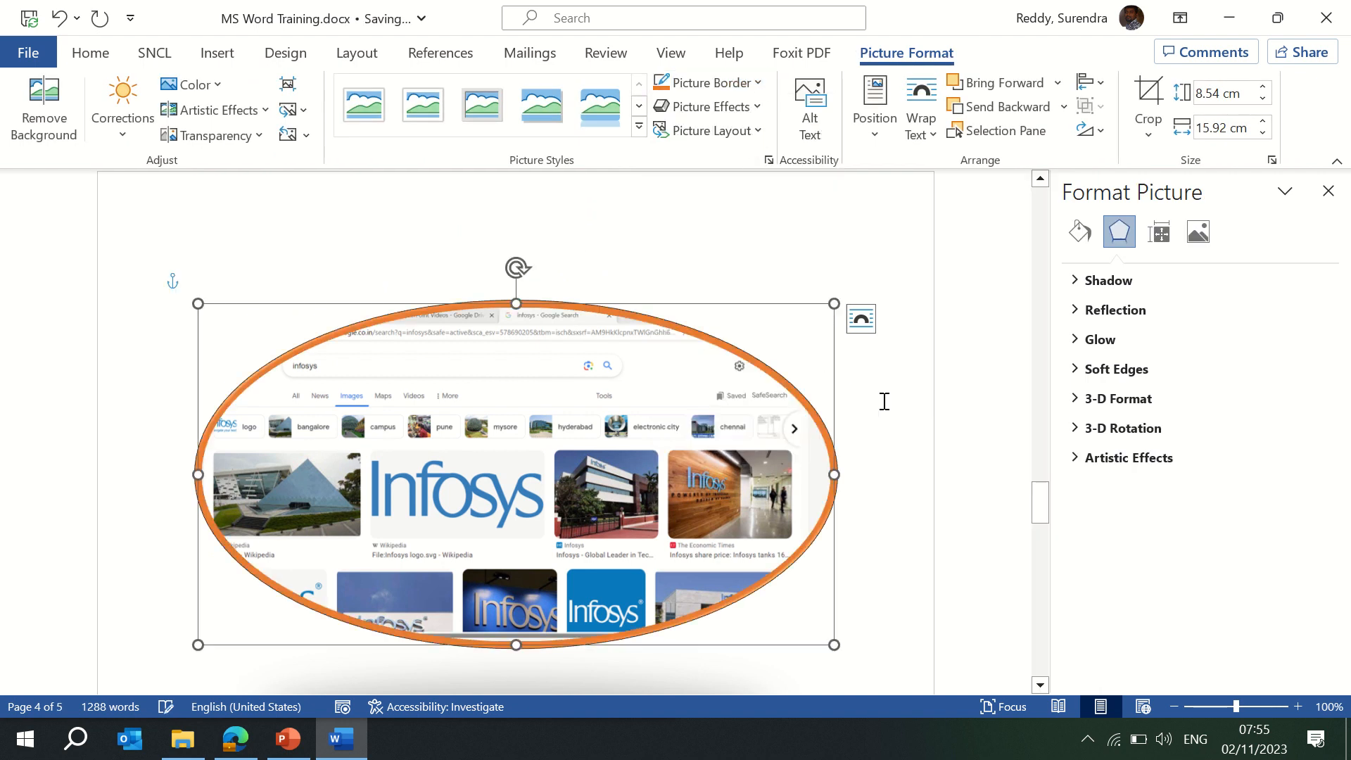
left_click(903, 422)
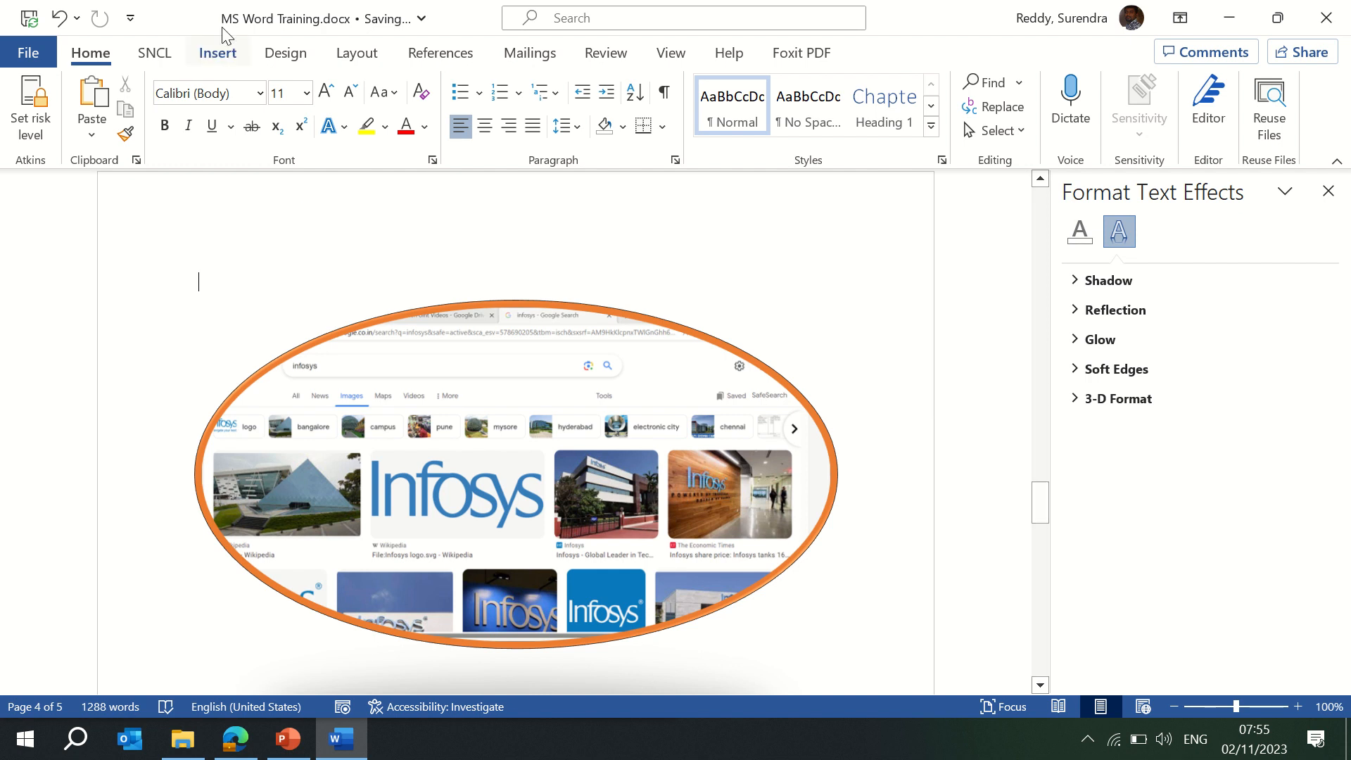
left_click(218, 65)
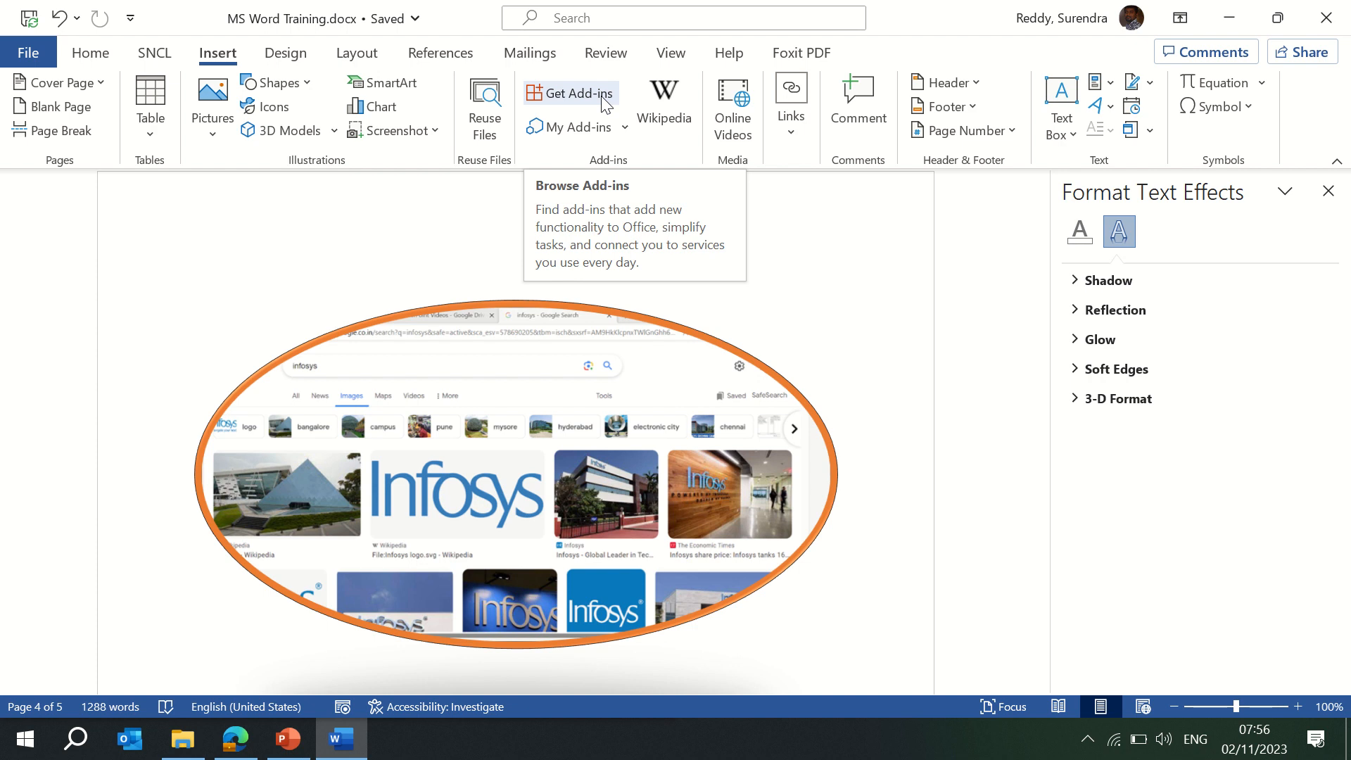
Try to get add-ins from the Office Store, then close the not-available notice.
left_click(602, 102)
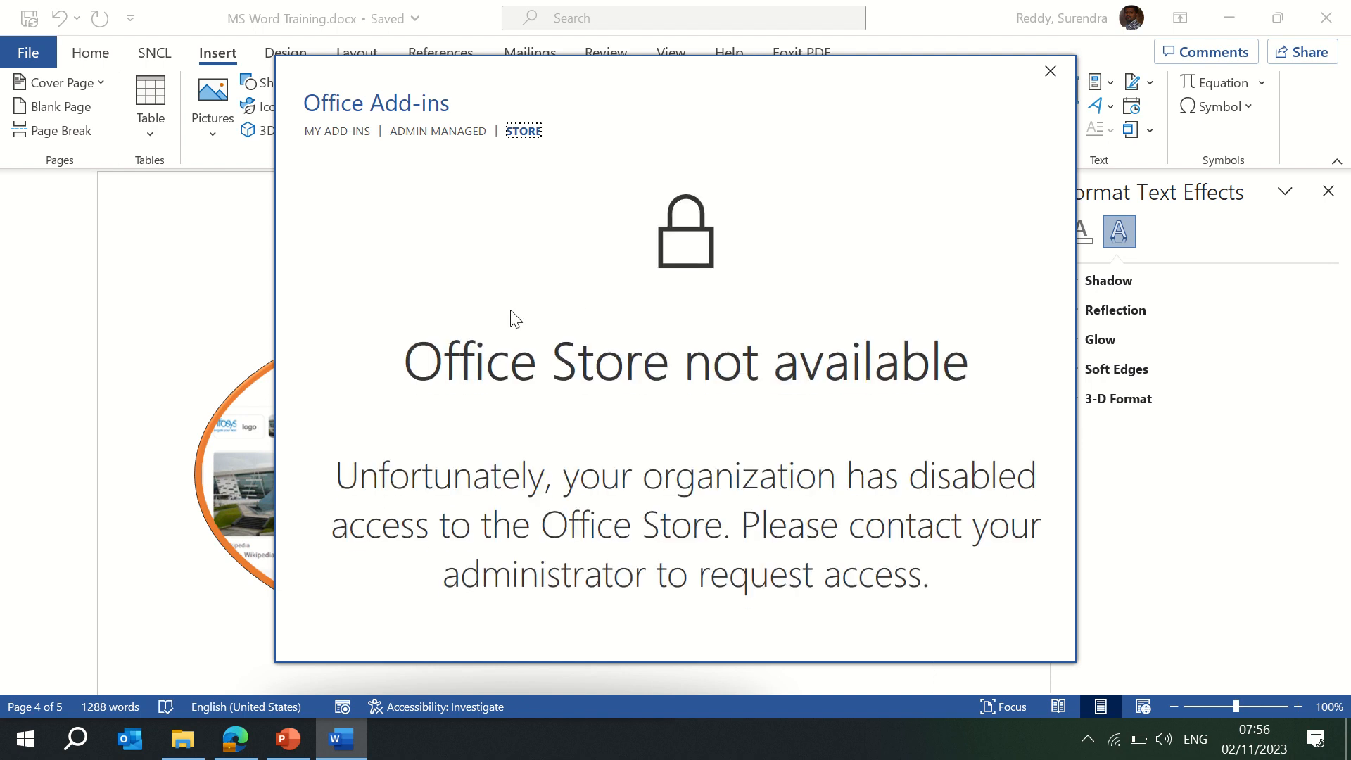
left_click(336, 132)
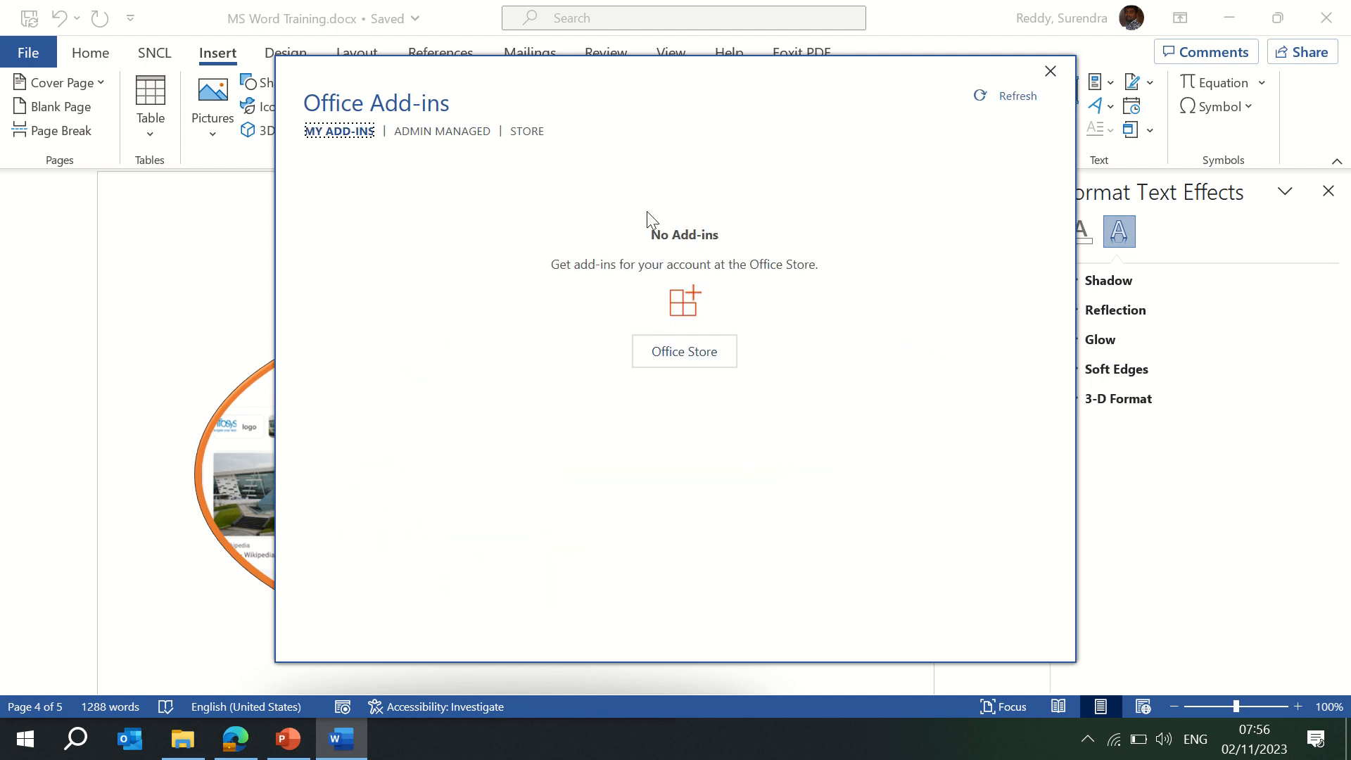
left_click(691, 365)
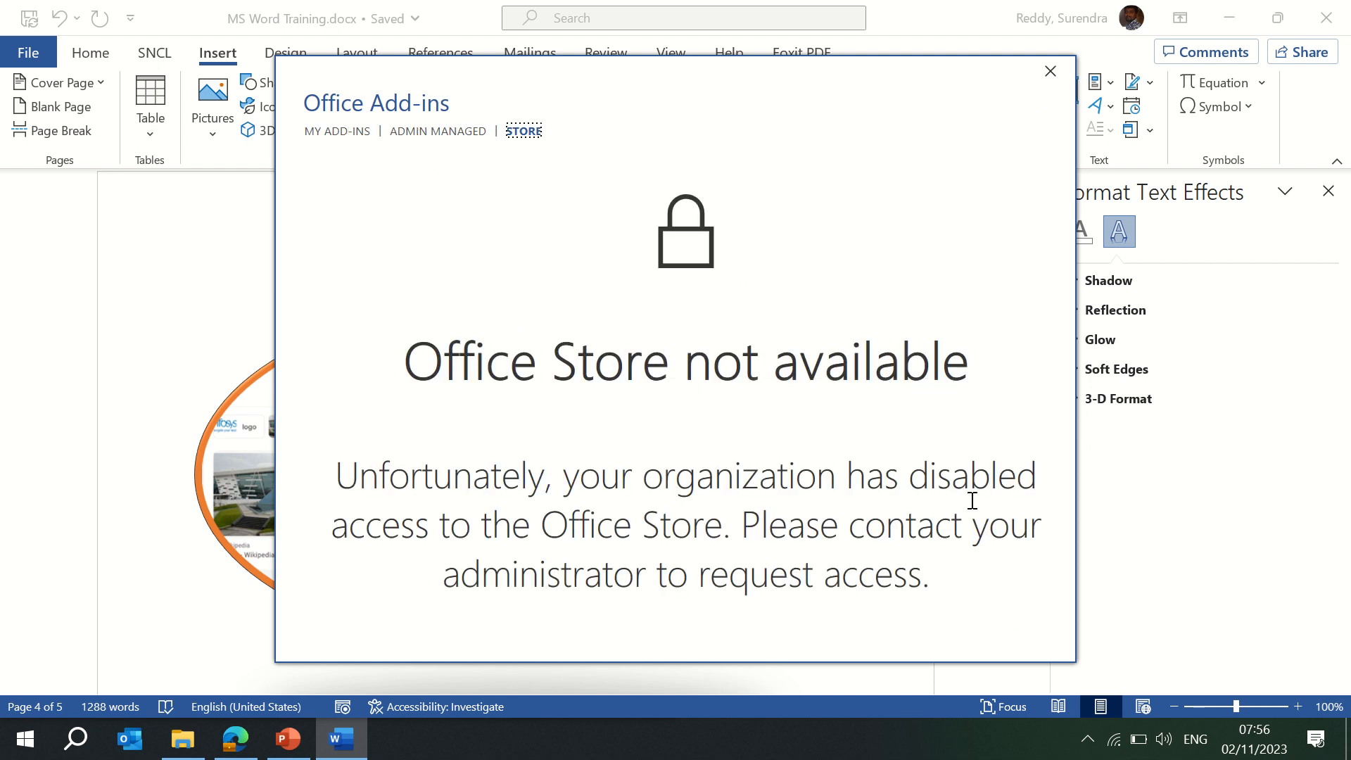
left_click(1050, 73)
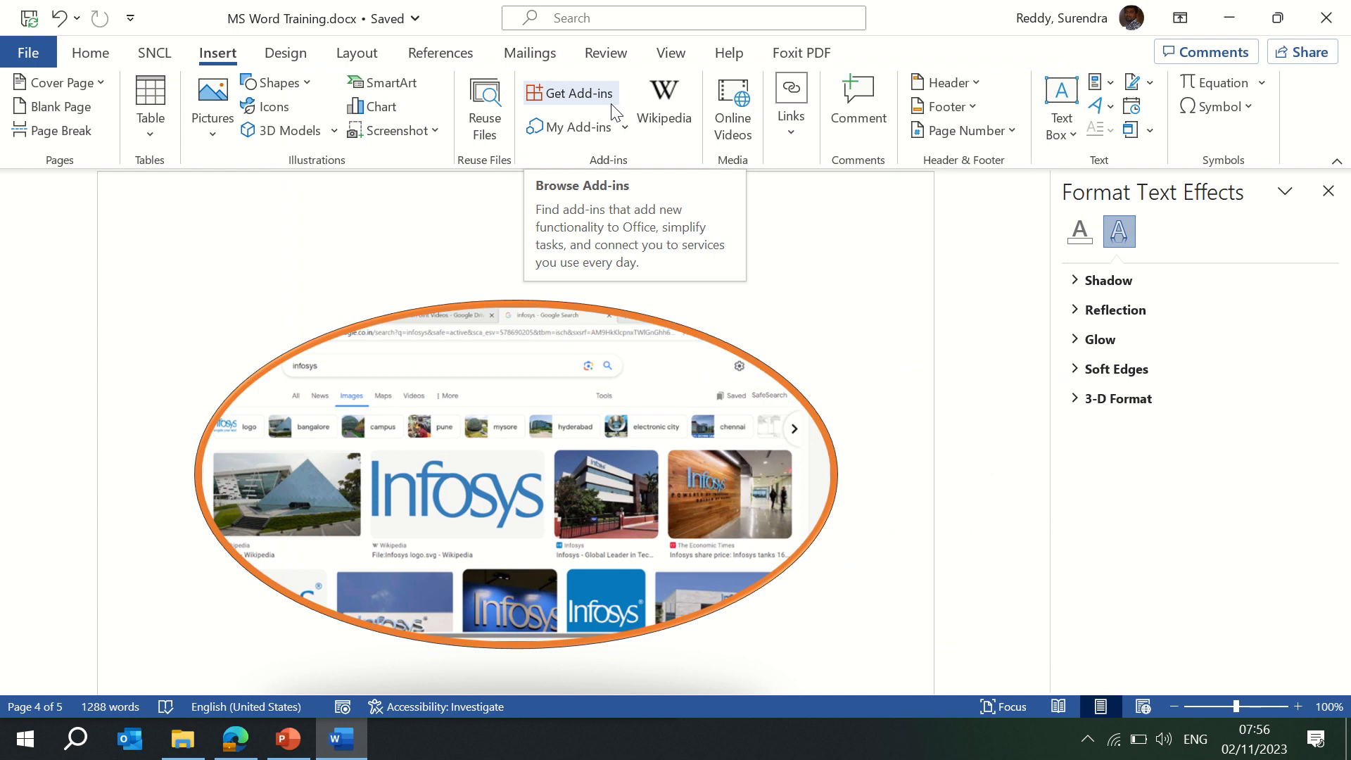
mouse_move(513, 9)
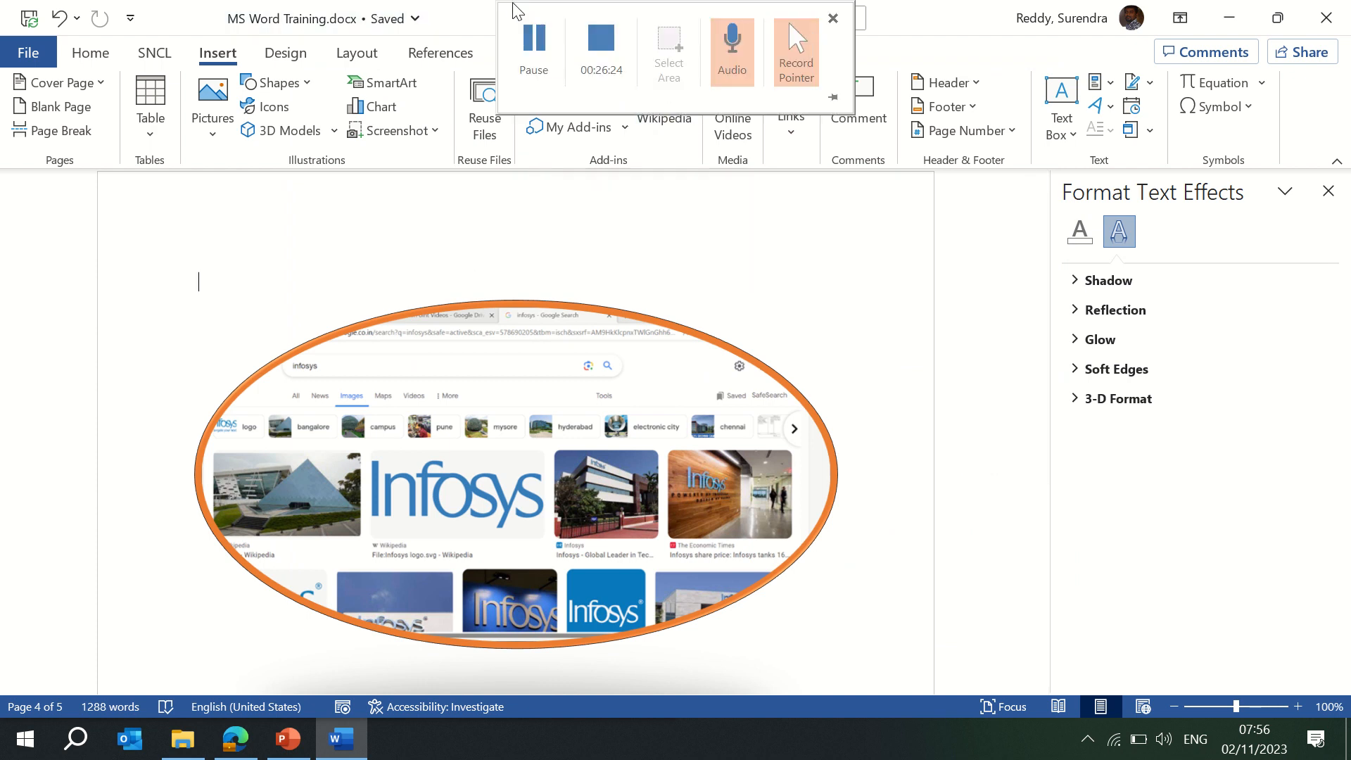
left_click(534, 50)
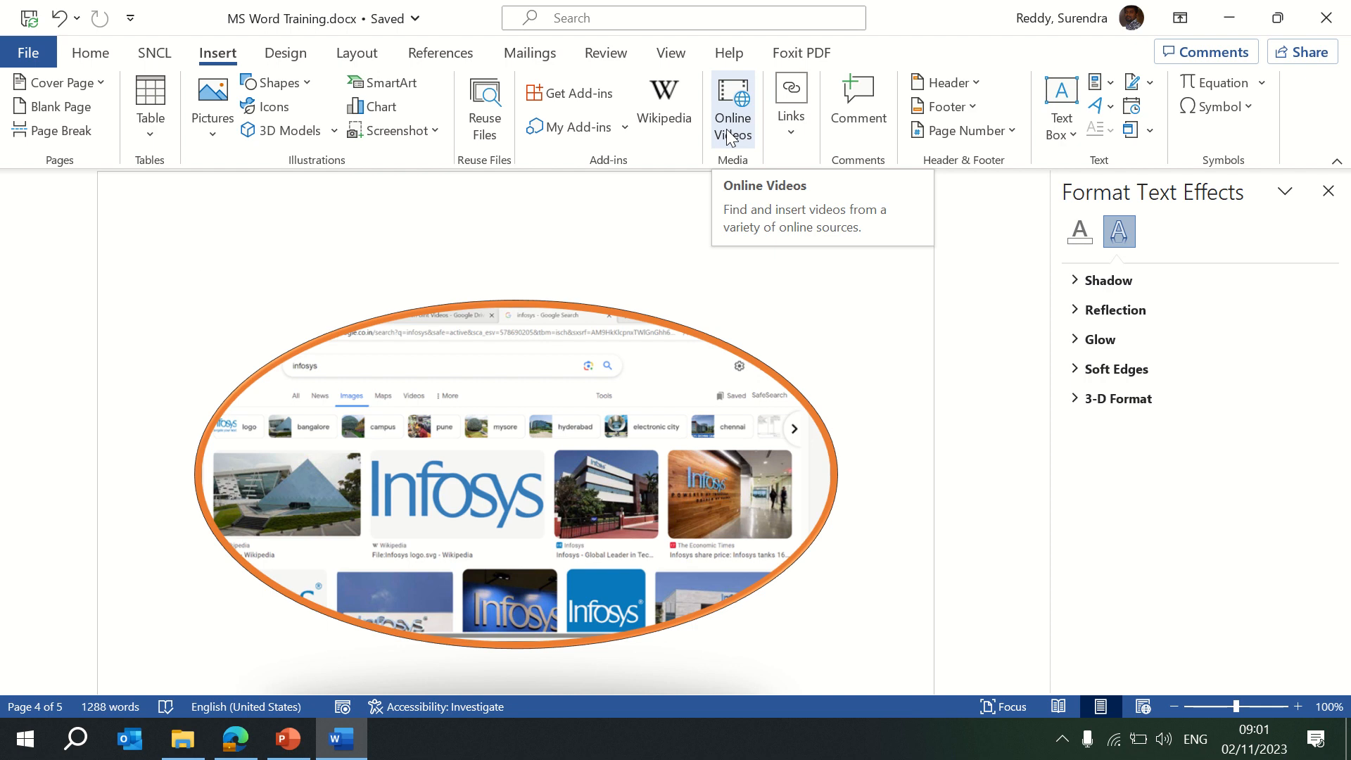
Open Word's Online Videos dialog, then go to youtube.com in Edge.
left_click(729, 136)
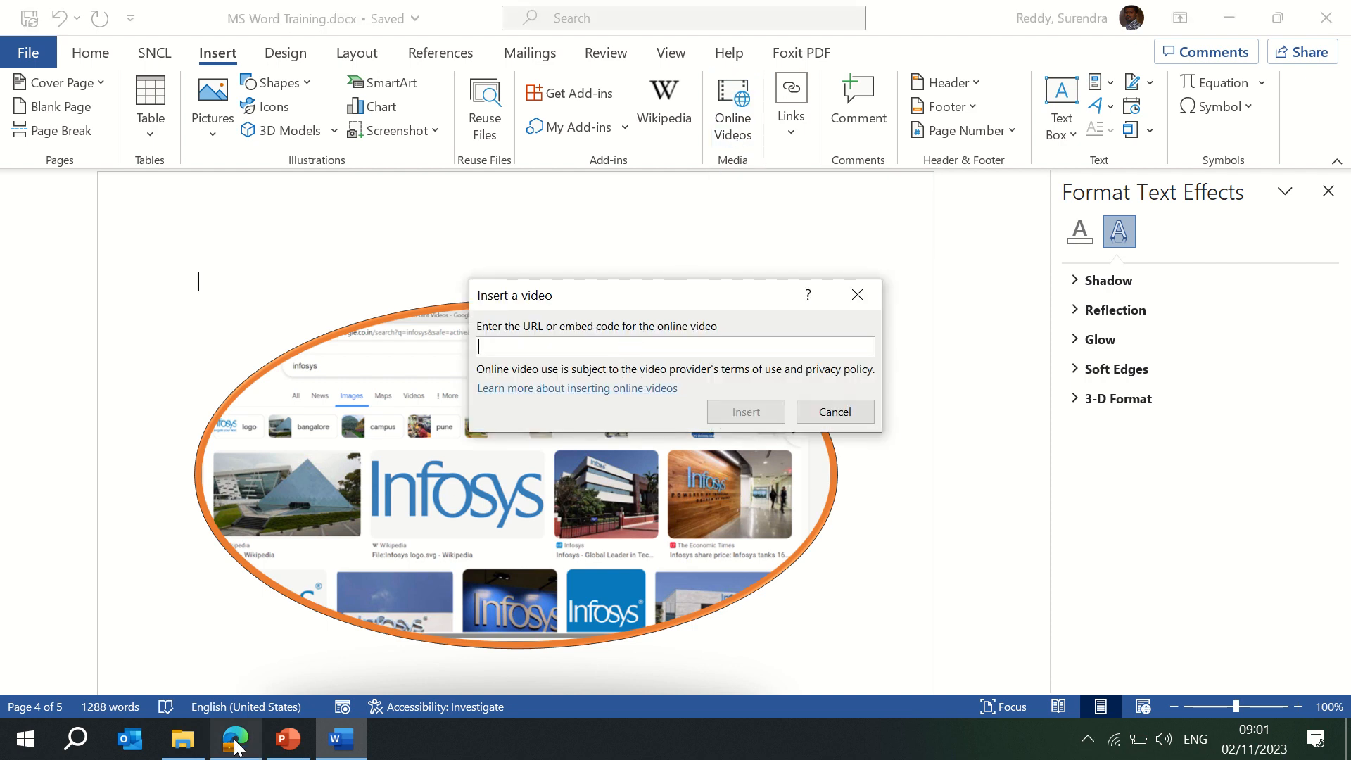
mouse_move(237, 740)
left_click(268, 647)
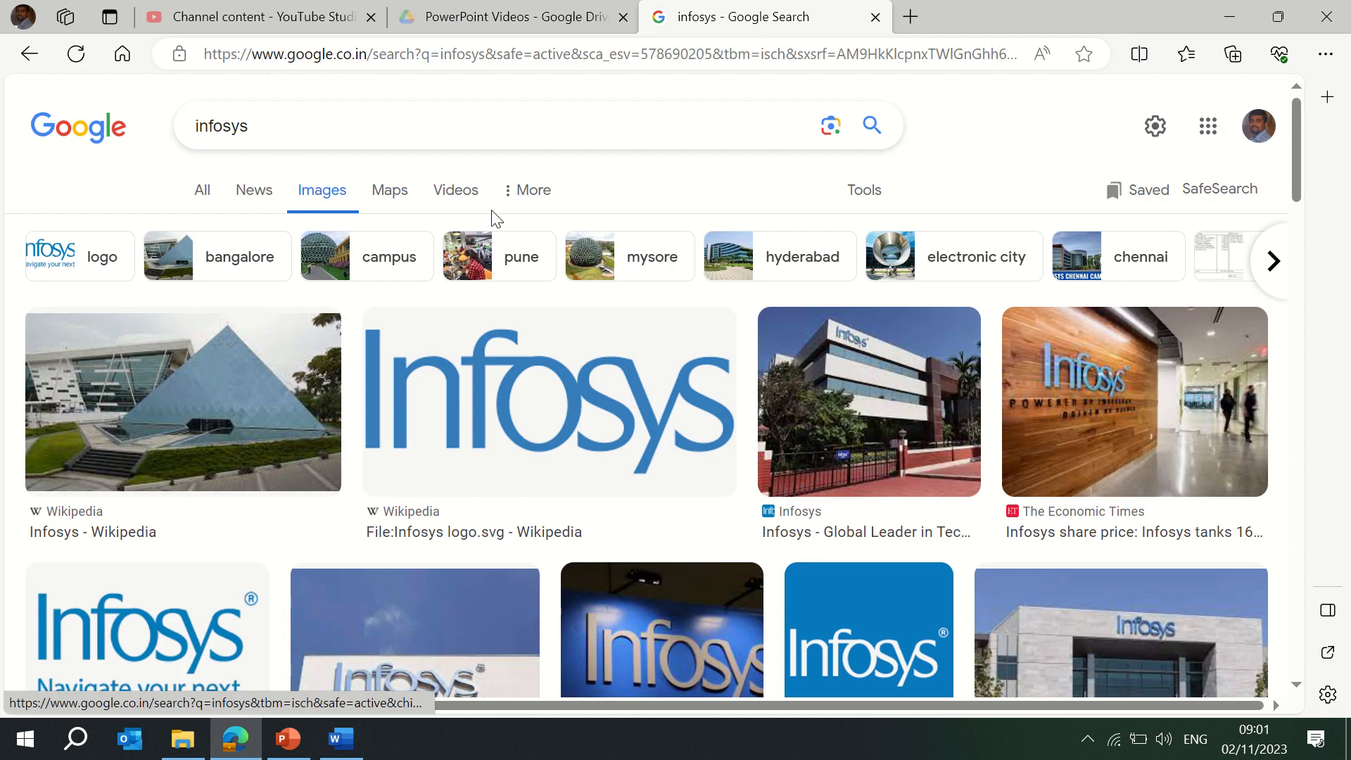
mouse_move(661, 96)
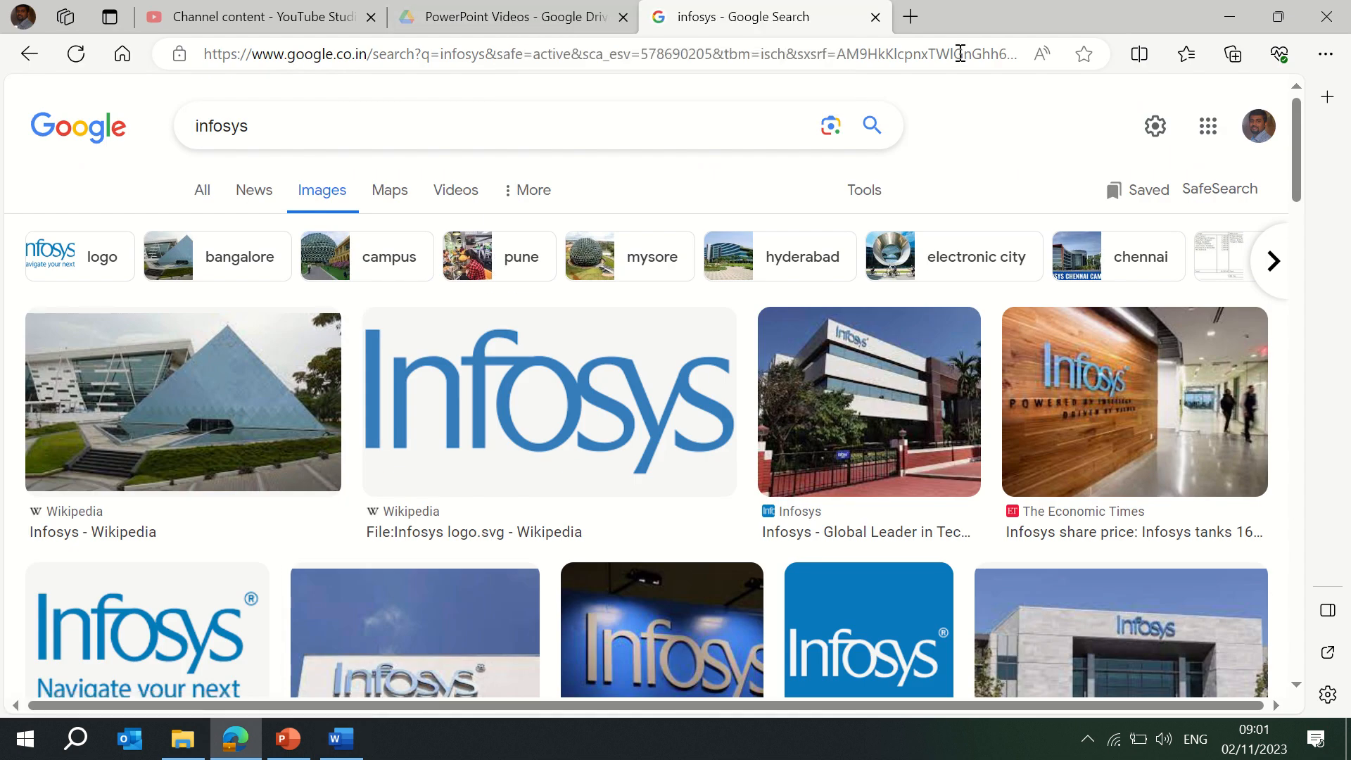
left_click(958, 52)
type("you")
key("Return")
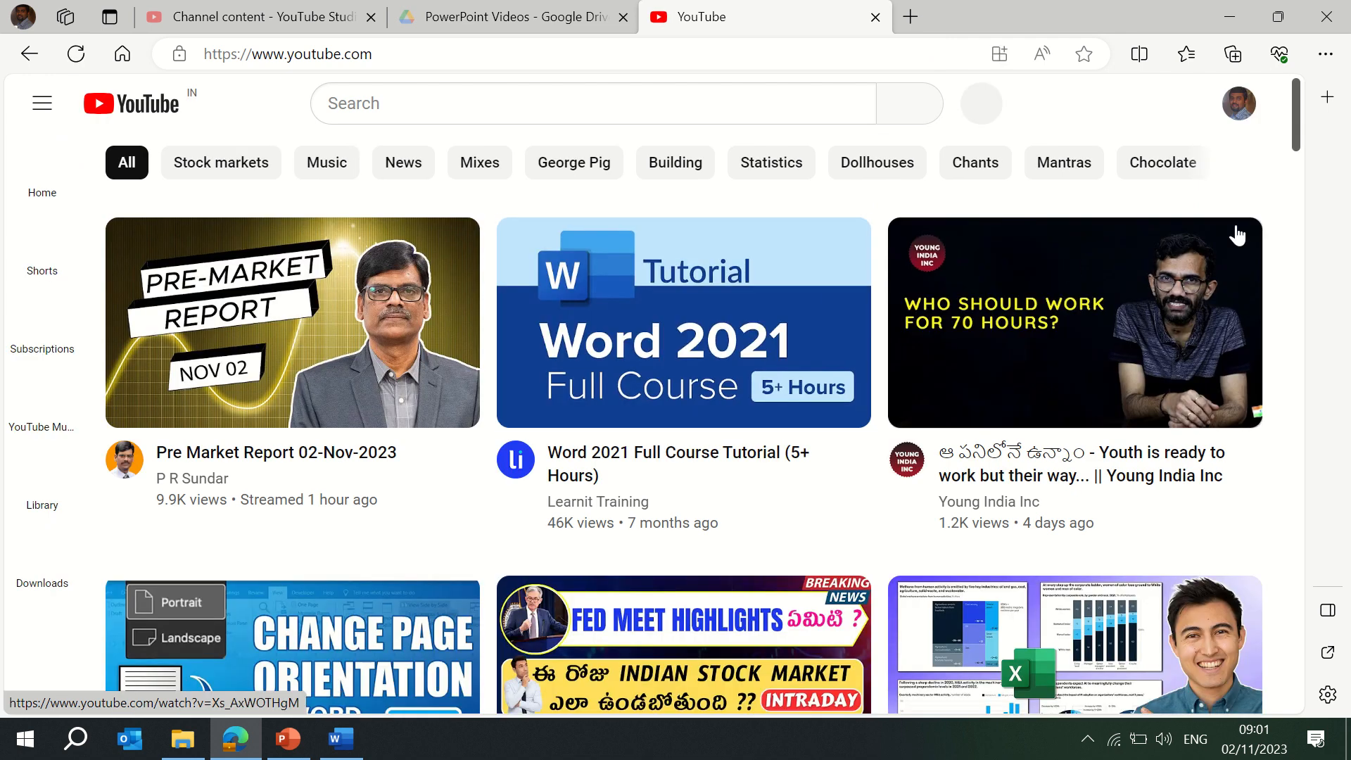
Open the MS-900 Real Exam Question and Answers video, pause it, and copy its URL.
left_click_drag(1294, 115, 1297, 171)
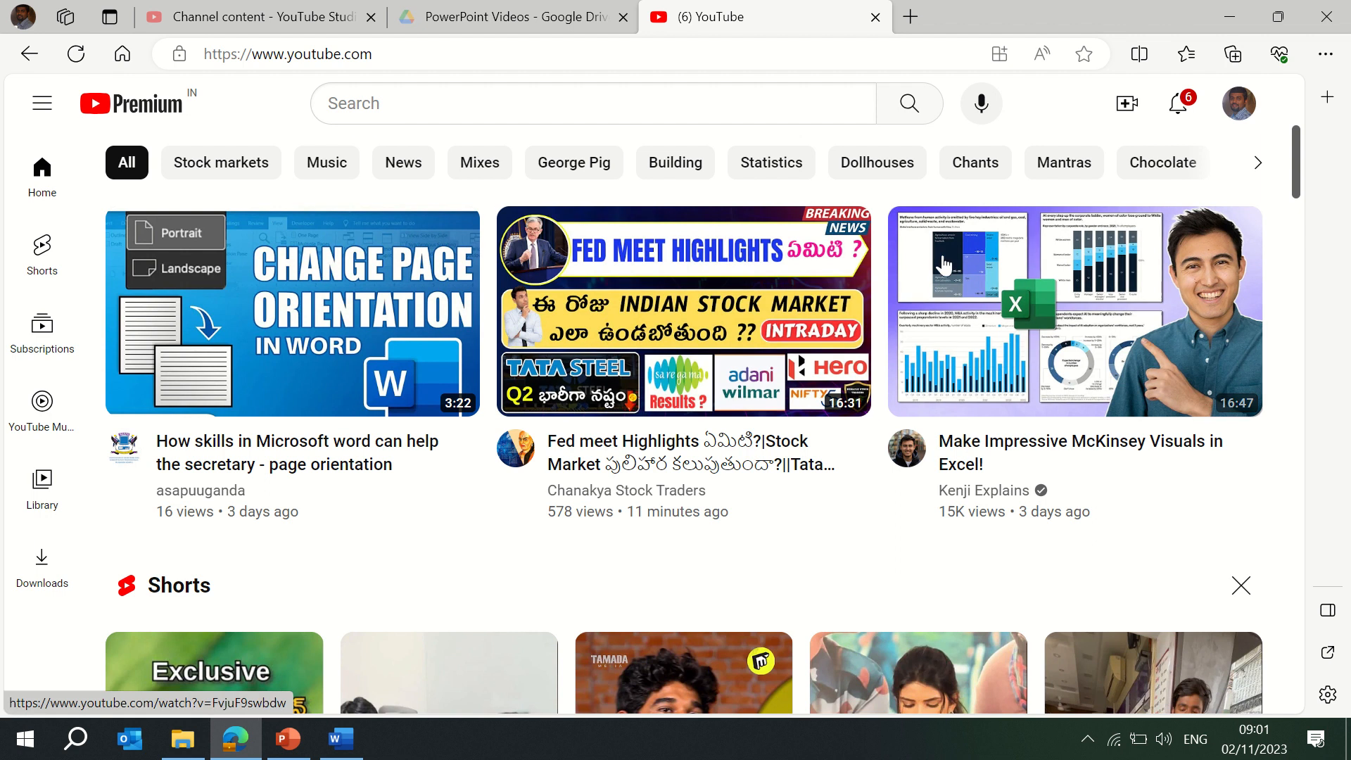
left_click_drag(1293, 171, 1292, 287)
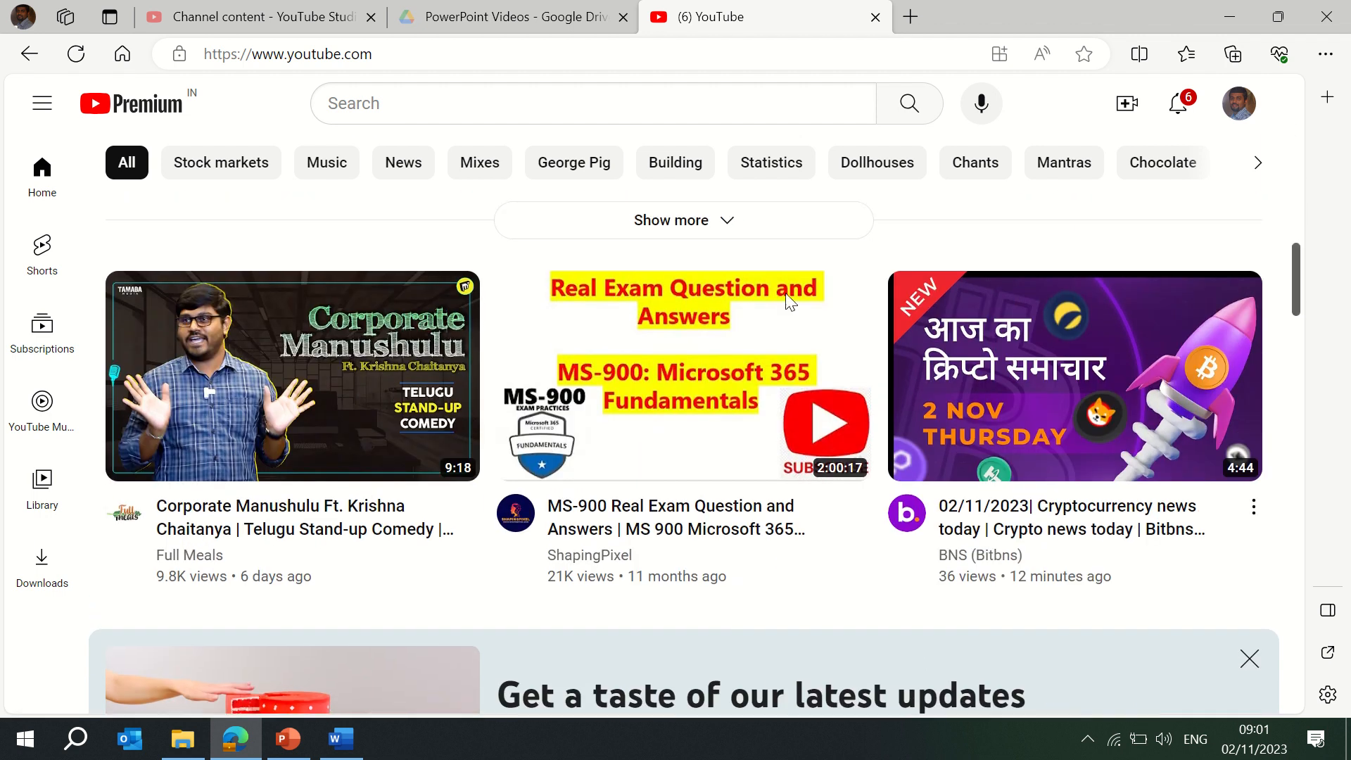
left_click(669, 348)
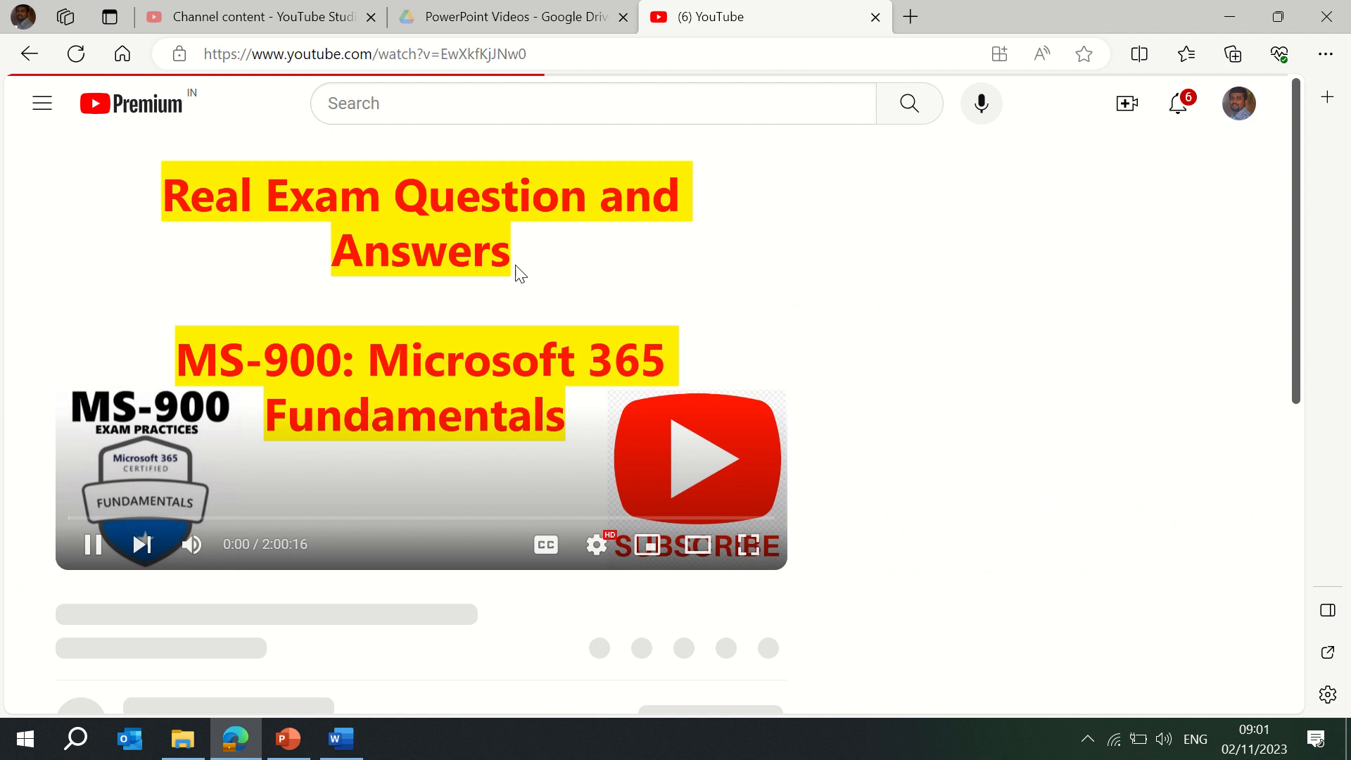
left_click(92, 544)
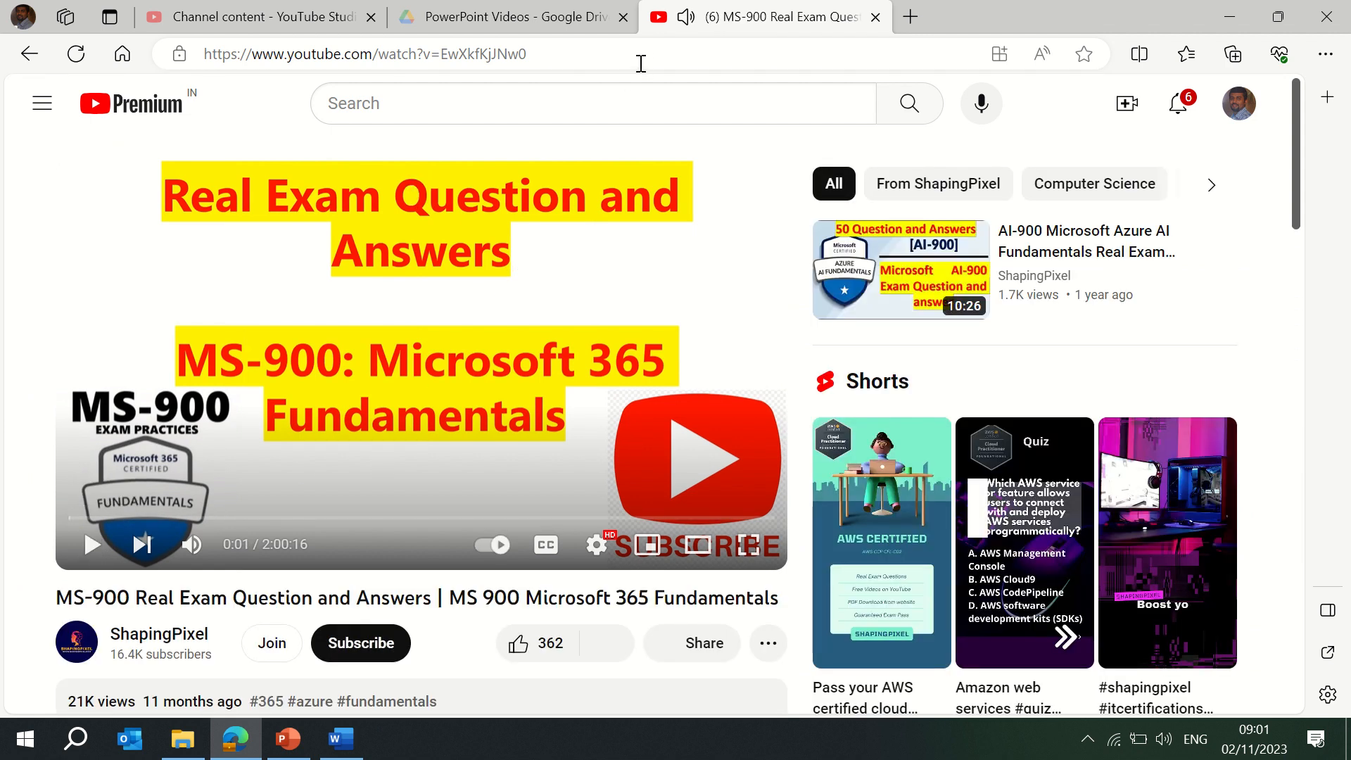
left_click(641, 62)
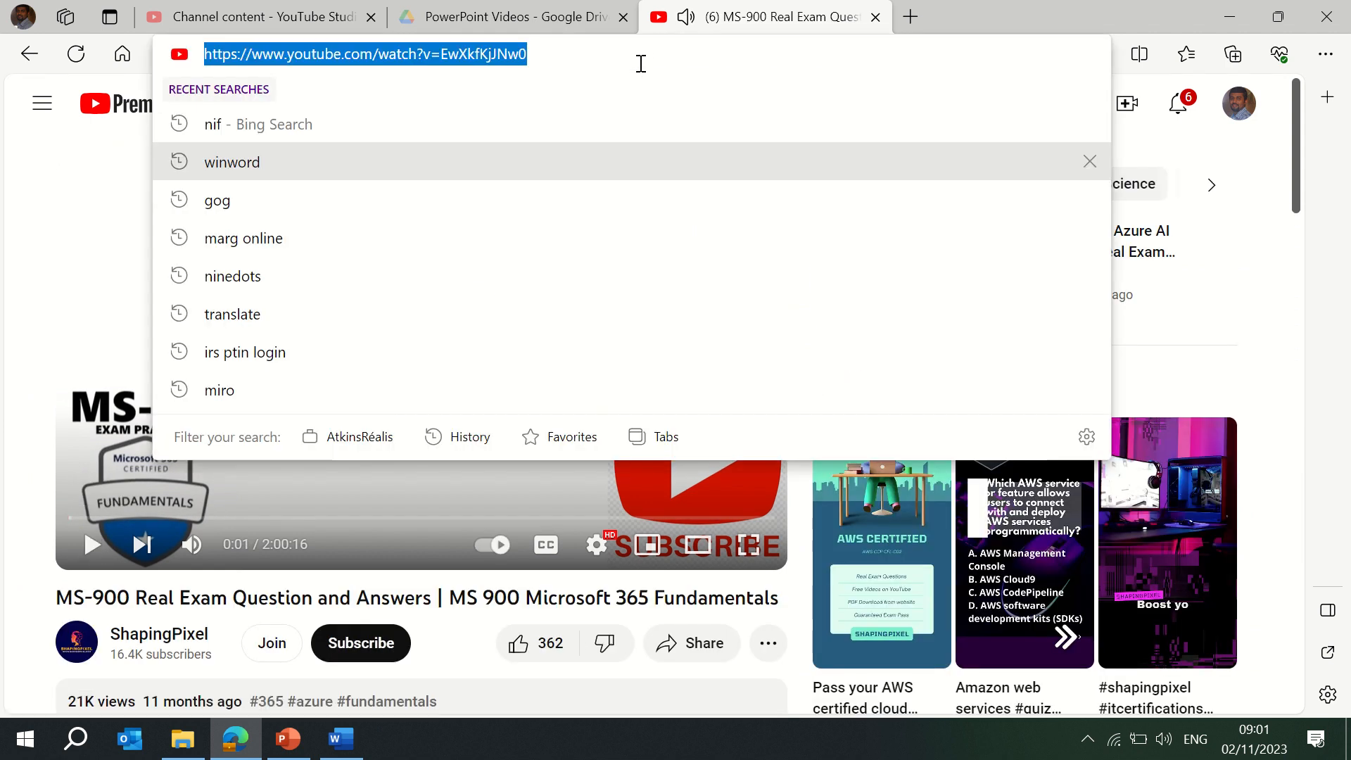
left_click(340, 738)
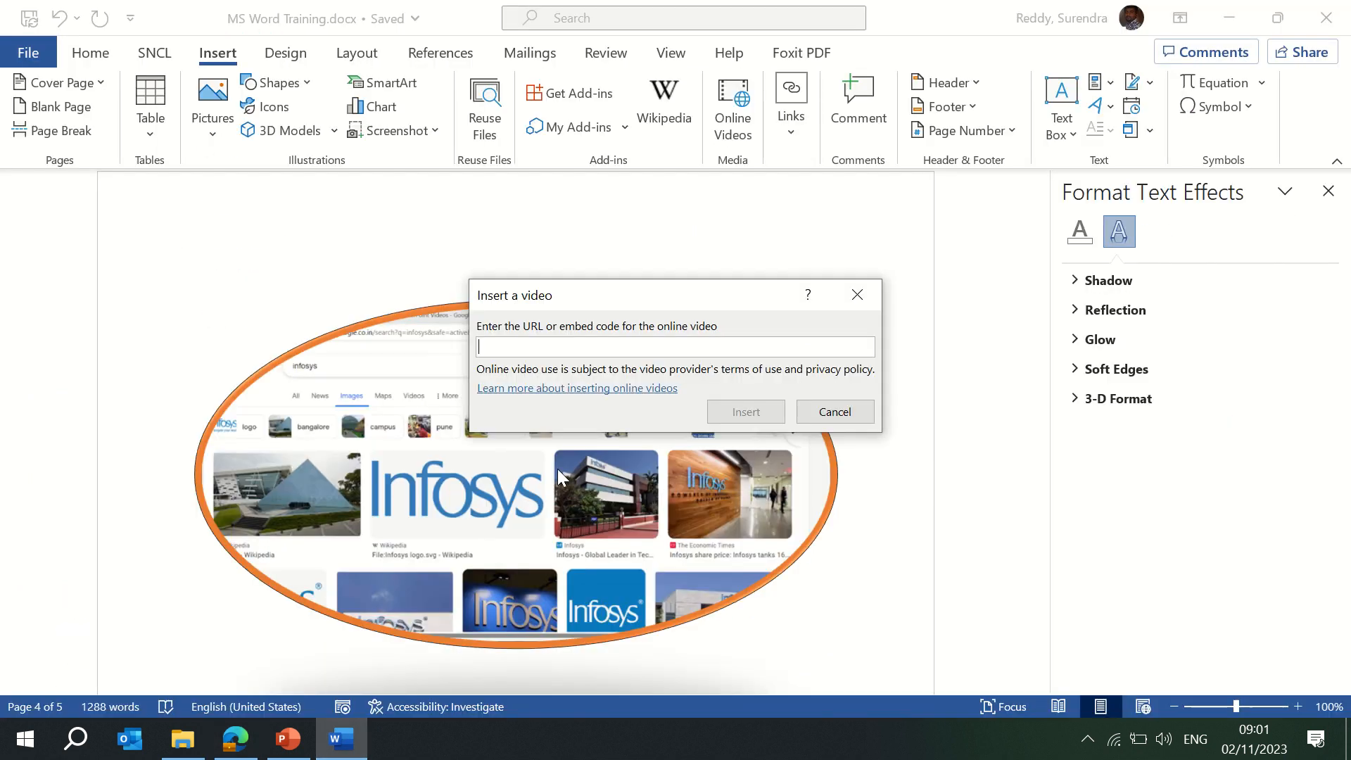
Paste the MS-900 YouTube link into Insert a video and insert it.
left_click(626, 341)
key("ctrl+v")
left_click(767, 412)
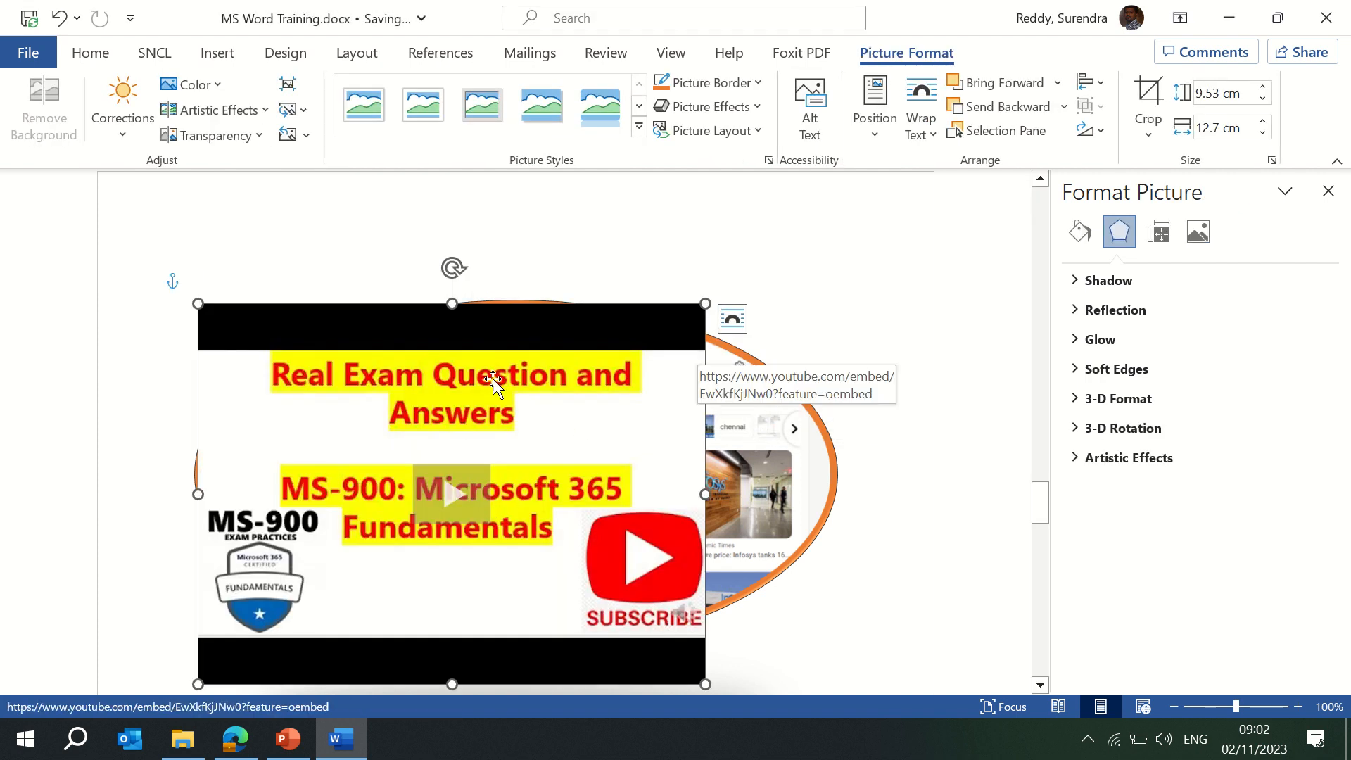
left_click(787, 420)
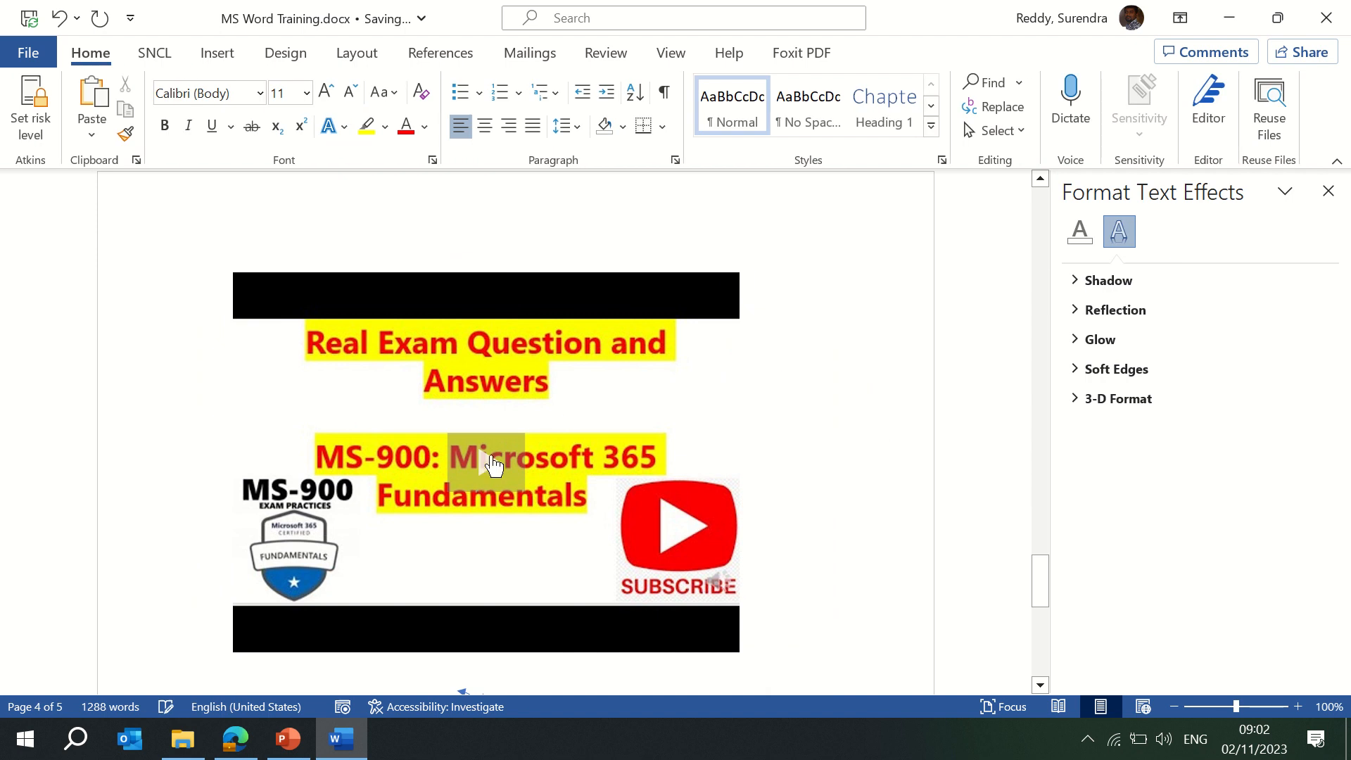
Play the embedded video briefly, pause and close it, then delete it from the page.
left_click(493, 464)
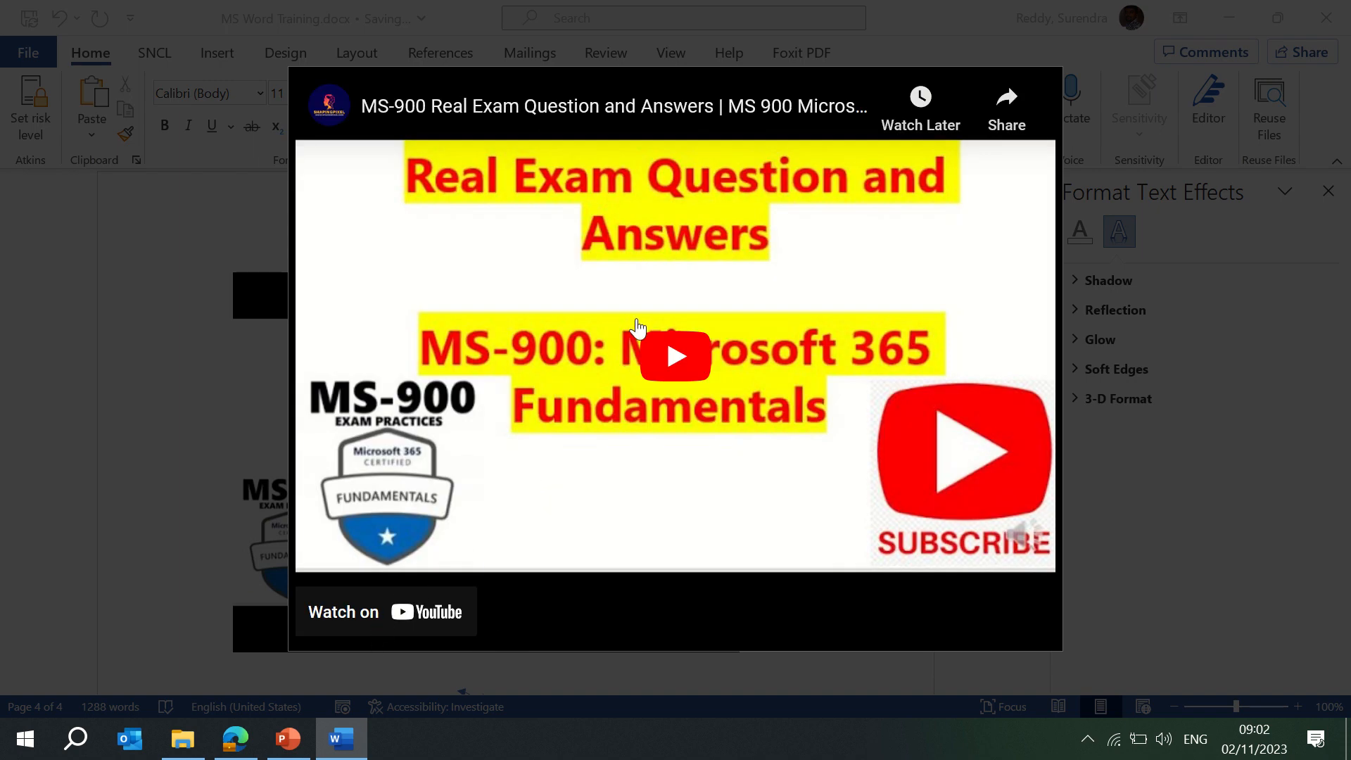
left_click(677, 387)
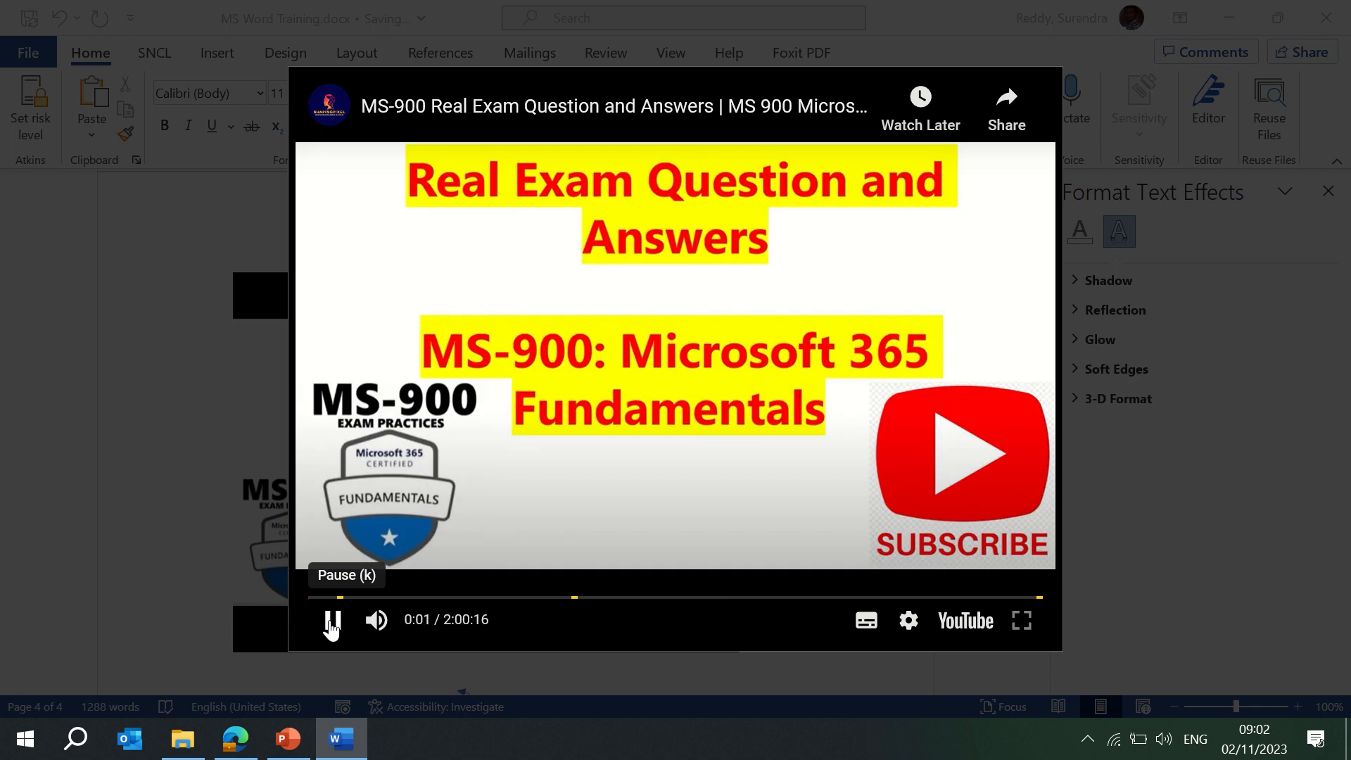
left_click(332, 623)
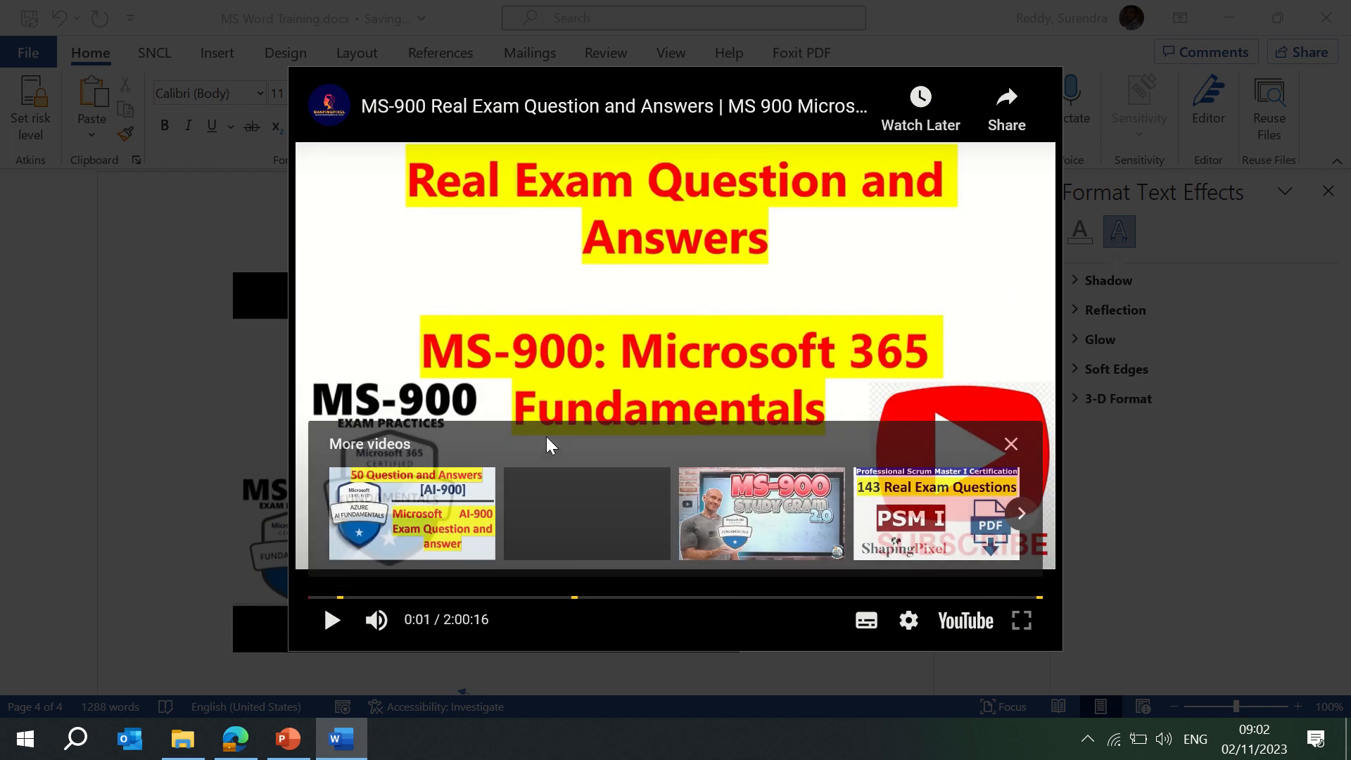
left_click(1143, 460)
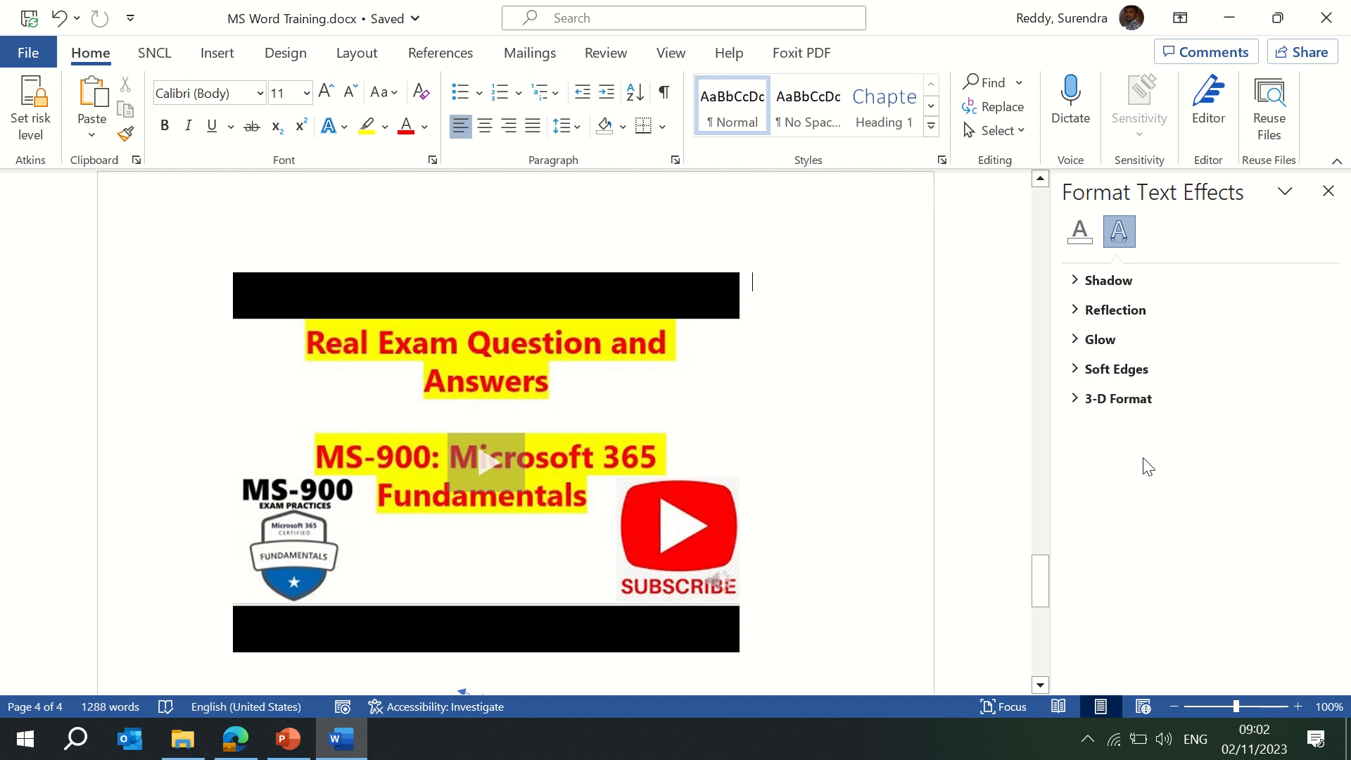
left_click(617, 331)
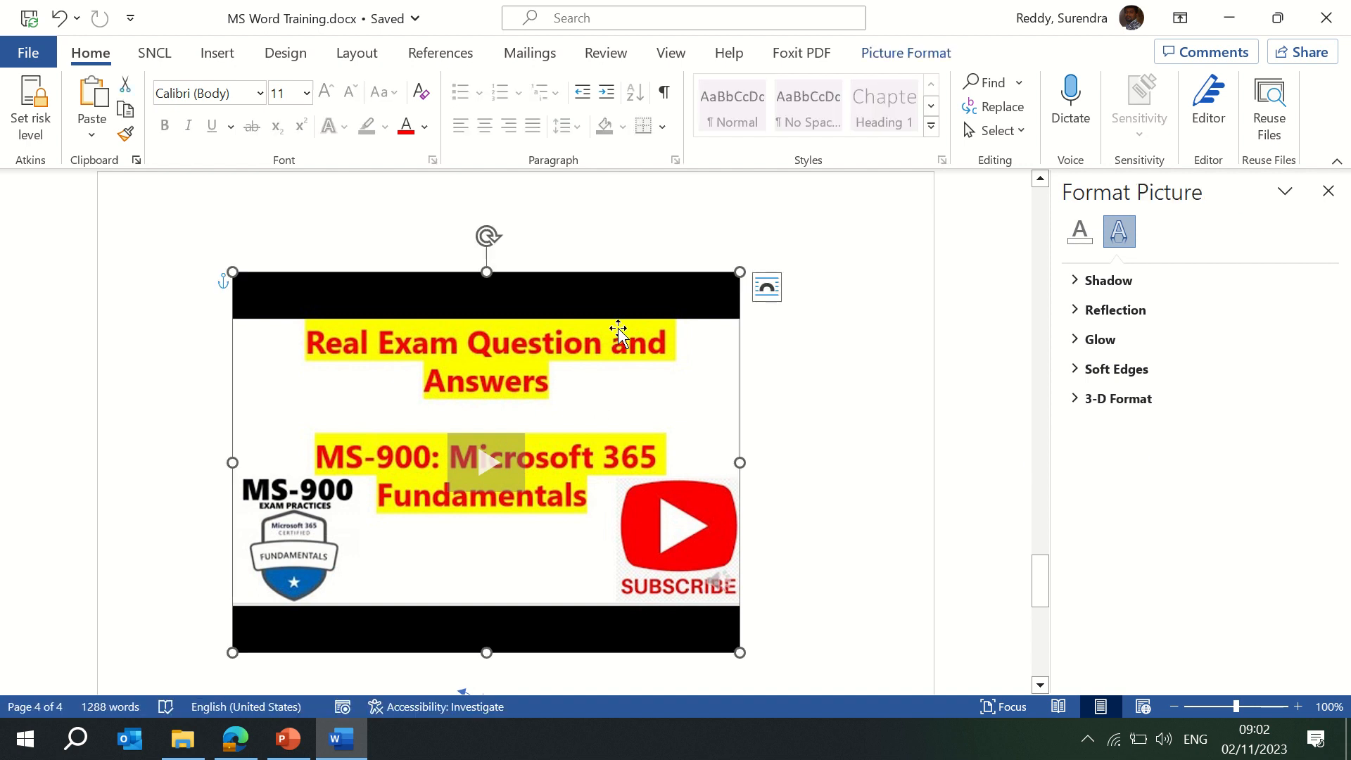
key("Delete")
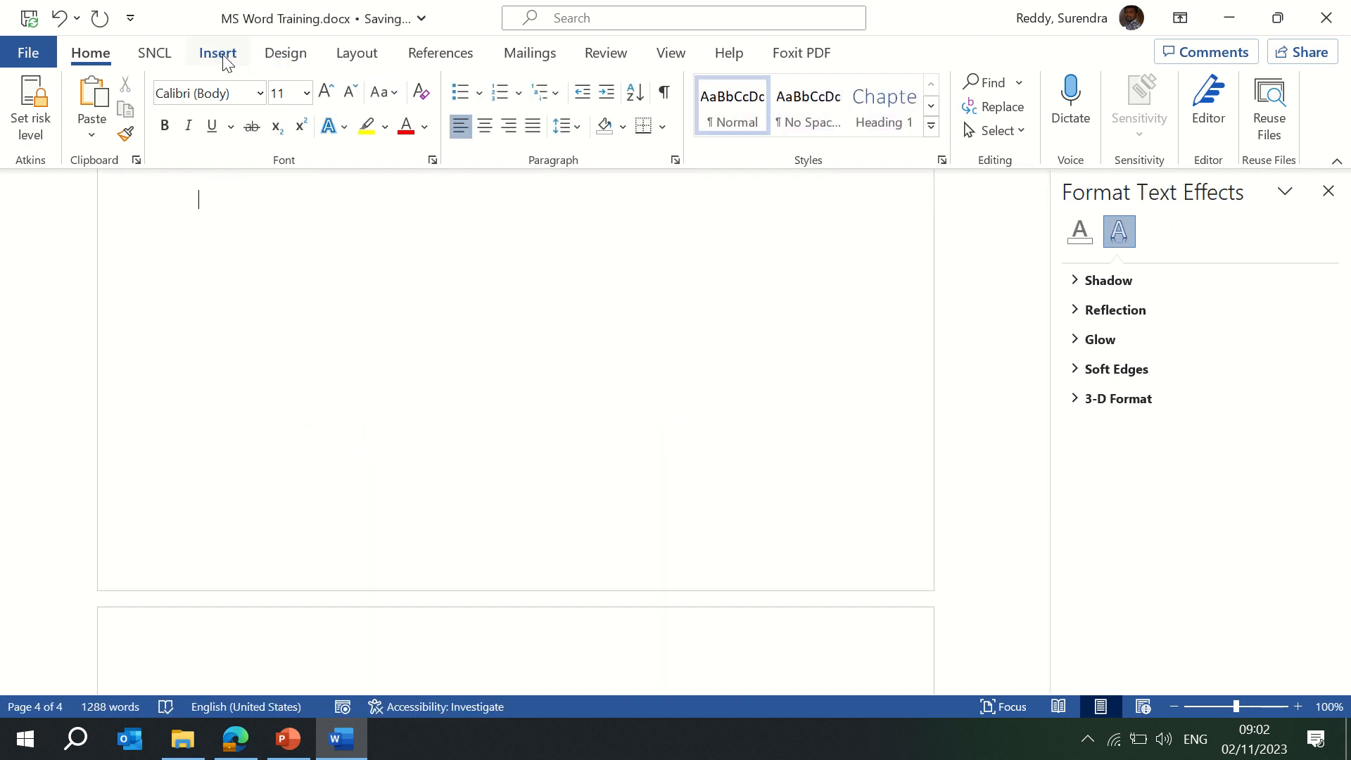
Look over the Insert tab's Links options, then return to the top of the document.
left_click(218, 55)
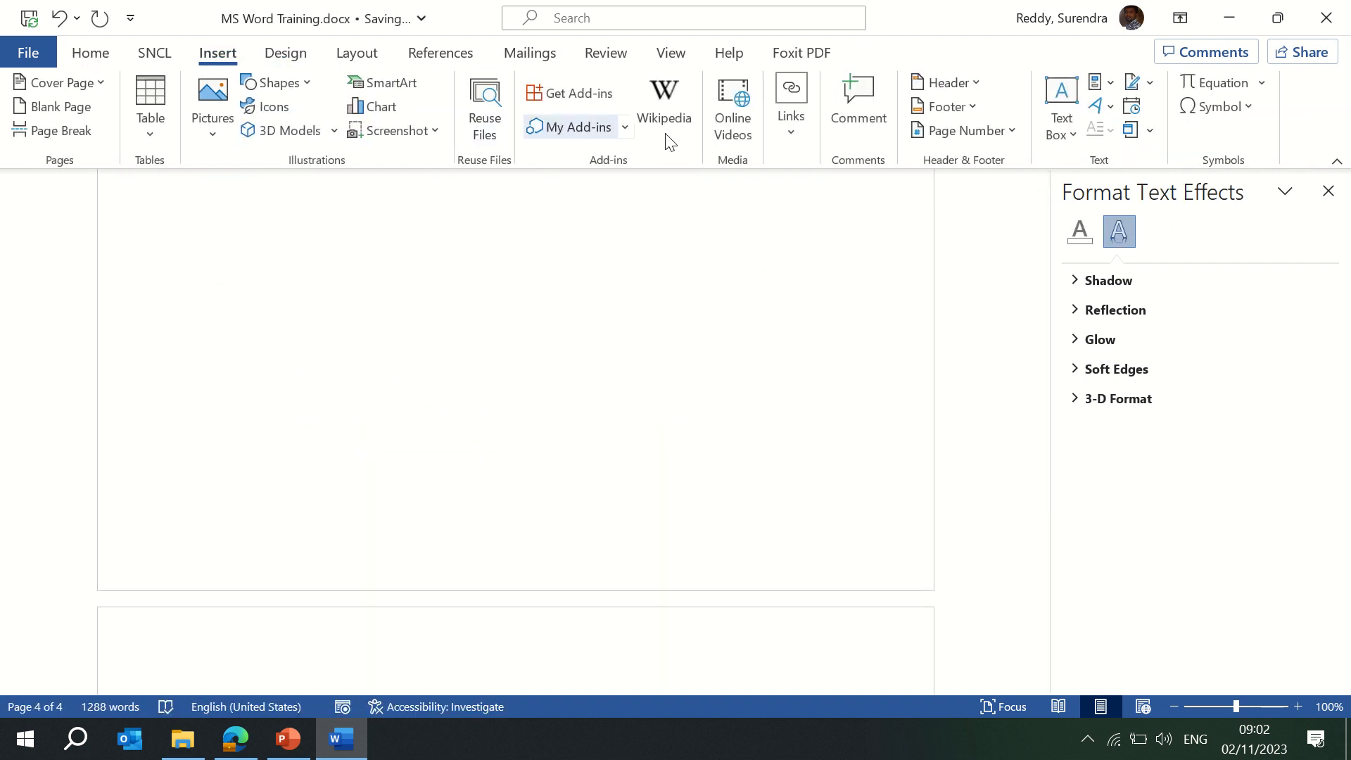
left_click(792, 136)
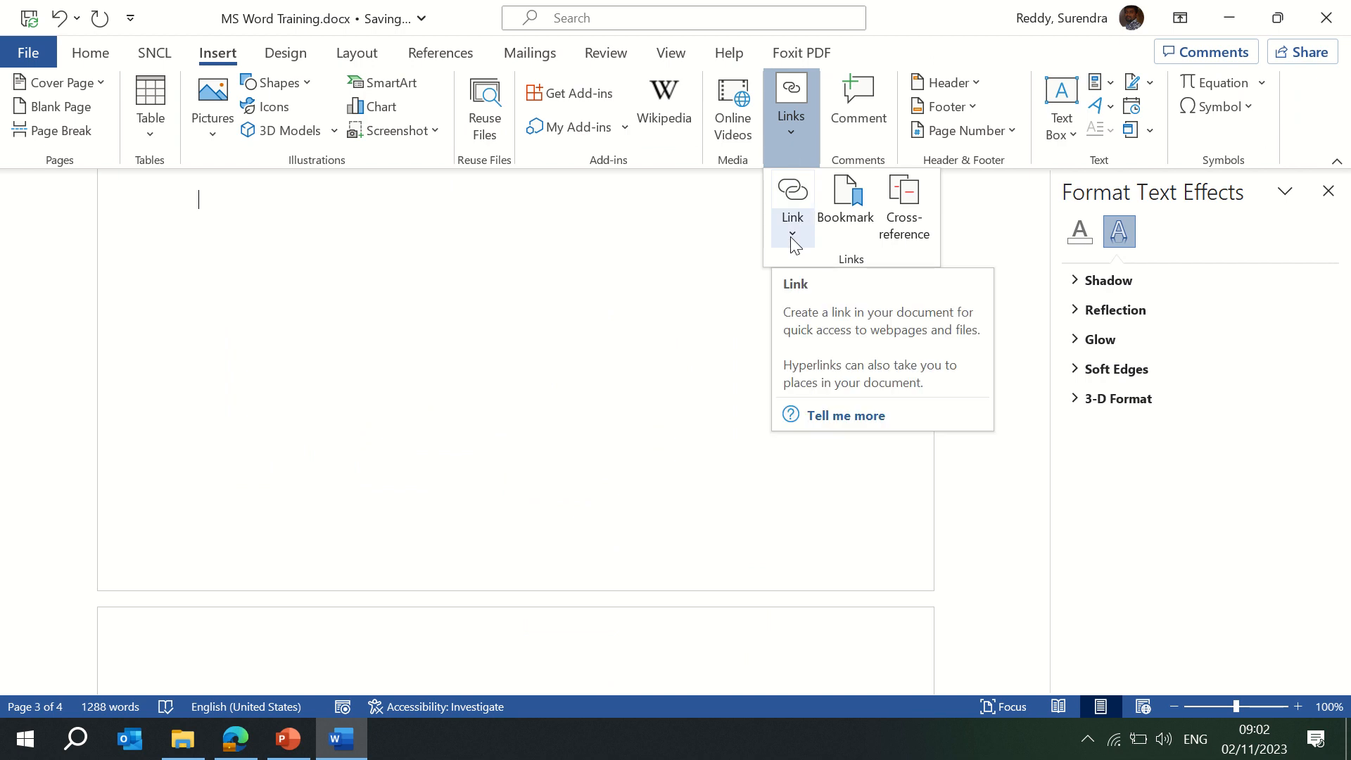
left_click(500, 321)
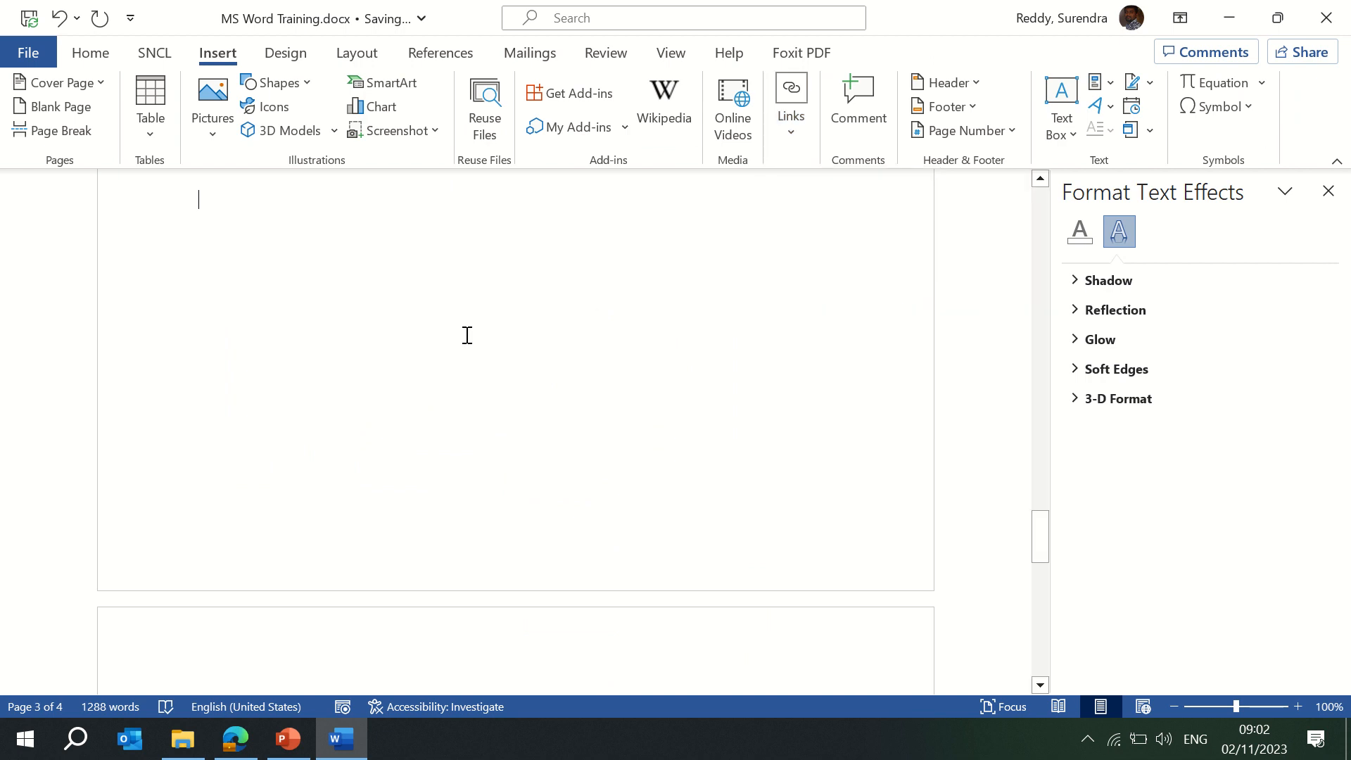
scroll(467, 335, "up", 20)
scroll(467, 335, "up", 6)
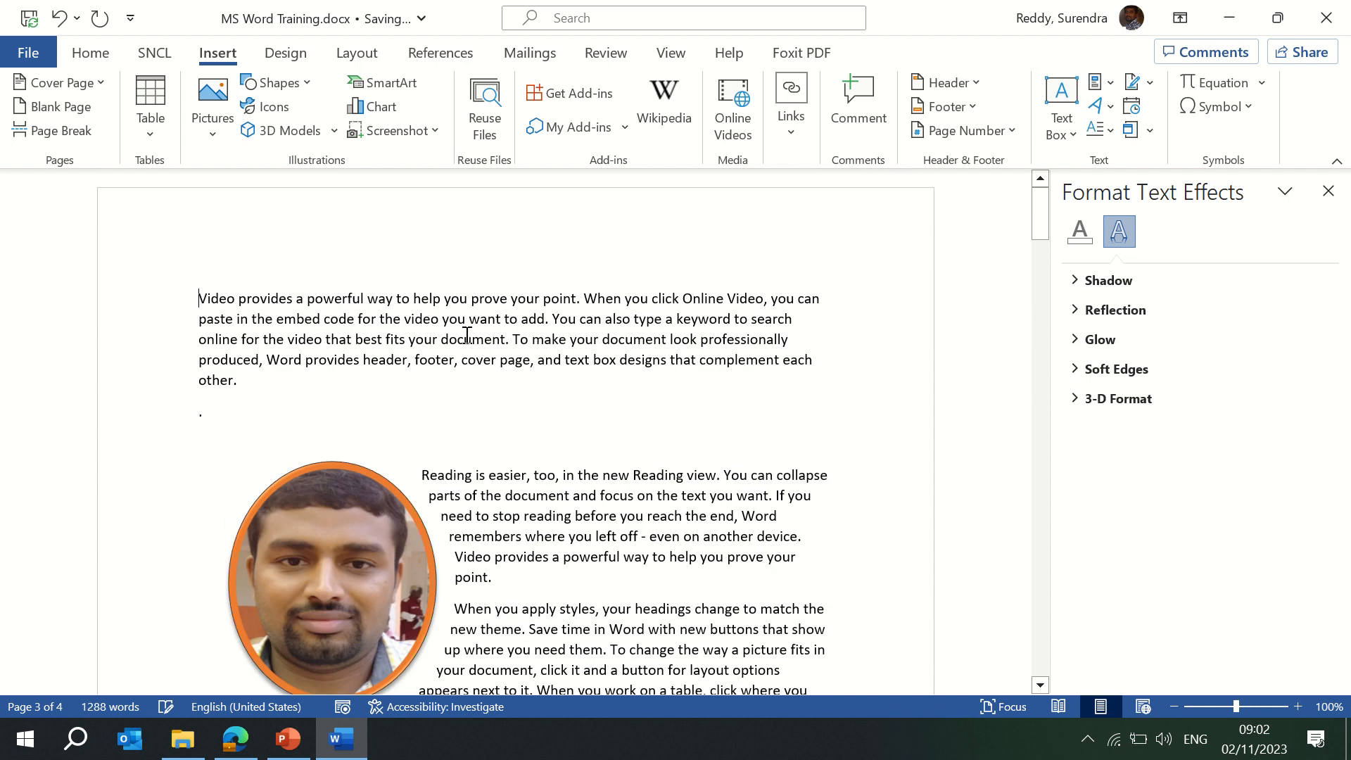
Add 'Index', 'Chapter - 1' and 'Chapter - 2' as separate lines above the first paragraph.
key("Return")
type("In")
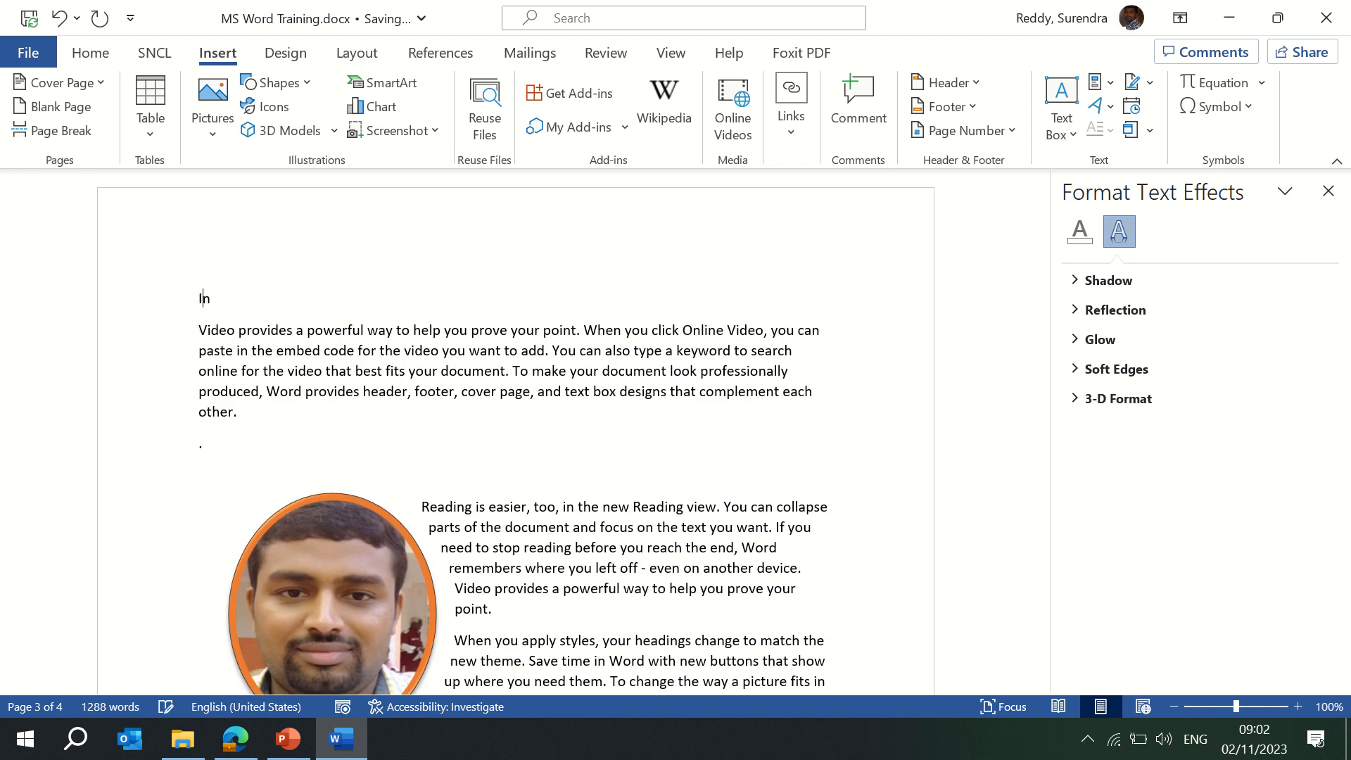
type("dex")
key("Return")
type("C")
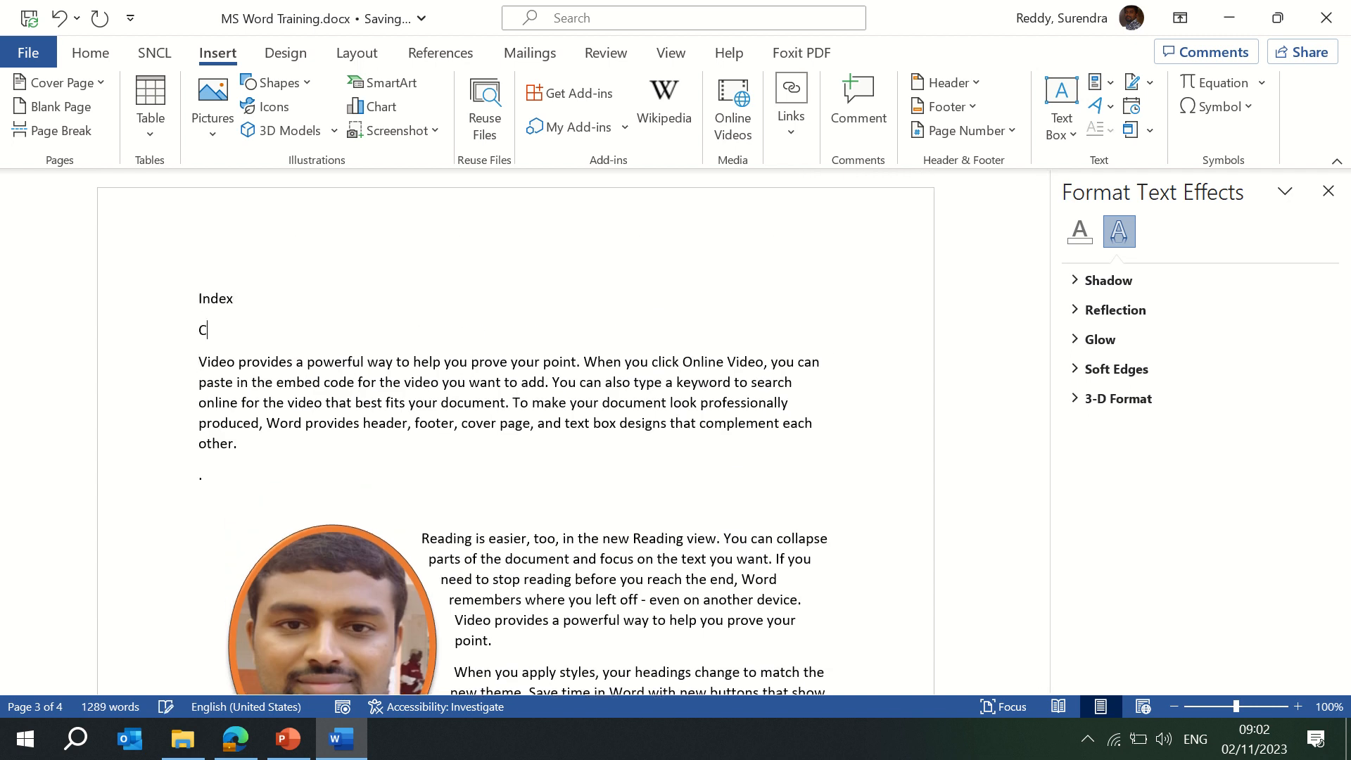
type("hapter - 1")
key("Return")
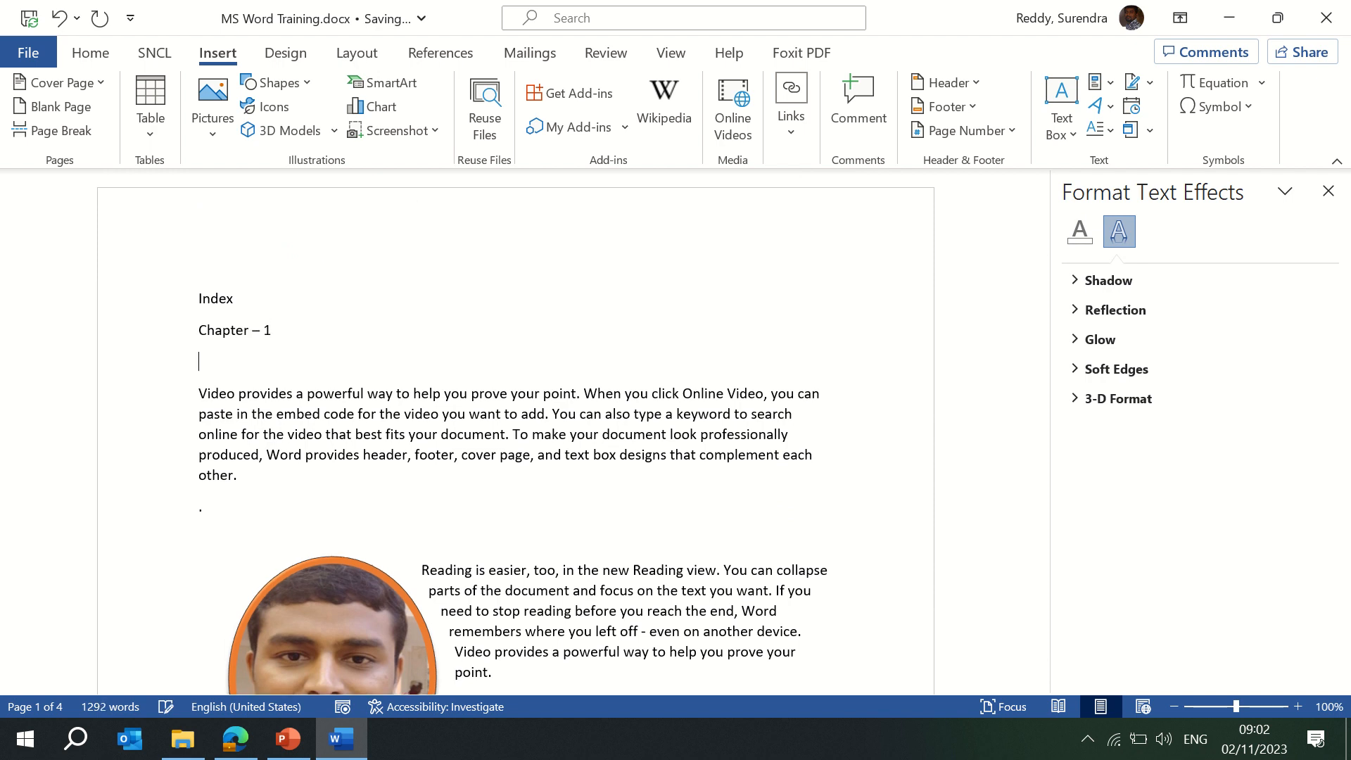
type("Chapter - 2")
key("Return")
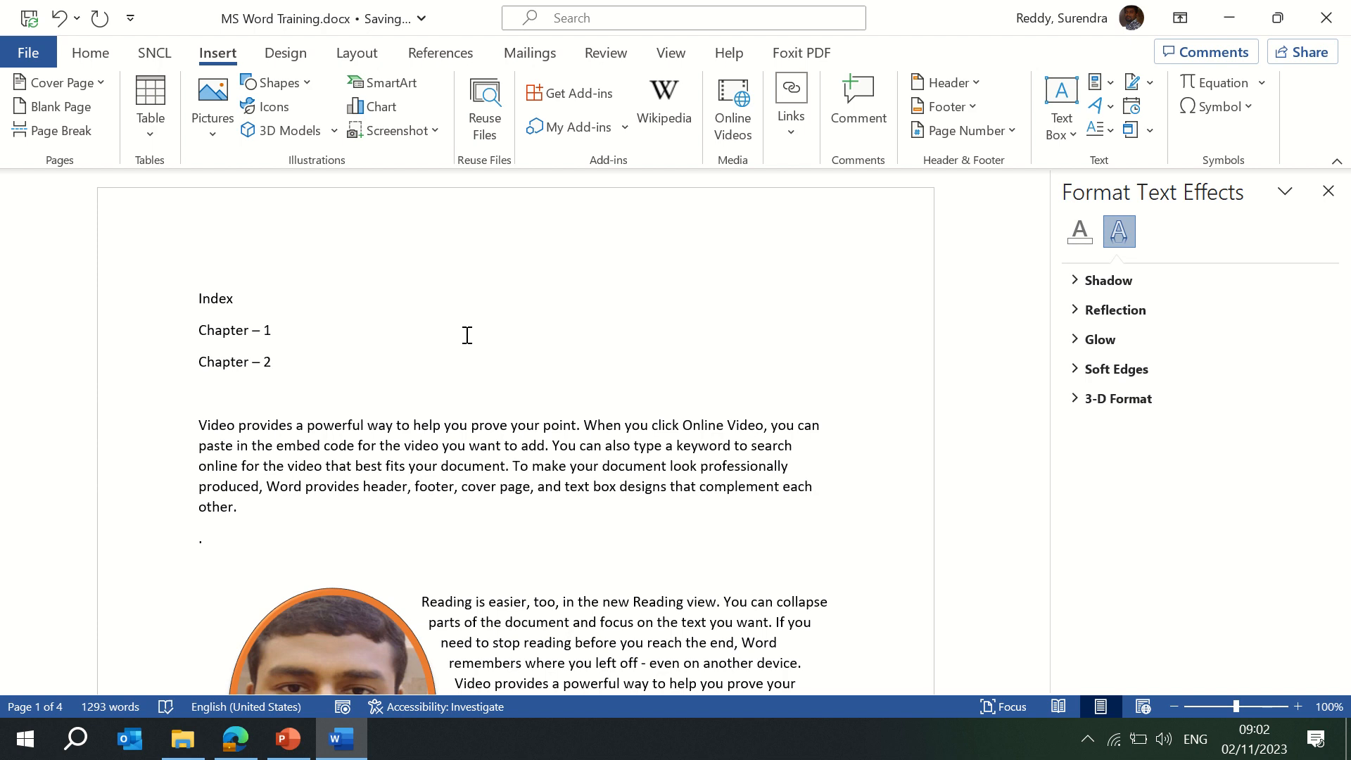
triple_click(466, 335)
left_click(793, 128)
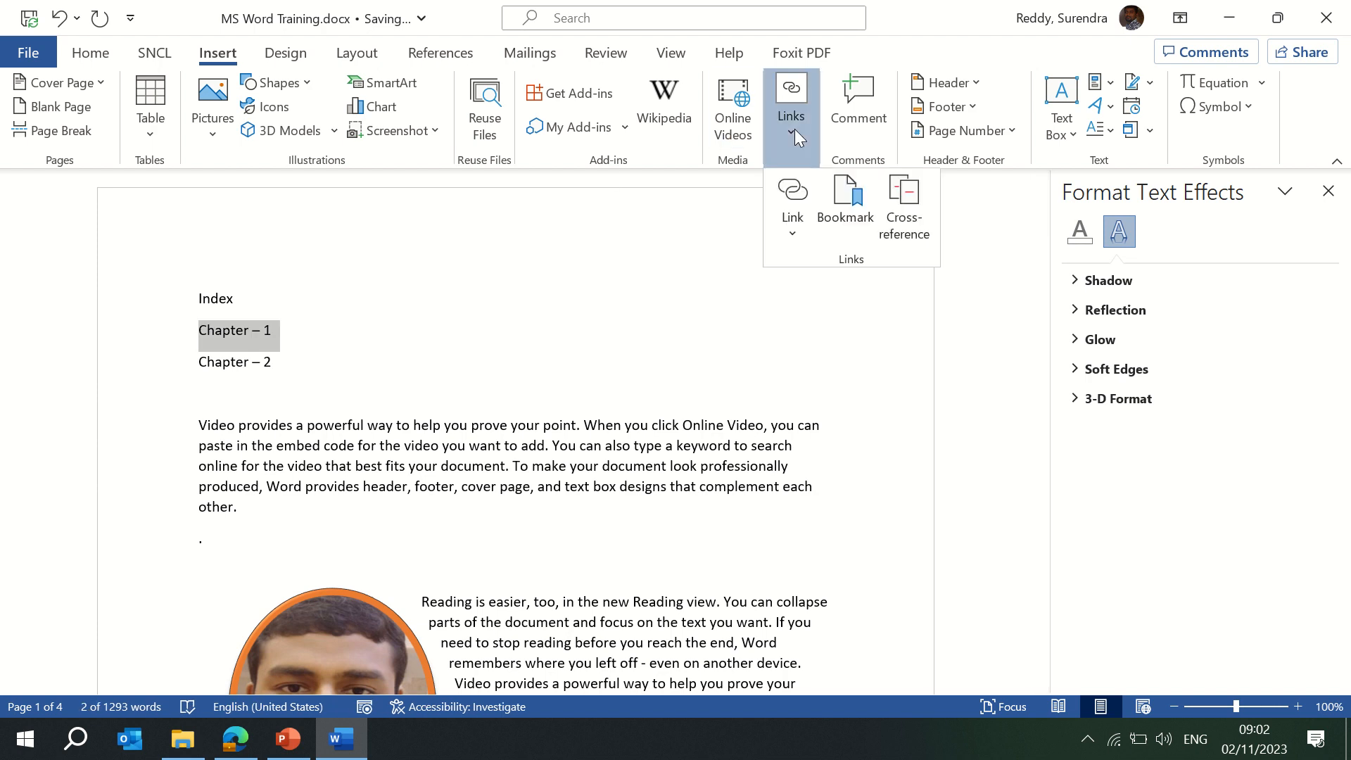
left_click(792, 238)
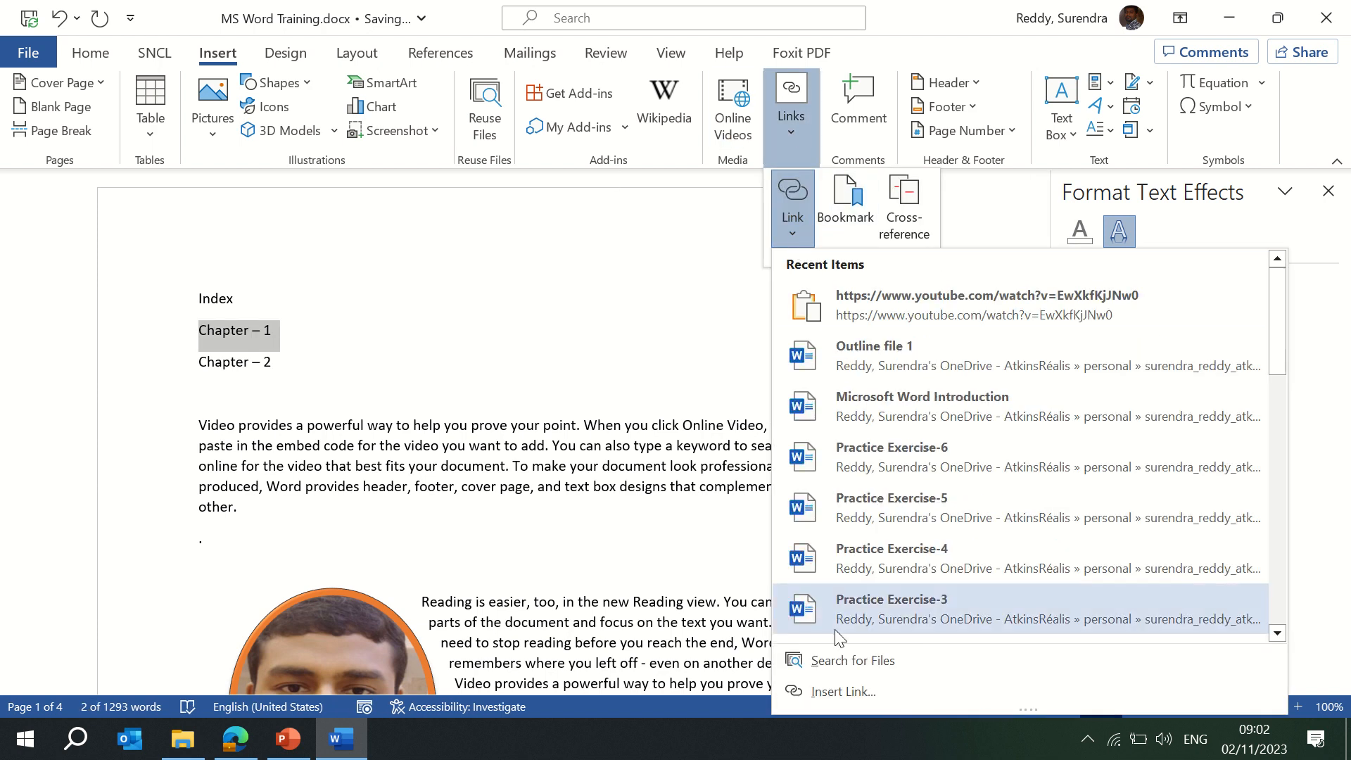
left_click(829, 686)
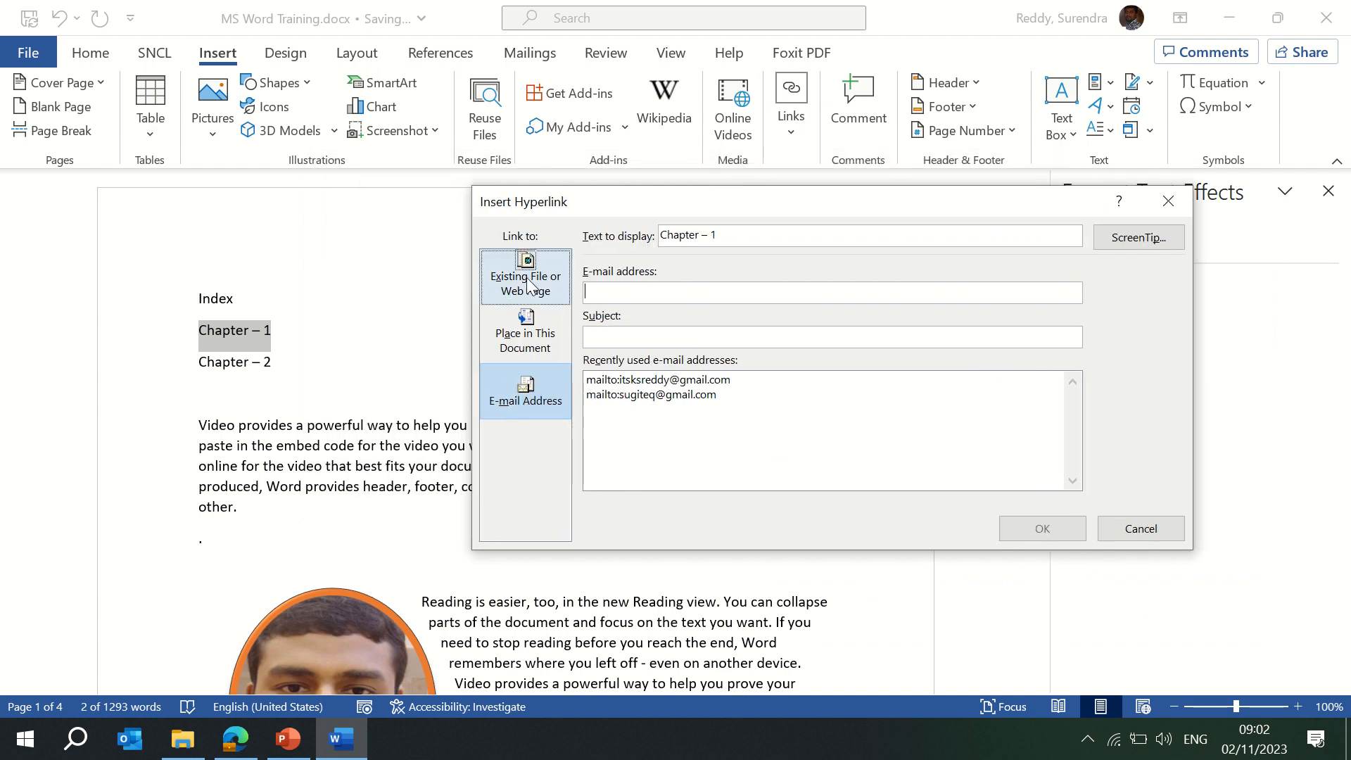
left_click(526, 278)
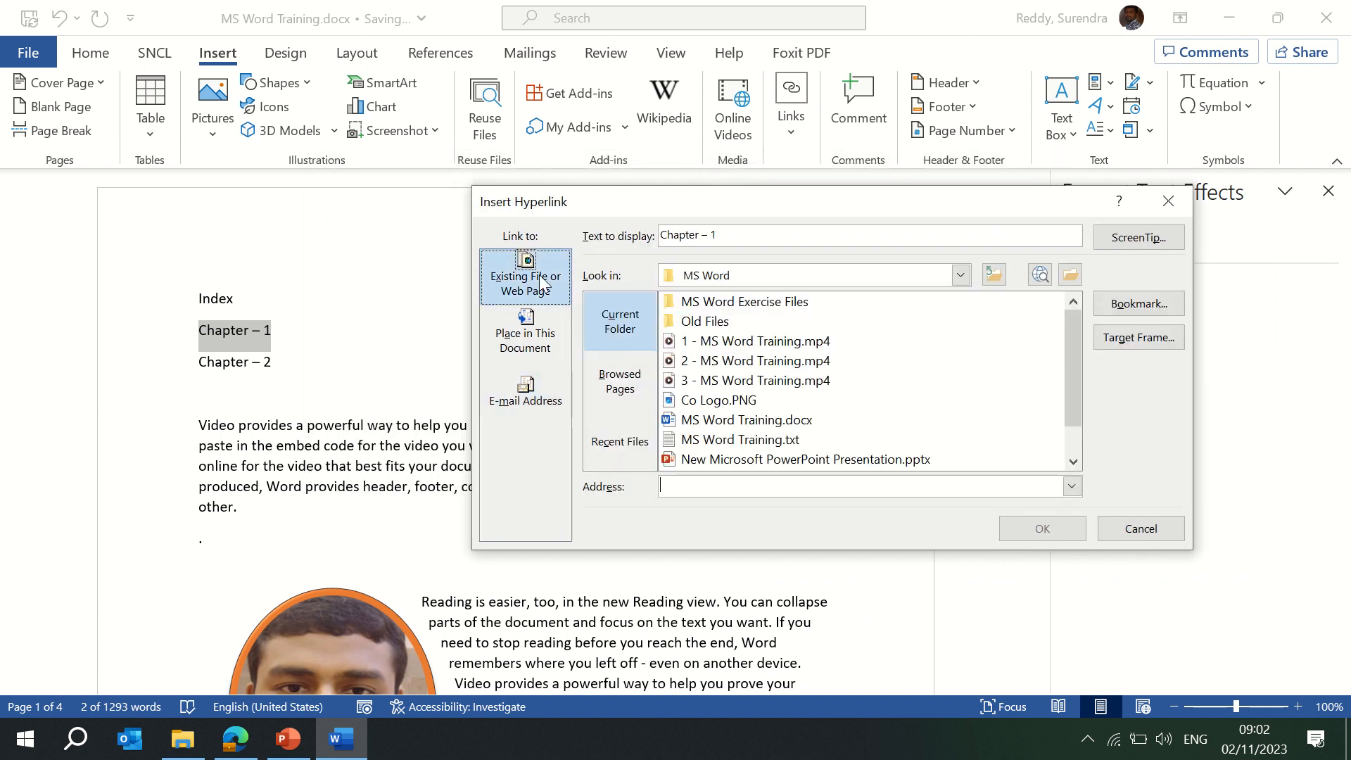
left_click(530, 330)
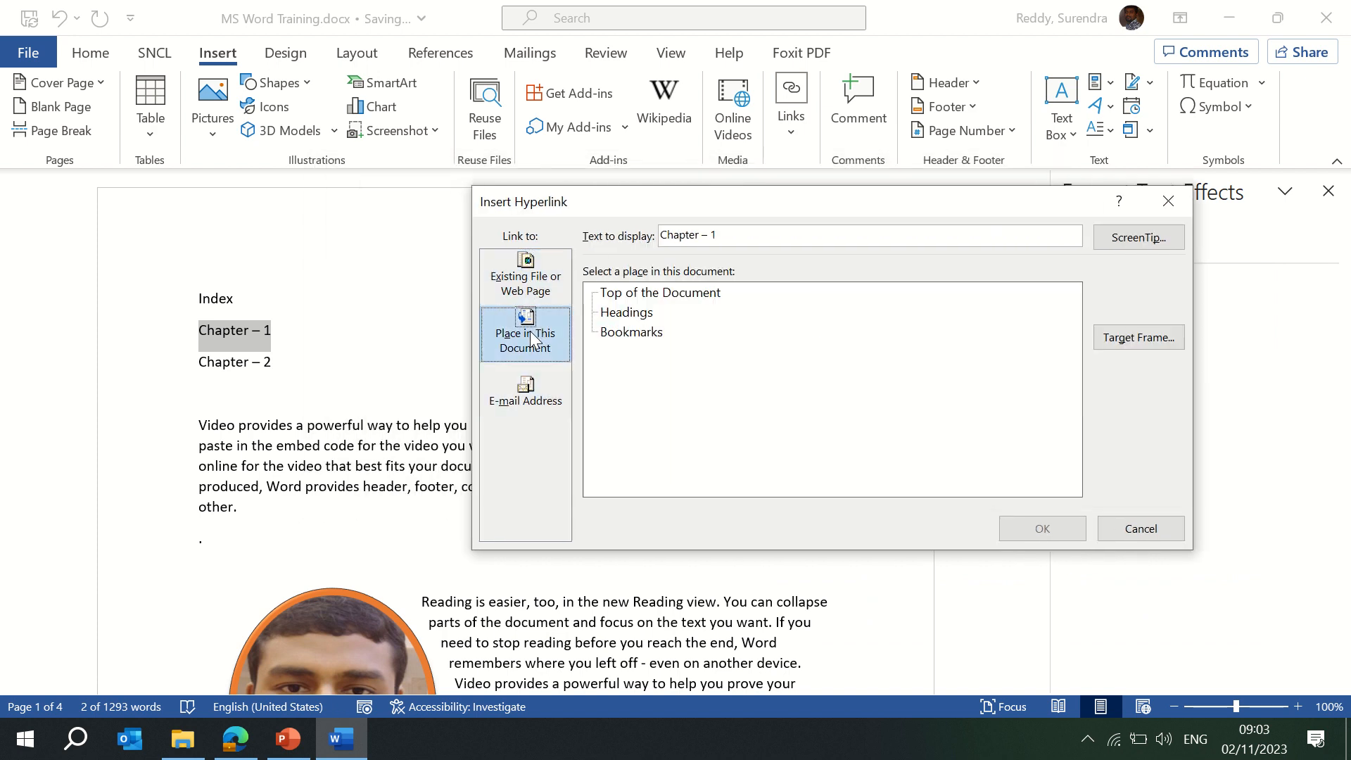
left_click(533, 283)
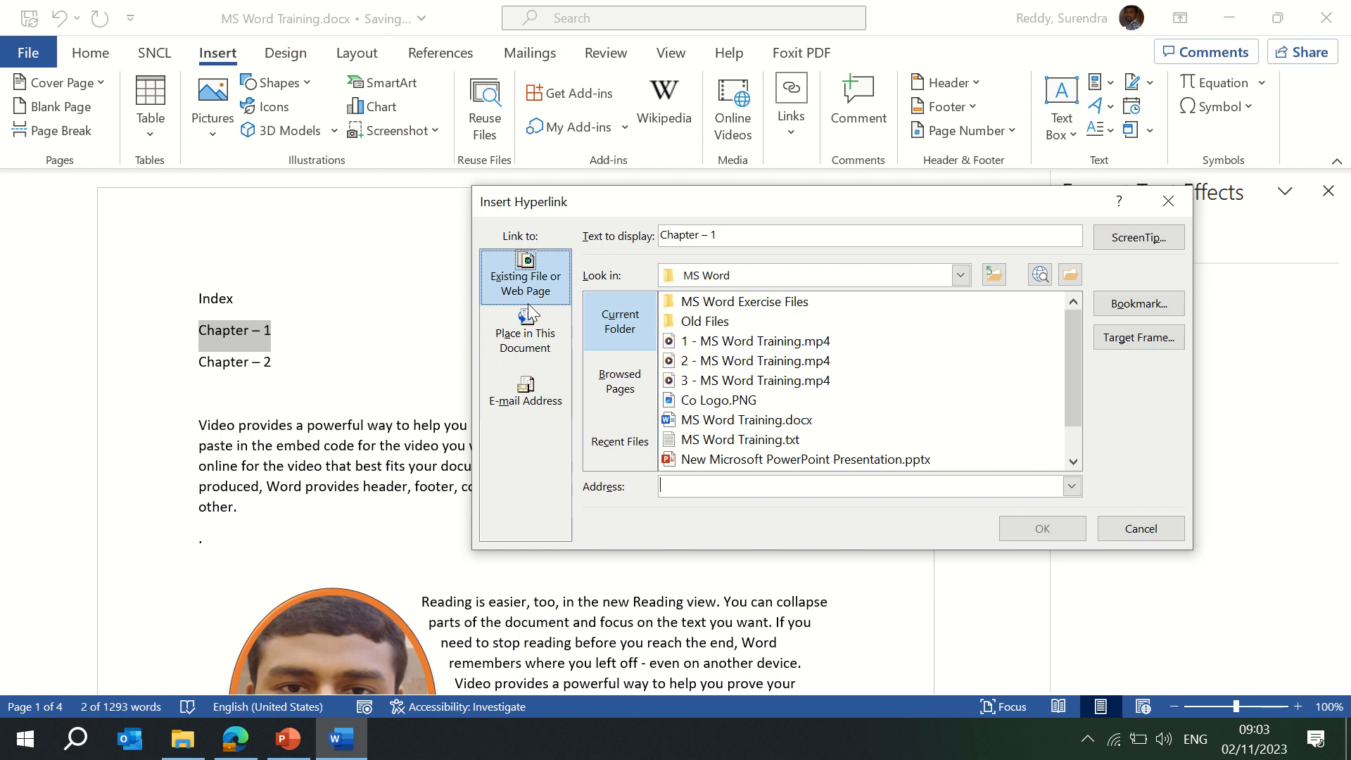
left_click(529, 336)
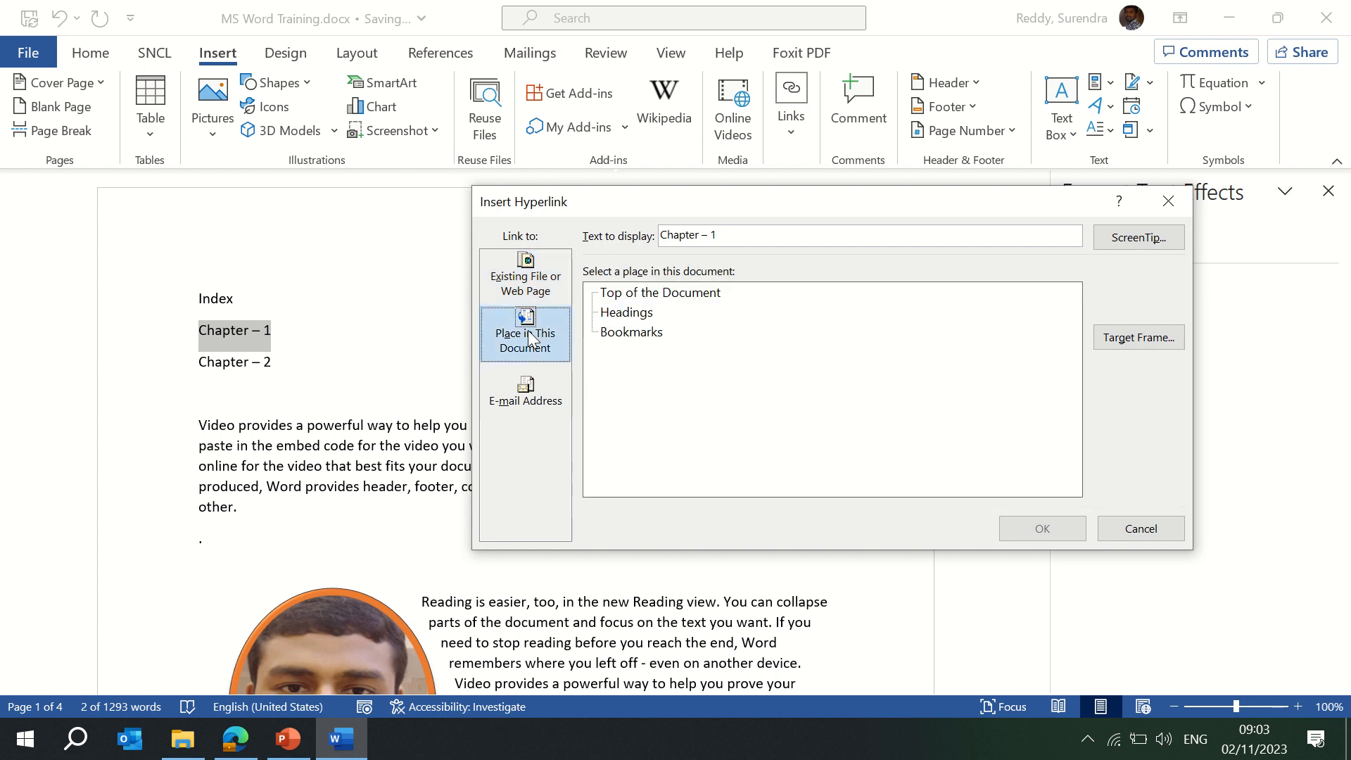
left_click(640, 313)
left_click(633, 335)
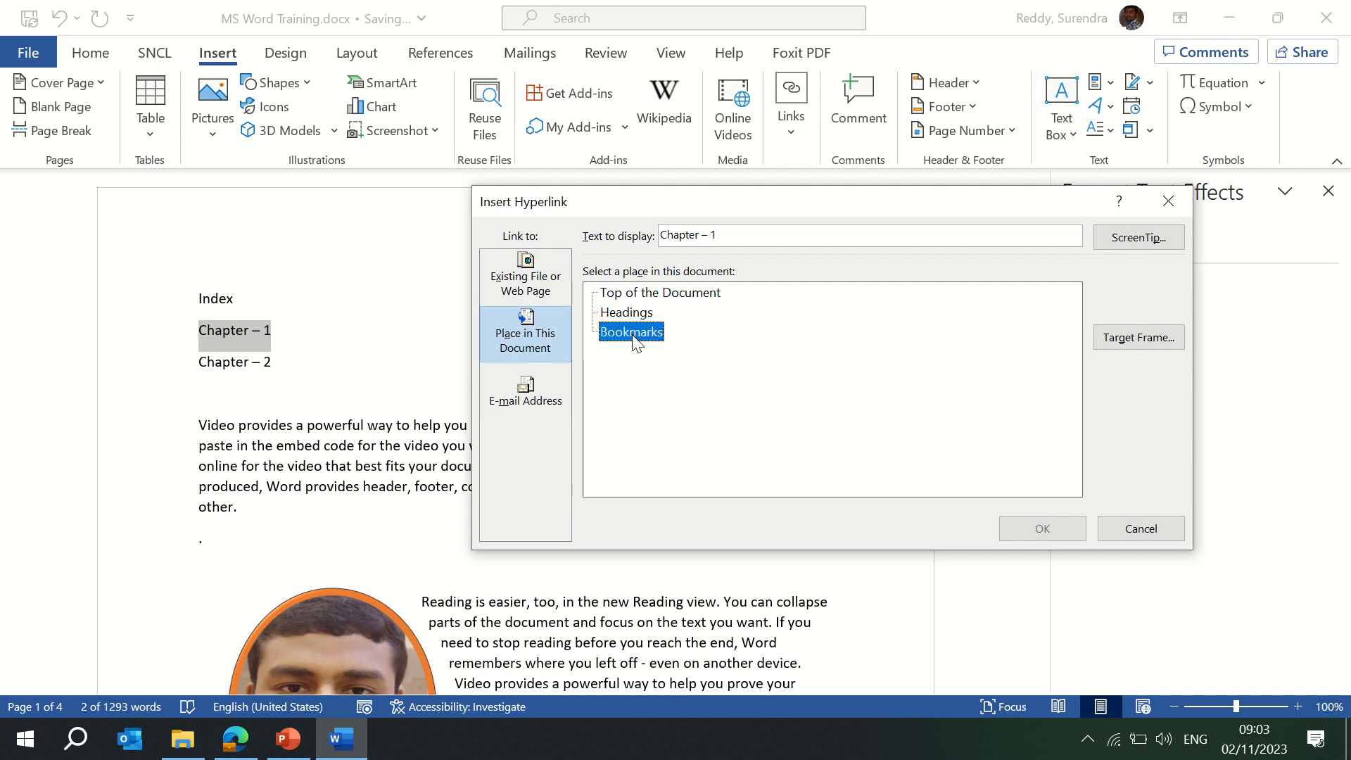
left_click(1135, 529)
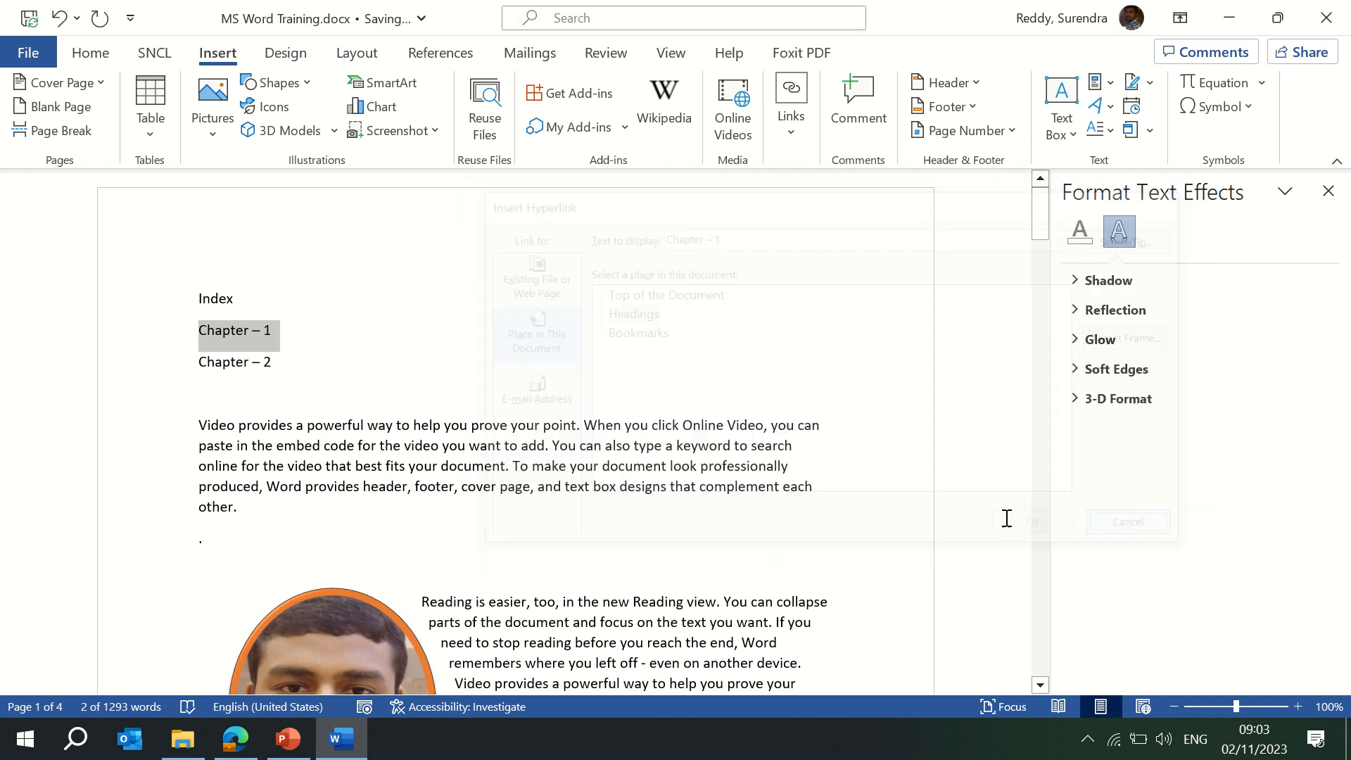
Insert a new 'Chapter - 1' line at the top of page 2.
left_click(432, 370)
scroll(431, 371, "down", 8)
scroll(431, 371, "down", 8)
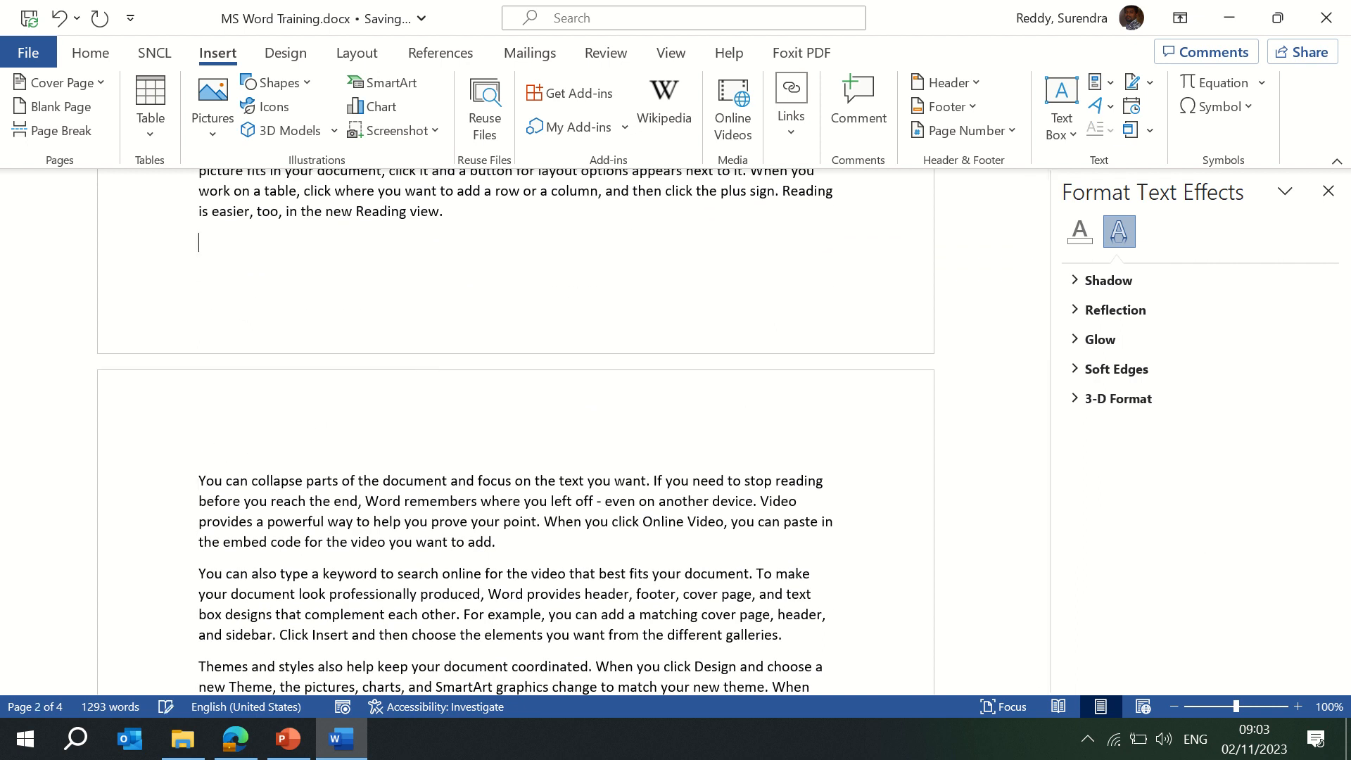
key("Return")
left_click(204, 458)
type("Ch")
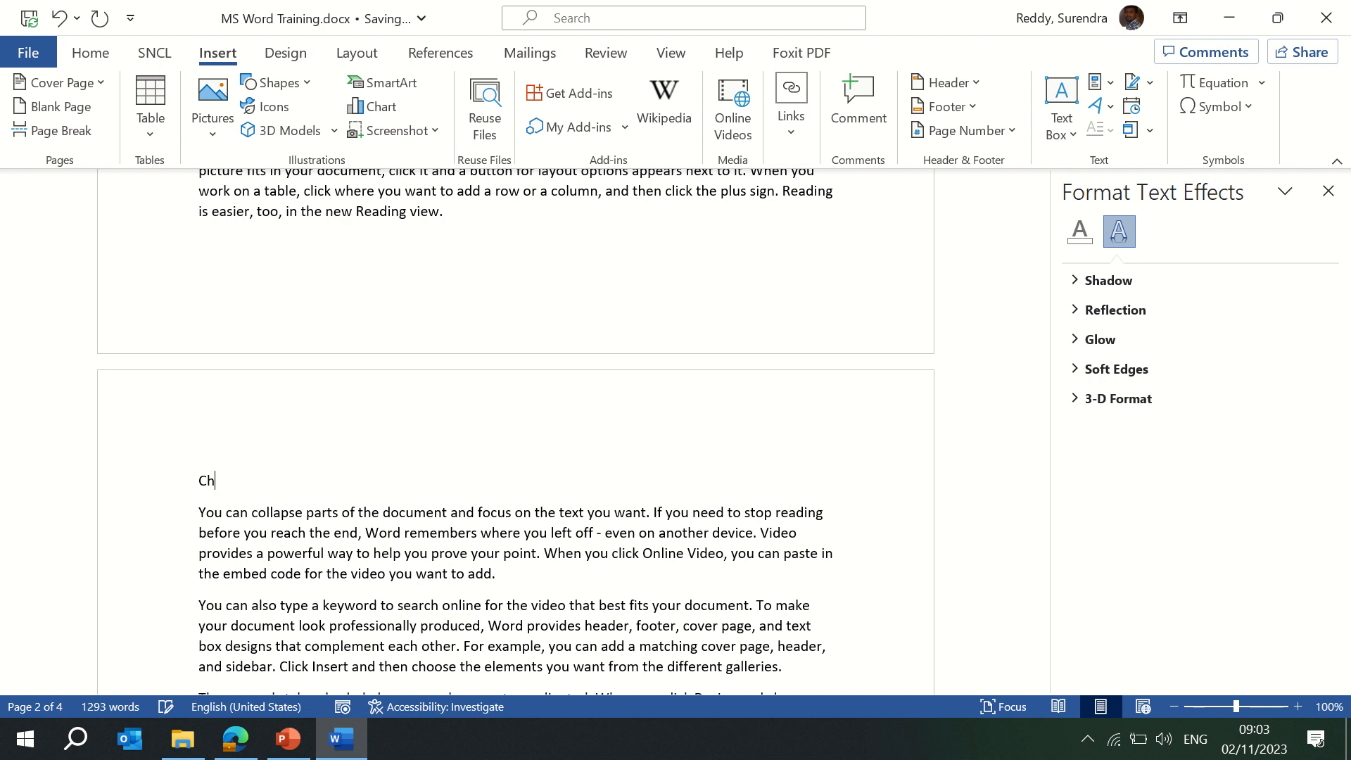
type("apter - 1")
key("Return")
Apply the Heading 1 style to the new Chapter – 1 line.
triple_click(204, 458)
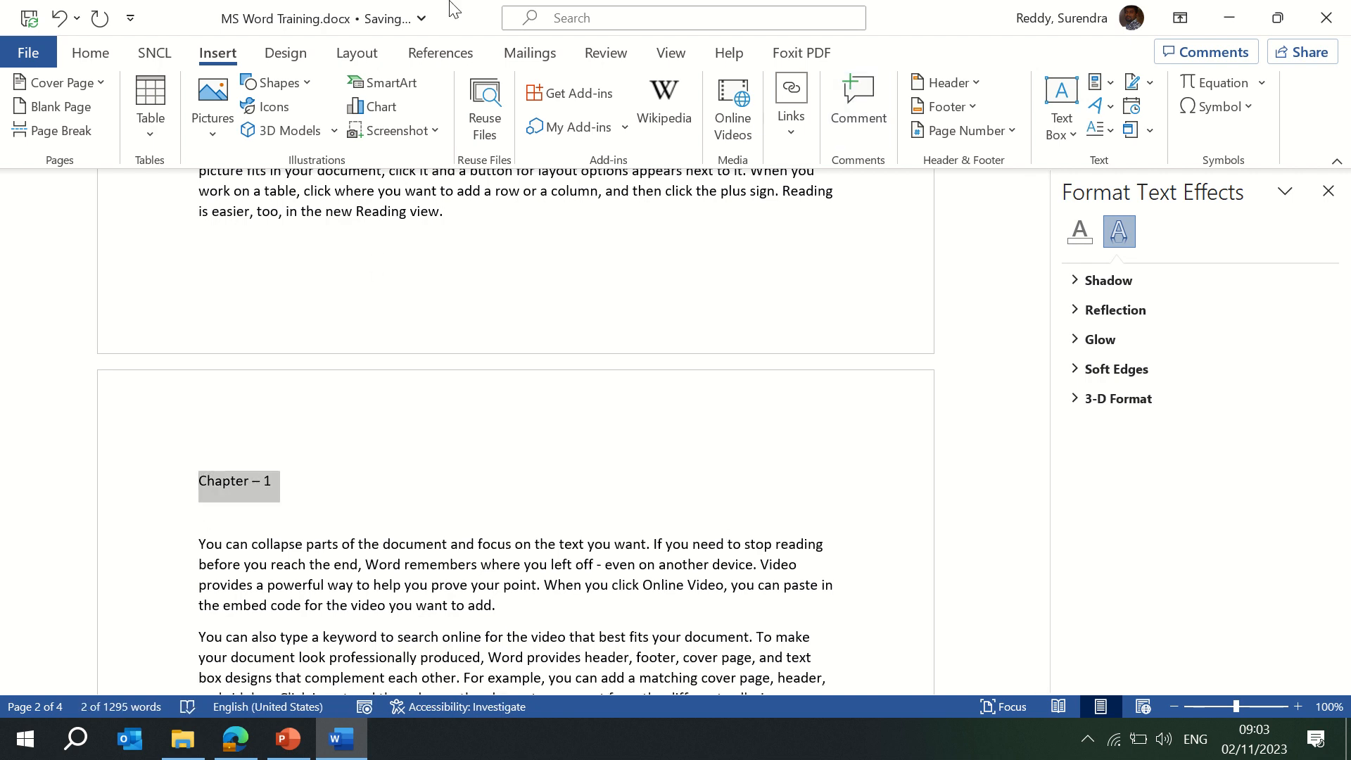
left_click(101, 58)
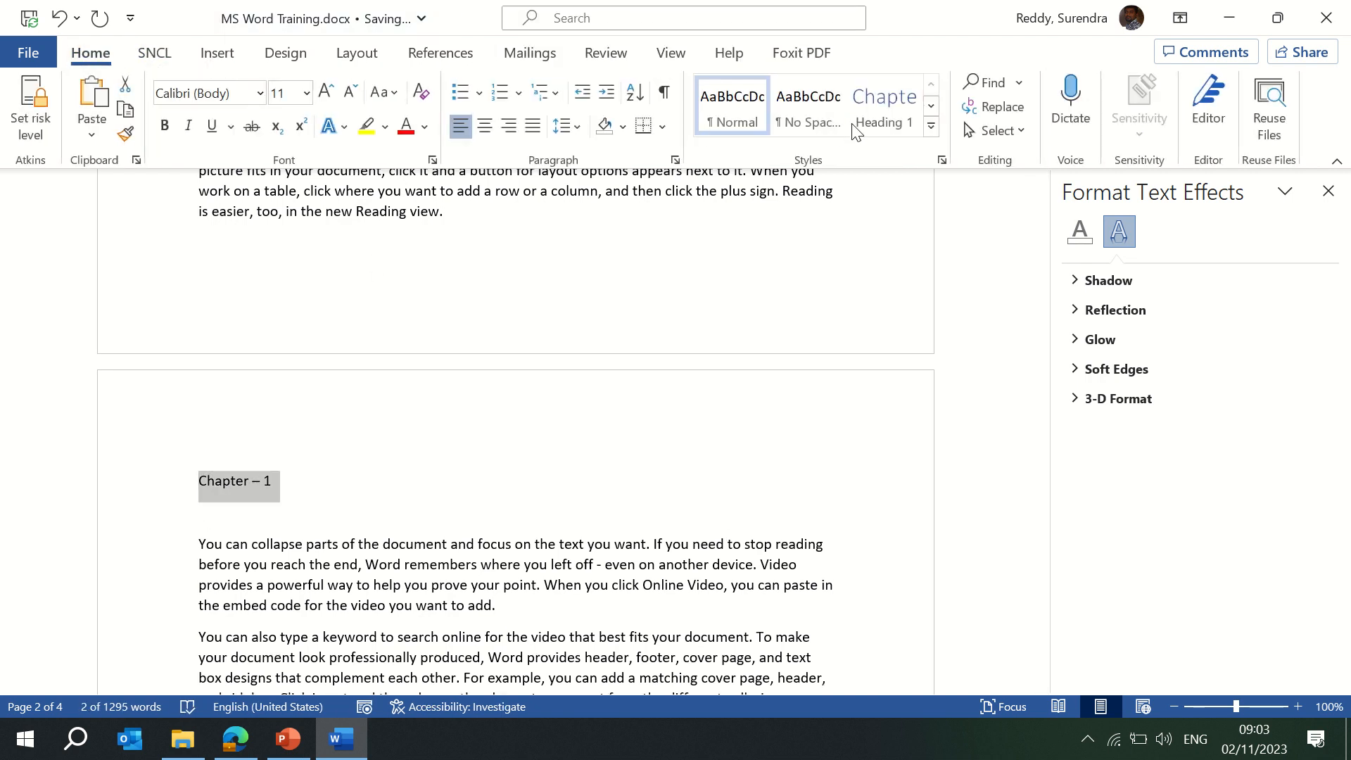
left_click(880, 116)
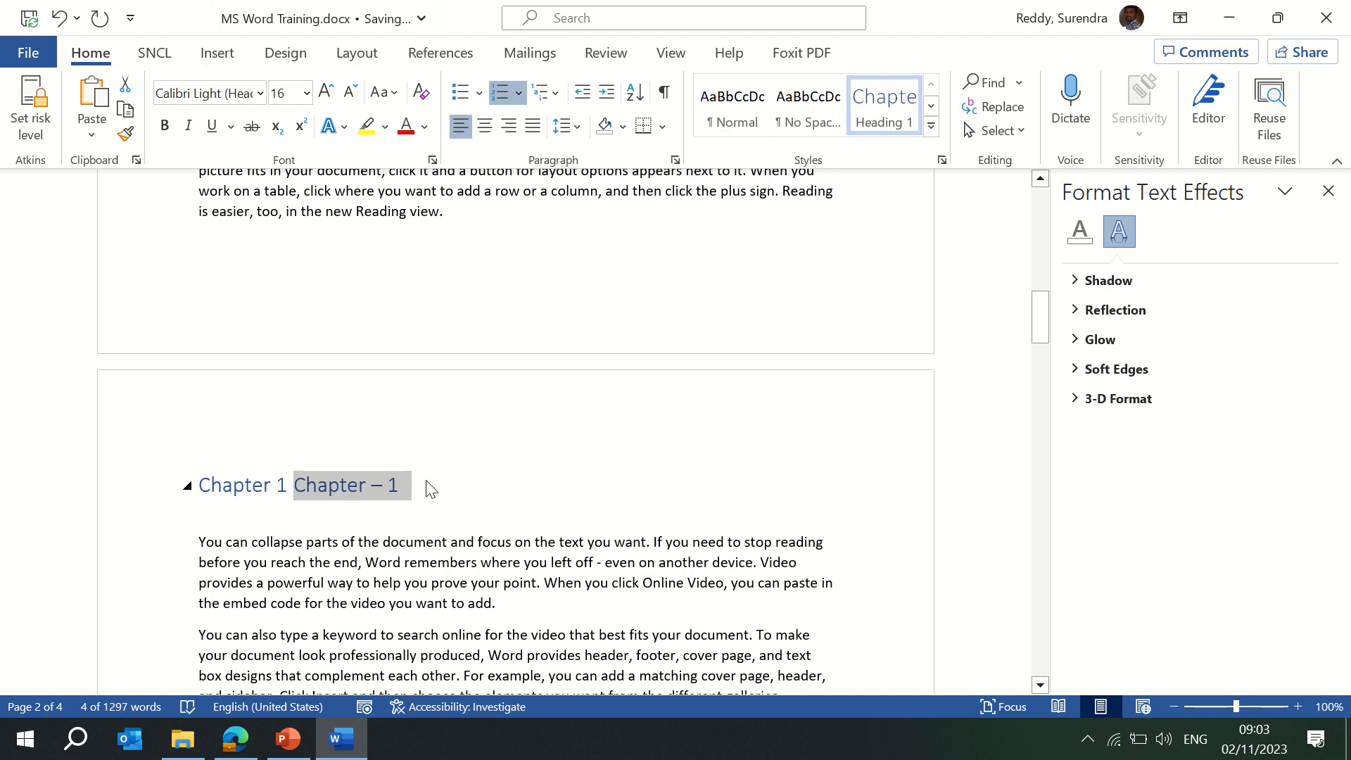
key("Delete")
key("ctrl+z")
left_click(431, 473)
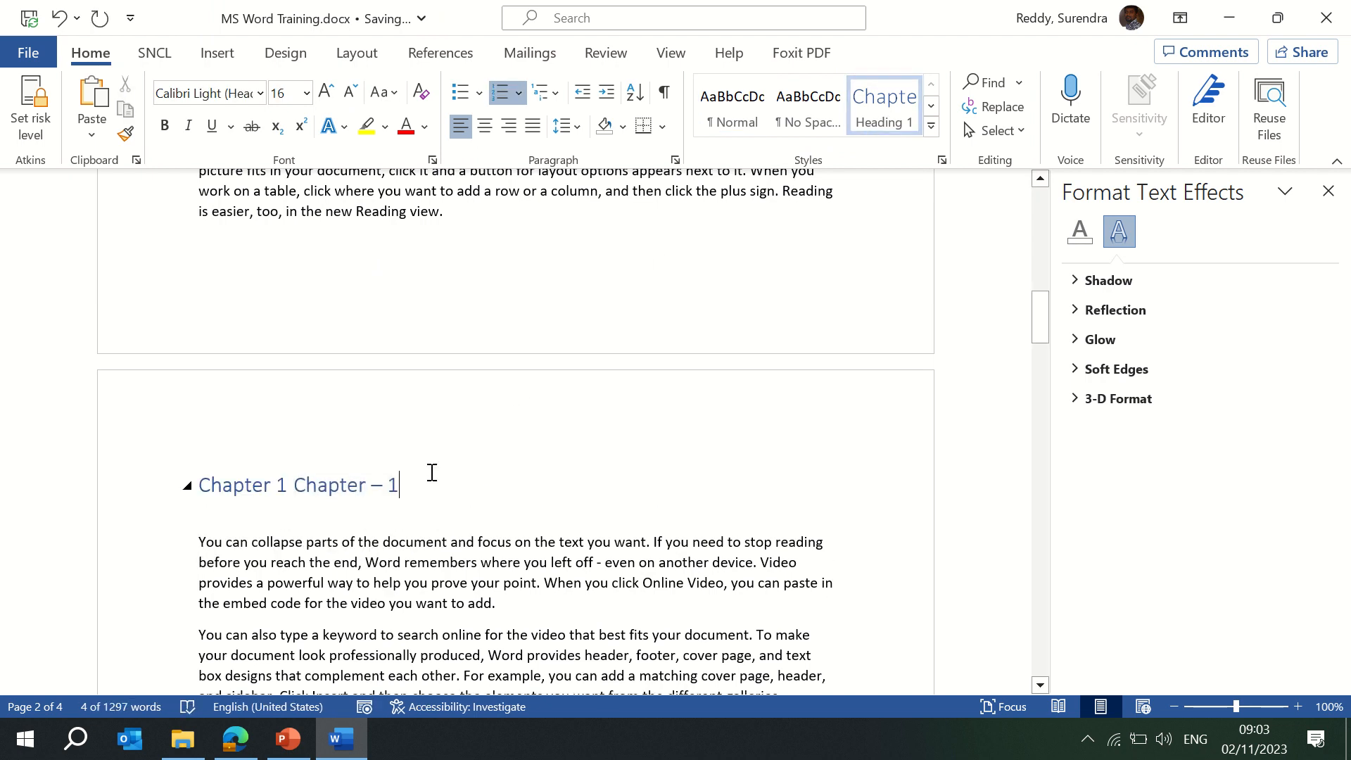
scroll(431, 474, "up", 10)
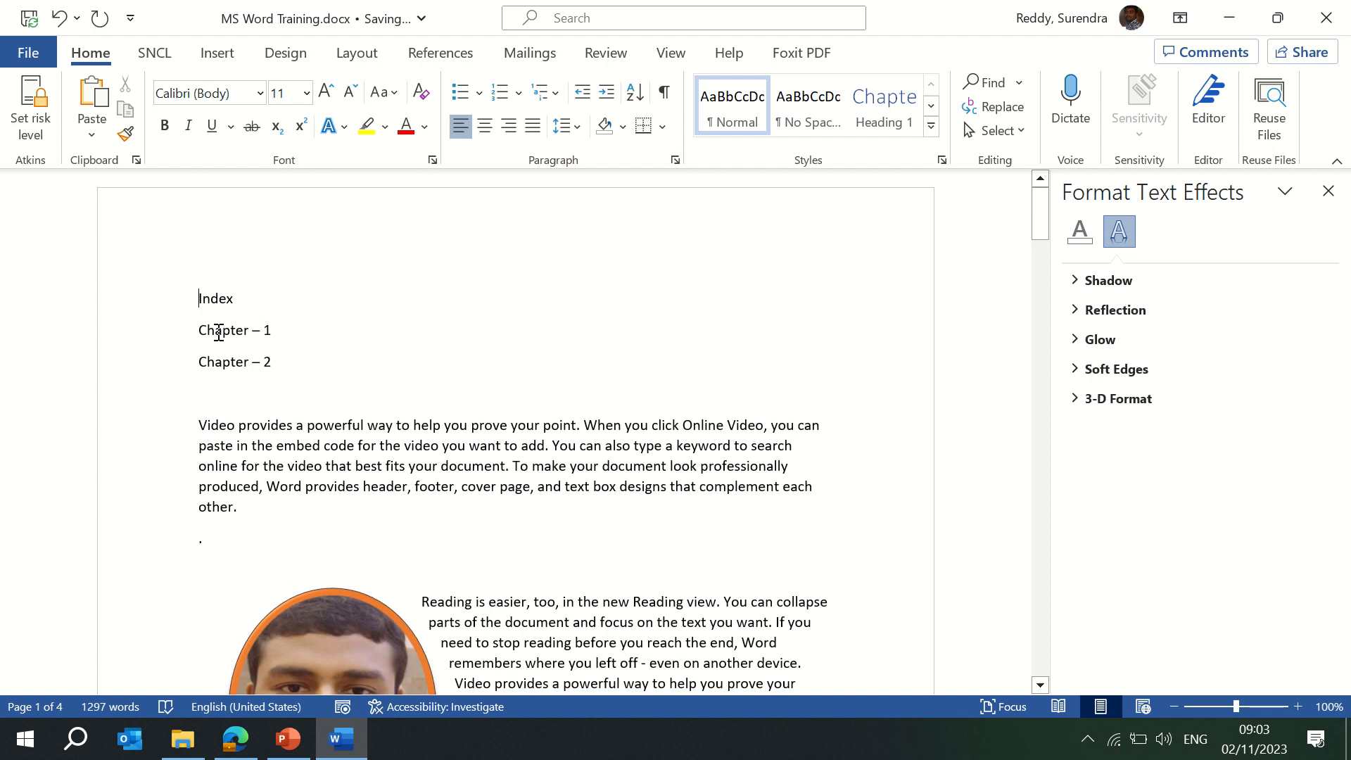
Link the Index's Chapter – 1 entry to the Chapter – 1 heading using Place in This Document.
triple_click(202, 331)
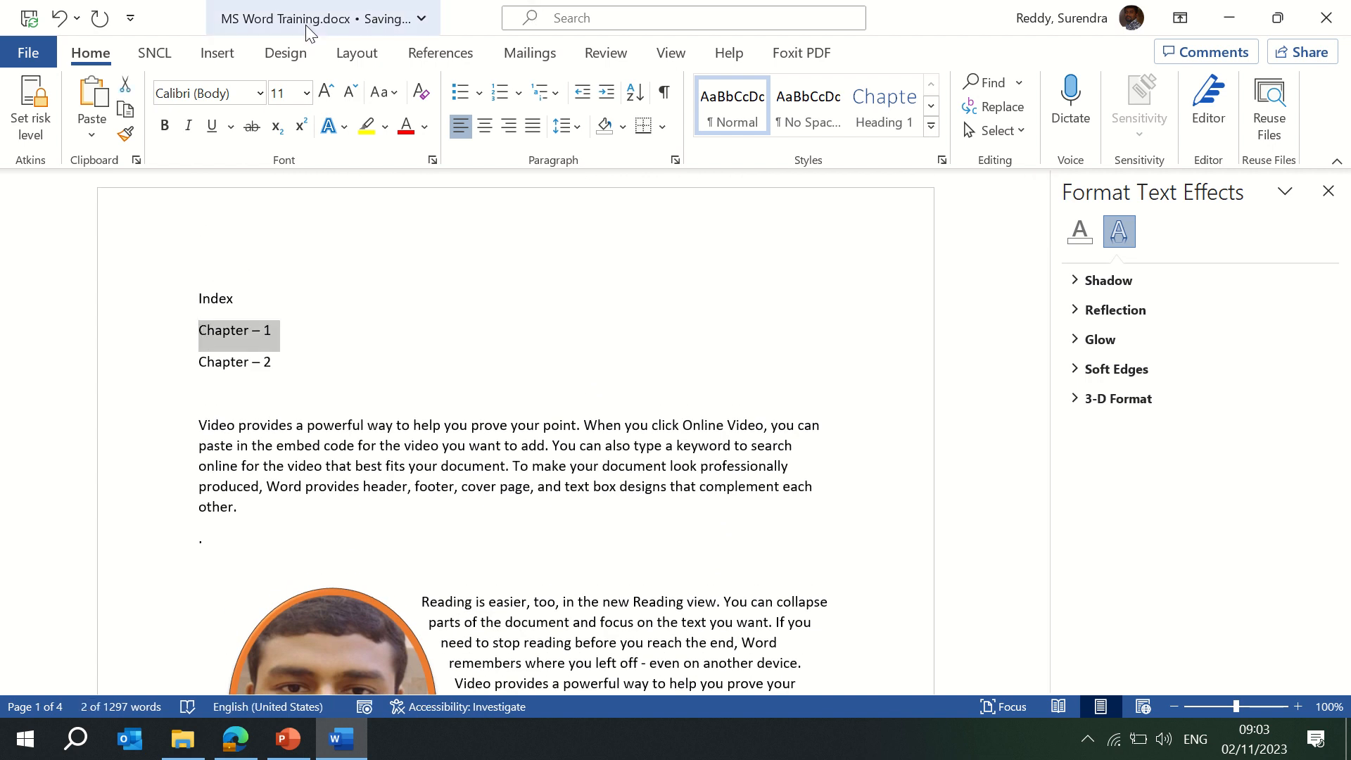
left_click(225, 64)
left_click(790, 134)
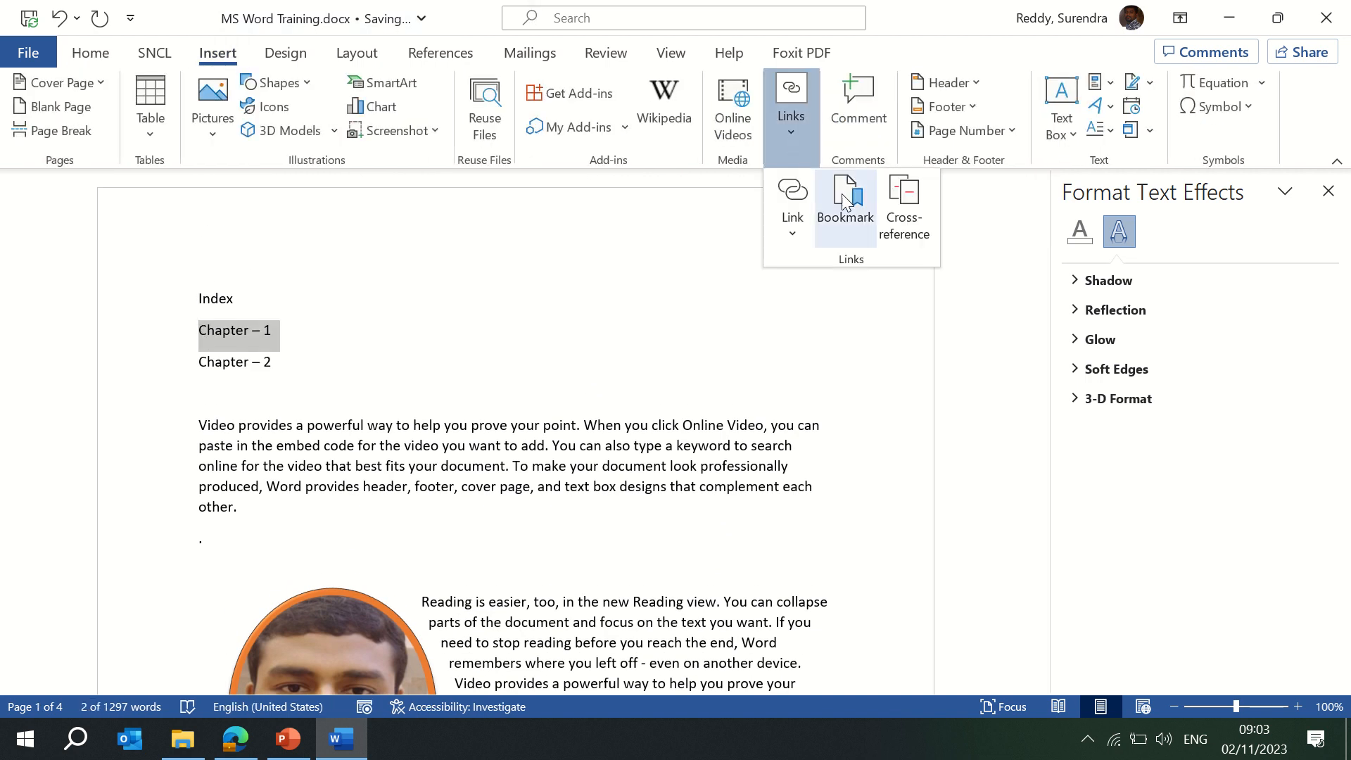
left_click(800, 236)
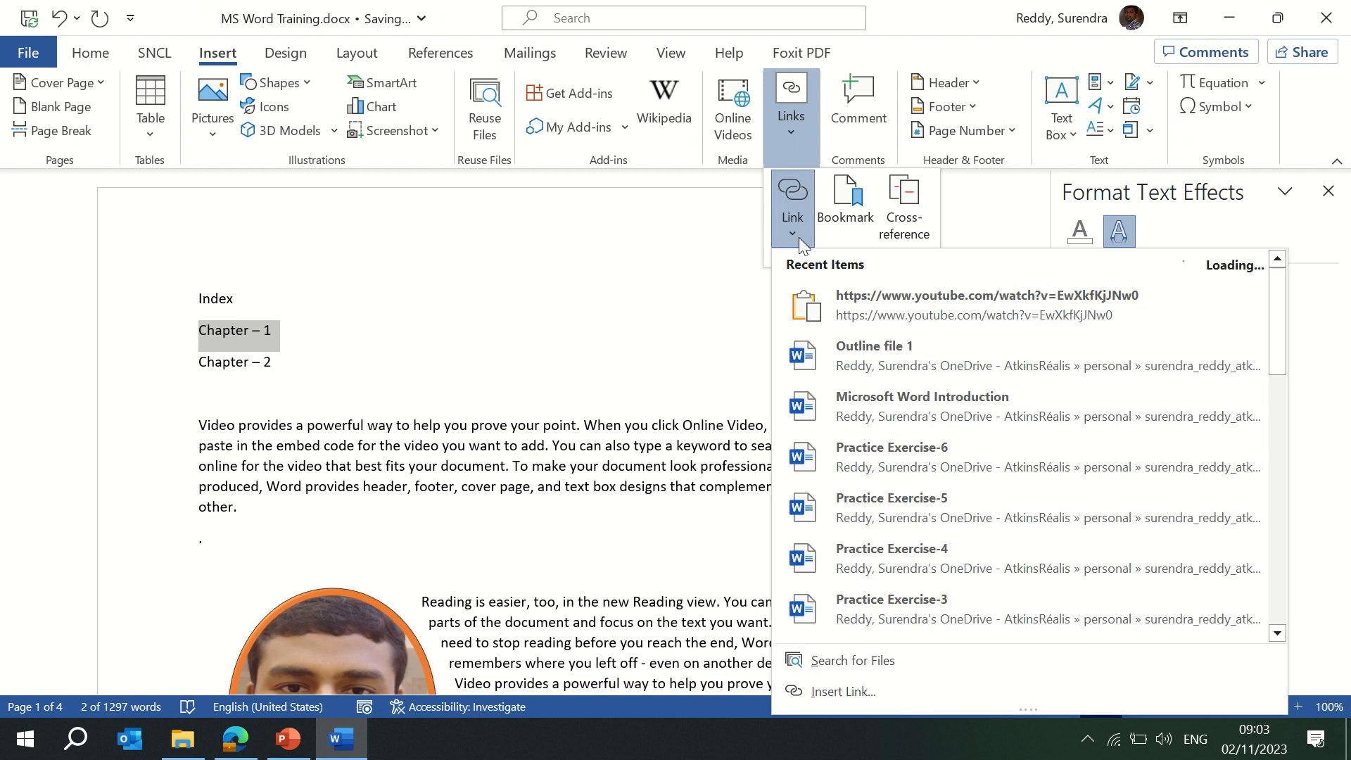
left_click(847, 693)
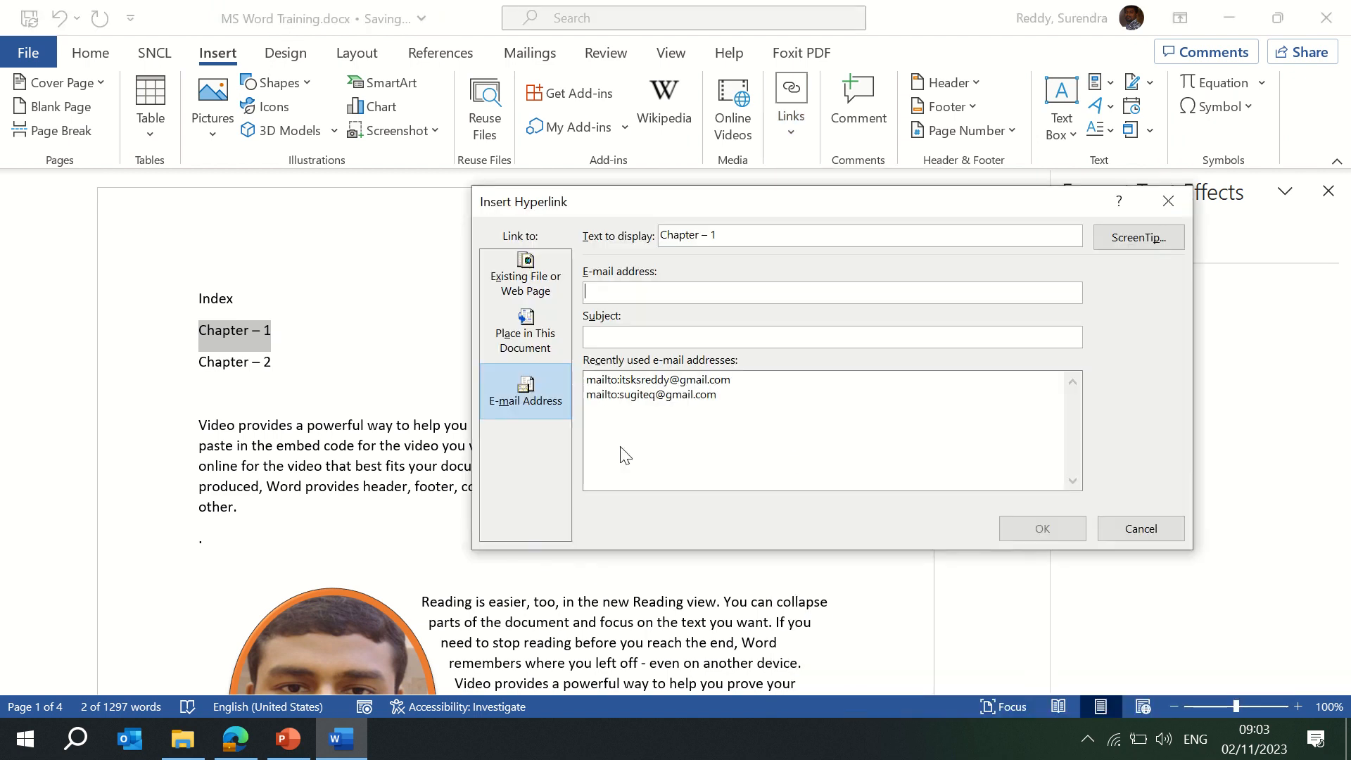
left_click(538, 335)
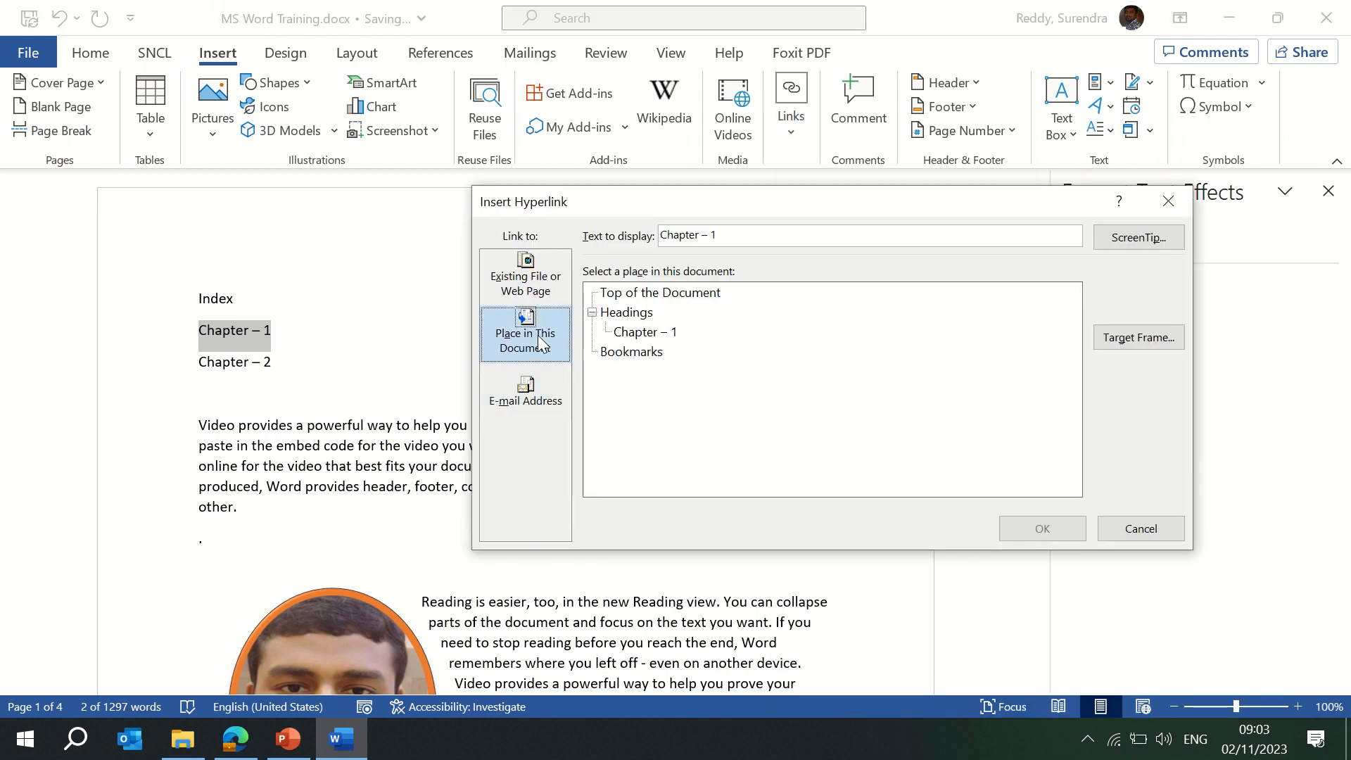
left_click(646, 332)
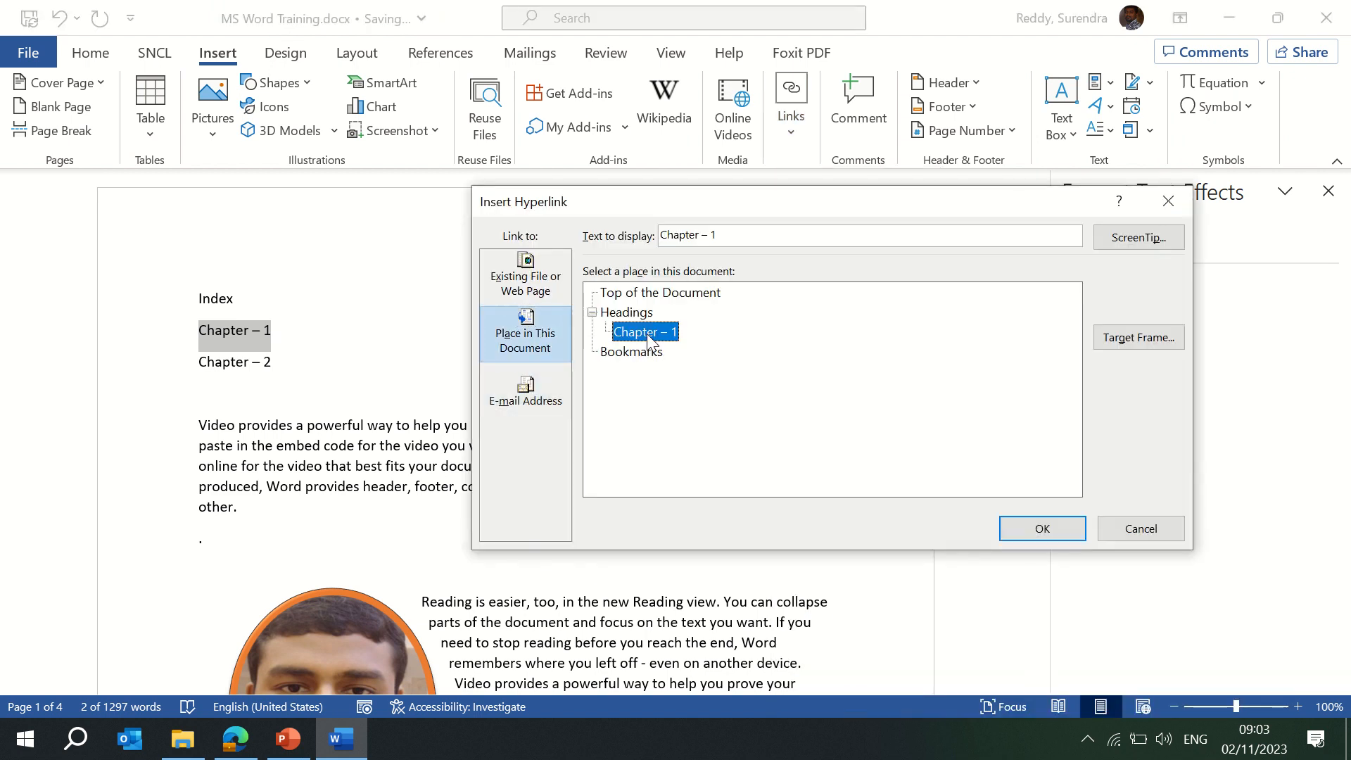
left_click(1040, 529)
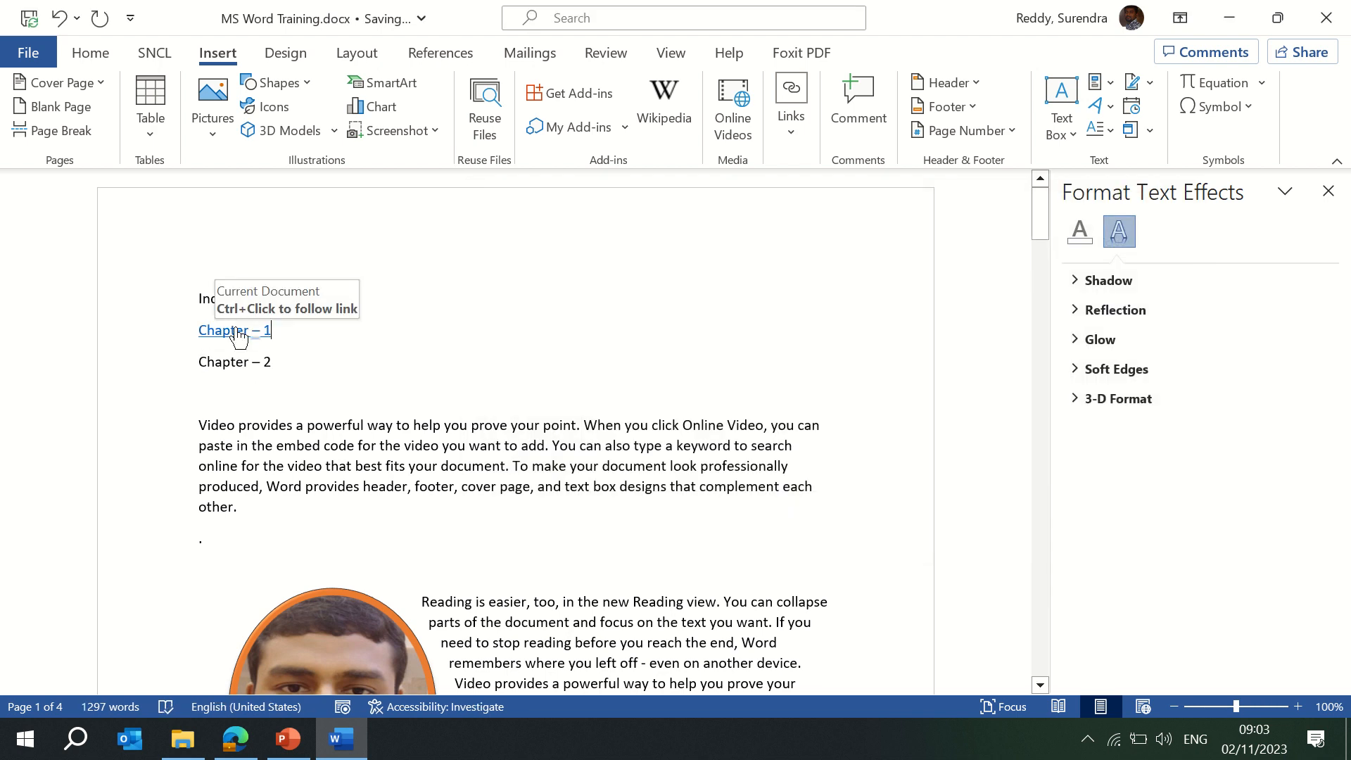
left_click(238, 333, "ctrl")
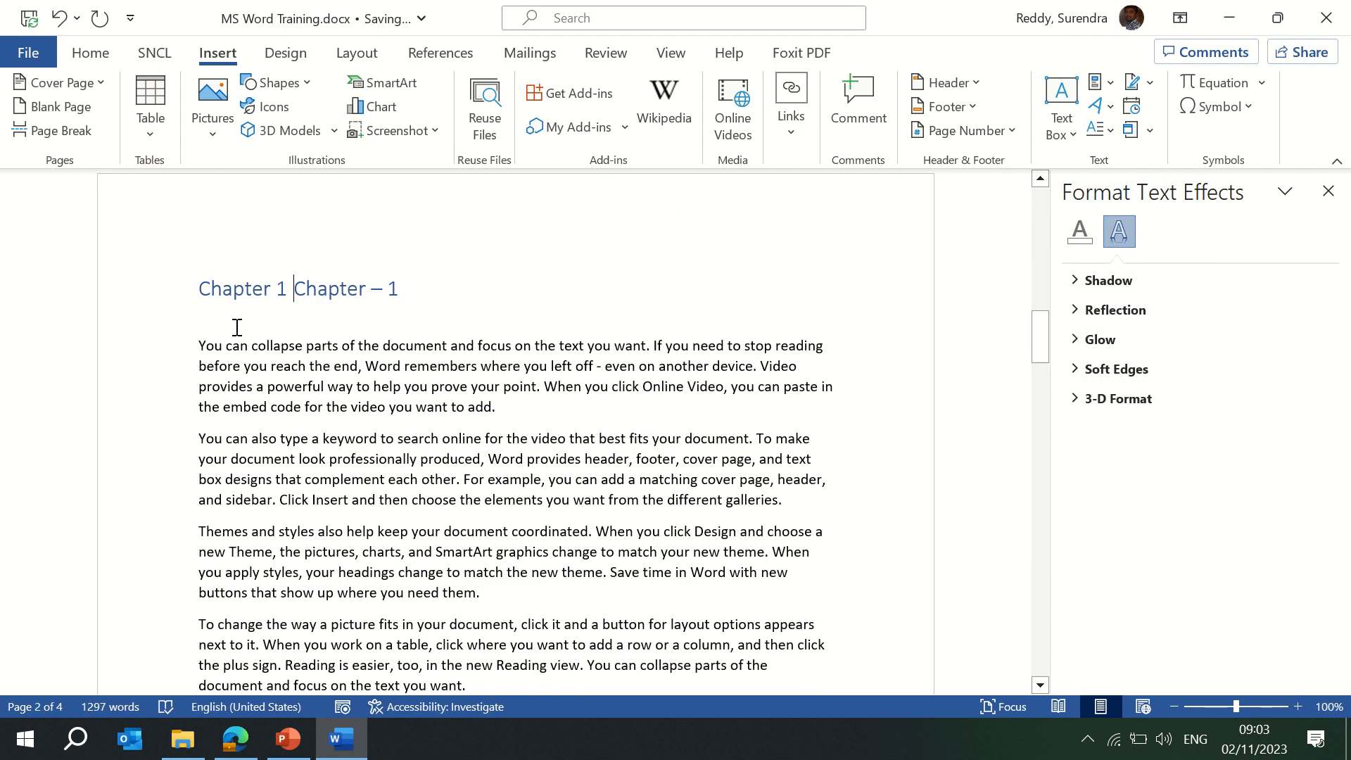
Trim the page-2 heading to 'Chapter 1', retest the Index link, and return to the document top.
key("Right")
key("Right")
key("Right")
key("Right")
key("Right")
key("Right")
key("Right")
key("Right")
key("BackSpace")
key("BackSpace")
key("BackSpace")
key("BackSpace")
key("BackSpace")
key("BackSpace")
key("BackSpace")
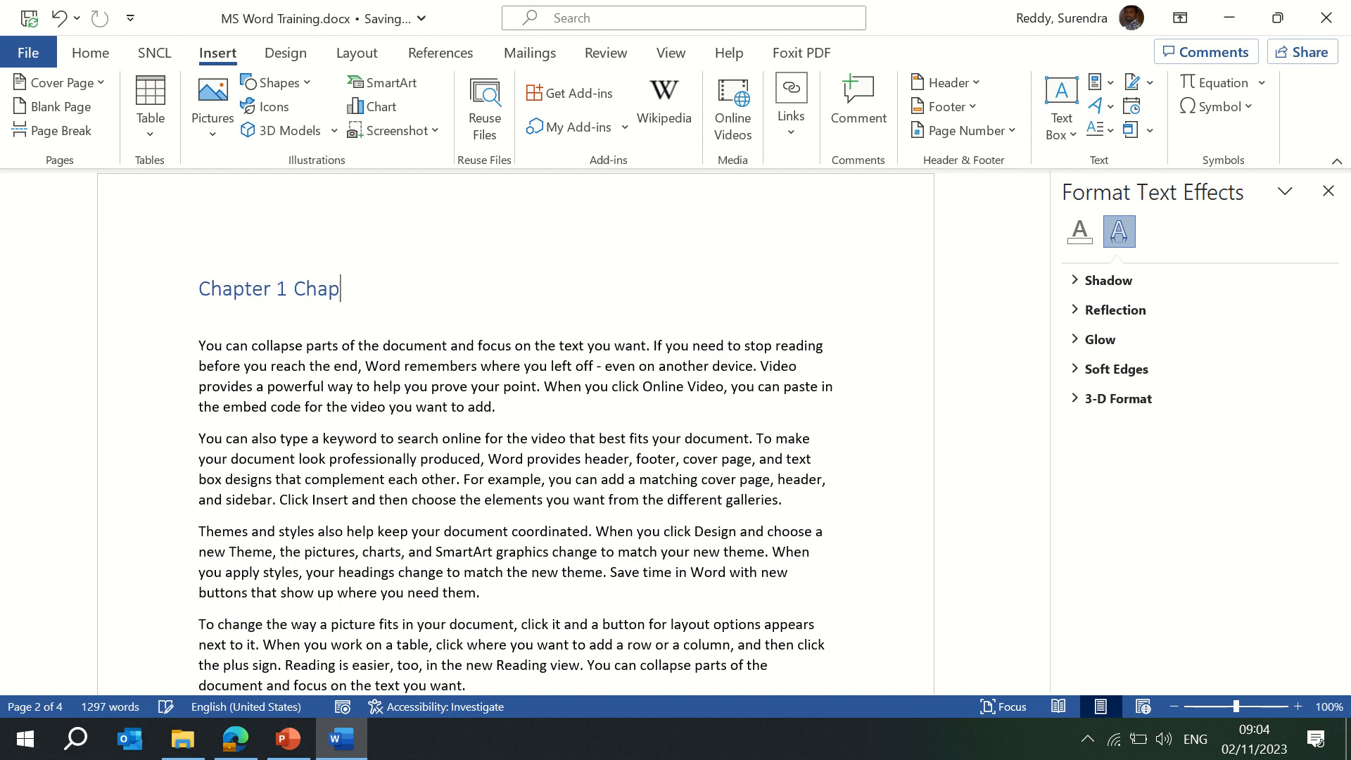
key("BackSpace")
key("BackSpace")
key("BackSpace")
key("BackSpace")
key("BackSpace")
key("BackSpace")
key("BackSpace")
key("BackSpace")
key("BackSpace")
key("BackSpace")
key("BackSpace")
key("BackSpace")
key("BackSpace")
key("BackSpace")
key("ctrl+z")
scroll(237, 327, "up", 12)
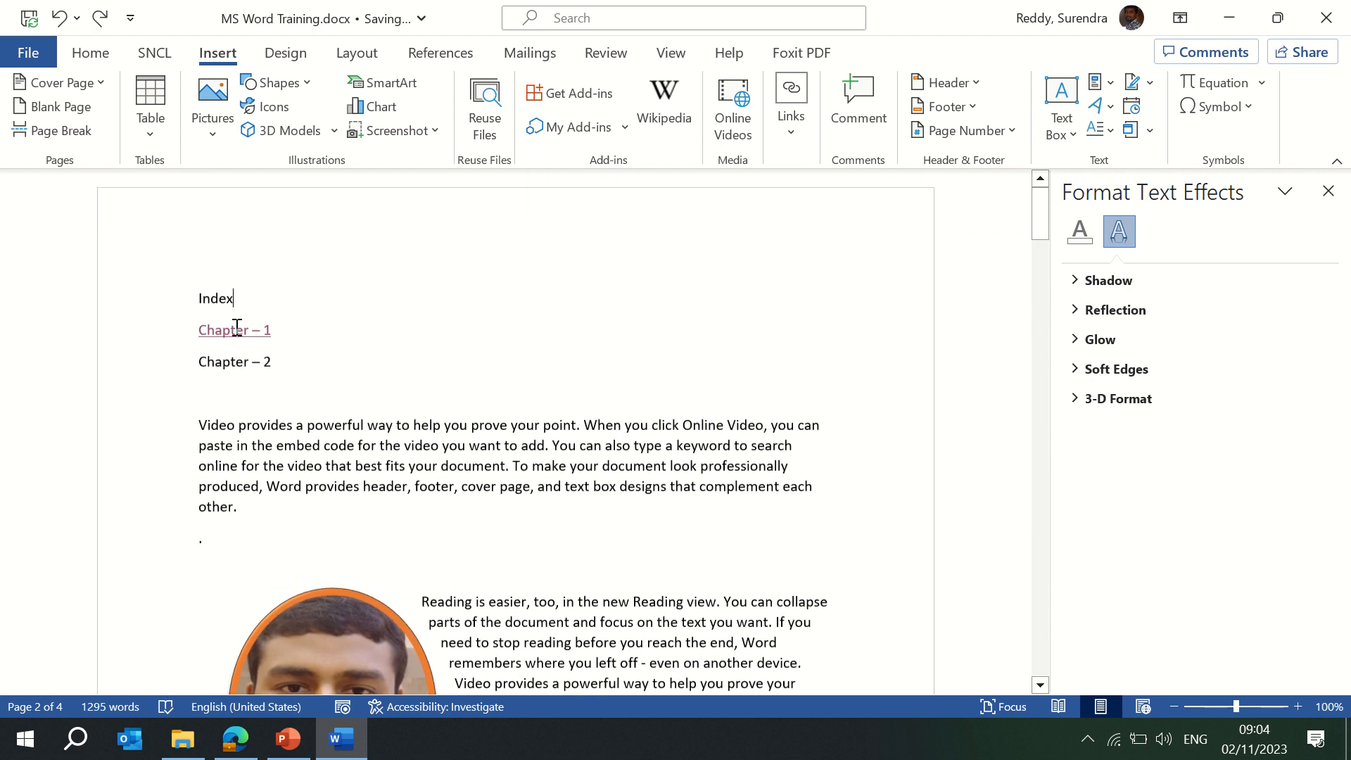
left_click(243, 329, "ctrl")
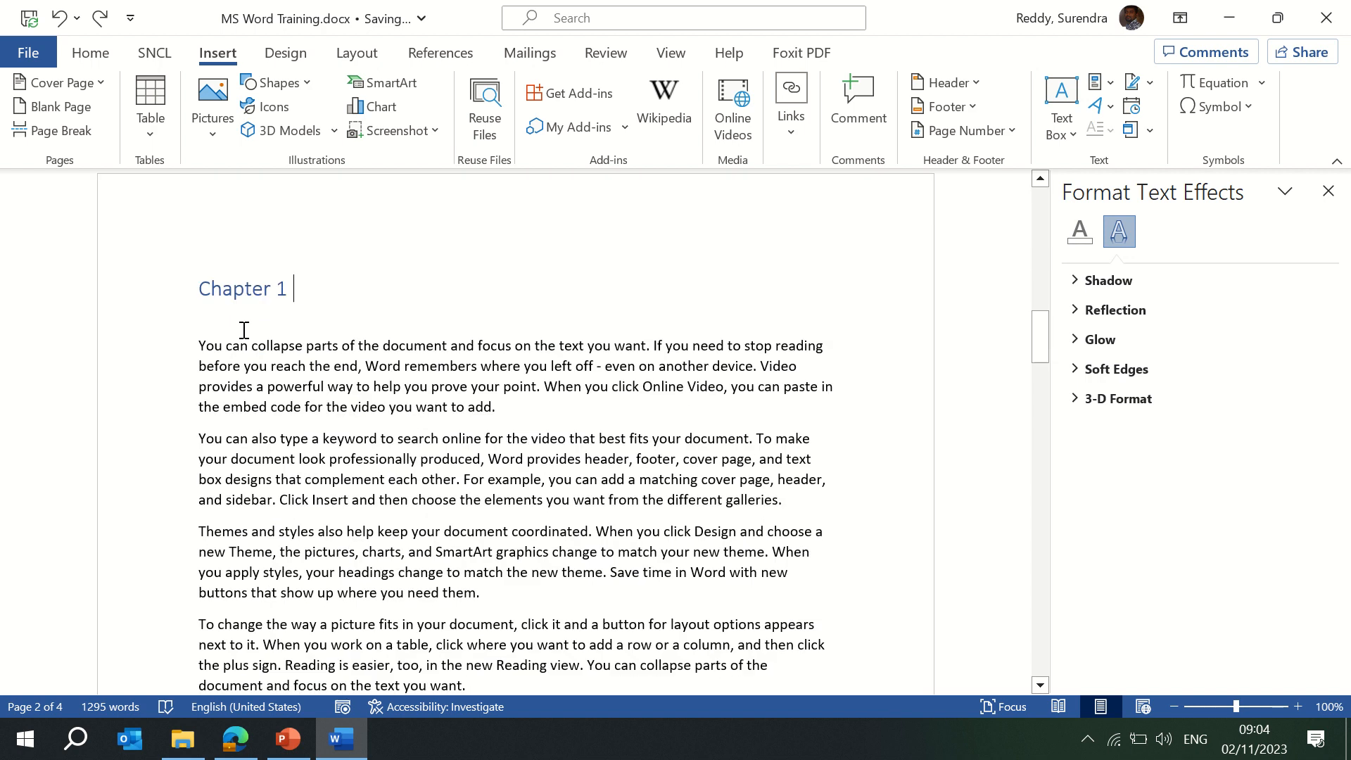
scroll(244, 329, "up", 12)
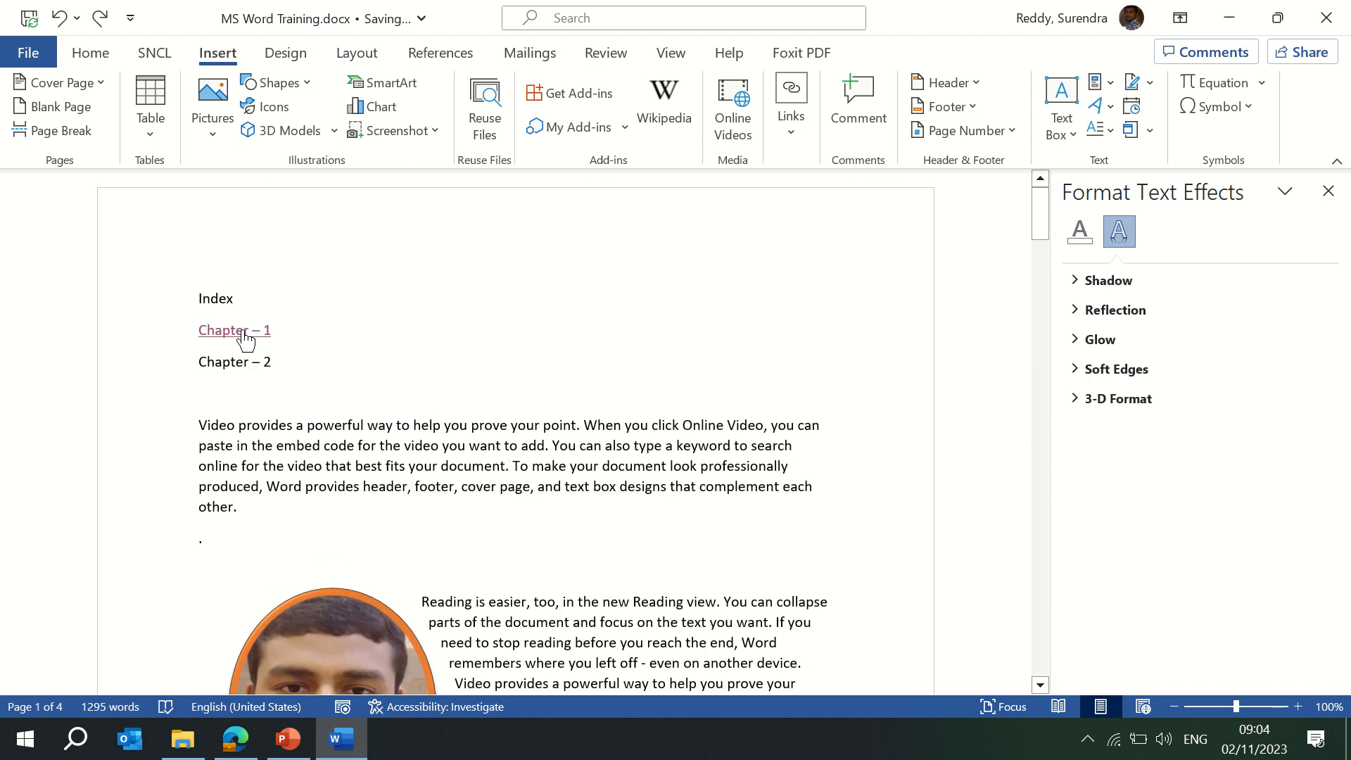
left_click(244, 330, "ctrl")
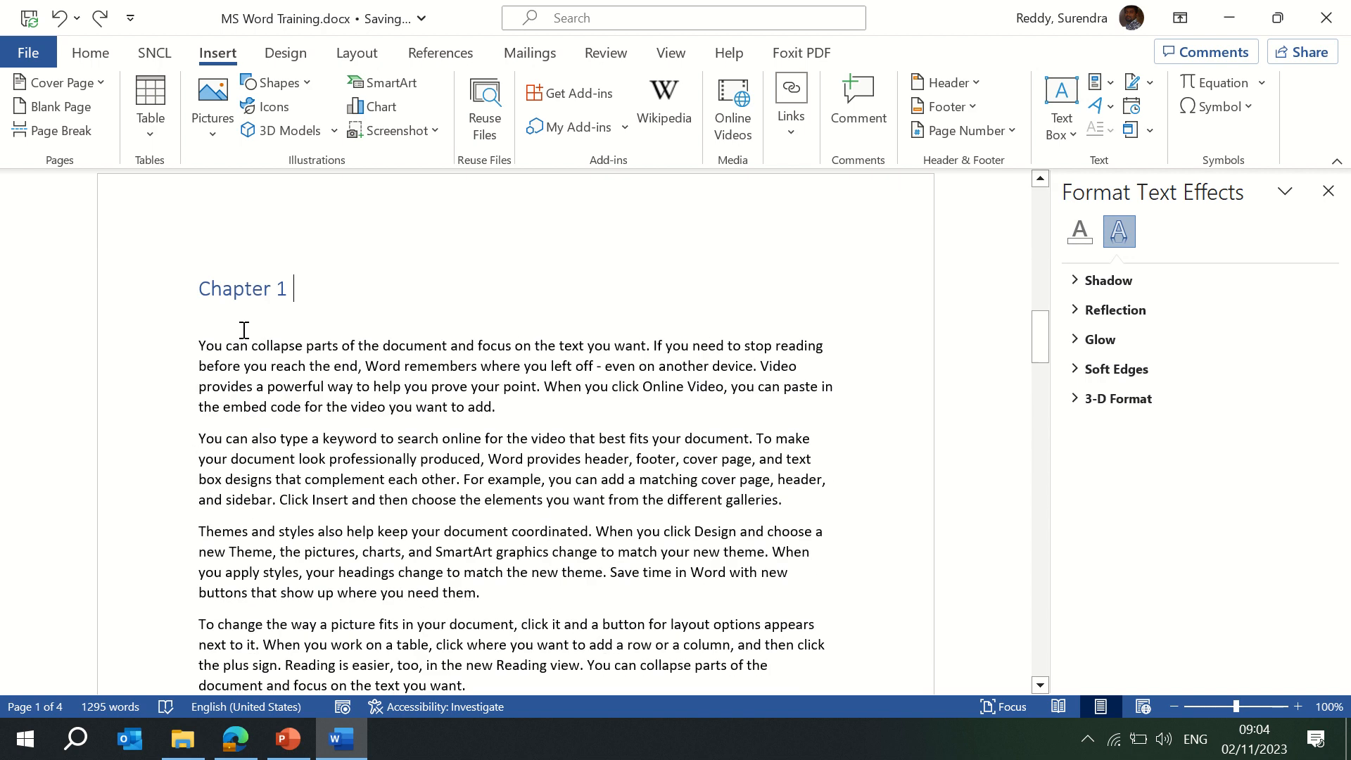
key("ctrl+Home")
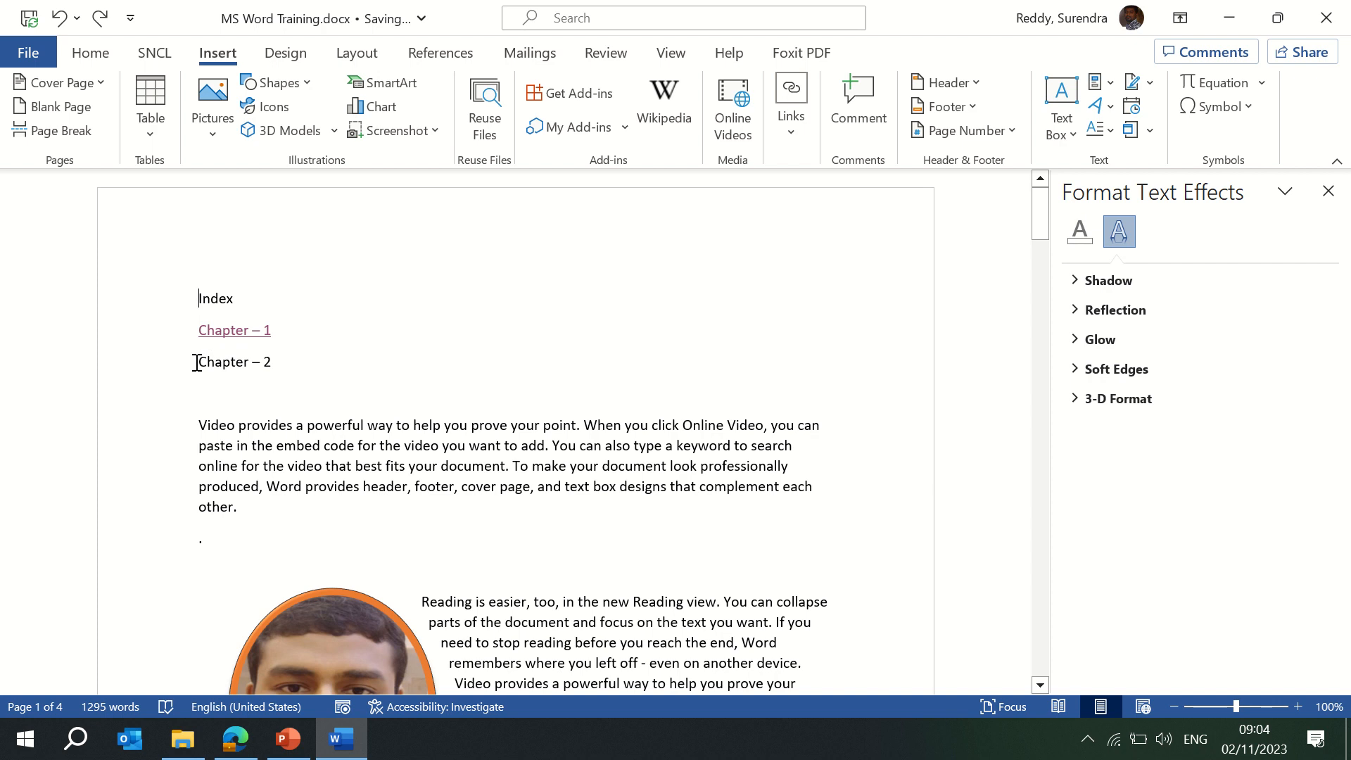
Start a fresh blank page after the existing content.
left_click(262, 349, "ctrl")
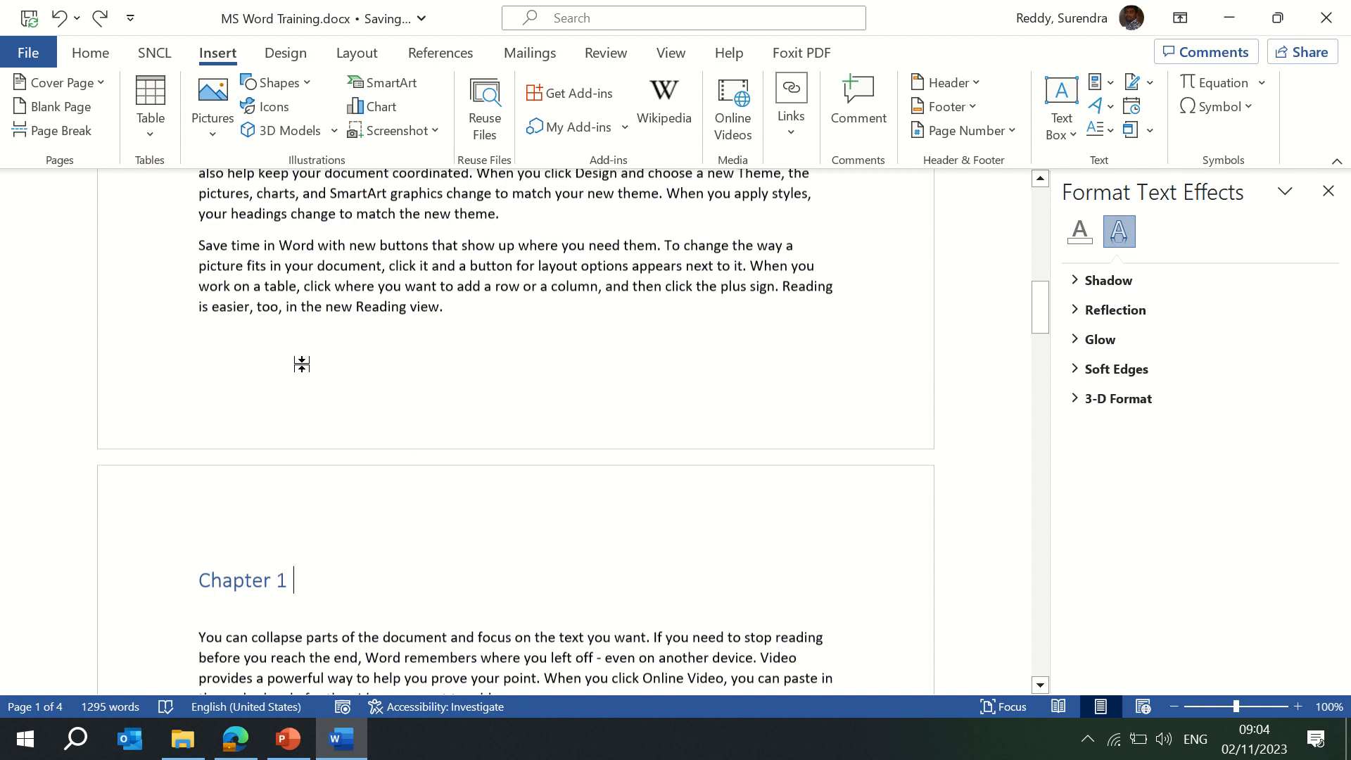
scroll(301, 364, "down", 20)
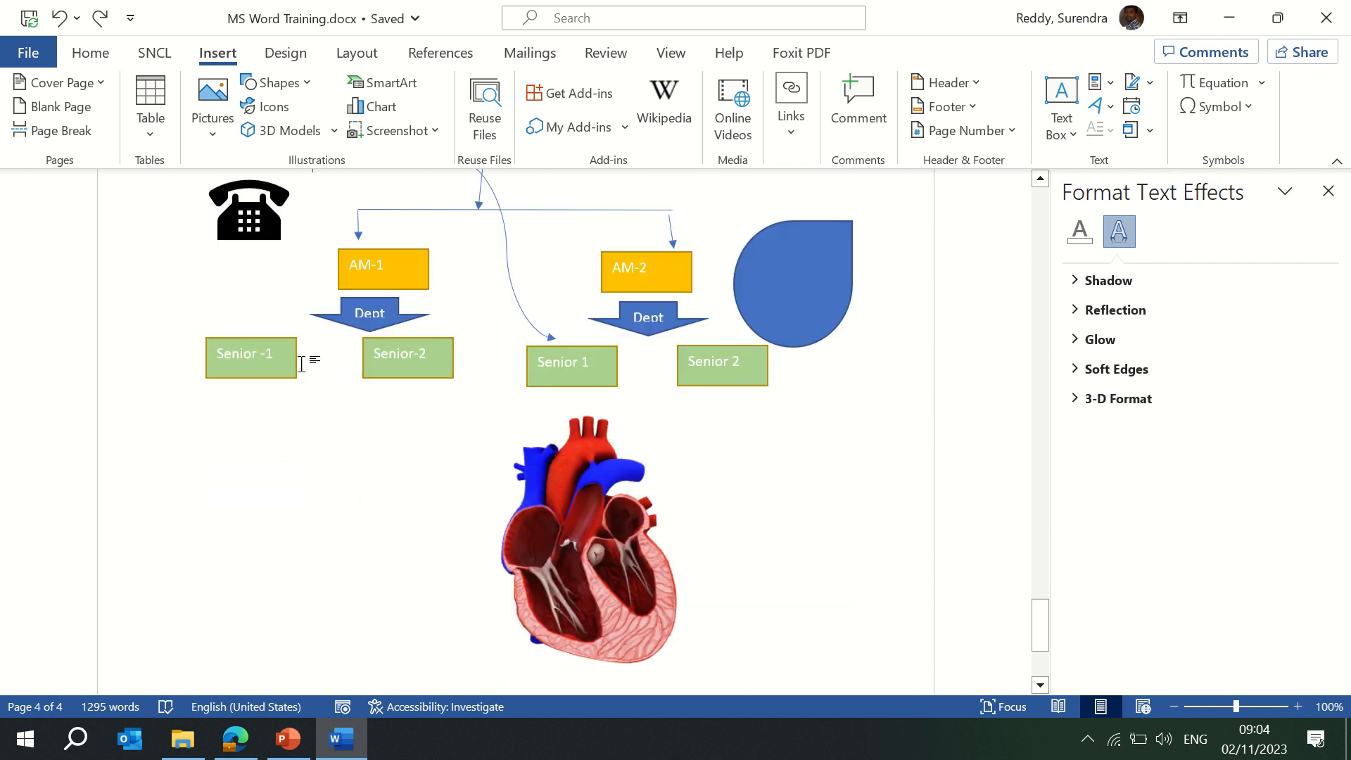
scroll(848, 446, "up", 4)
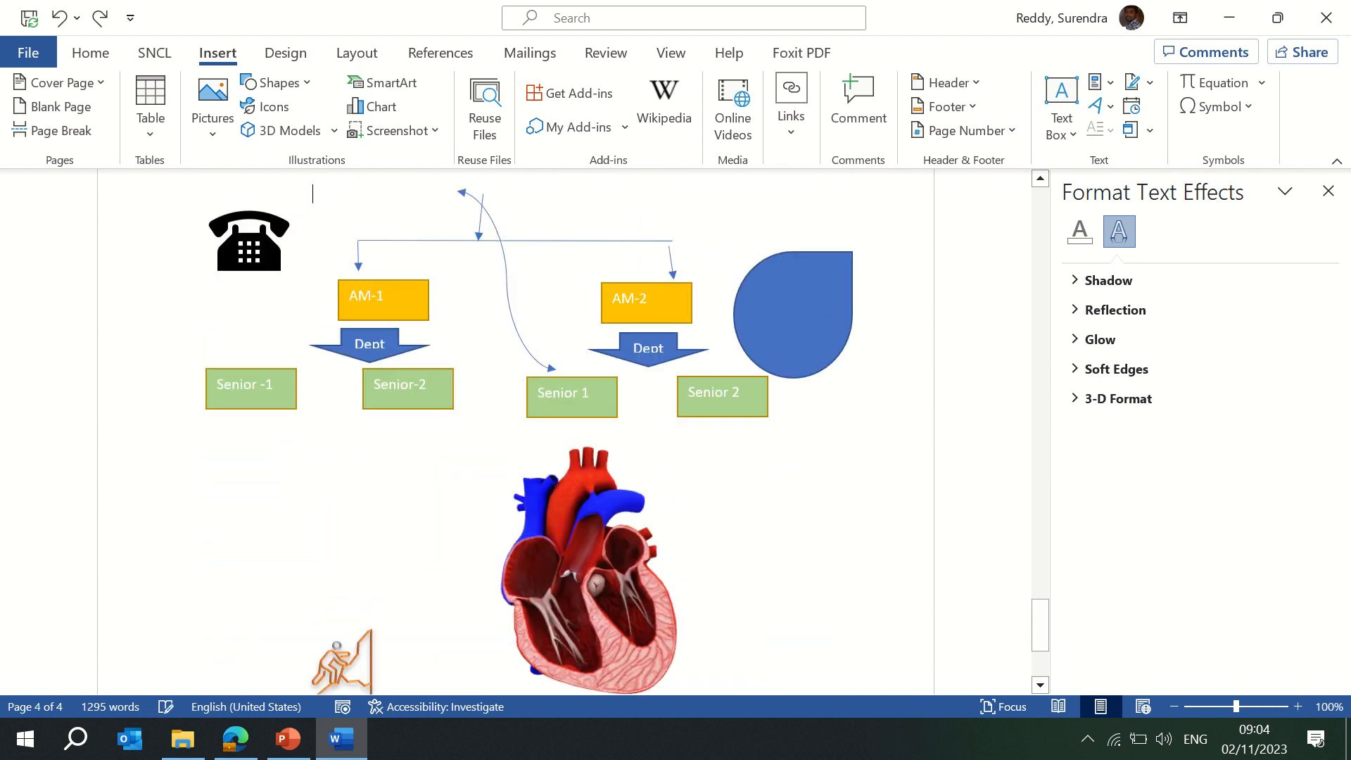
scroll(844, 446, "up", 3)
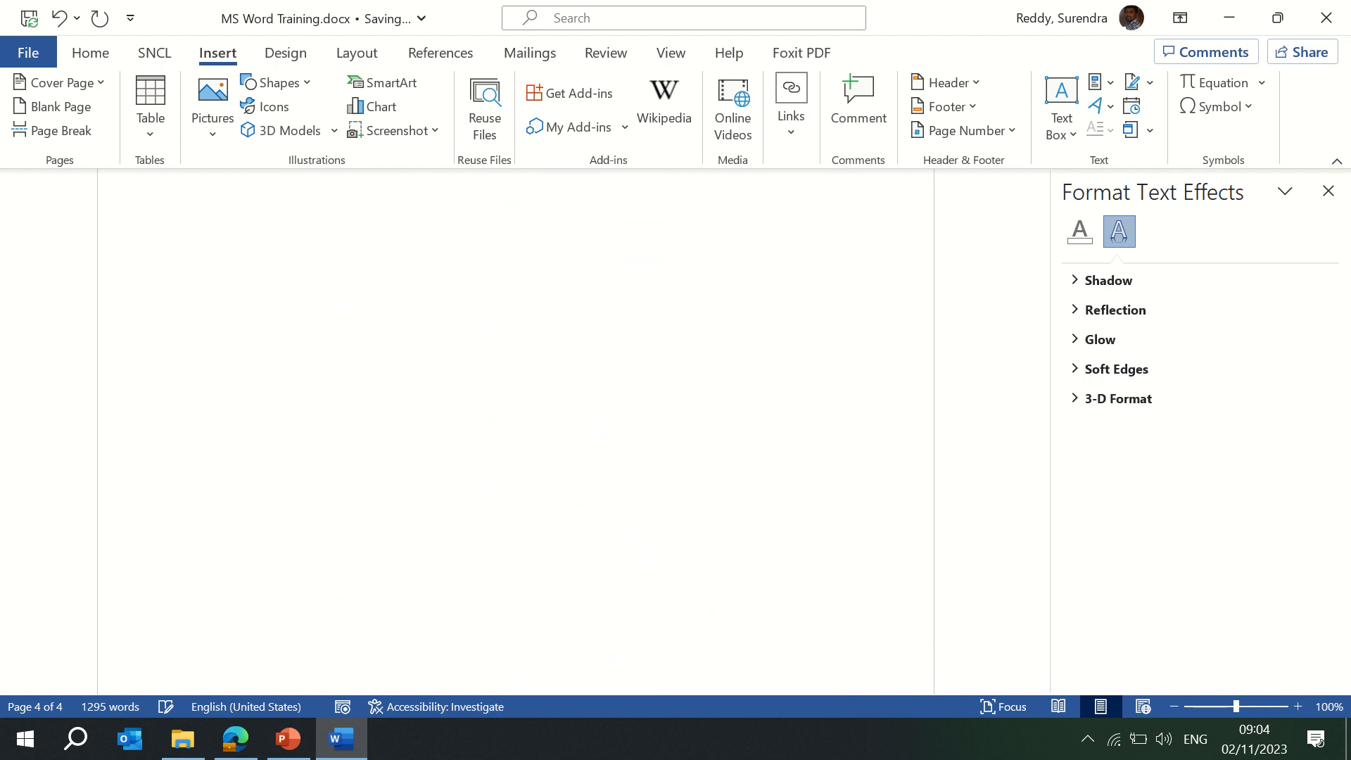
key("Return")
key("Return")
key("Return")
key("Return")
key("Return")
key("Return")
key("Return")
key("Return")
key("Return")
key("Return")
key("Return")
key("Return")
key("Return")
key("Return")
key("Return")
key("Return")
key("Return")
key("Return")
key("Return")
key("Return")
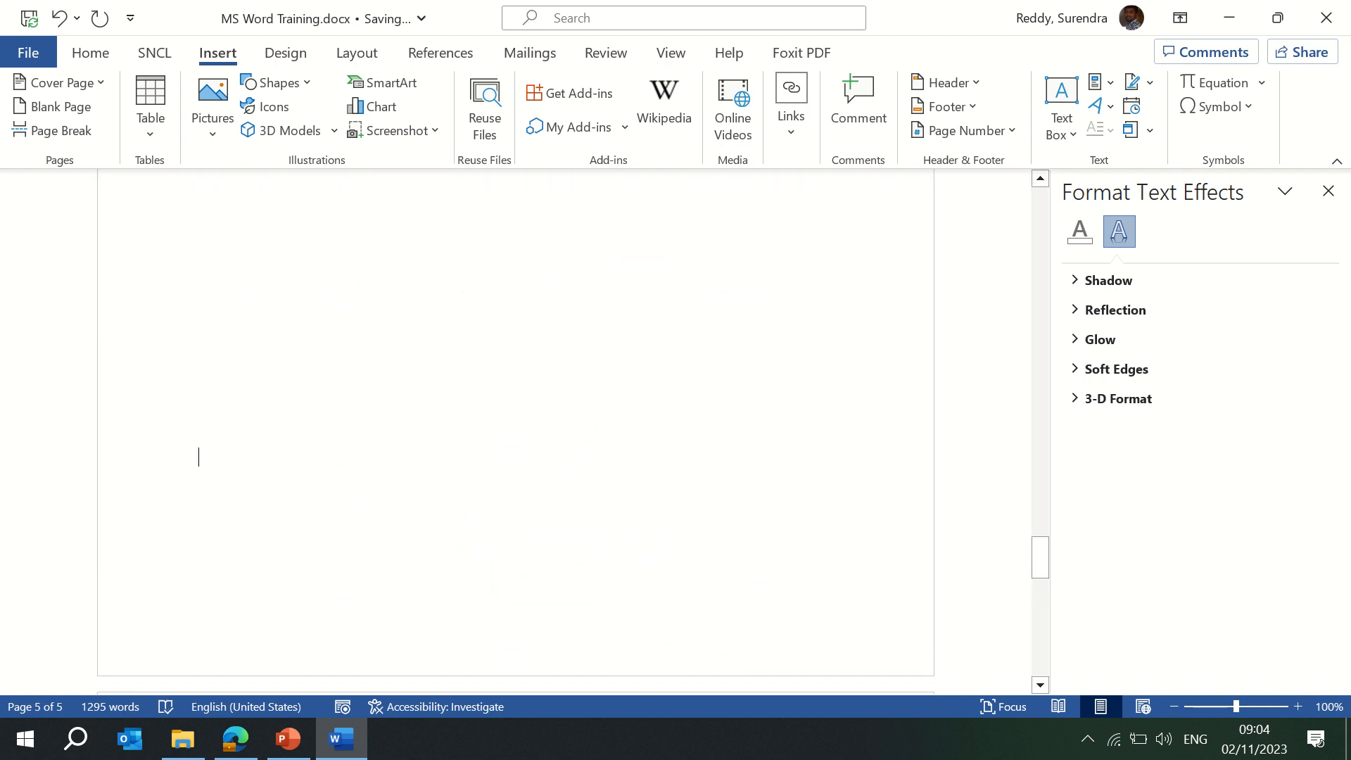
key("BackSpace")
key("BackSpace")
key("BackSpace")
key("BackSpace")
key("BackSpace")
key("BackSpace")
key("BackSpace")
key("BackSpace")
key("BackSpace")
key("BackSpace")
key("BackSpace")
key("BackSpace")
key("BackSpace")
key("BackSpace")
key("BackSpace")
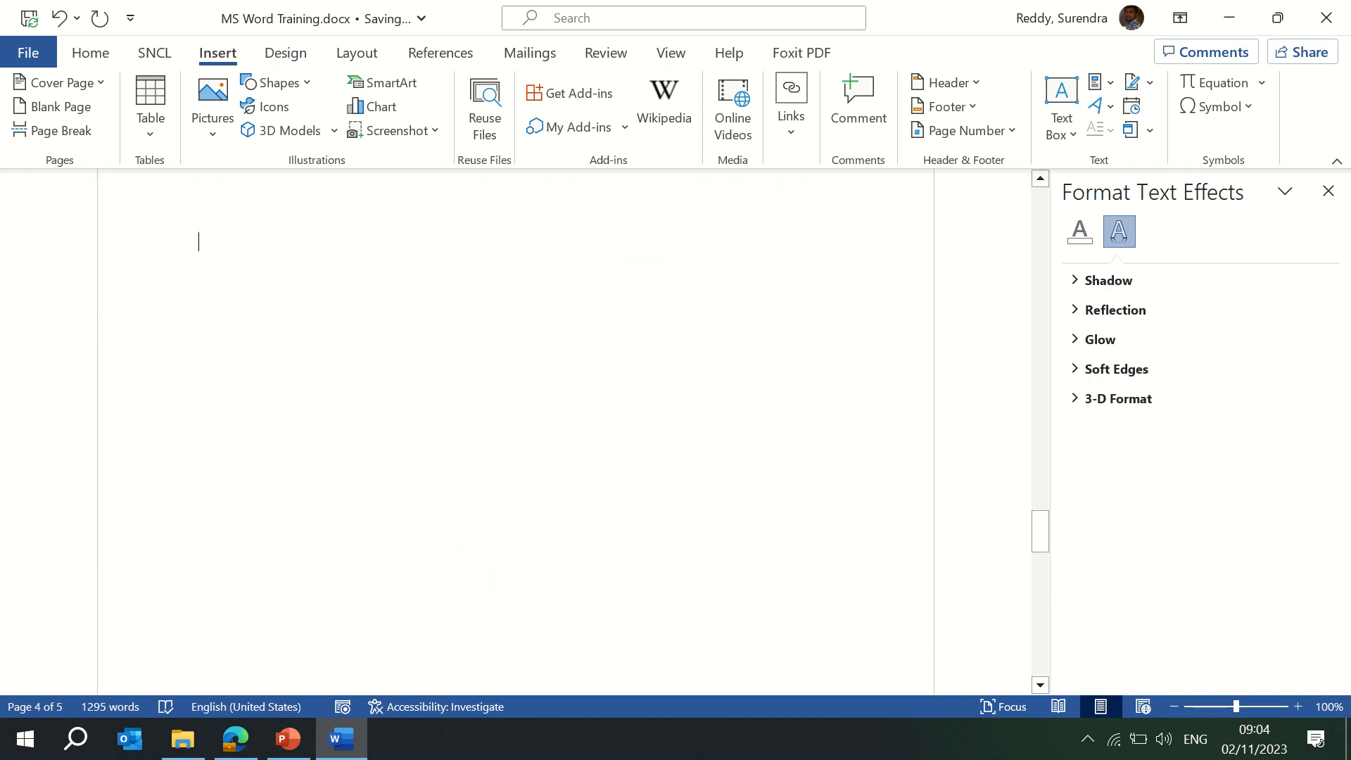
left_click(149, 132)
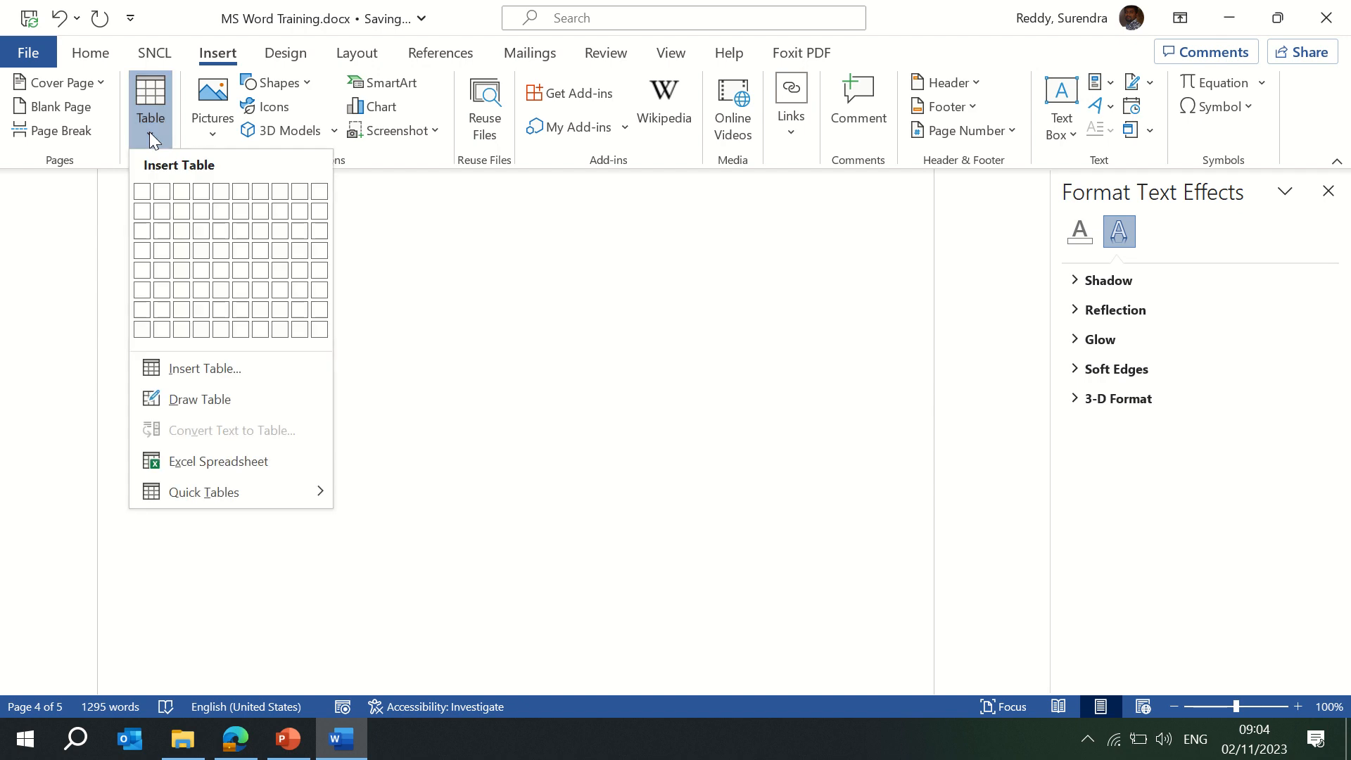
left_click(546, 306)
Type a three-item numbered list of people's first names, remove the stray '2.', and select the first name.
type("1")
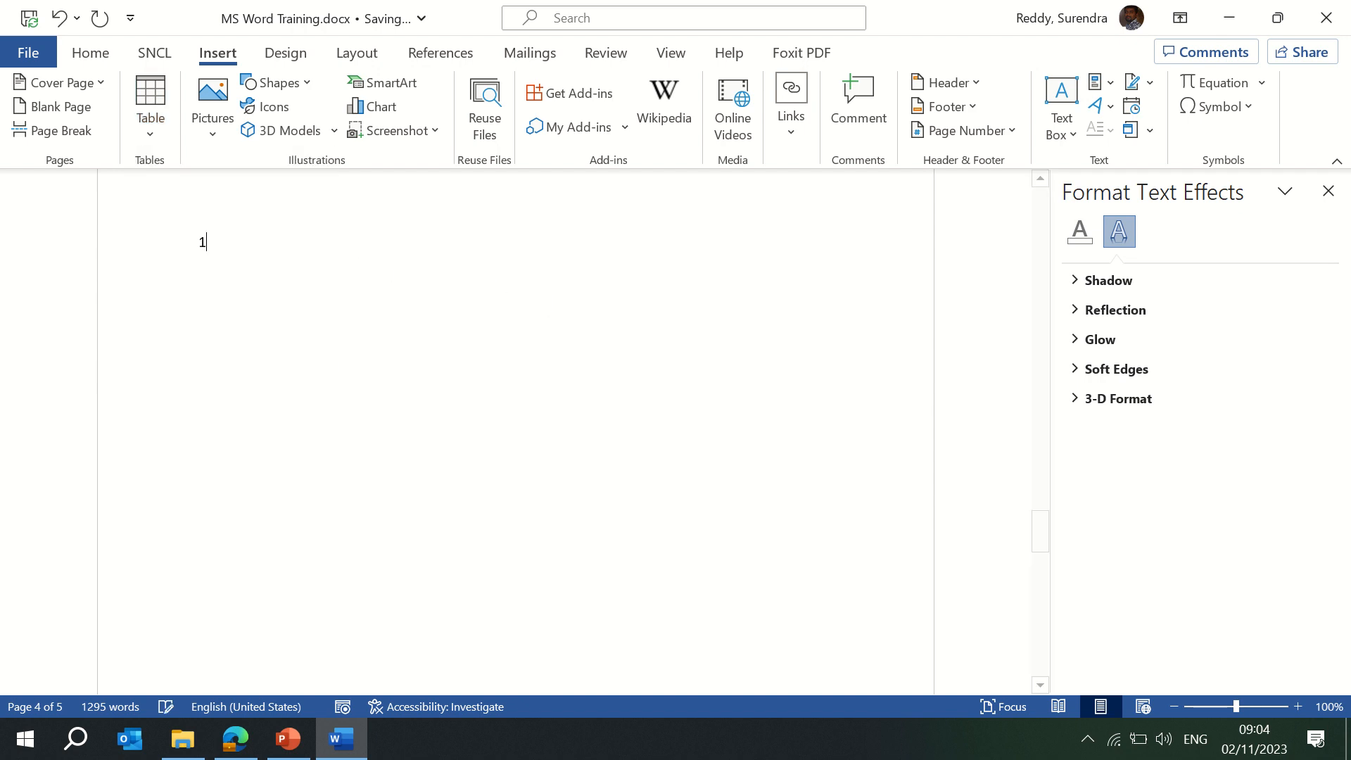
type(". Surendra")
key("Return")
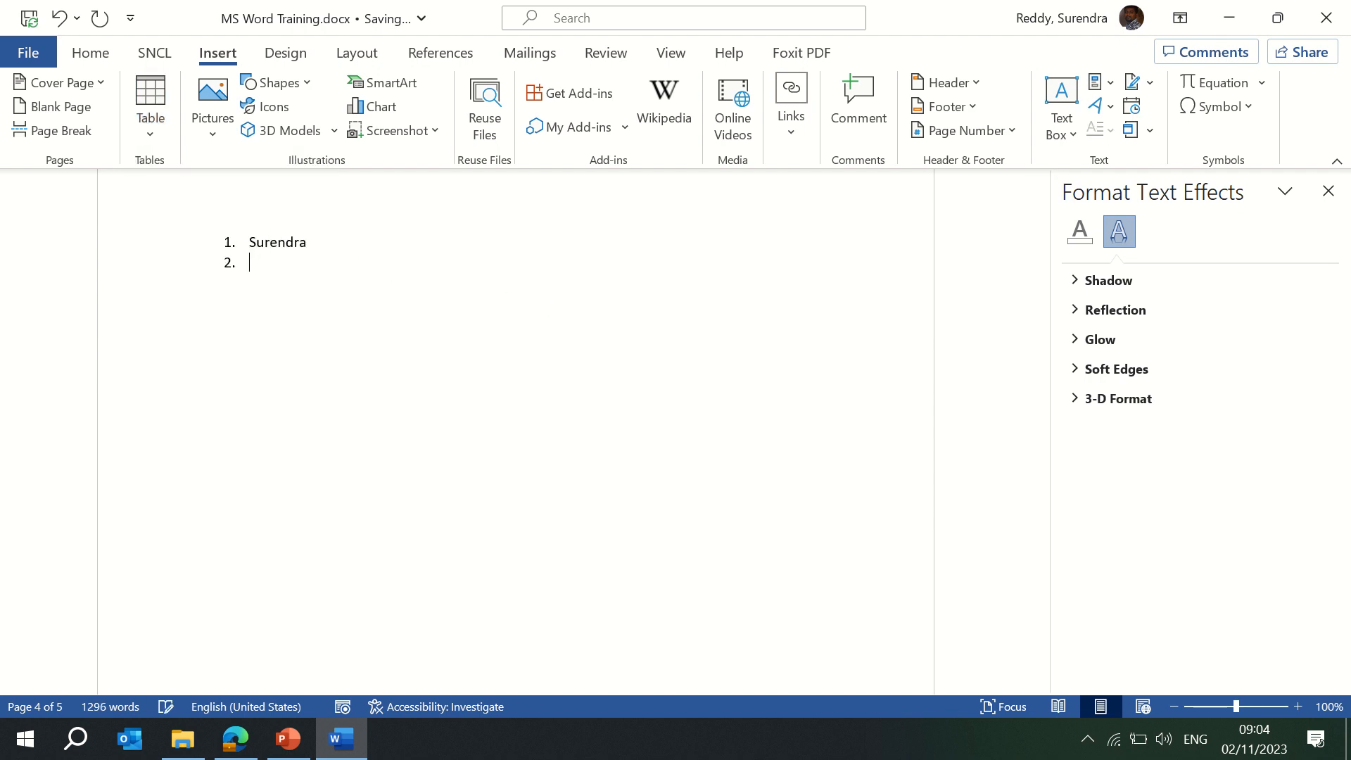
type("2. Shanvitha")
key("Return")
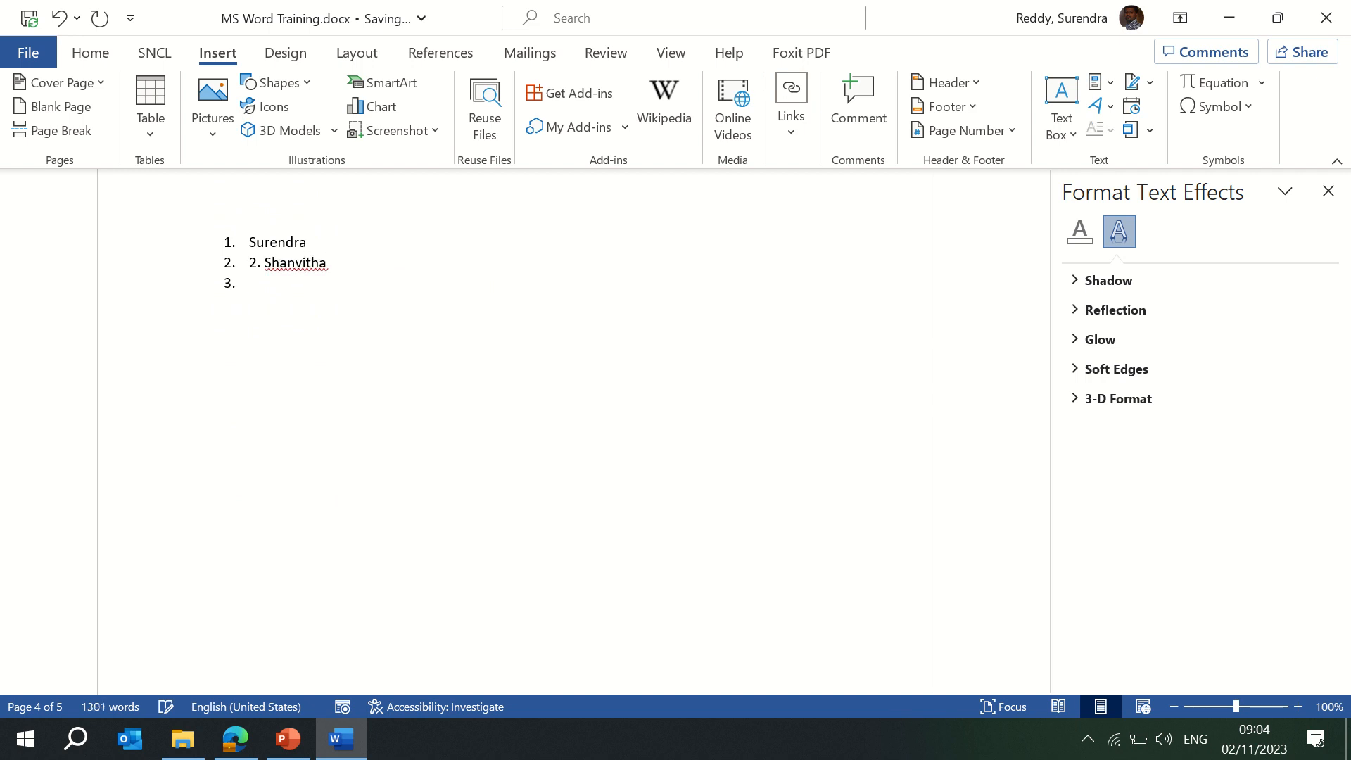
key("Up")
key("Delete")
key("Delete")
key("Delete")
key("Down")
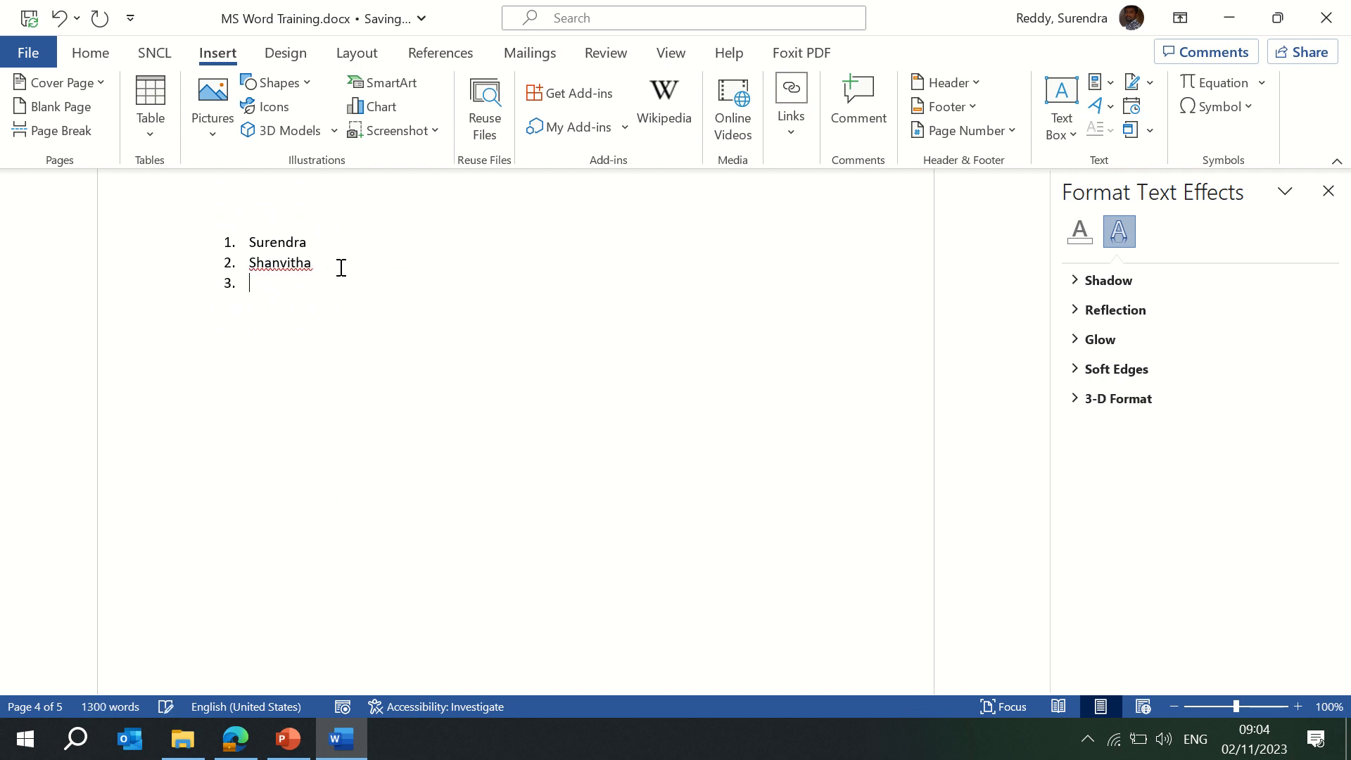
type("Greeshma")
key("shift+Down")
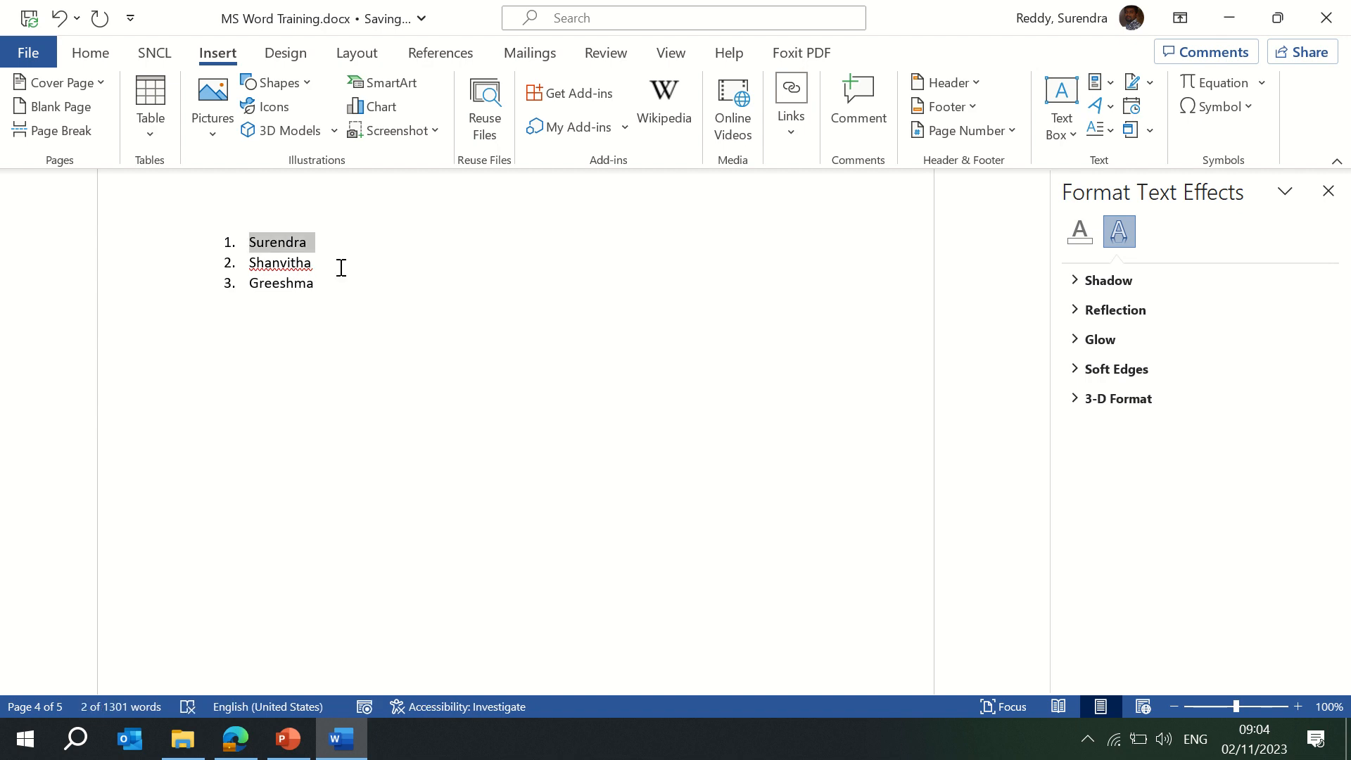
Hyperlink the first name to the résumé .docx file in the MS Word folder.
right_click(286, 243)
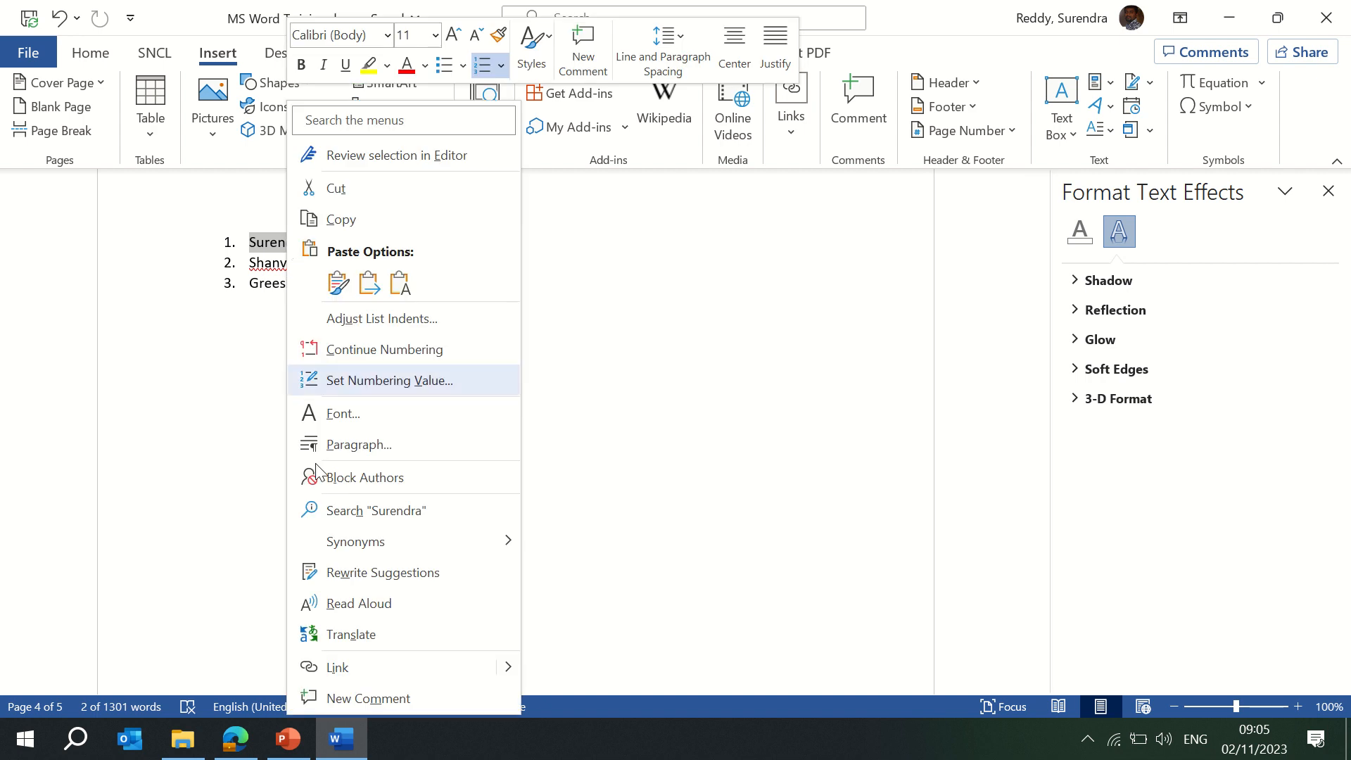
left_click(338, 667)
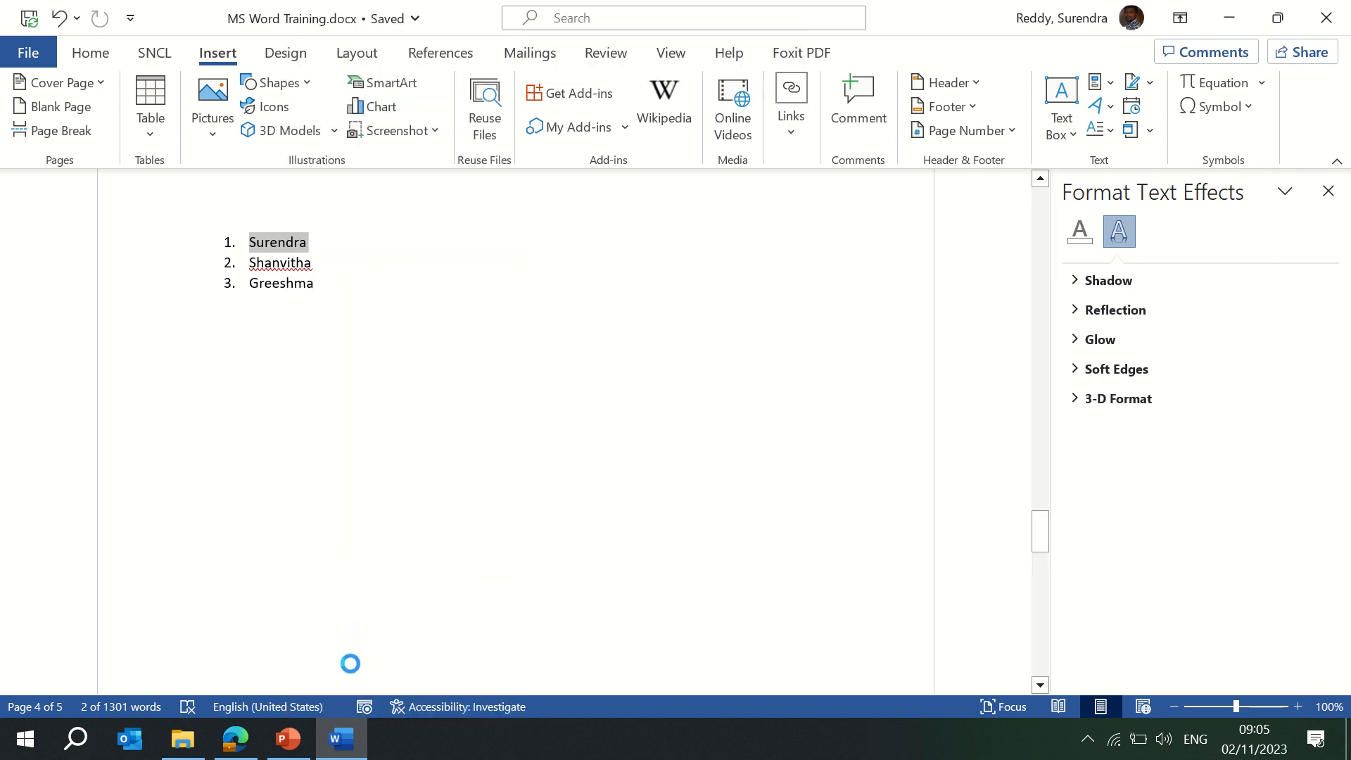
left_click(524, 285)
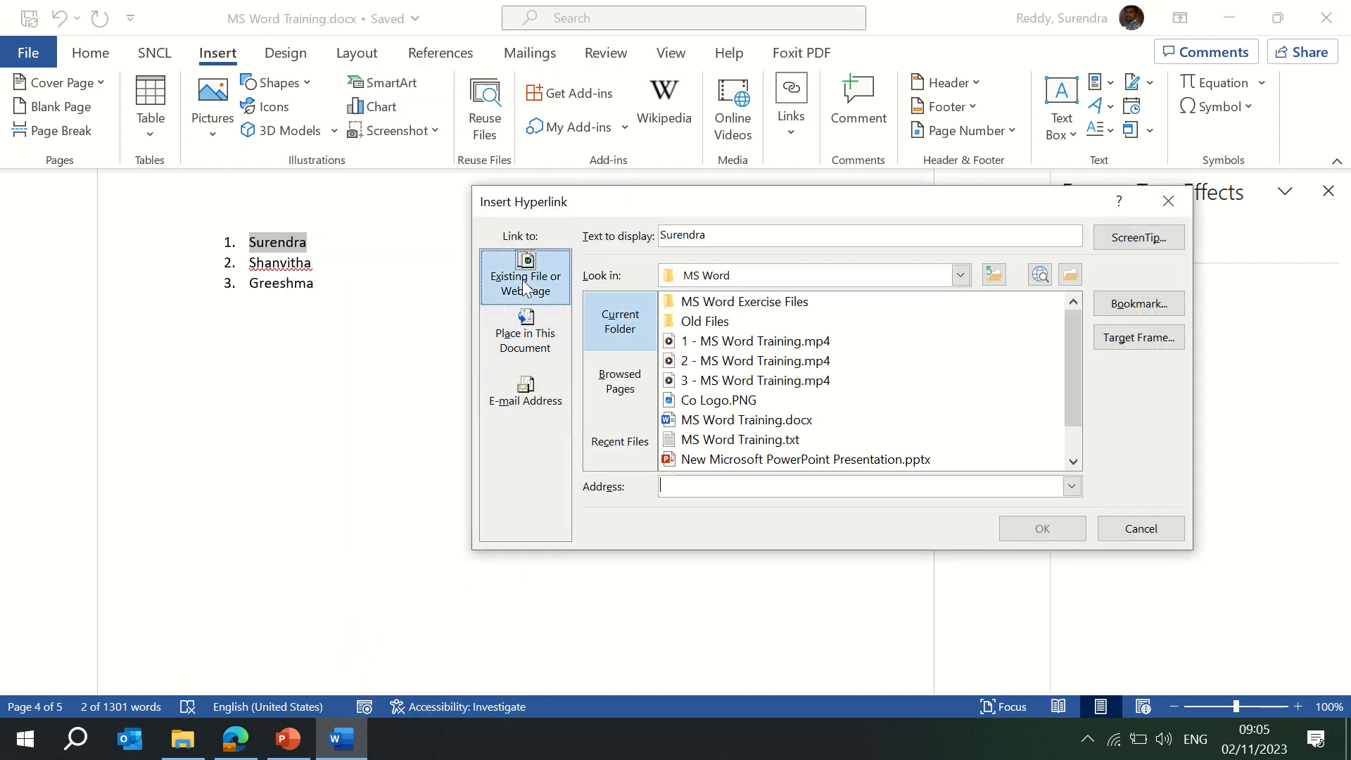
left_click(1062, 362)
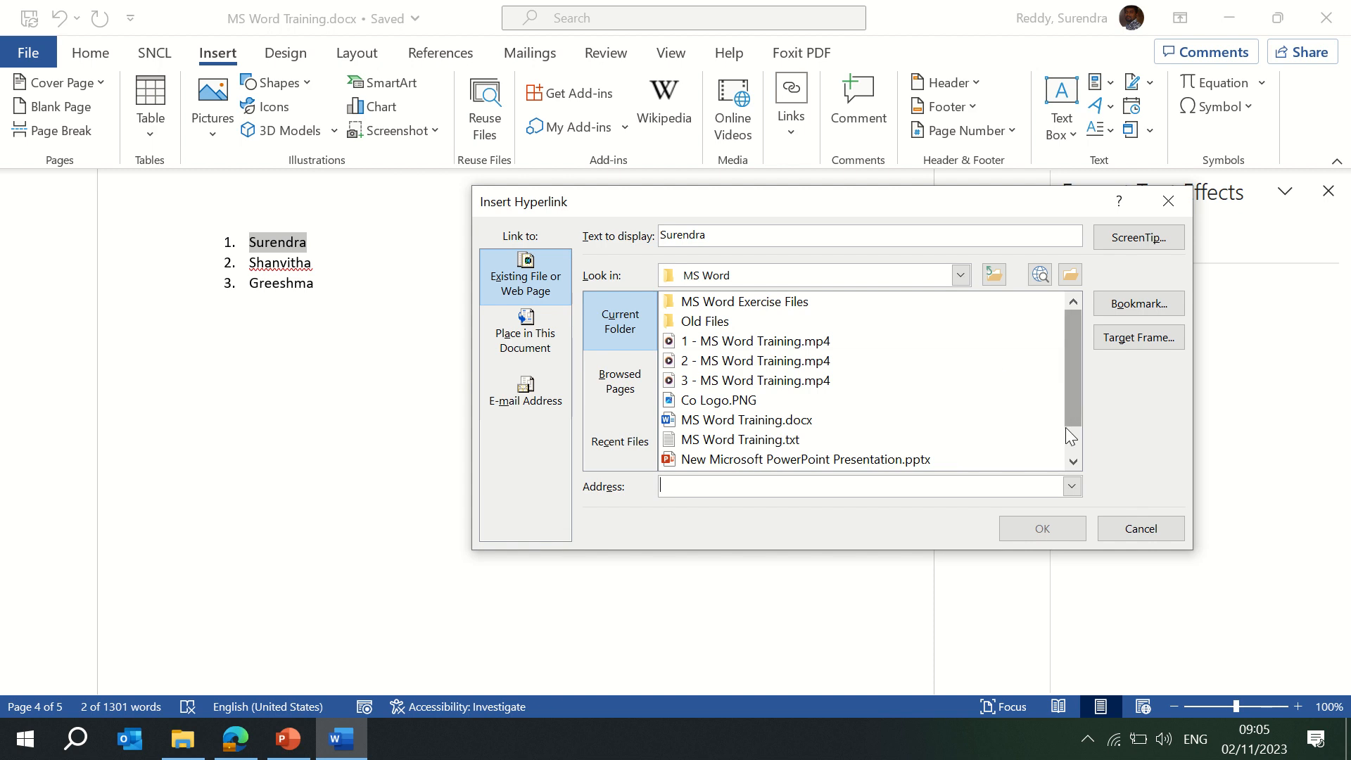
left_click_drag(1068, 412, 1077, 481)
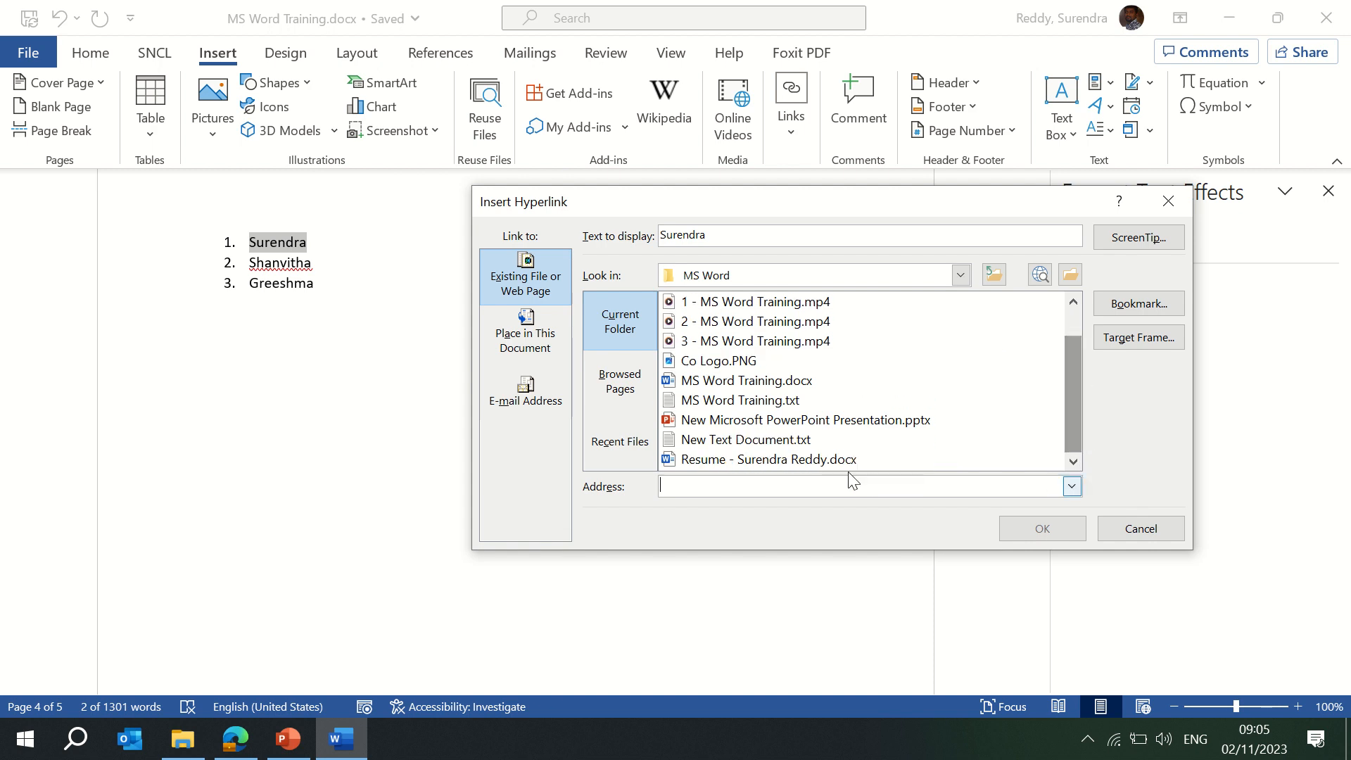
left_click(821, 458)
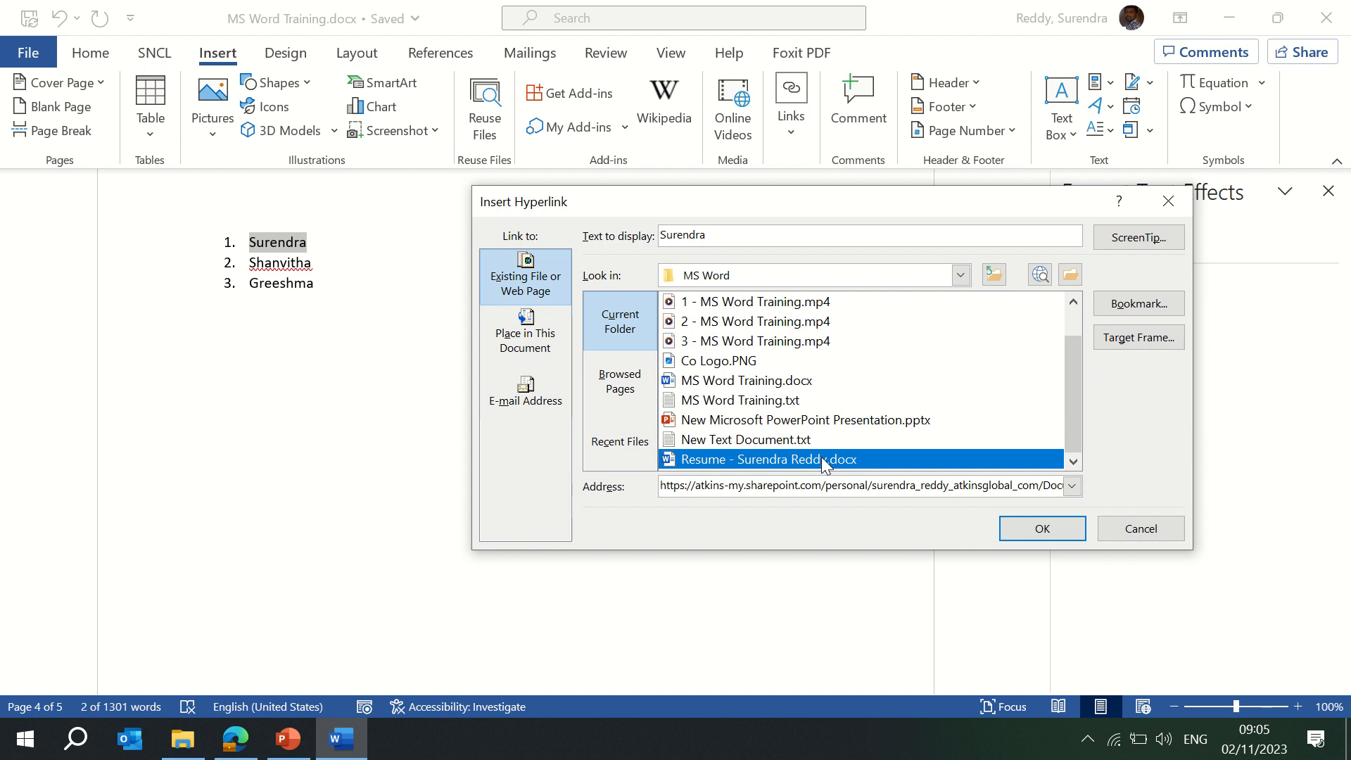
left_click(1037, 533)
left_click(478, 440)
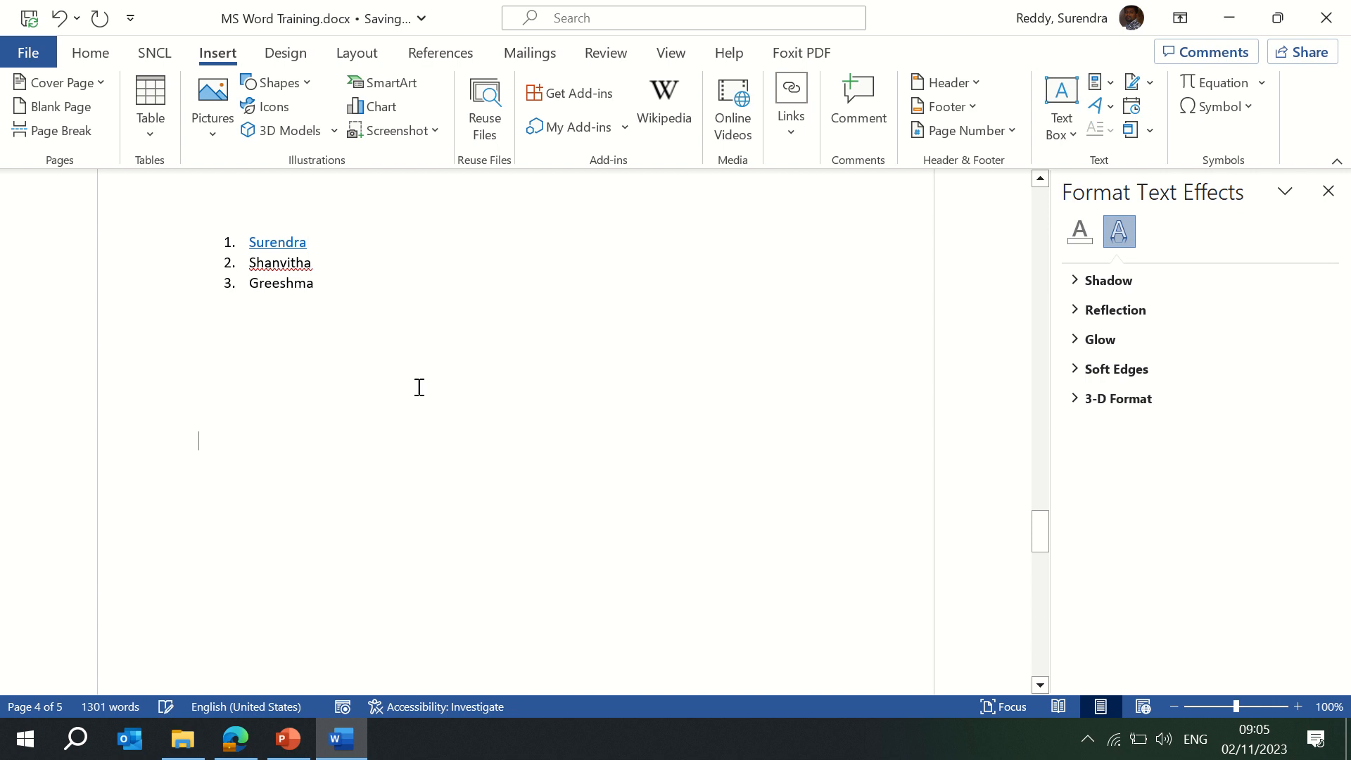
left_click(280, 236, "ctrl")
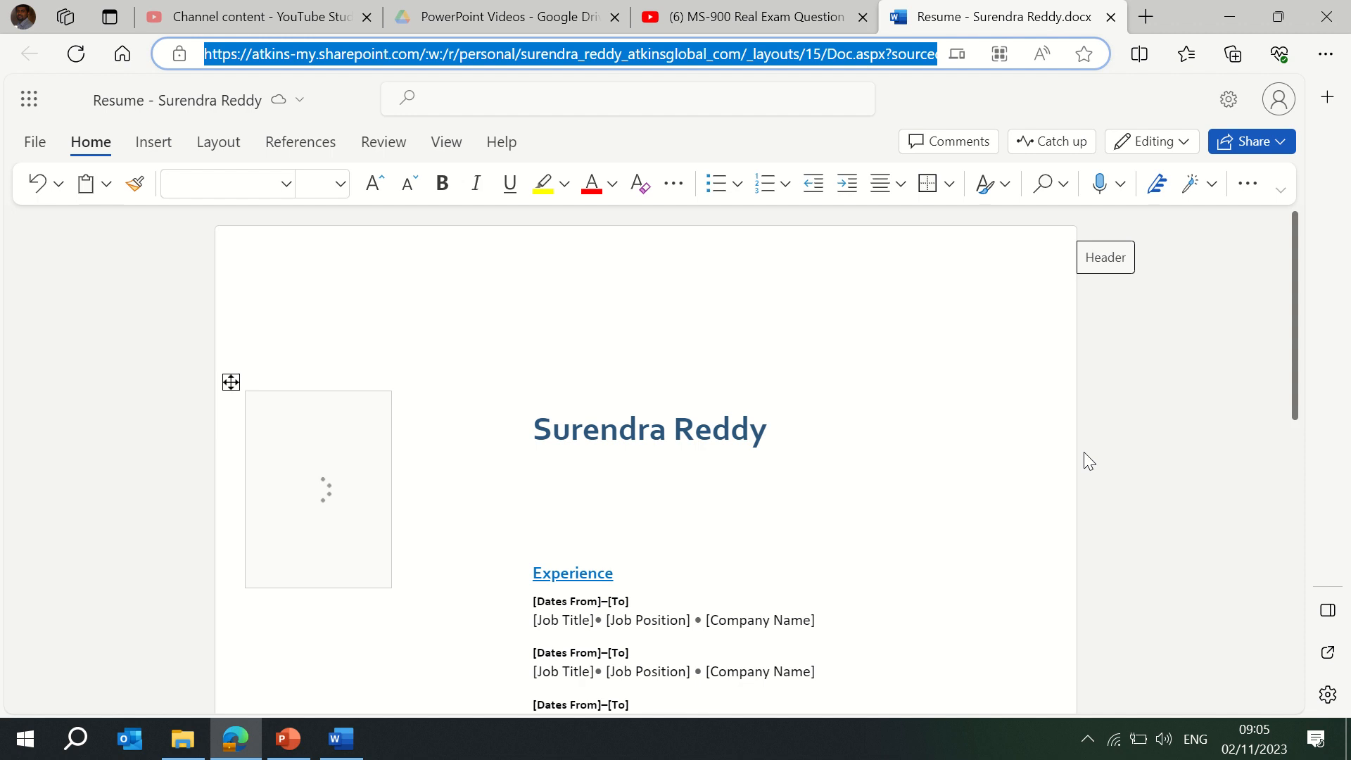
left_click_drag(1295, 287, 1294, 323)
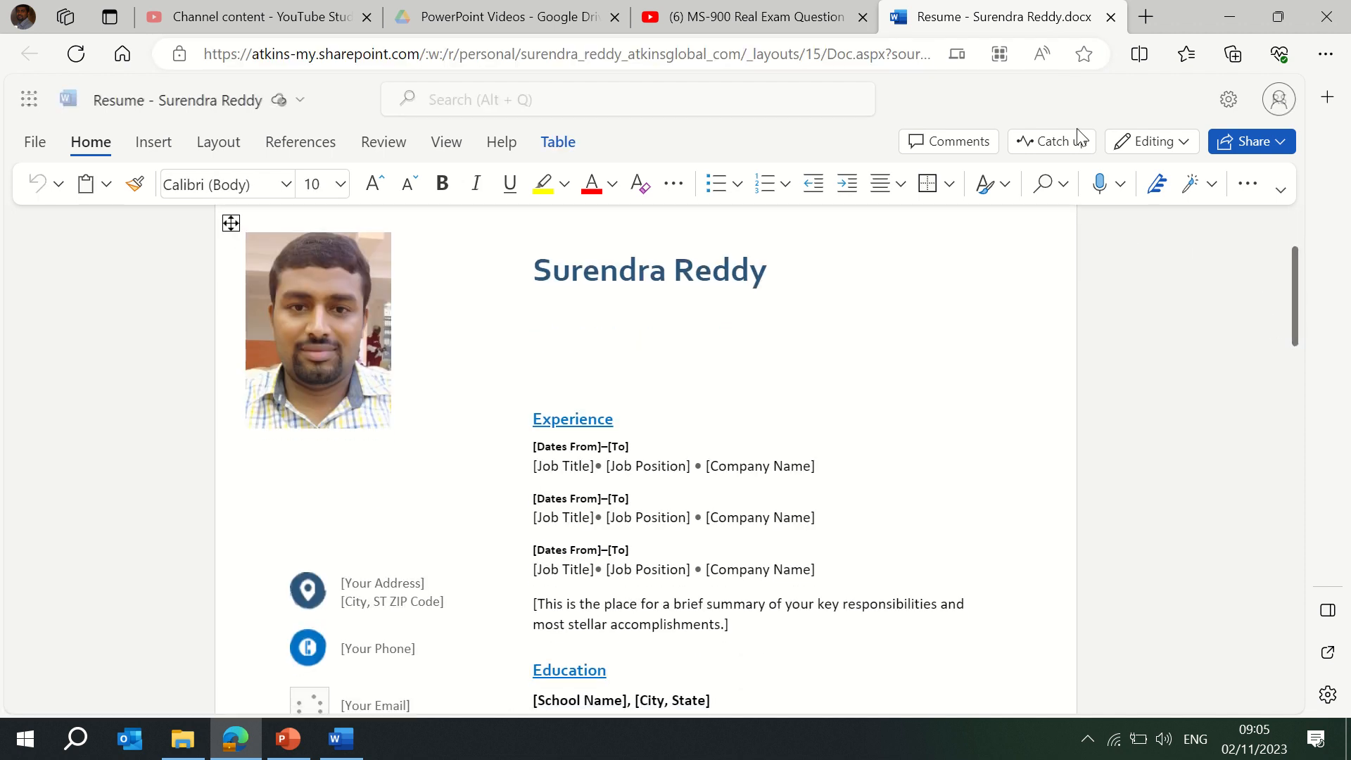
key("alt+Tab")
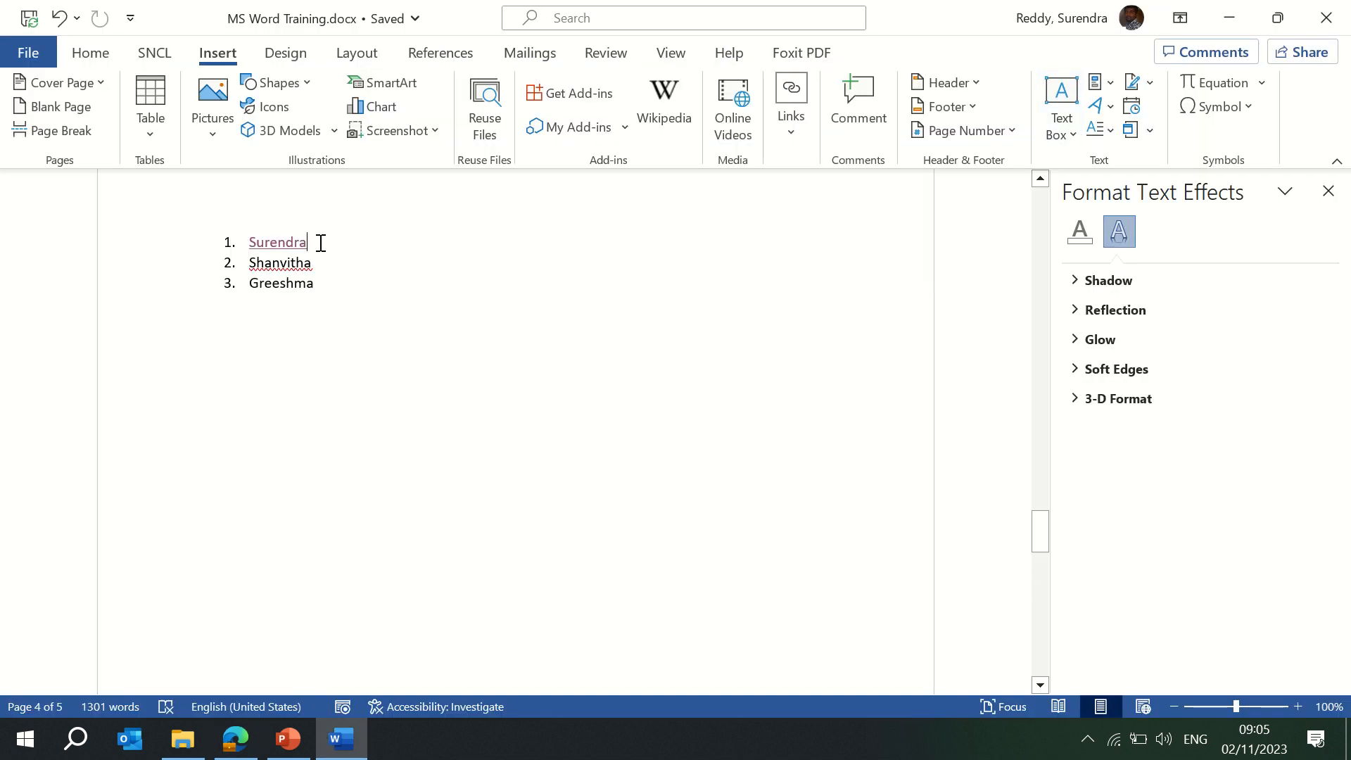
Insert a mailto hyperlink to the recently used e-mail address after the first name.
left_click(789, 131)
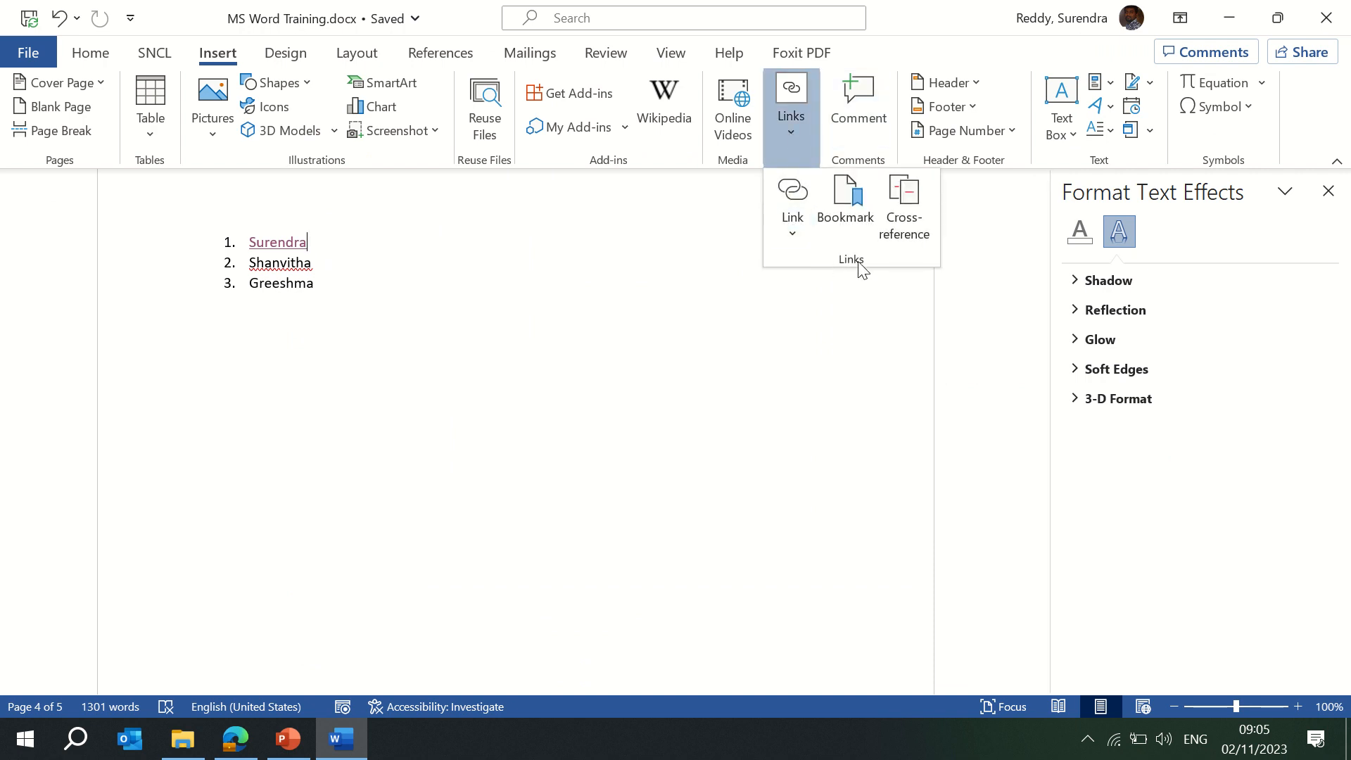
left_click(792, 235)
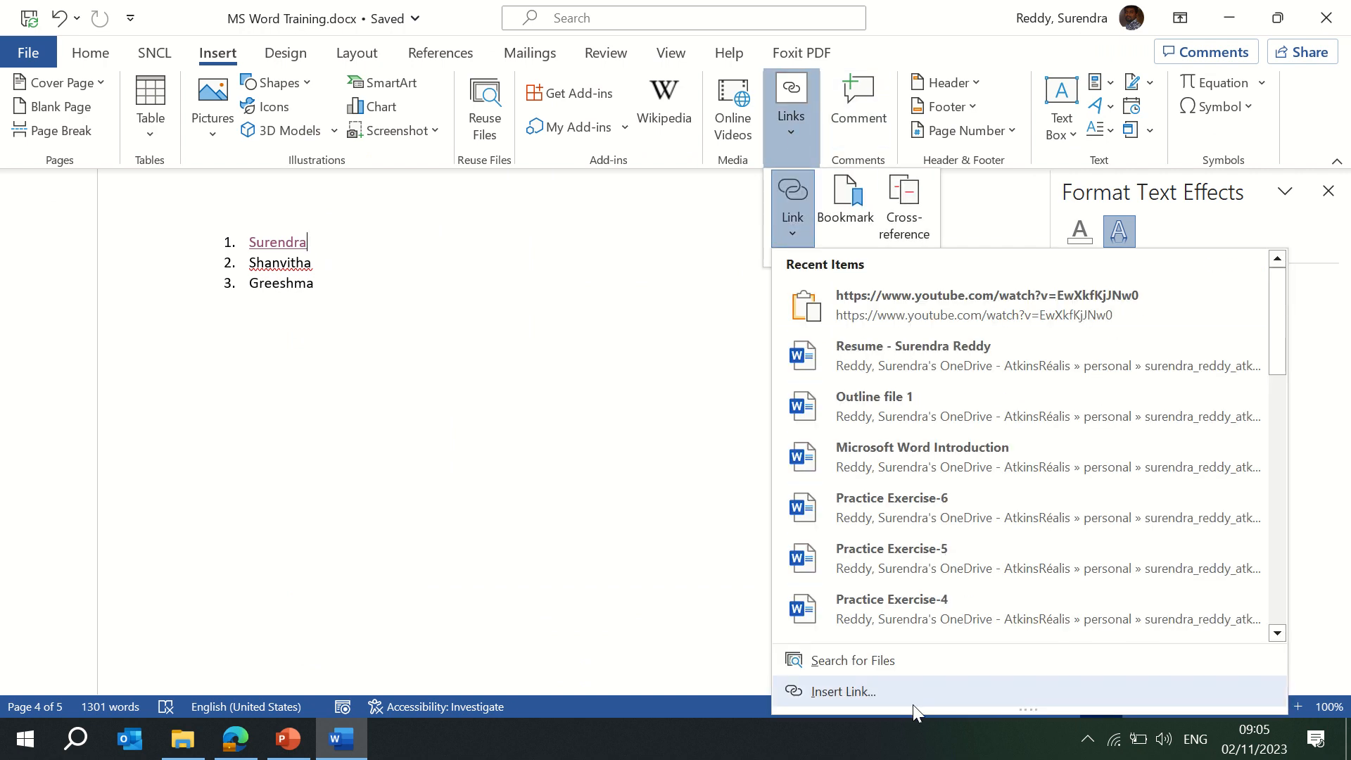
left_click(844, 692)
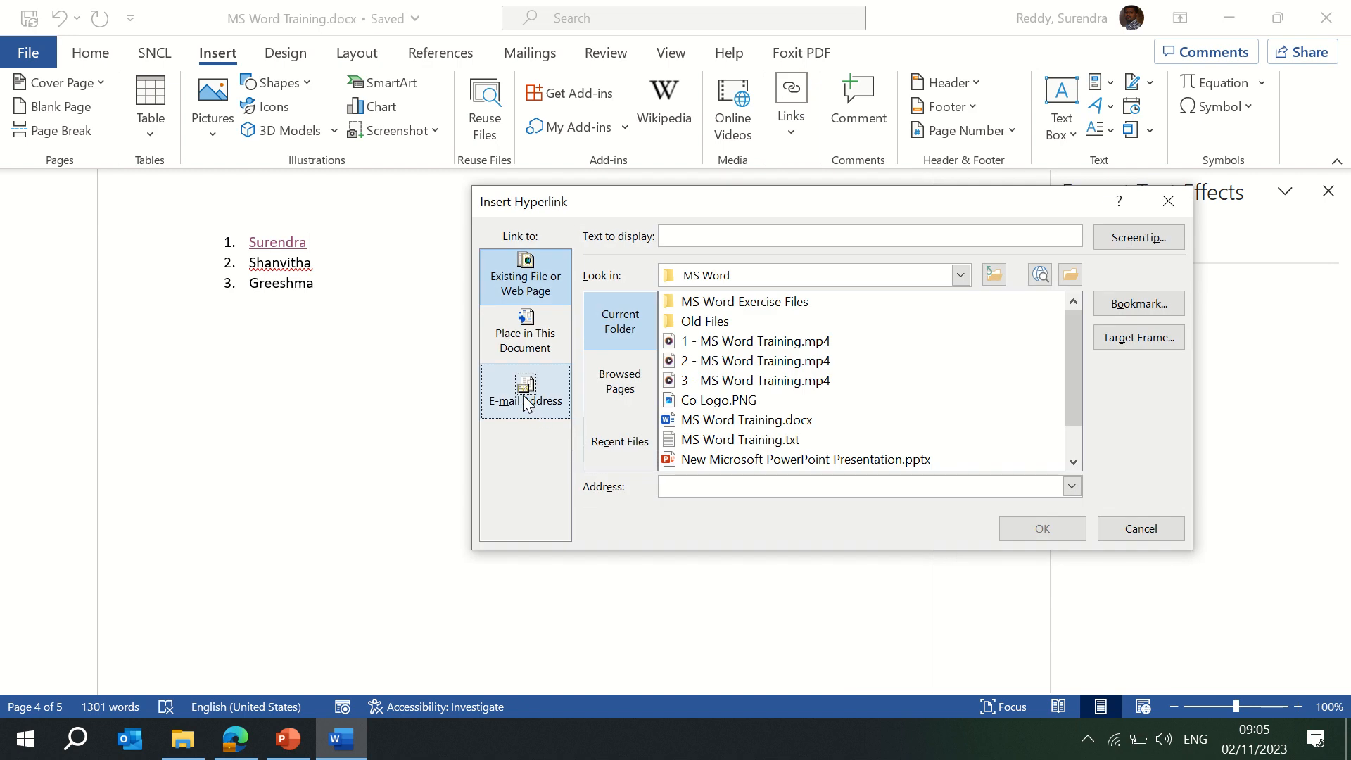
left_click(523, 396)
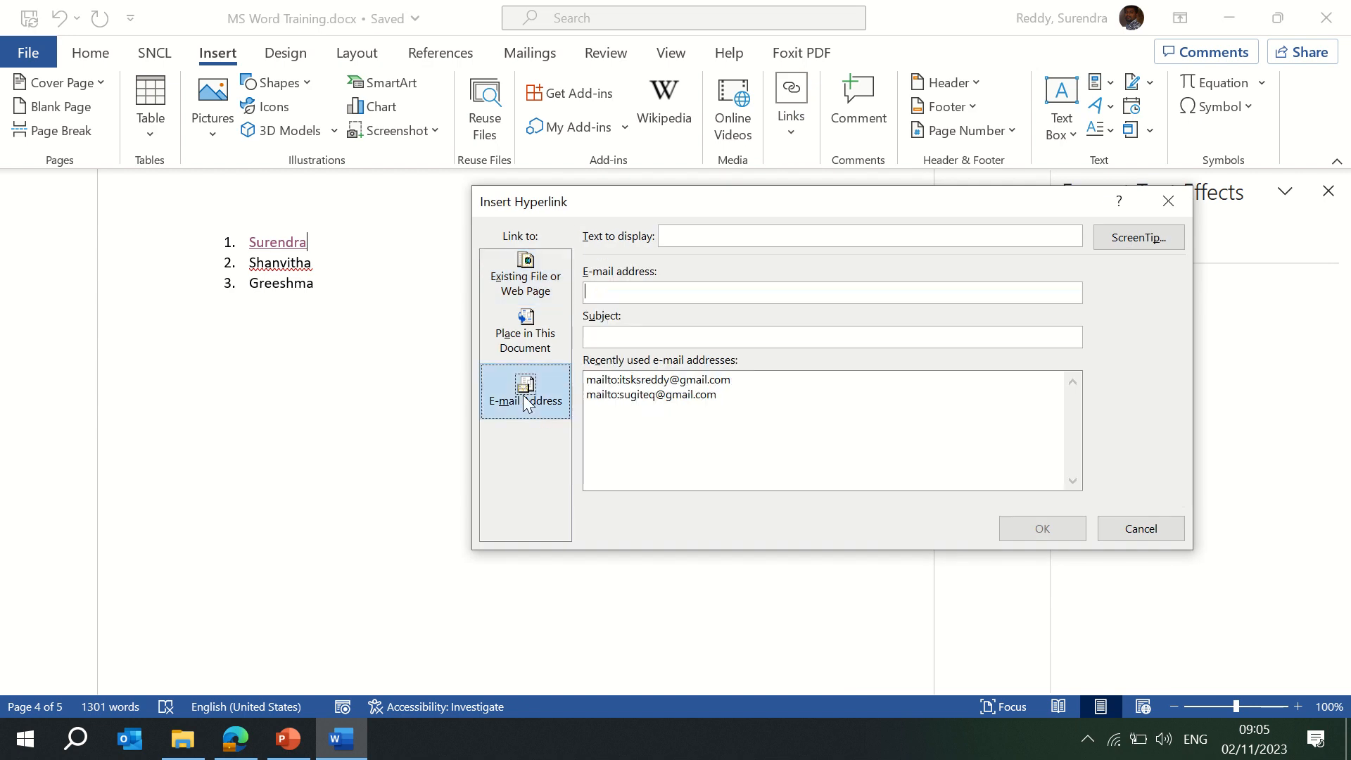
left_click(675, 382)
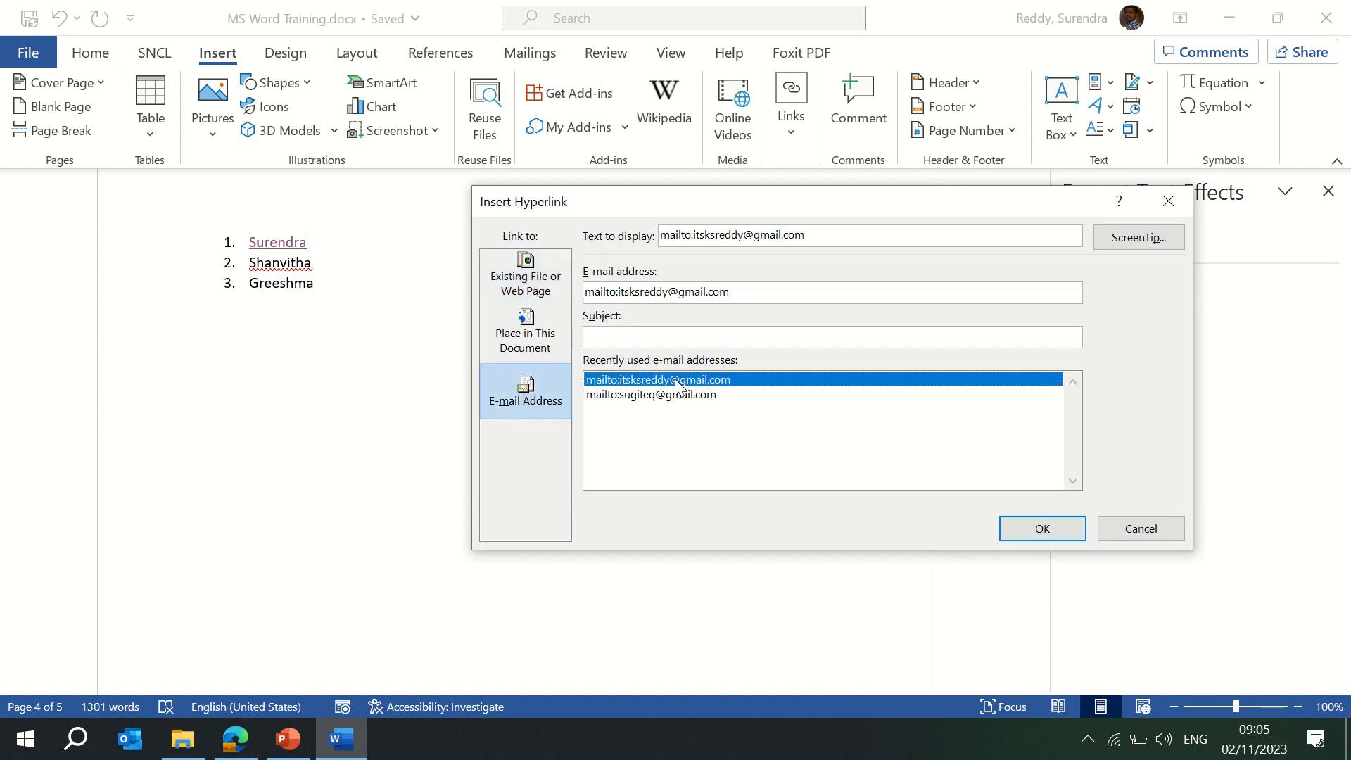
left_click(1023, 526)
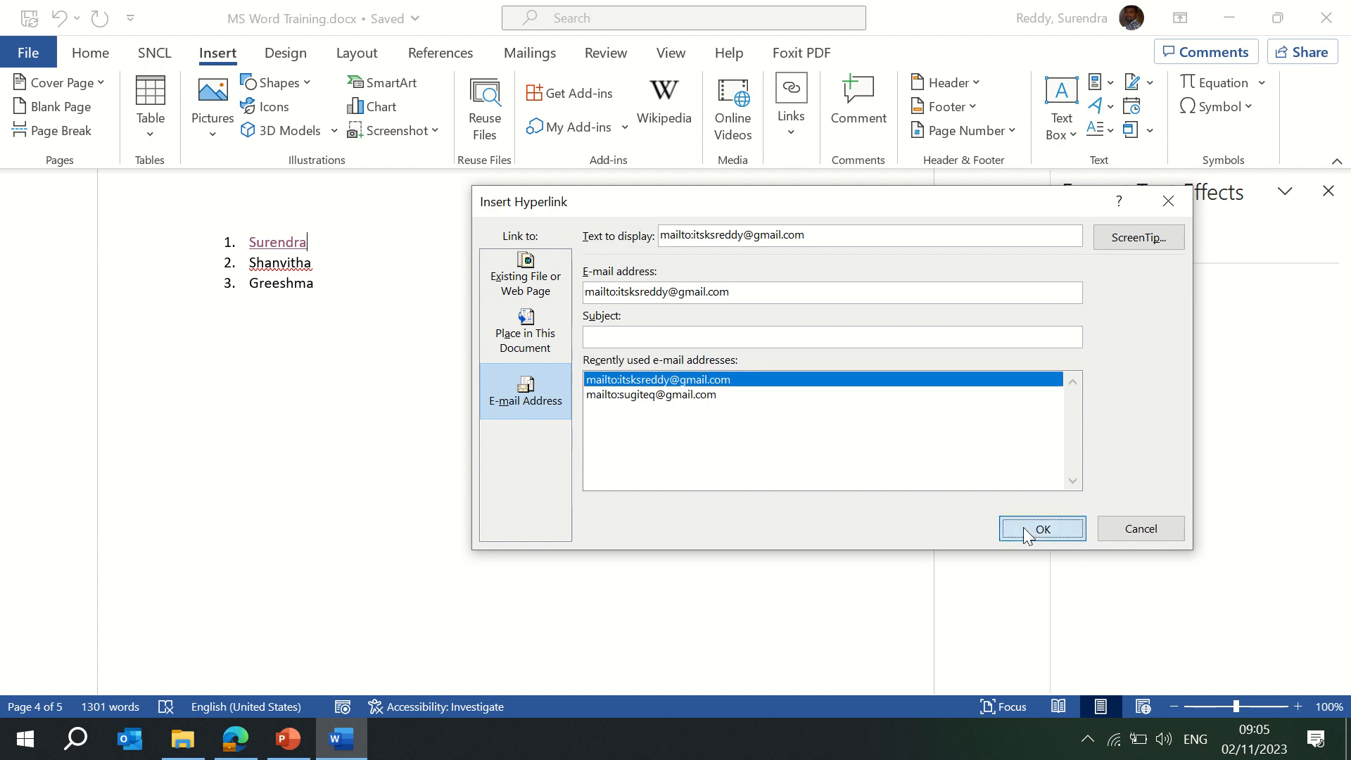
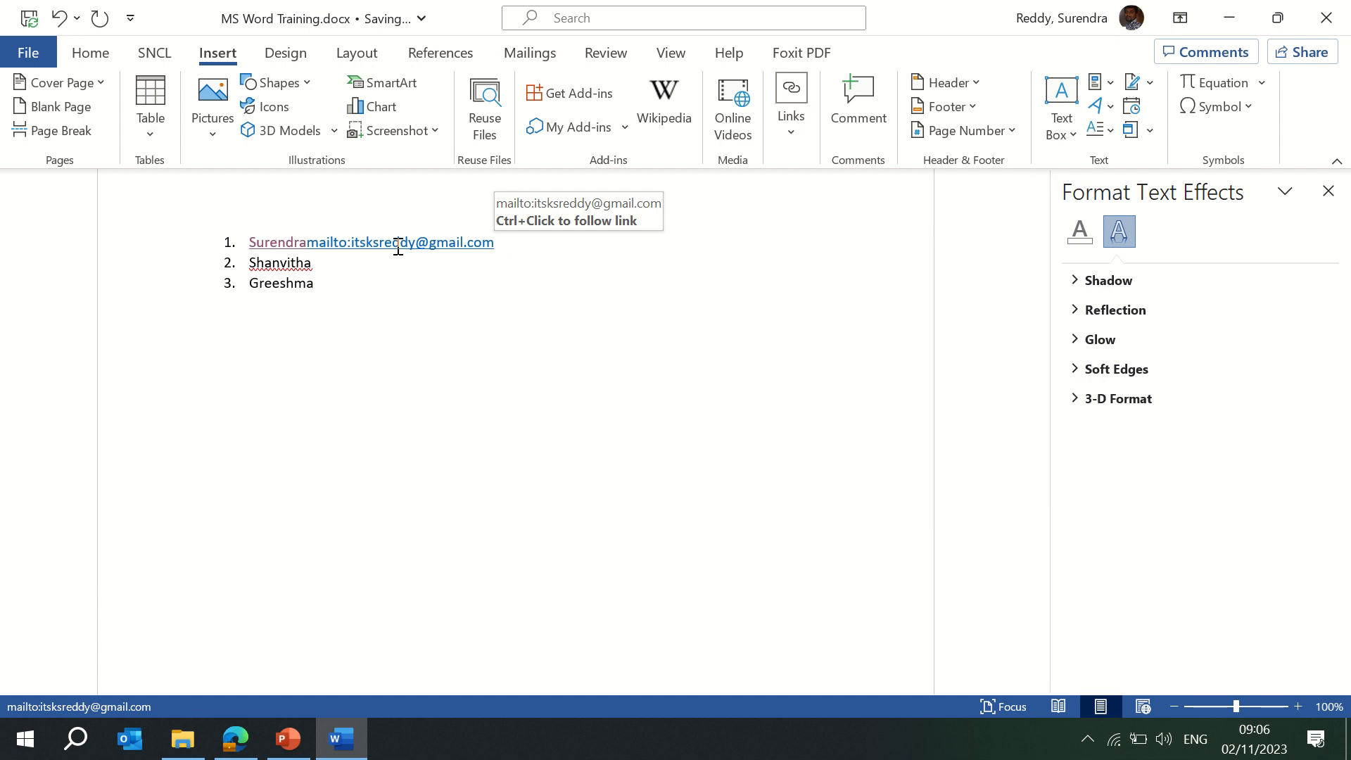
Browse the Insert Link dialog's options, then cancel without adding a link.
left_click(791, 133)
left_click(791, 235)
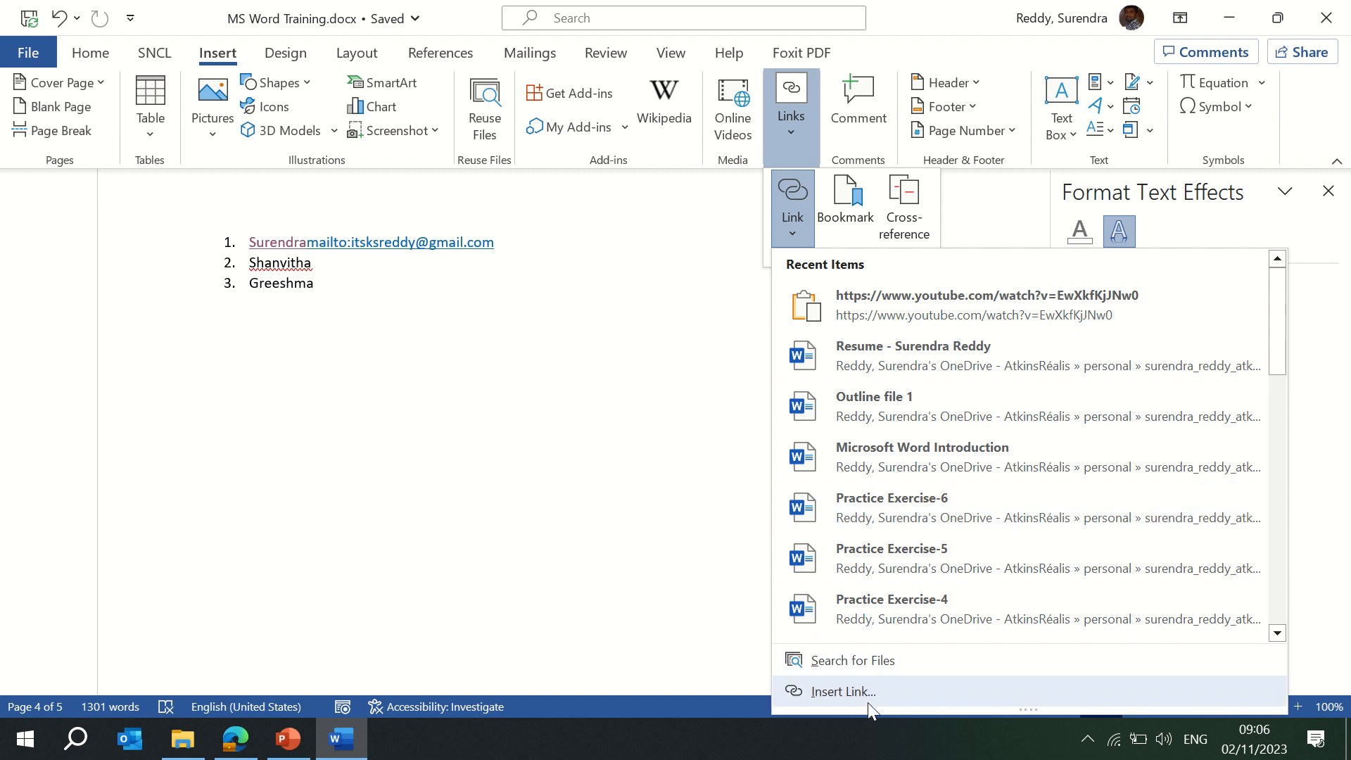
left_click(863, 692)
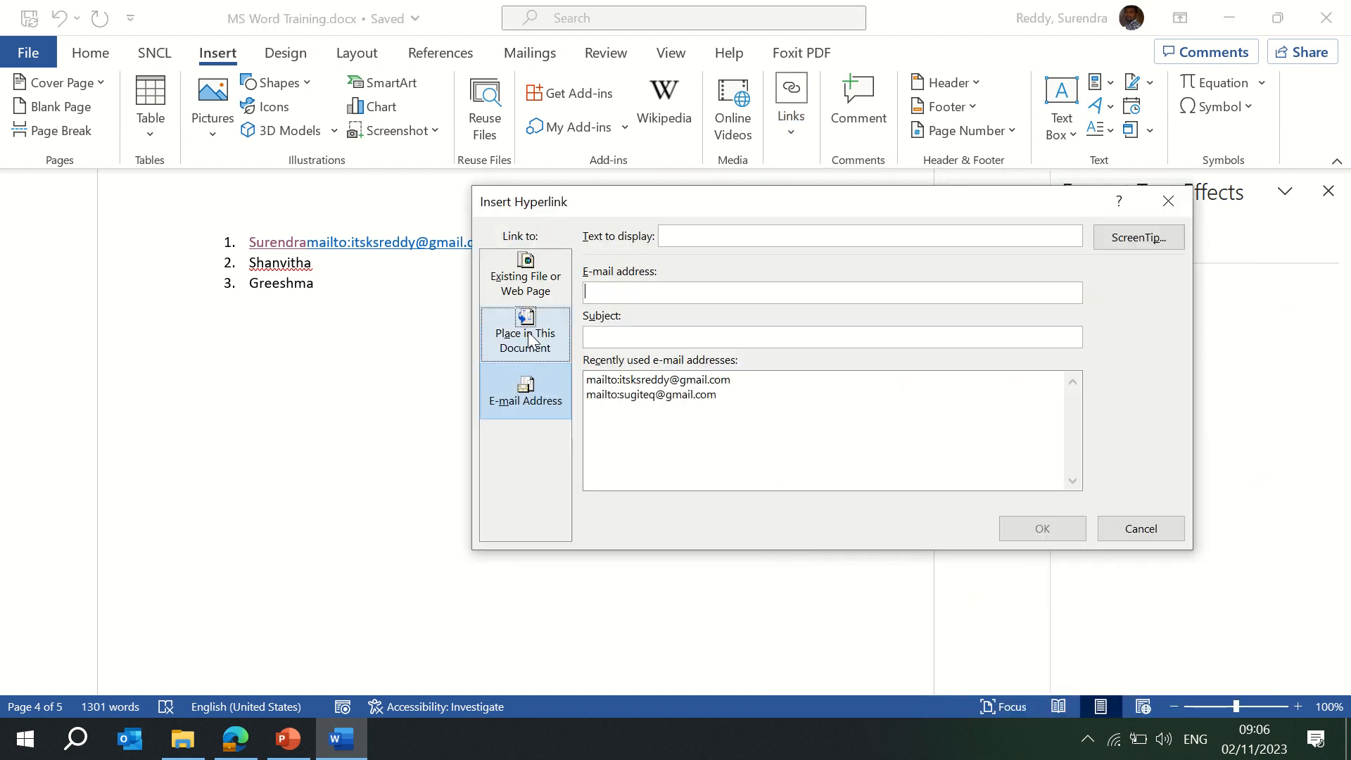
left_click(531, 337)
left_click(530, 288)
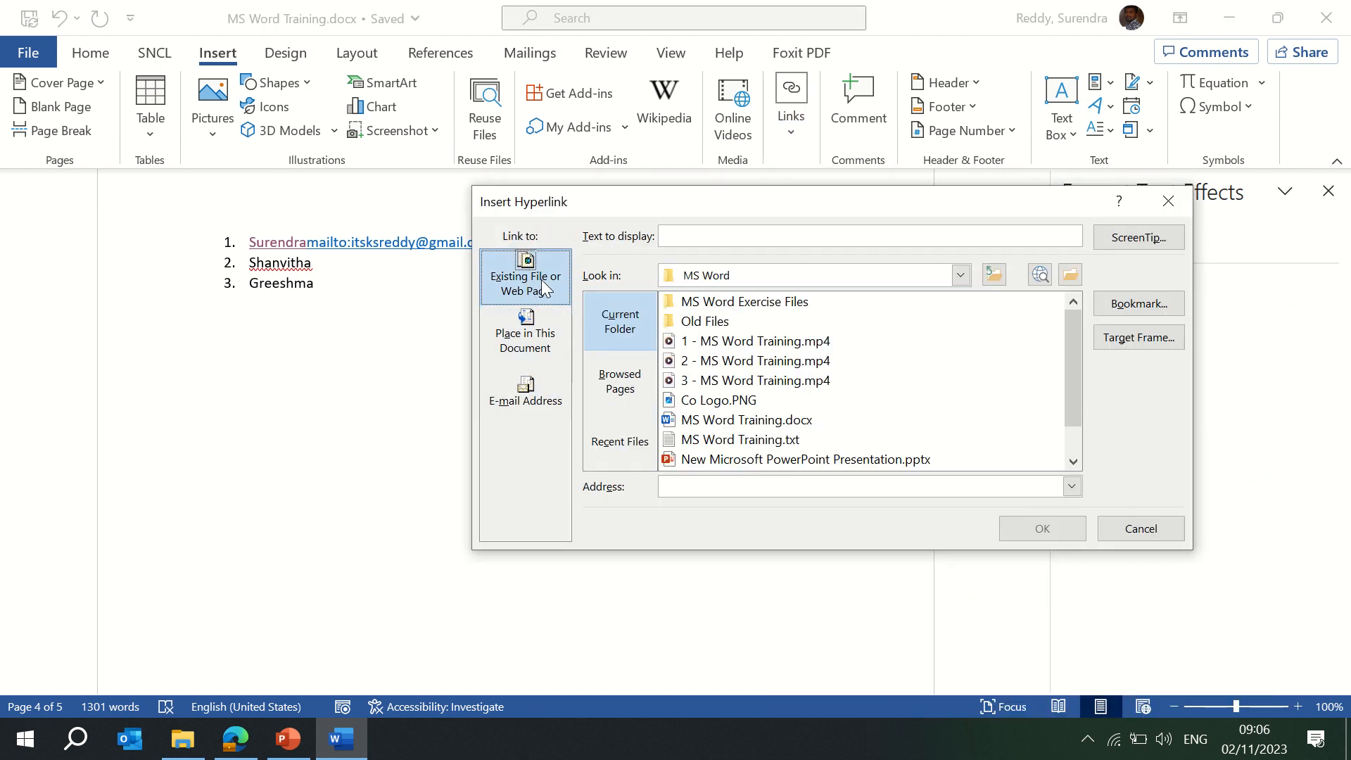
left_click(1124, 531)
Add Infosys as a fourth item after the three names.
key("Return")
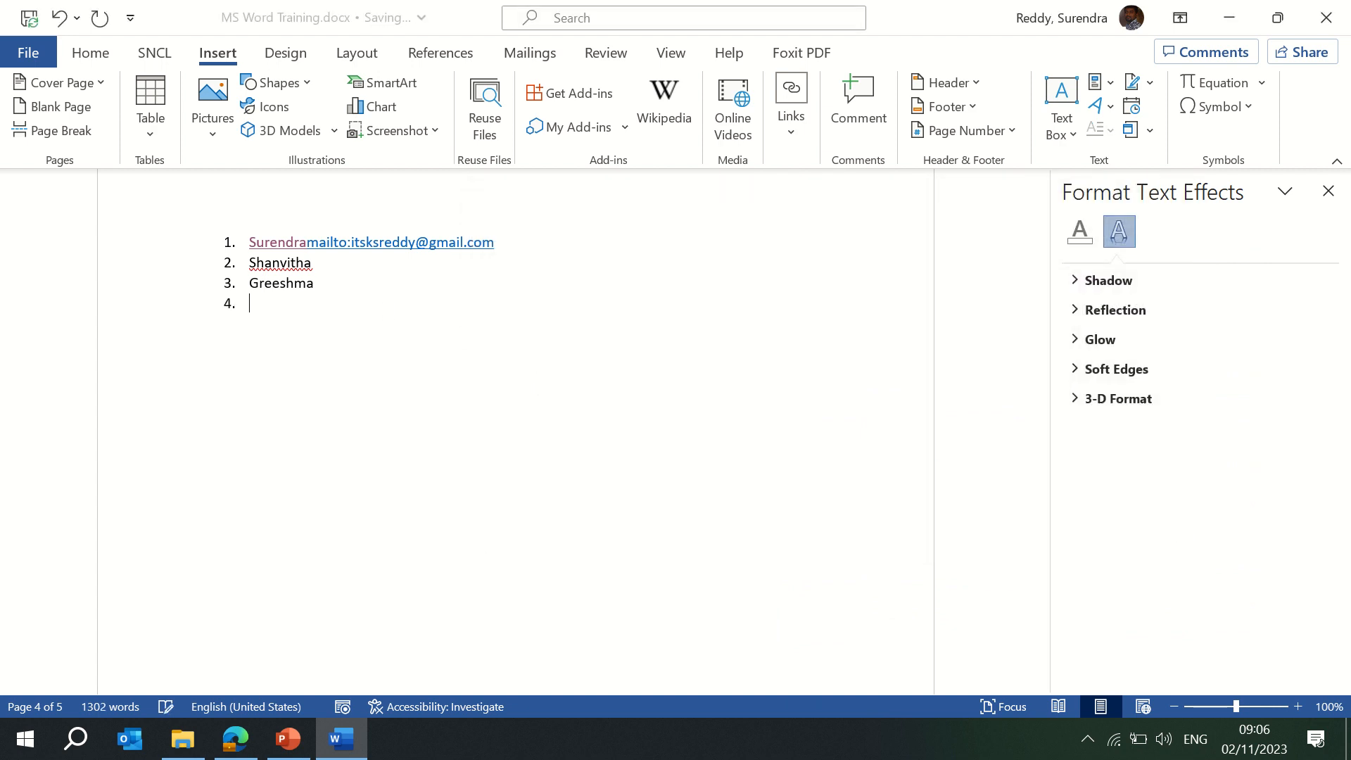
type("Infi")
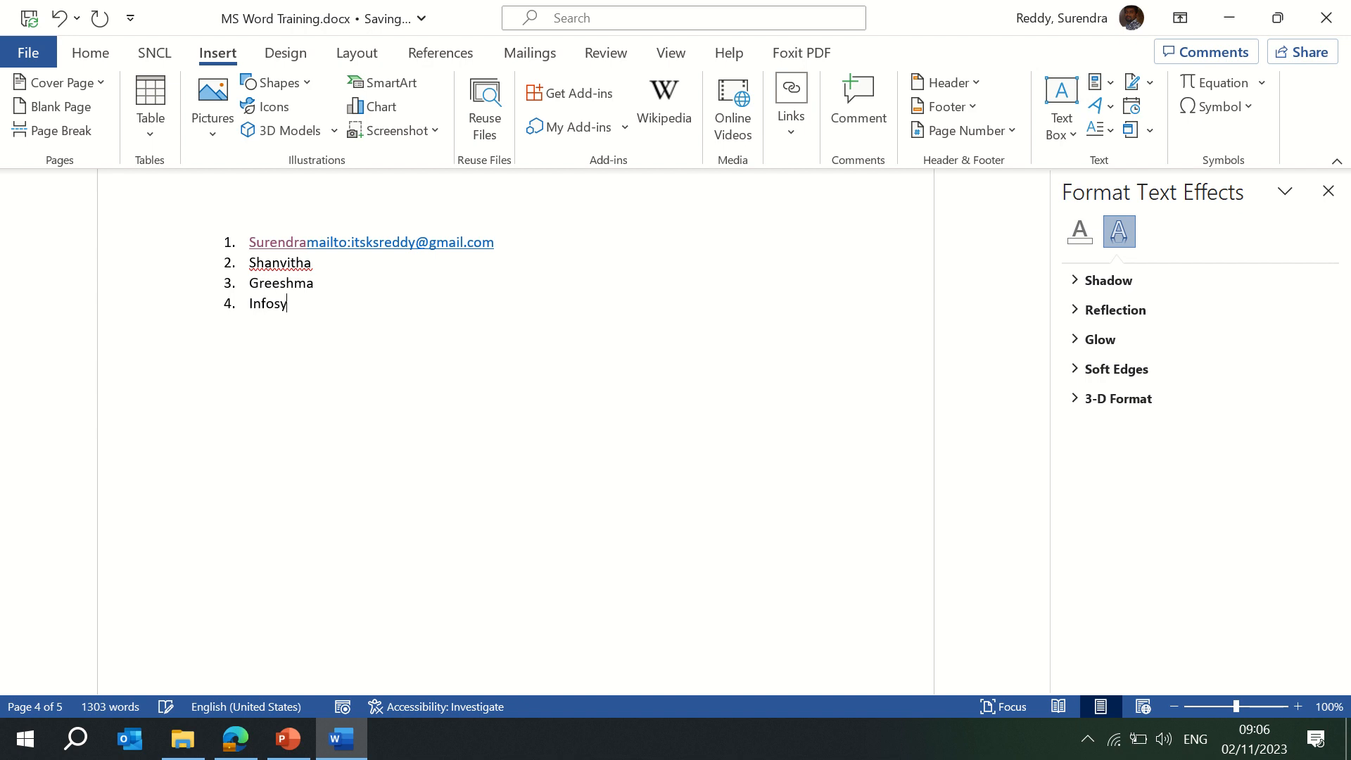
key("Return")
key("Return")
In the browser, go to Google and search for infosys.
left_click(236, 738)
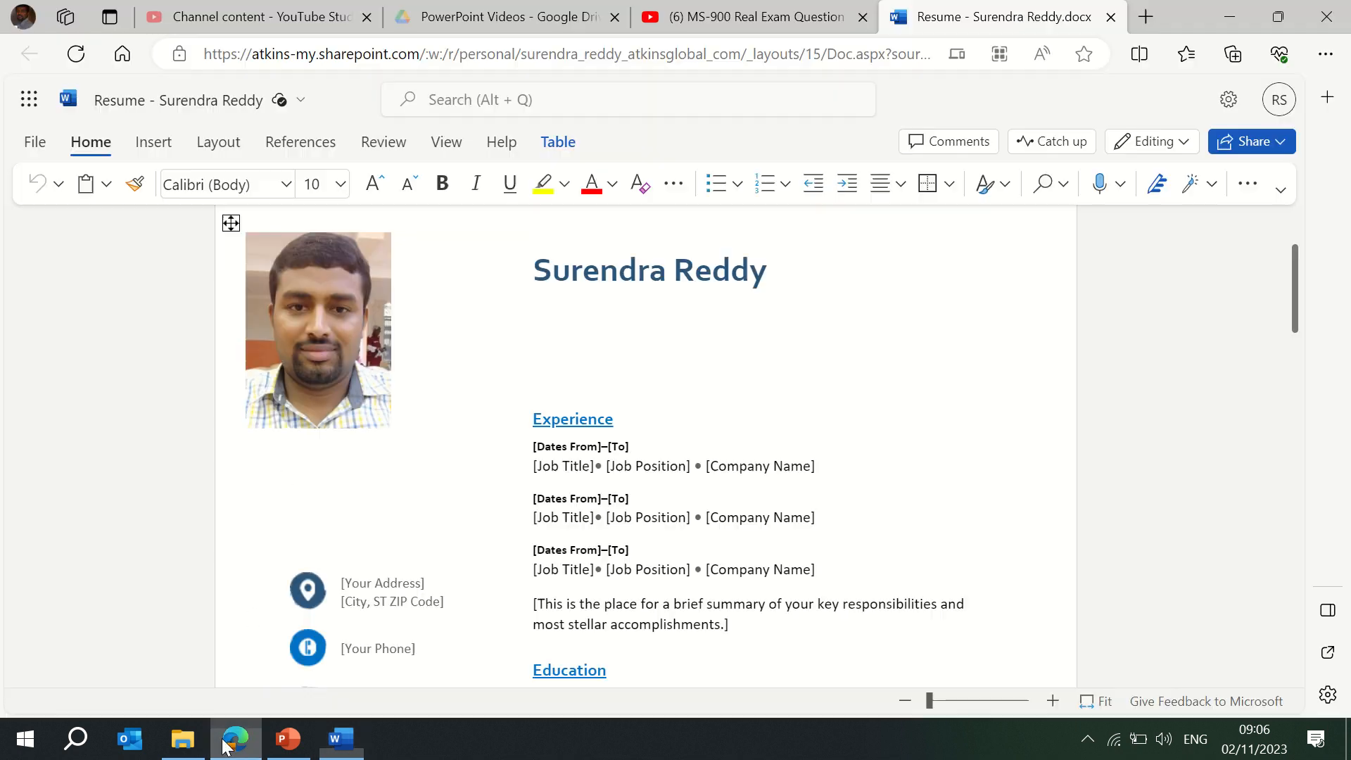
left_click(811, 54)
type("google.co.in")
key("Return")
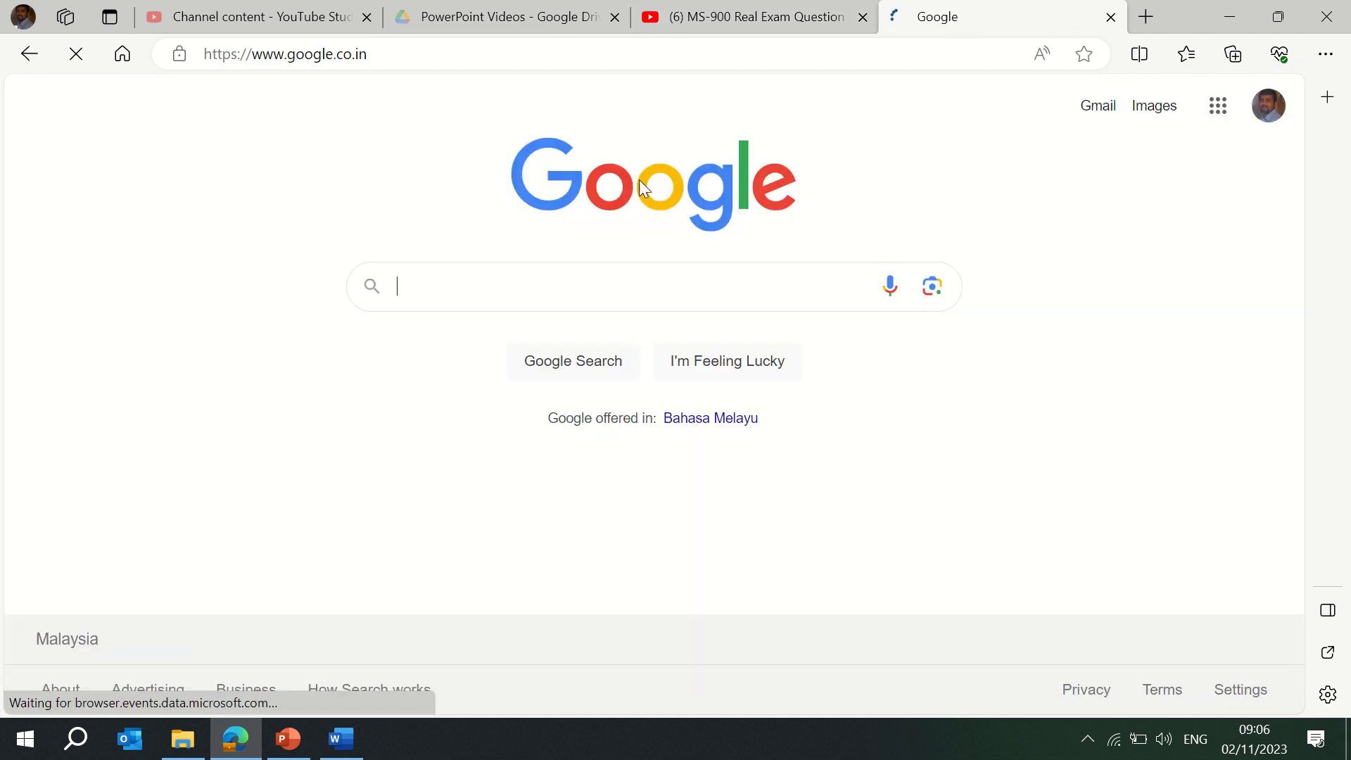
type("infor")
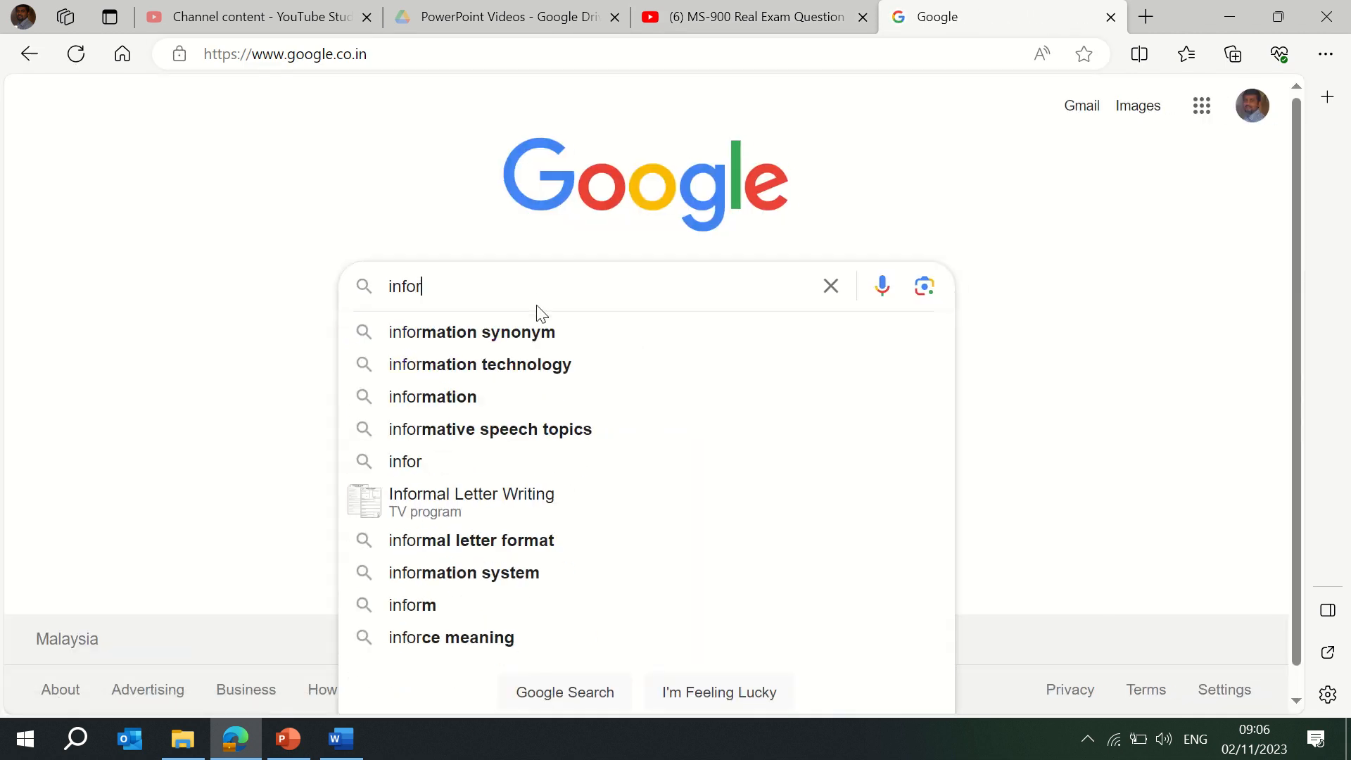
key("BackSpace")
type("sys")
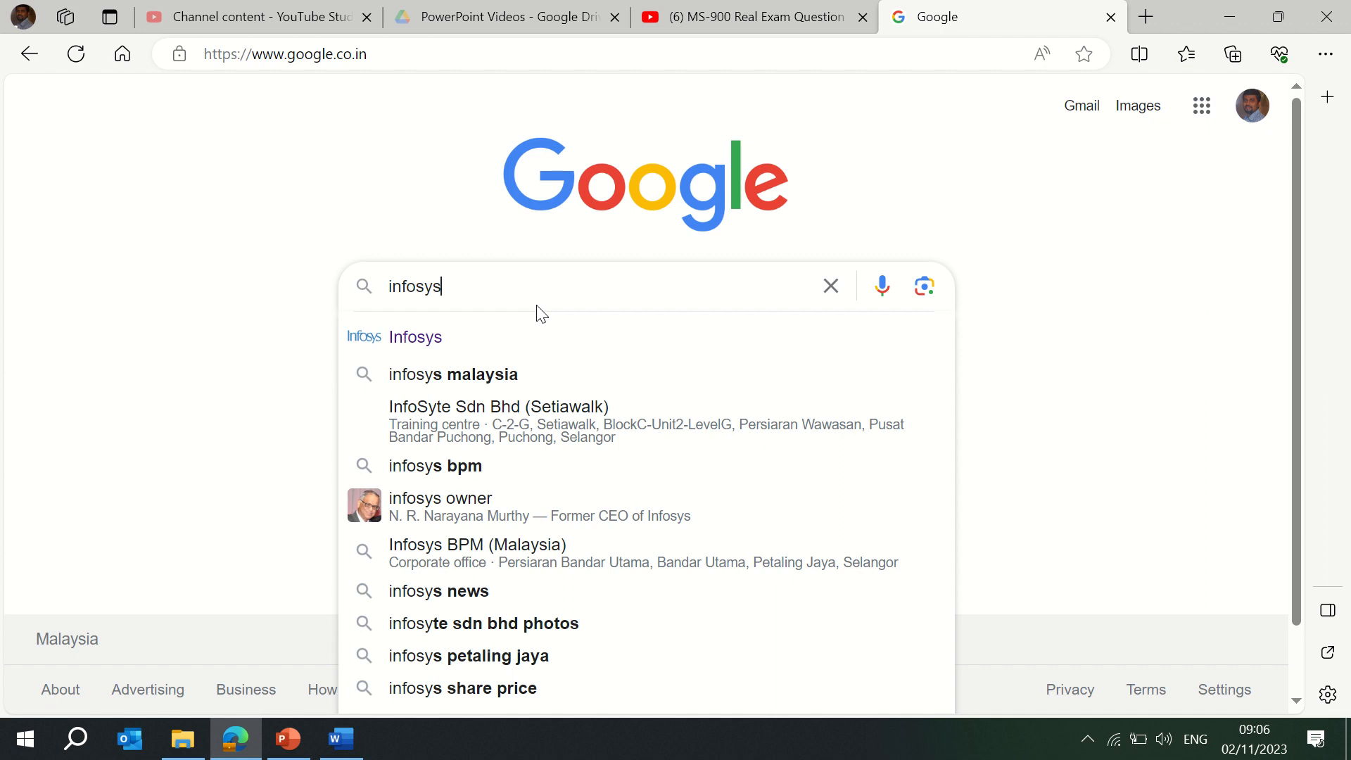
key("Return")
Open the infosys.com result, copy its address, and return to Word.
left_click(159, 350)
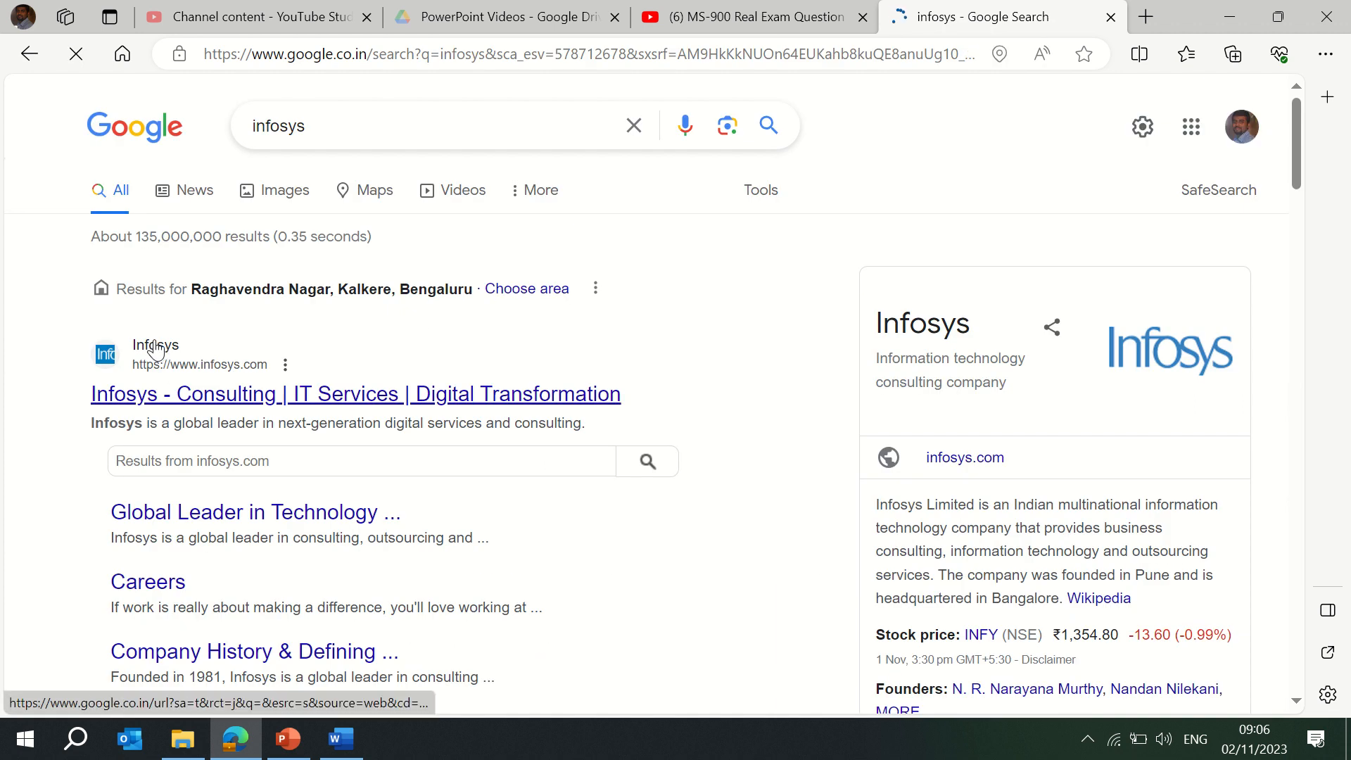
left_click(405, 59)
key("ctrl+c")
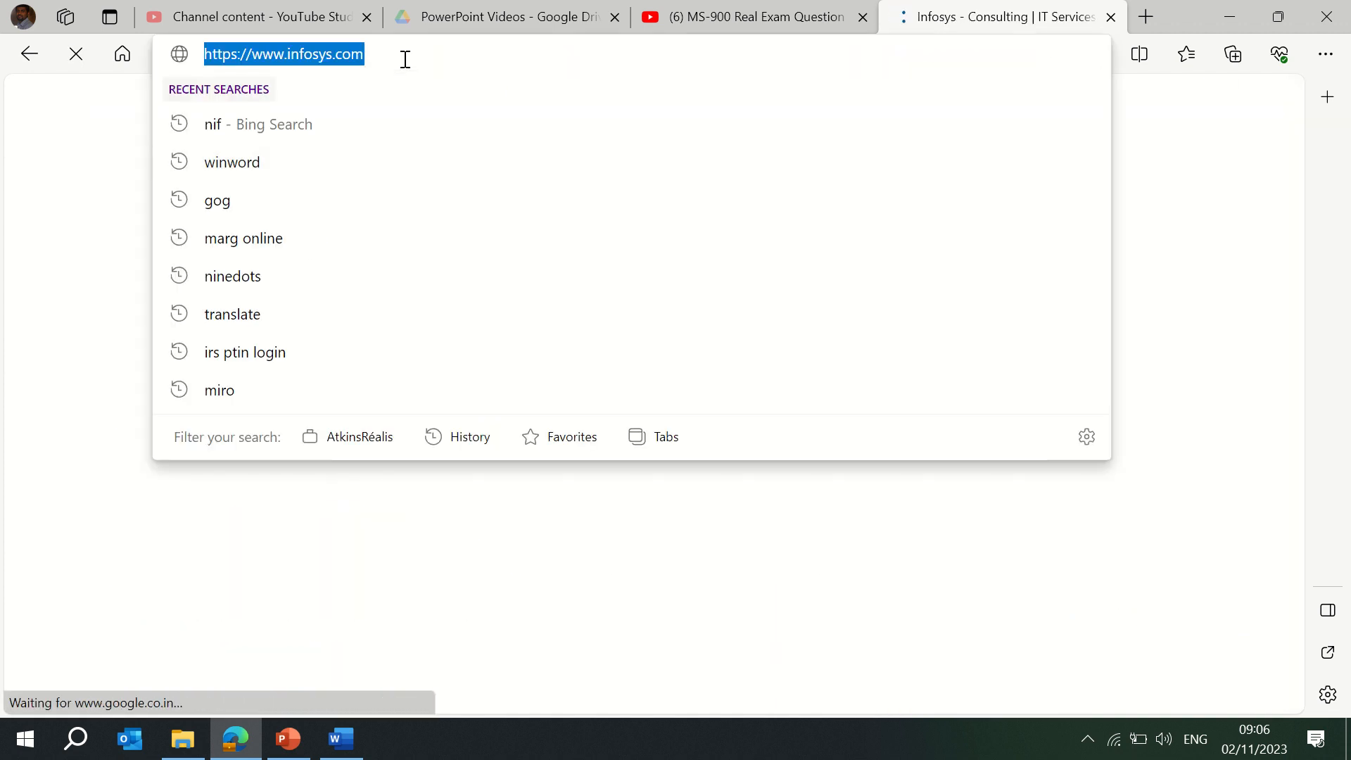
key("alt+Tab")
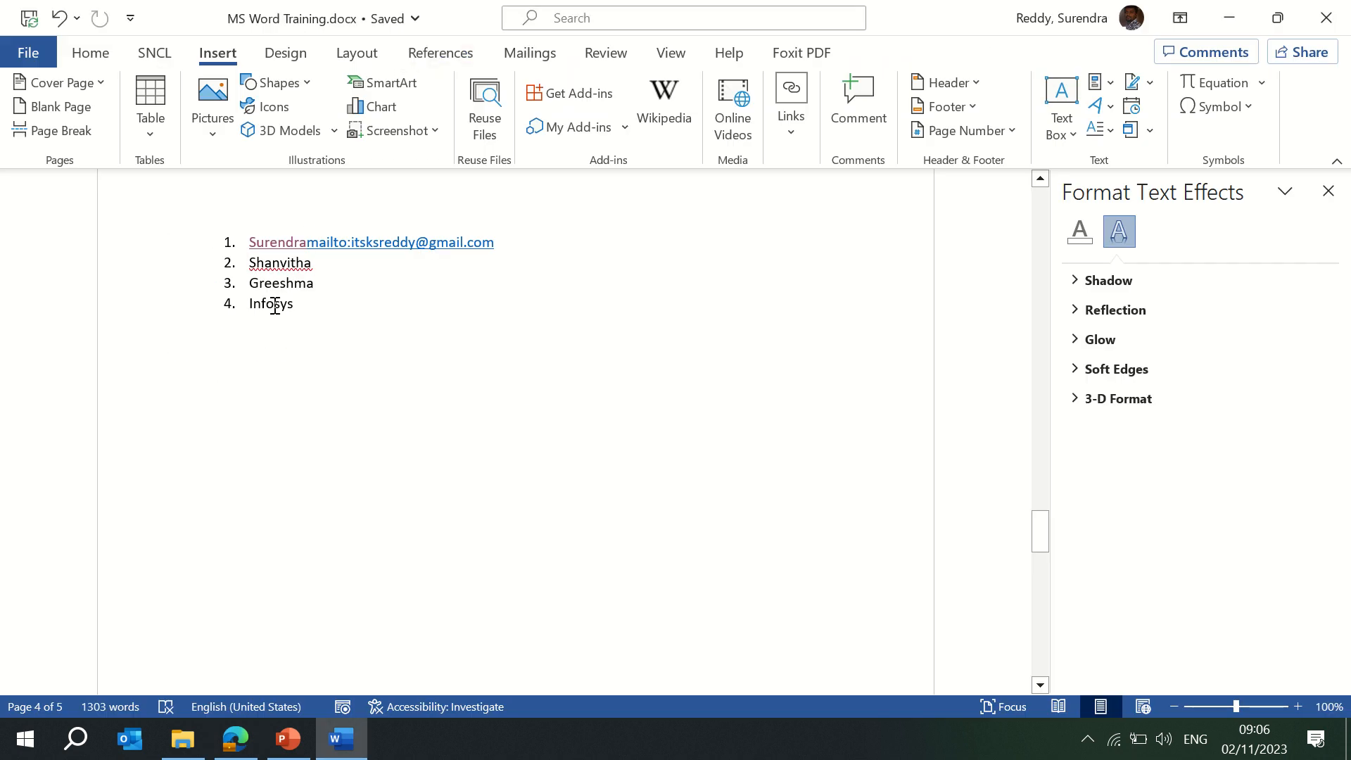
right_click(274, 307)
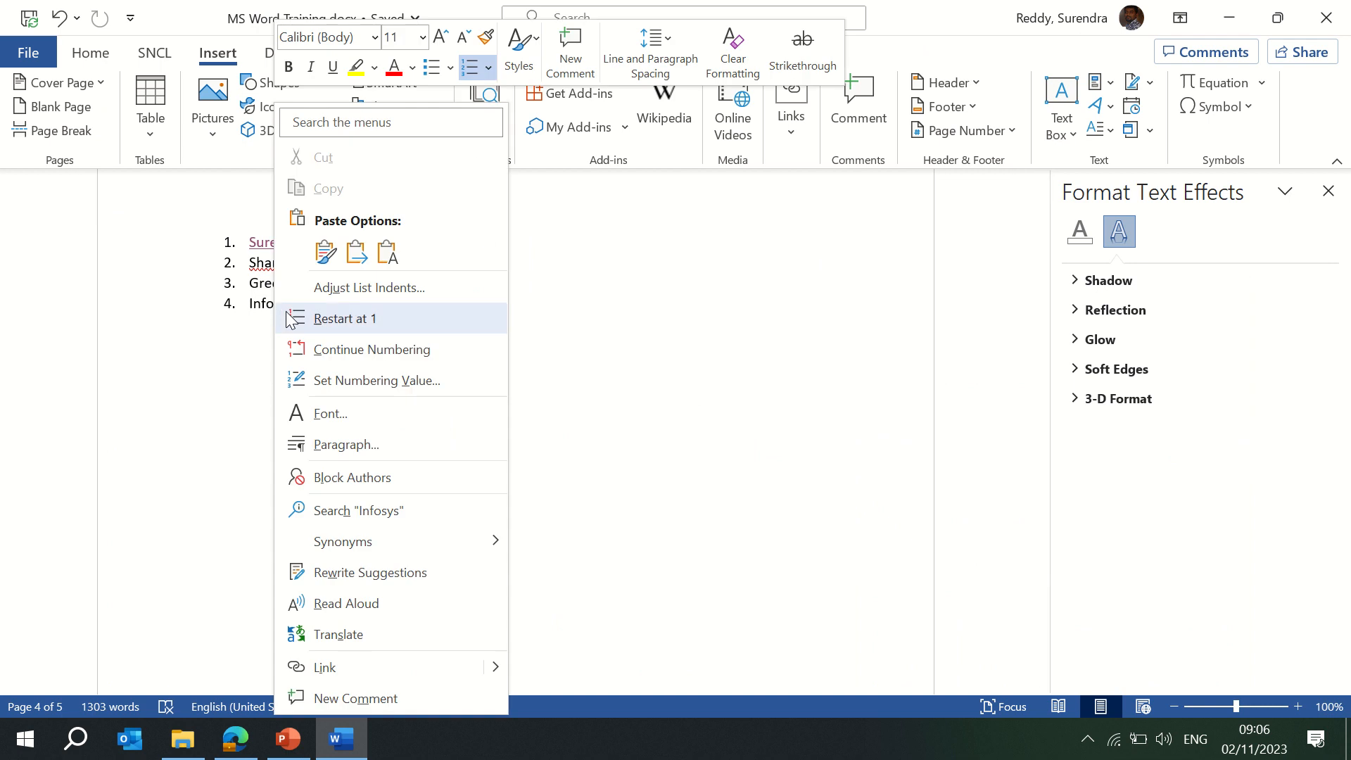
left_click(349, 671)
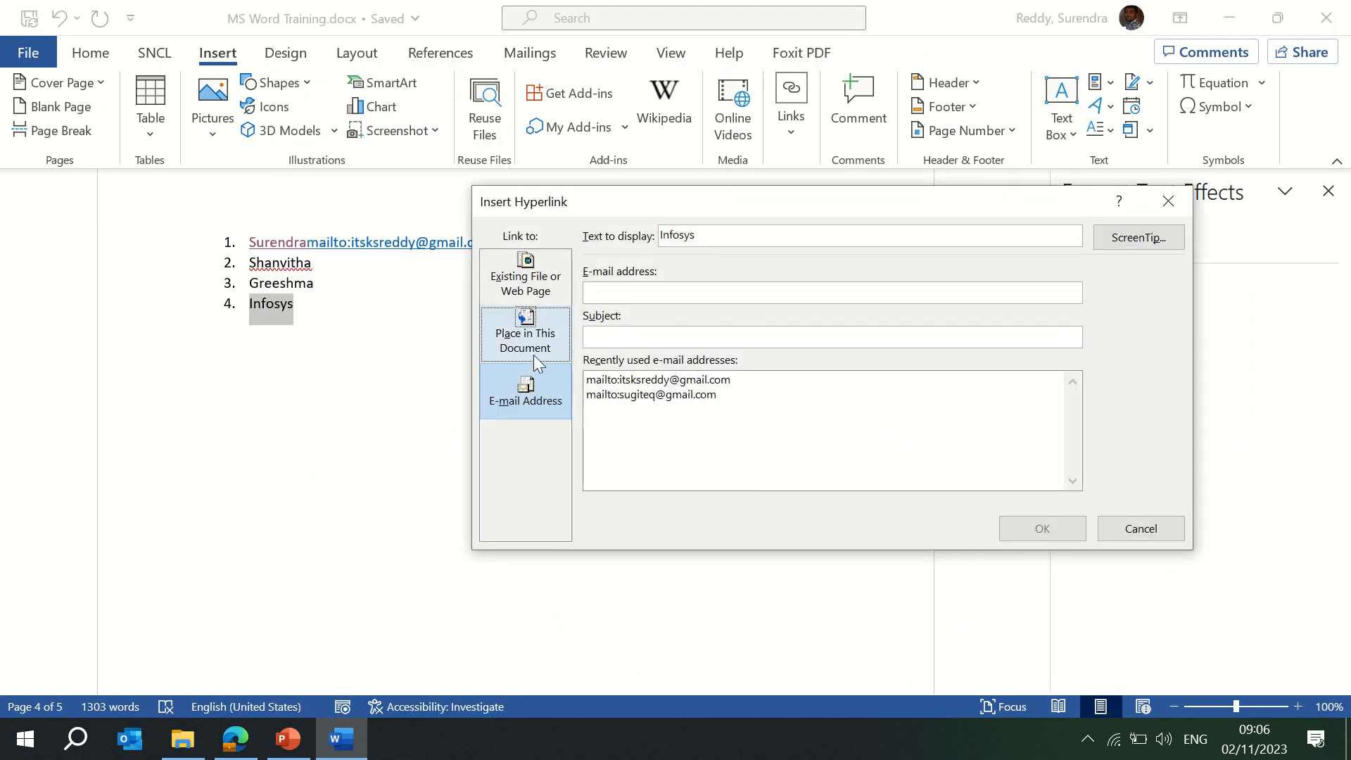
left_click(542, 281)
left_click(703, 483)
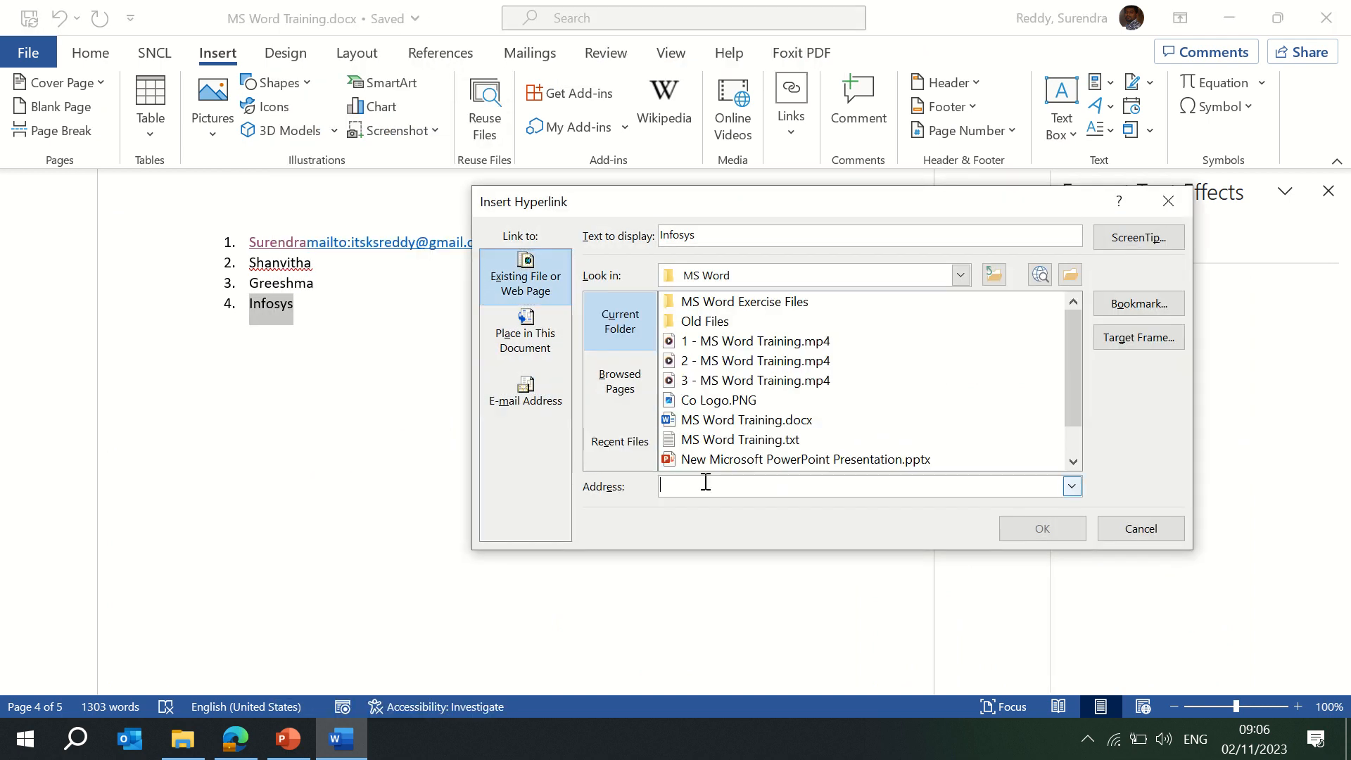
key("ctrl+v")
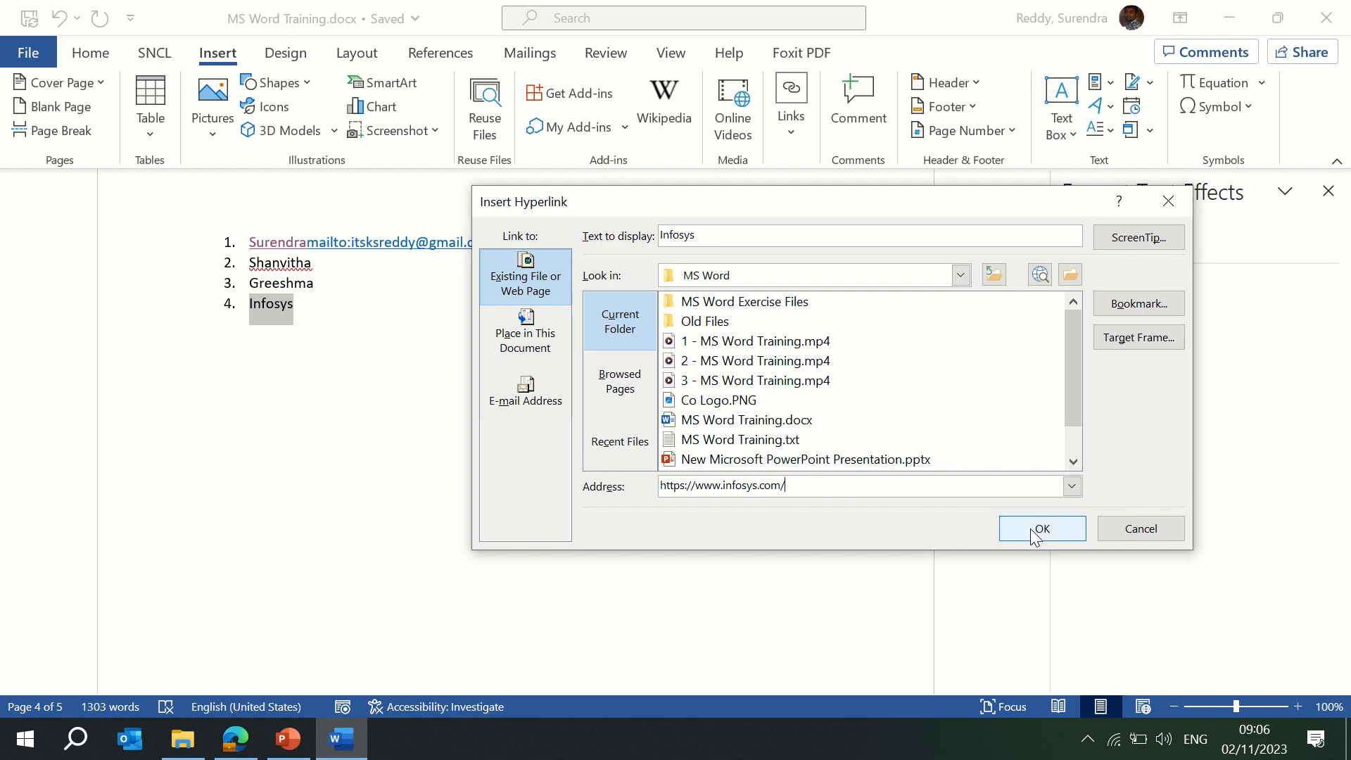
left_click(1039, 529)
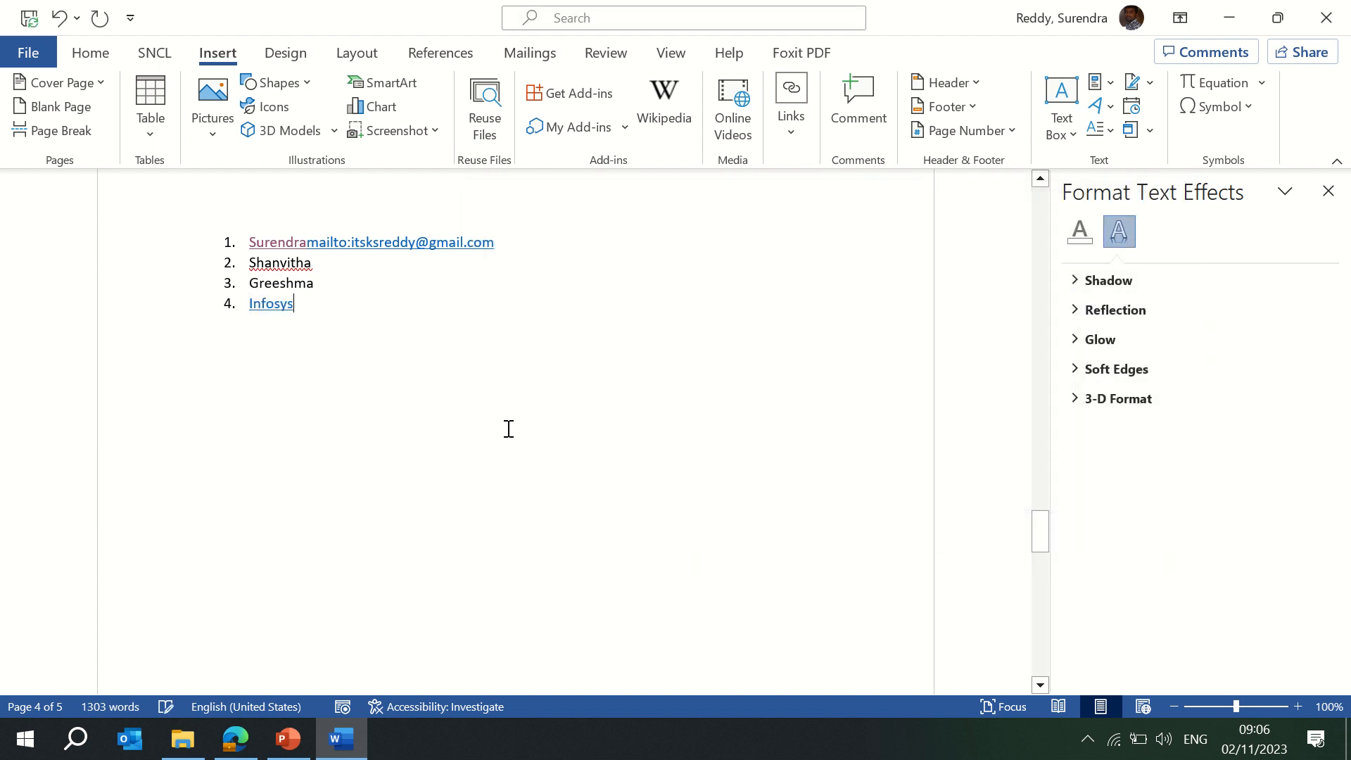
Test the Infosys link in the browser, close the duplicate page, and return to Word.
left_click(267, 310, "ctrl")
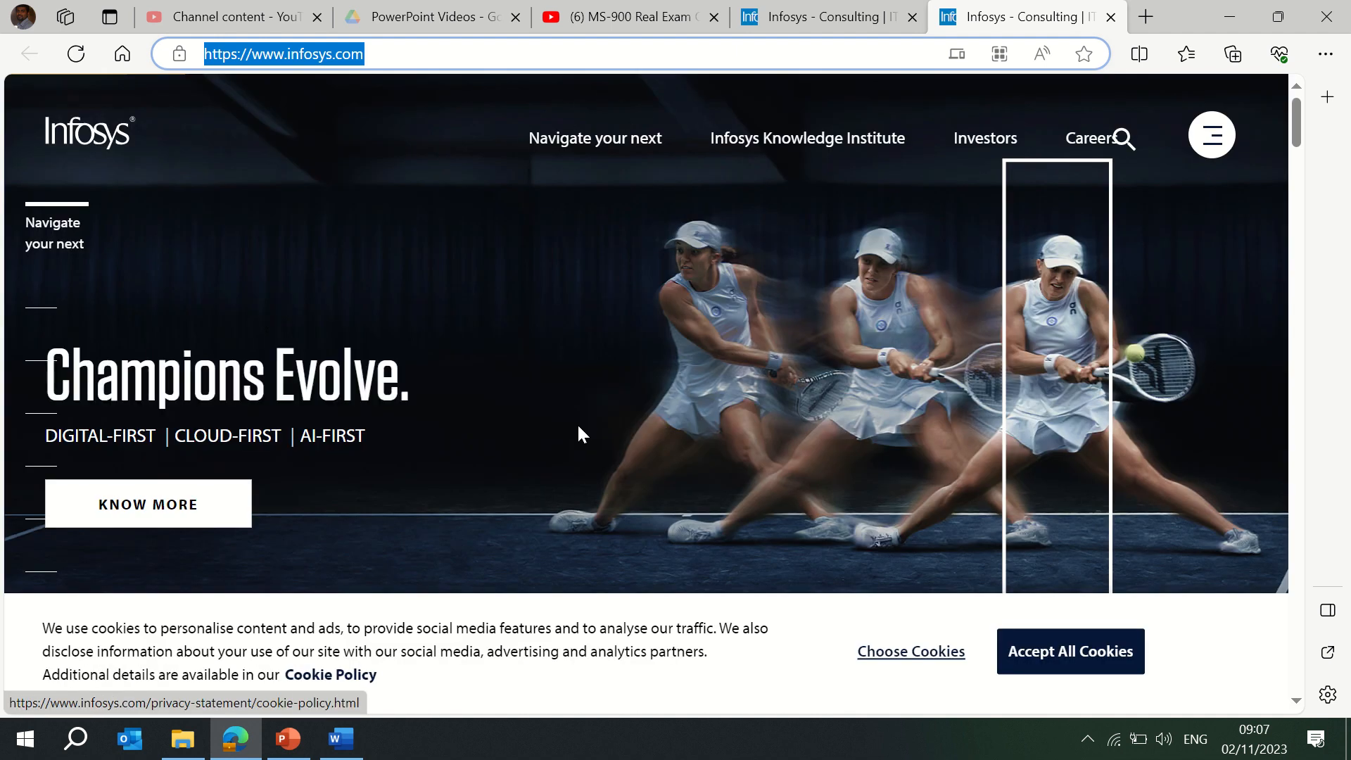
left_click(912, 18)
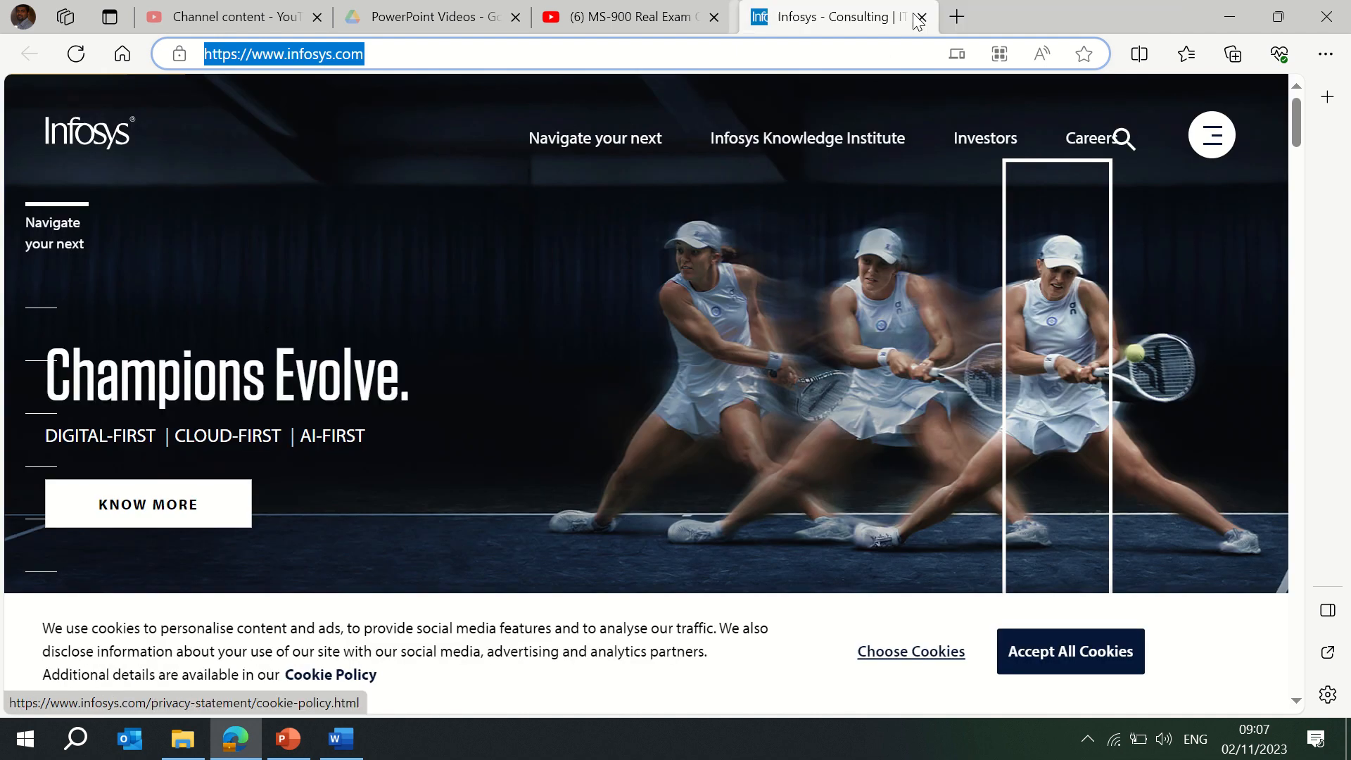
key("alt+Tab")
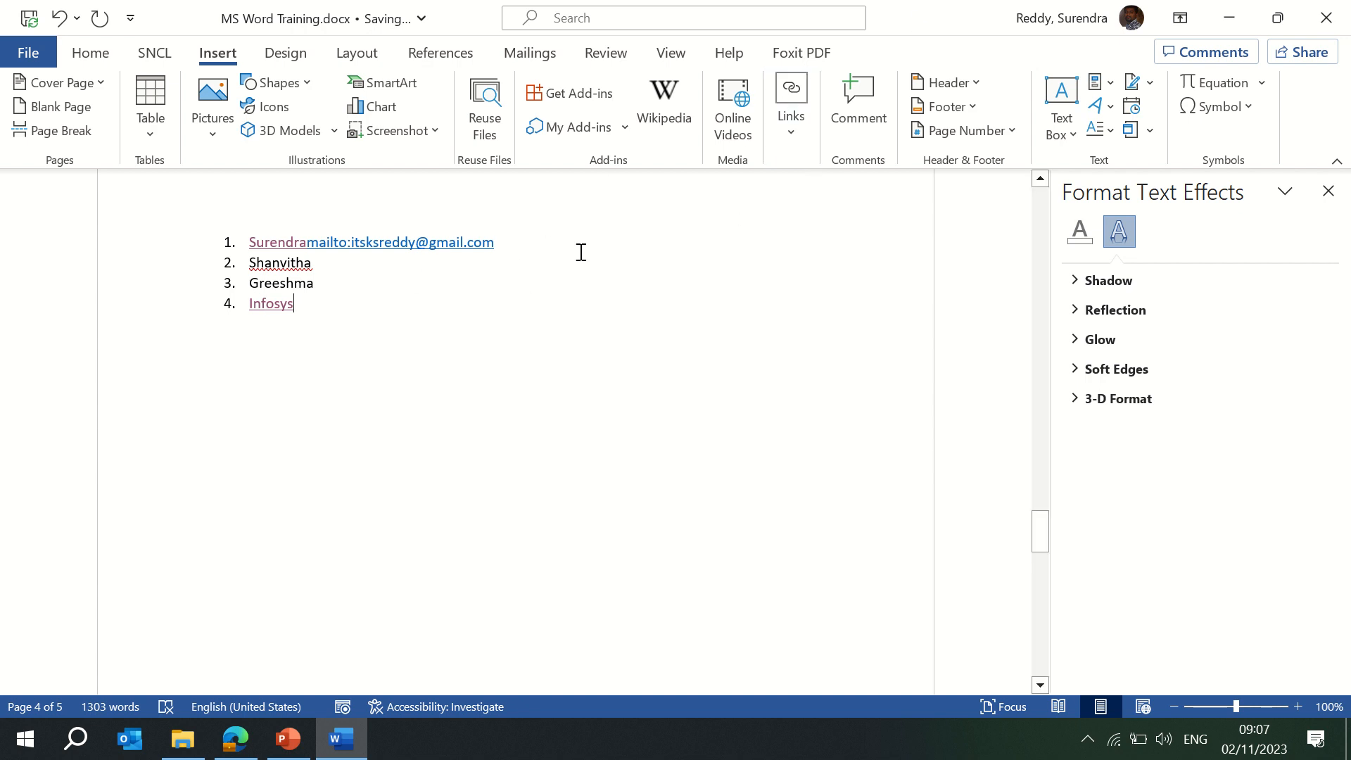
Add the comment 'Get dhsjfjd' to list item 3.
left_click_drag(322, 289, 254, 286)
left_click(852, 107)
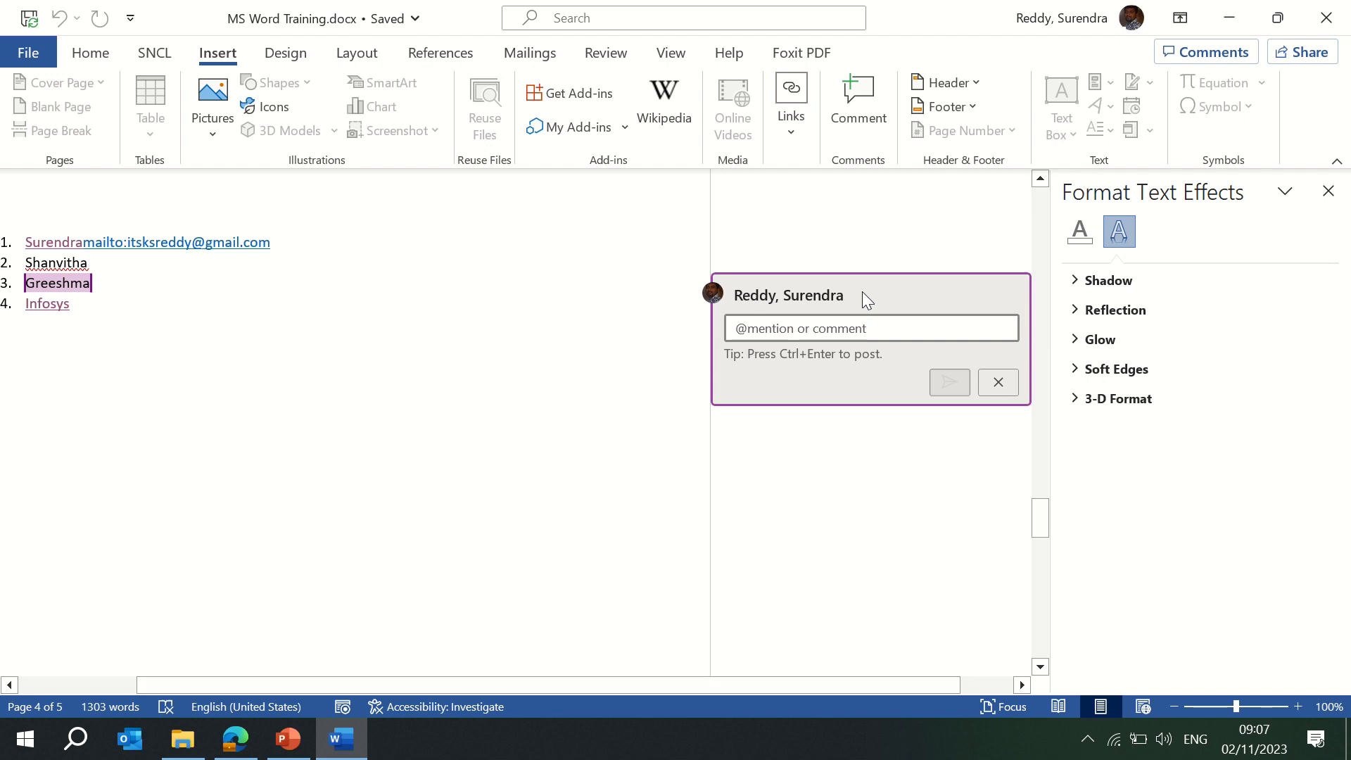
type("Get ")
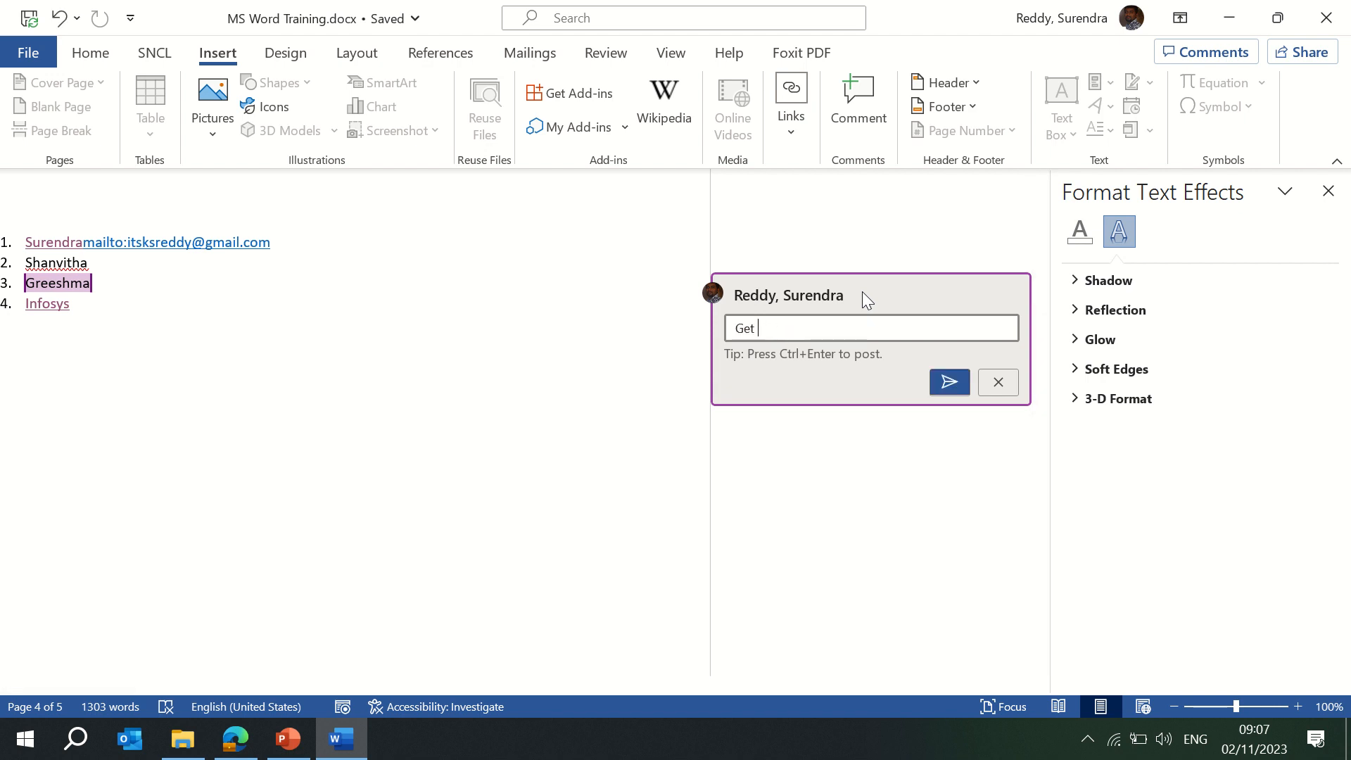
type("dhsjfjd")
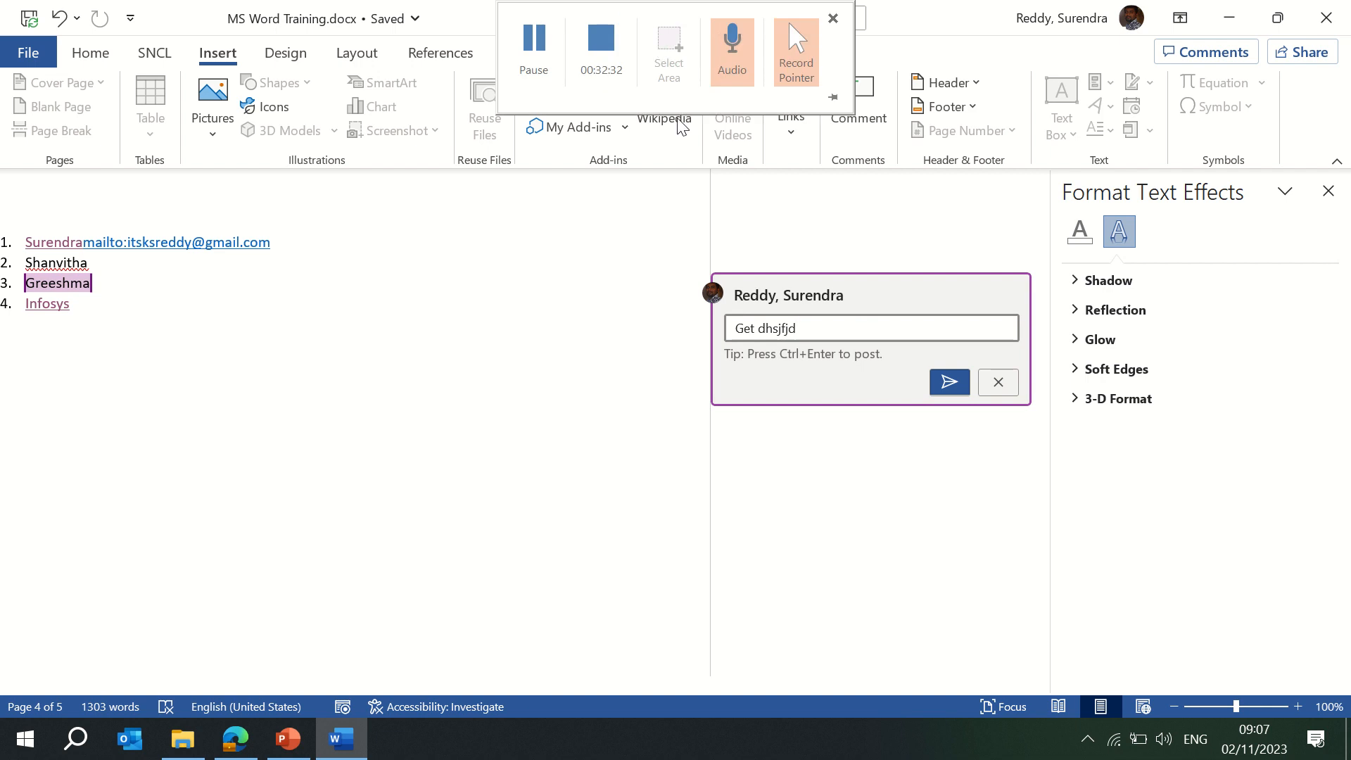
left_click(950, 384)
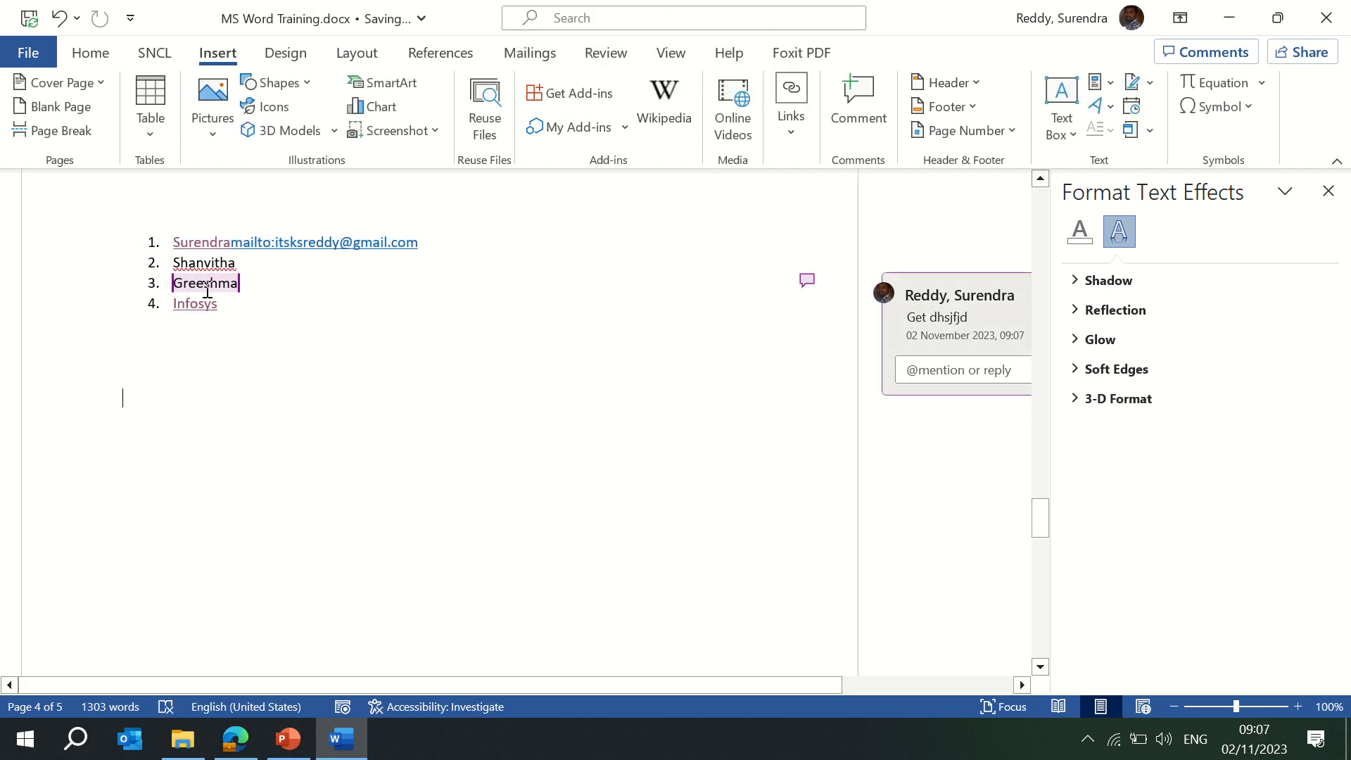
Close the text effects pane, then edit and confirm the comment.
left_click(1328, 190)
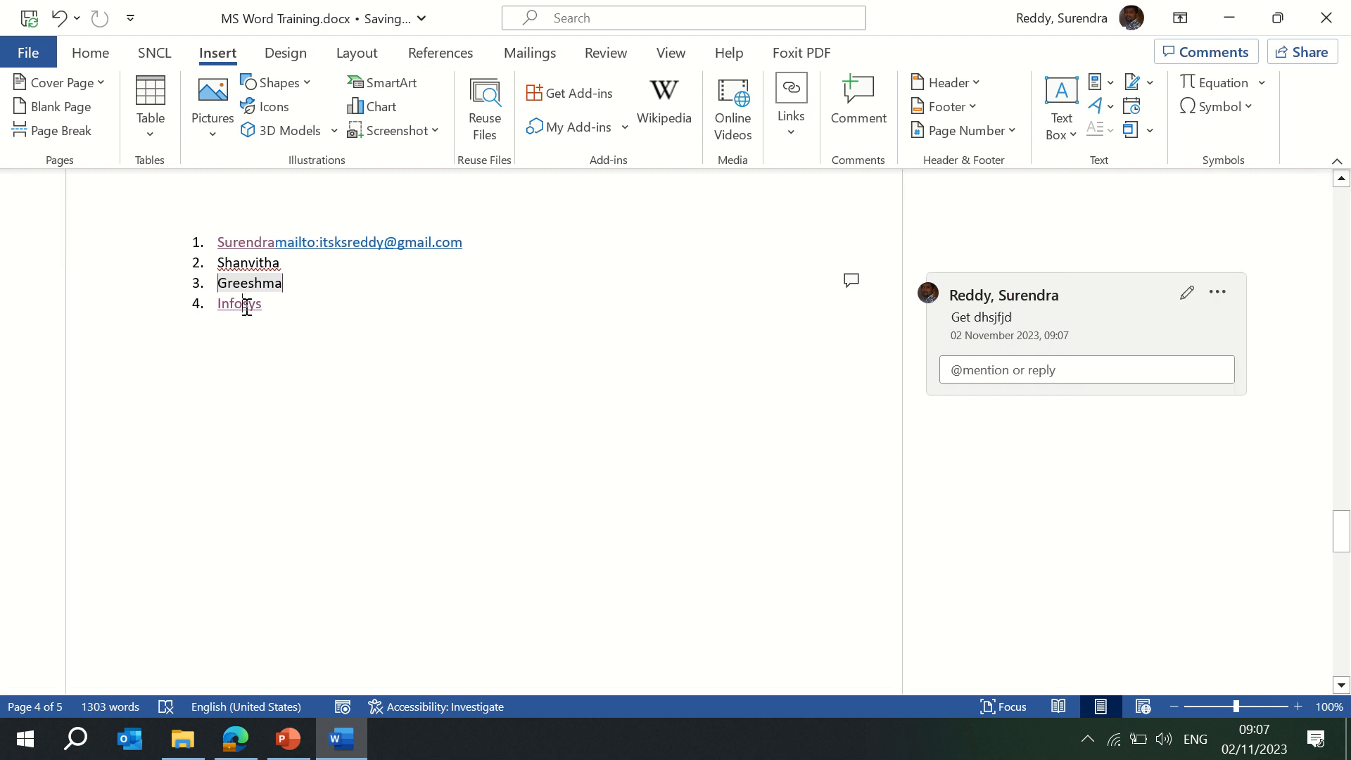
scroll(247, 307, "up", 8)
scroll(290, 397, "down", 3)
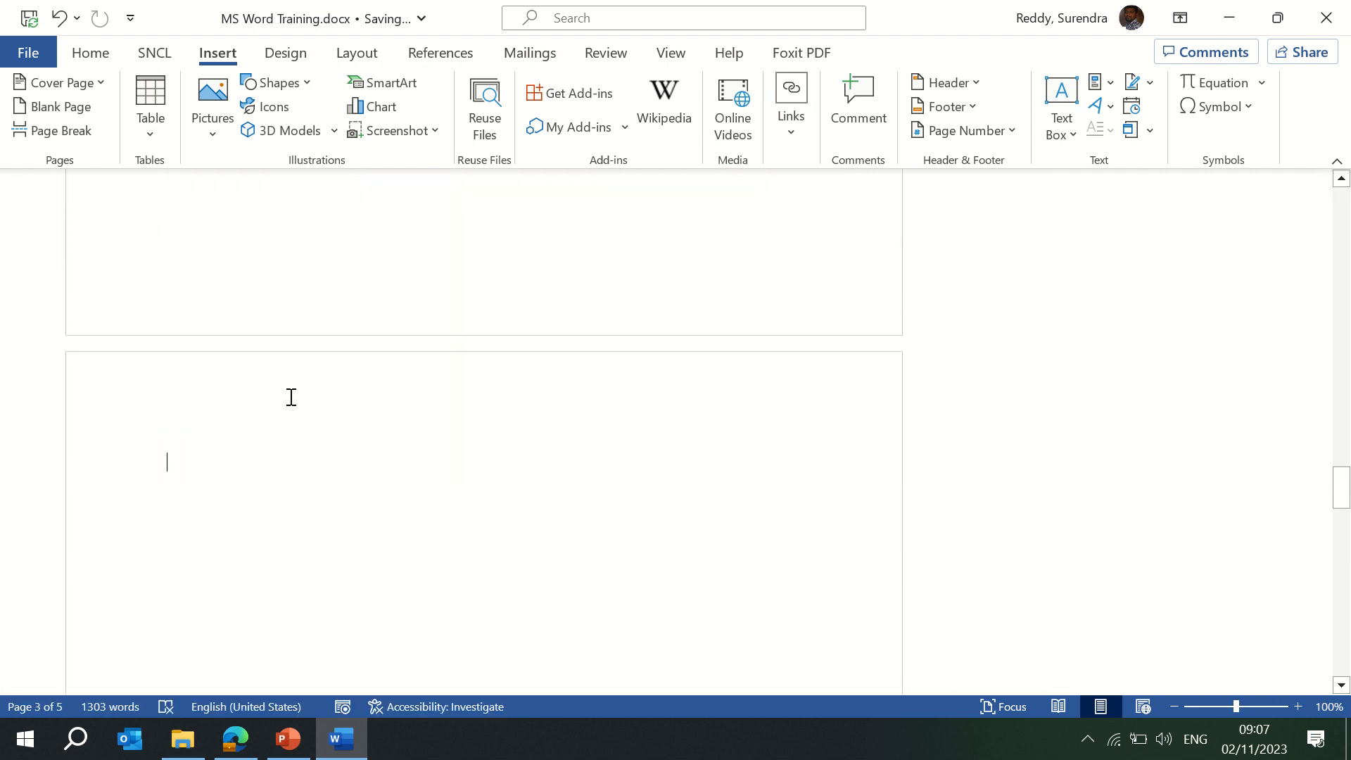
scroll(291, 397, "down", 3)
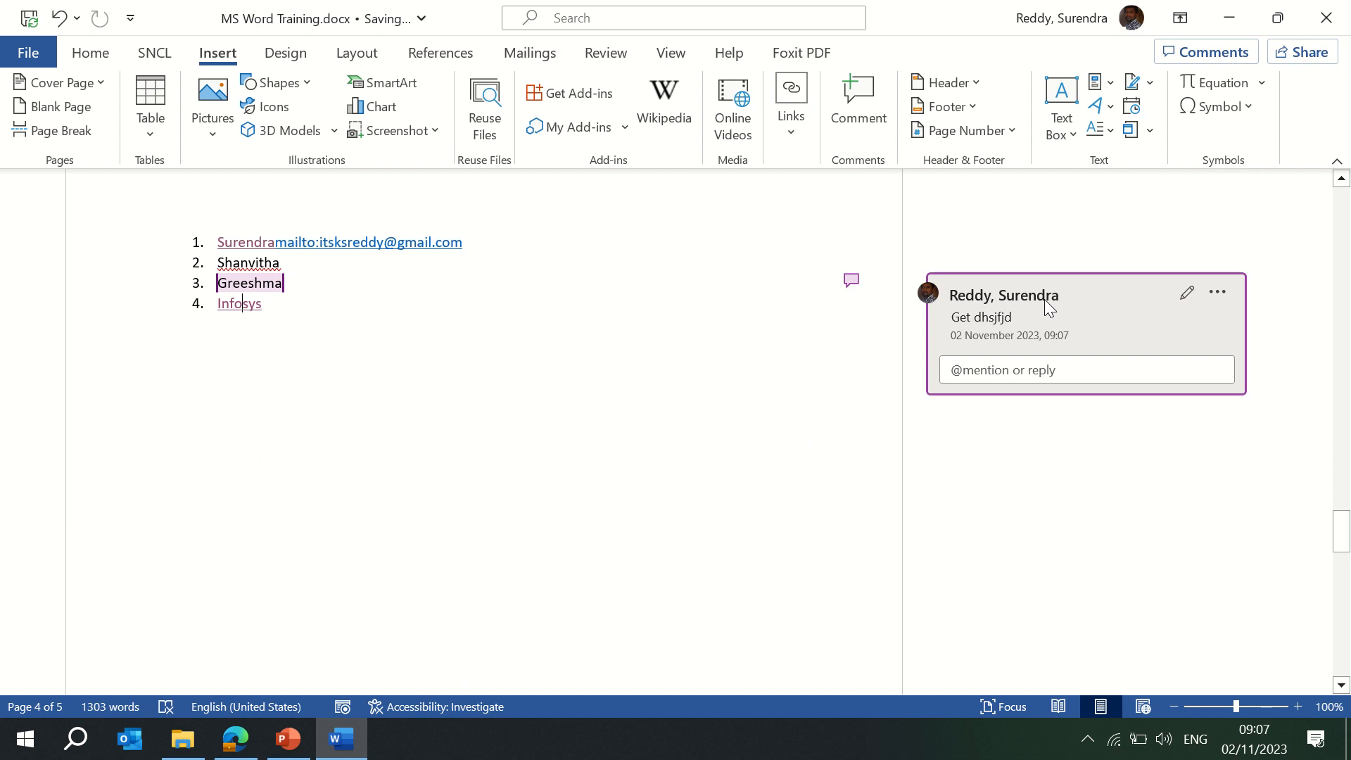
left_click(1166, 294)
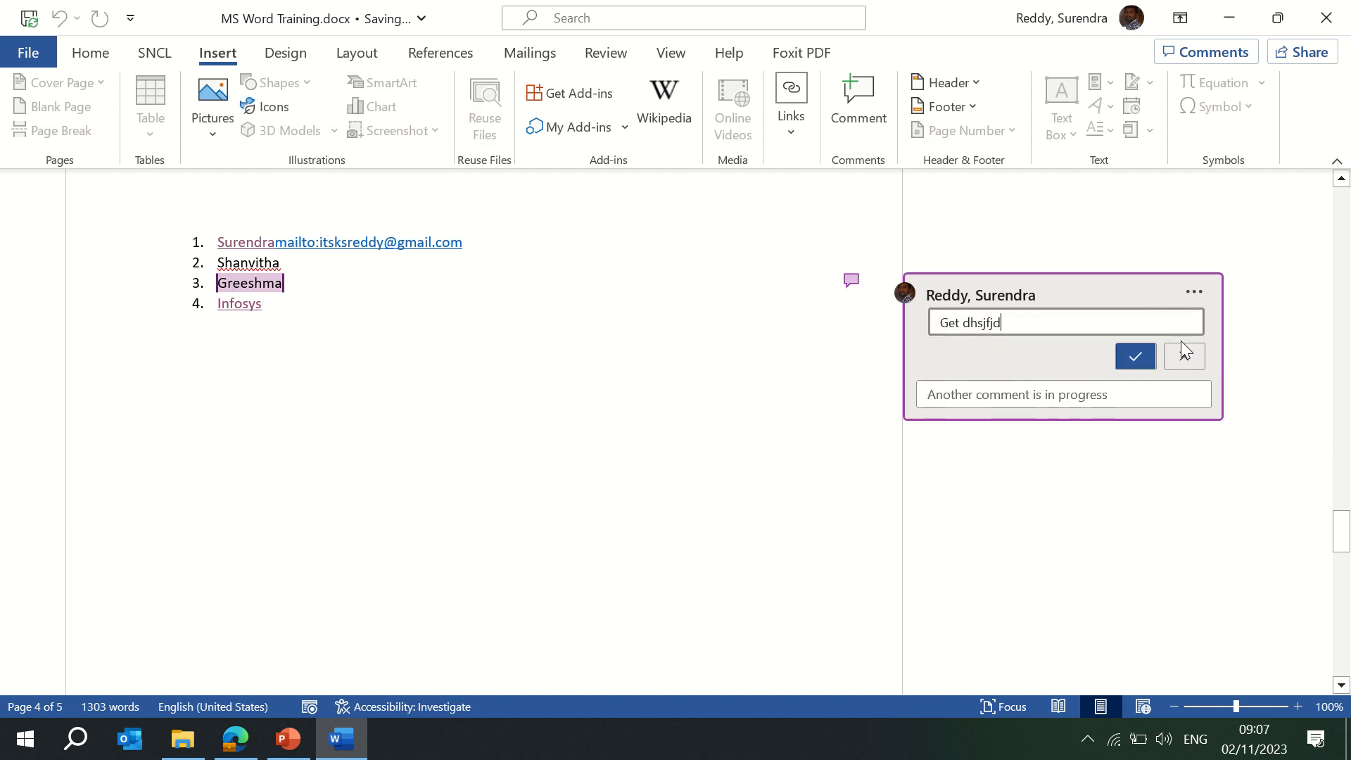
left_click(1131, 352)
Delete the comment thread and place the cursor after Infosys.
left_click(1195, 294)
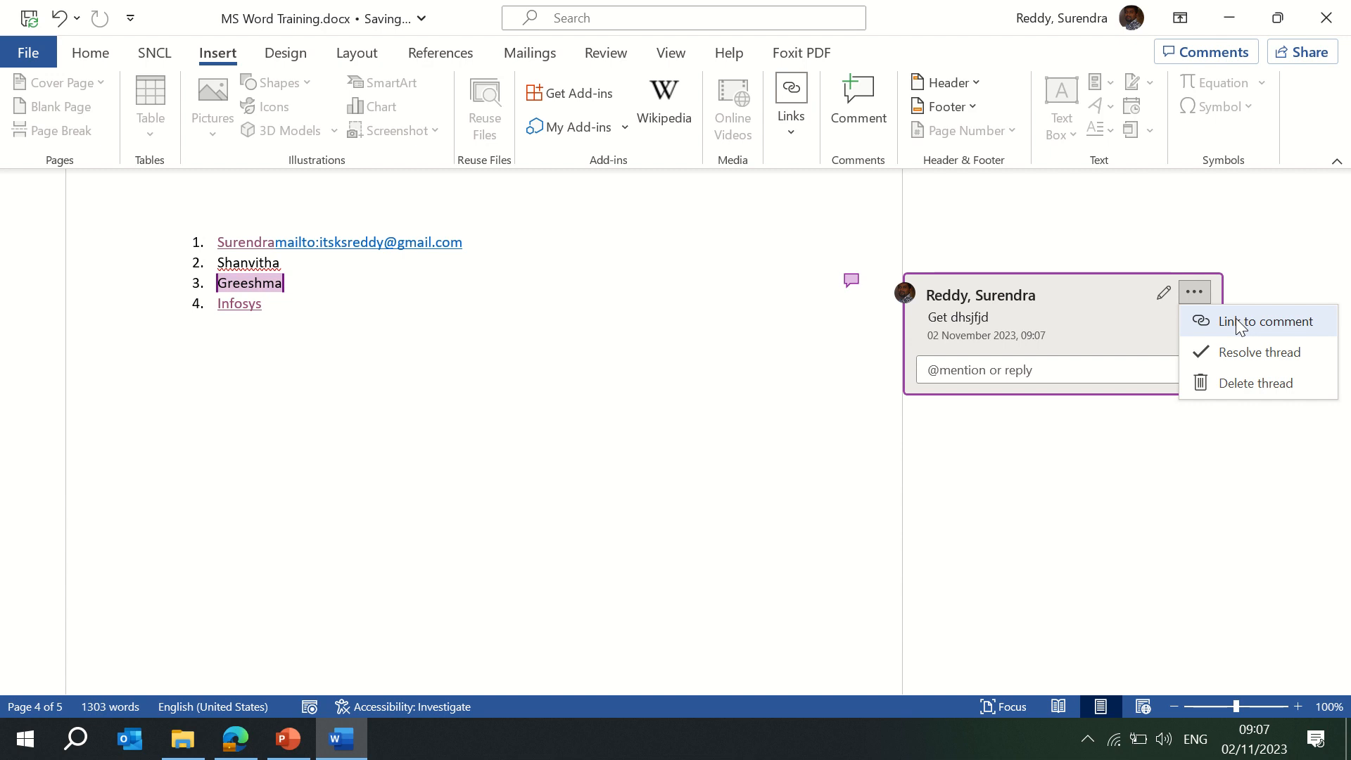
left_click(624, 408)
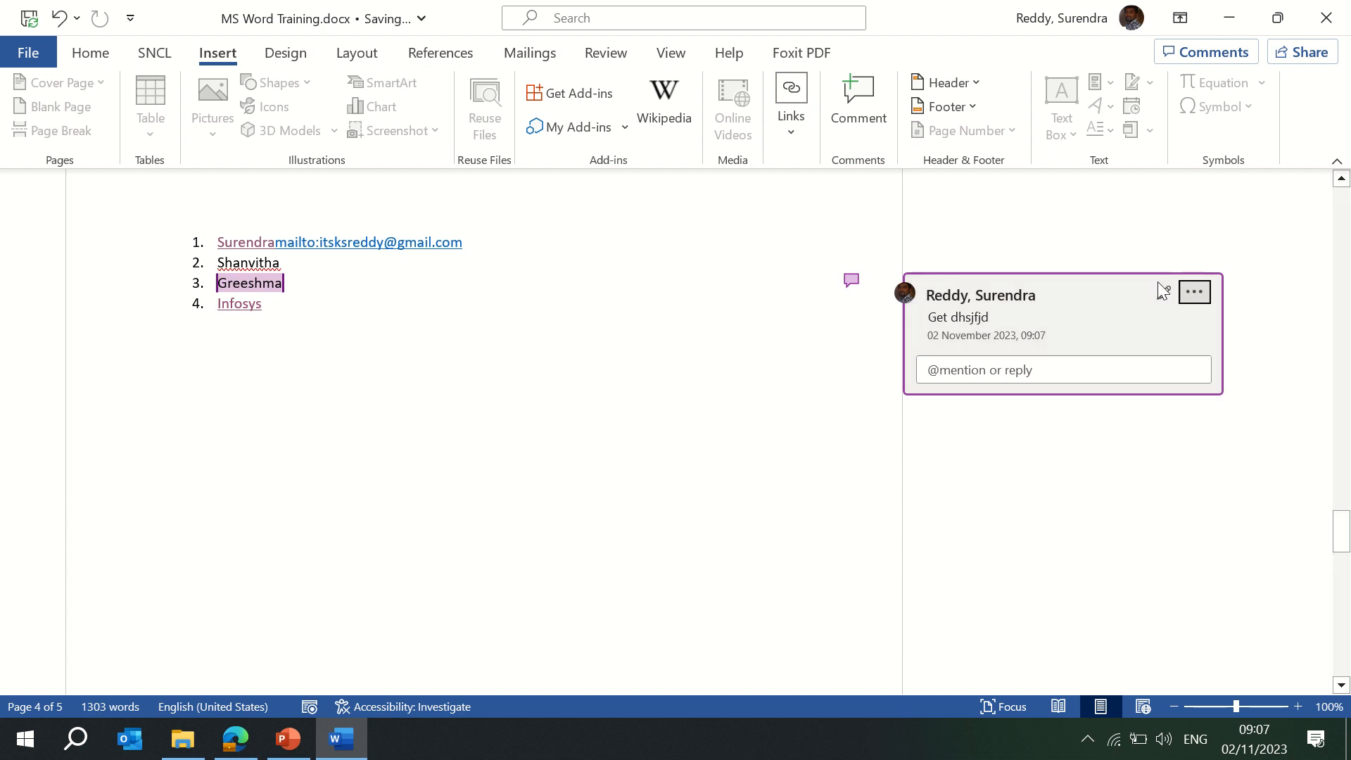
left_click(1200, 289)
left_click(1243, 383)
left_click(511, 320)
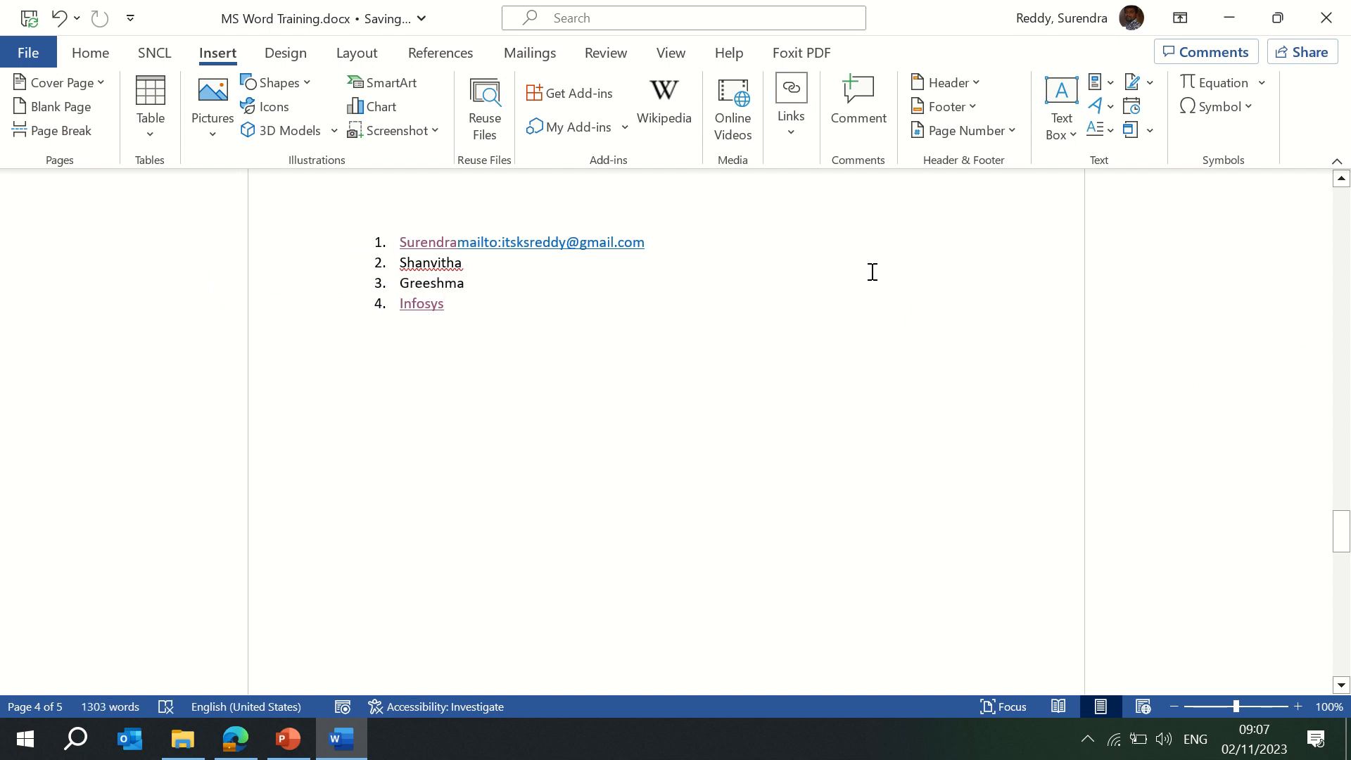
Insert a blank header reading 'Infosys Limited'.
left_click(975, 86)
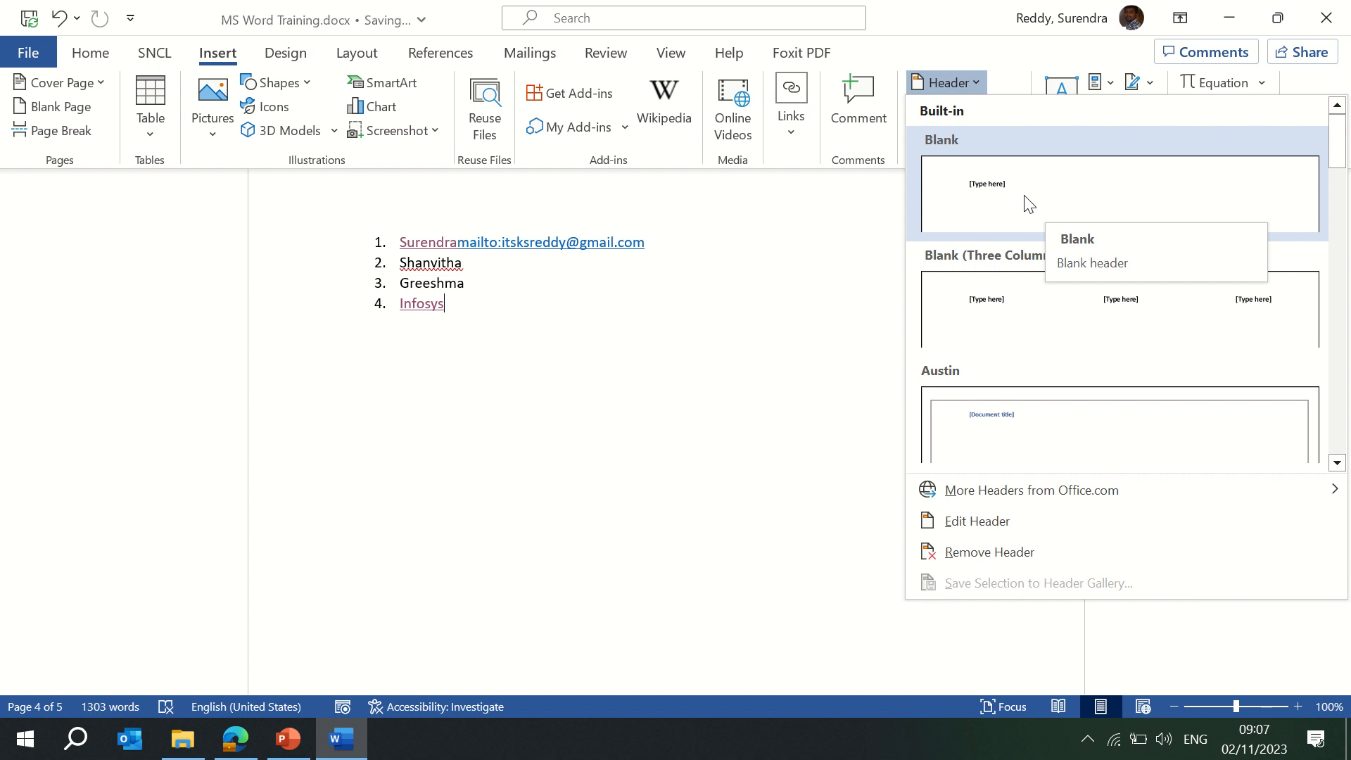
left_click(1101, 214)
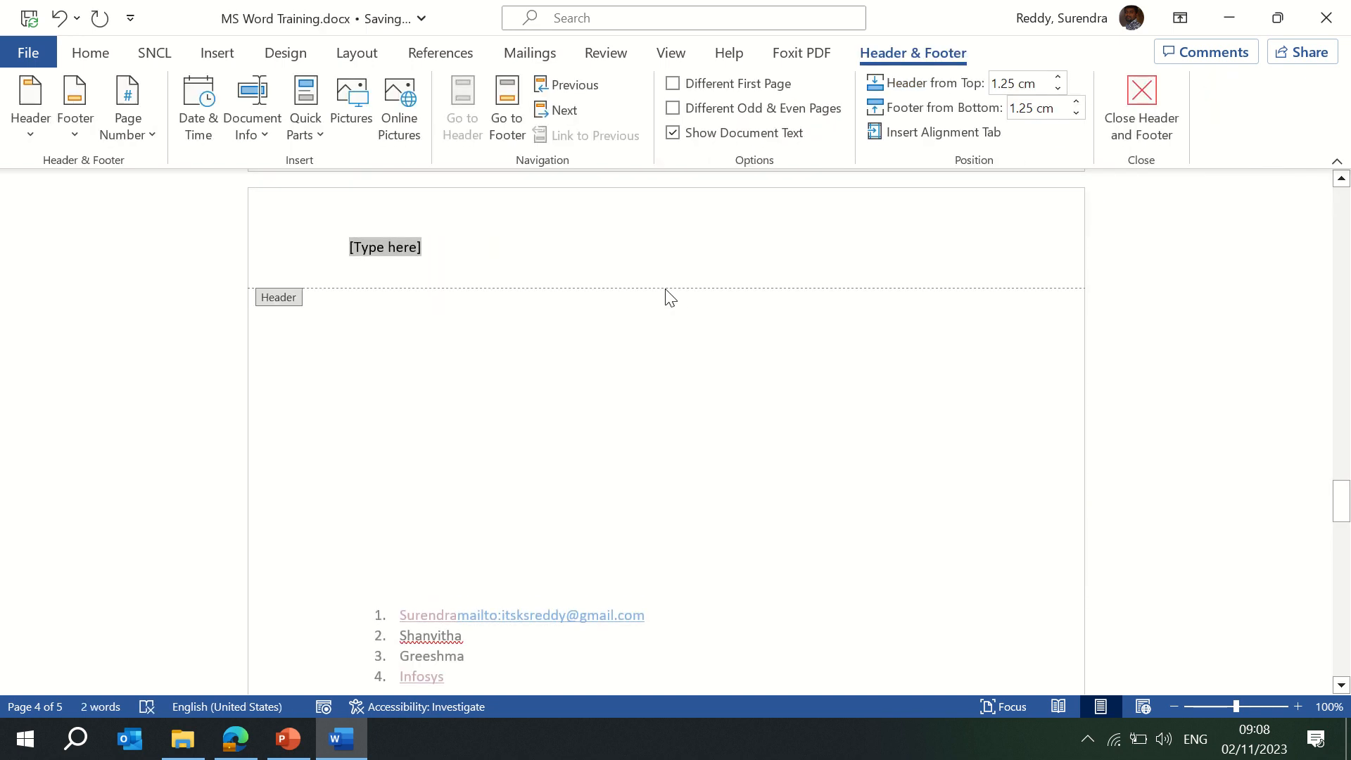
type("Infosys Limited")
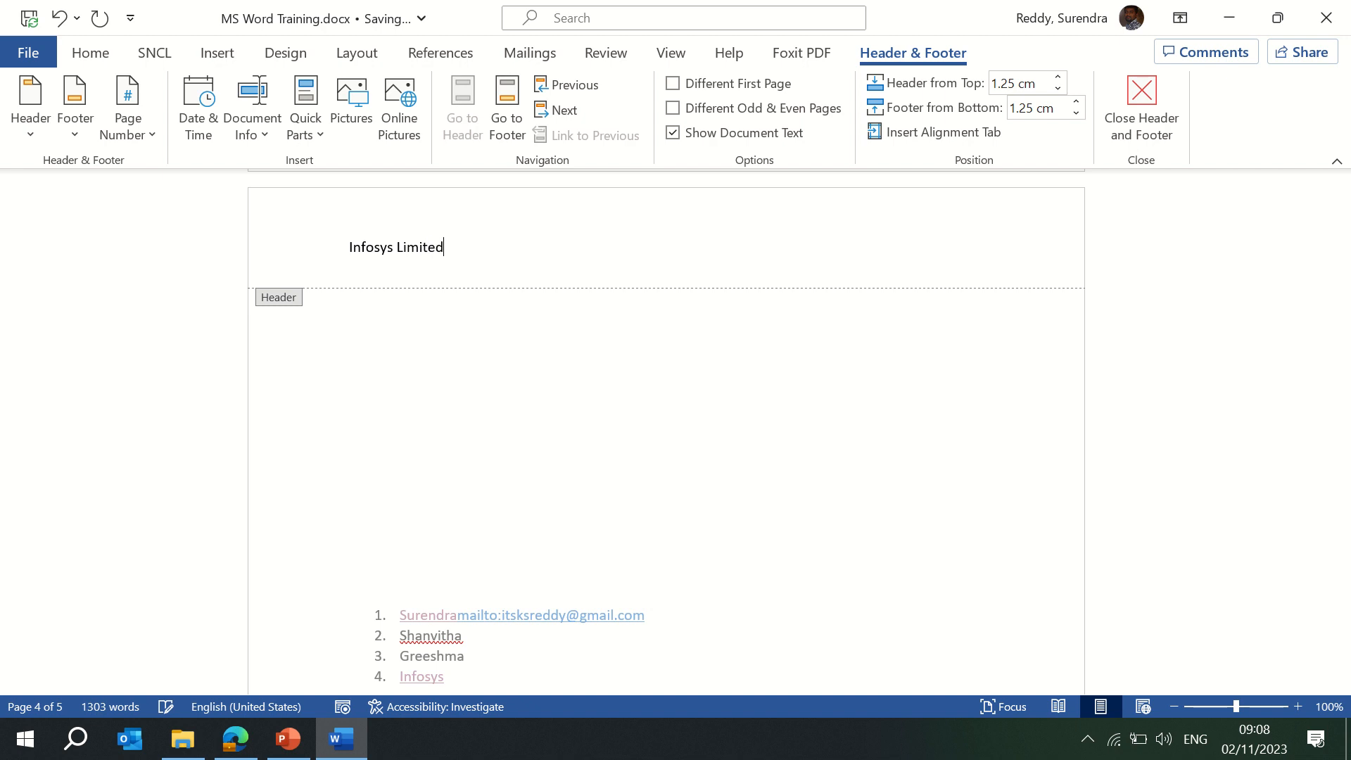
double_click(558, 383)
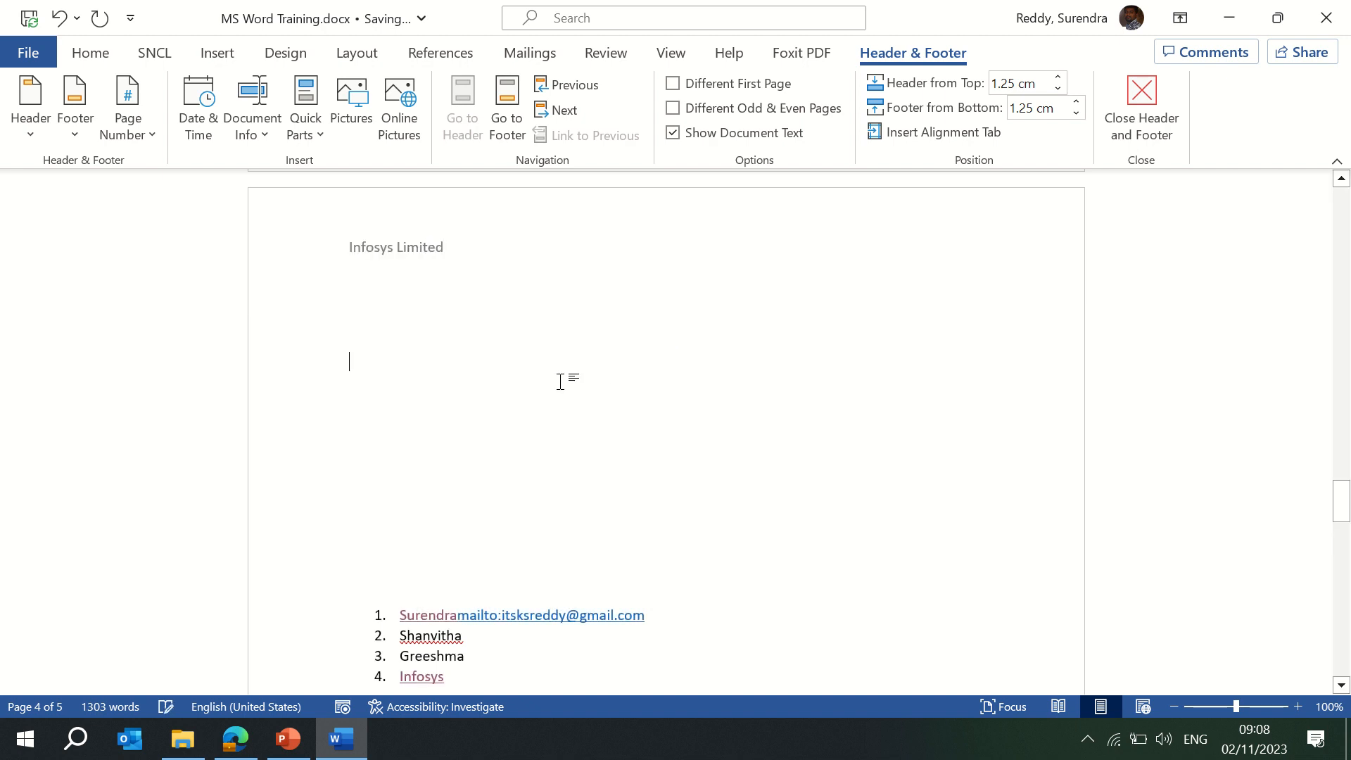
key("Return")
key("Return")
key("Return")
key("Return")
key("Return")
key("Return")
key("Return")
key("Return")
key("Return")
key("Return")
key("Return")
key("Return")
key("Return")
key("Return")
key("Return")
key("Return")
key("Return")
key("Return")
key("Return")
key("Return")
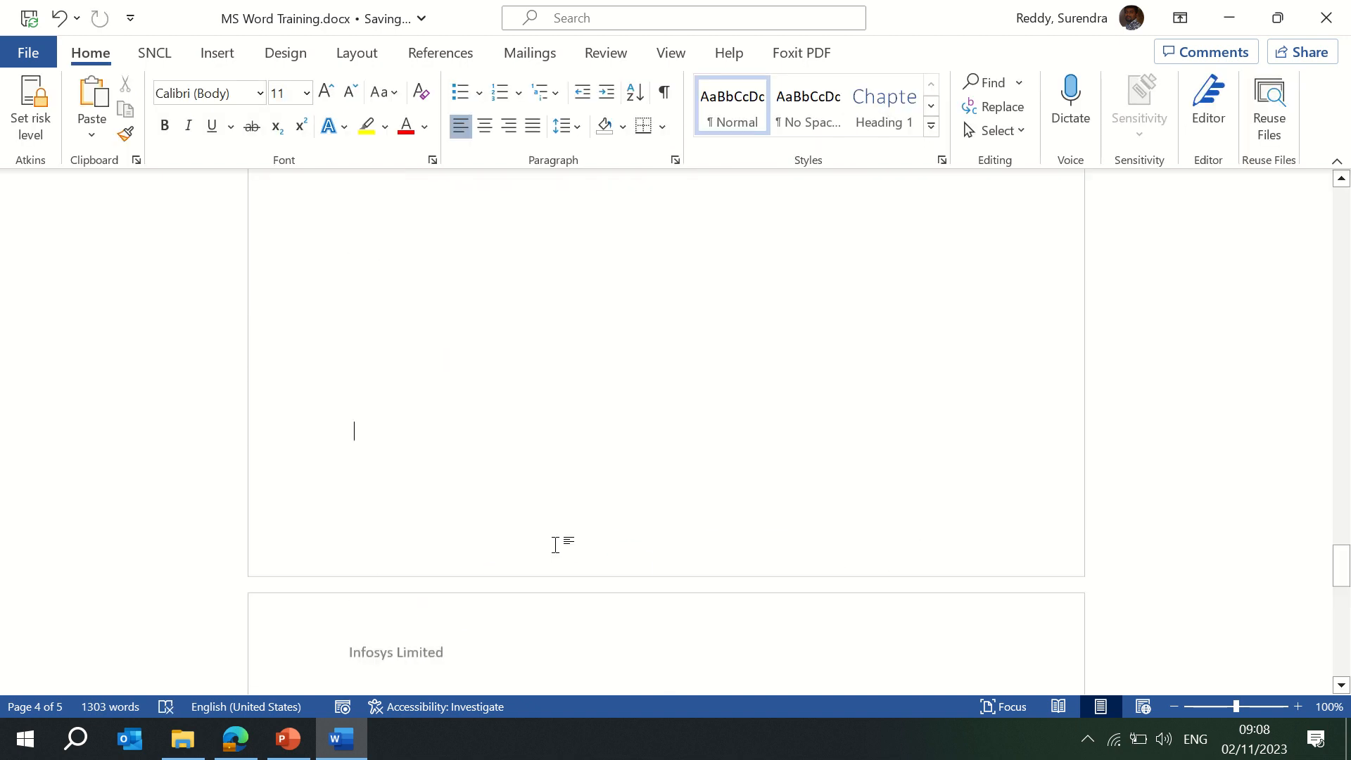
key("BackSpace")
key("BackSpace")
key("BackSpace")
key("BackSpace")
key("BackSpace")
key("BackSpace")
key("BackSpace")
key("BackSpace")
key("BackSpace")
key("BackSpace")
key("BackSpace")
key("BackSpace")
key("BackSpace")
key("BackSpace")
key("BackSpace")
key("BackSpace")
key("BackSpace")
key("BackSpace")
key("BackSpace")
key("BackSpace")
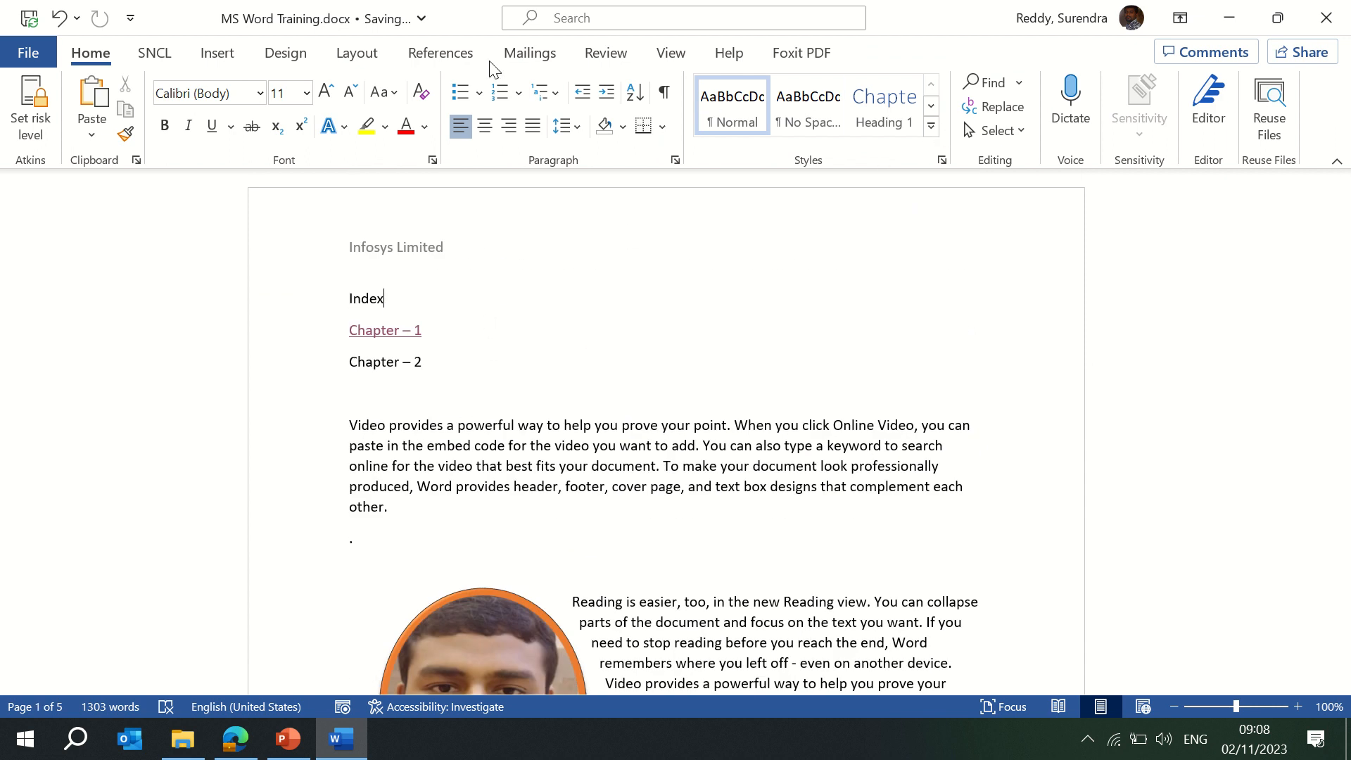
Add a second header line with the city and postal code, then close the header.
left_click(224, 59)
left_click(971, 90)
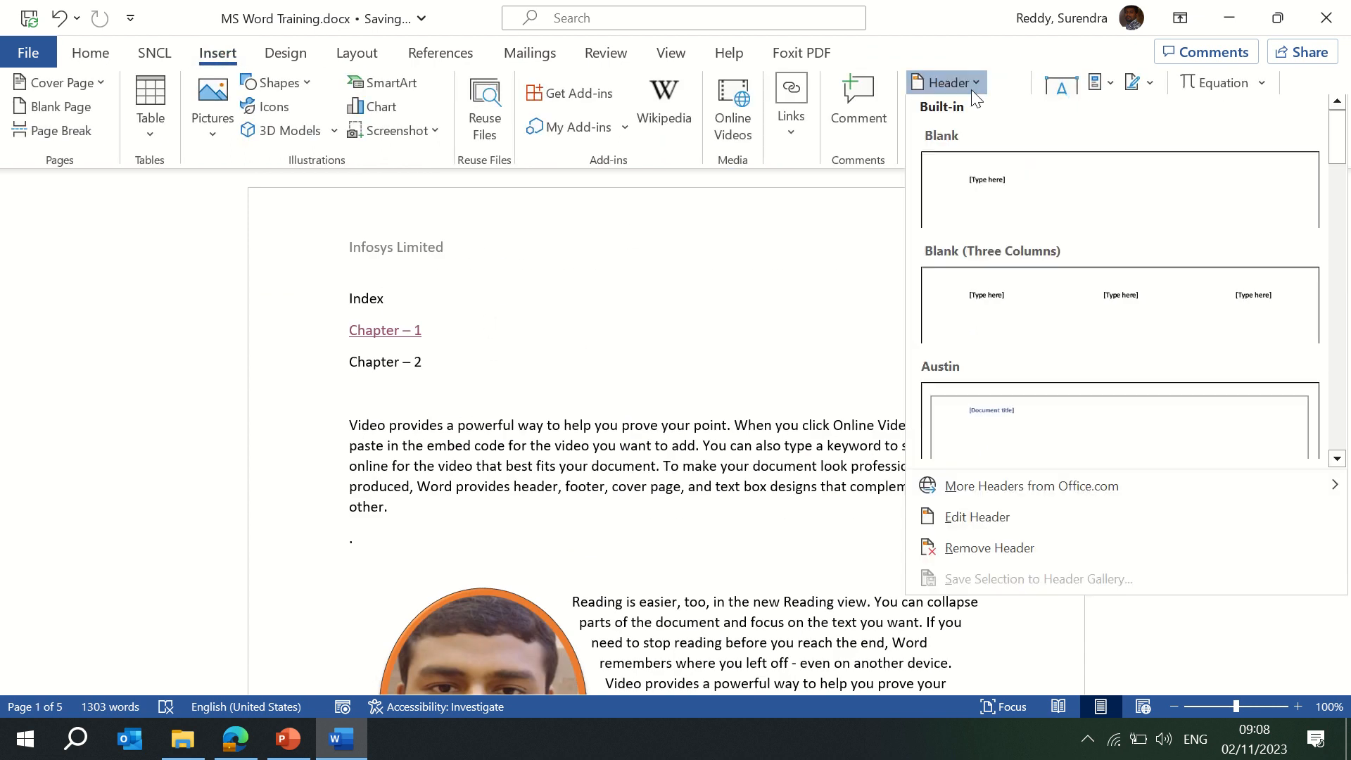
left_click(978, 521)
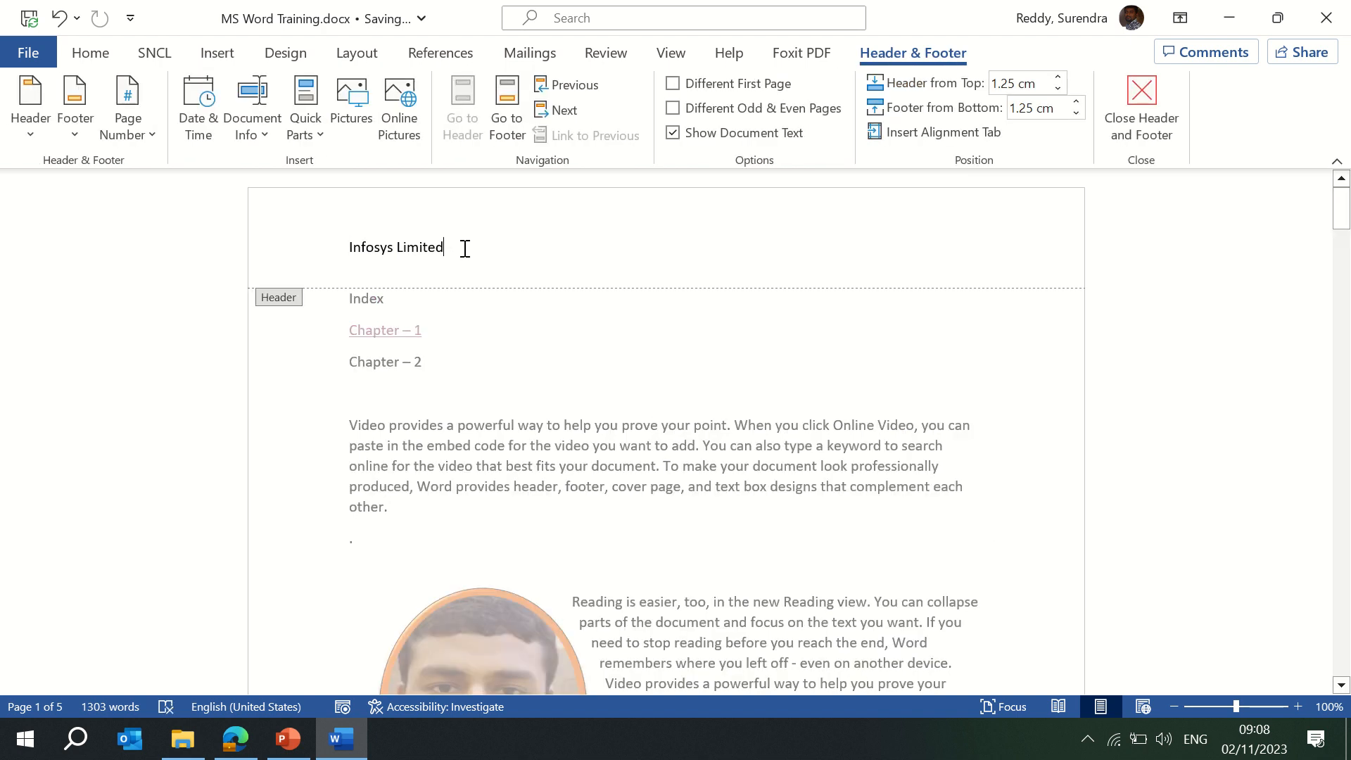
key("Return")
type("Bangalore - 1234")
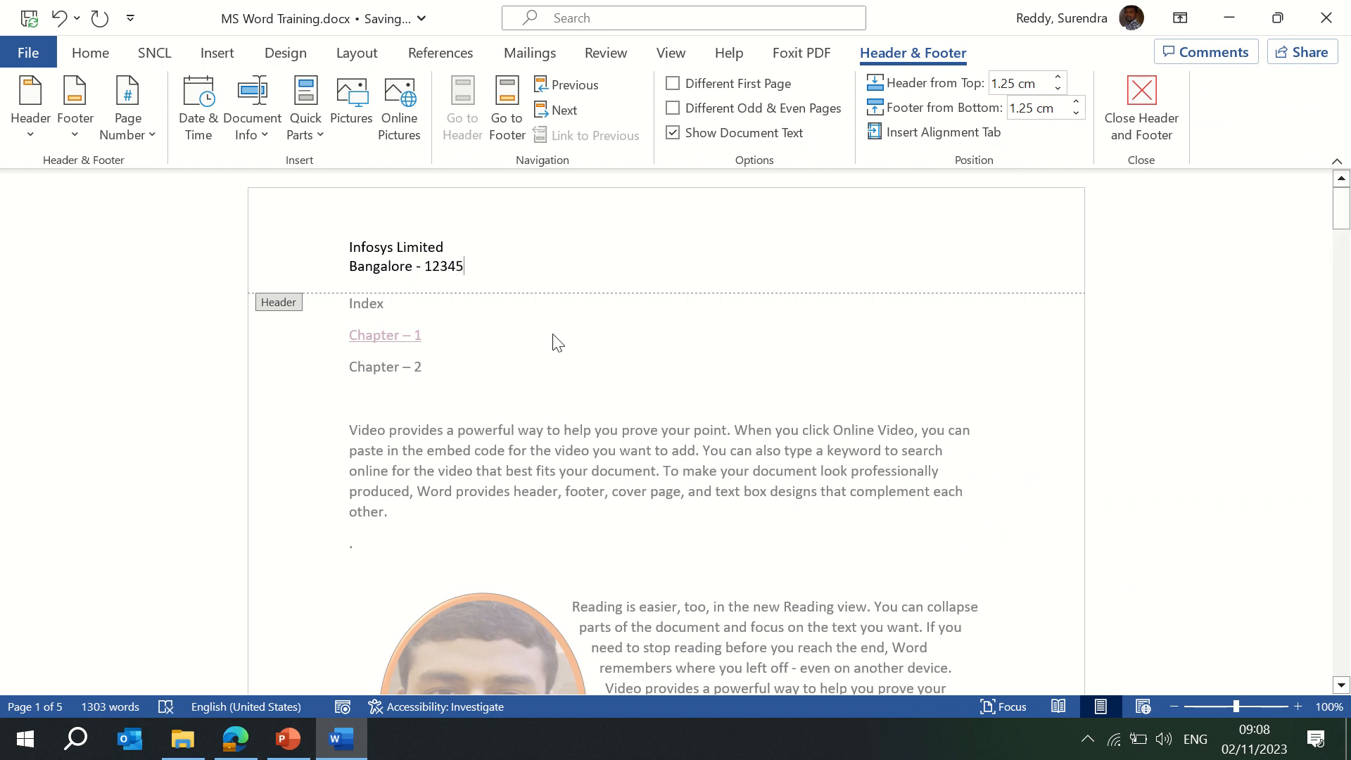
type("5")
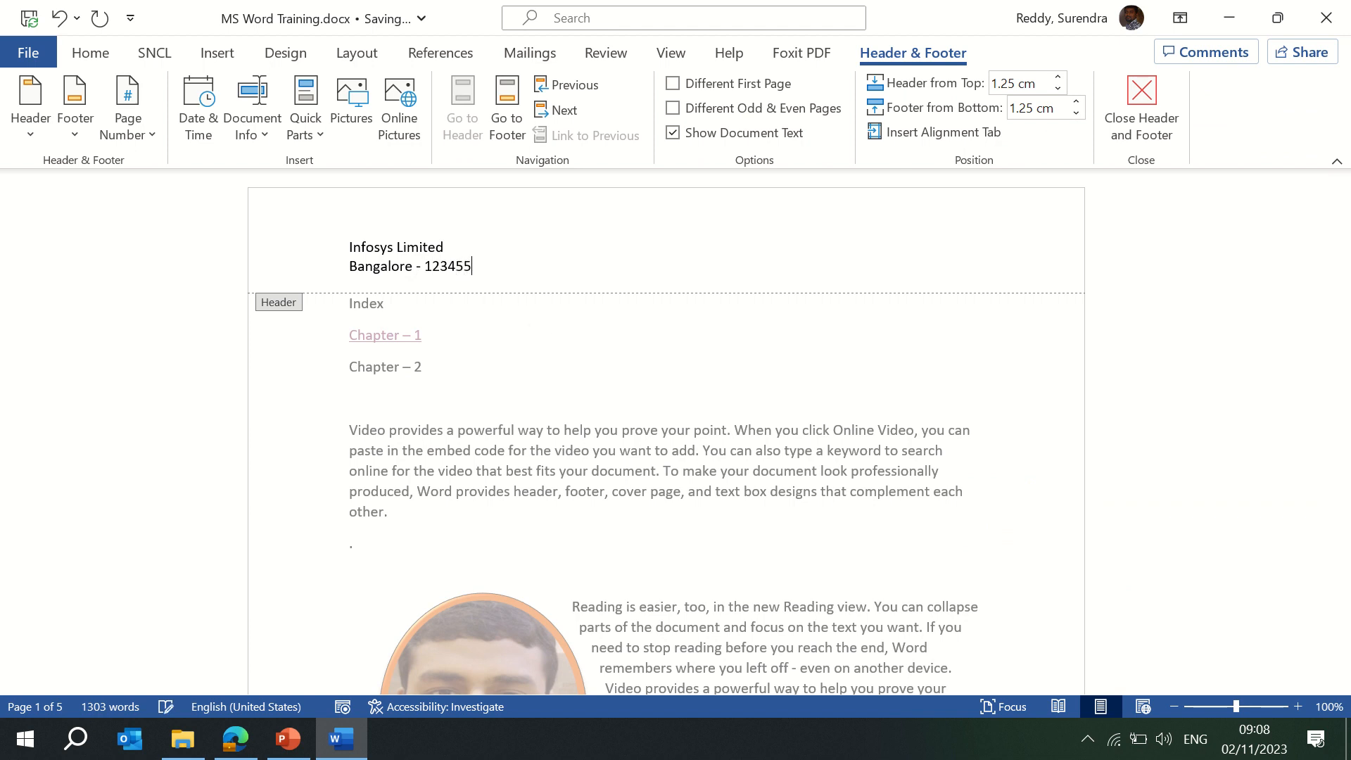
double_click(474, 335)
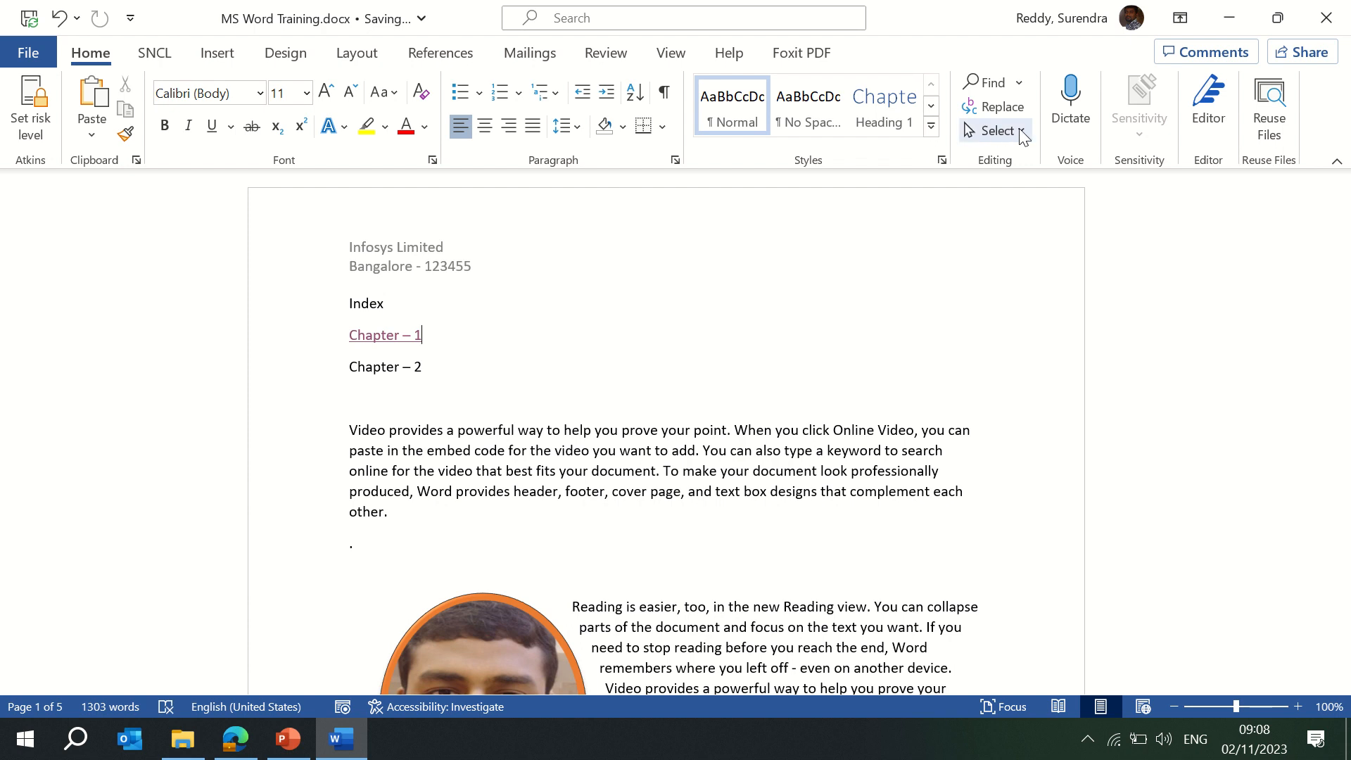
left_click(232, 56)
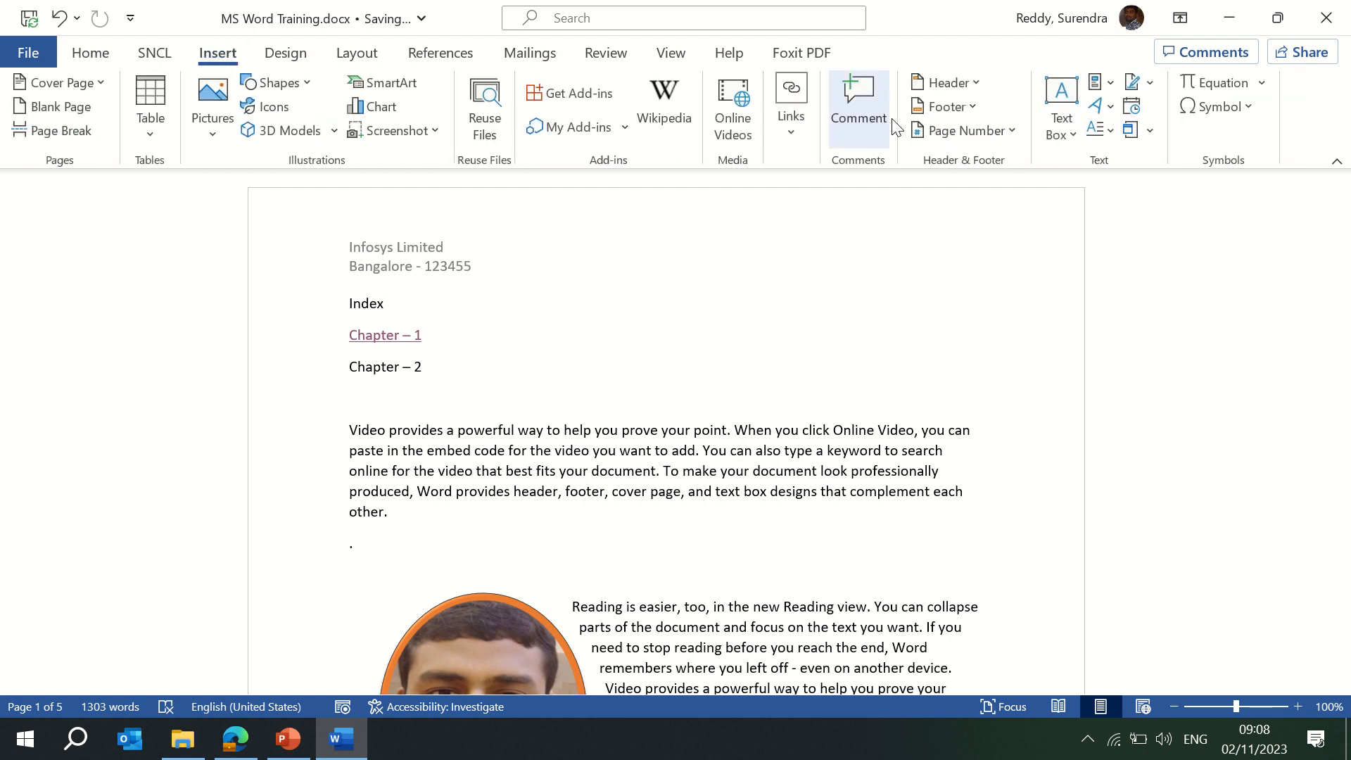
left_click(968, 108)
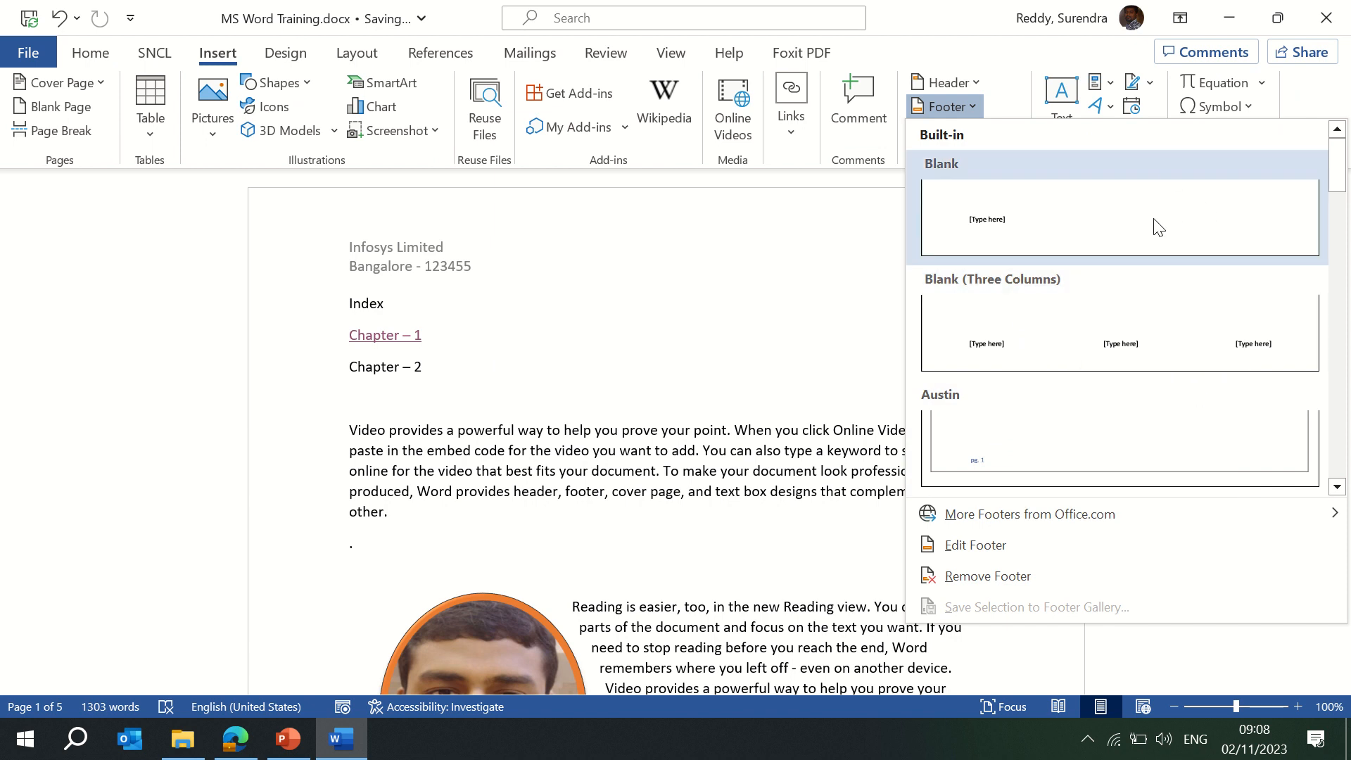
left_click_drag(1337, 173, 1336, 243)
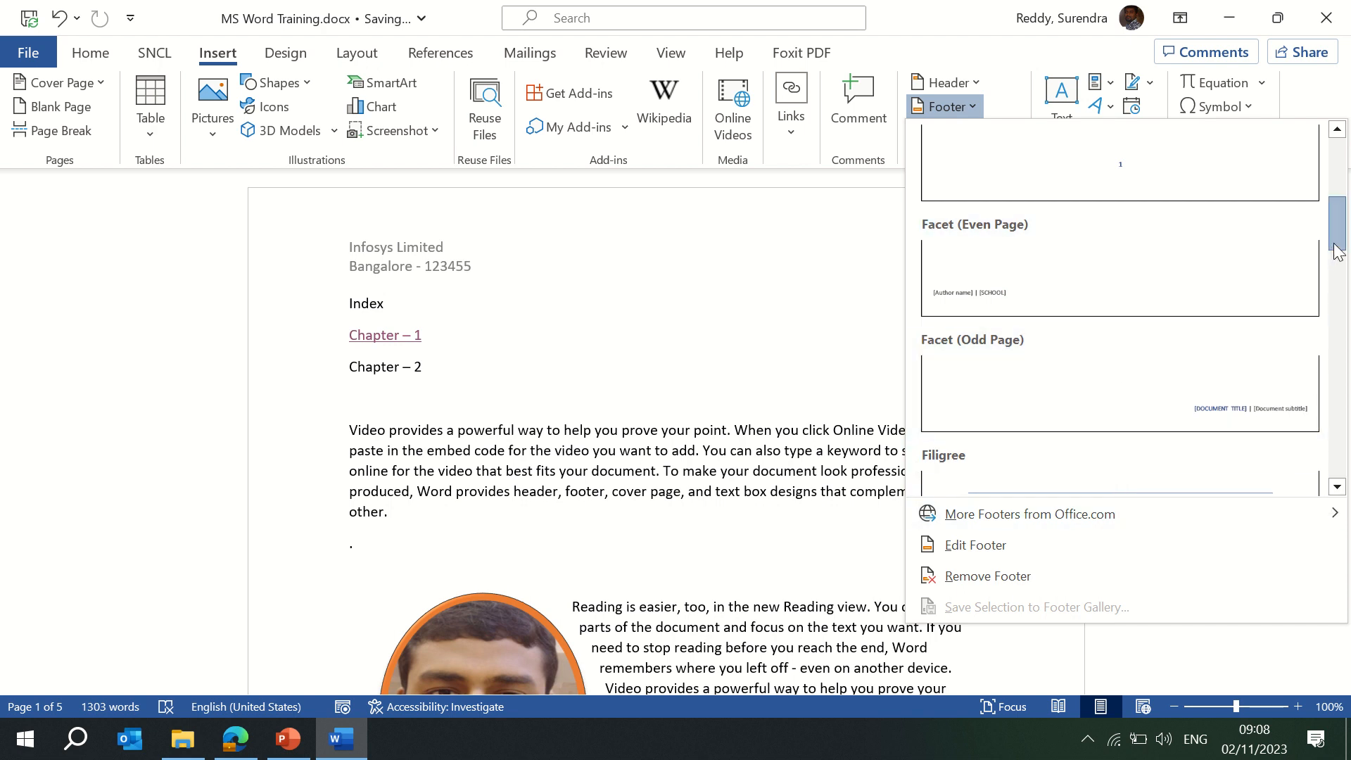
left_click_drag(1336, 244, 1338, 275)
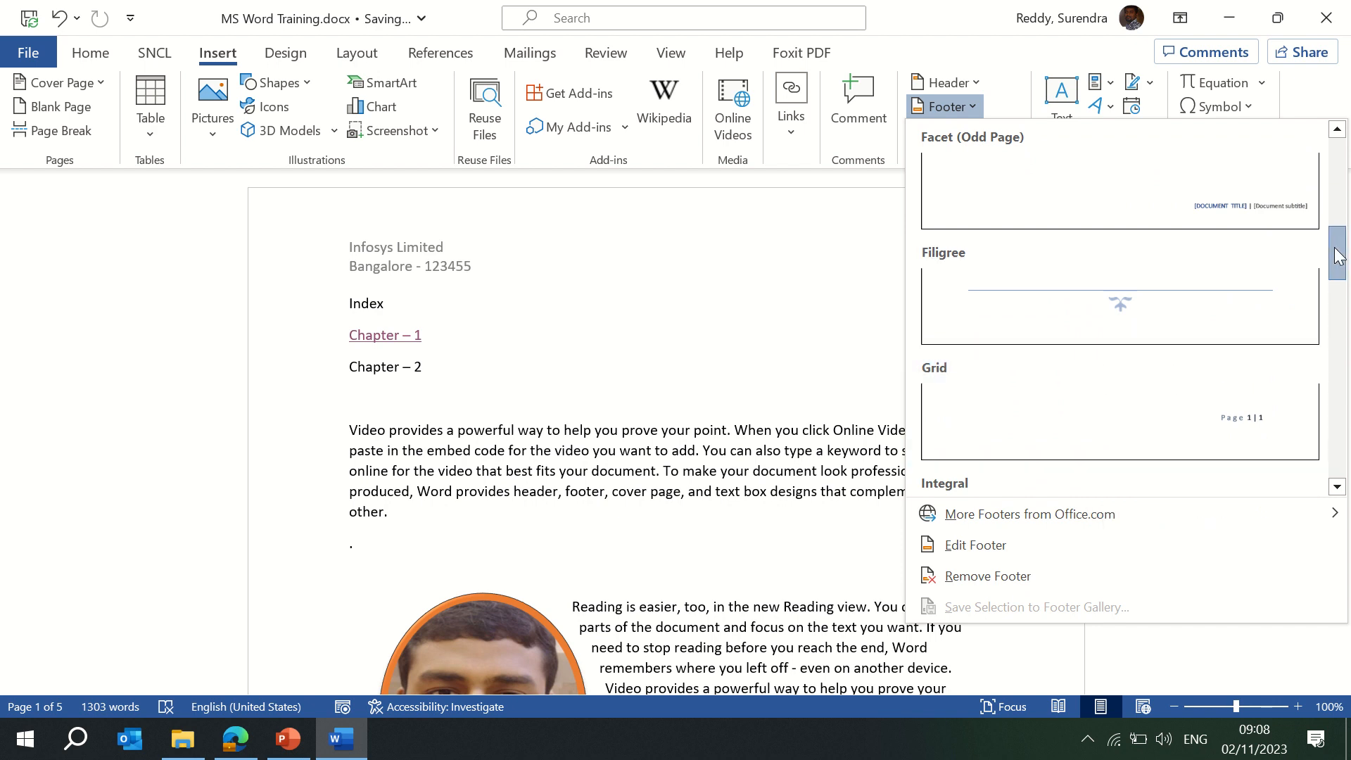
left_click_drag(1338, 254, 1338, 166)
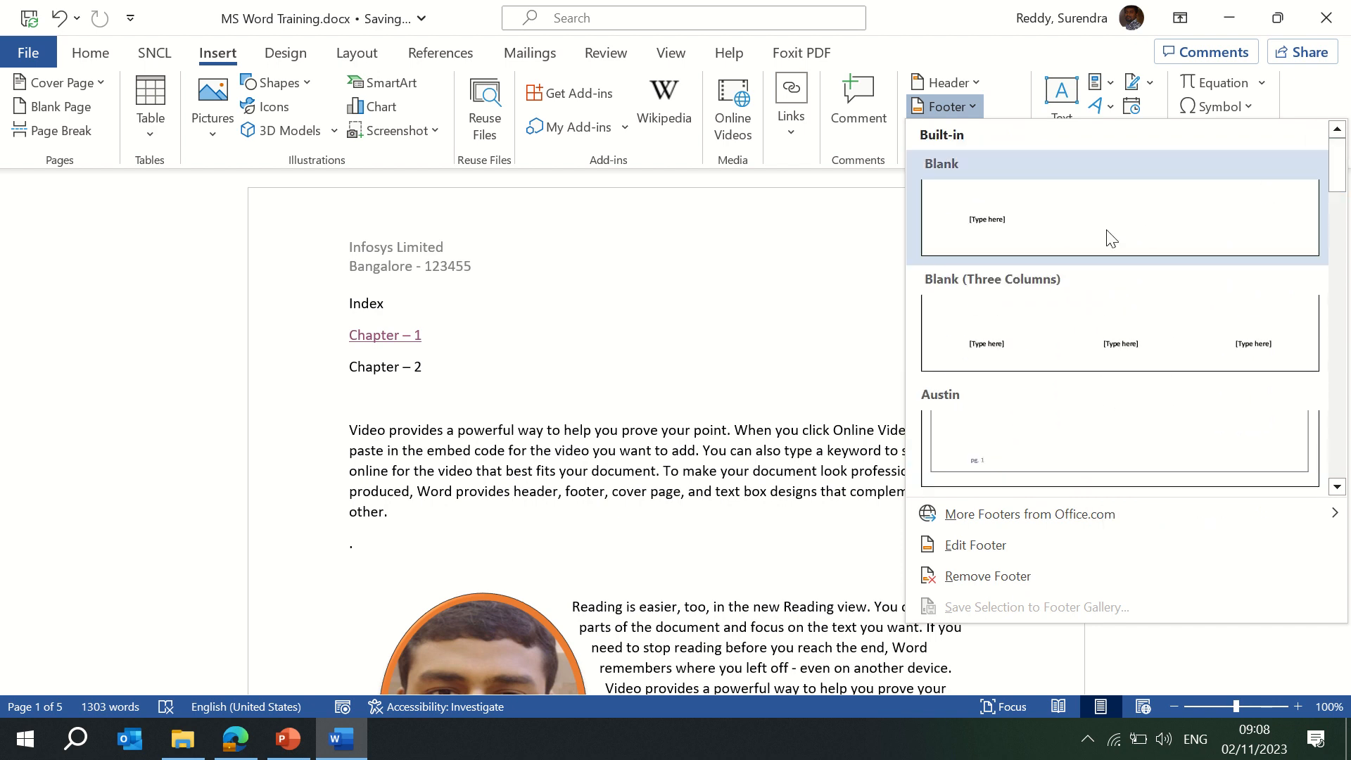
left_click(1025, 234)
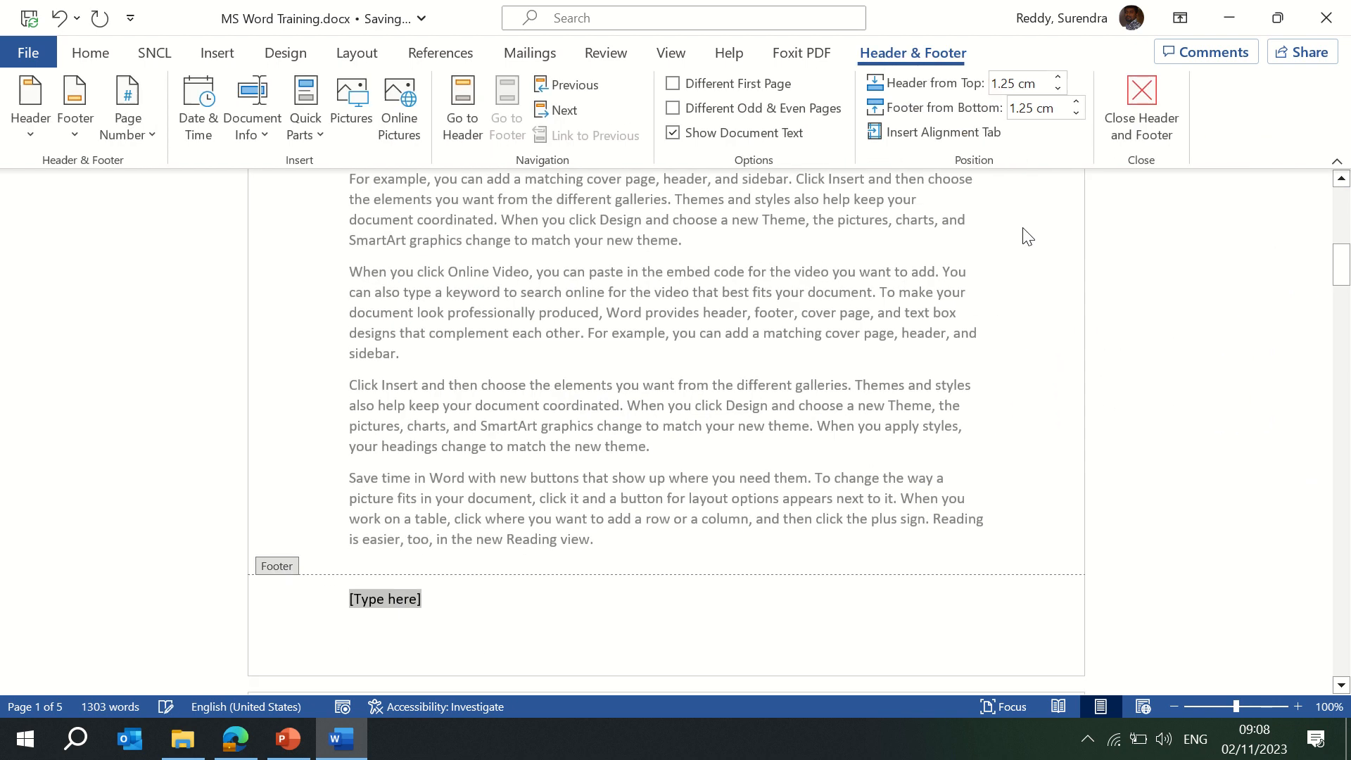
type("Copy rights Reserved")
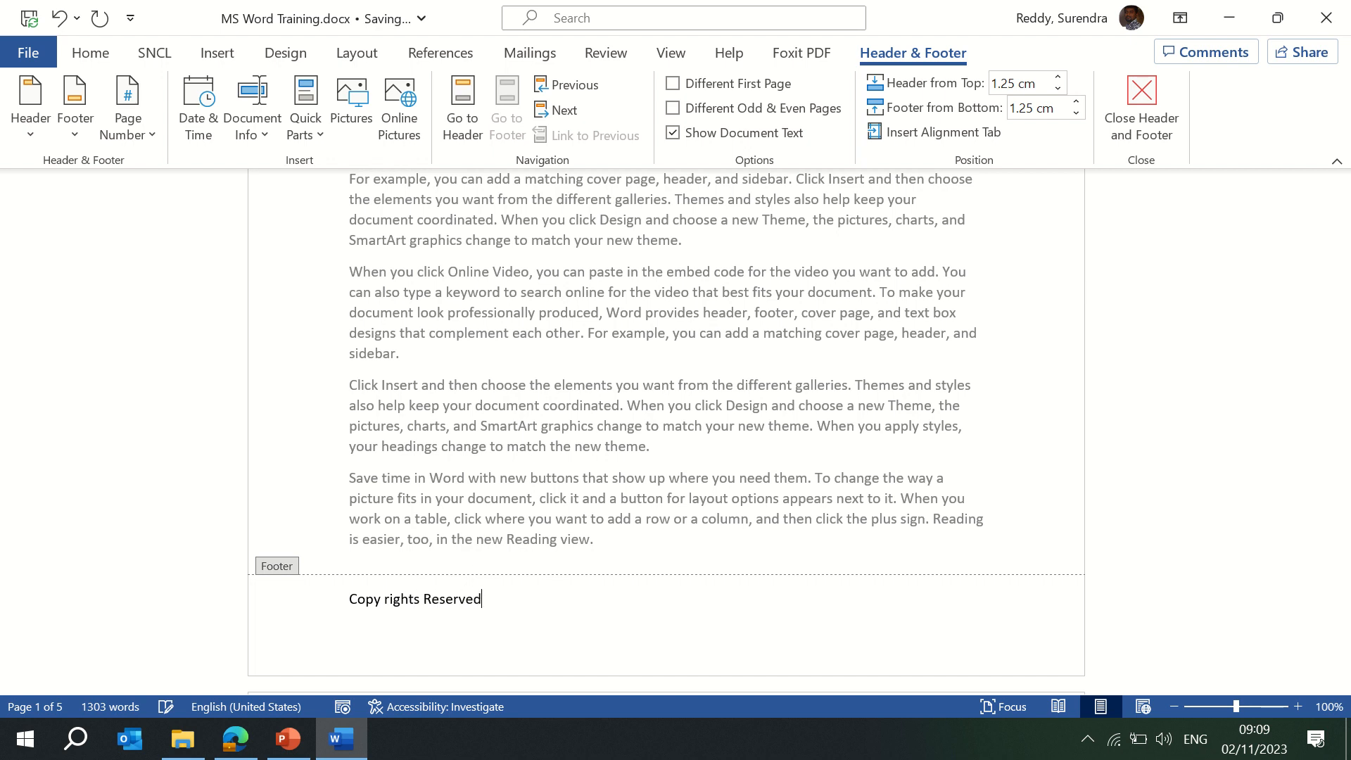
type("@2023")
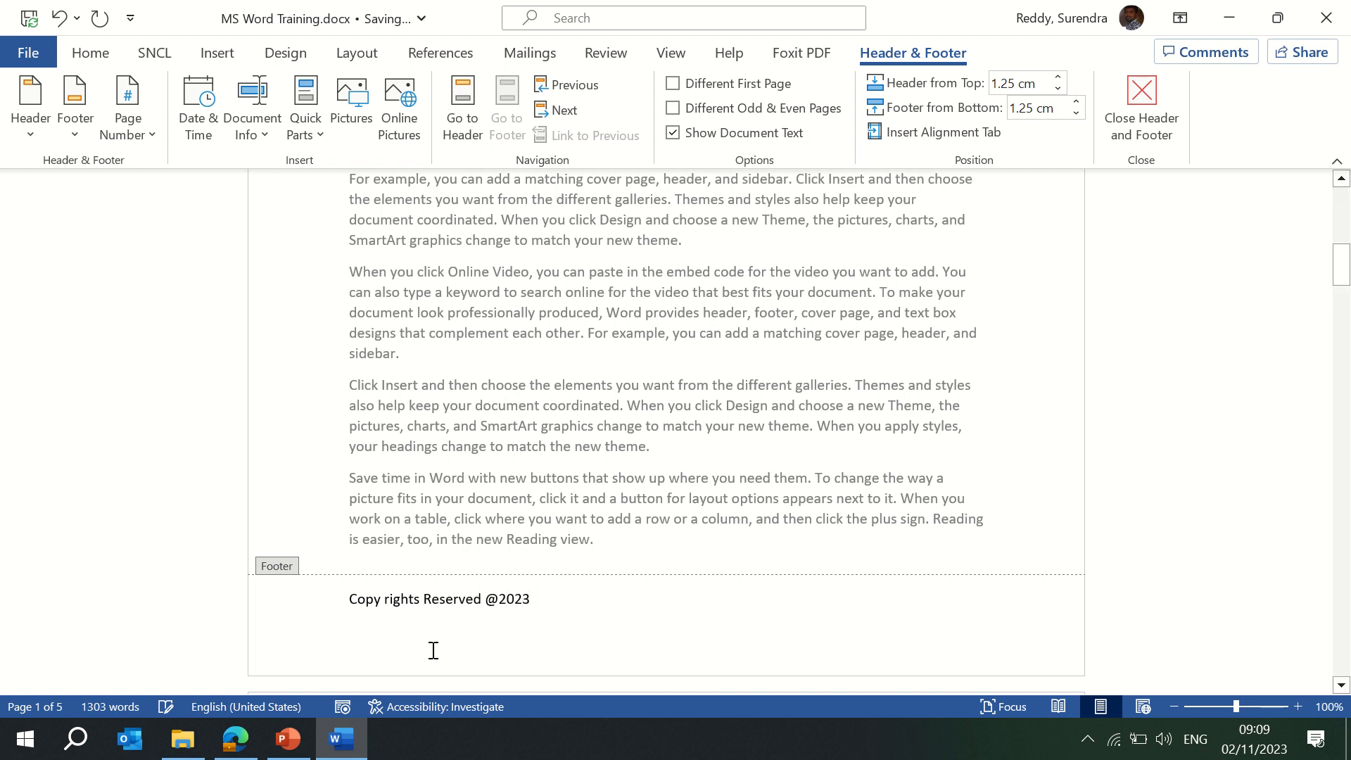
double_click(631, 504)
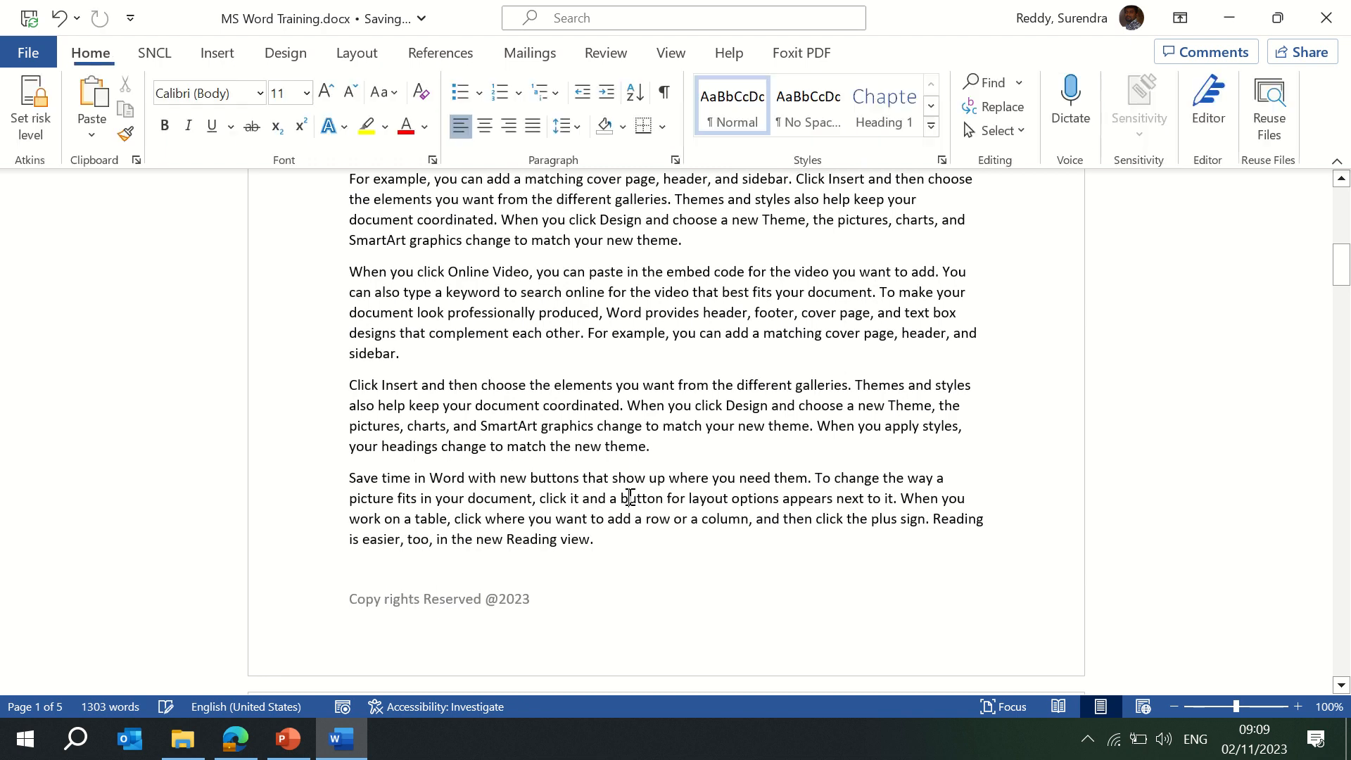
Add Bold Numbers 2 'Page X of Y' numbering at the bottom of the page.
left_click(217, 53)
left_click(1013, 130)
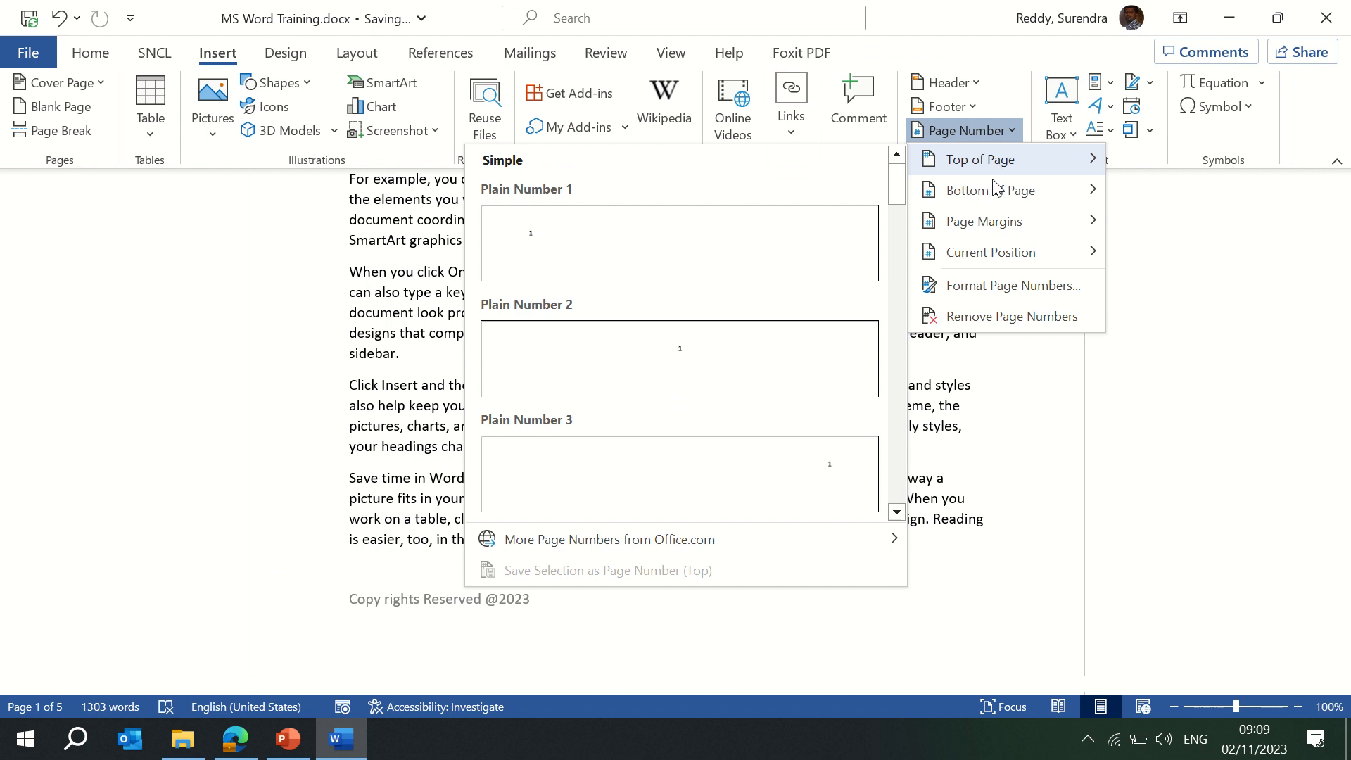
mouse_move(989, 192)
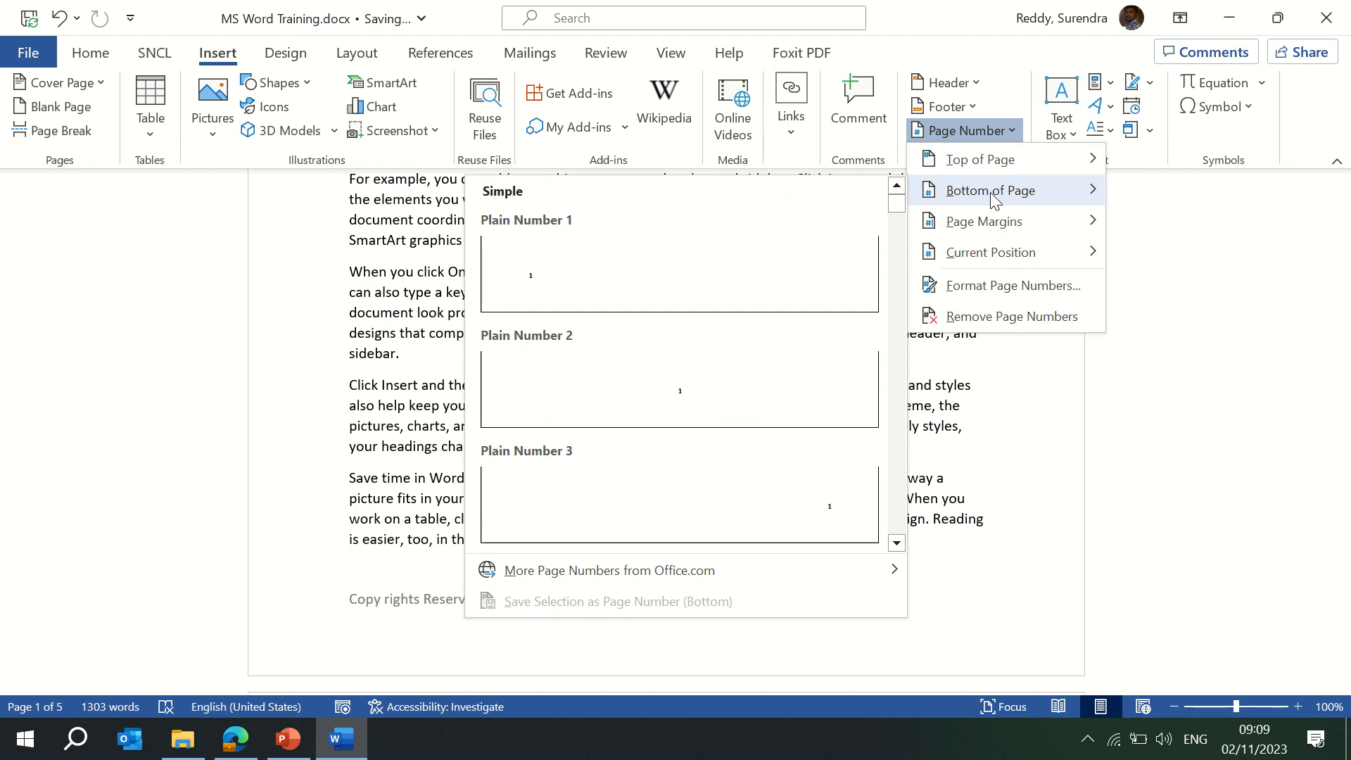
left_click_drag(890, 204, 902, 221)
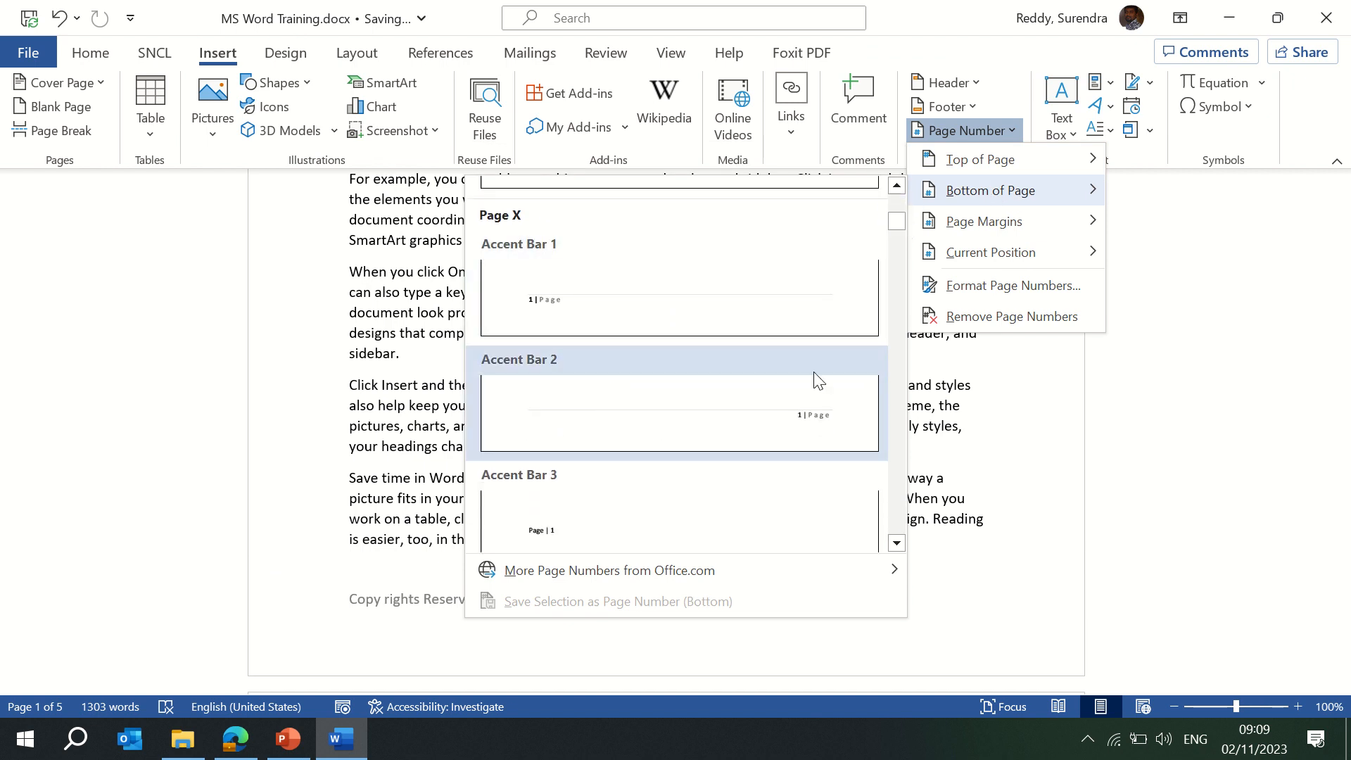
left_click_drag(896, 222, 896, 258)
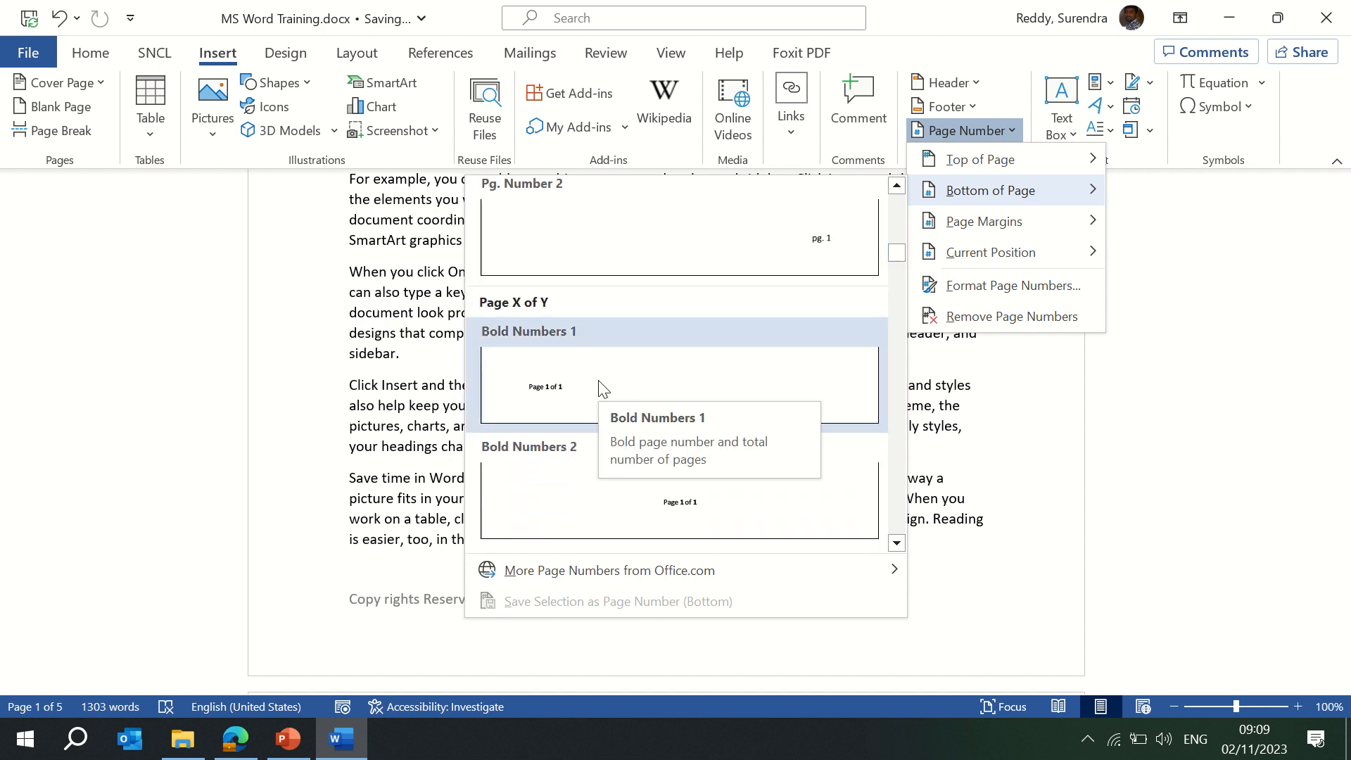
left_click(694, 515)
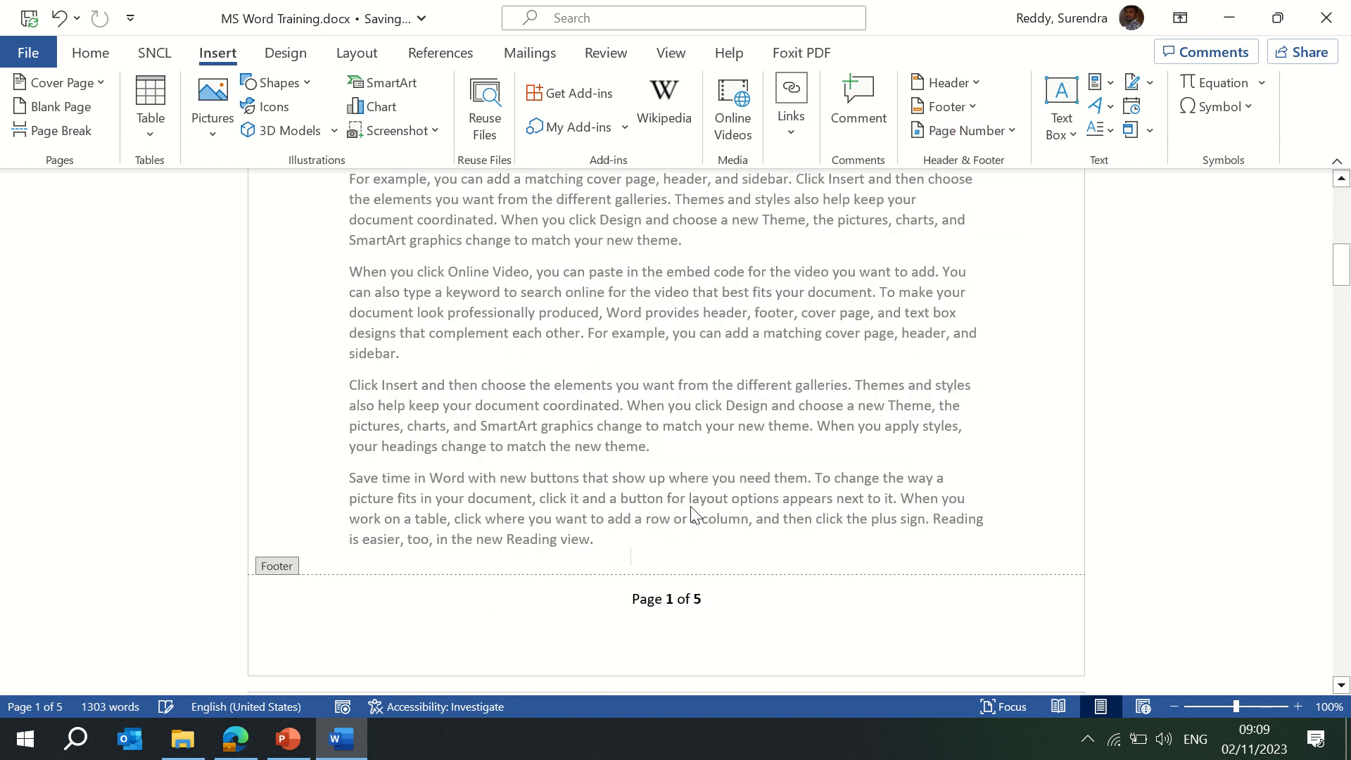
Close the footer and jump to the start of page 2.
double_click(907, 459)
key("ctrl+Home")
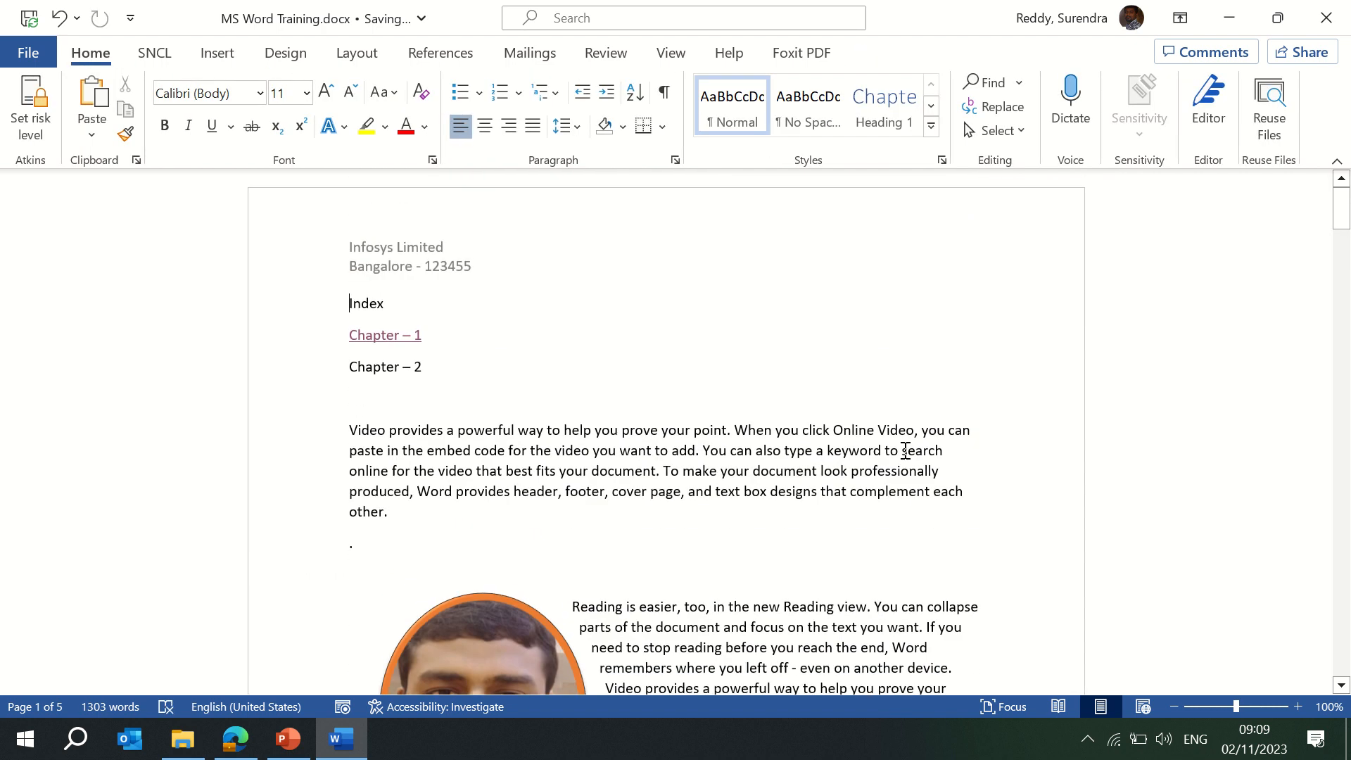
key("ctrl+Page_Down")
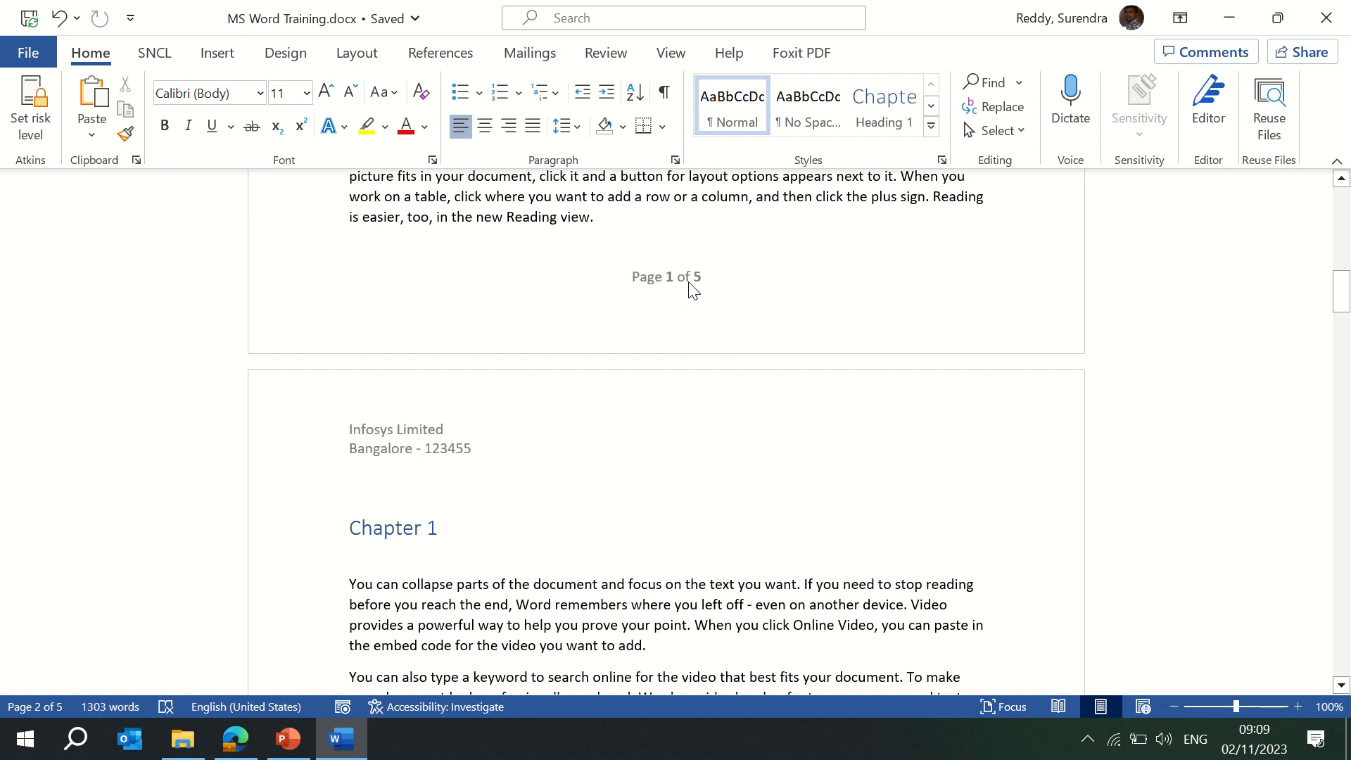
Insert an Austin Quote text box above the Chapter 1 heading.
left_click(218, 55)
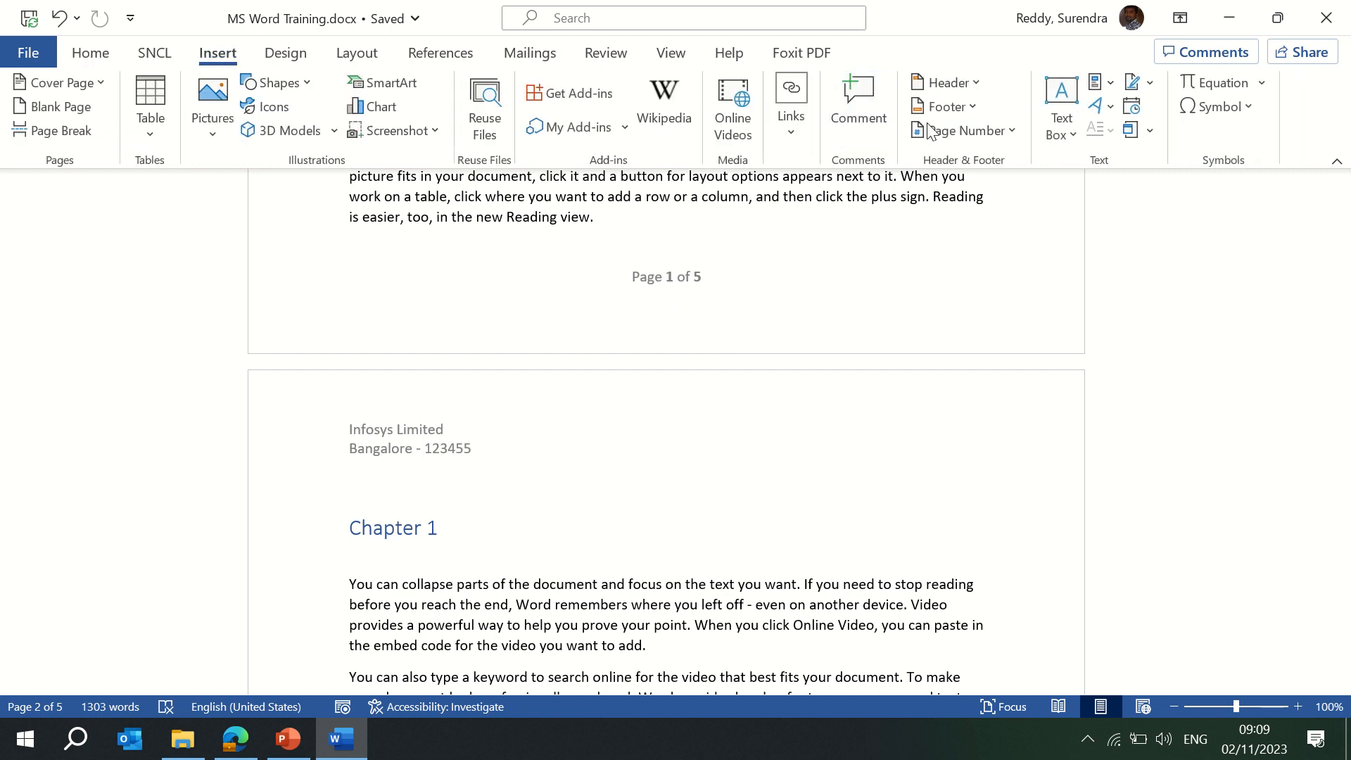
left_click(1010, 128)
left_click(759, 422)
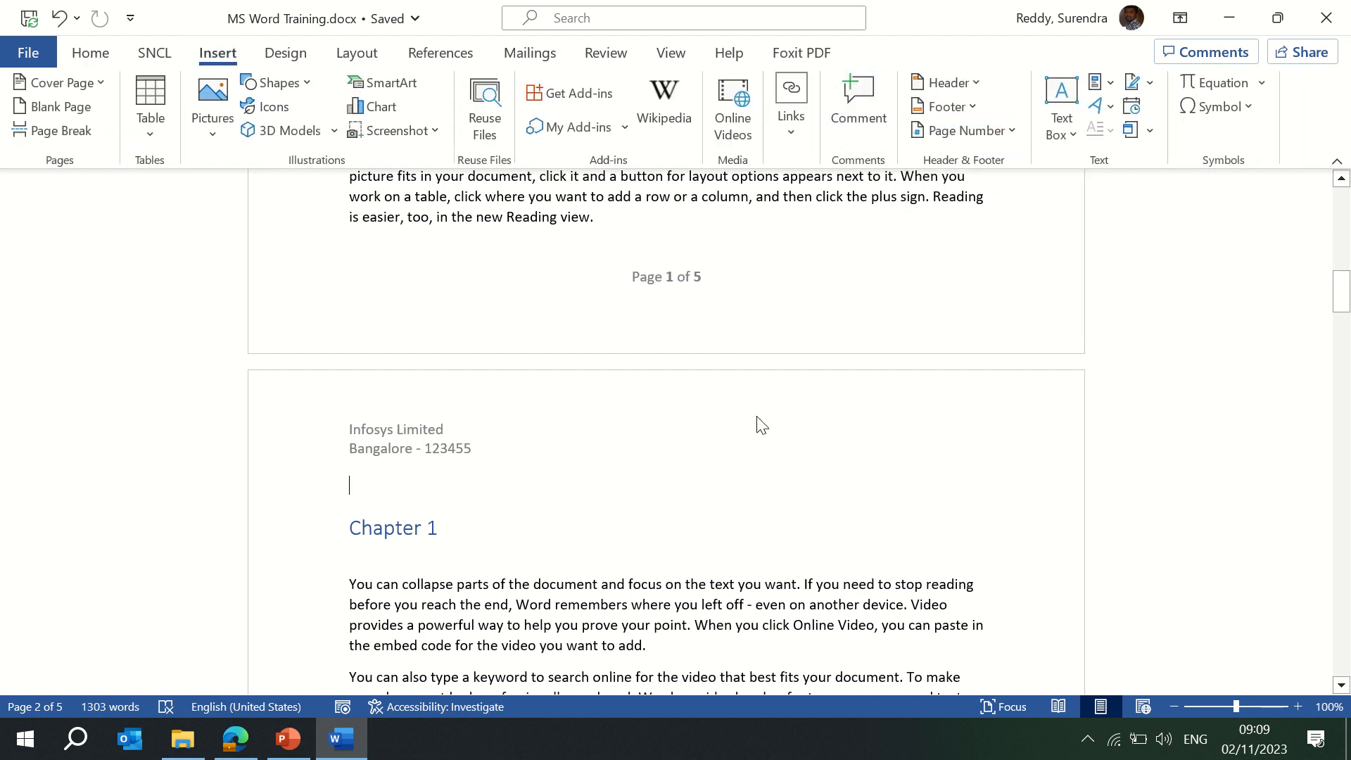
left_click(1066, 134)
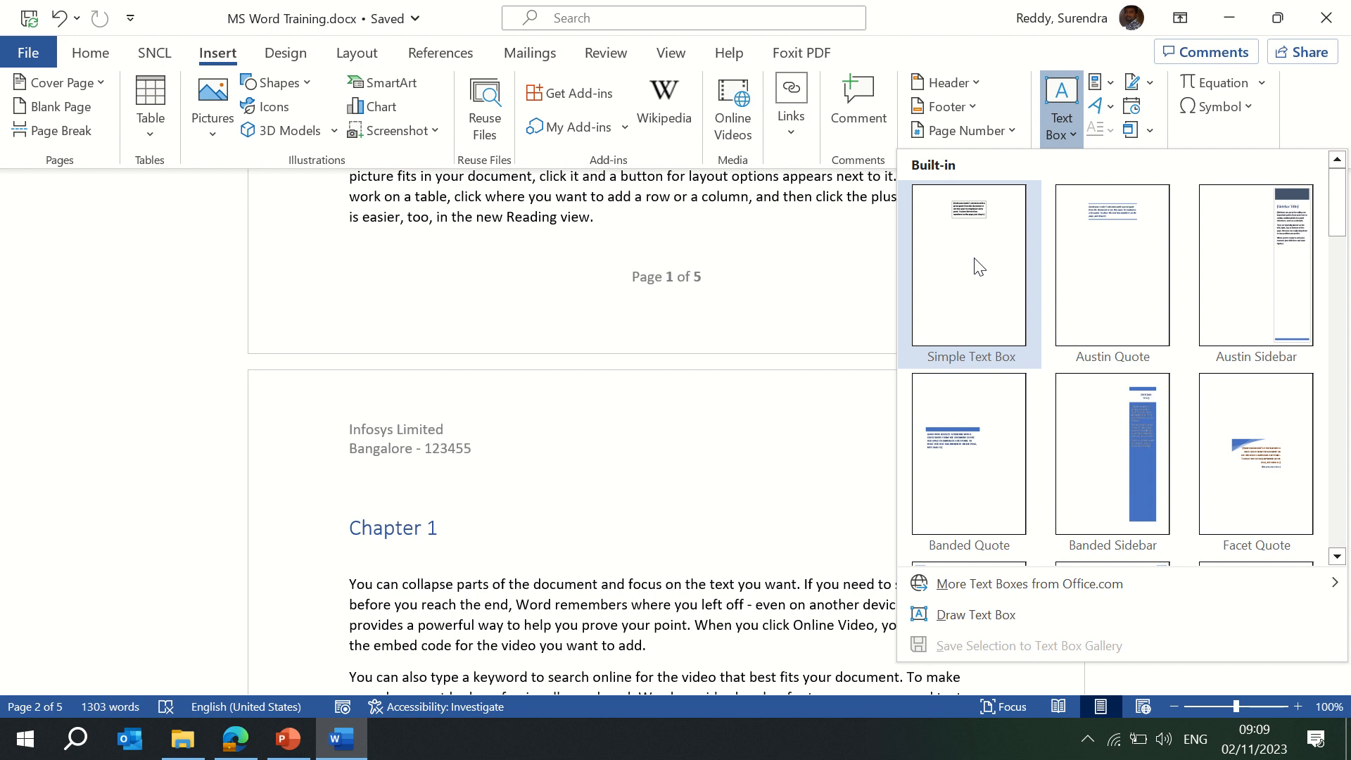
left_click(1048, 277)
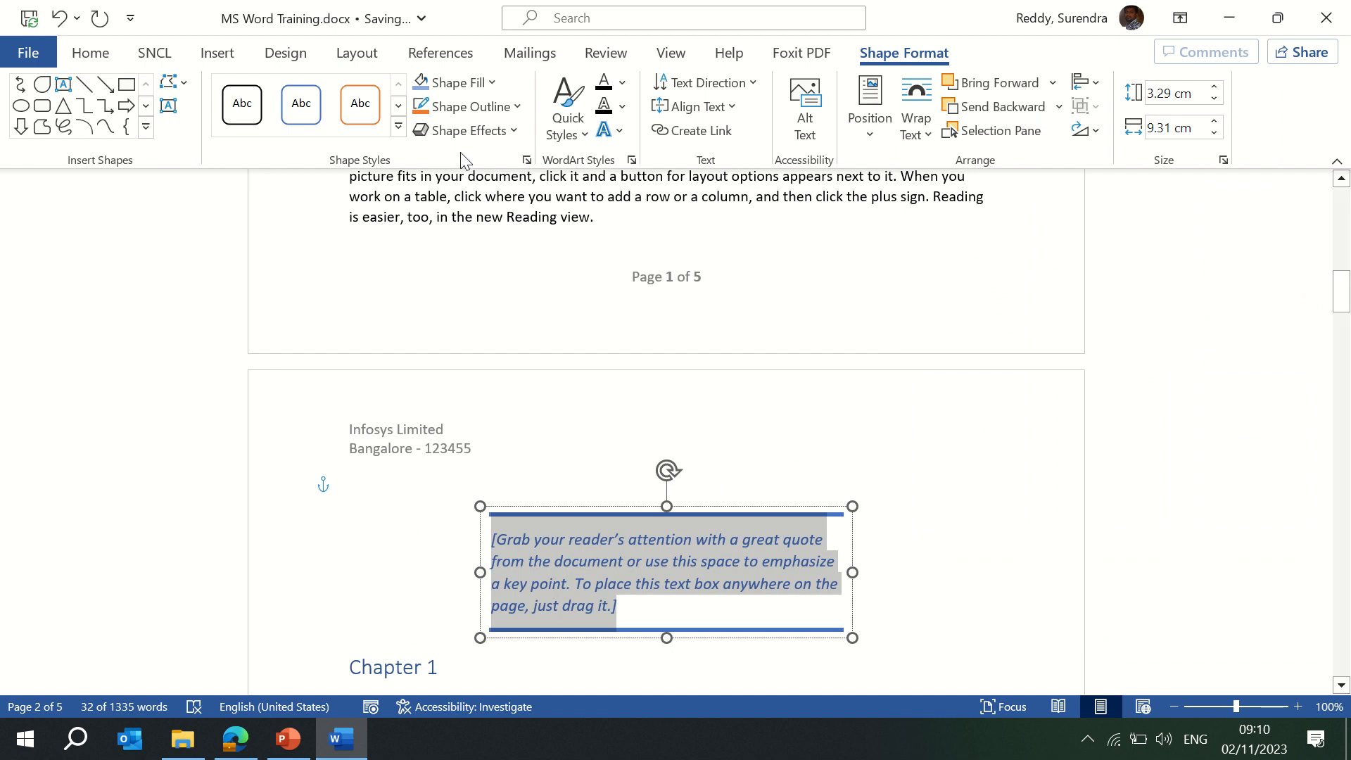
Draw a second text box over the quote and scroll down a screen.
left_click(218, 54)
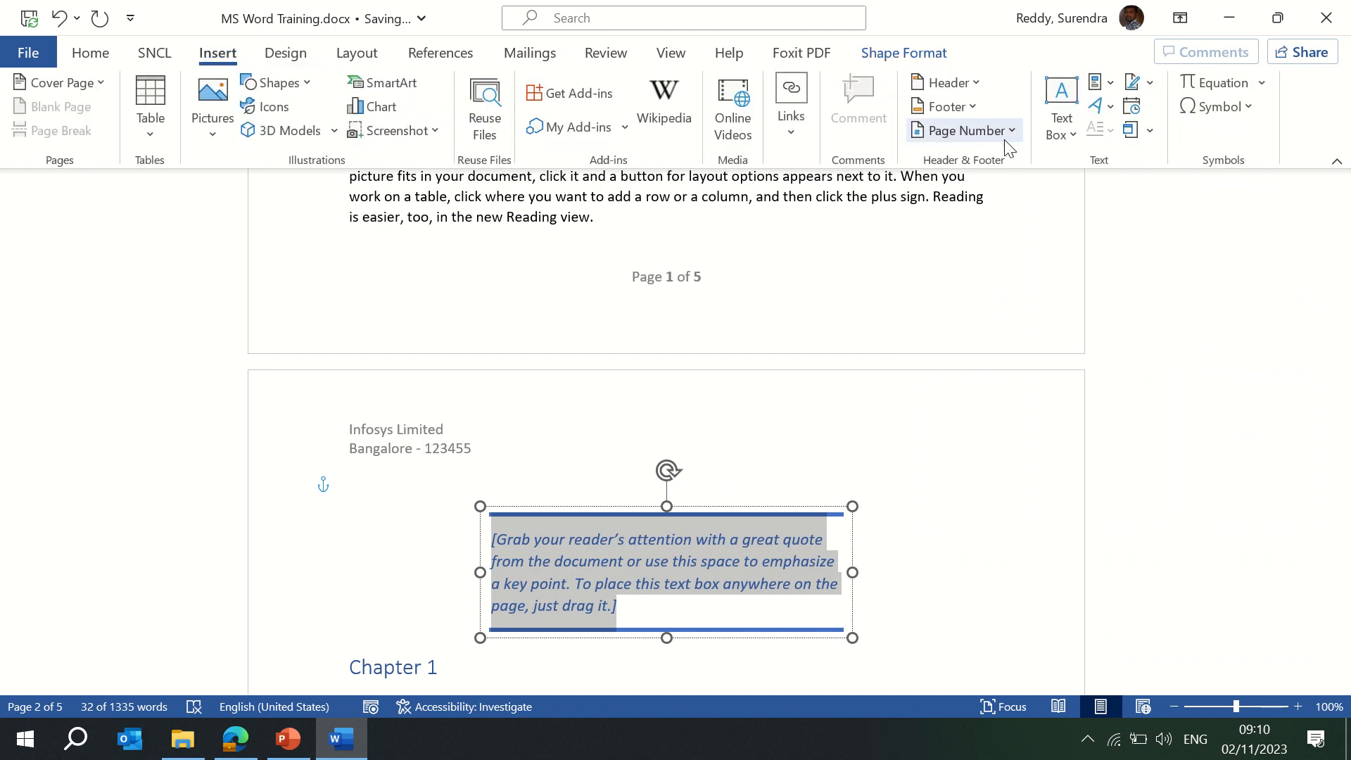
left_click(1061, 127)
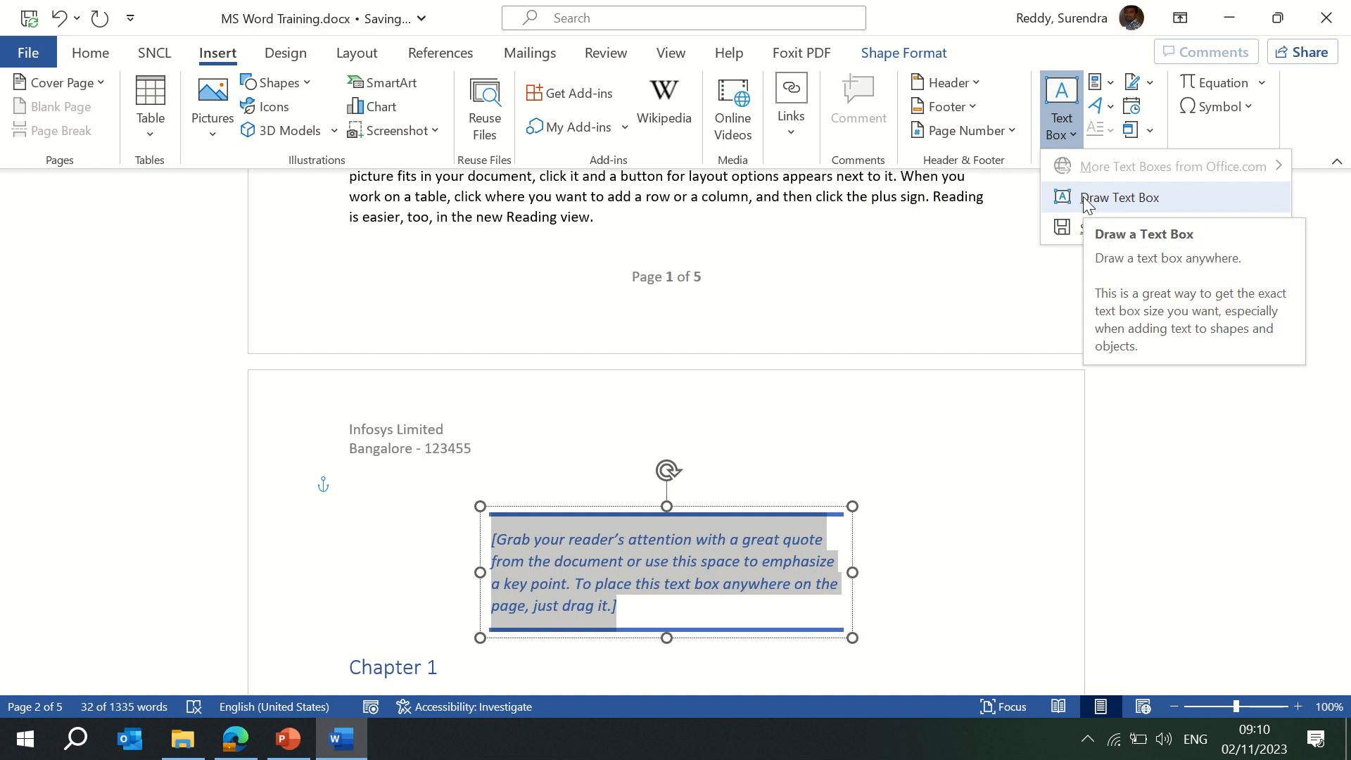
left_click(1083, 199)
left_click(643, 506)
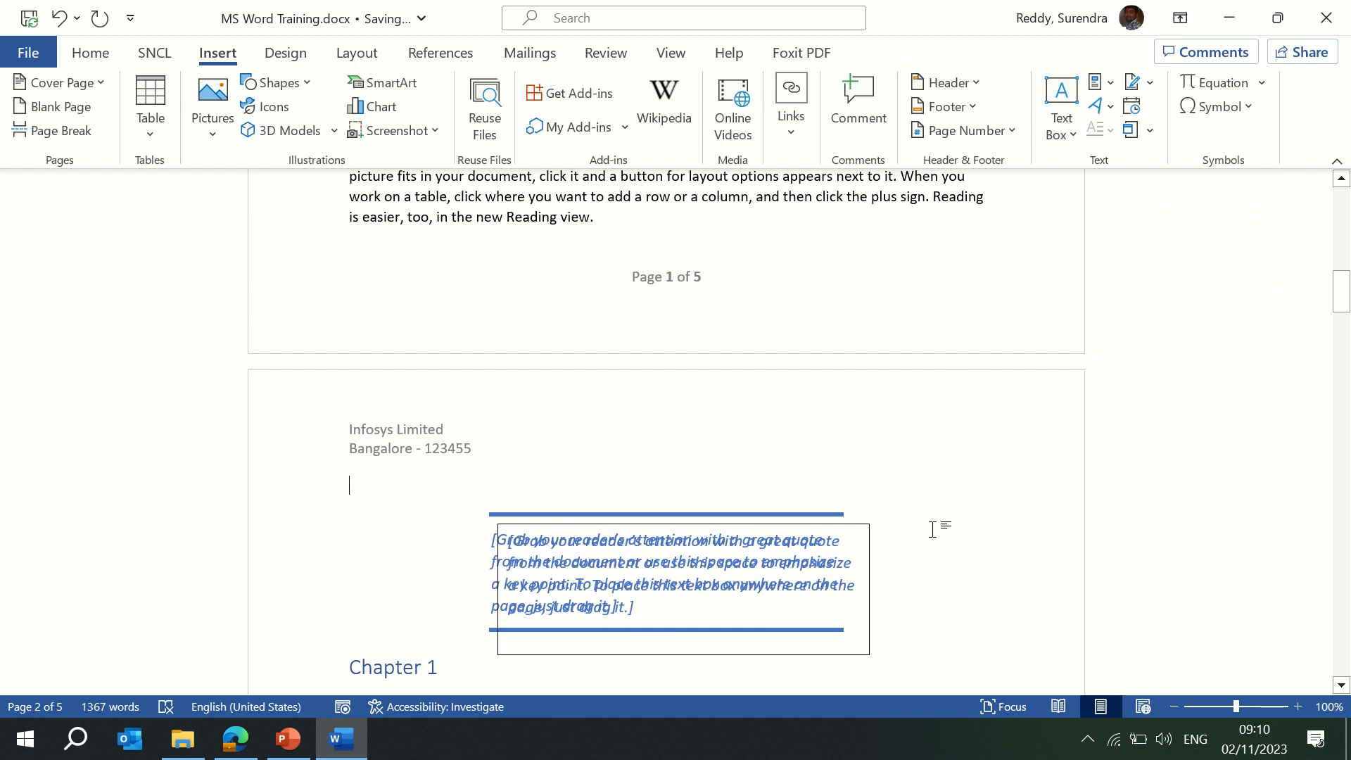
key("Page_Down")
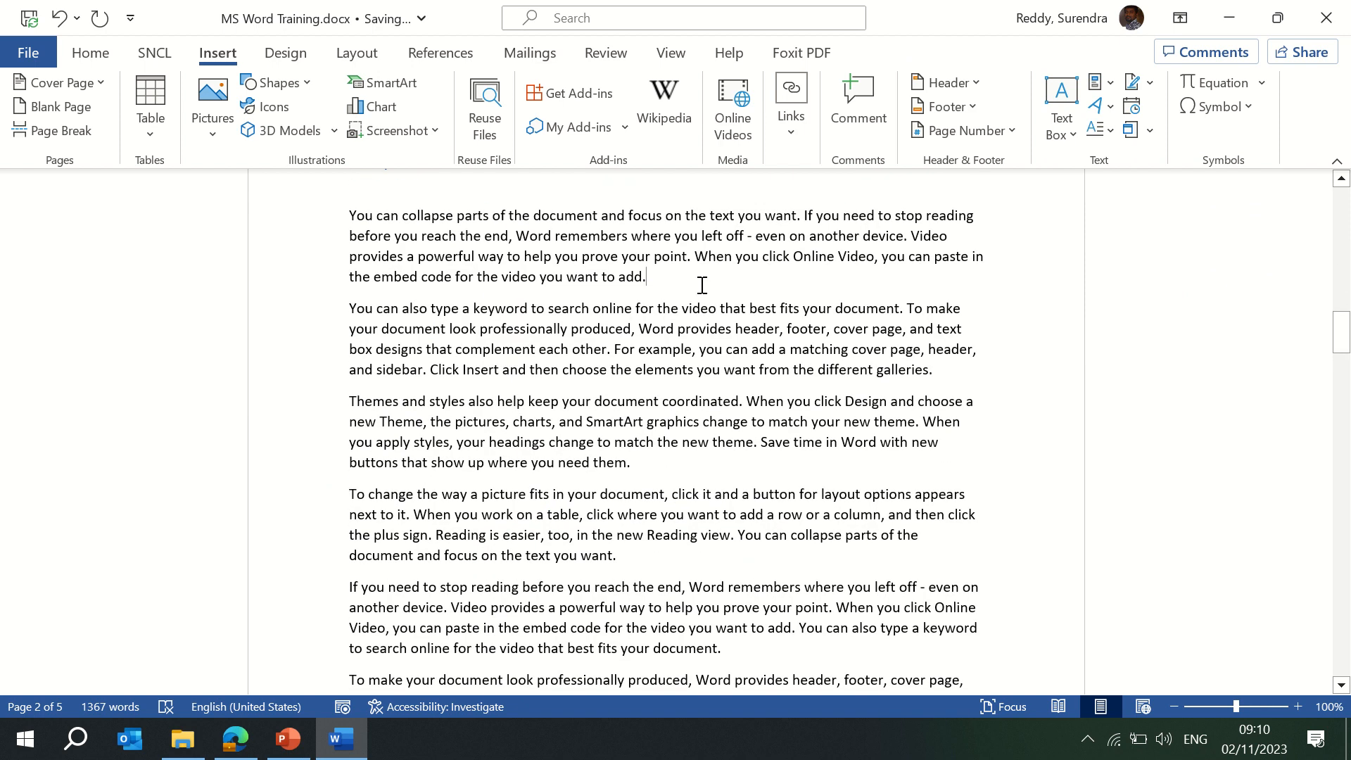
Insert a Facet Quote text box after the first Chapter 1 paragraph.
key("Return")
left_click(1075, 137)
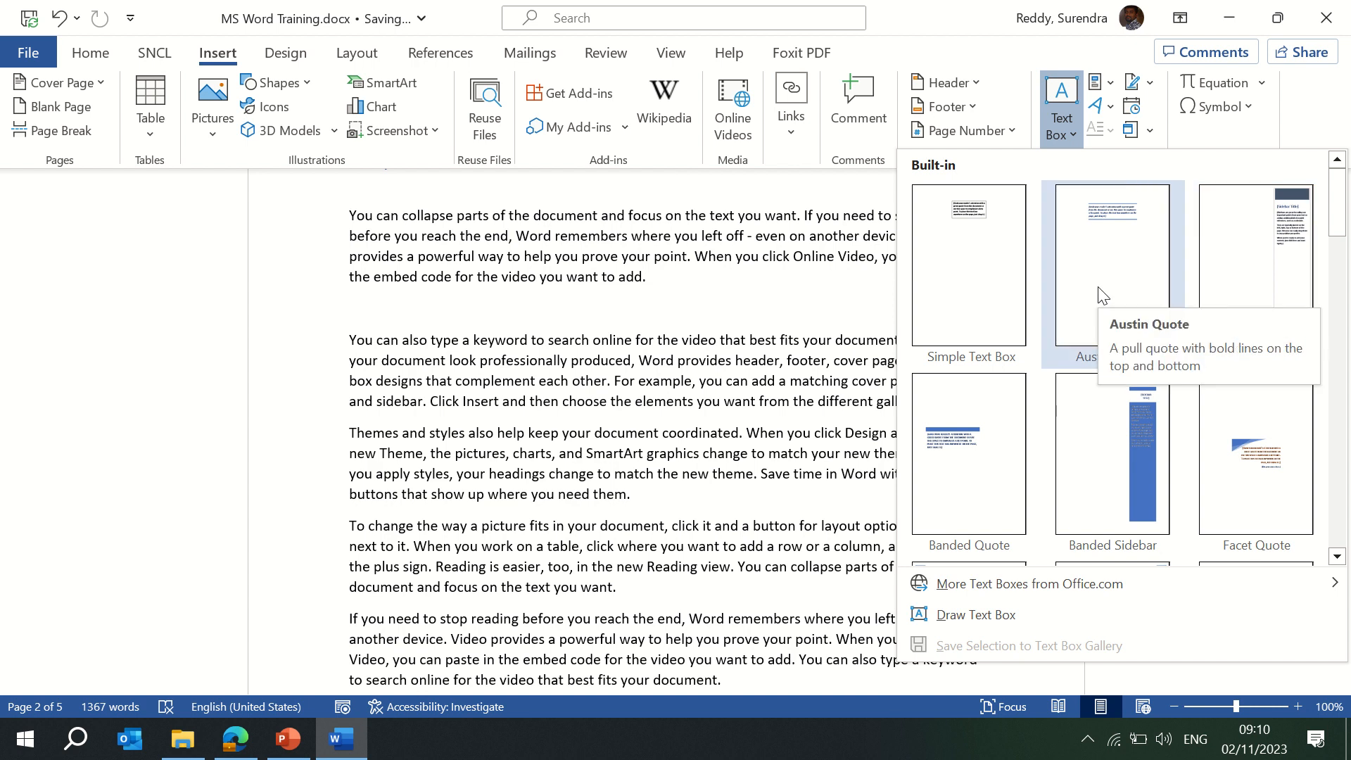
left_click(1247, 460)
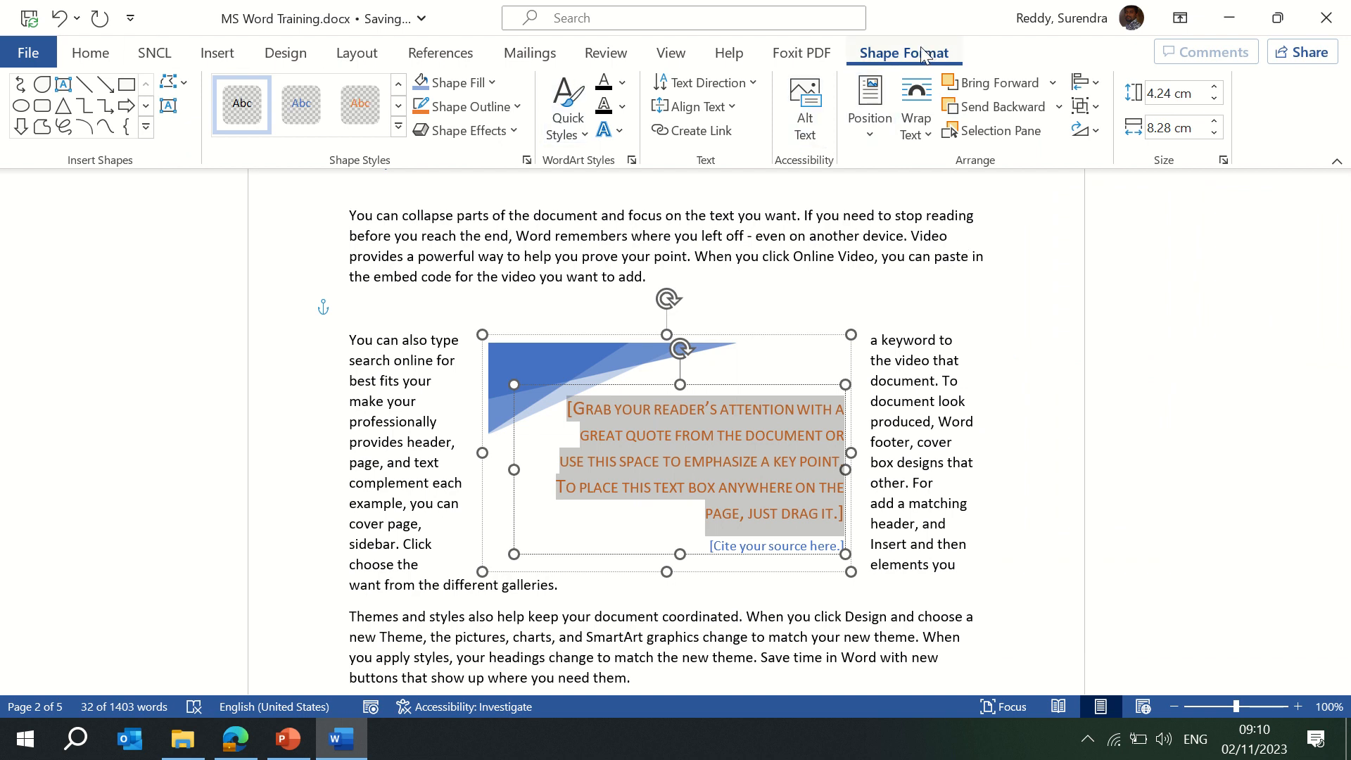
Look through the Quick Parts list without inserting anything, then deselect the quote.
left_click(218, 54)
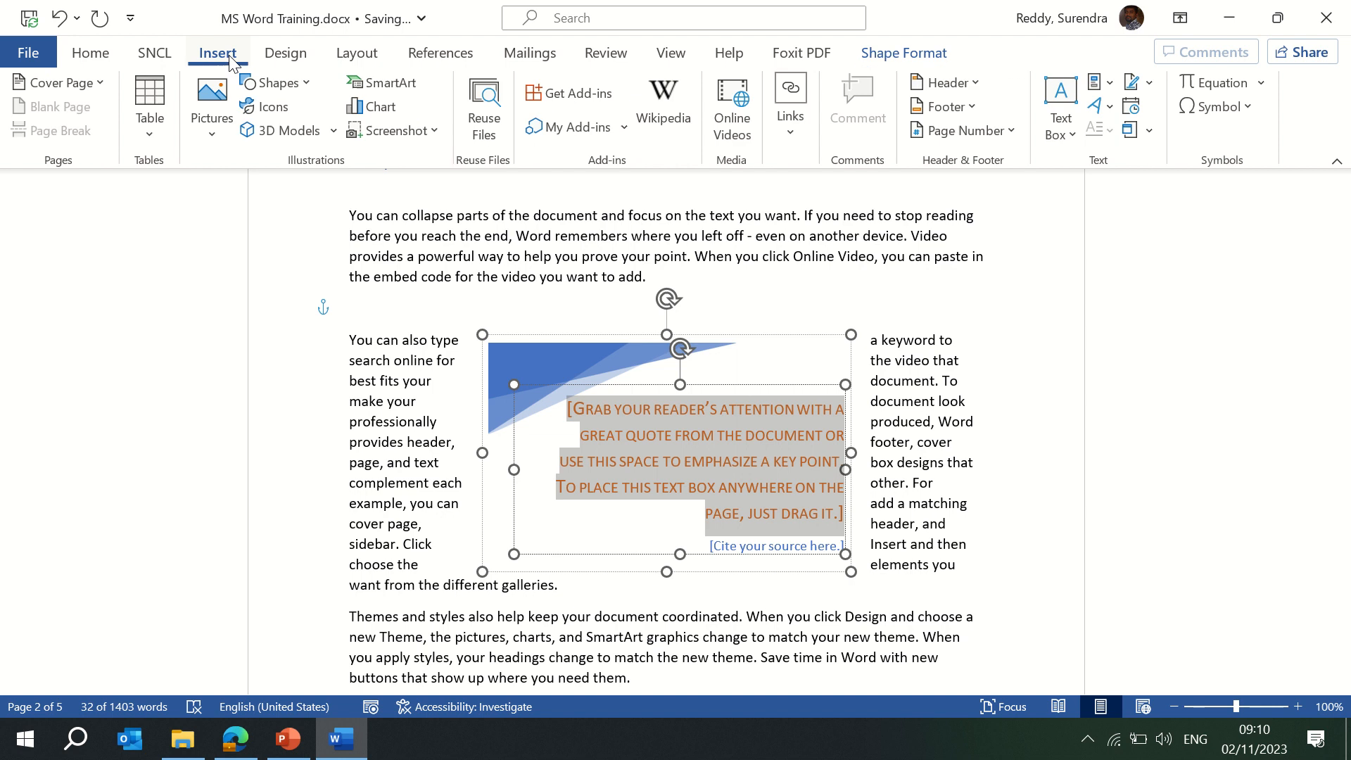
left_click(1112, 83)
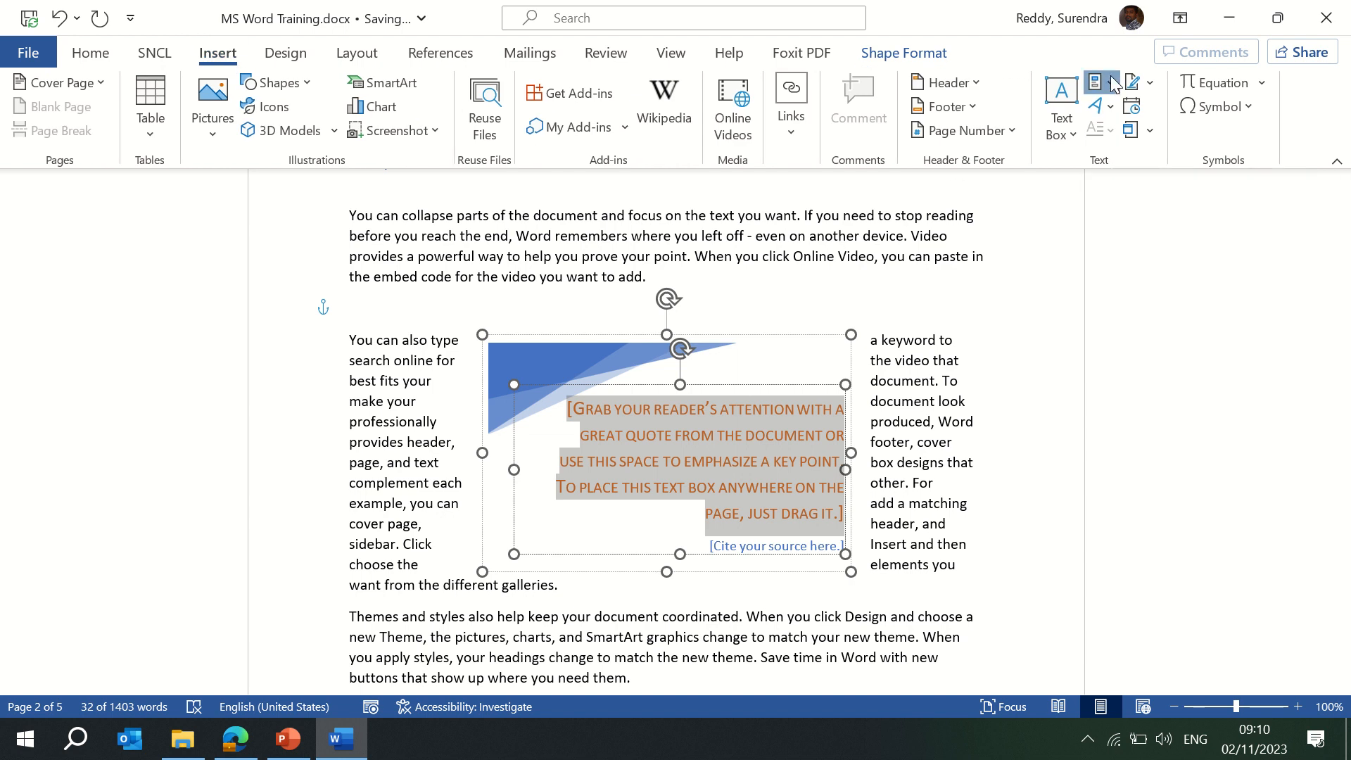
mouse_move(1141, 118)
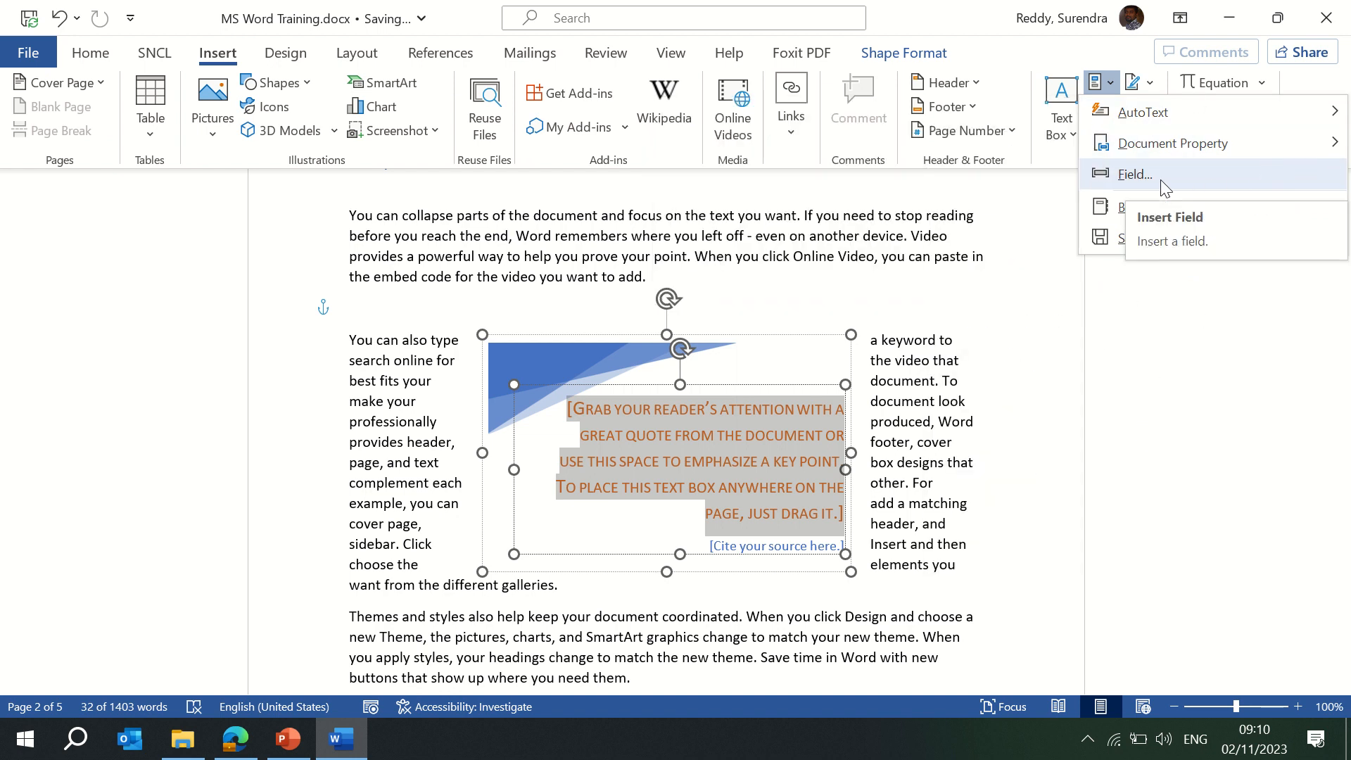
left_click(912, 285)
left_click(805, 255)
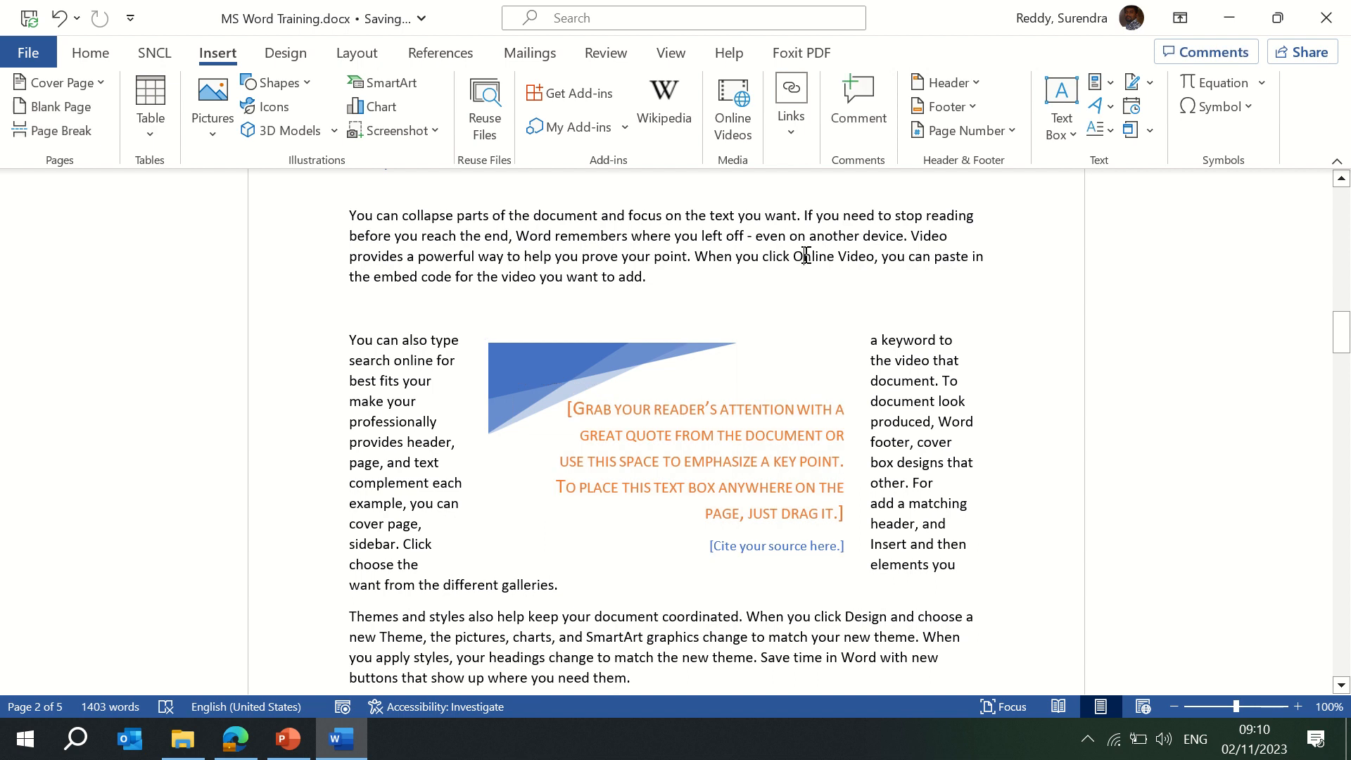
key("Page_Down")
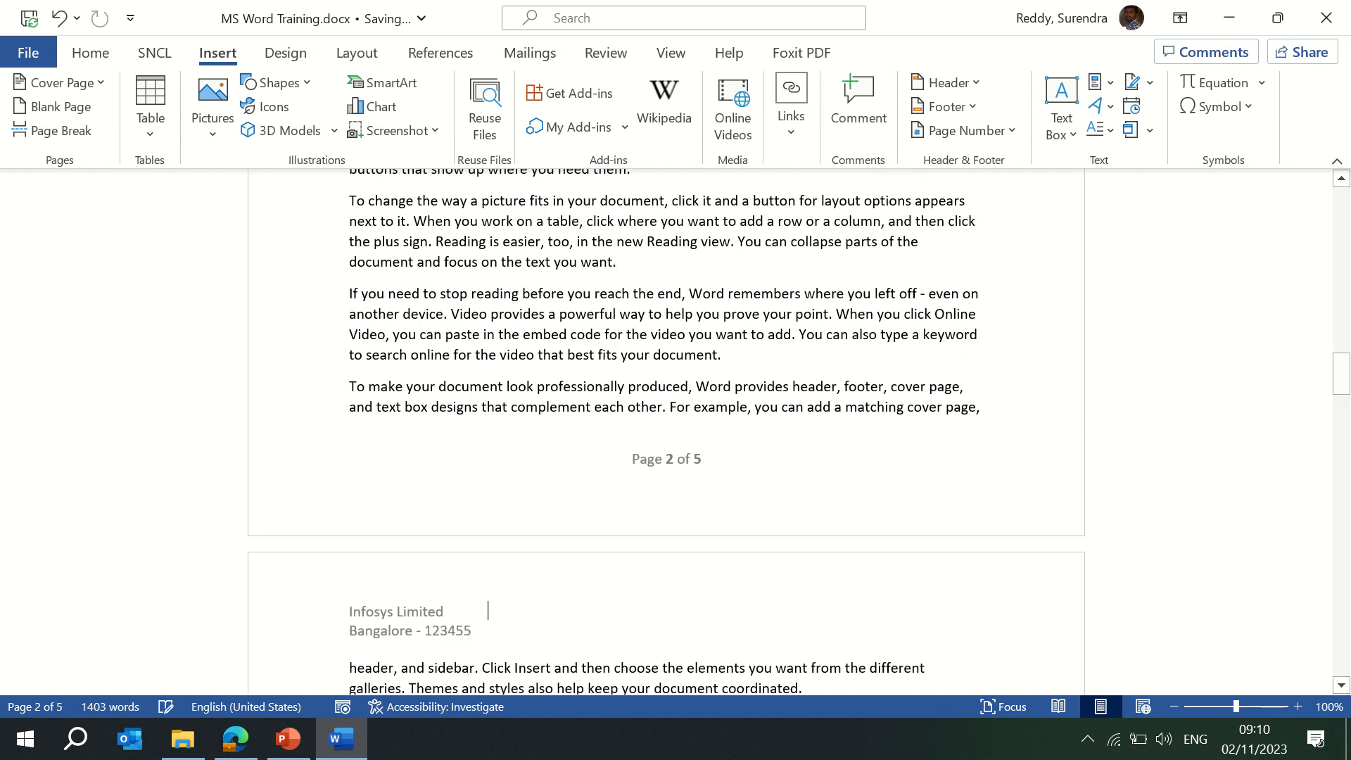
Insert orange WordArt reading 'XYZ company' at the top of page 3.
left_click(1107, 110)
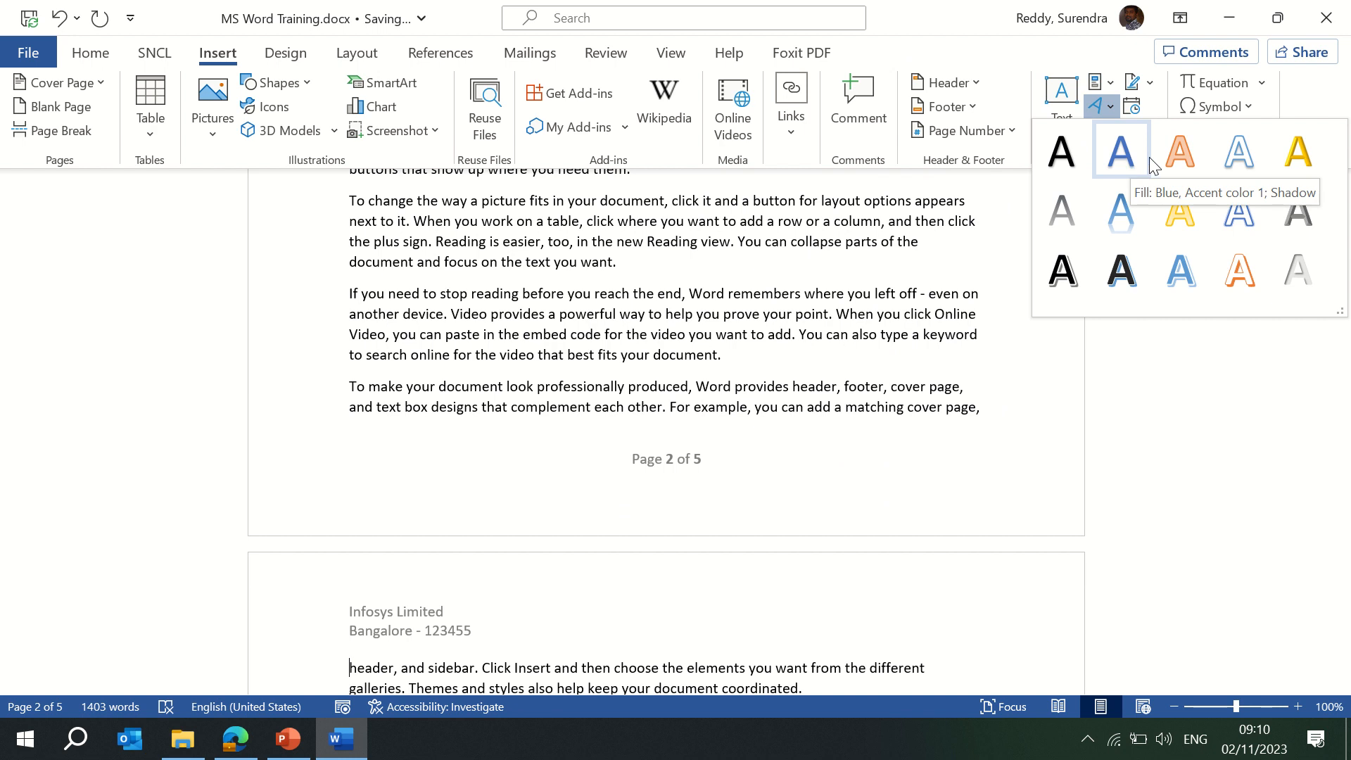
left_click(1181, 151)
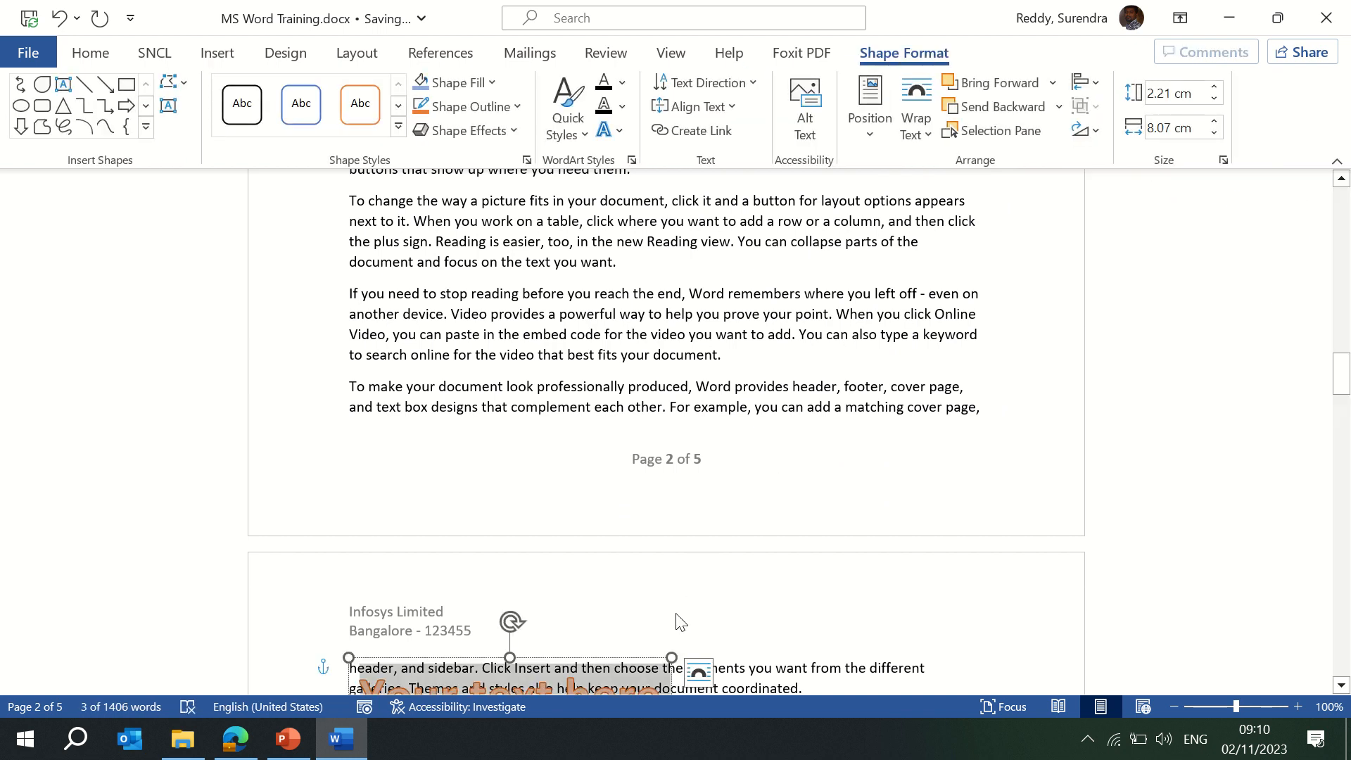
left_click_drag(1342, 381, 1343, 406)
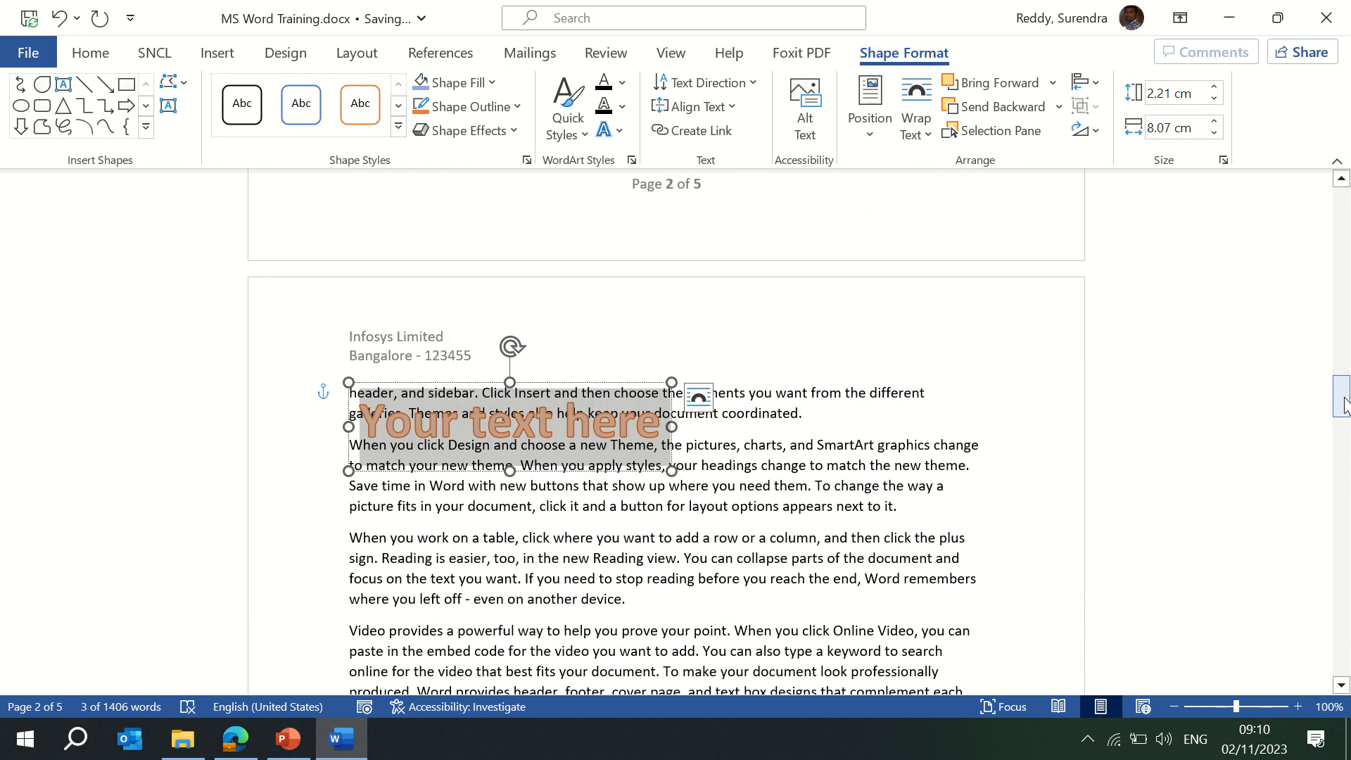
type("Inforsys")
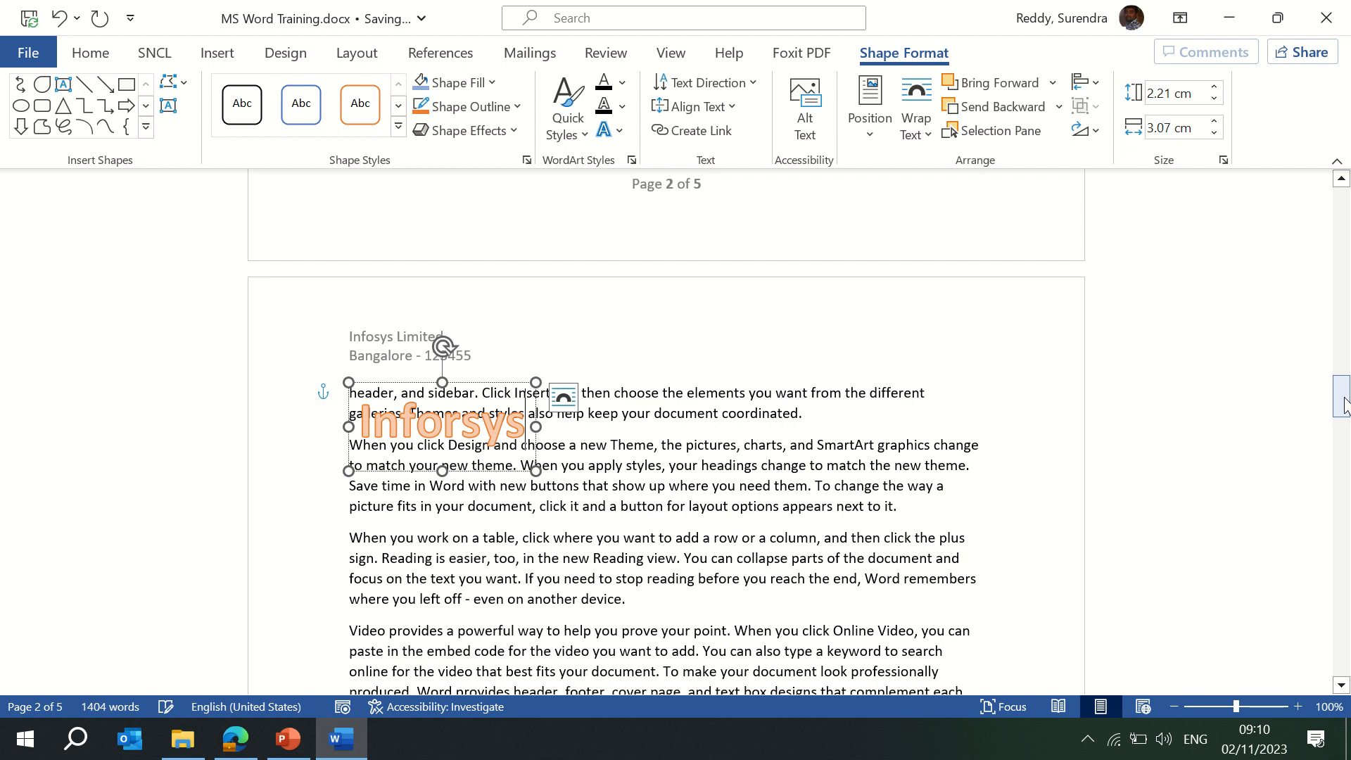
key("BackSpace")
key("BackSpace")
key("BackSpace")
key("BackSpace")
key("BackSpace")
key("BackSpace")
key("BackSpace")
key("BackSpace")
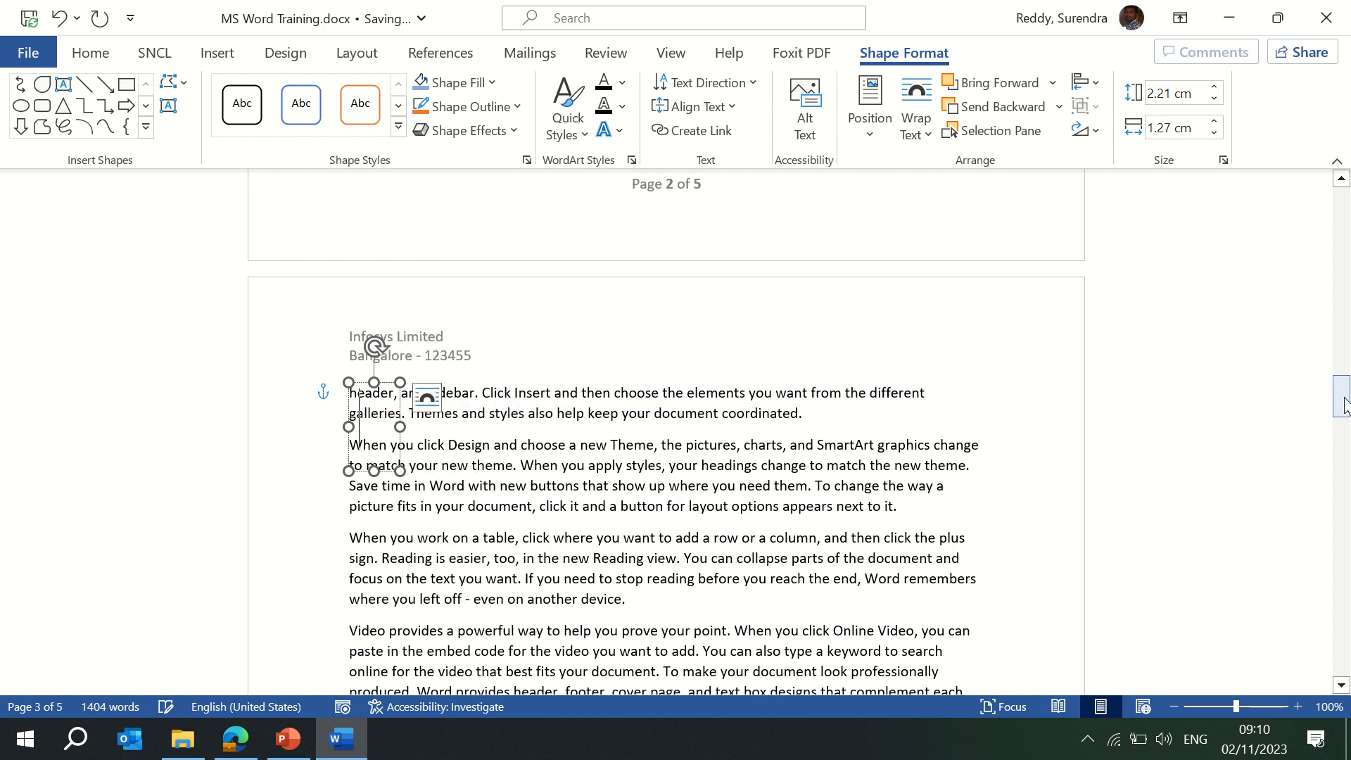
type("XYZ company")
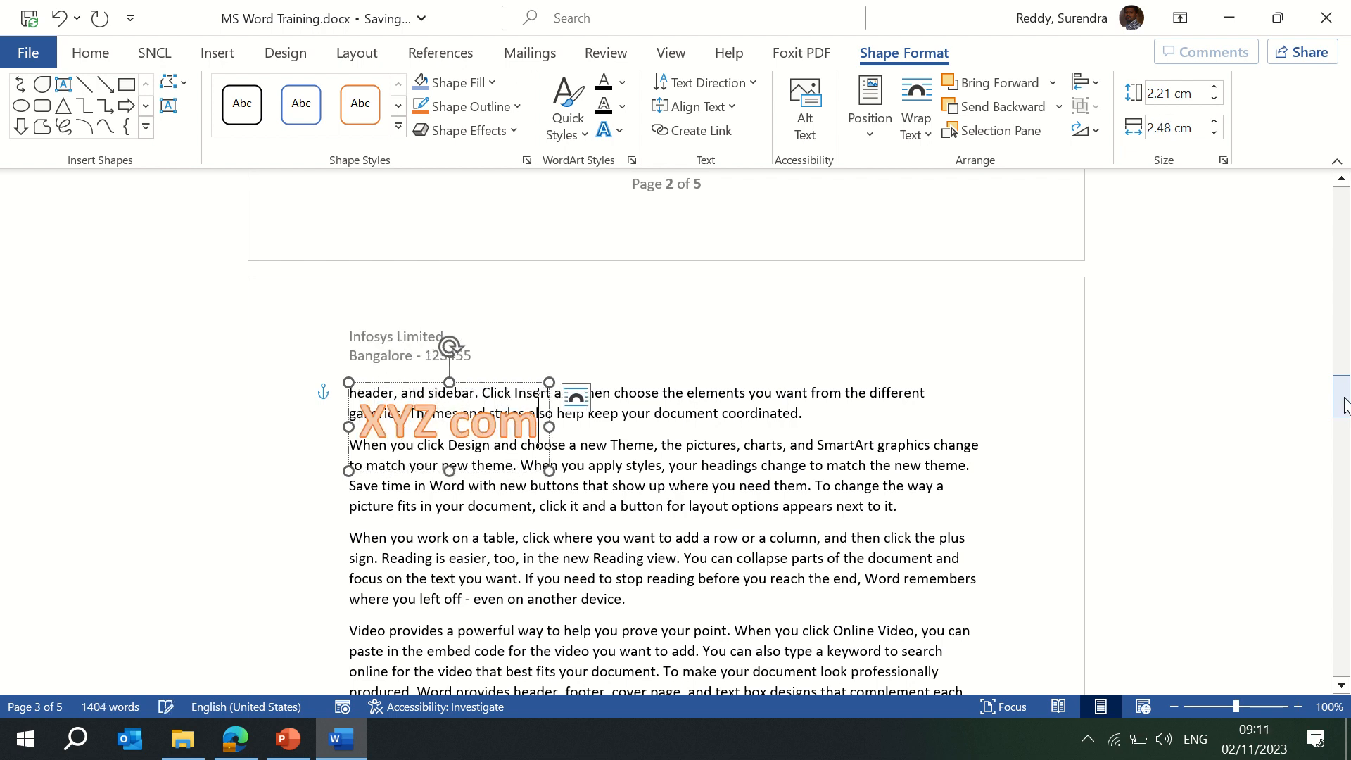
Return to the Insert tab and deselect the XYZ company WordArt.
mouse_move(718, 9)
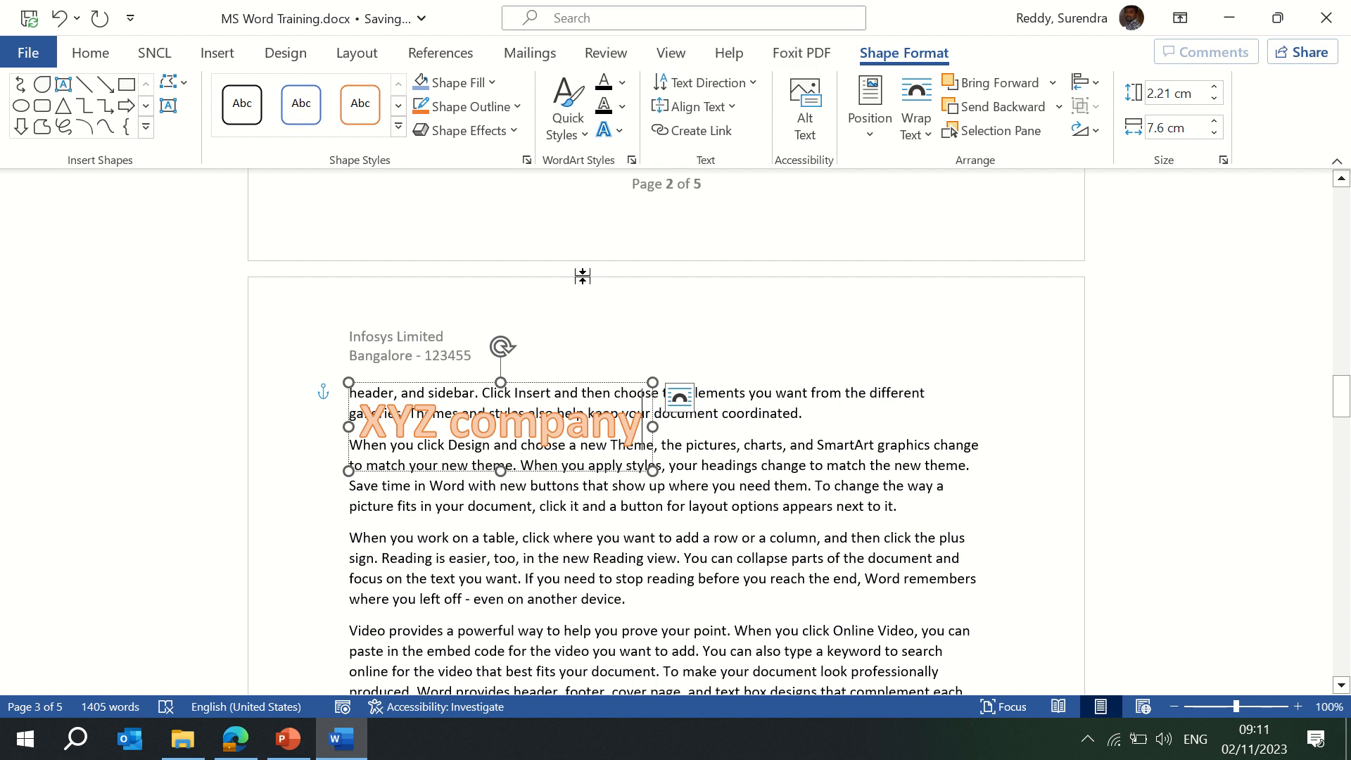
left_click(217, 53)
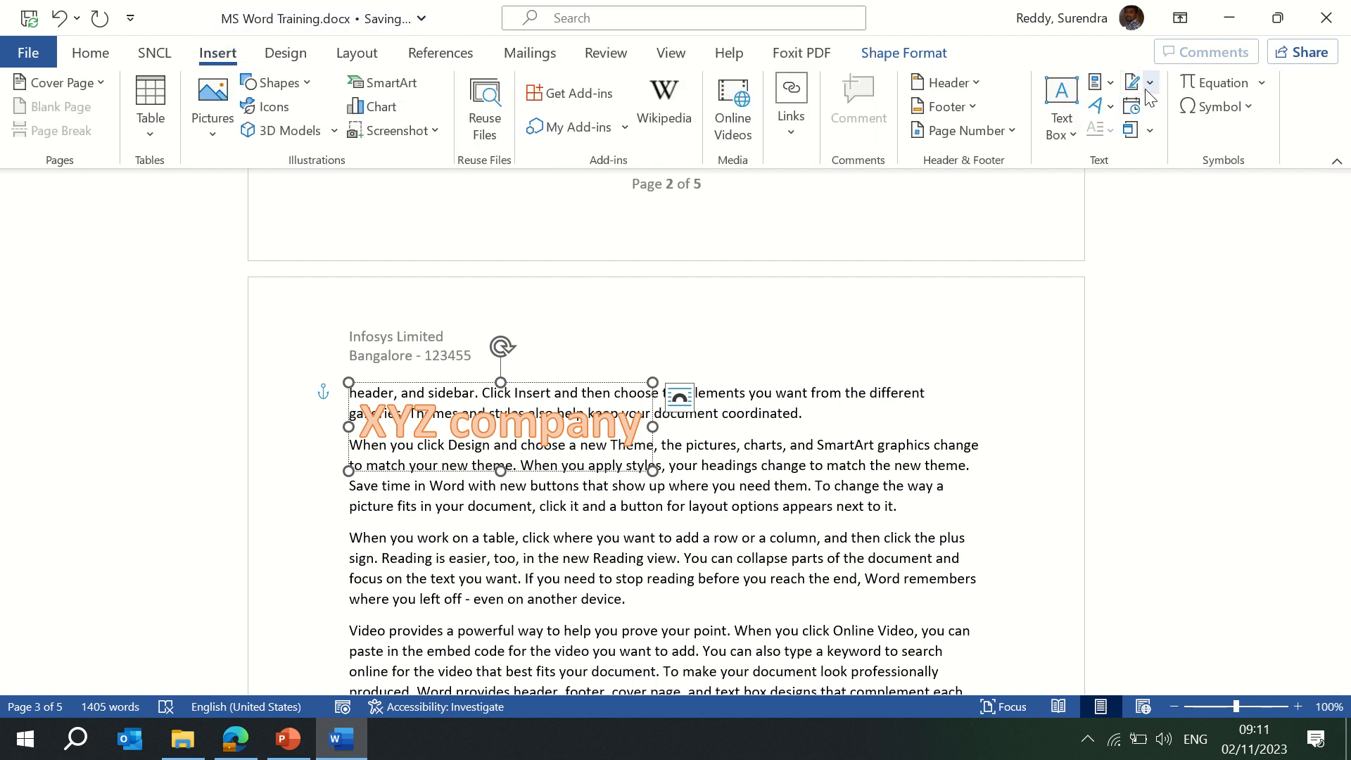
left_click(845, 362)
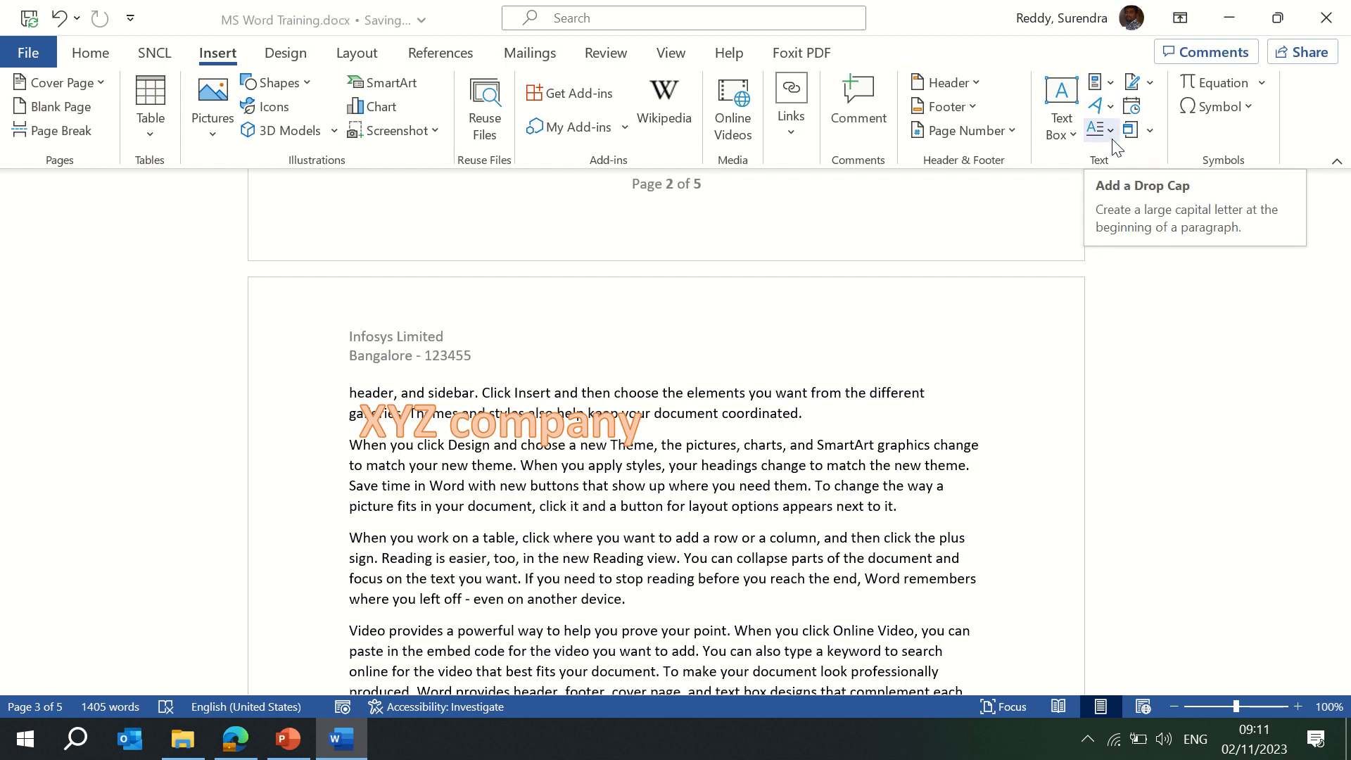
Try a Dropped capital, then put the insertion point in the text wrapped beside the round photo.
left_click(1111, 138)
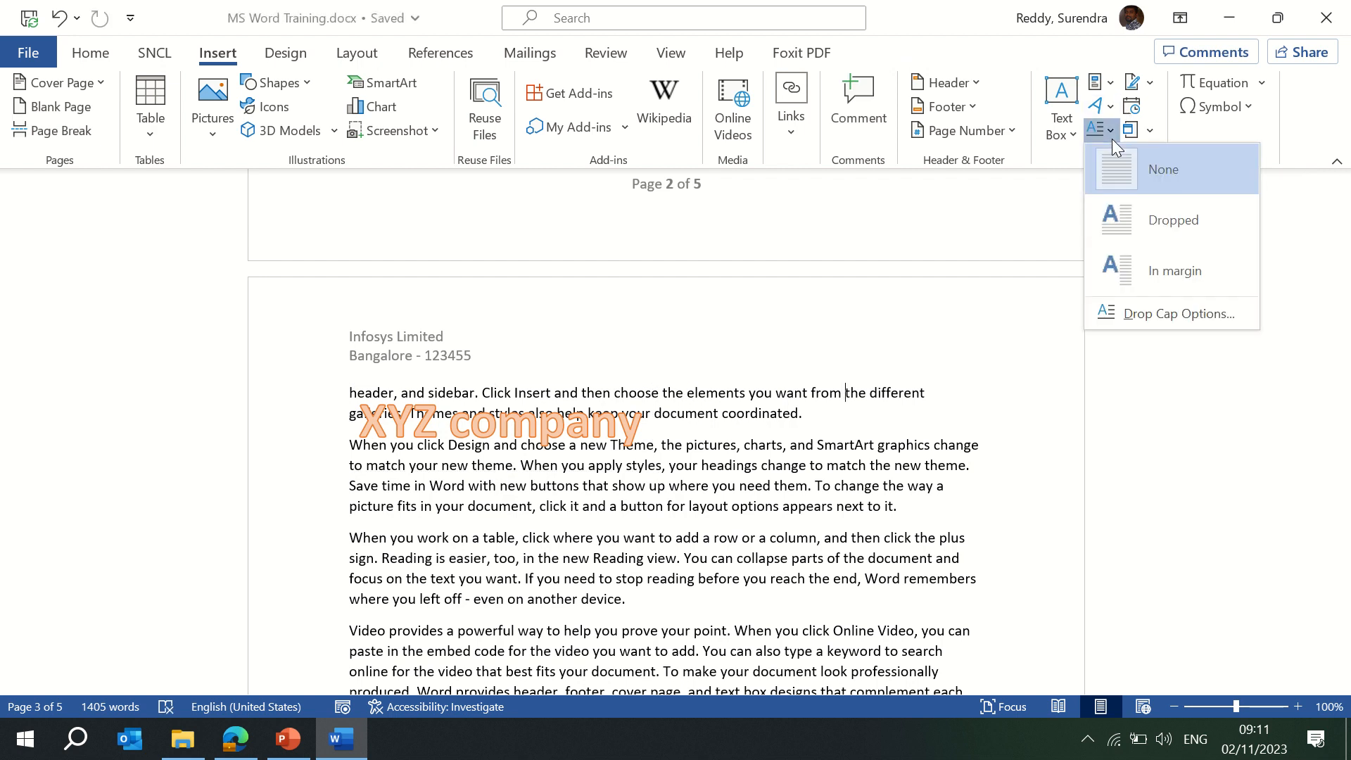
left_click(1167, 221)
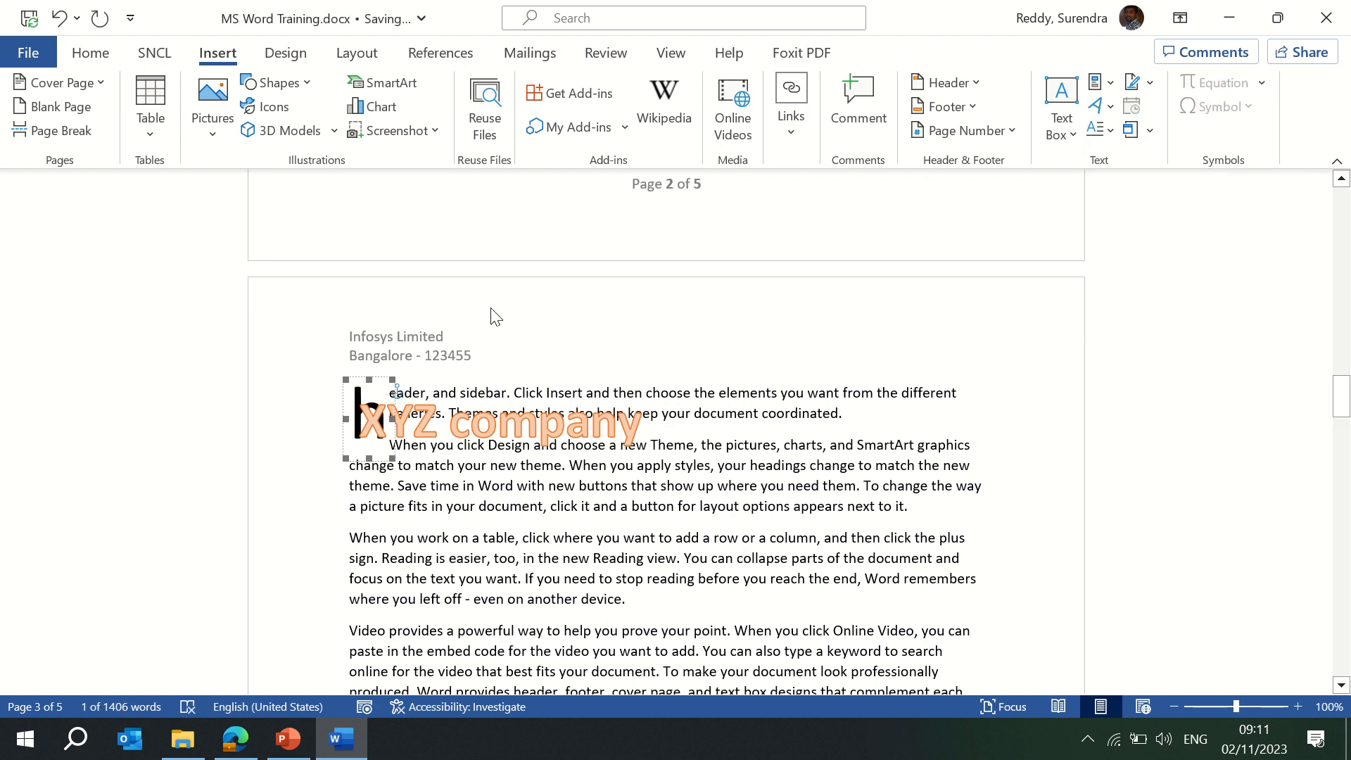
scroll(680, 324, "up", 5)
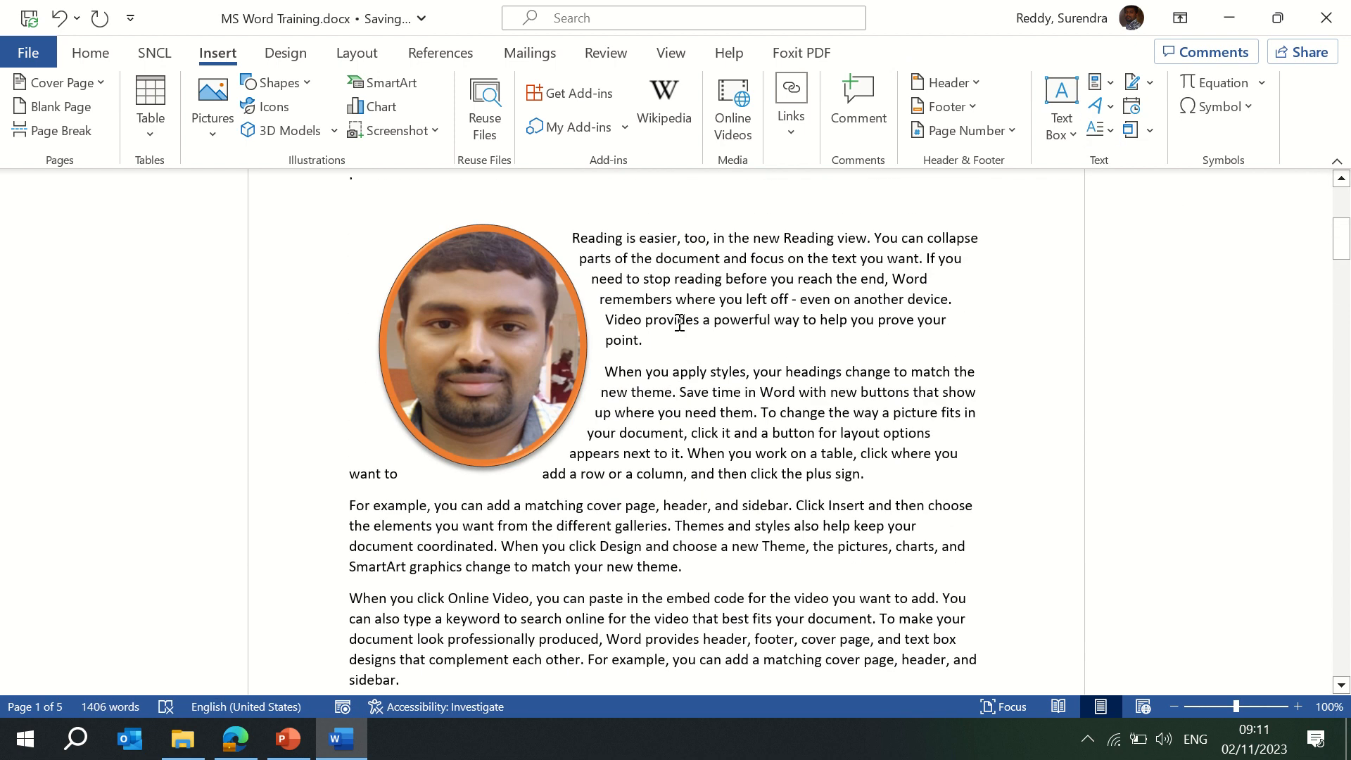
left_click(548, 328)
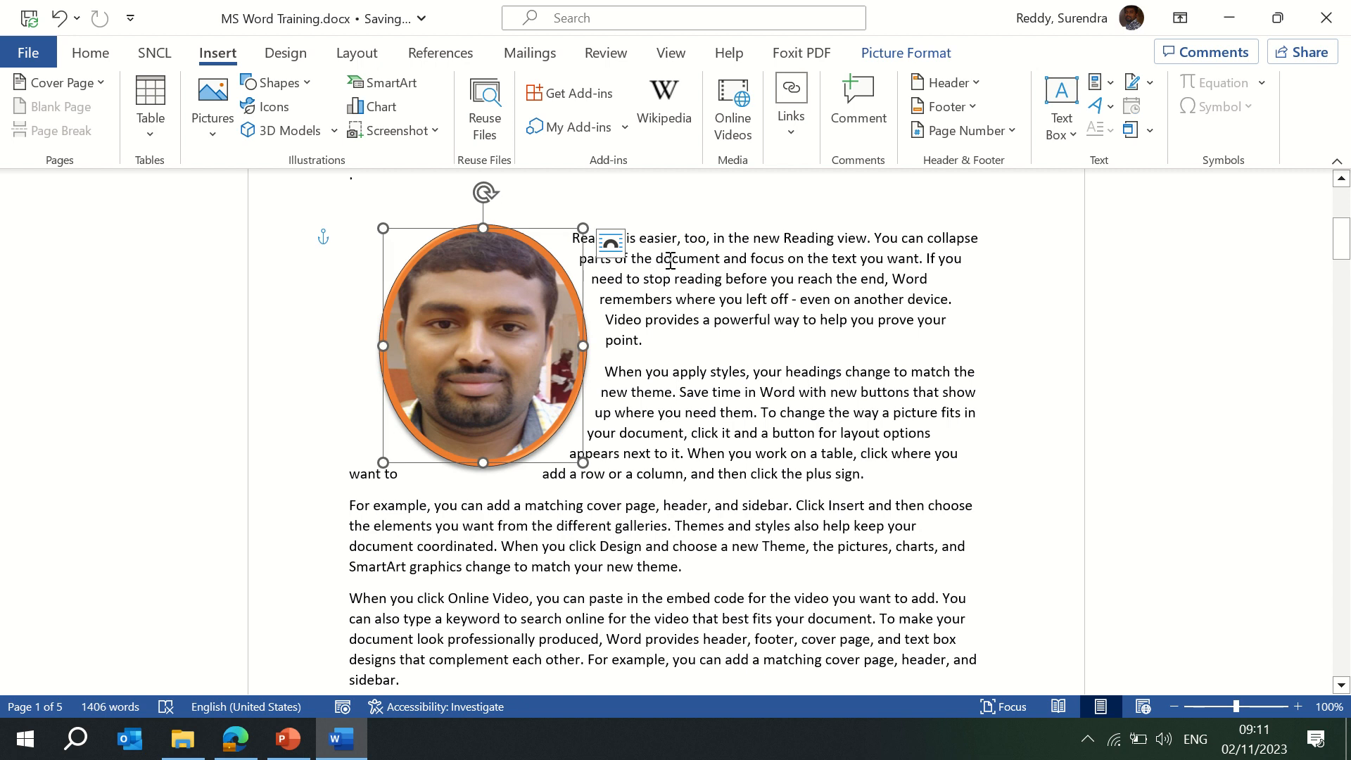
left_click(687, 251)
left_click(564, 332)
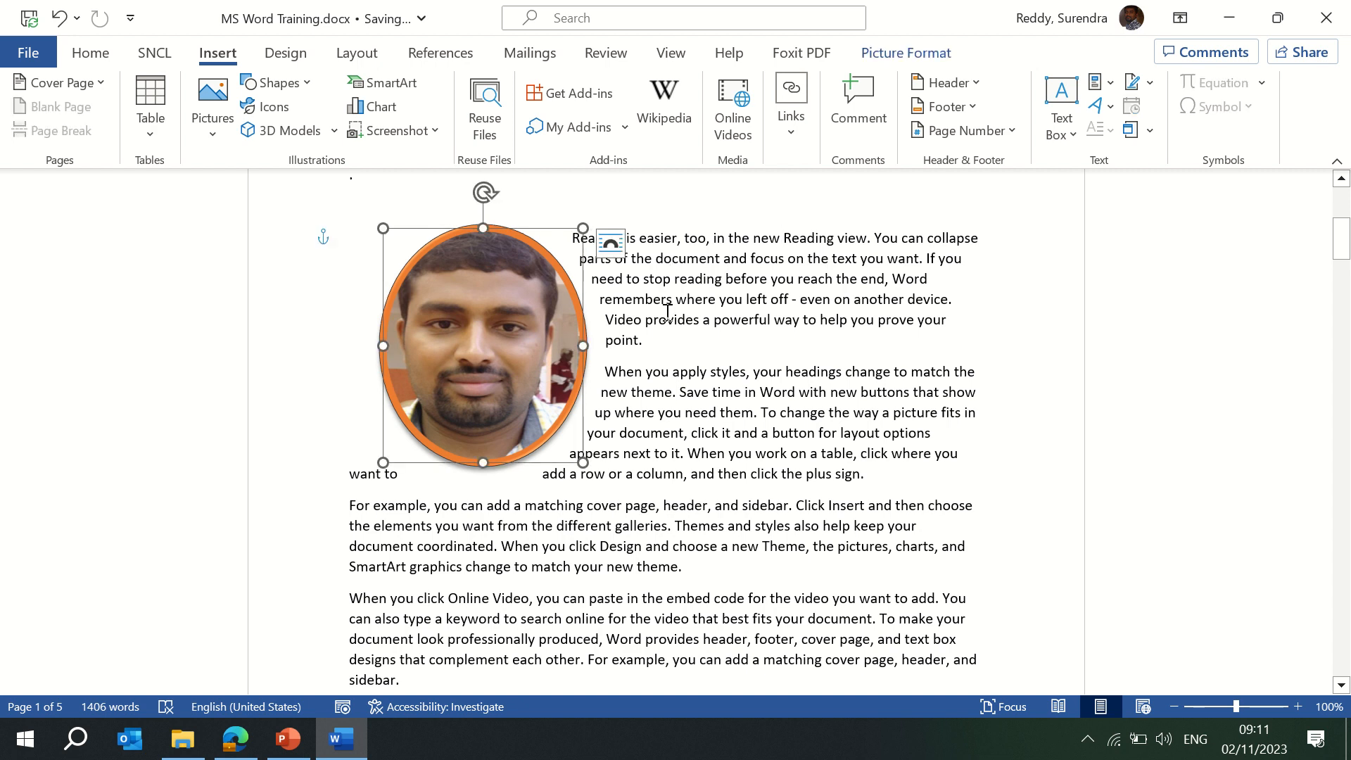
left_click(750, 299)
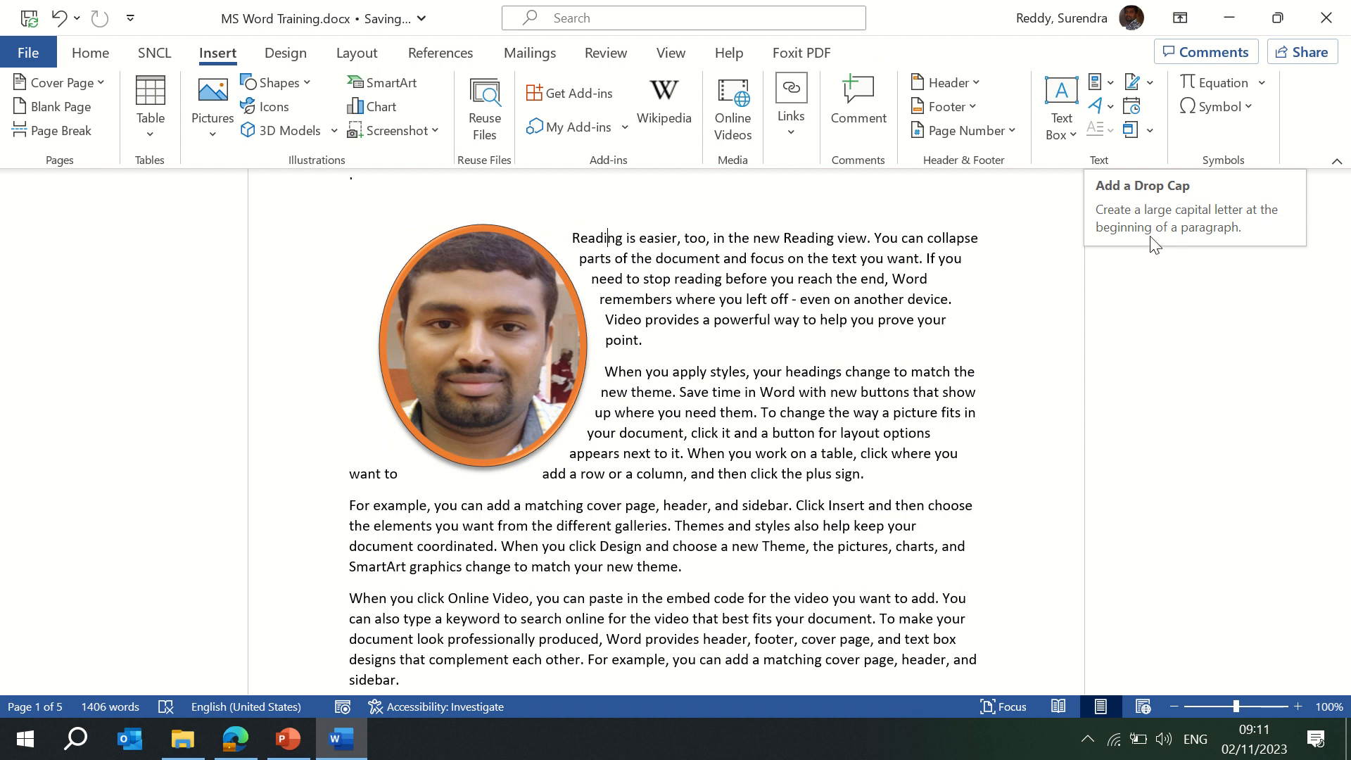
Make the S of the 'Save time in Word' paragraph a dropped capital.
scroll(763, 309, "down", 8)
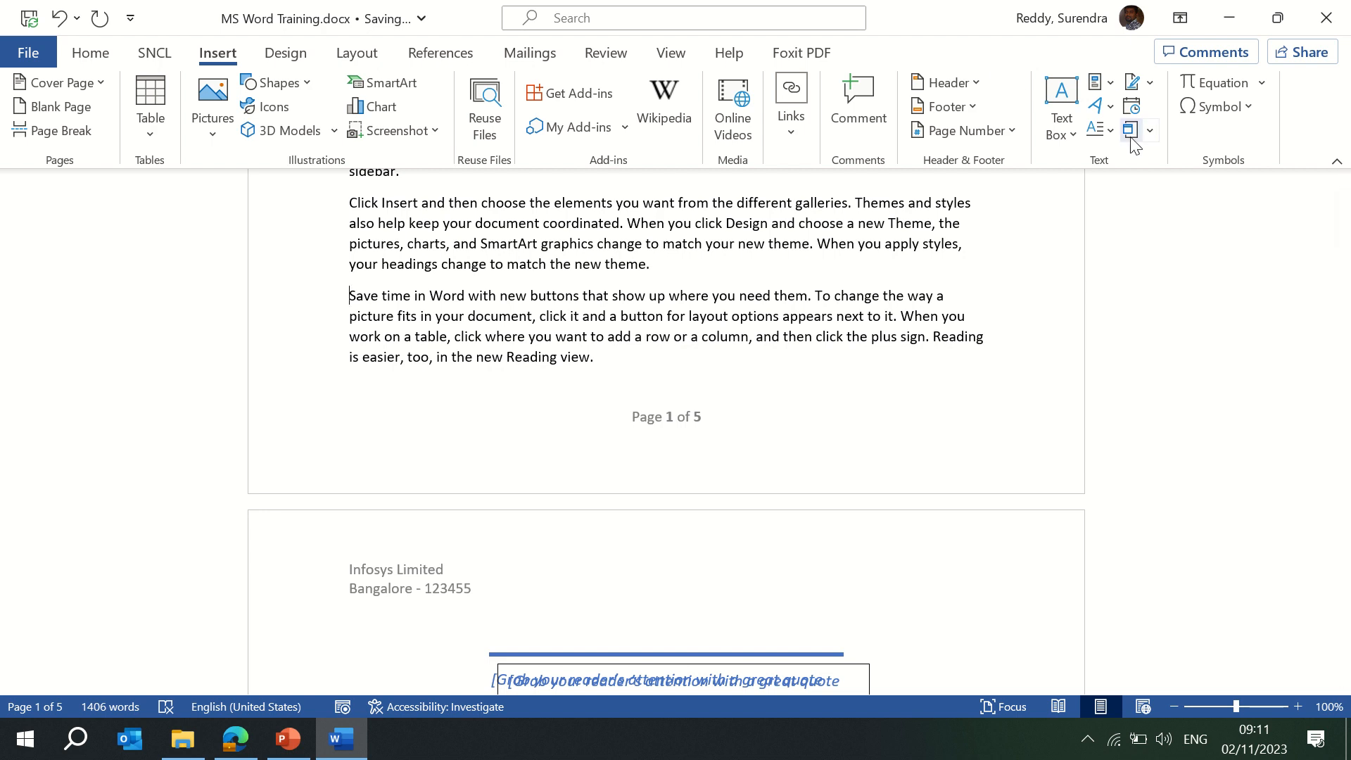
left_click(1109, 134)
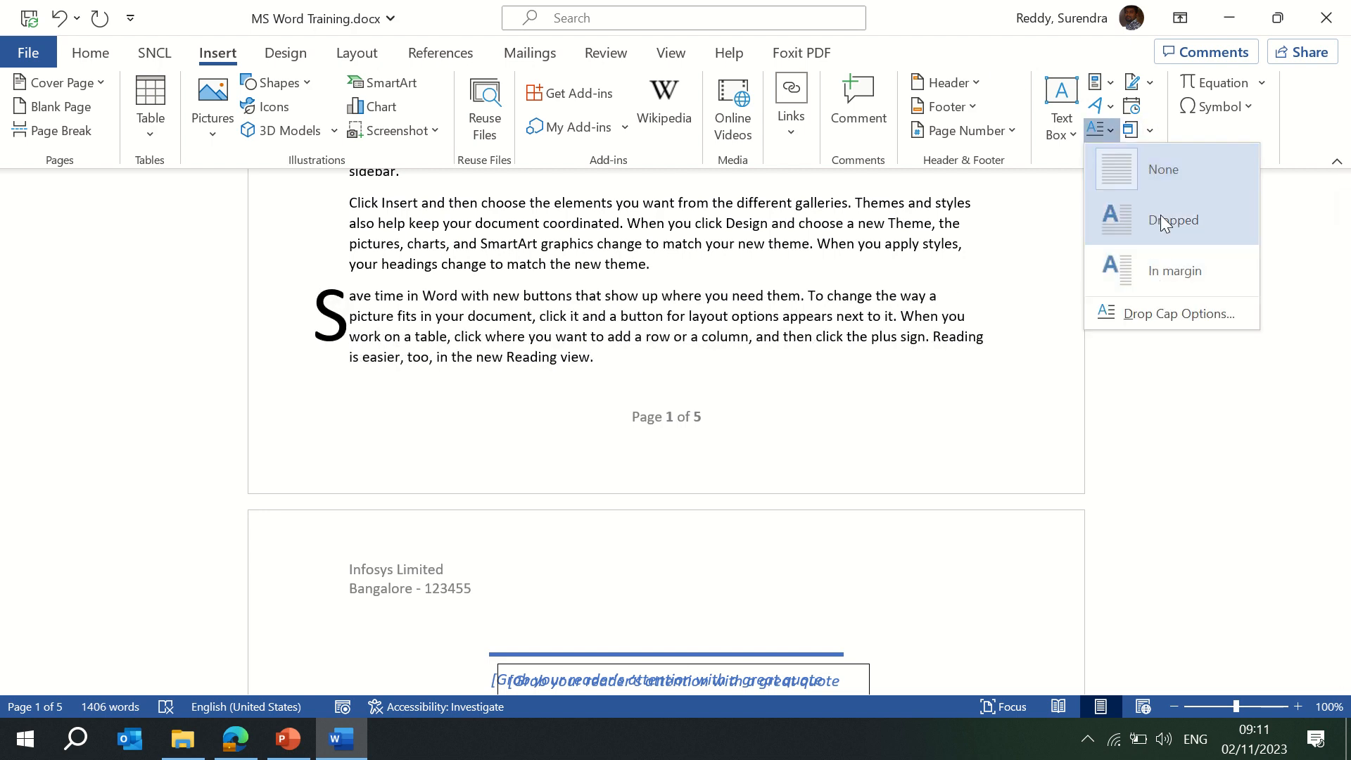
left_click(1160, 219)
left_click(435, 311)
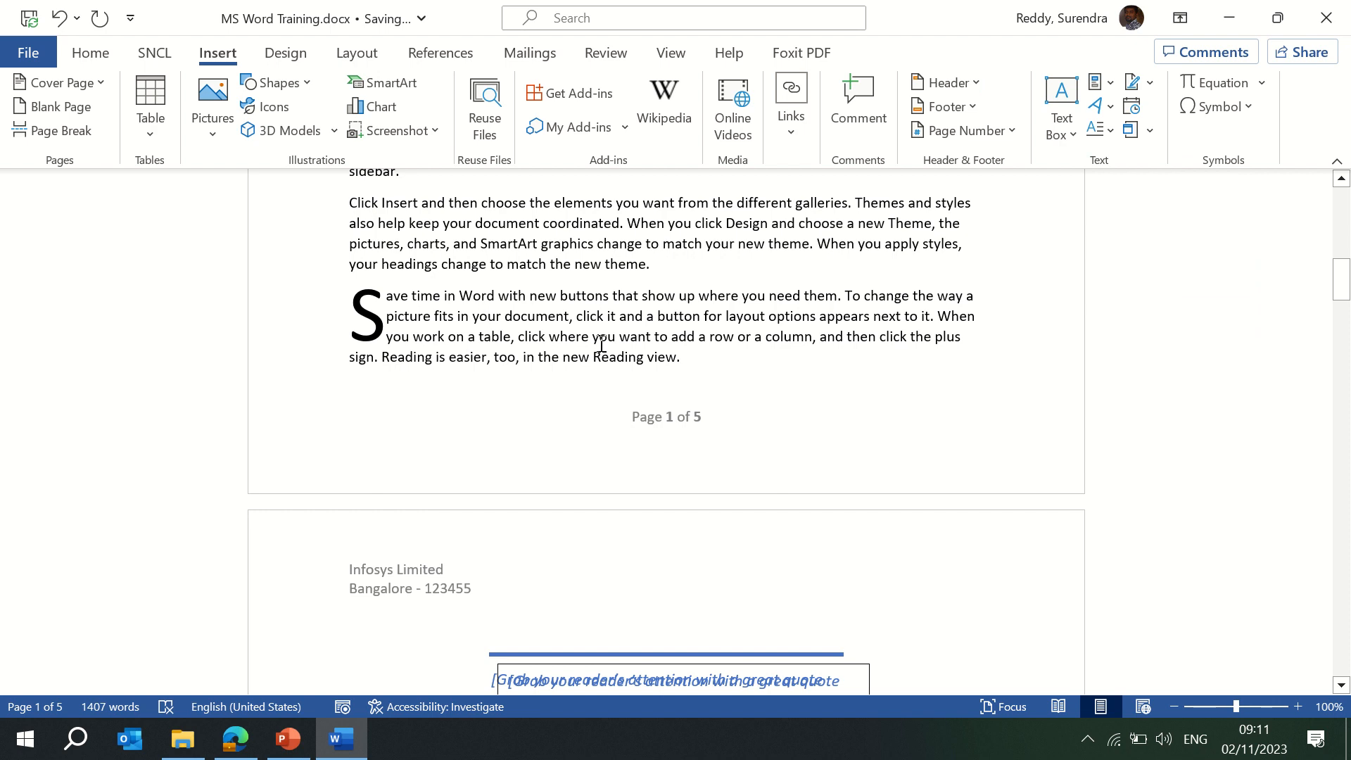
left_click(1149, 84)
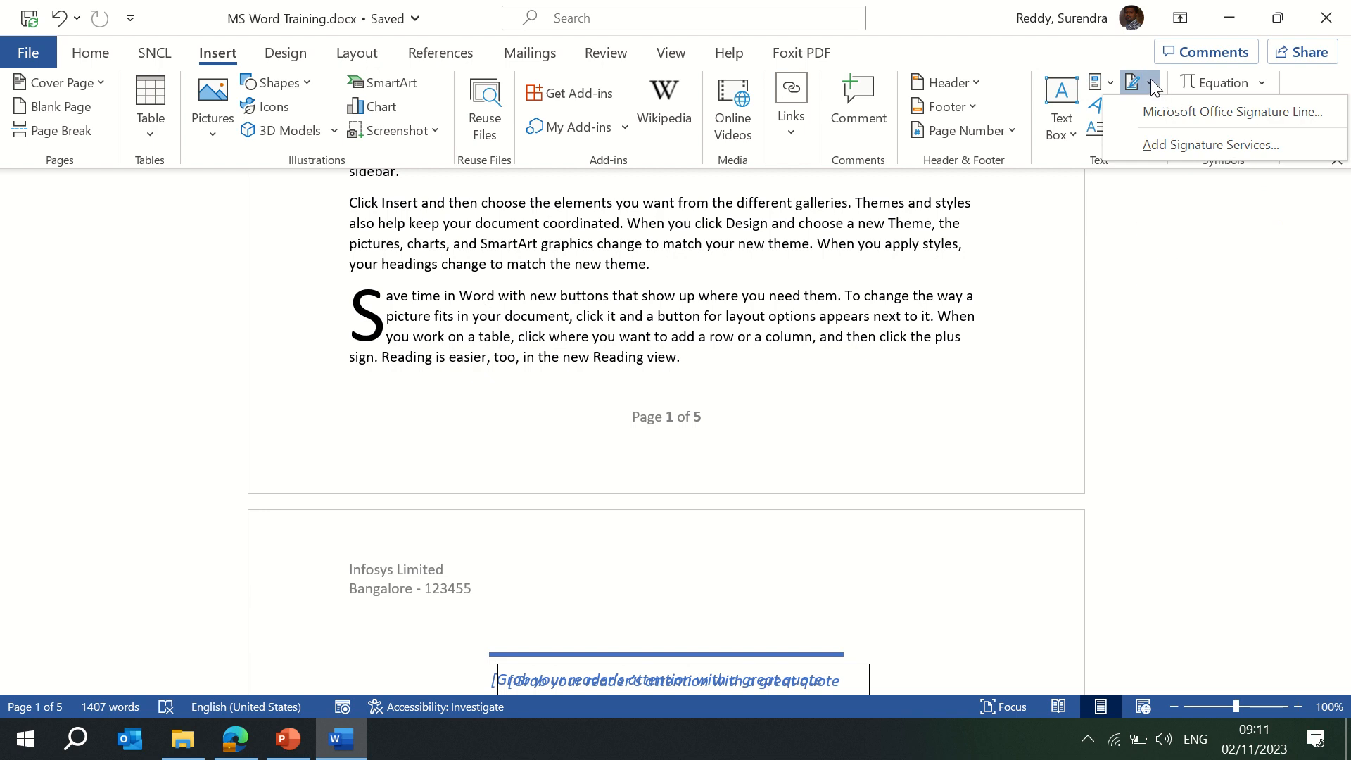
left_click(30, 52)
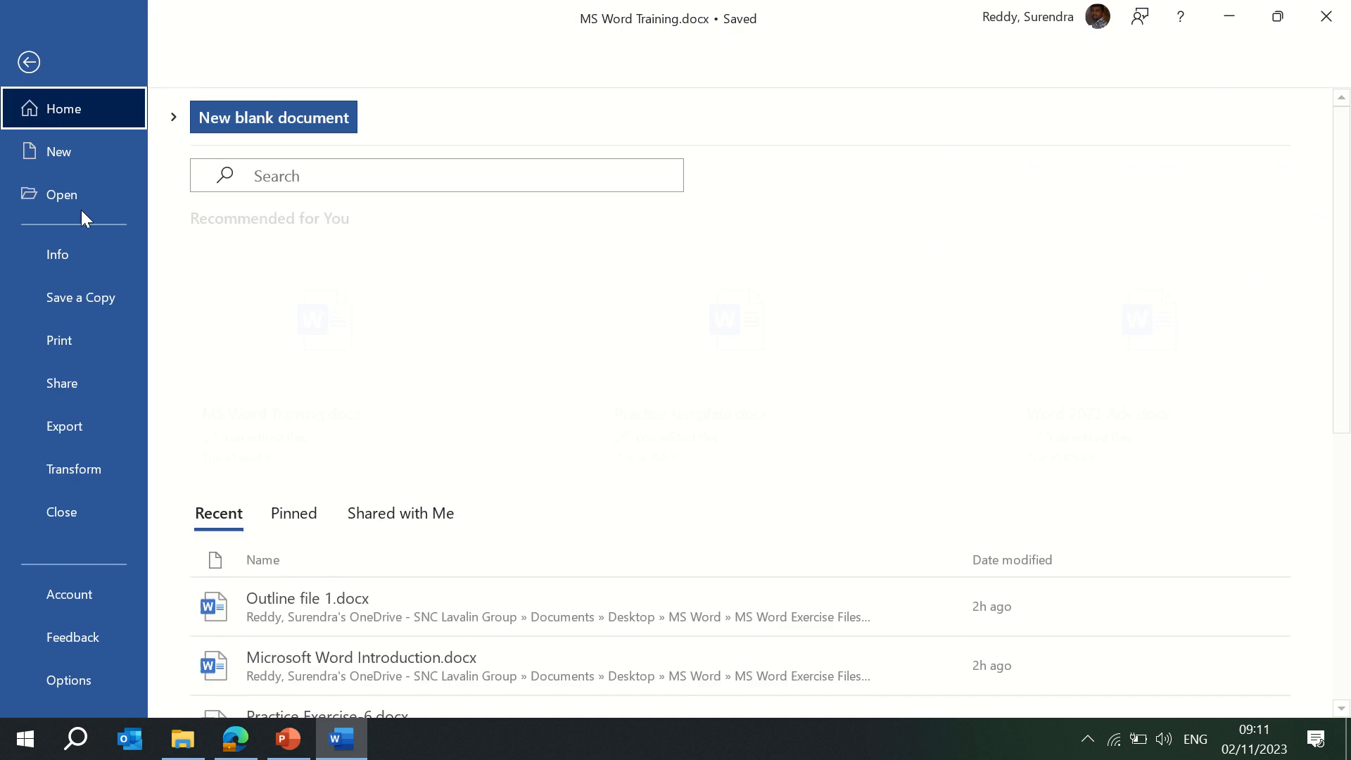
left_click(82, 258)
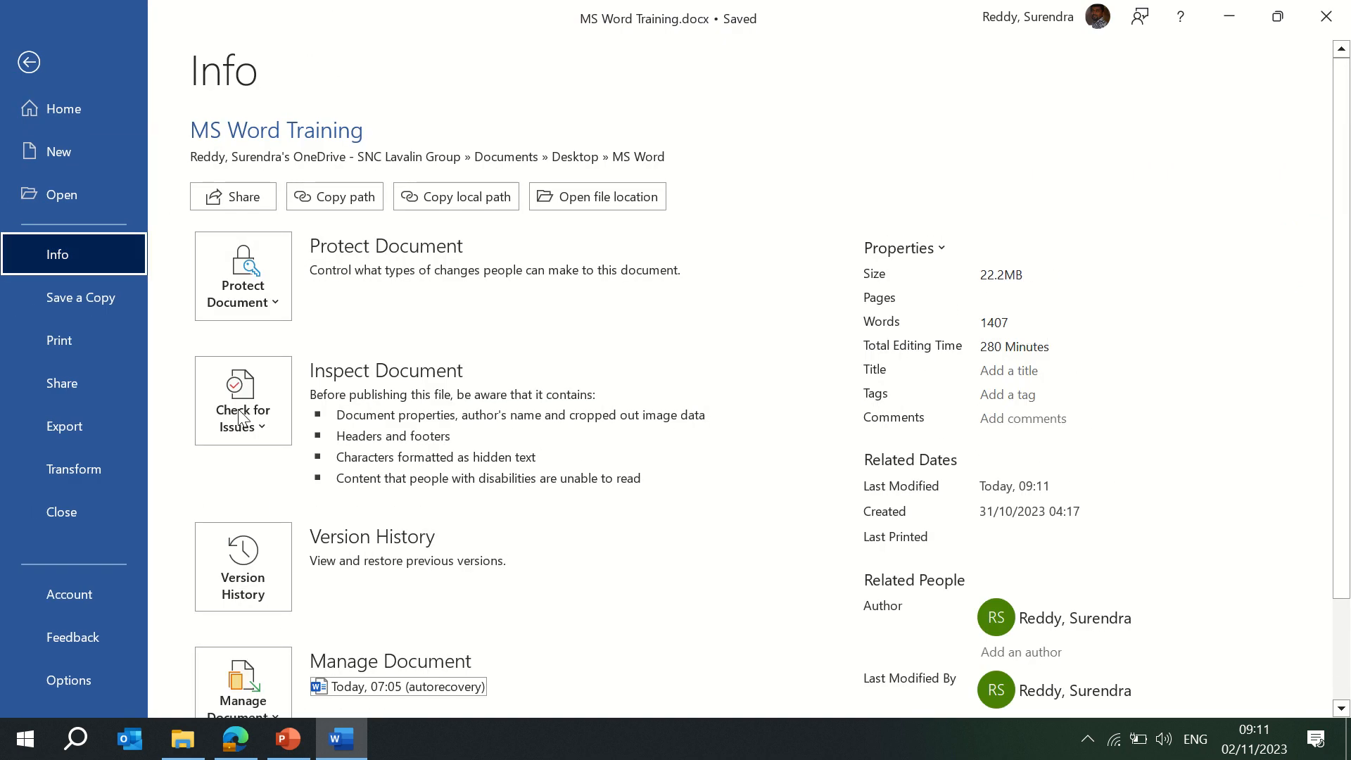
left_click(268, 301)
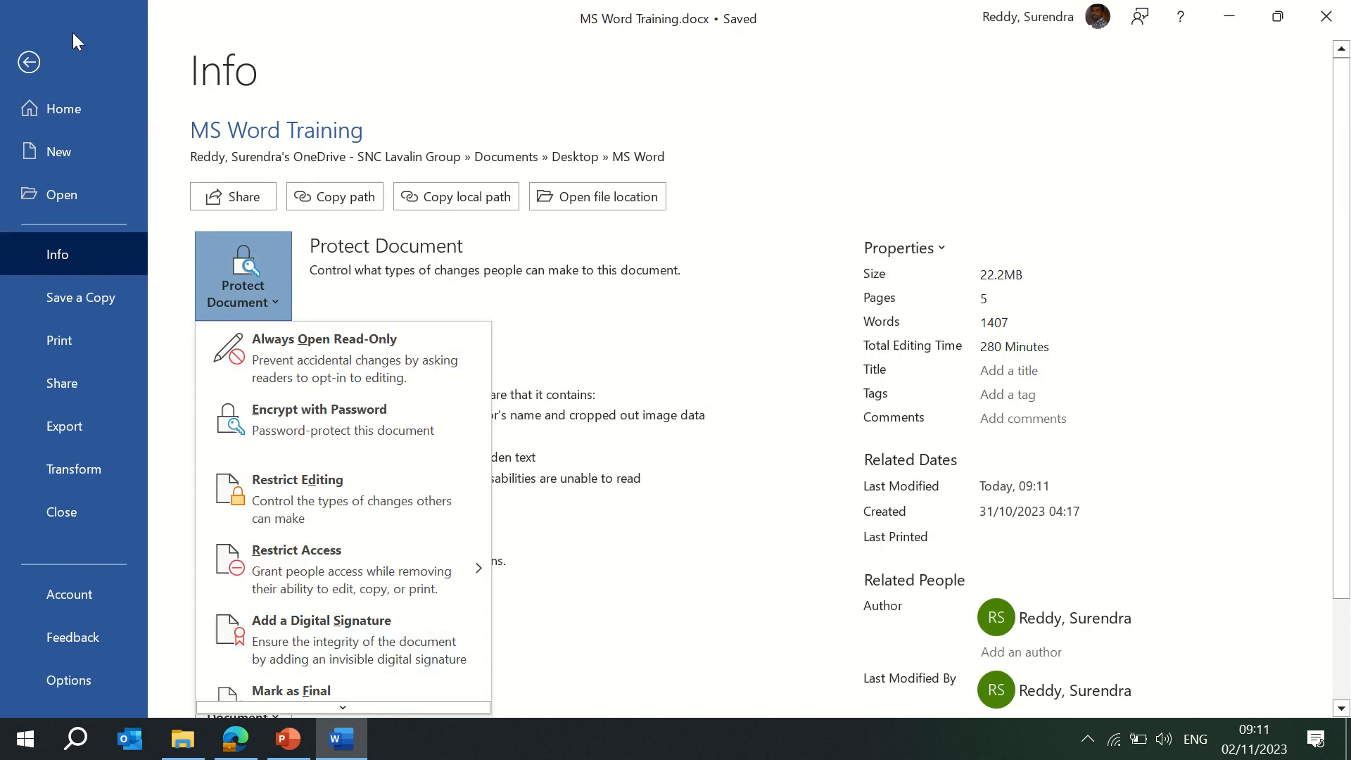
key("Escape")
left_click(29, 62)
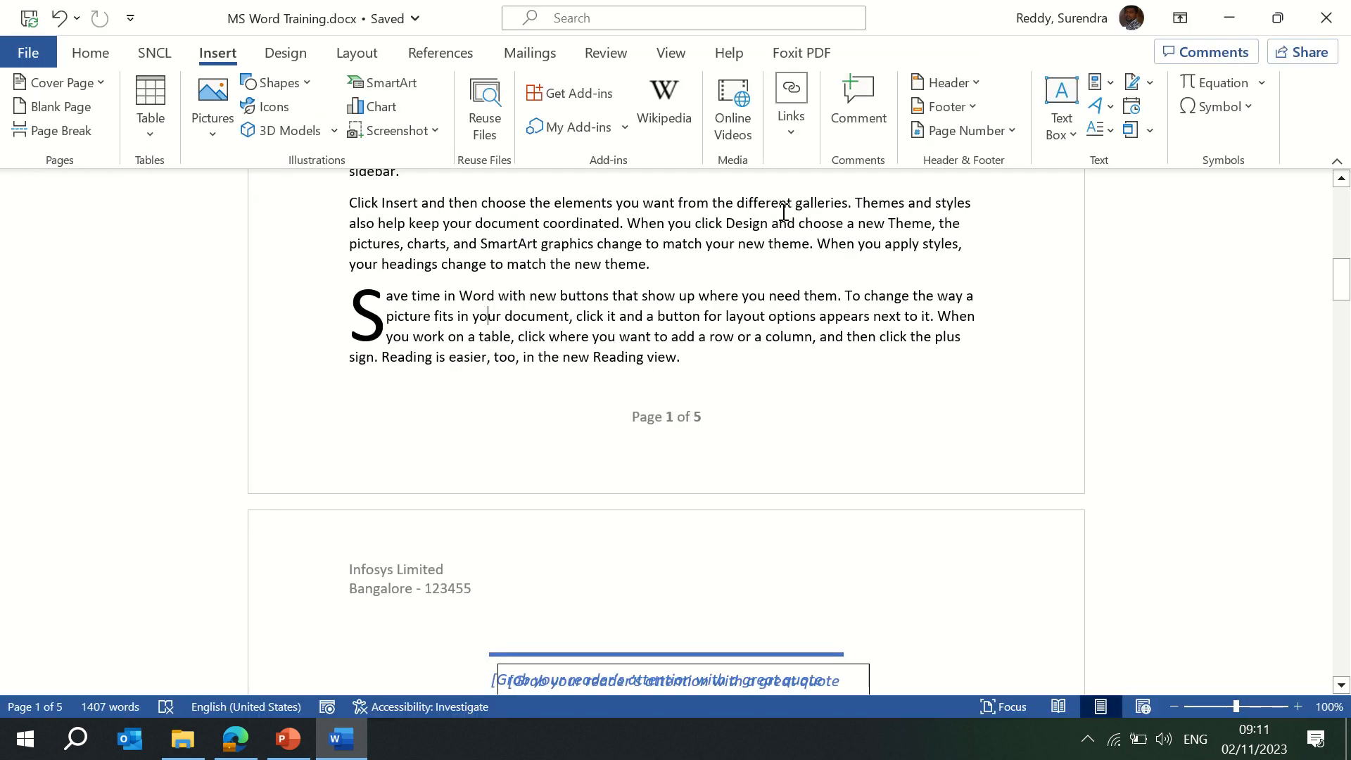
left_click(1150, 86)
left_click(1133, 280)
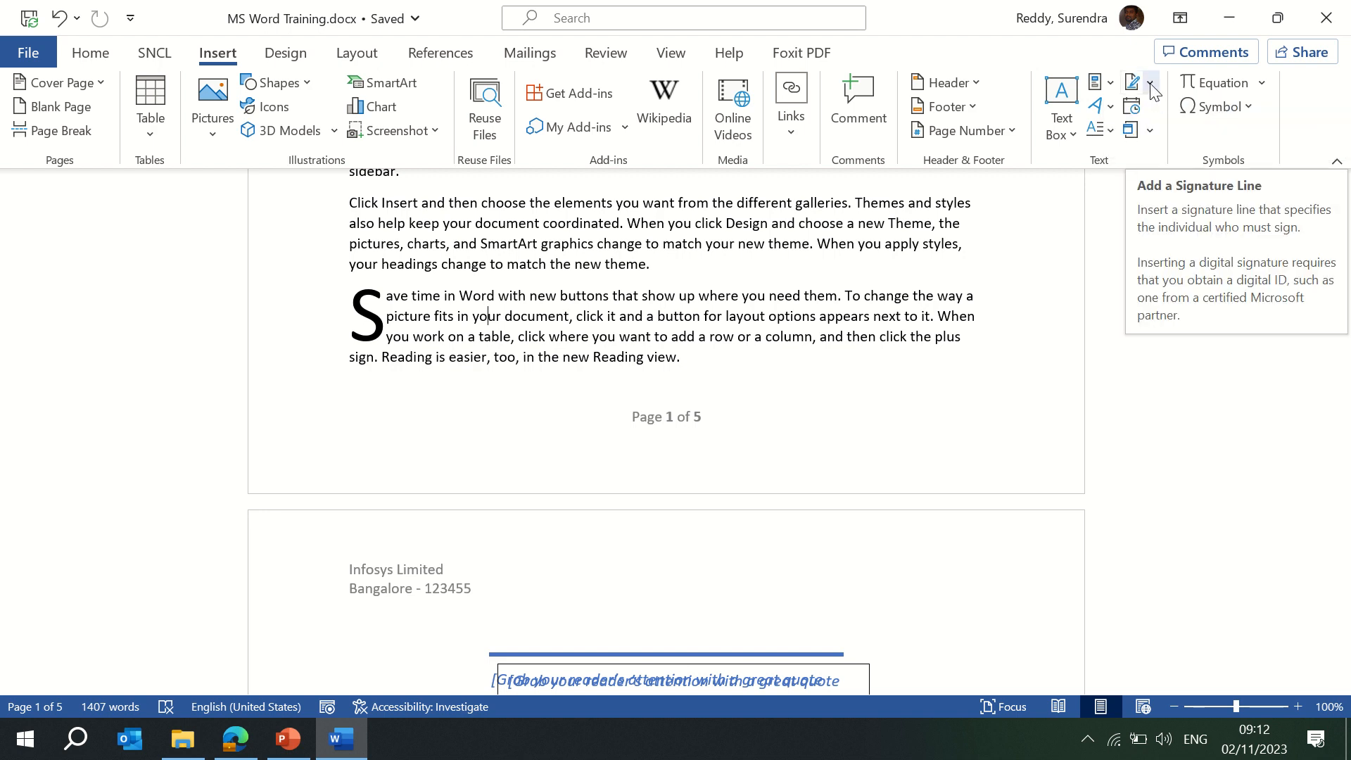
Append the date 'Thursday, November 2, 2023' after 'Reading view.' and select the inserted date.
left_click(710, 365)
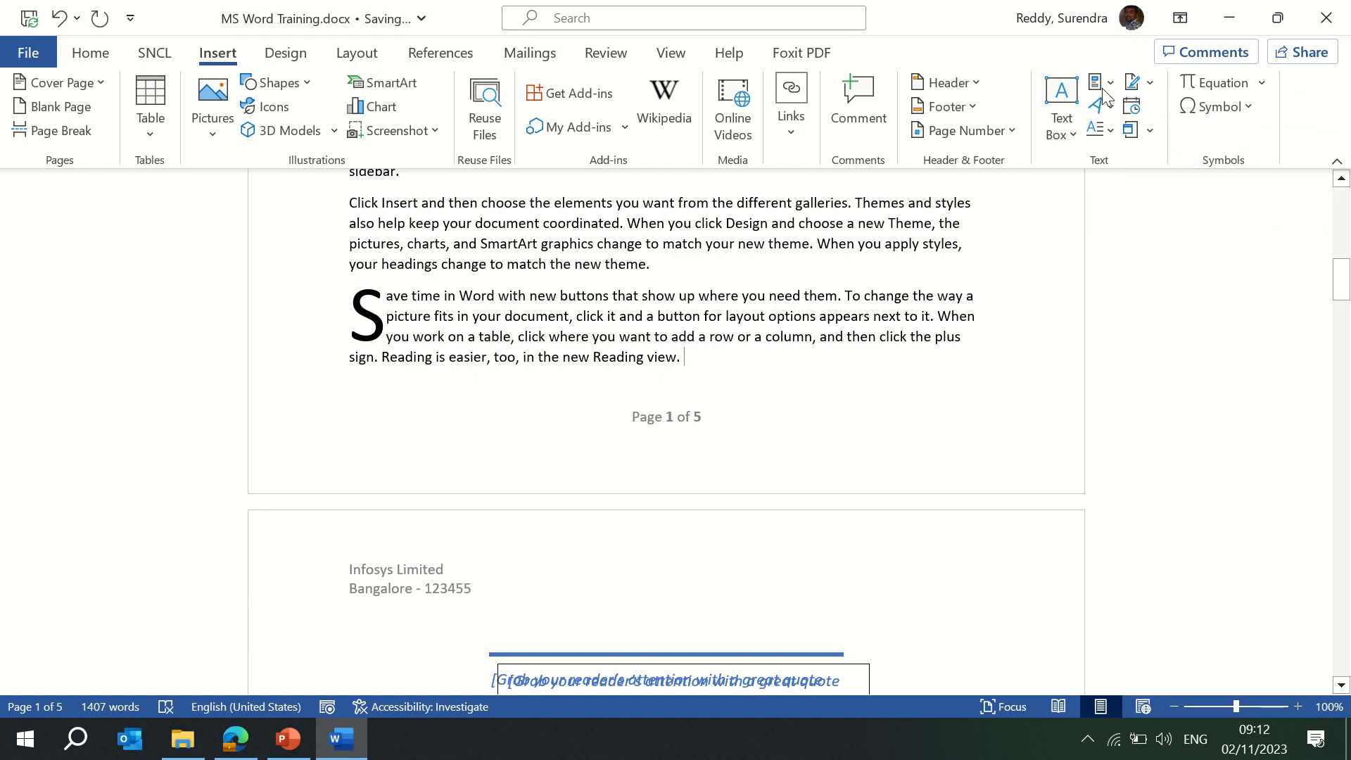
left_click(1131, 106)
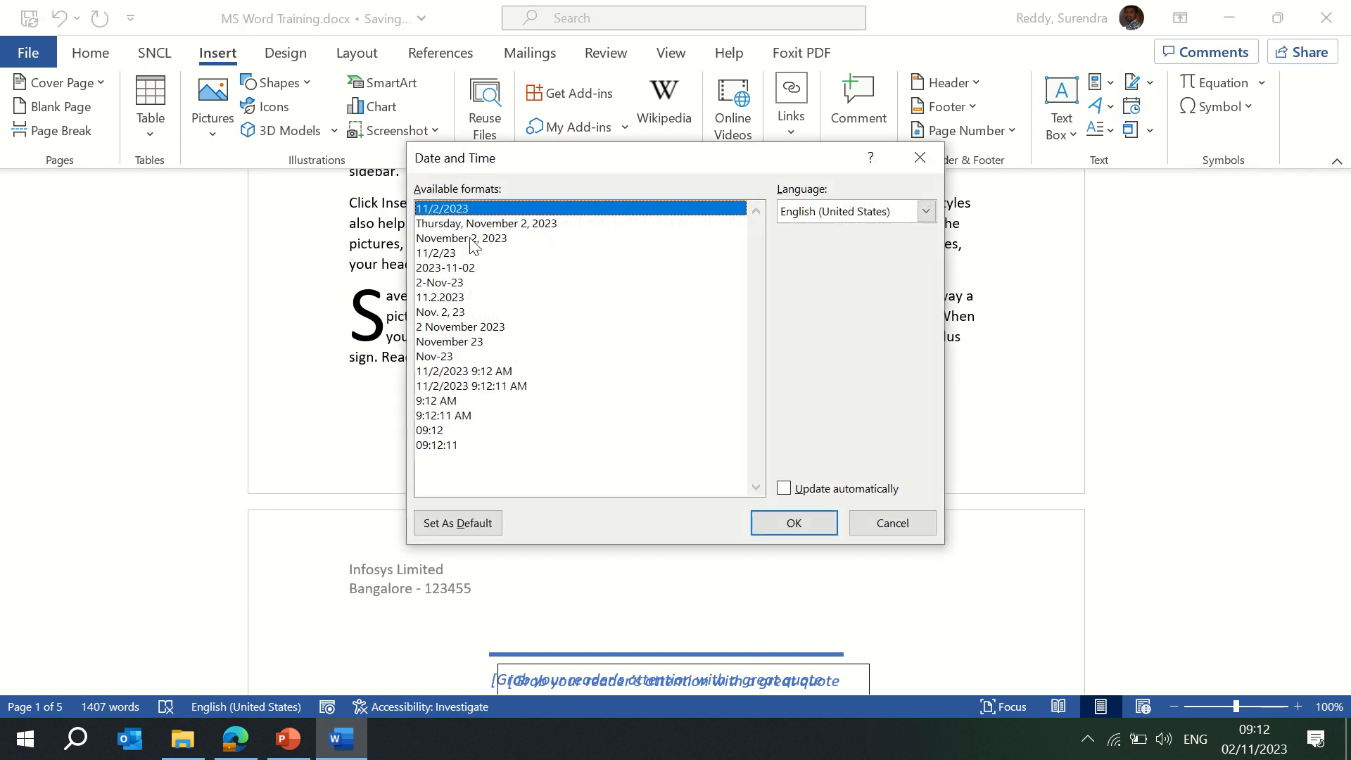
left_click(470, 223)
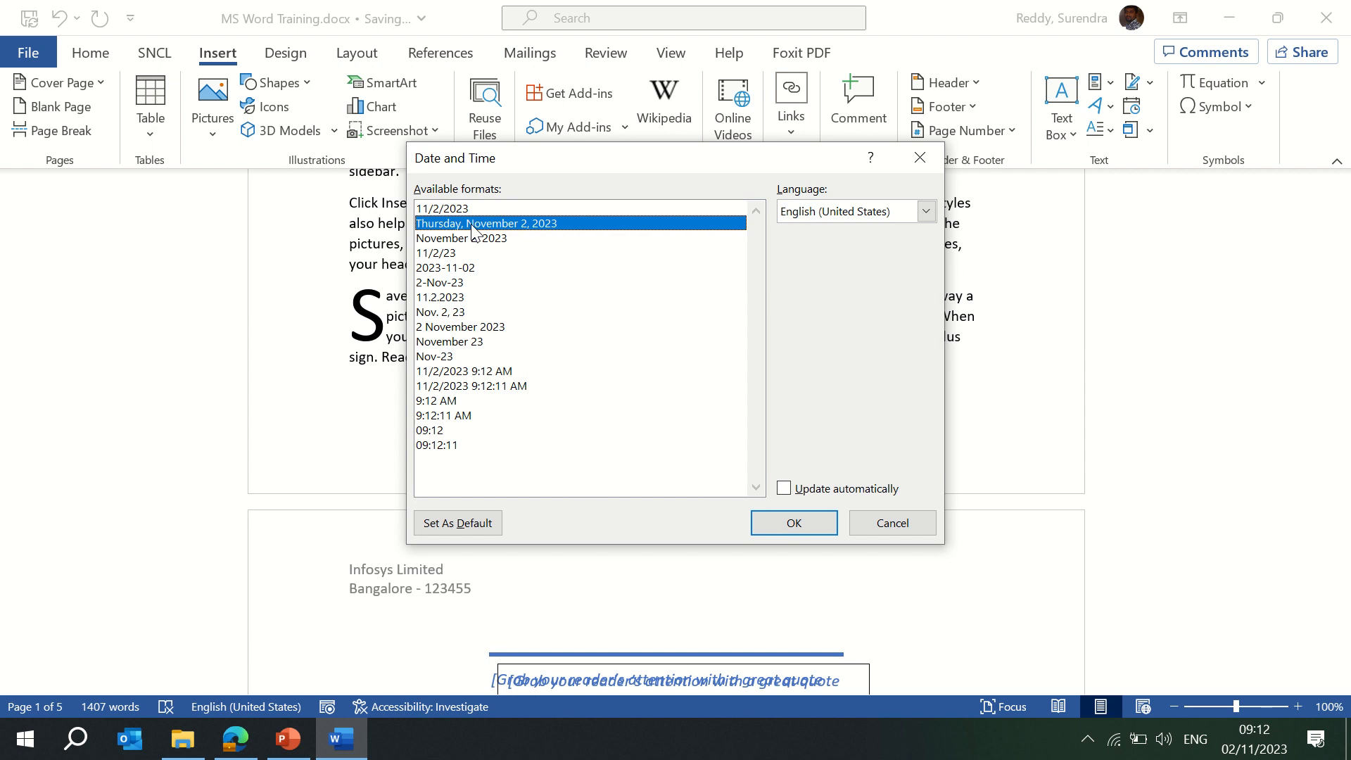
left_click(787, 524)
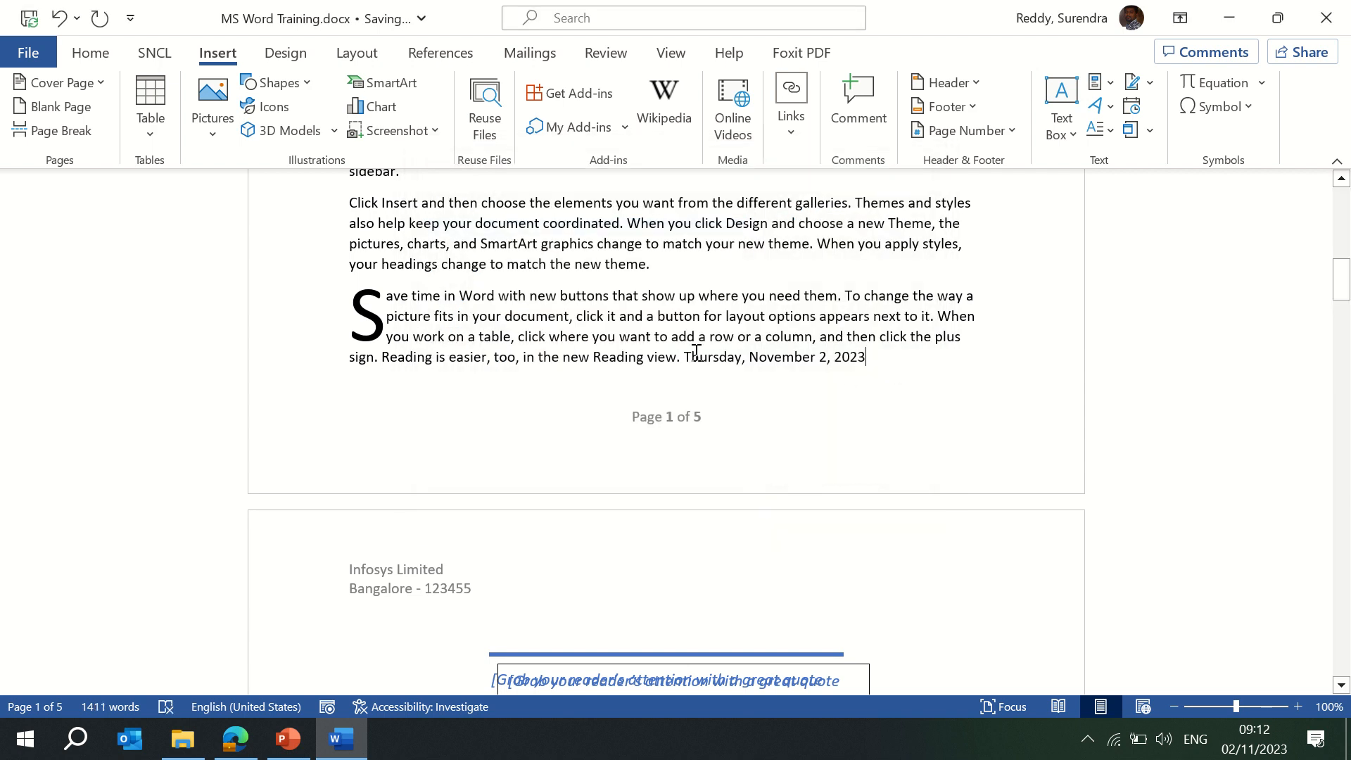
left_click_drag(685, 357, 869, 364)
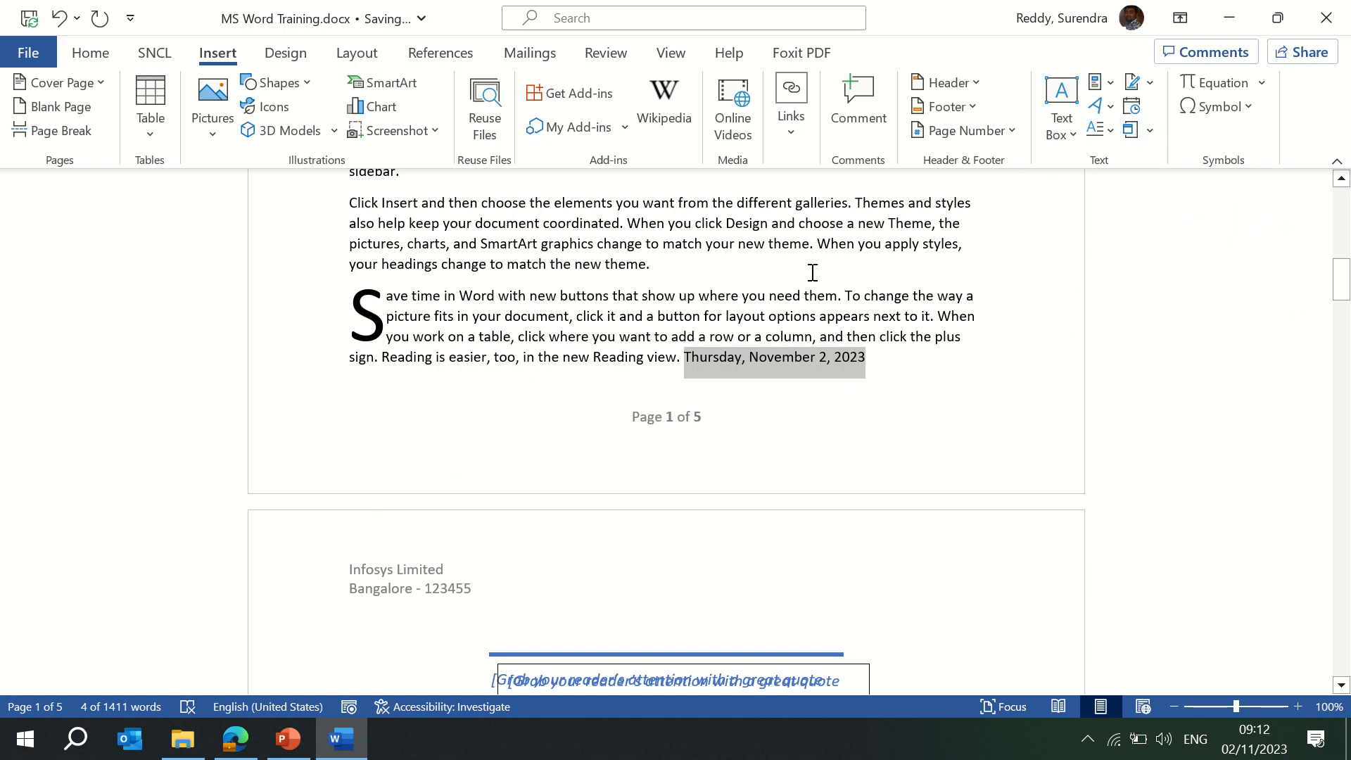
Go to page 5 and add an empty line above the first numbered list item.
key("Page_Down")
key("Page_Down")
key("Page_Down")
key("Page_Down")
key("Page_Down")
key("Page_Down")
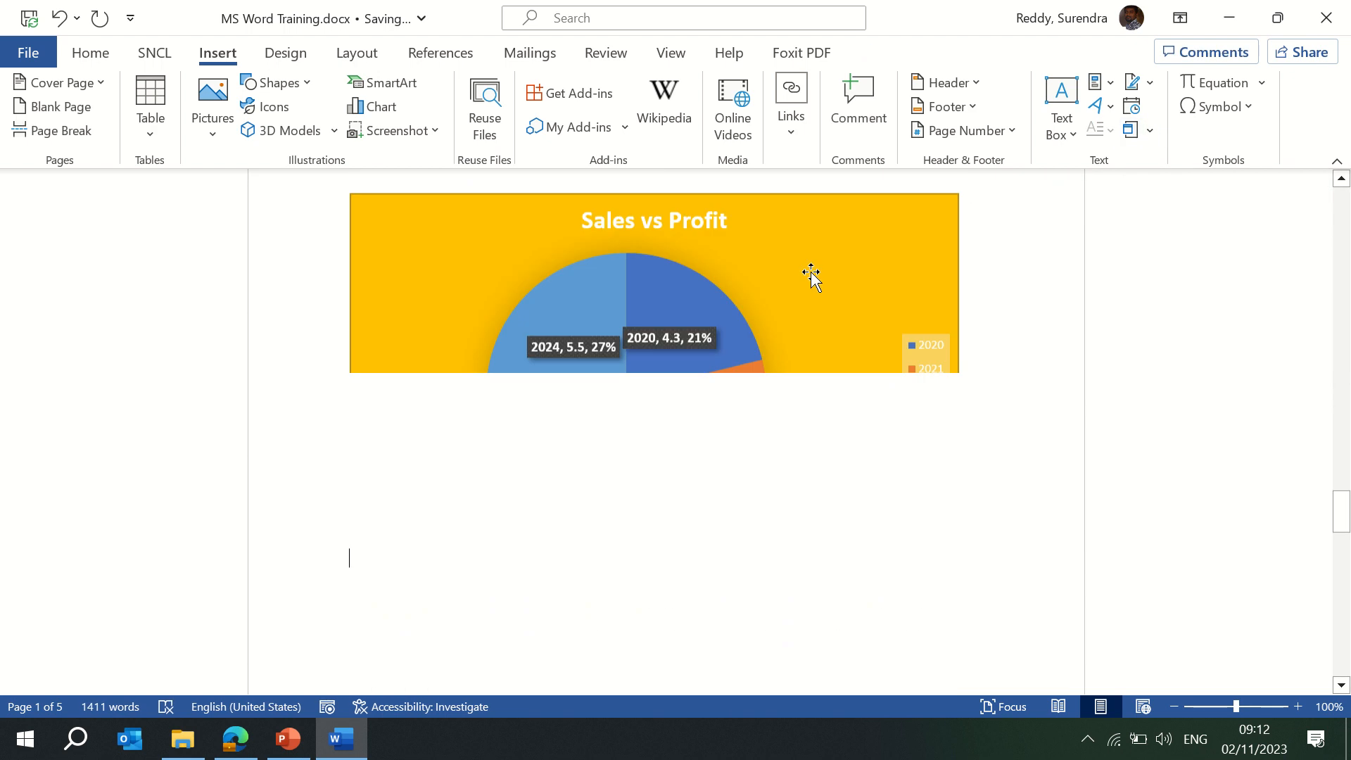
key("Page_Down")
key("Page_Down")
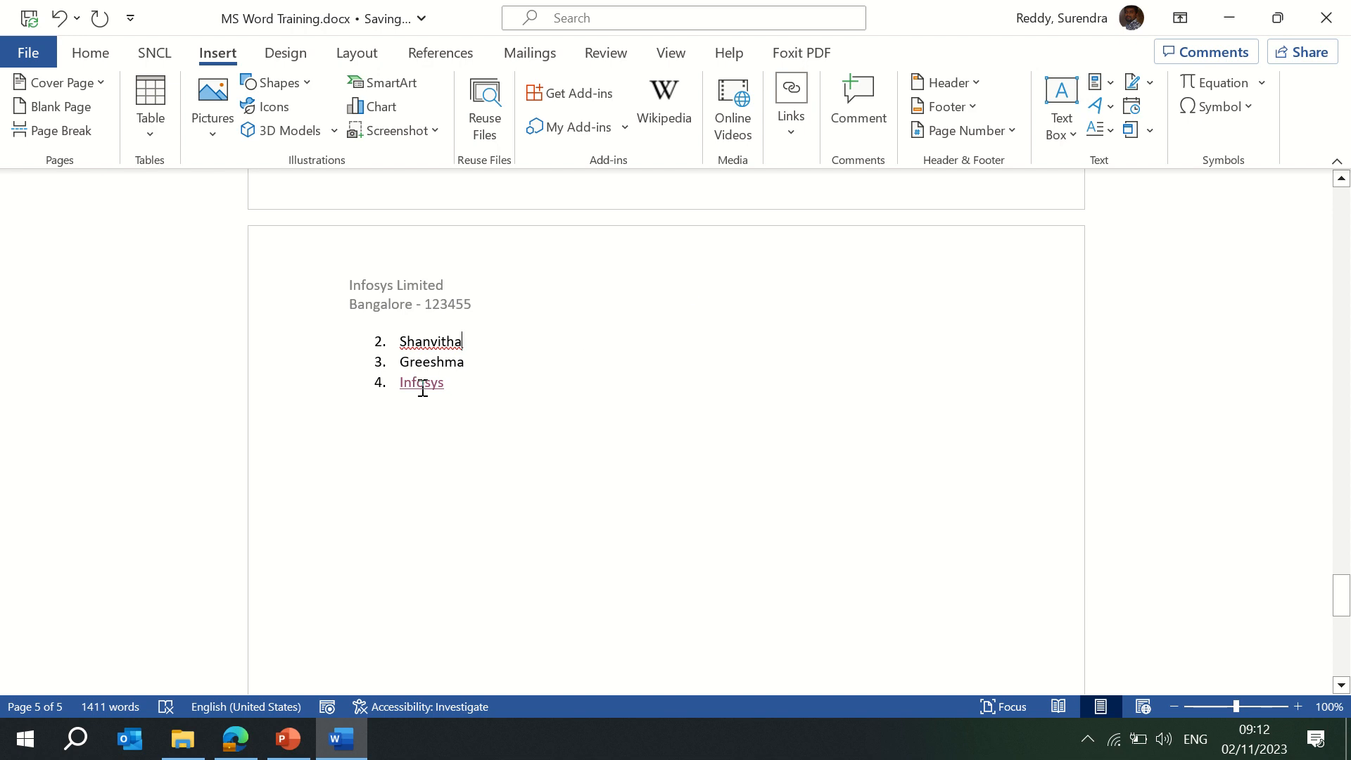
key("Up")
key("Up")
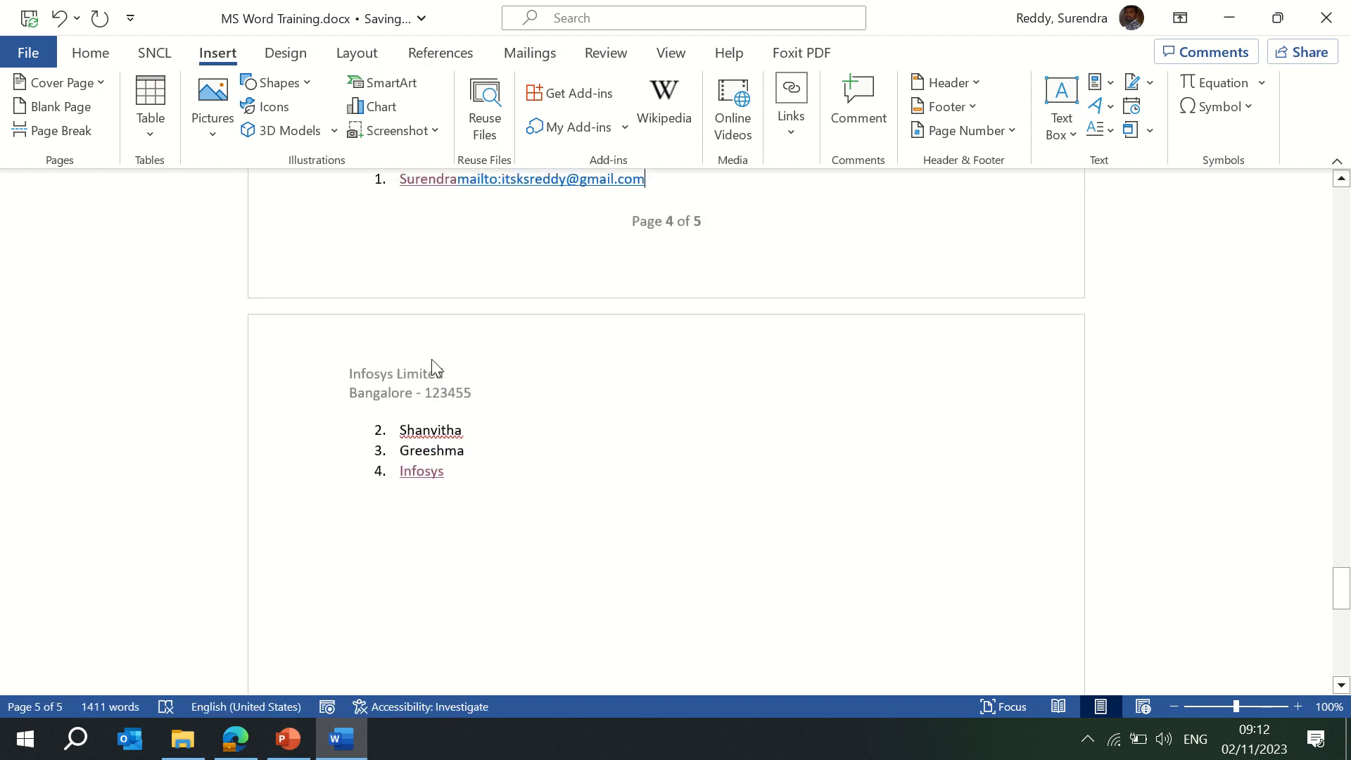
key("Return")
key("Down")
key("Down")
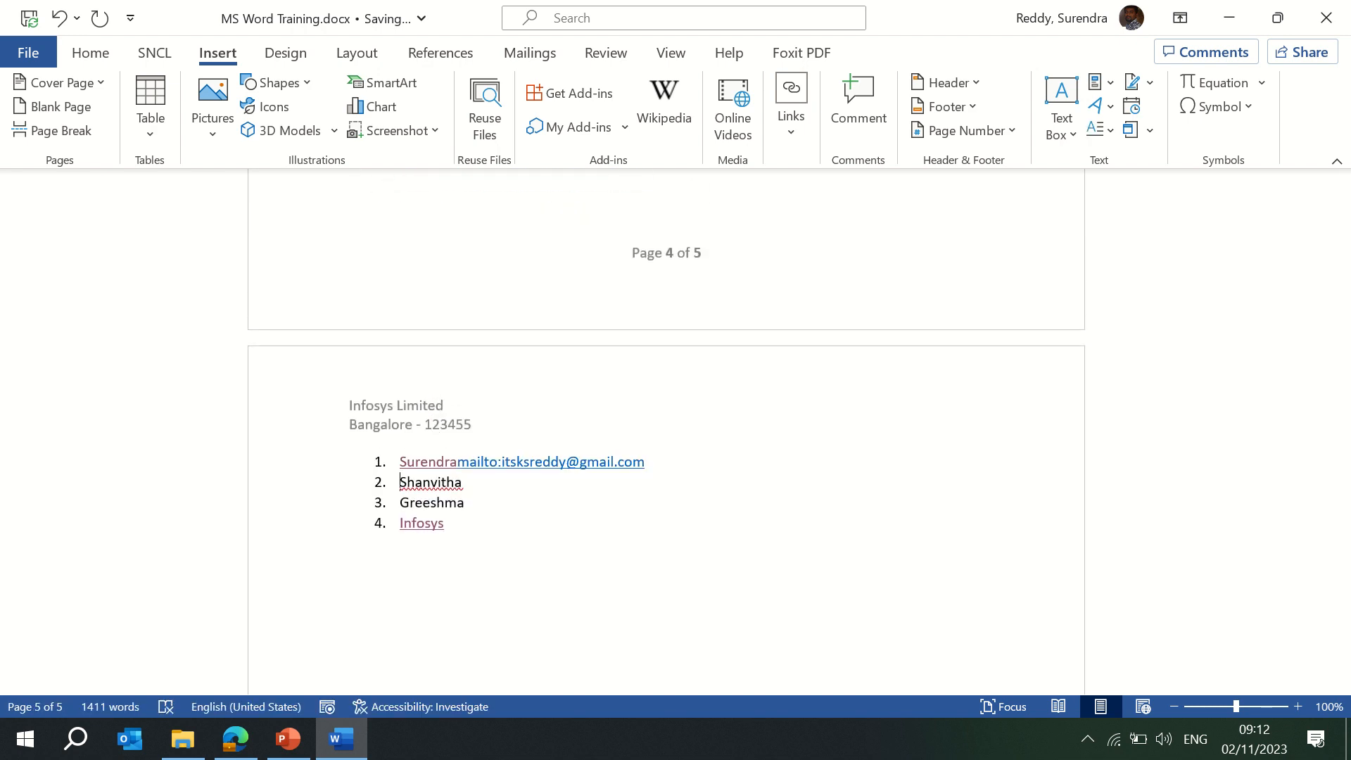
left_click(668, 463)
Embed email.pdf from file as a linked object displayed as an icon.
left_click(1150, 129)
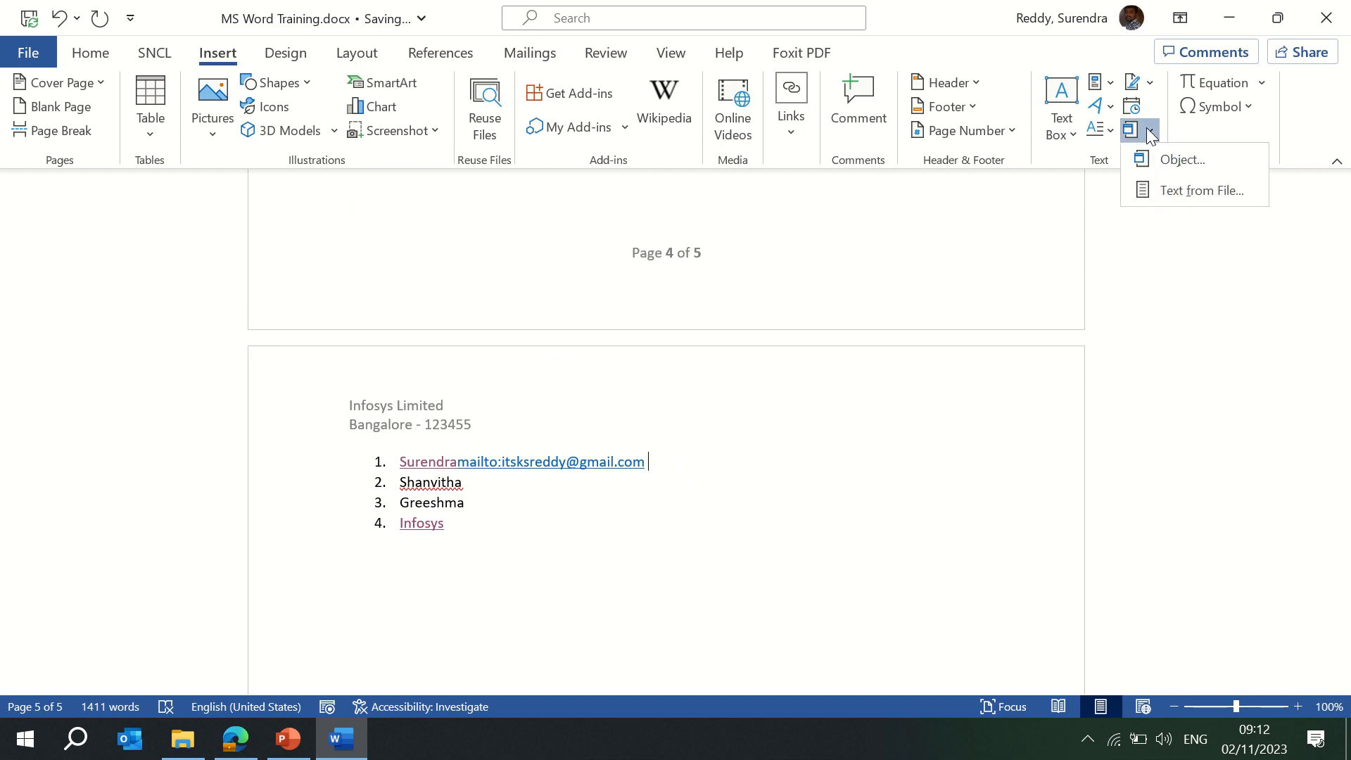
left_click(1164, 154)
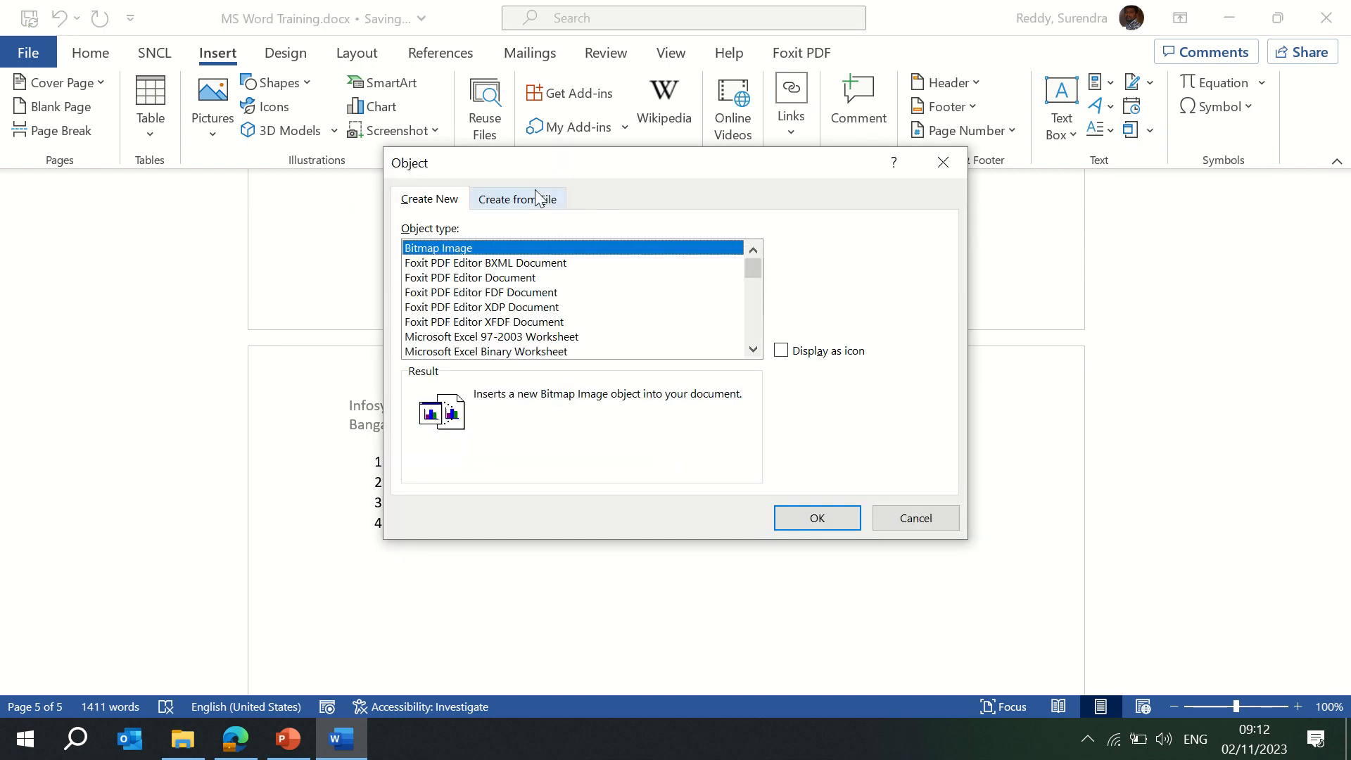
left_click(525, 199)
left_click(803, 246)
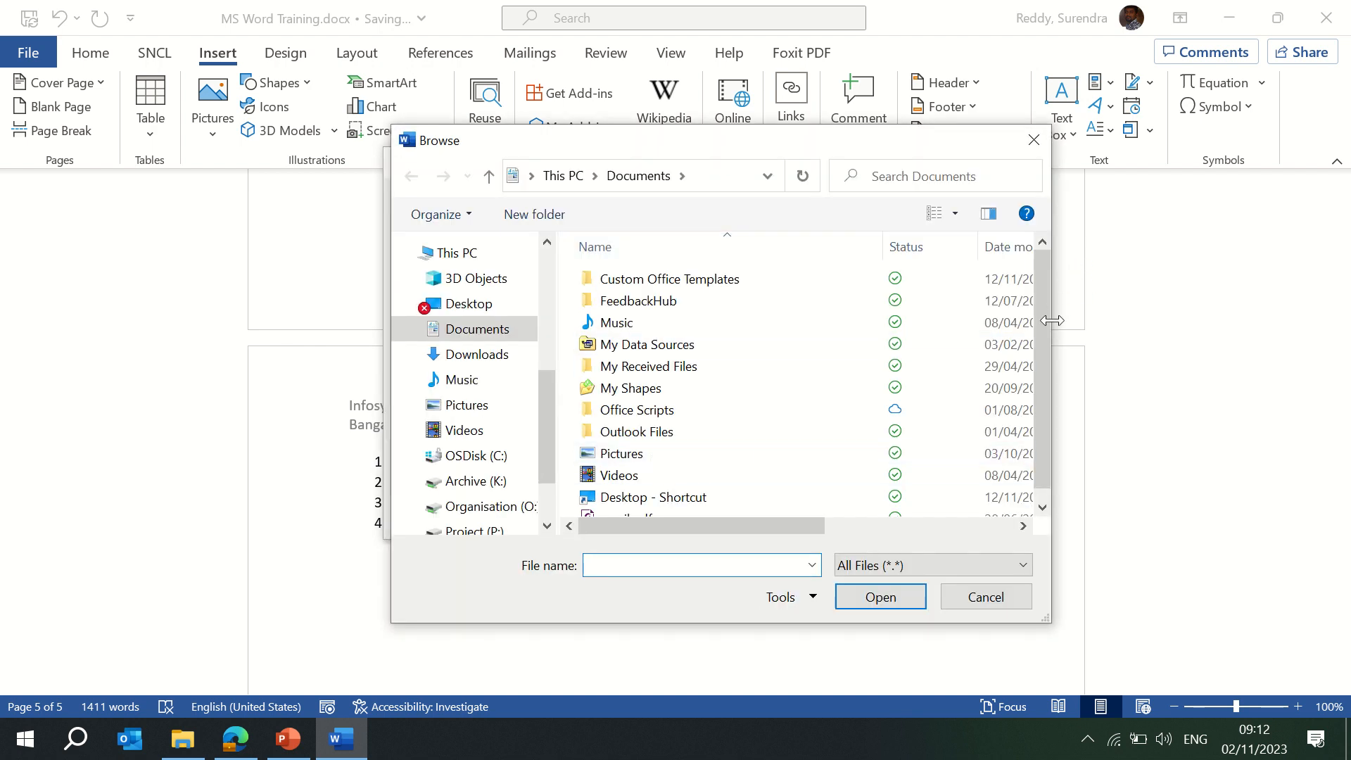
left_click_drag(1039, 429, 1040, 440)
left_click(623, 505)
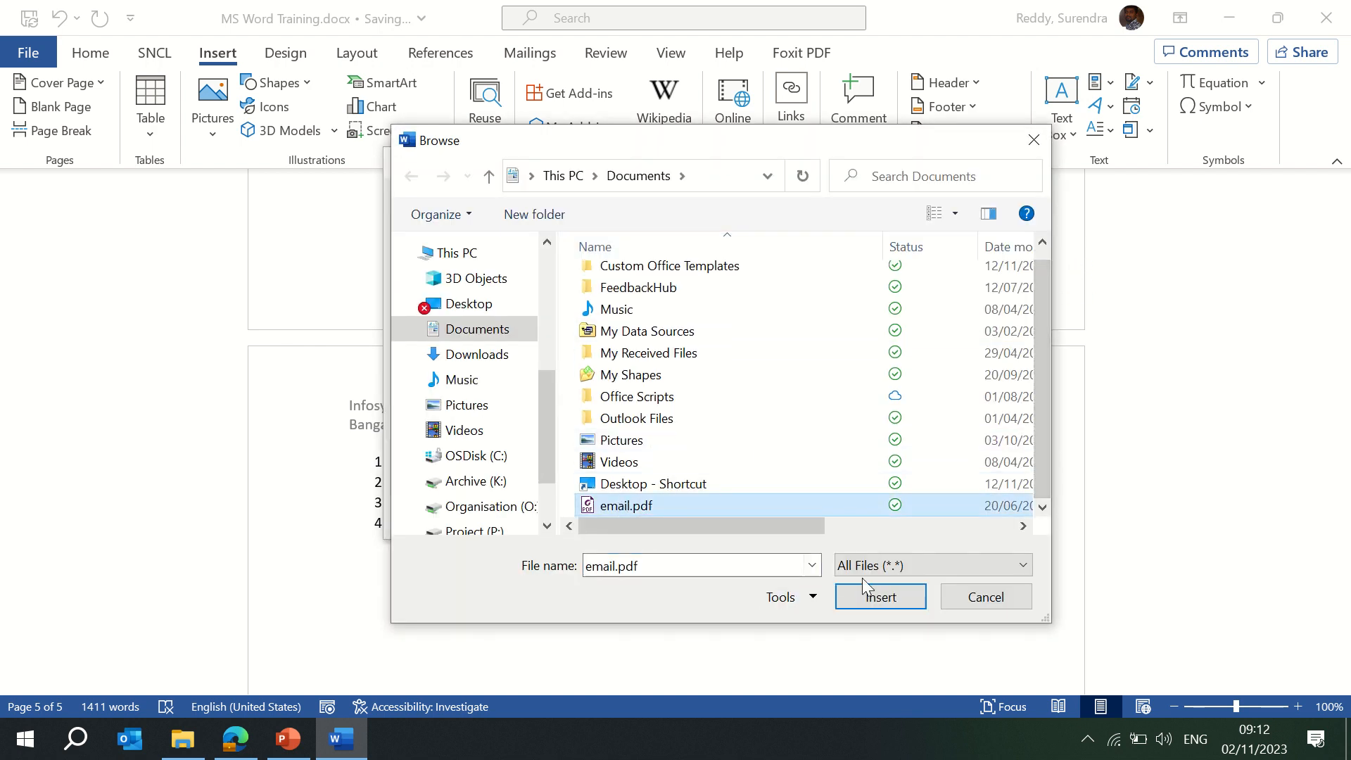
left_click(878, 598)
left_click(780, 329)
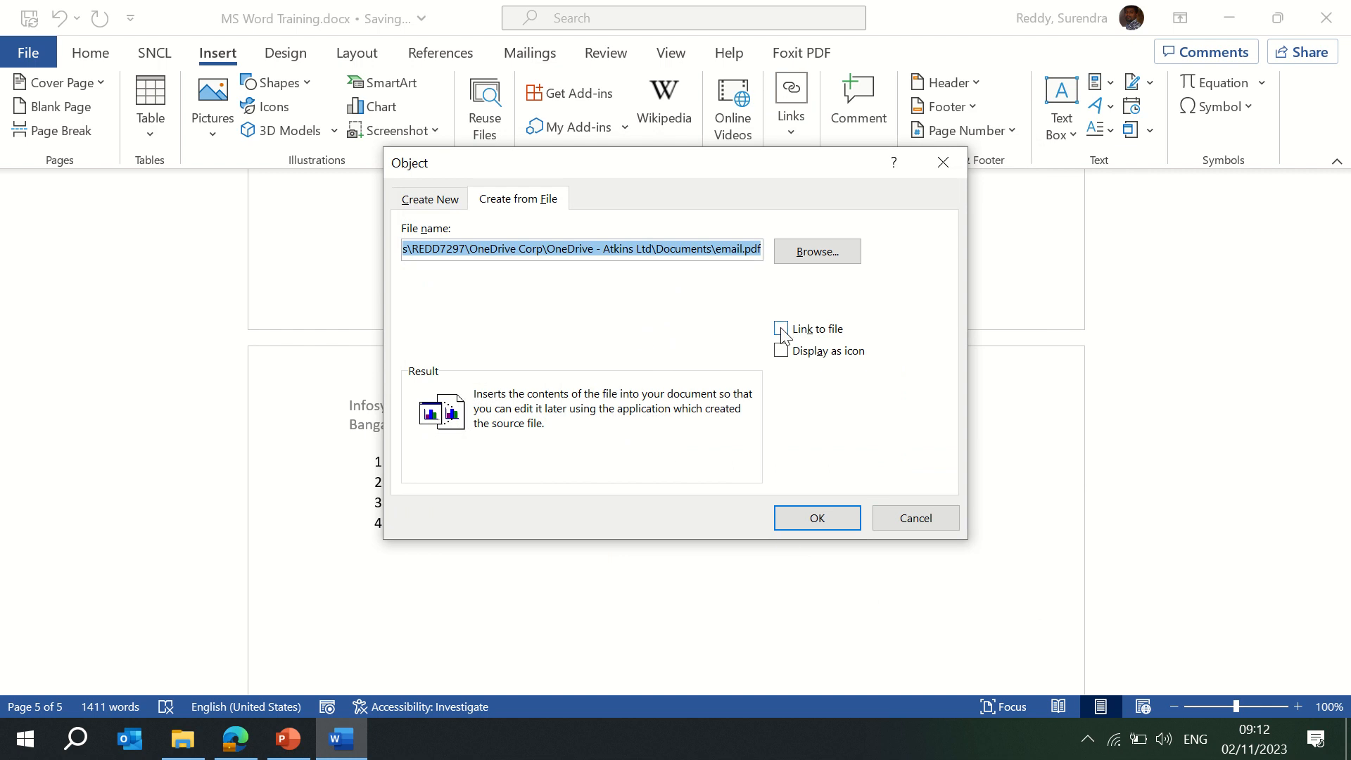
left_click(780, 351)
left_click(814, 519)
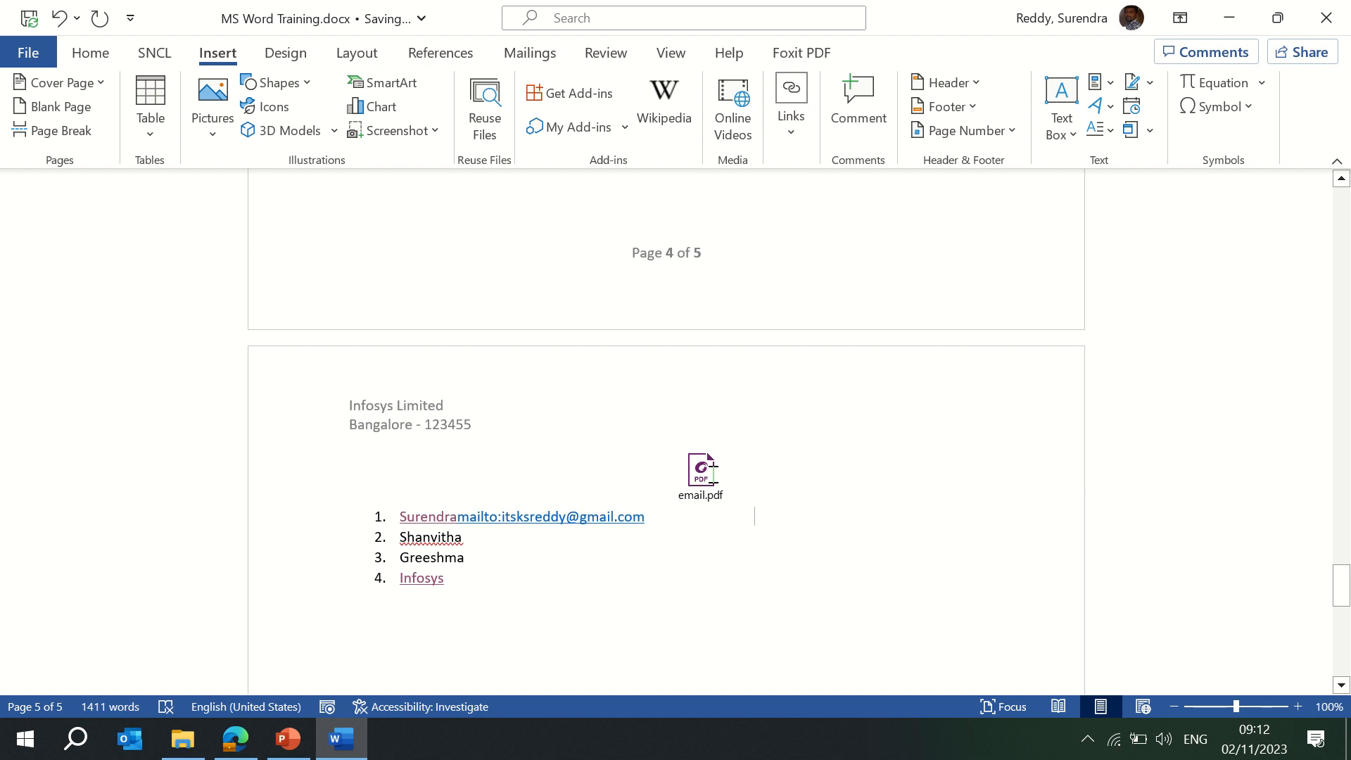
Add a smiley symbol after the first list item.
left_click(1258, 89)
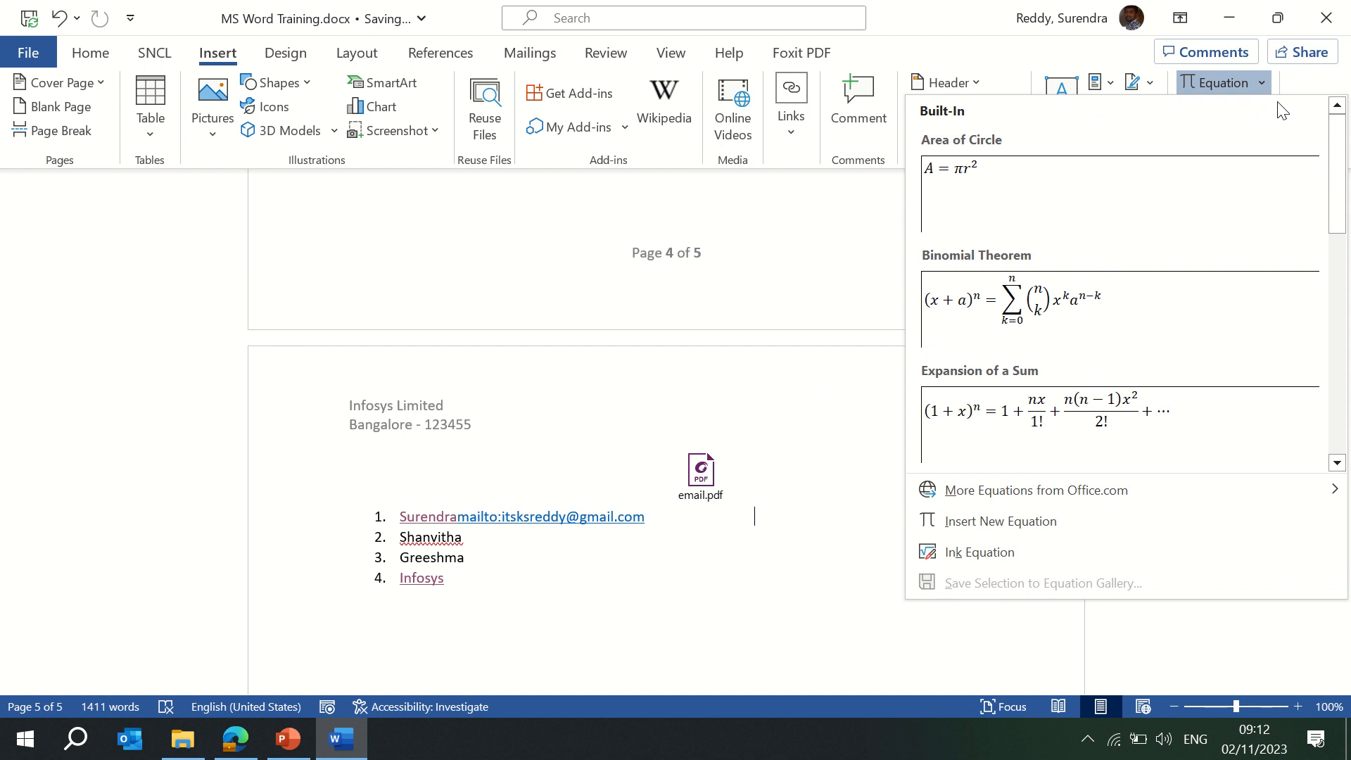
left_click(1259, 83)
left_click(1249, 108)
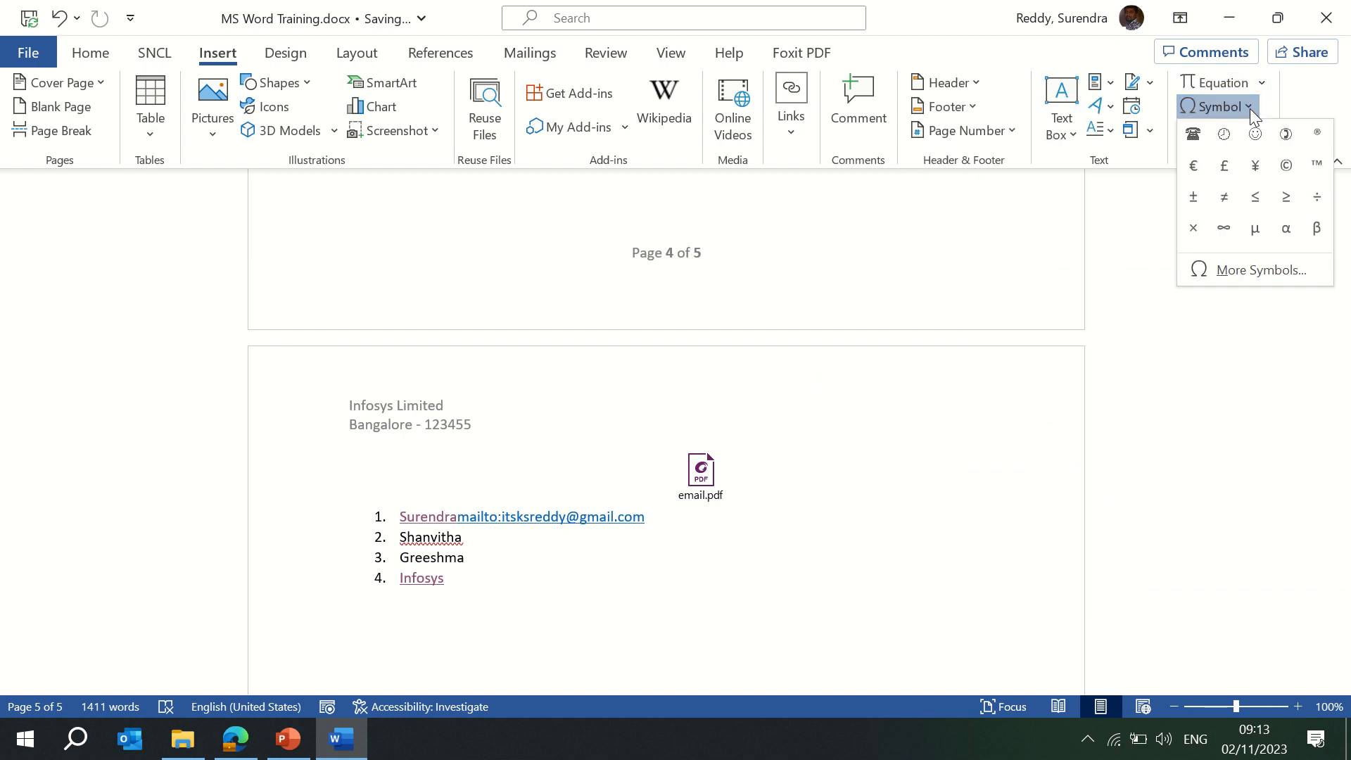
left_click(1255, 138)
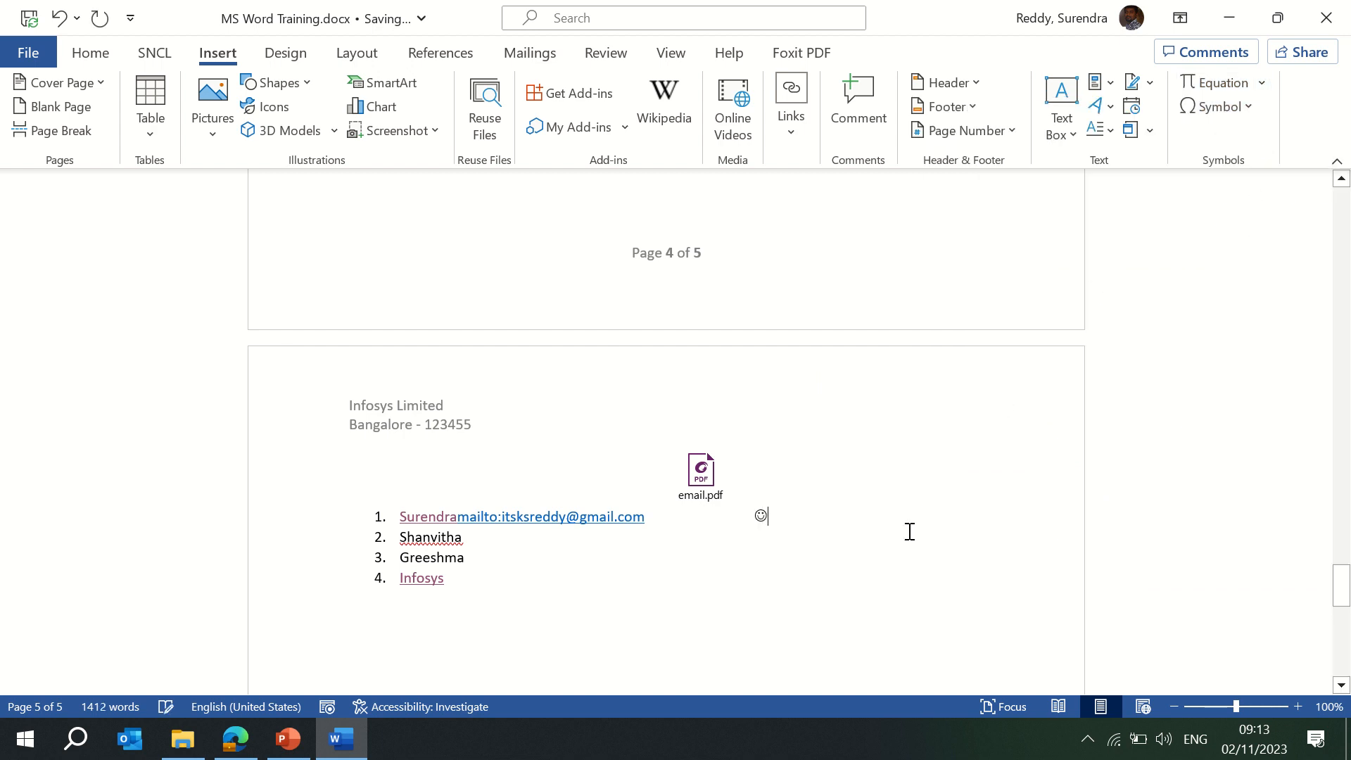
Create a fifth list item holding a circled 2 and a Wingdings telephone symbol.
left_click(574, 569)
key("Return")
left_click(1245, 107)
left_click(1289, 145)
left_click(1249, 106)
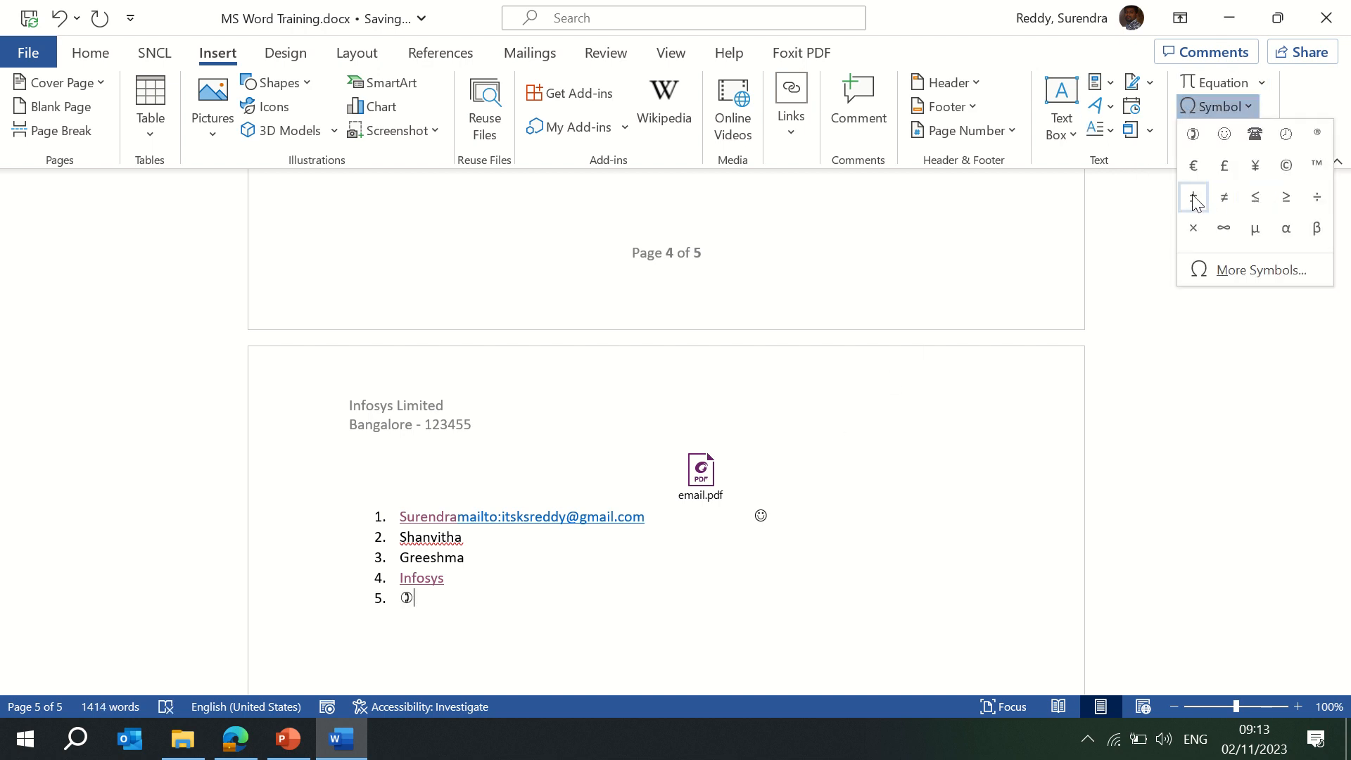
left_click(1251, 272)
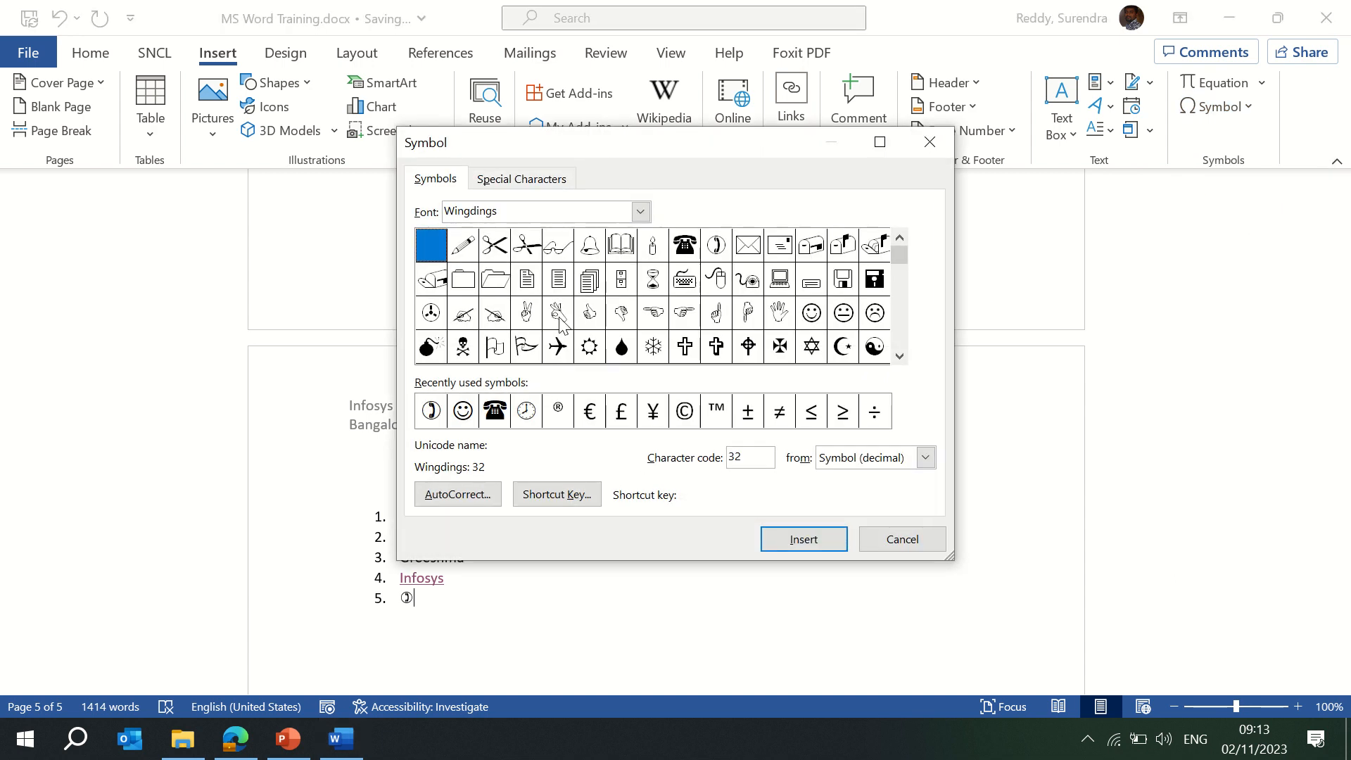
left_click(684, 243)
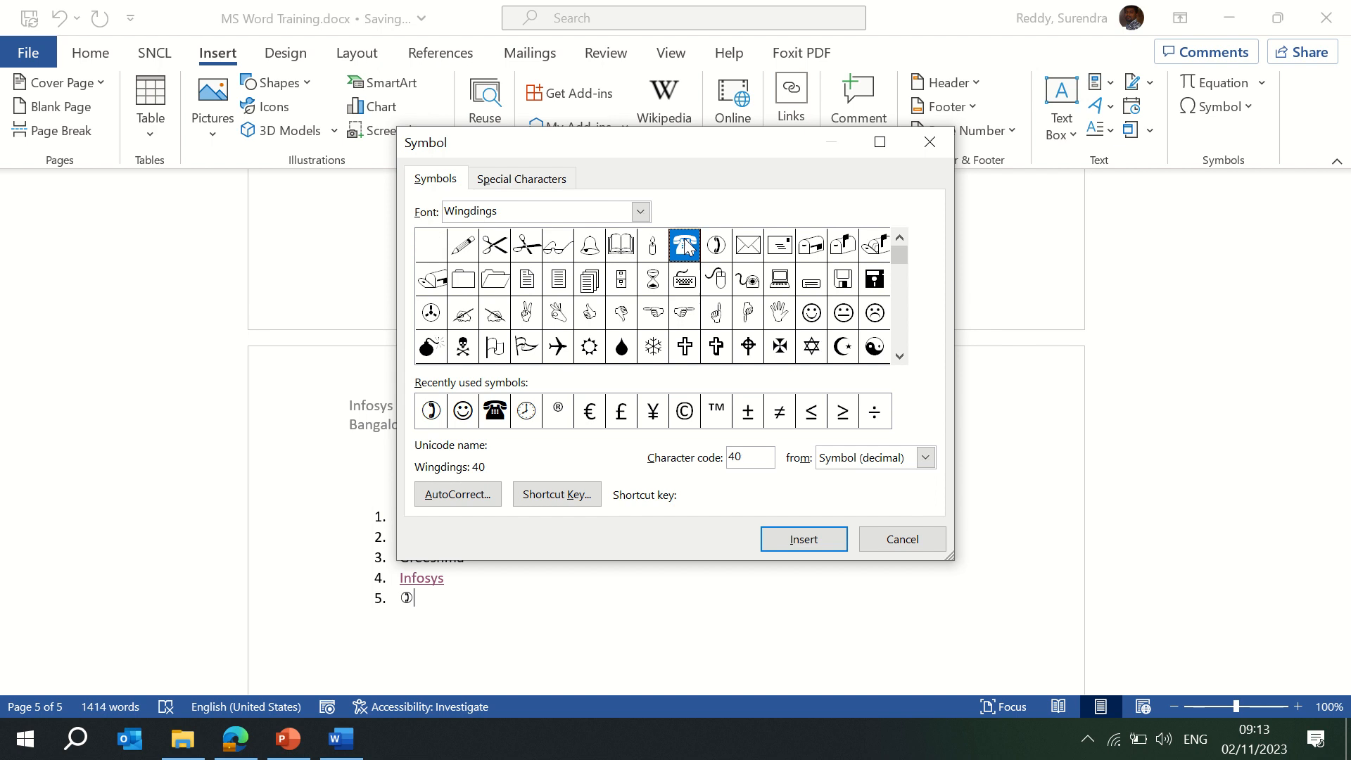
left_click(801, 540)
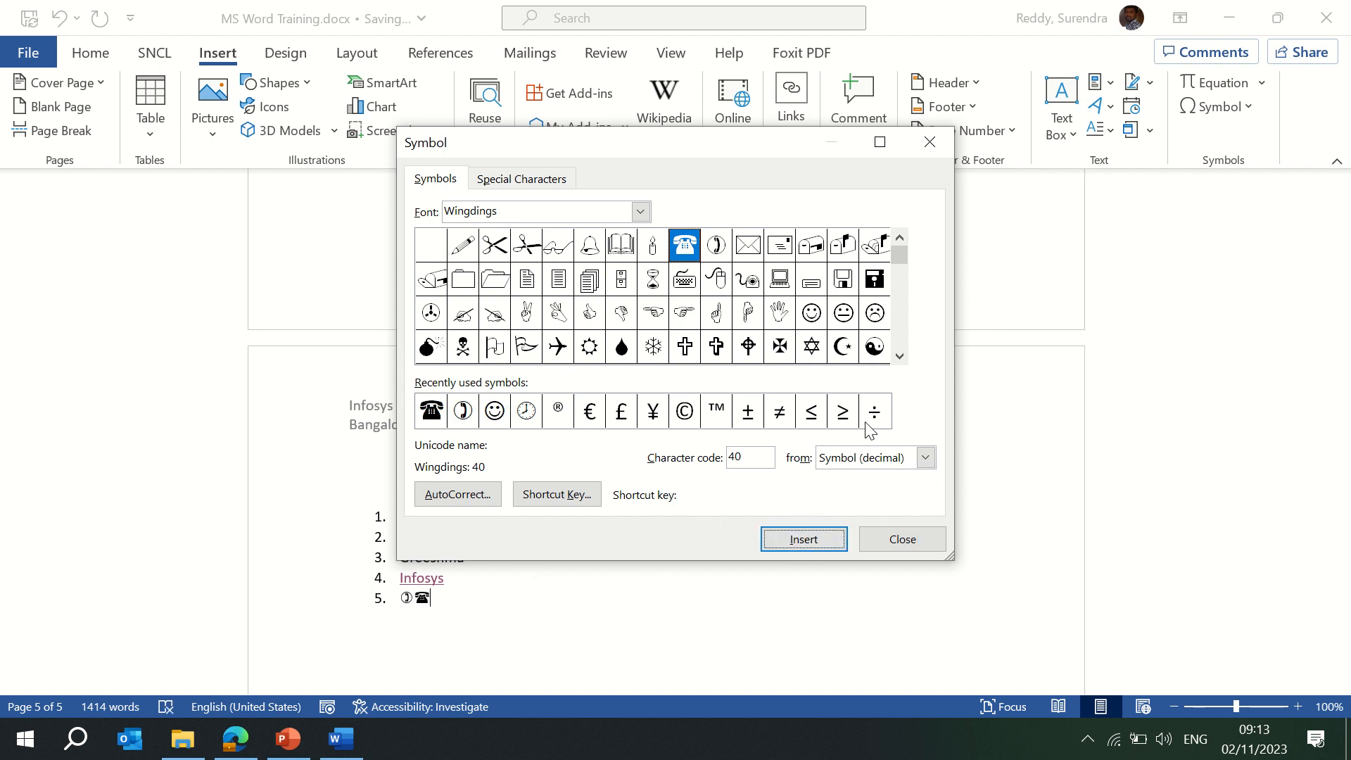
left_click(902, 540)
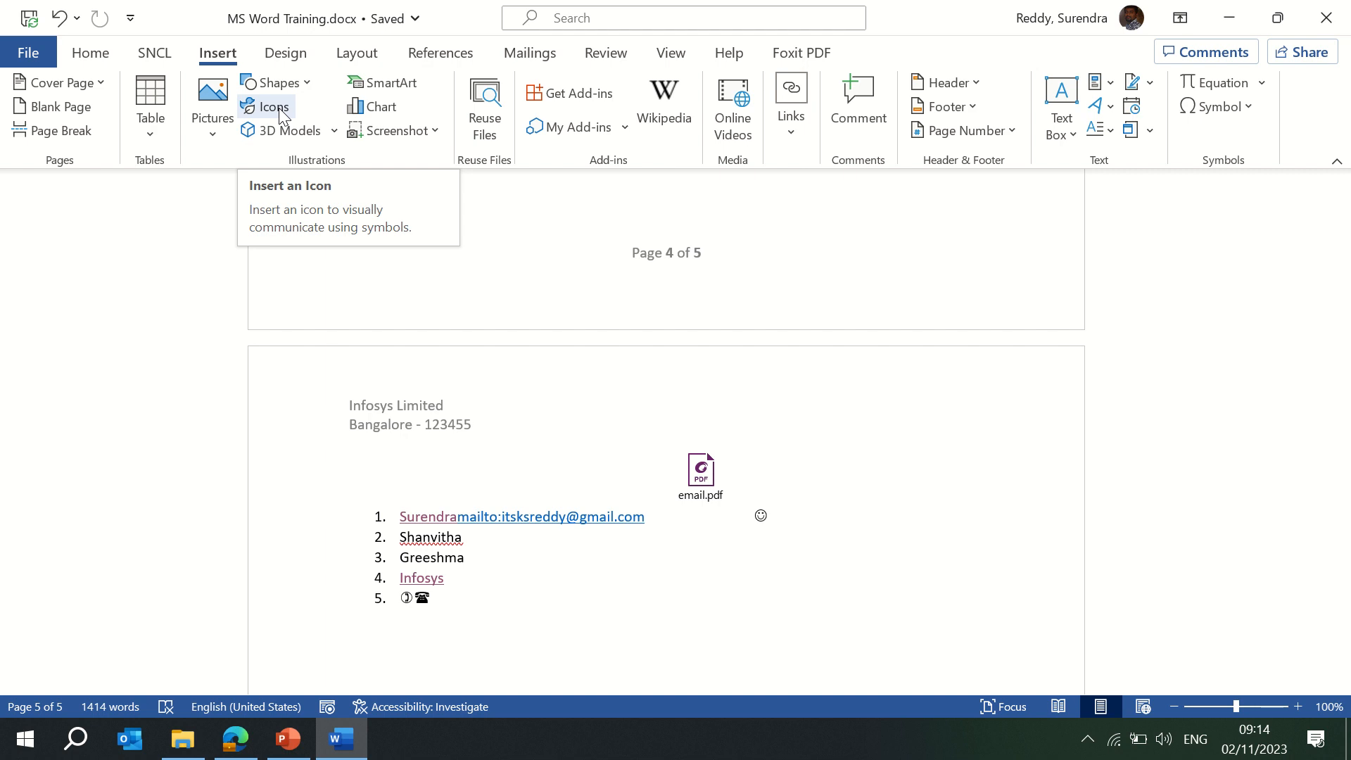
Insert a Basic Block List SmartArt of five [Text] blocks, then go back to the Insert ribbon.
left_click(408, 91)
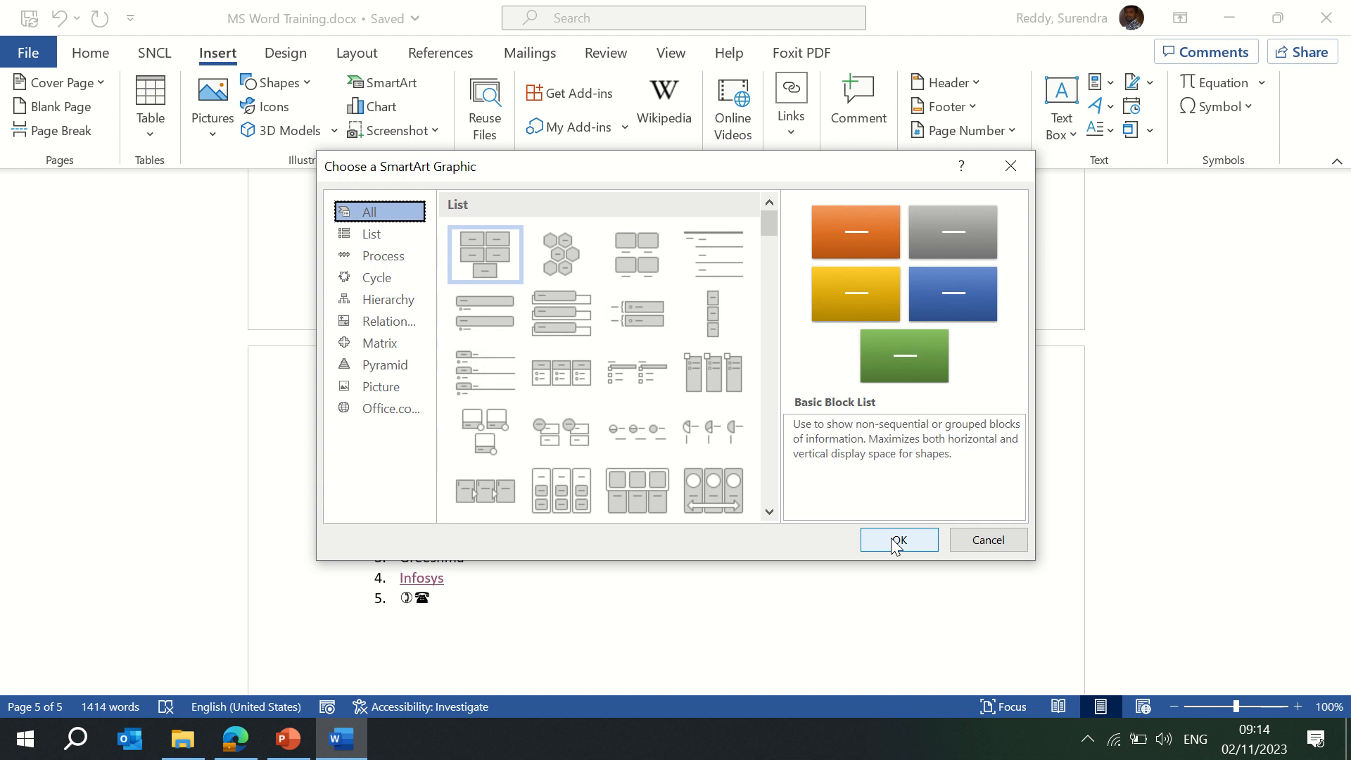
left_click(895, 539)
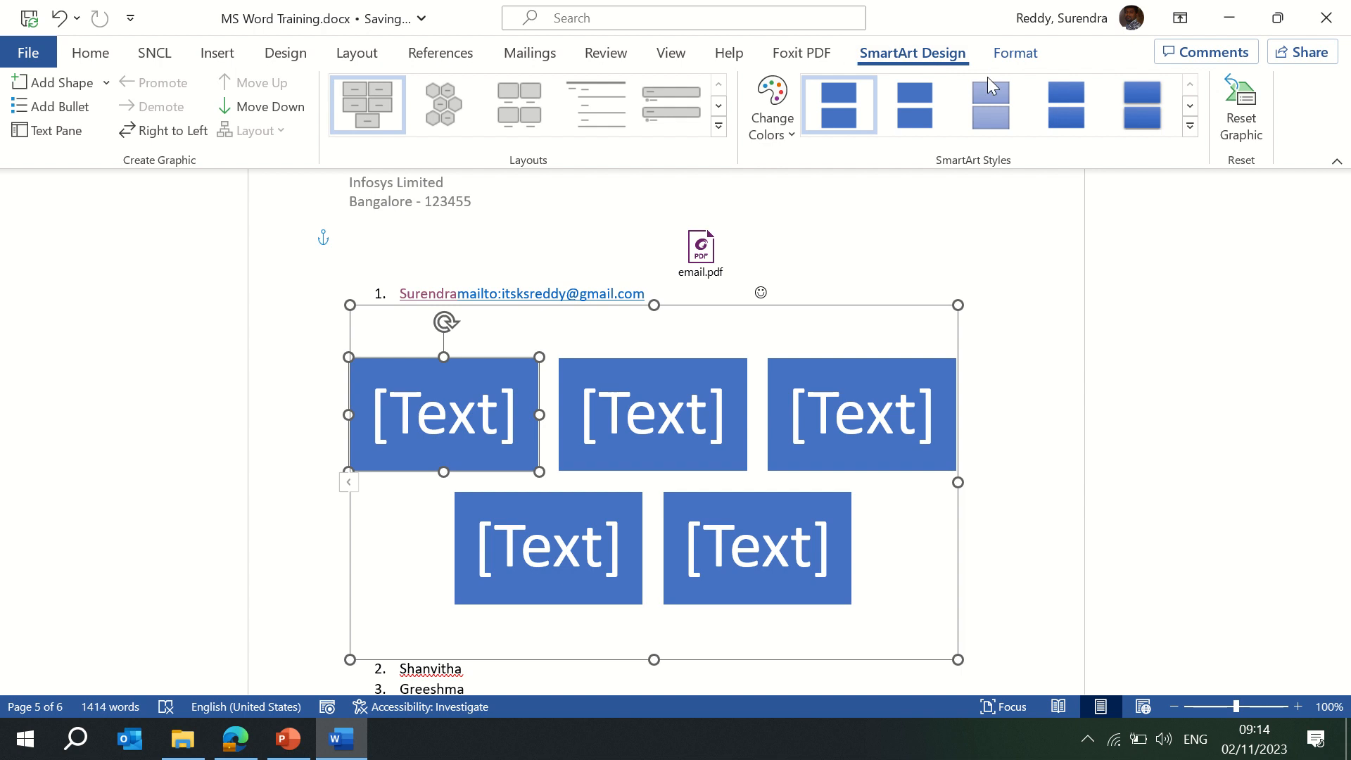
left_click(217, 55)
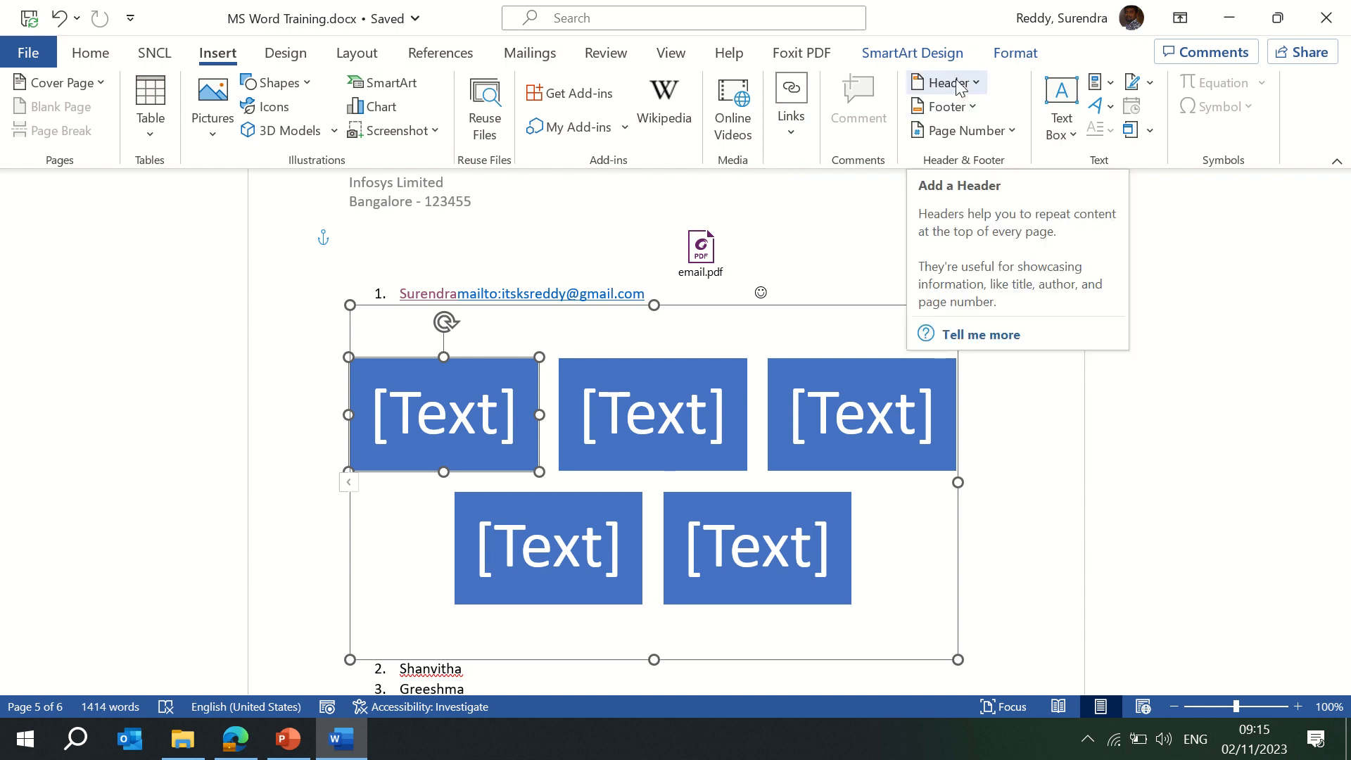
left_click(1074, 133)
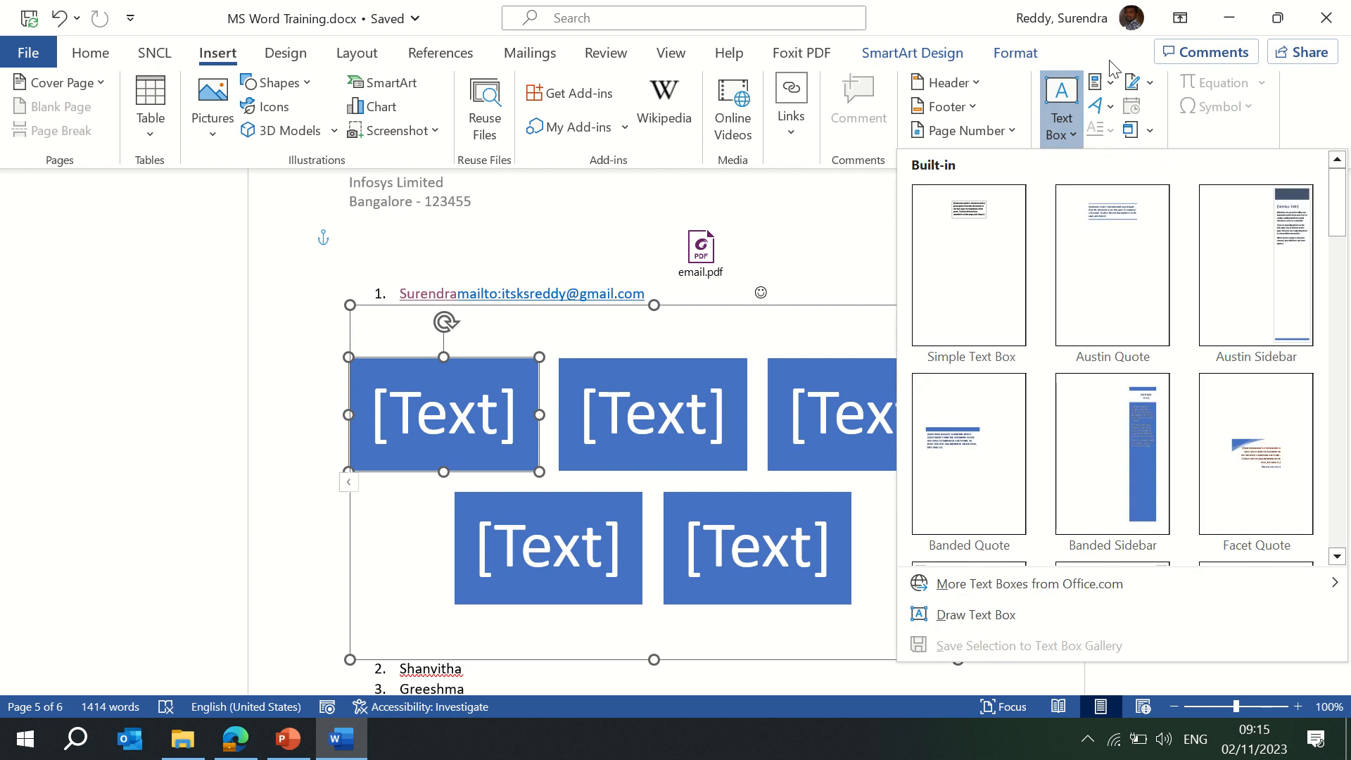
left_click(818, 233)
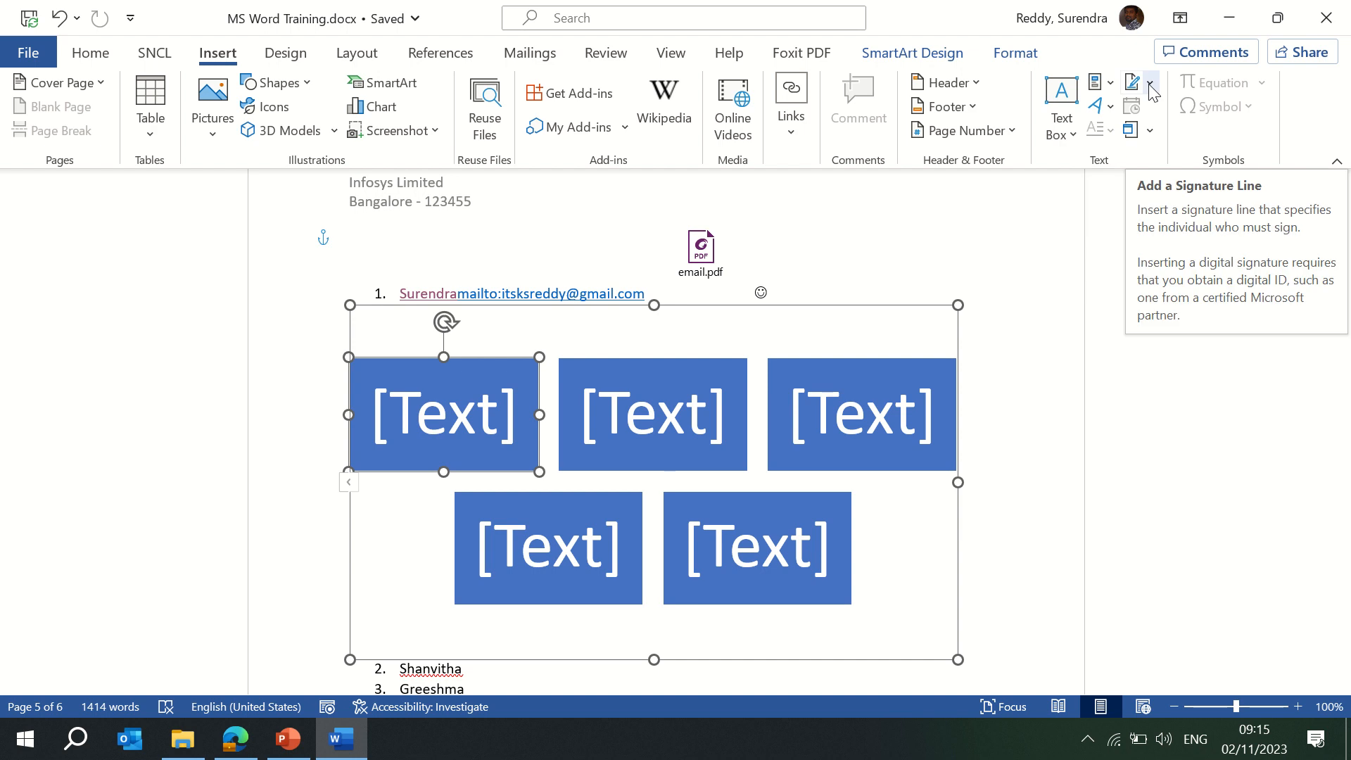
left_click(1129, 130)
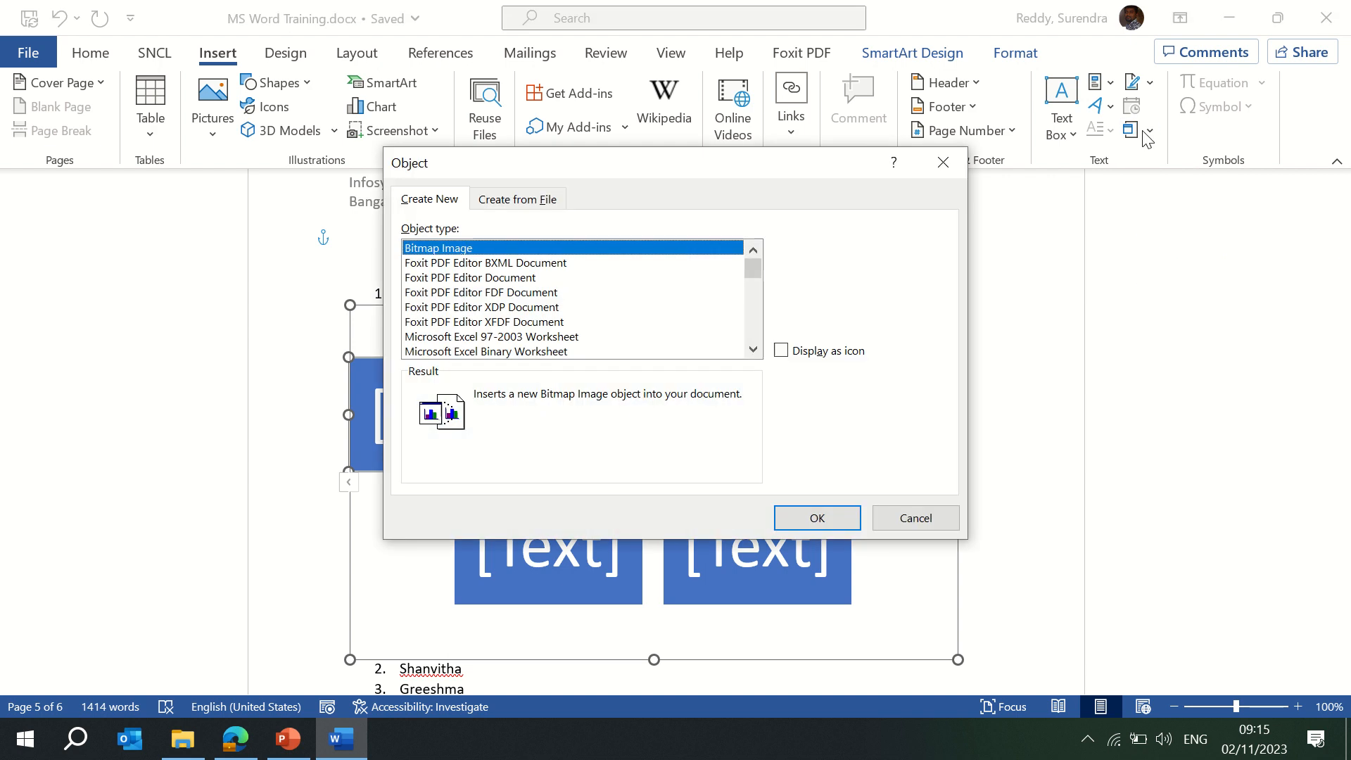
left_click(943, 163)
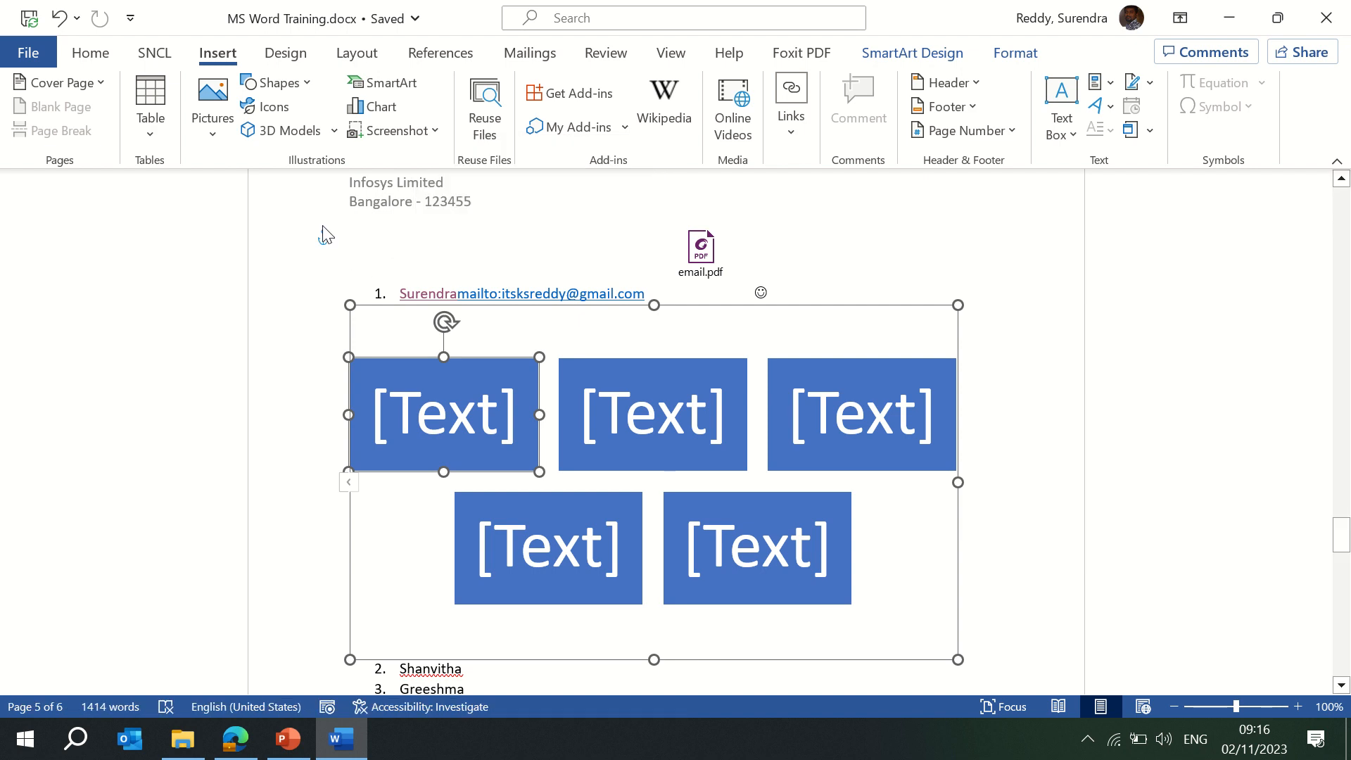
Show the Design ribbon with its themes and document formatting styles.
left_click(574, 33)
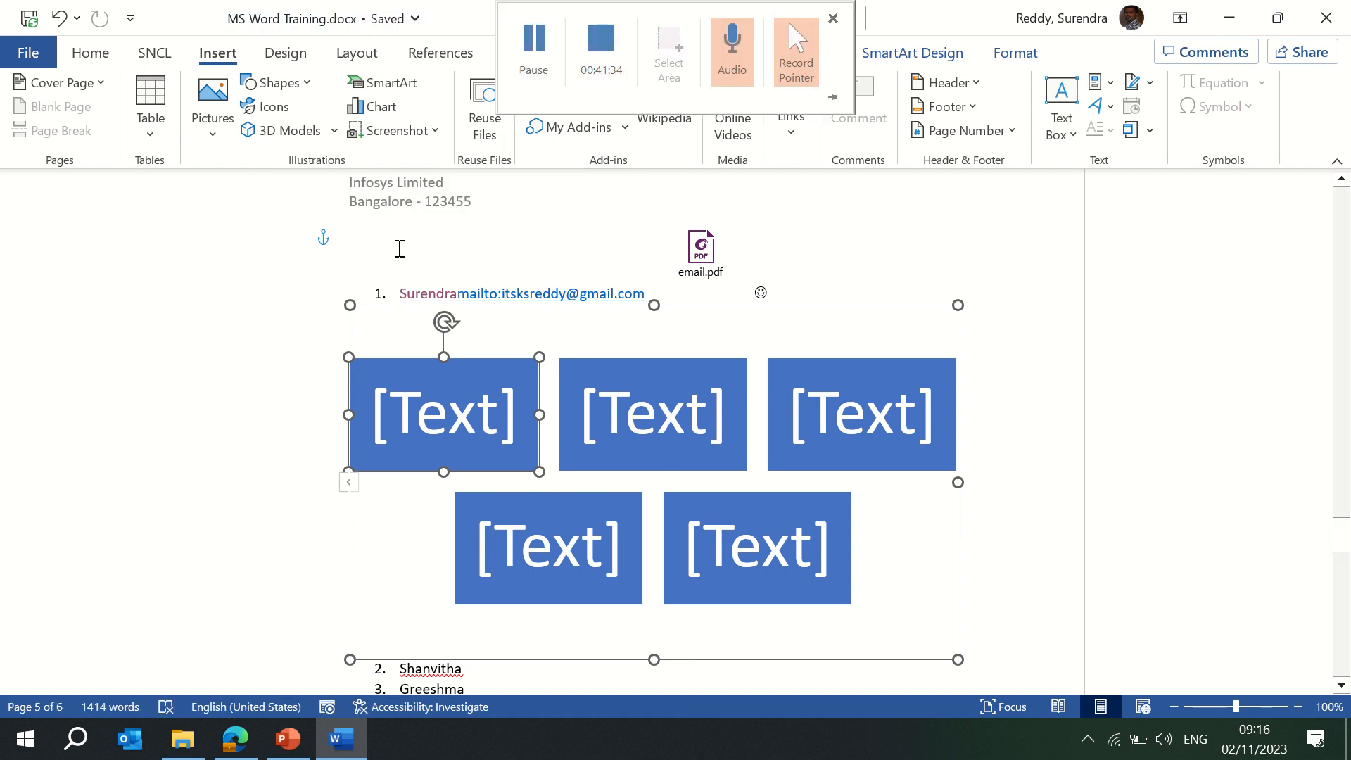
left_click(294, 63)
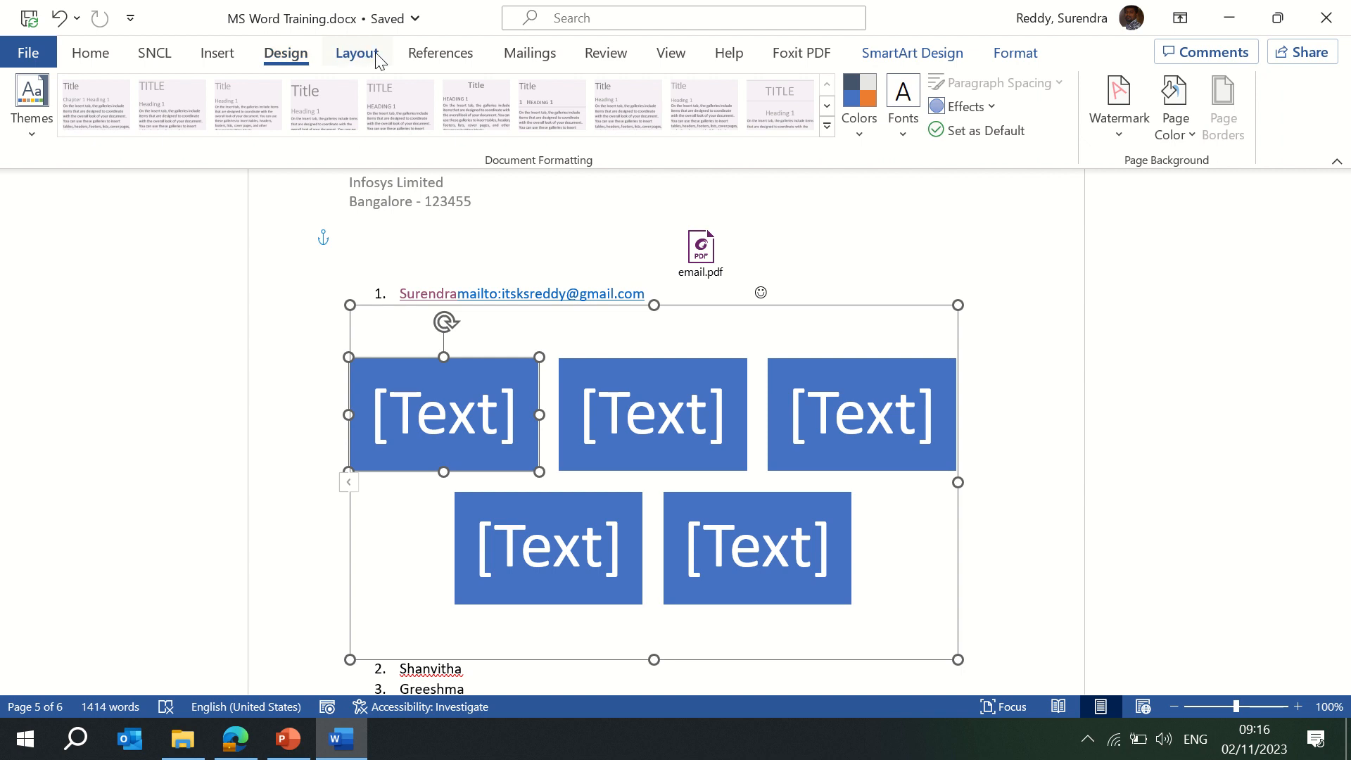
mouse_move(611, 3)
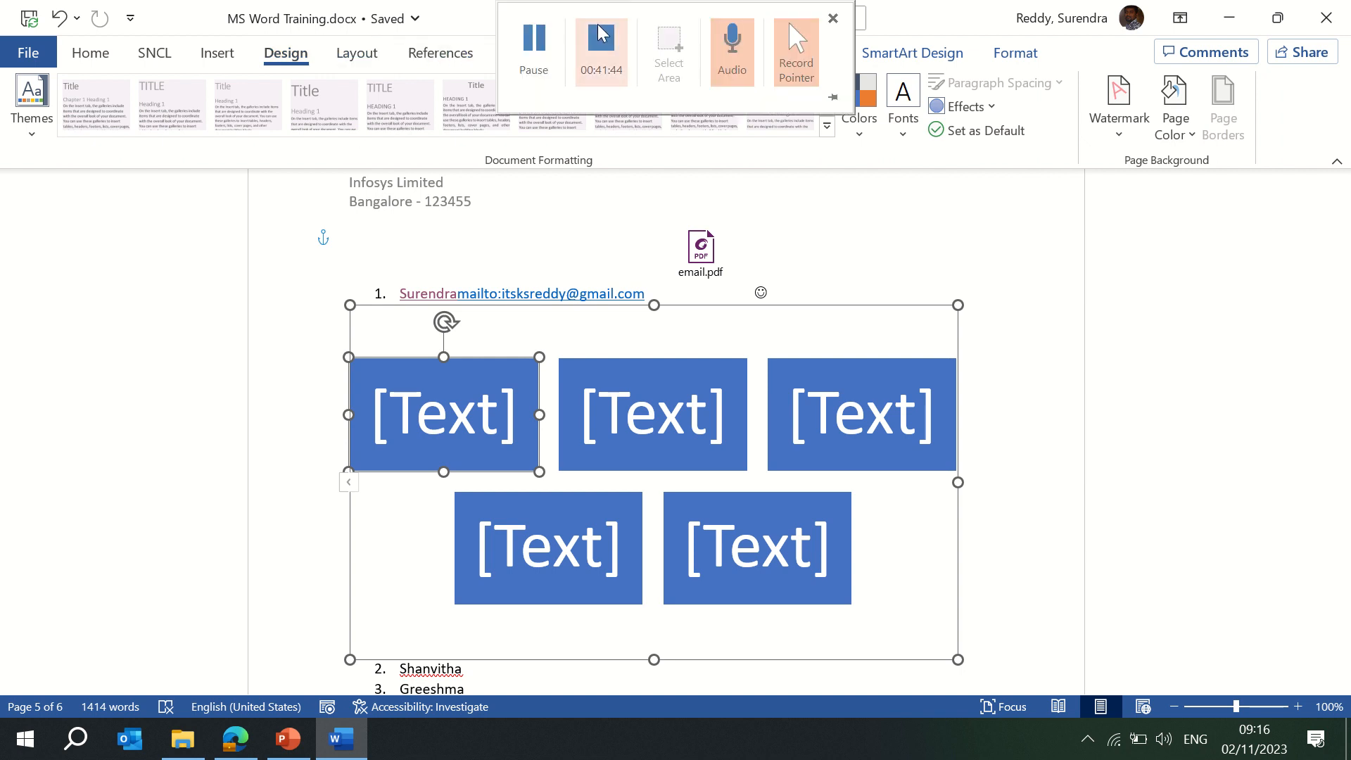